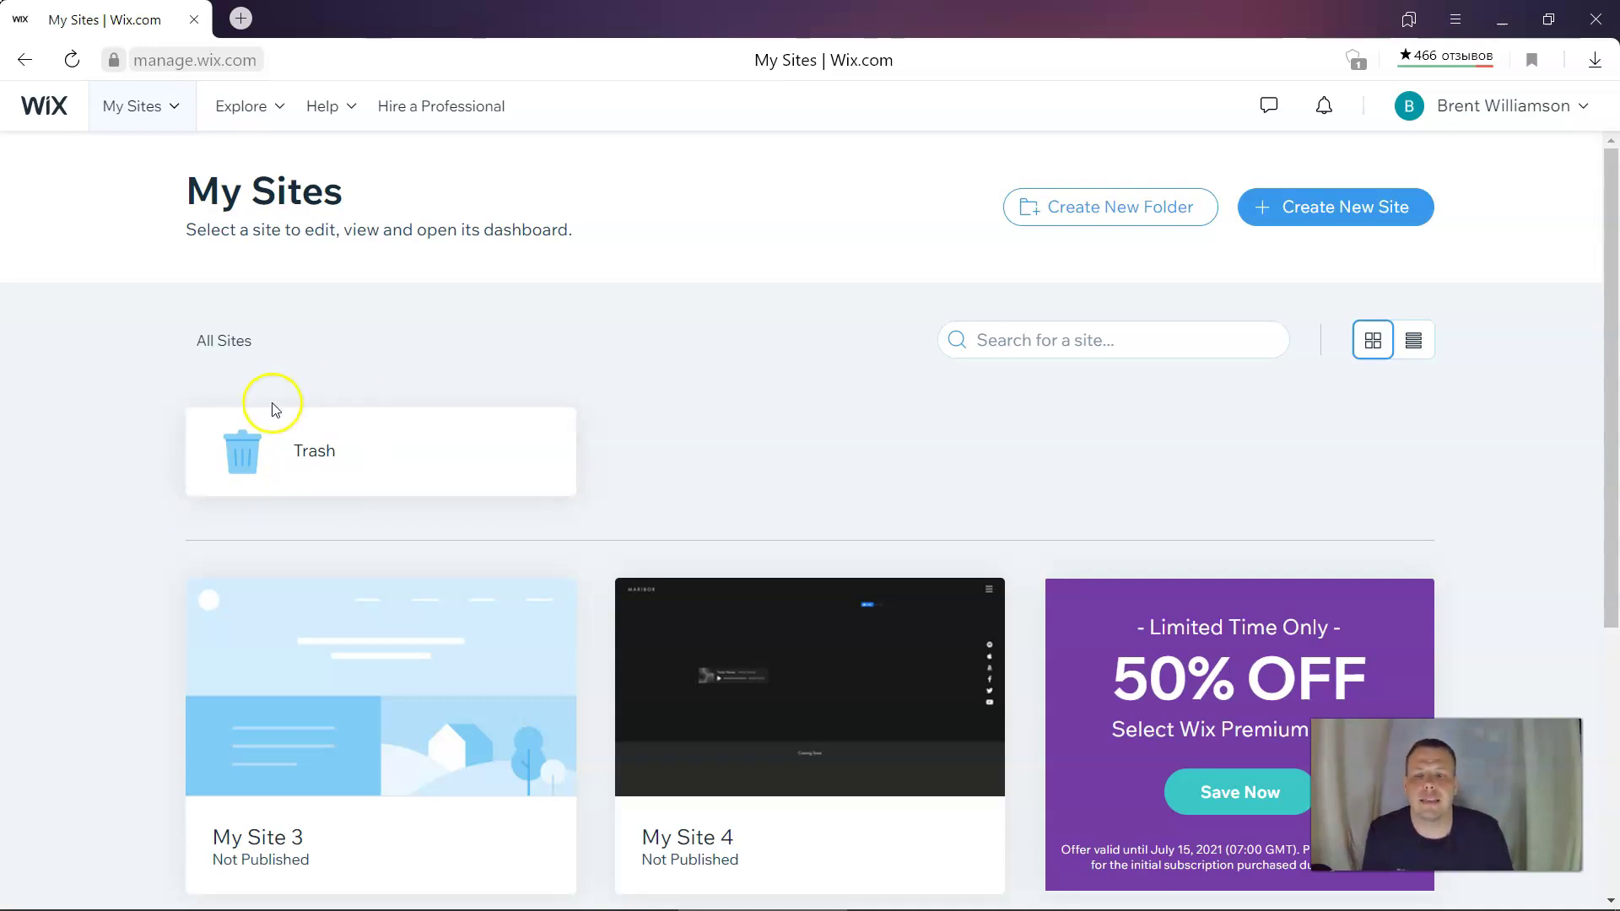
# Start a new site in the Restaurants & Food category and choose to build it by editing a template.
pyautogui.click(1333, 208)
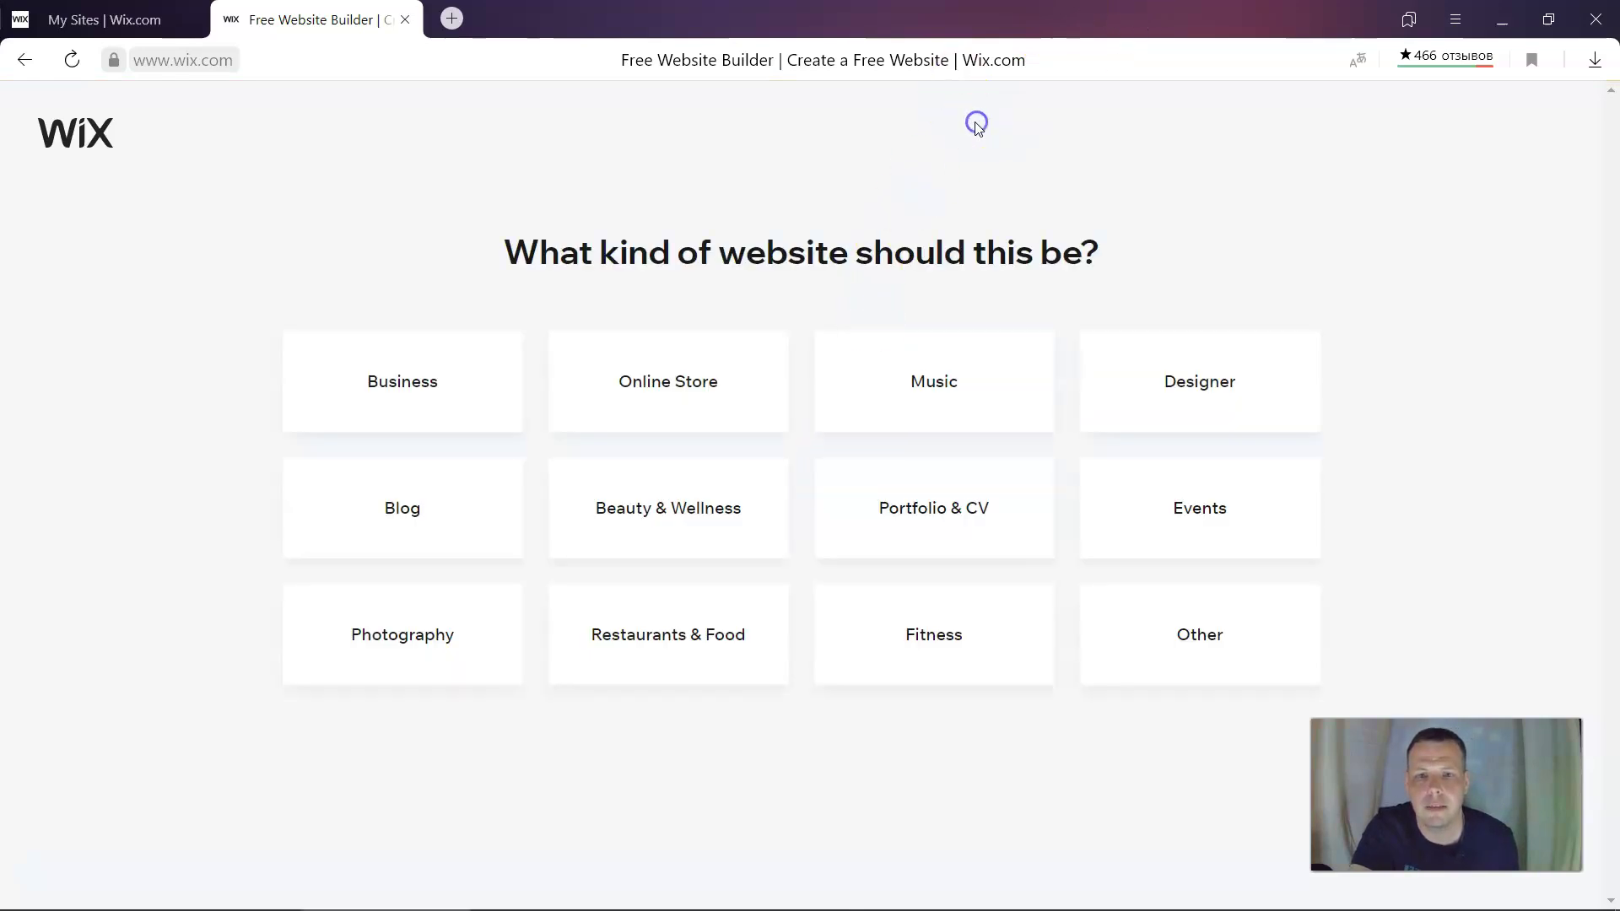
pyautogui.press('F11')
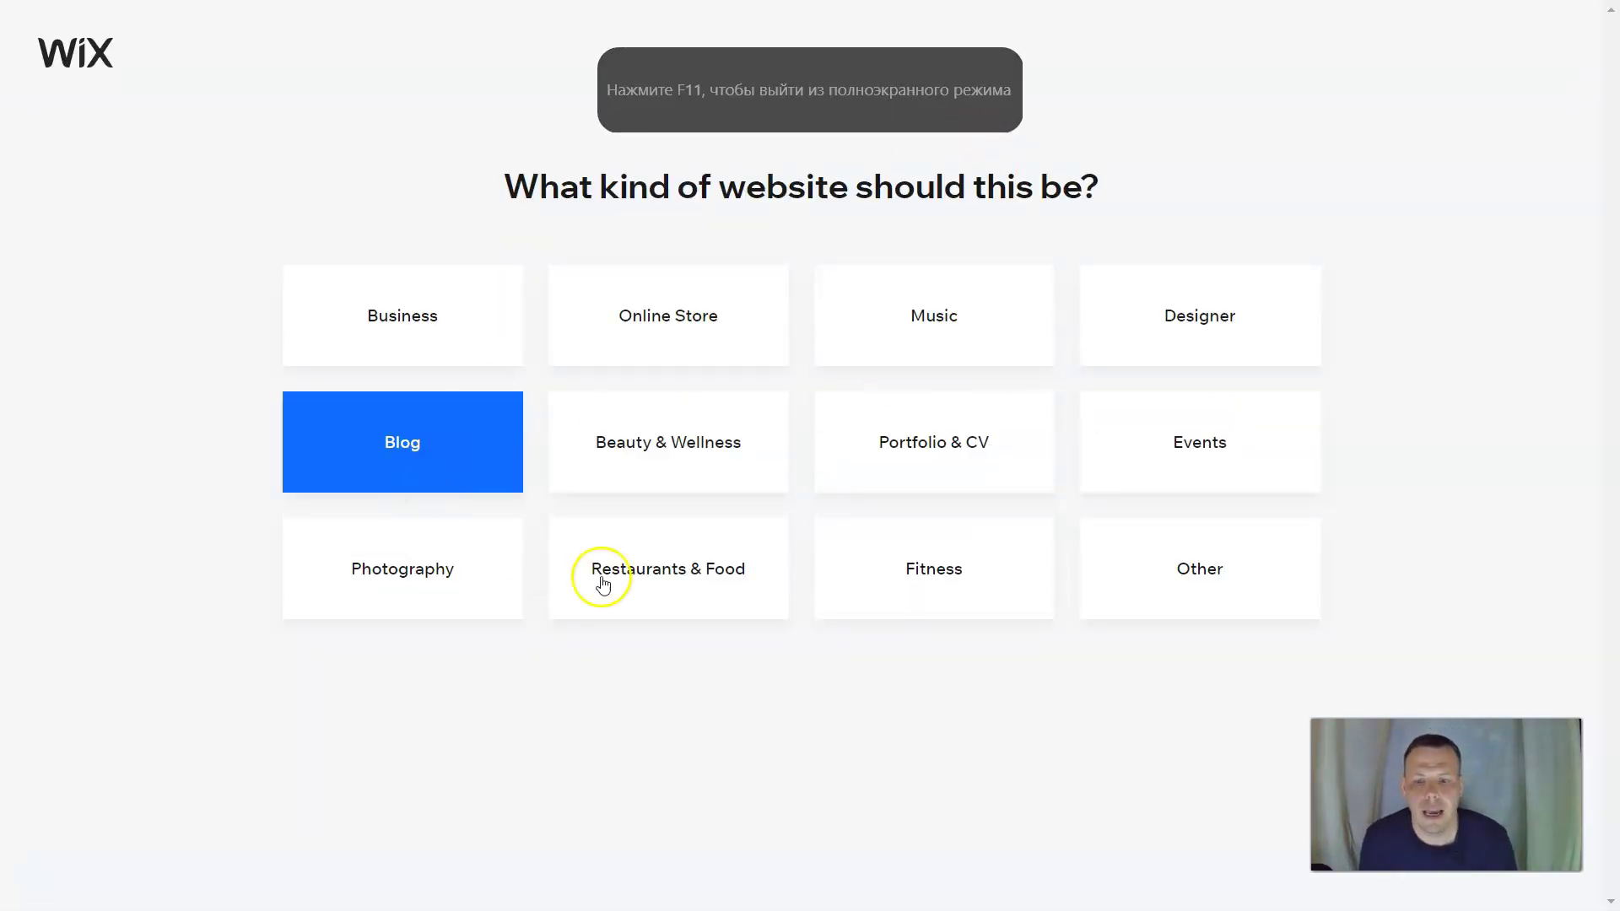
pyautogui.click(687, 577)
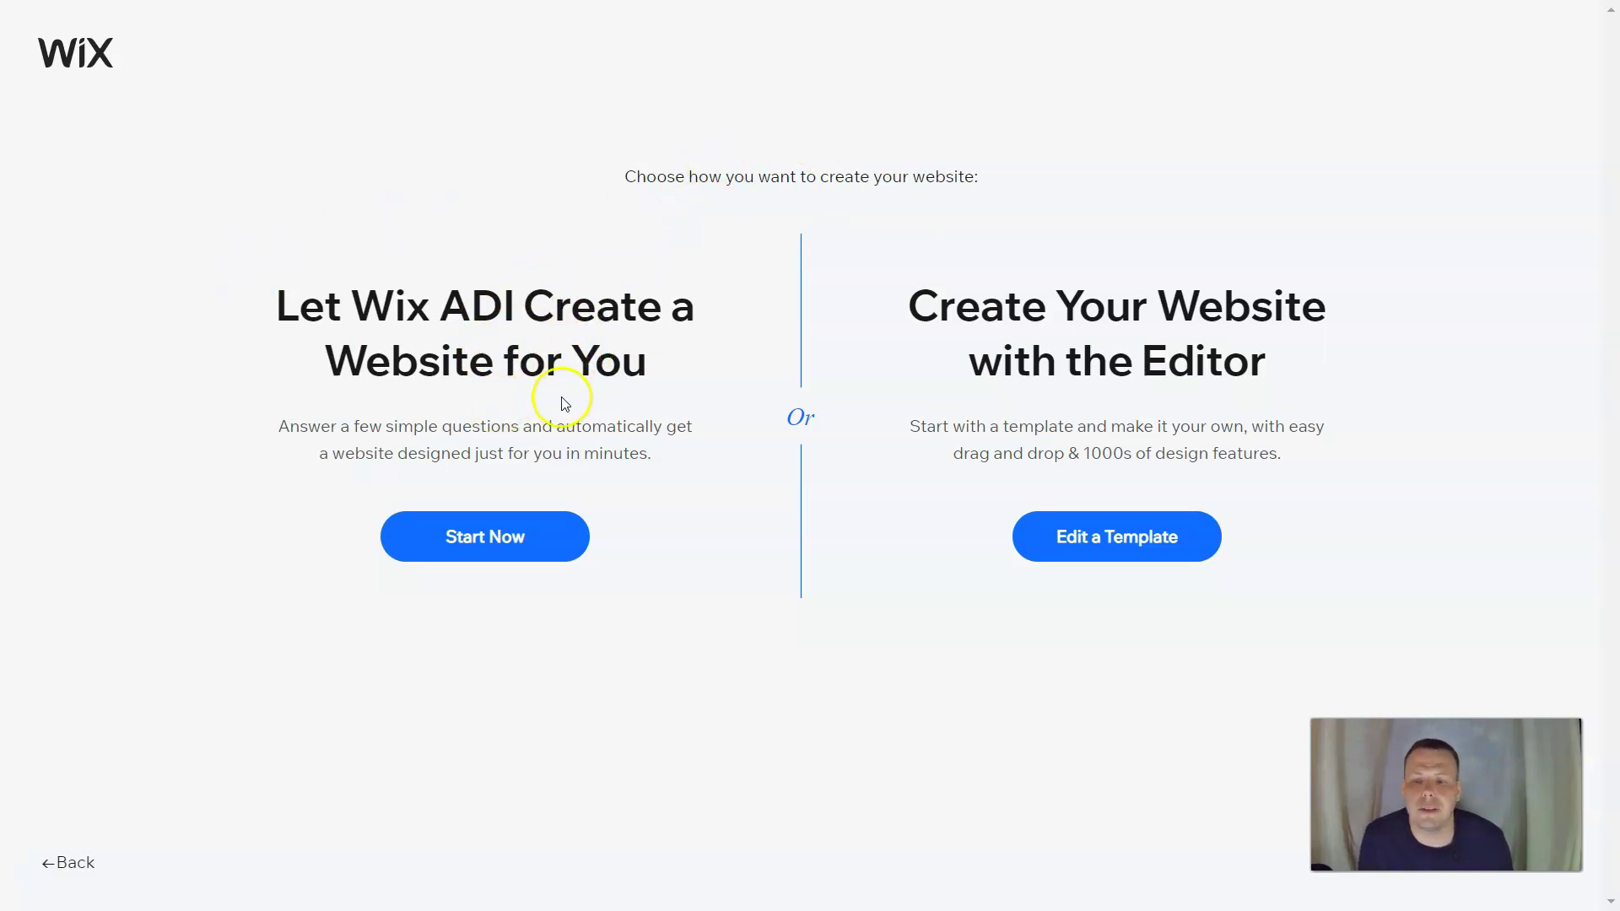
pyautogui.click(1106, 549)
pyautogui.click(1014, 549)
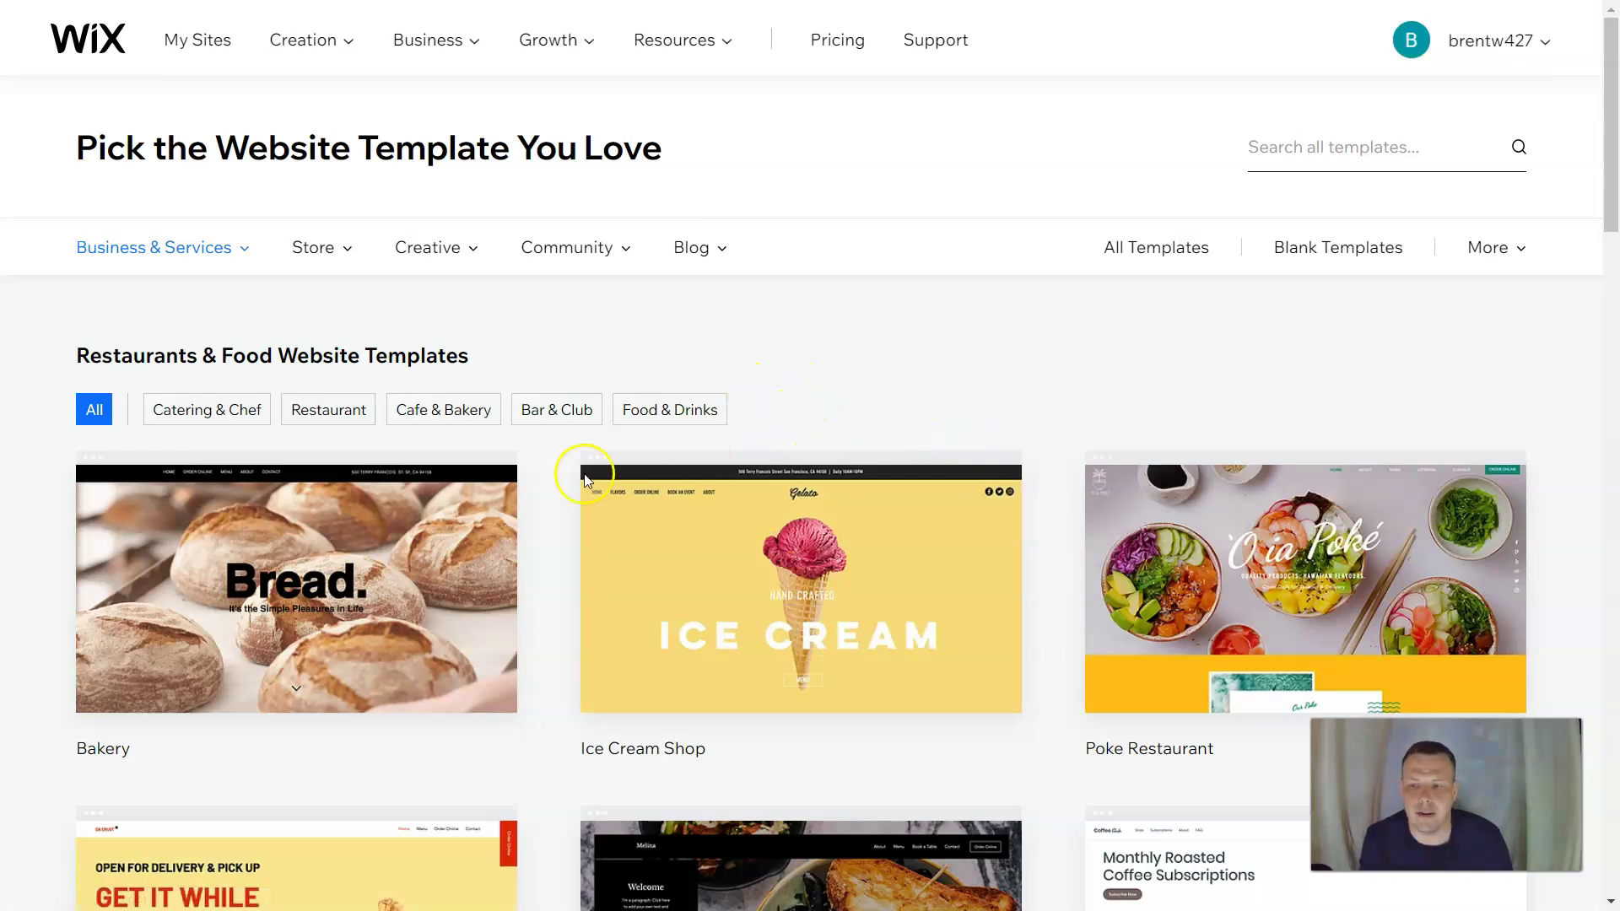
# Filter the templates to Catering & Chef and browse the designs offered.
pyautogui.click(228, 422)
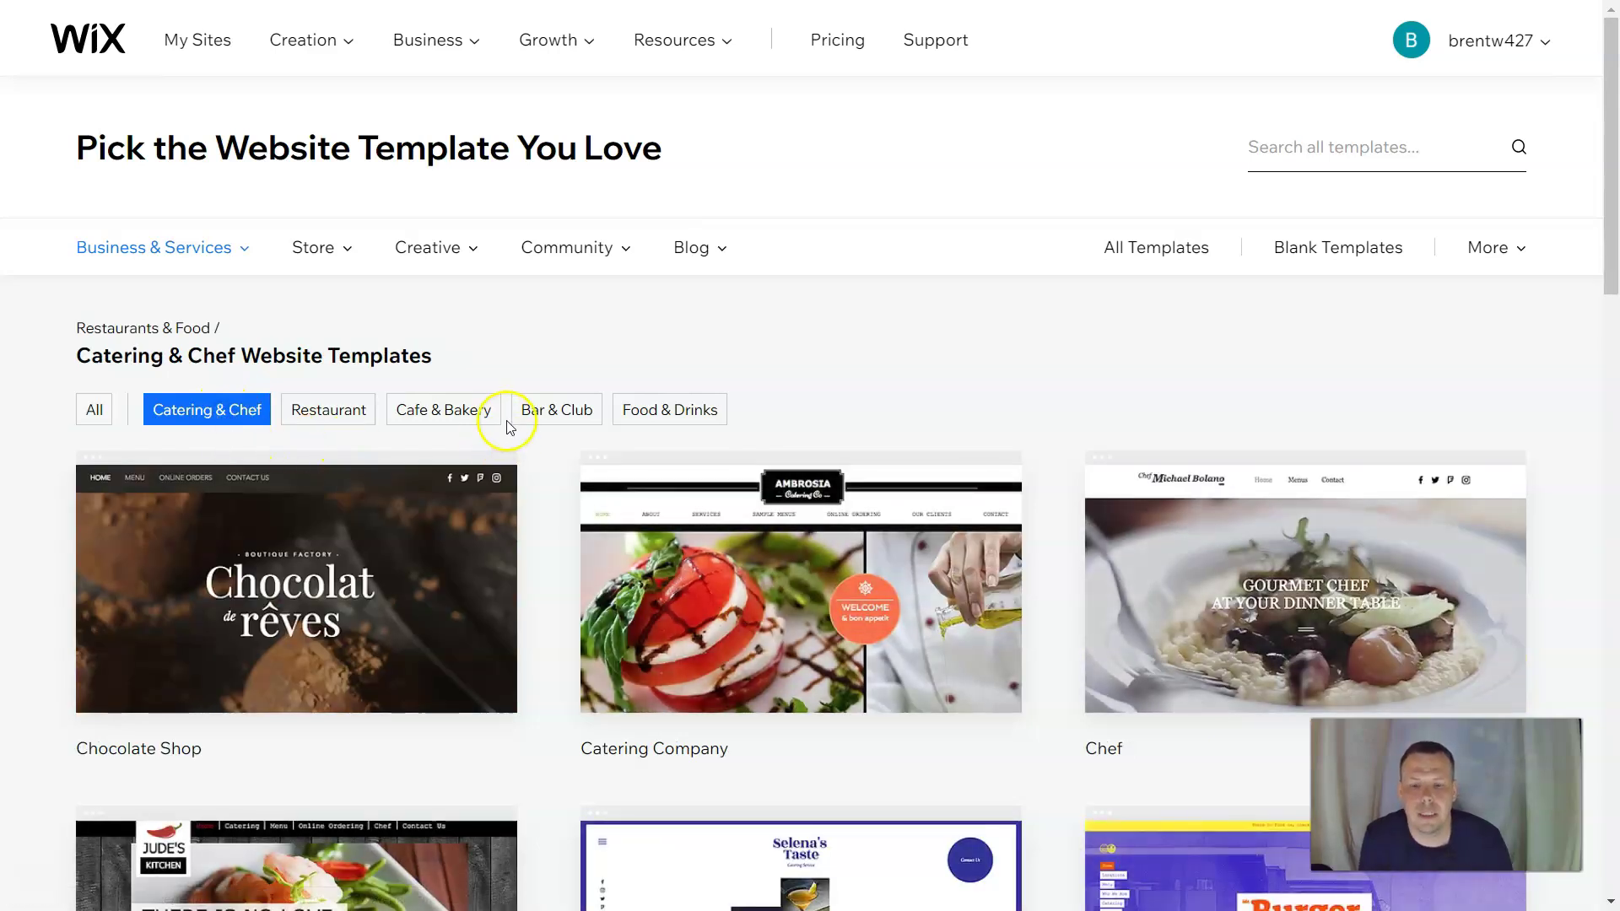
pyautogui.scroll(-5, 591, 409)
pyautogui.scroll(3, 803, 420)
pyautogui.moveTo(806, 419)
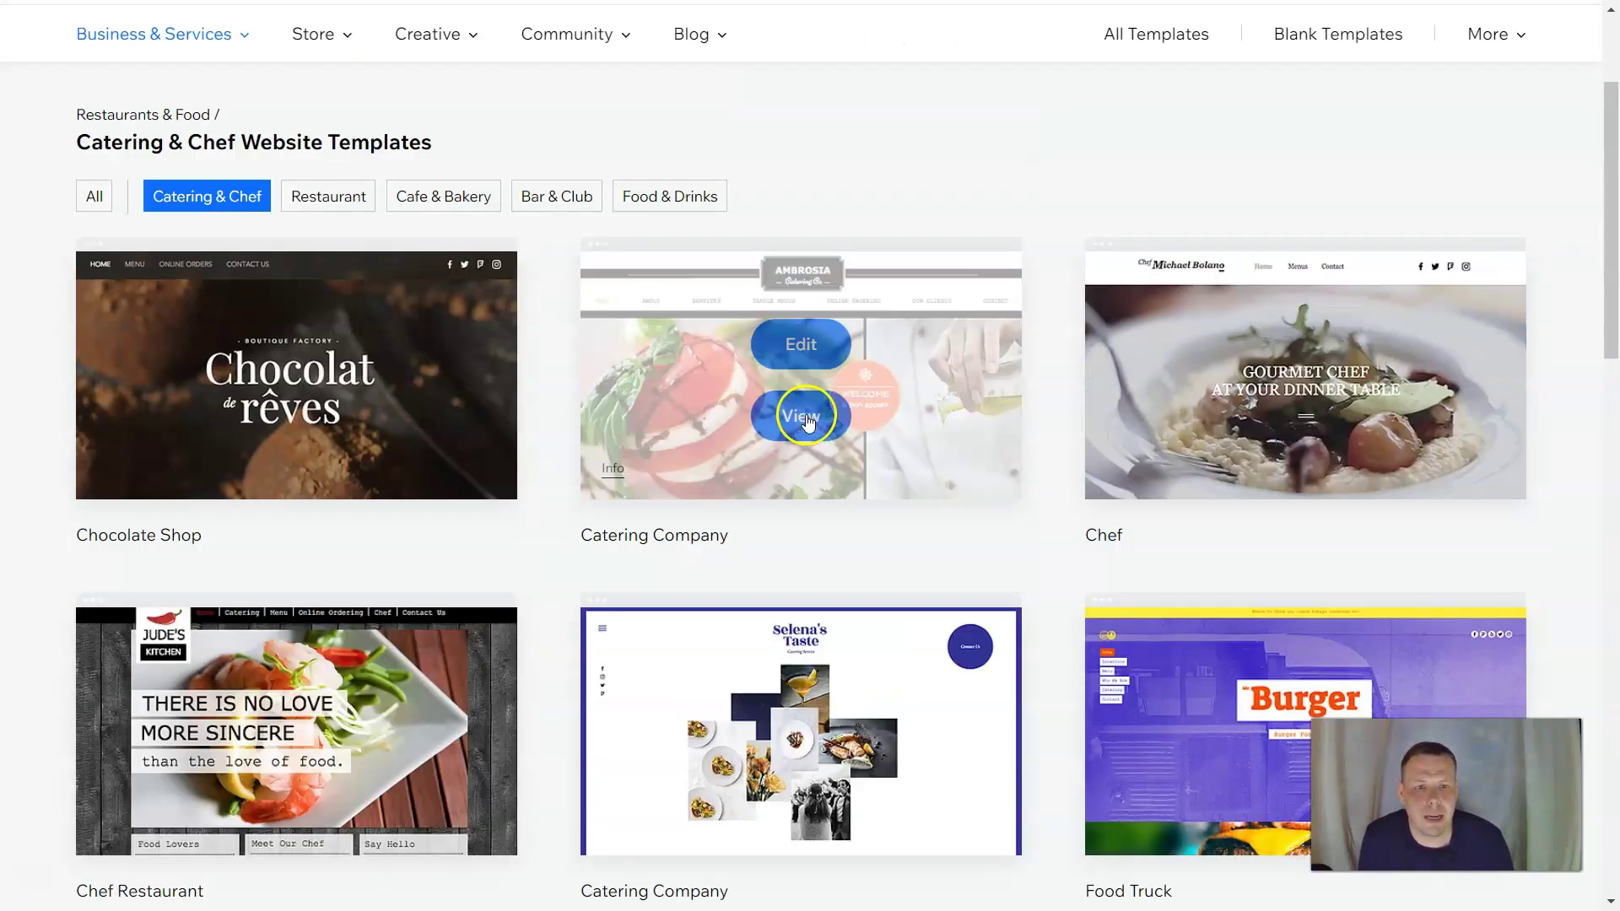
pyautogui.scroll(-5, 770, 431)
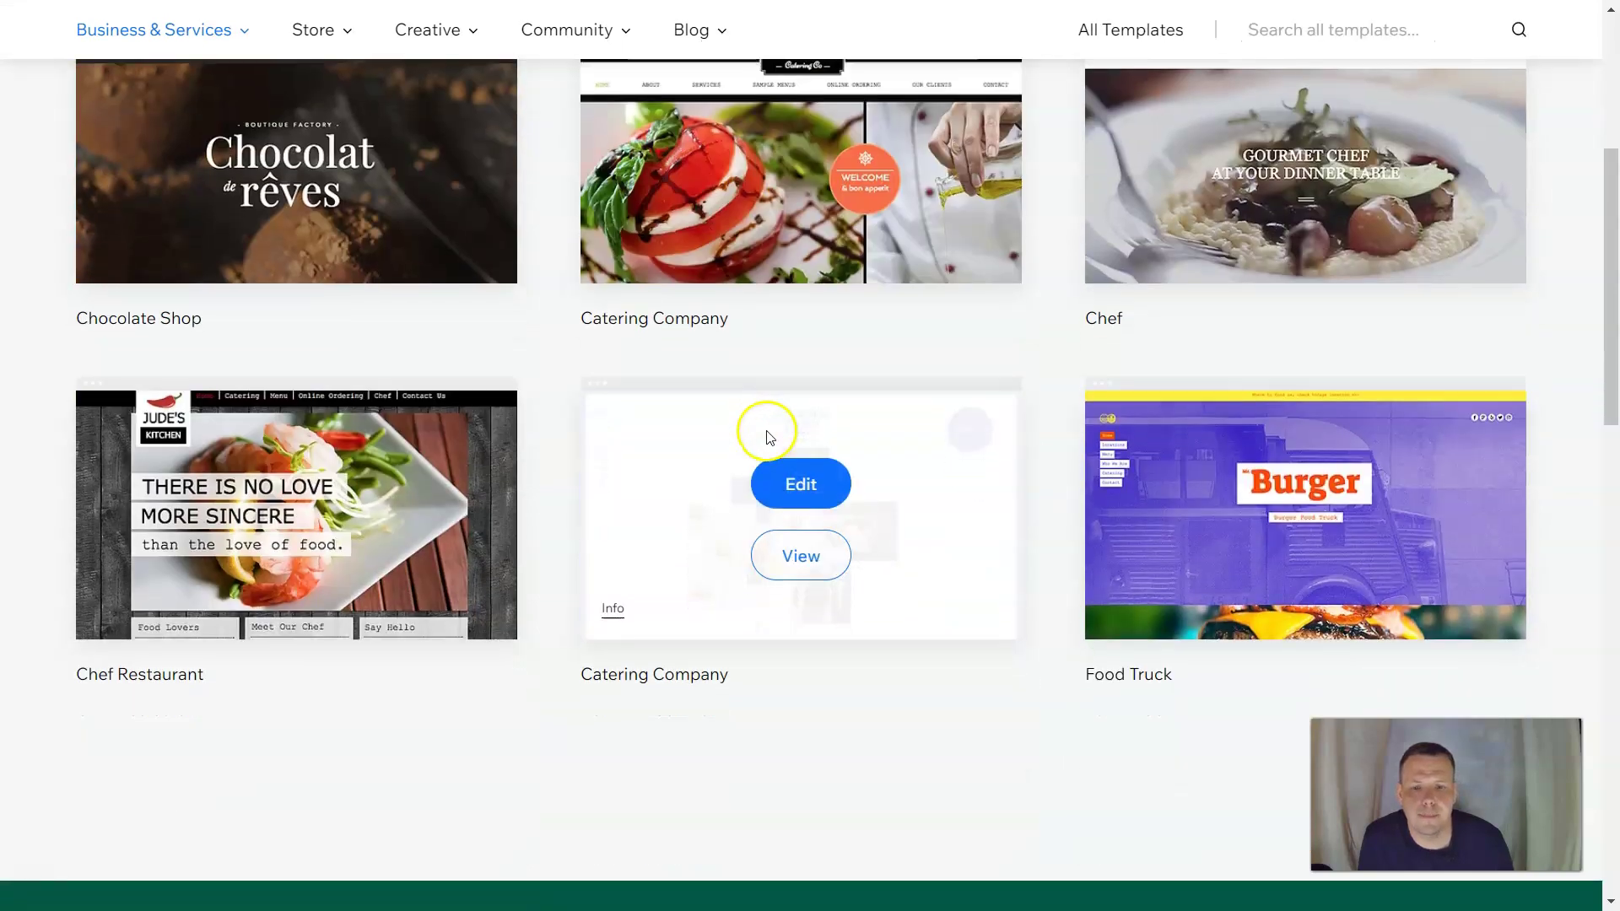
pyautogui.scroll(4, 1149, 418)
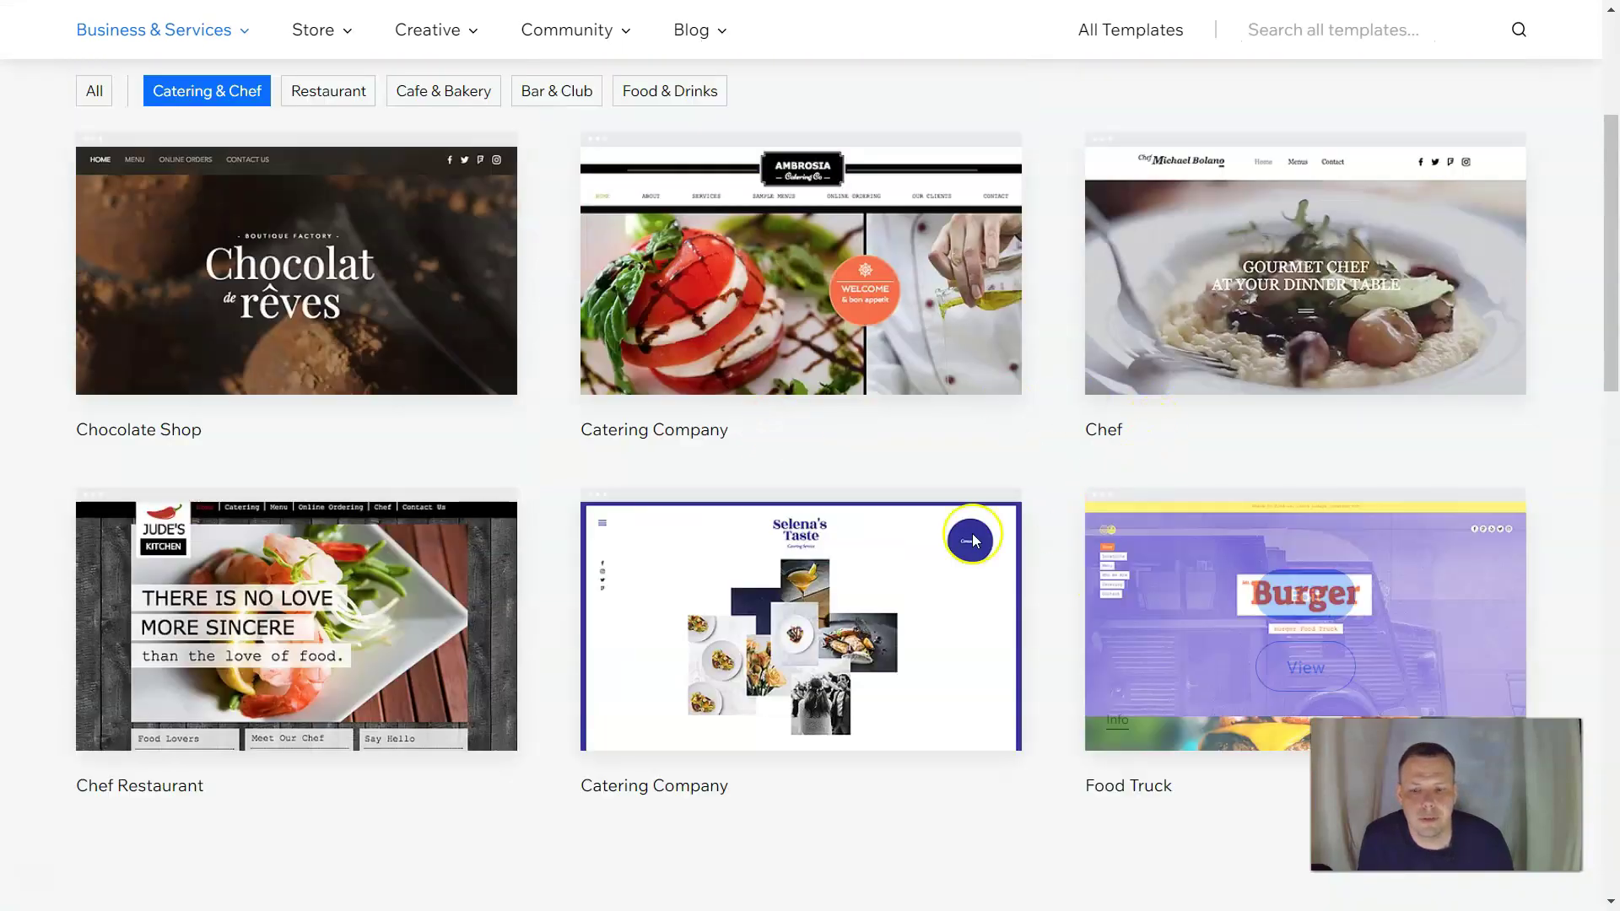
pyautogui.scroll(-2, 579, 533)
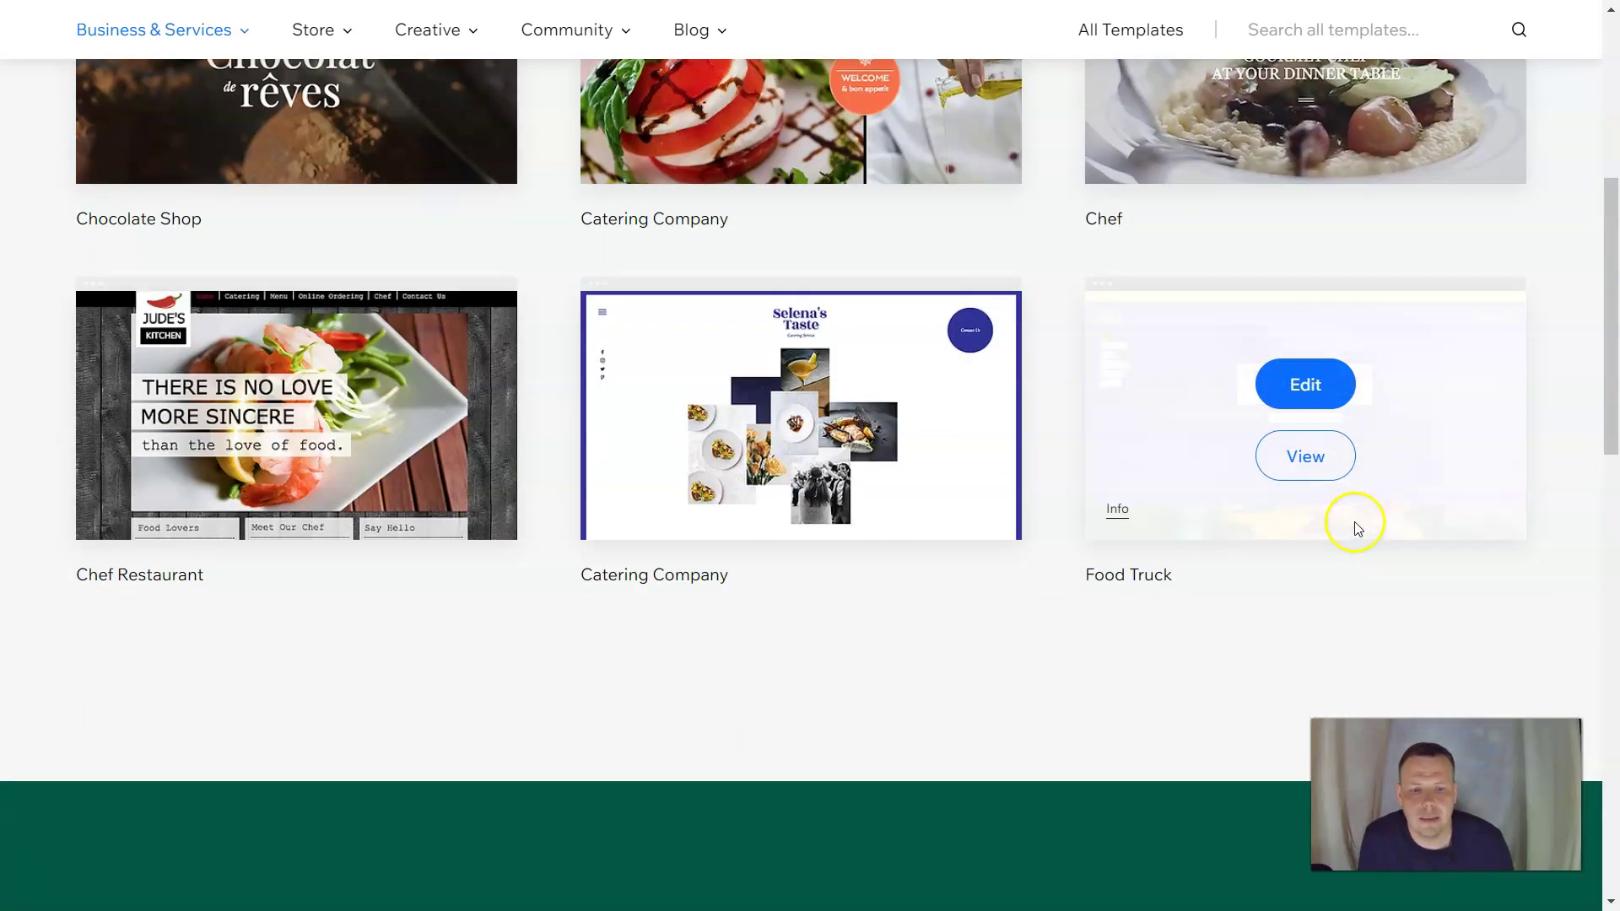
# Preview the Food Truck template's page and close the preview.
pyautogui.click(1321, 461)
pyautogui.scroll(-2, 863, 457)
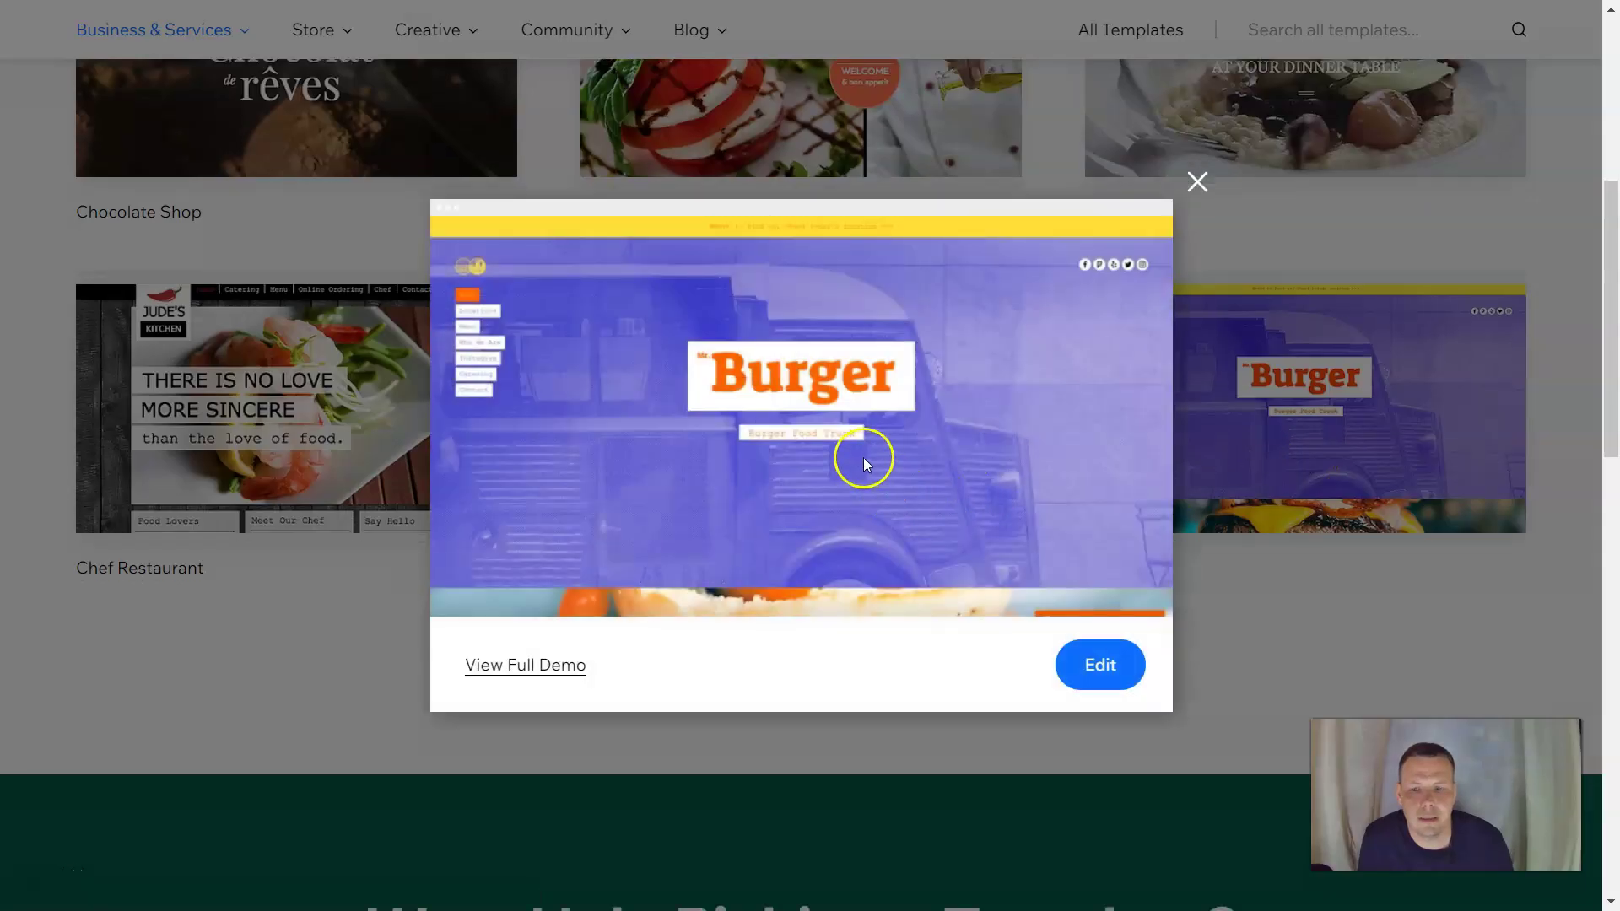
pyautogui.scroll(1, 928, 469)
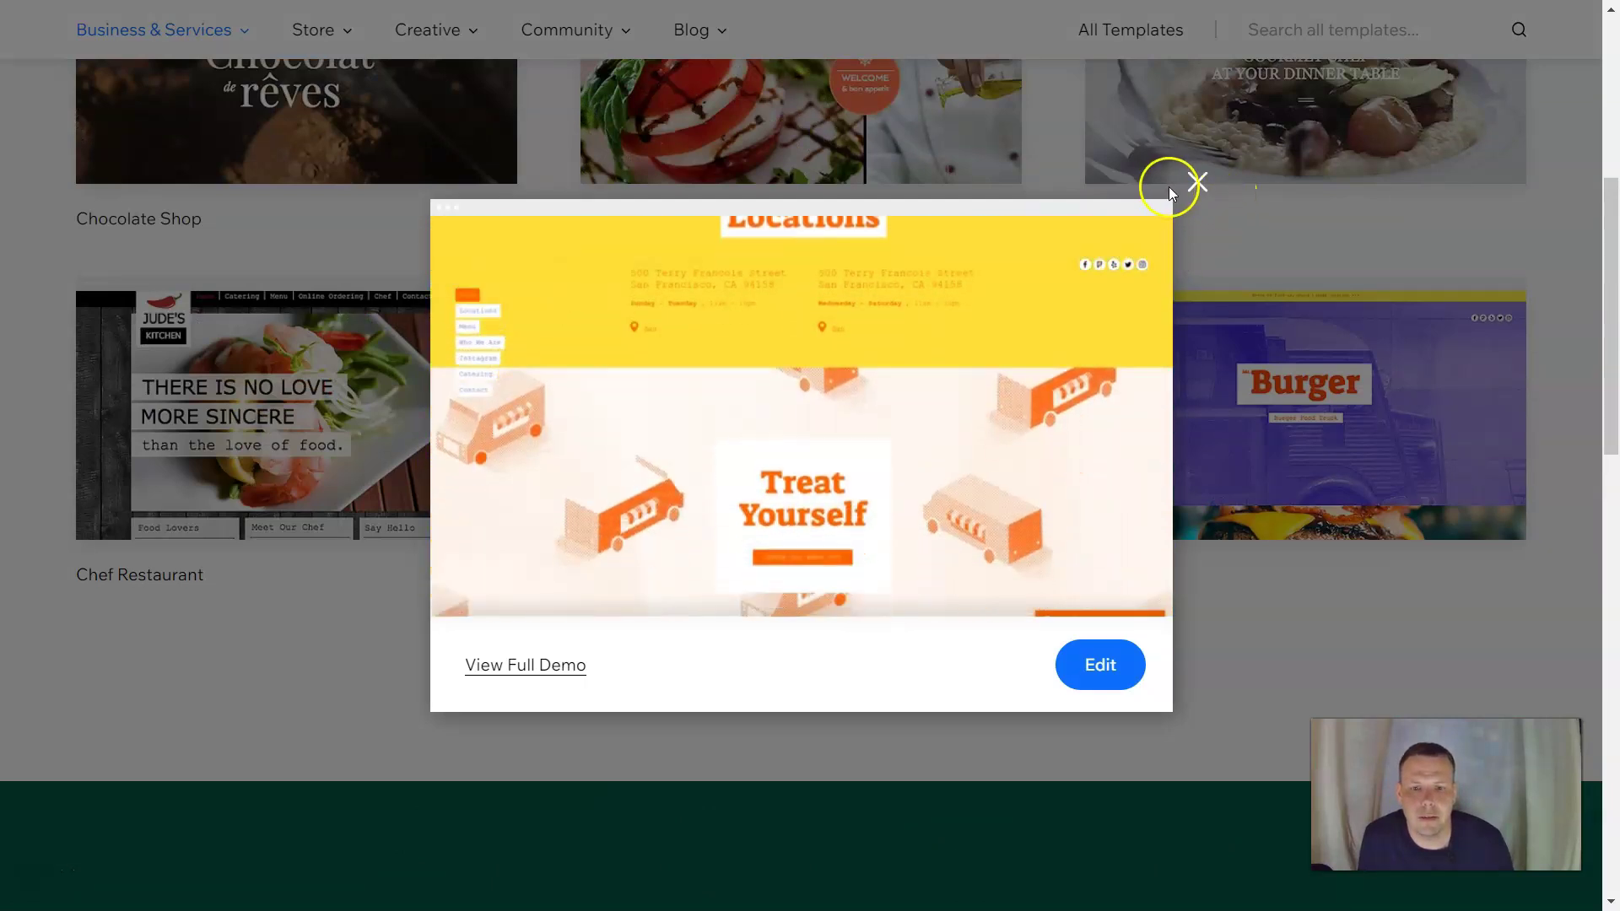
pyautogui.click(1200, 185)
# Examine the rest of the Catering & Chef template page, including the section offering help with picking a template.
pyautogui.scroll(-6, 926, 579)
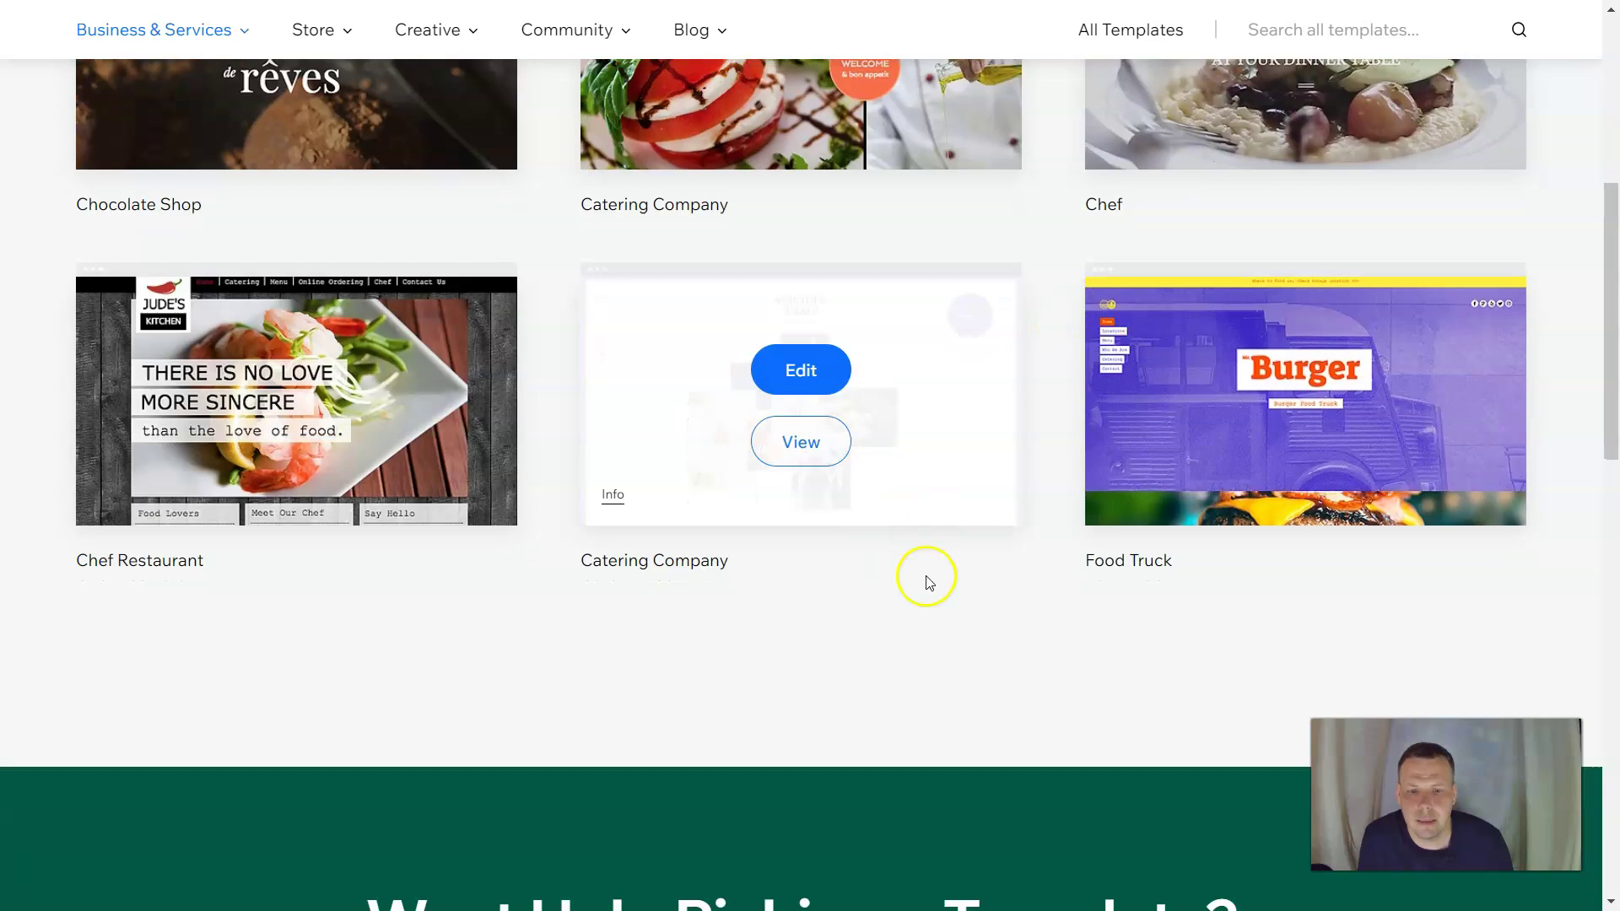
pyautogui.scroll(-7, 918, 581)
pyautogui.scroll(20, 918, 569)
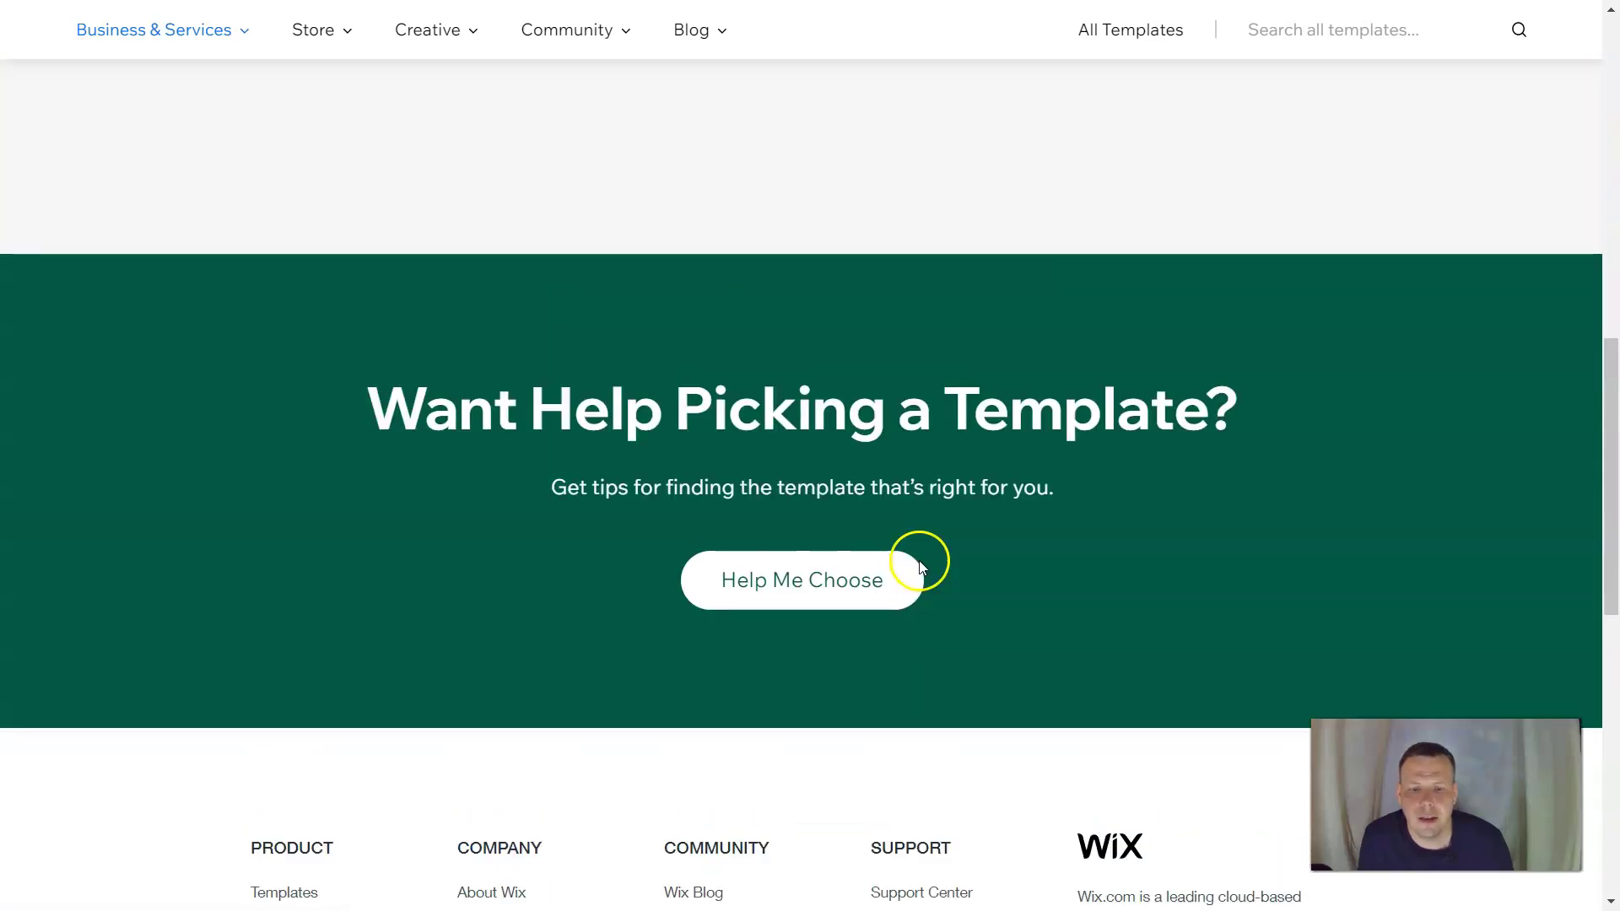
pyautogui.scroll(-20, 919, 568)
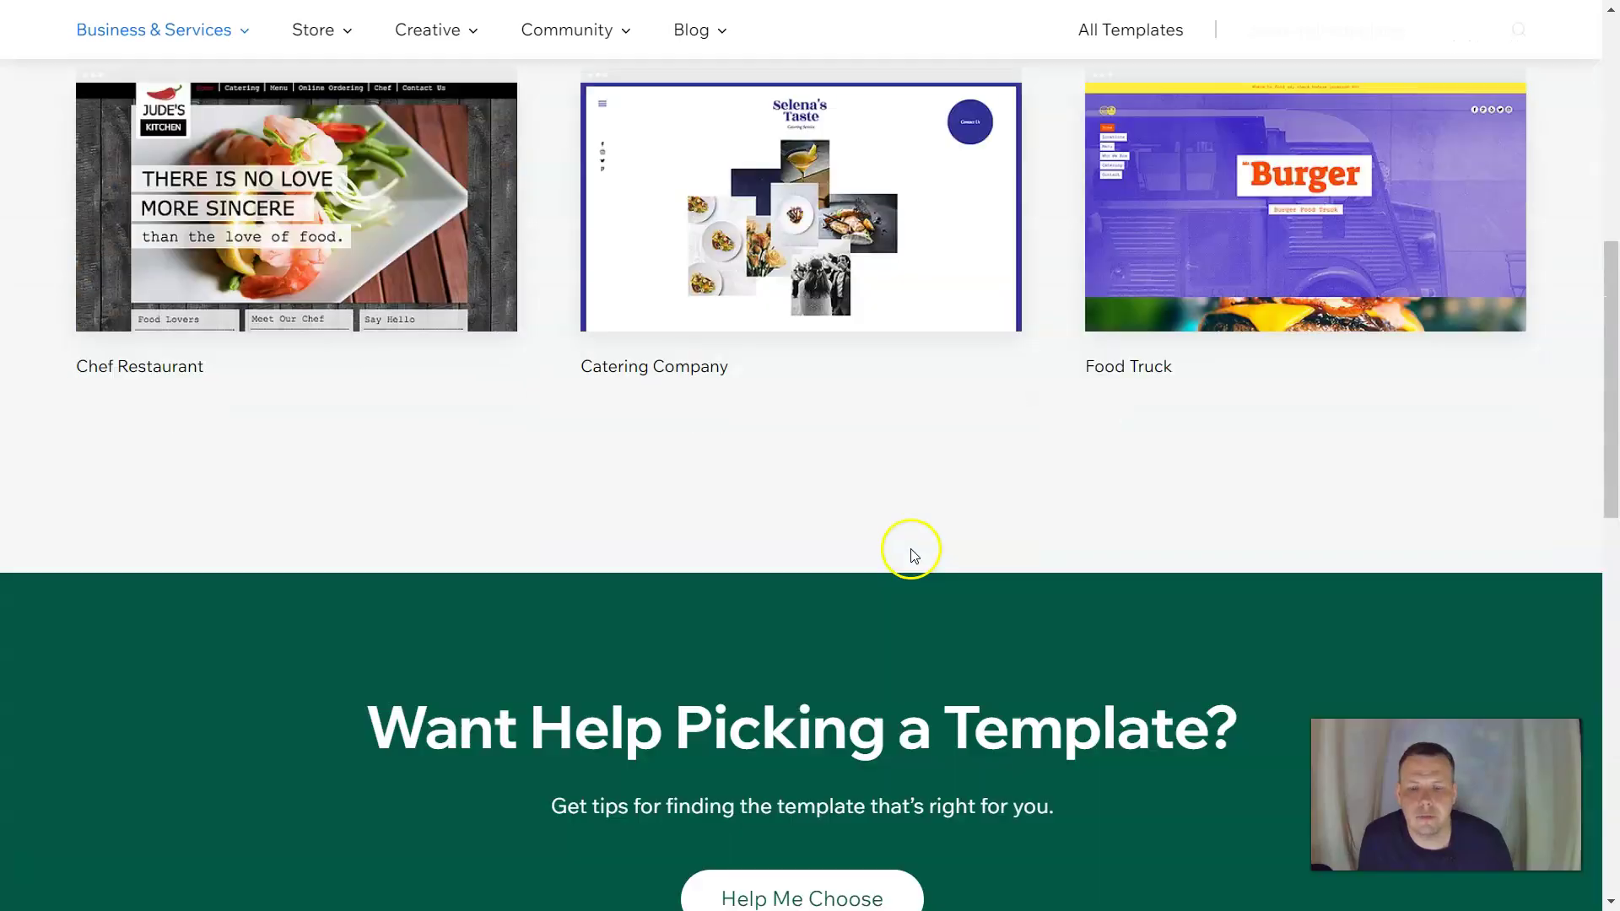
pyautogui.scroll(17, 887, 535)
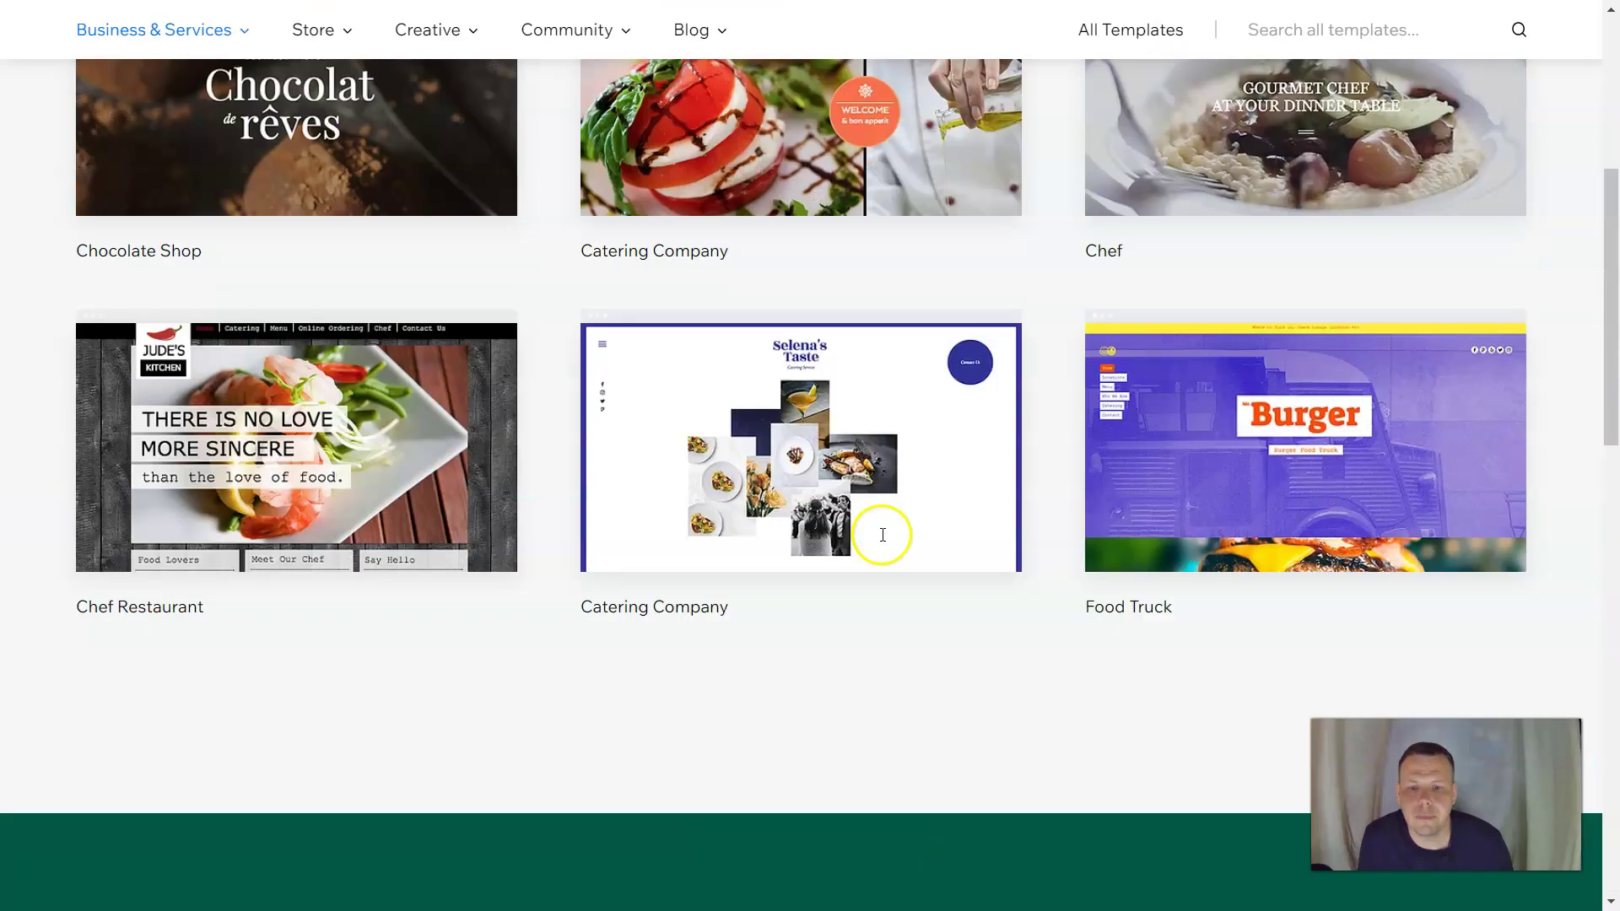
pyautogui.scroll(-6, 881, 535)
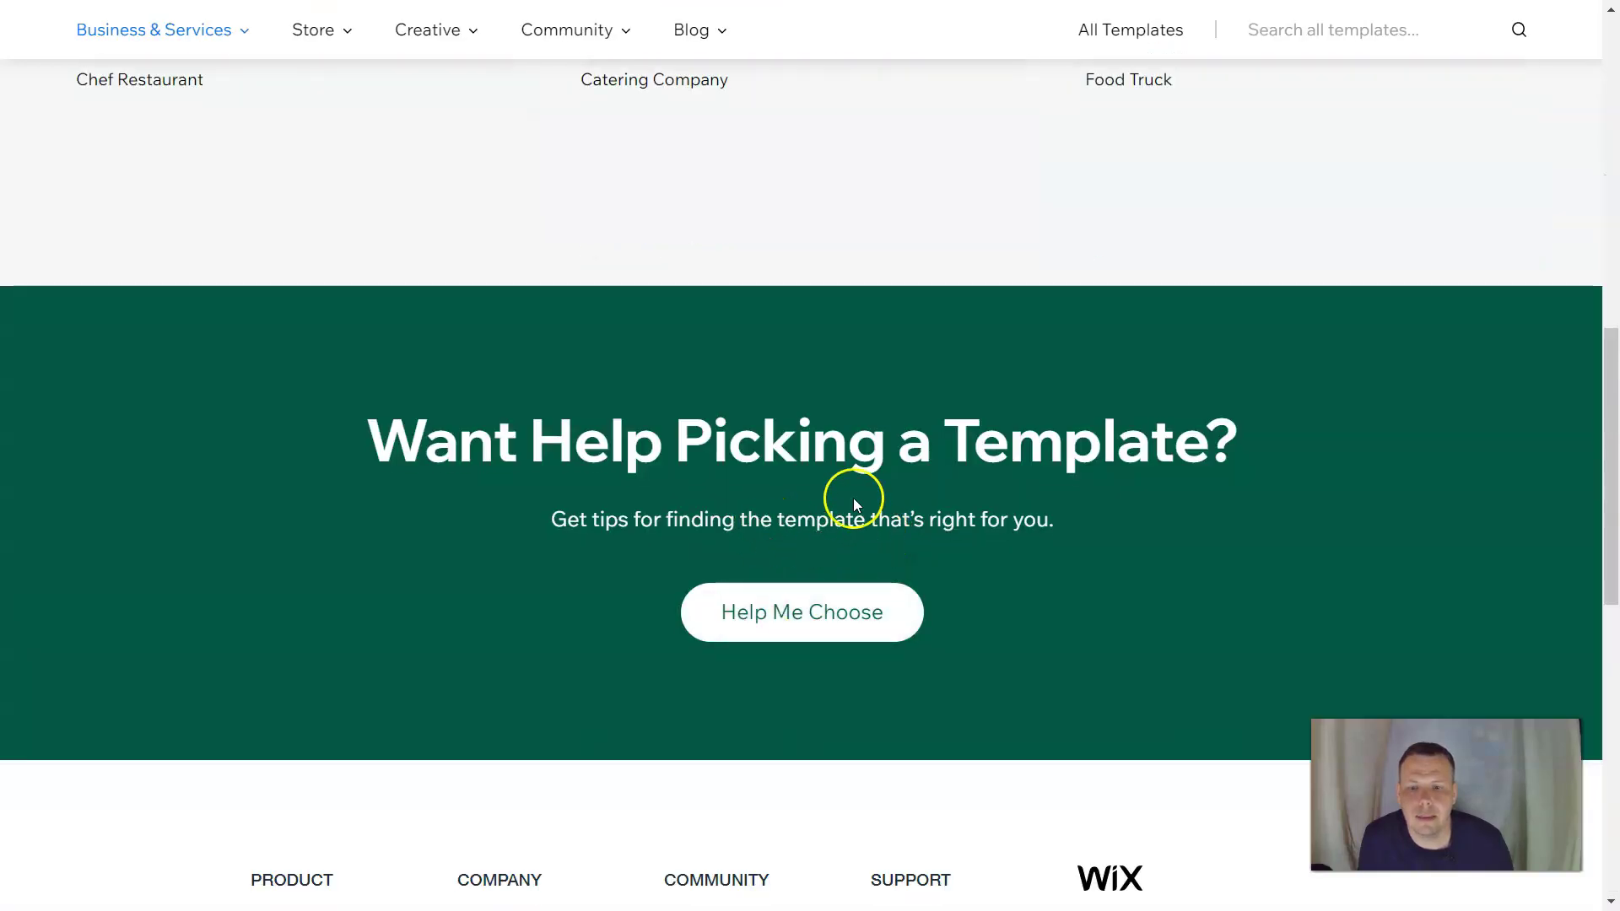
pyautogui.scroll(3, 848, 515)
pyautogui.scroll(-2, 676, 582)
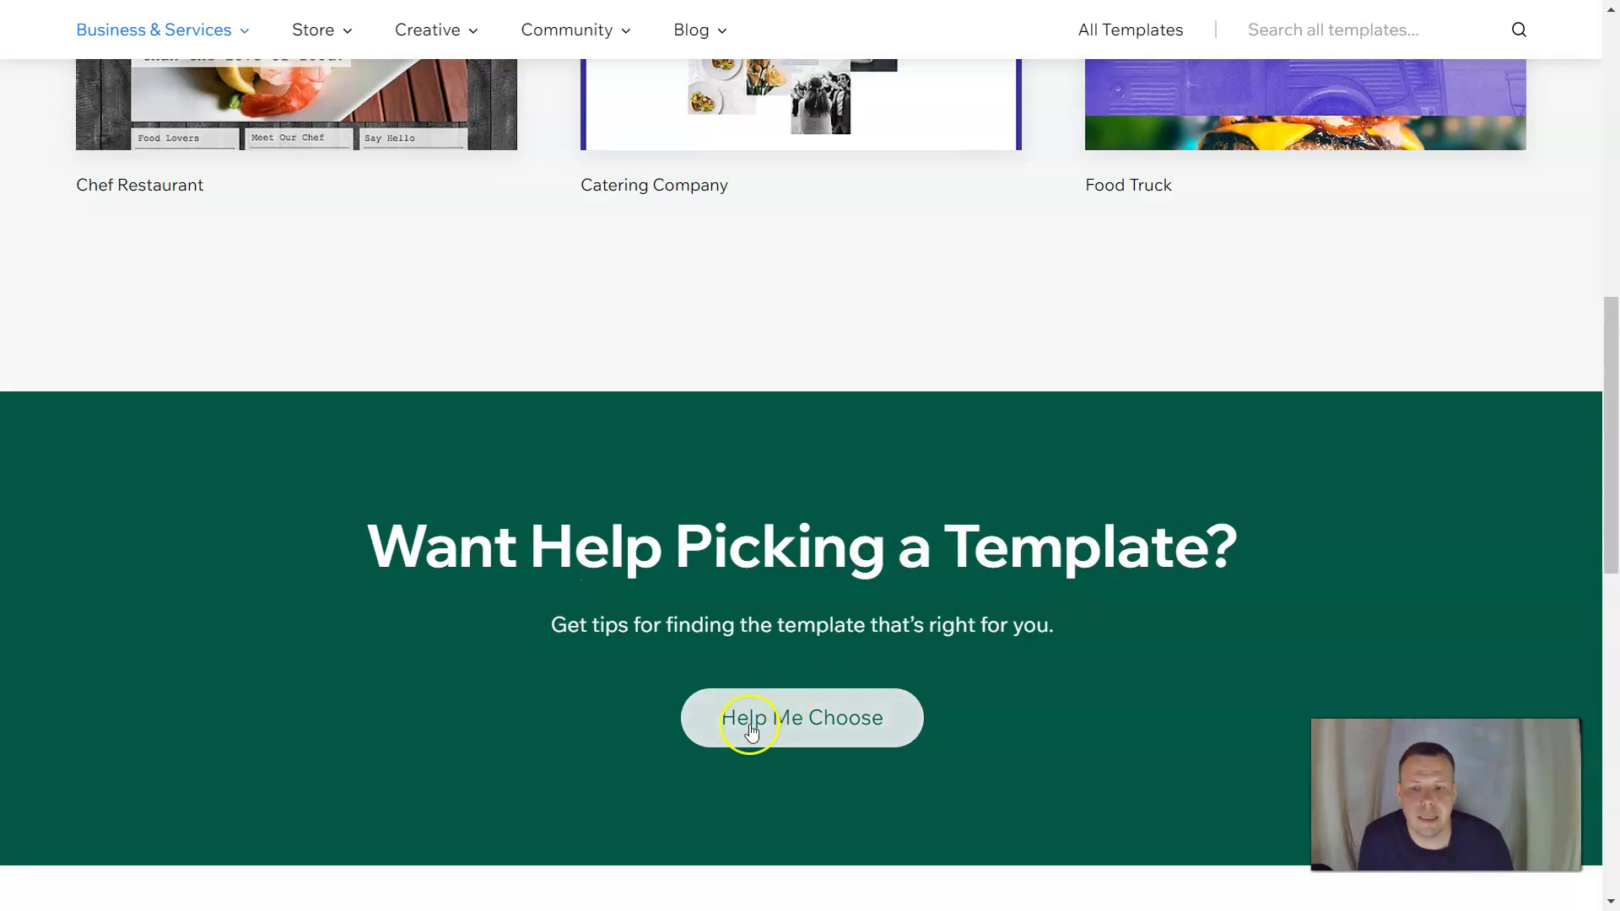
pyautogui.scroll(5, 928, 666)
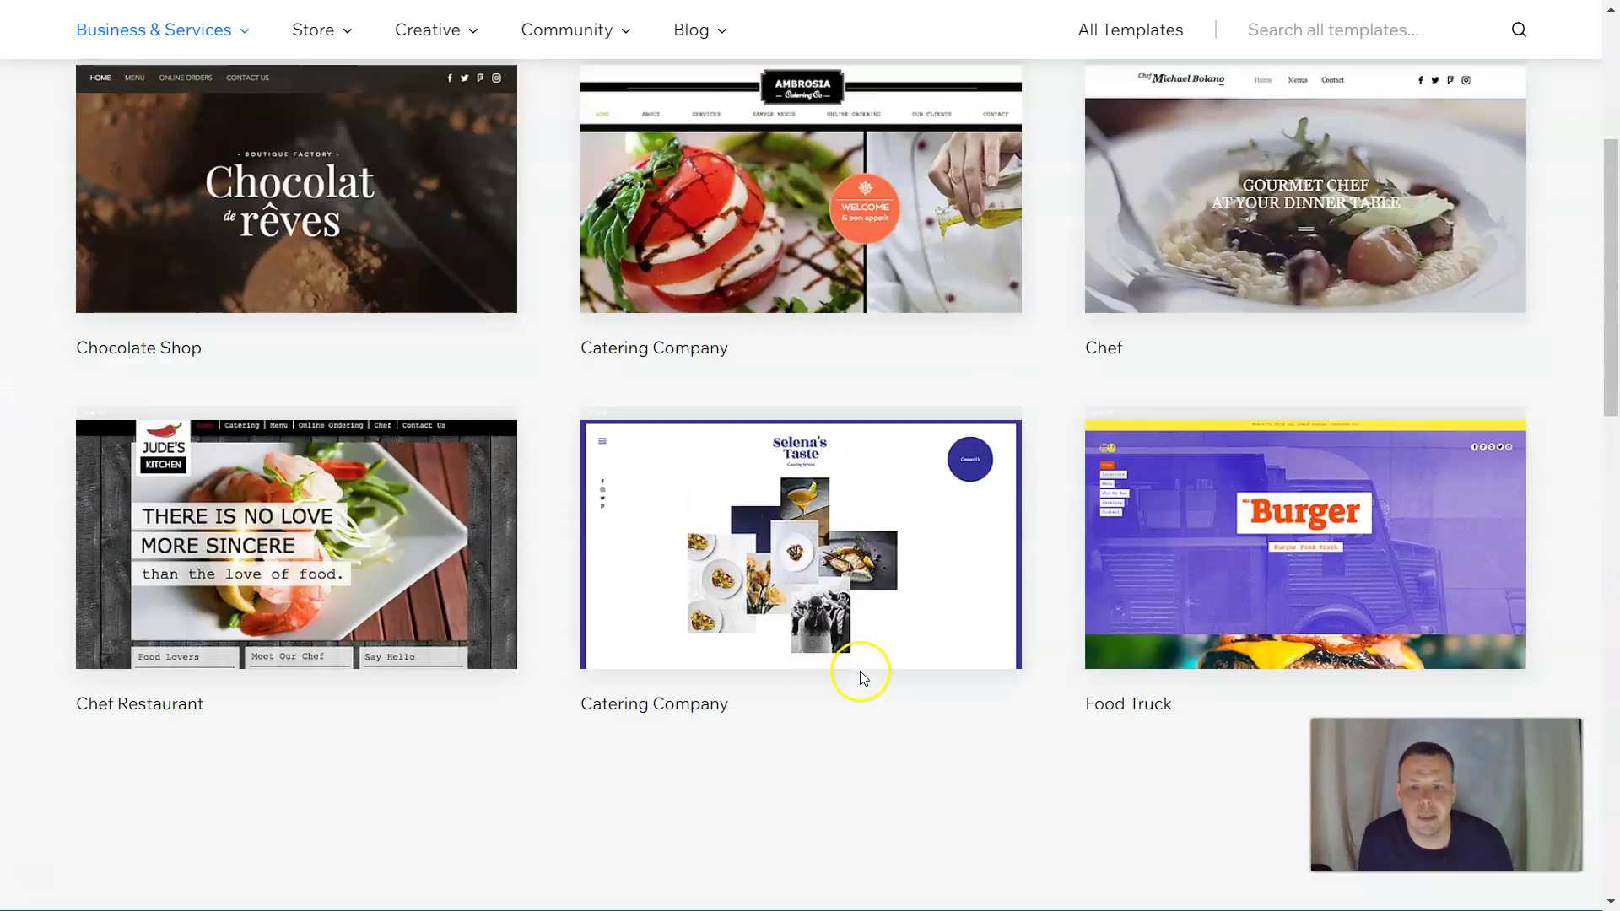
# Preview the Catering Company template titled Selena's Taste and open it for editing.
pyautogui.moveTo(874, 652)
pyautogui.click(827, 614)
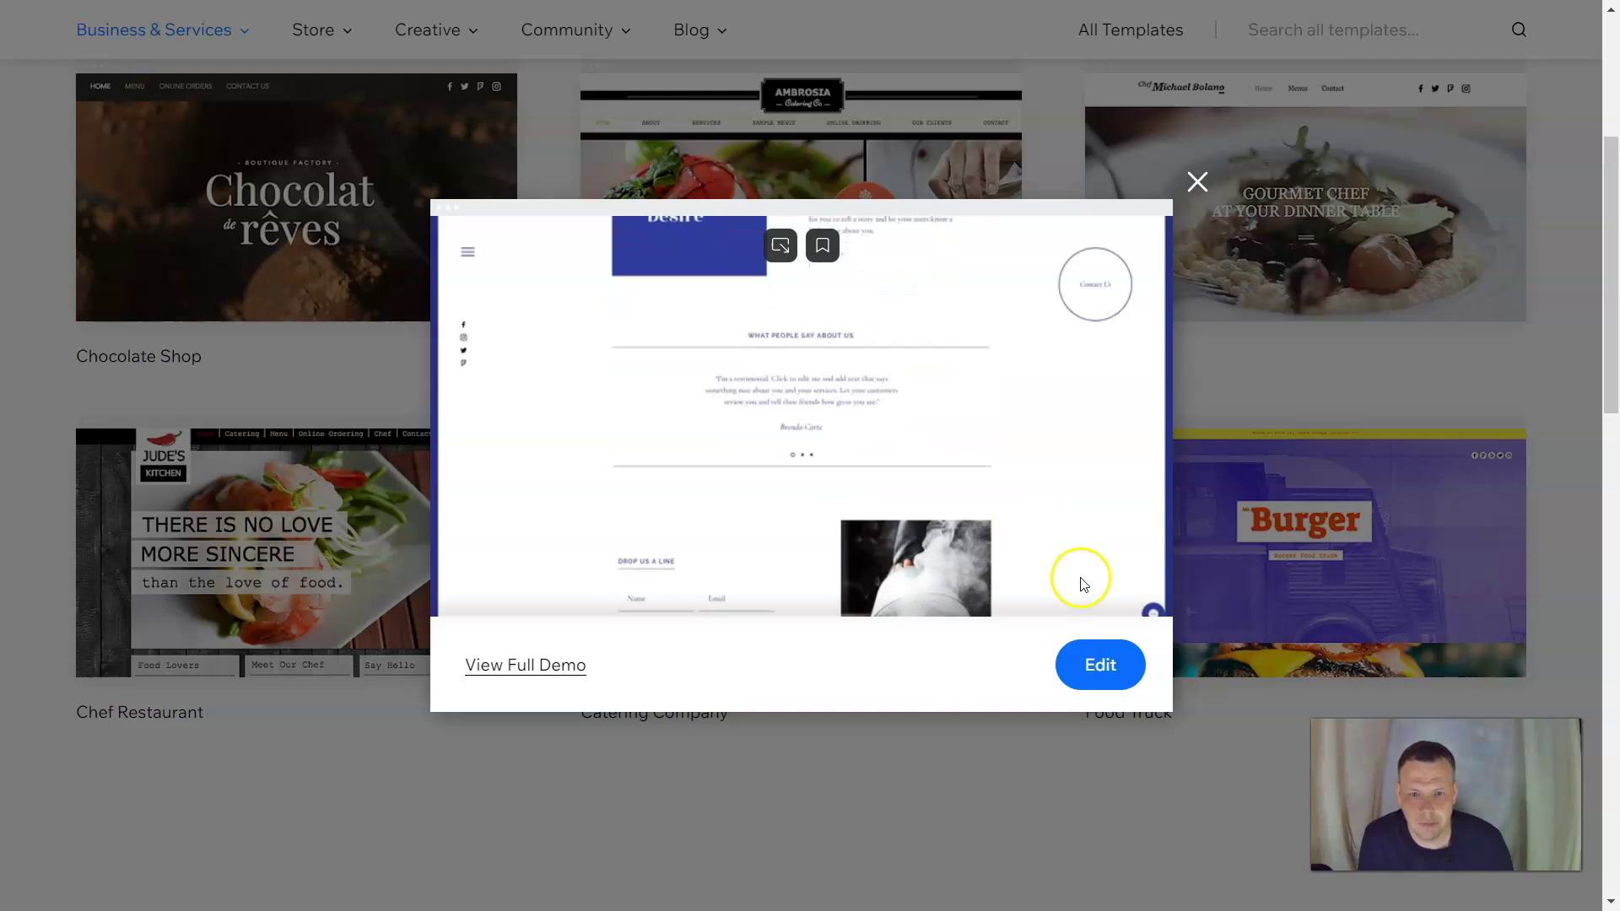
pyautogui.click(1102, 662)
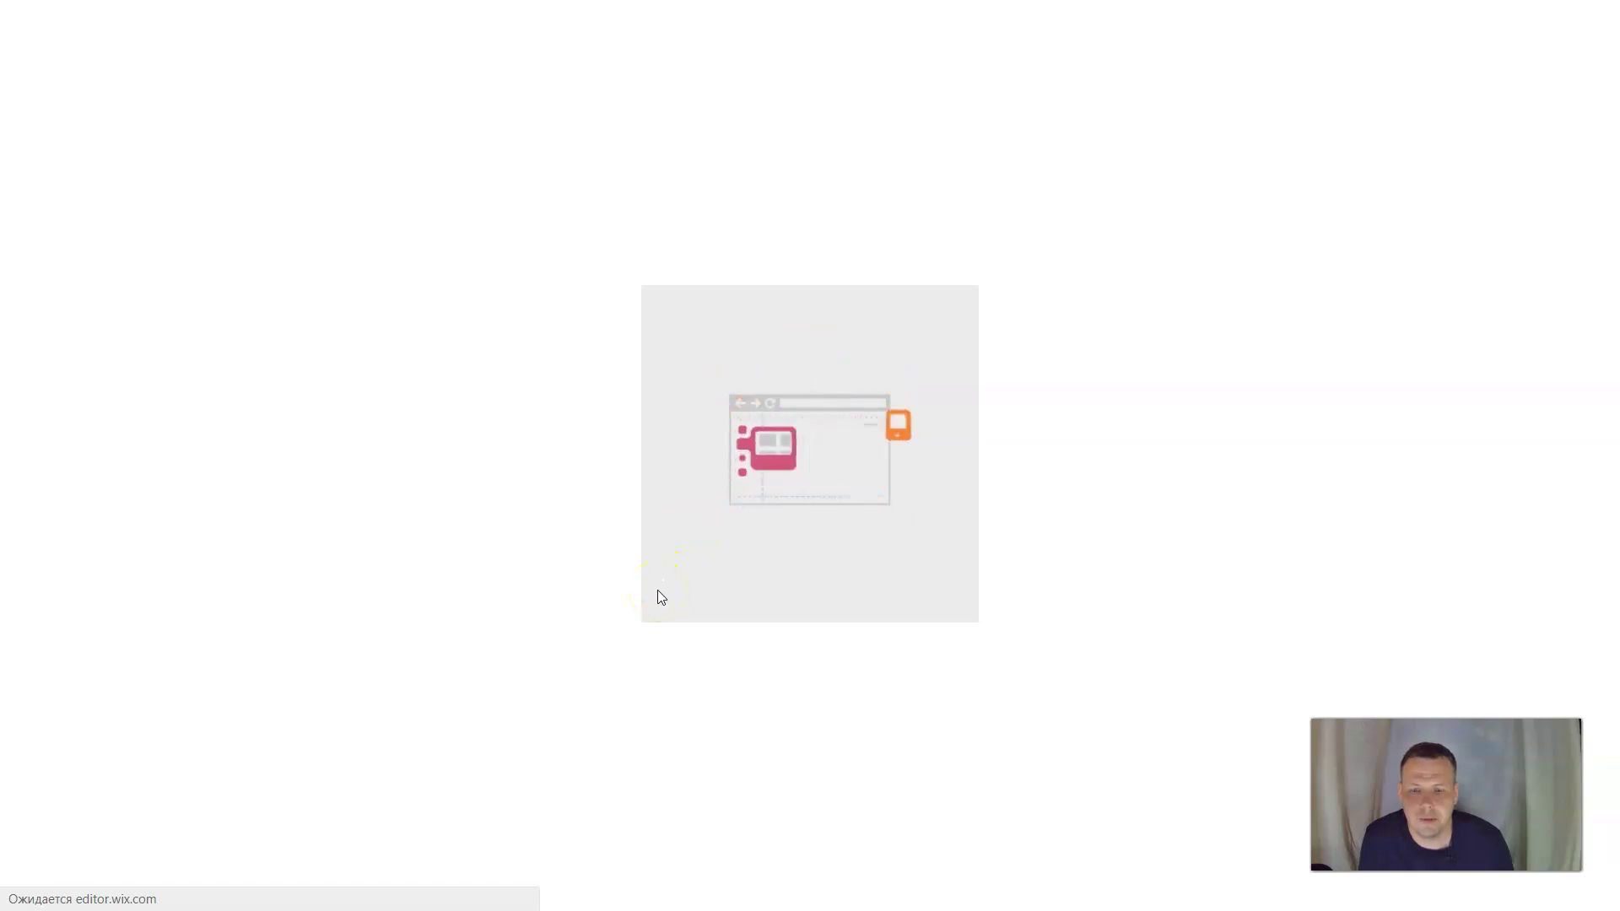
# Replace the header title "Selena's Taste" with "Your Best Taste".
pyautogui.moveTo(657, 590)
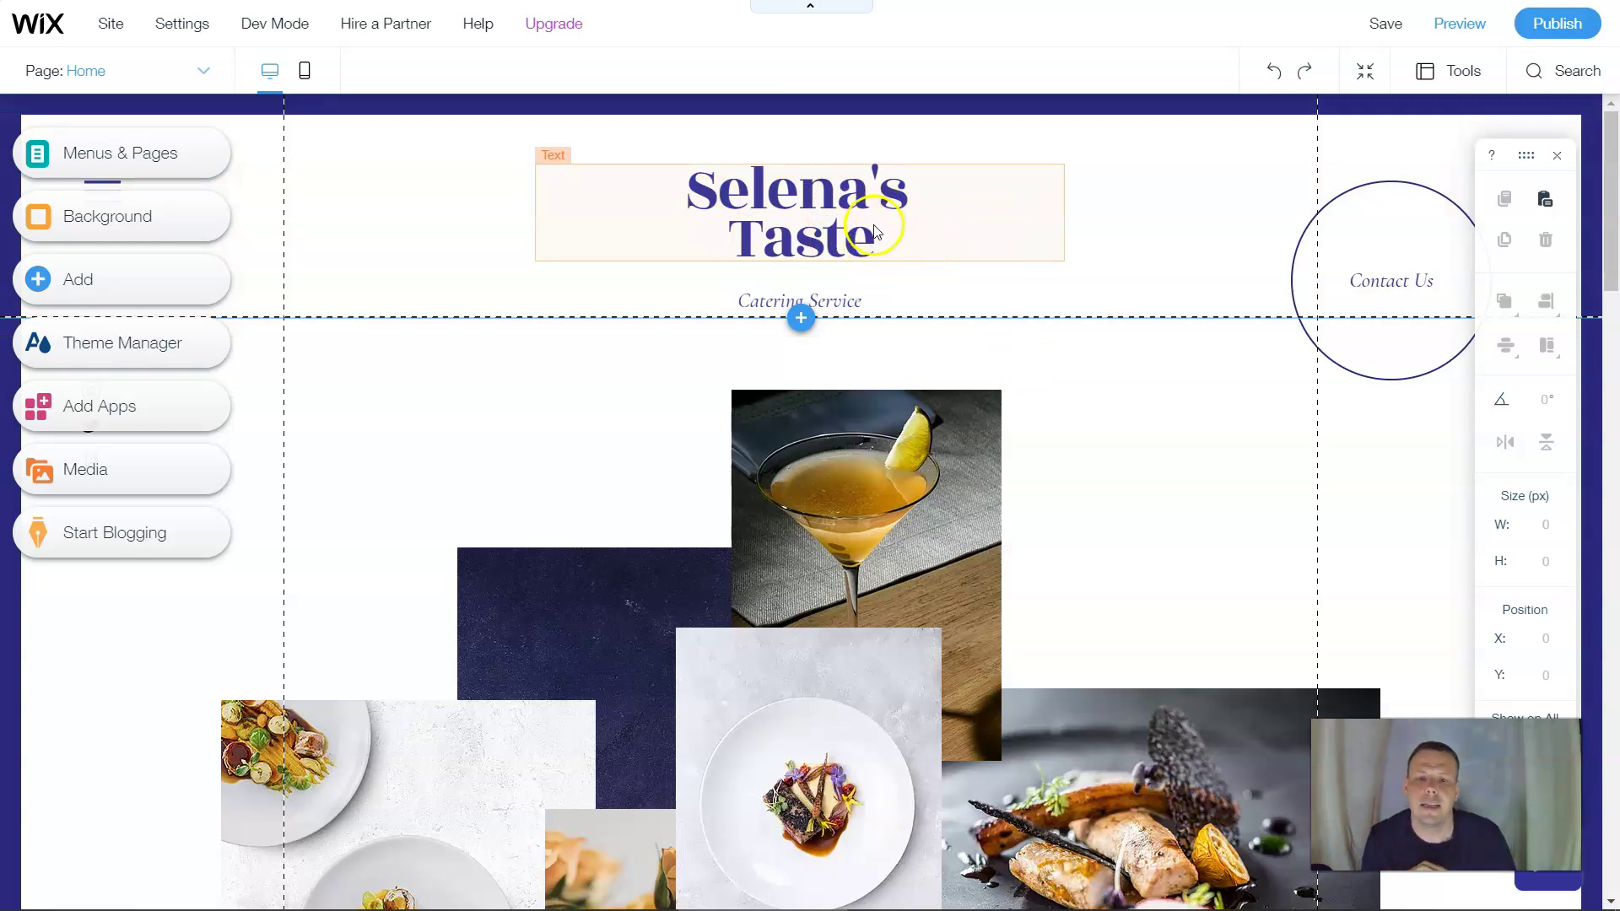
pyautogui.click(857, 243)
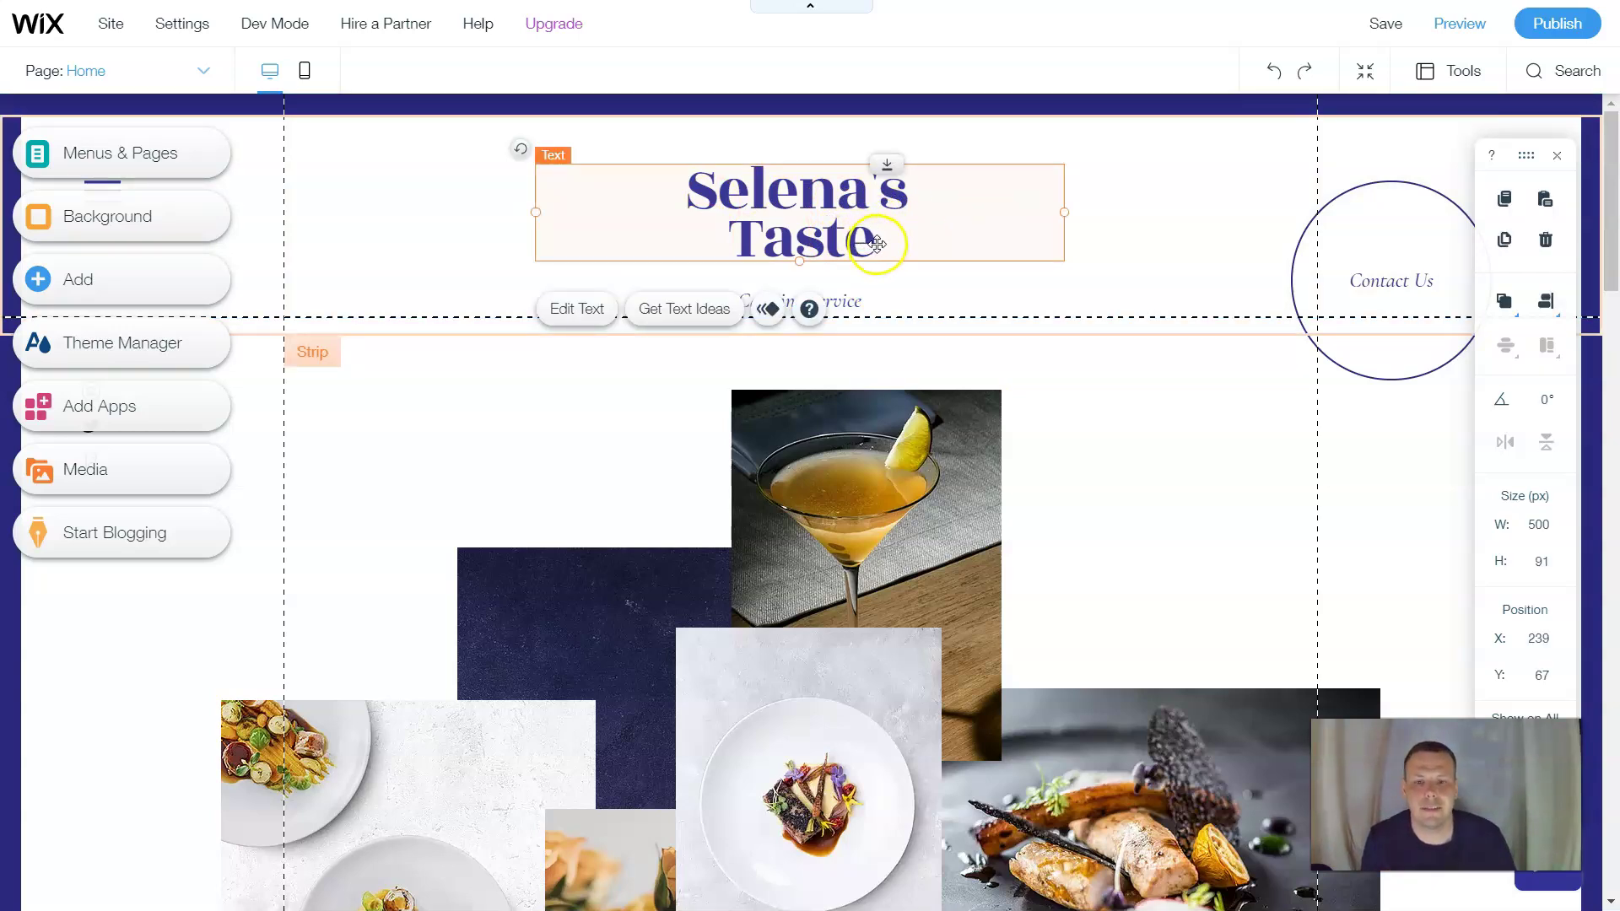
pyautogui.doubleClick(878, 244)
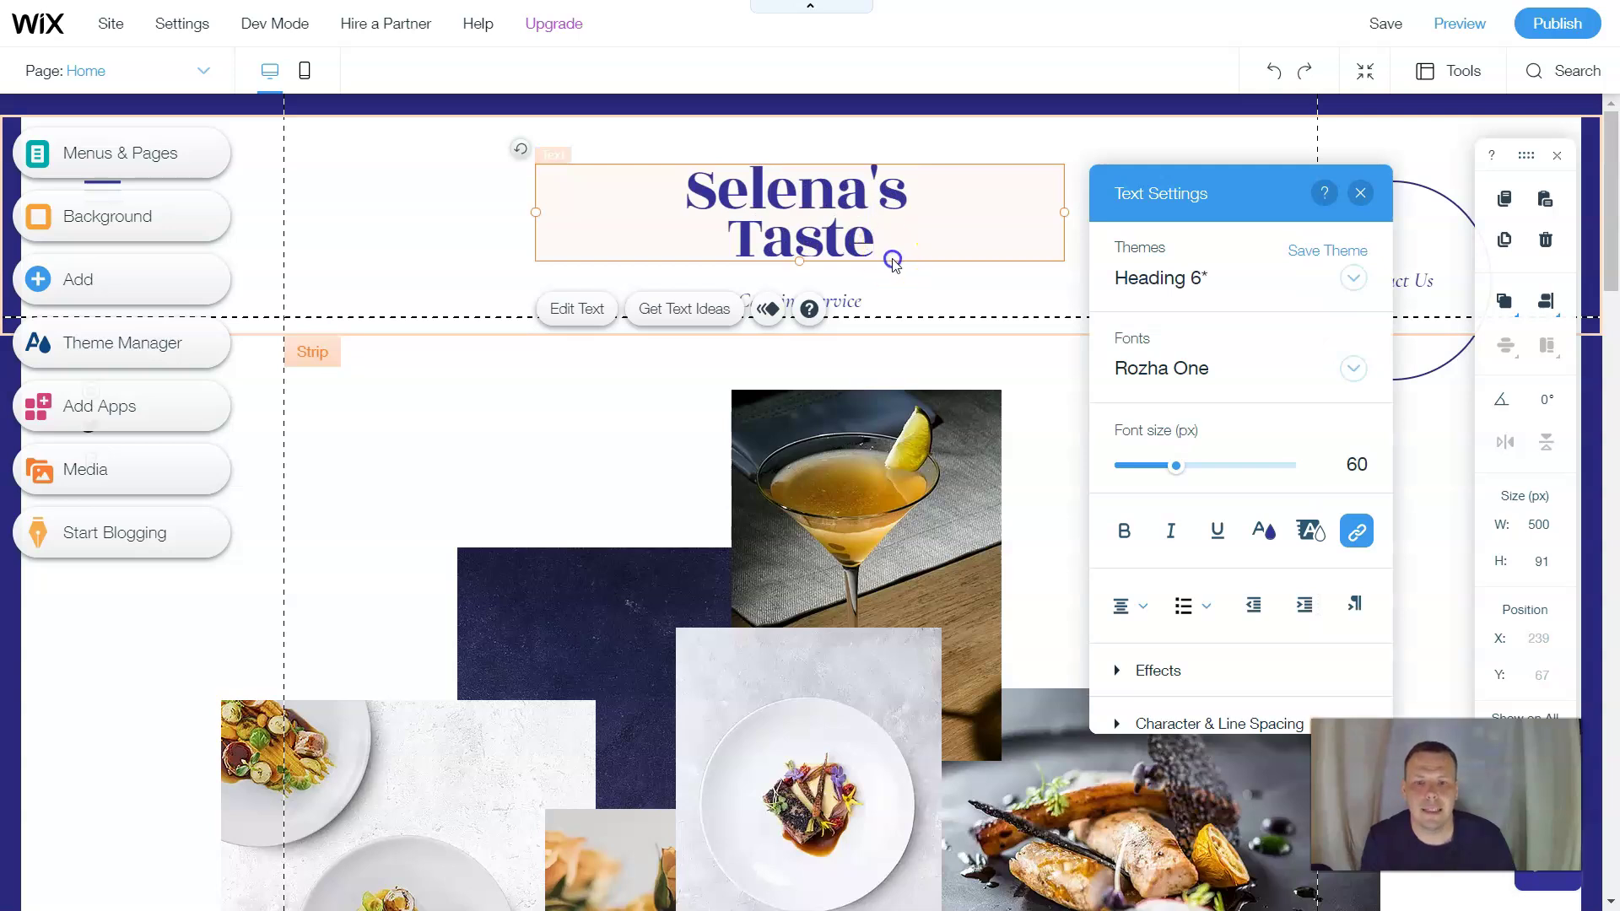
pyautogui.moveTo(882, 247); pyautogui.dragTo(685, 181)
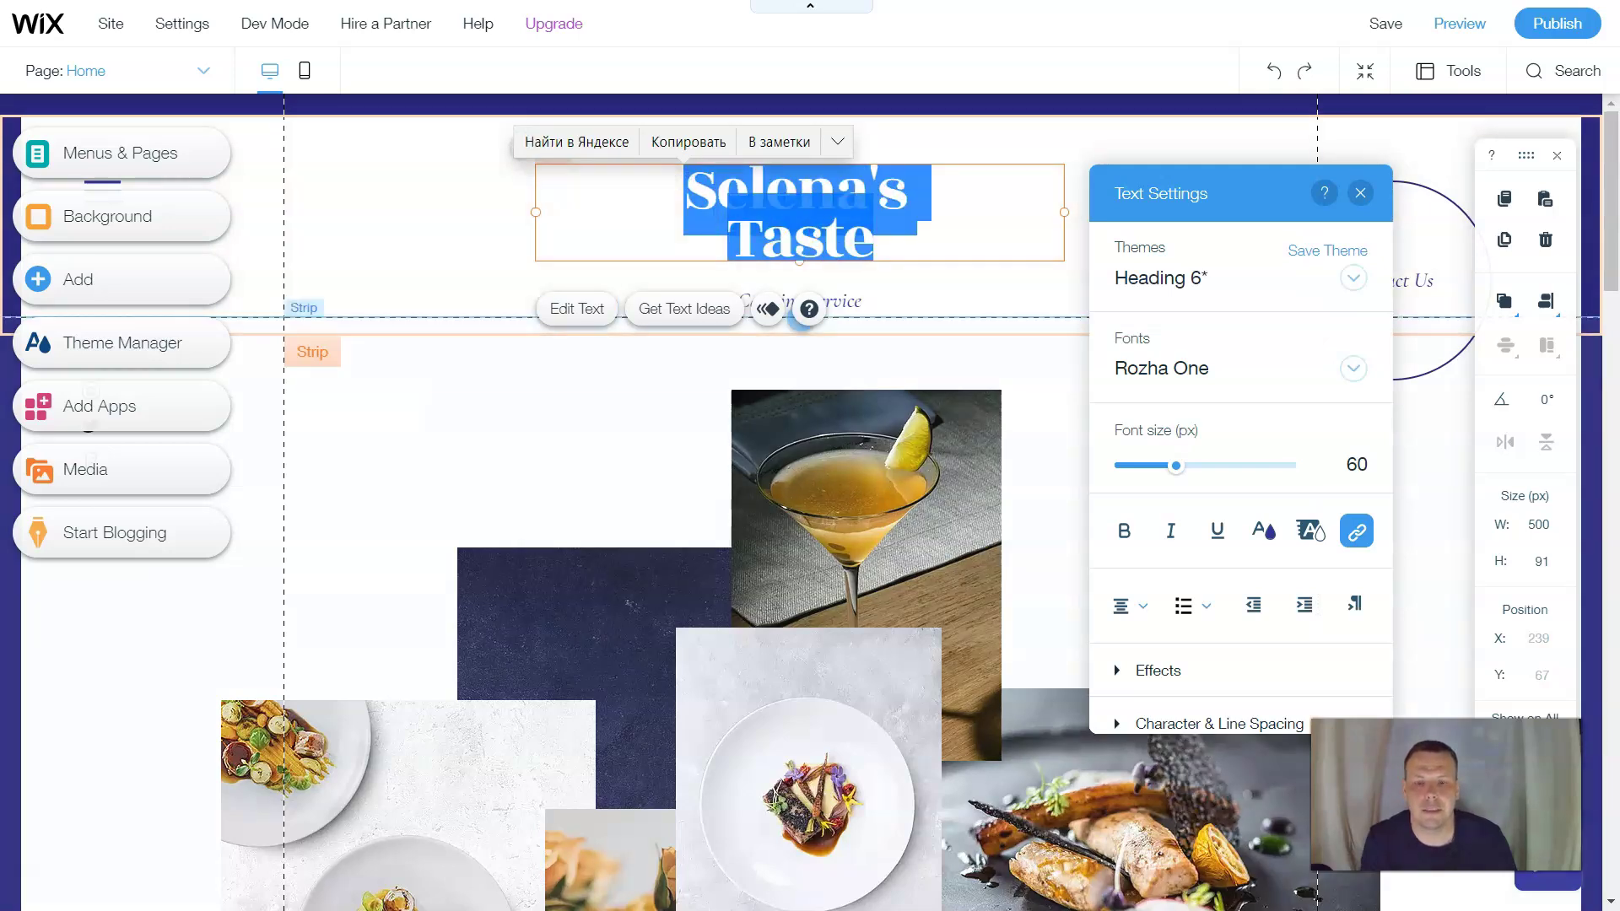
pyautogui.press('BackSpace')
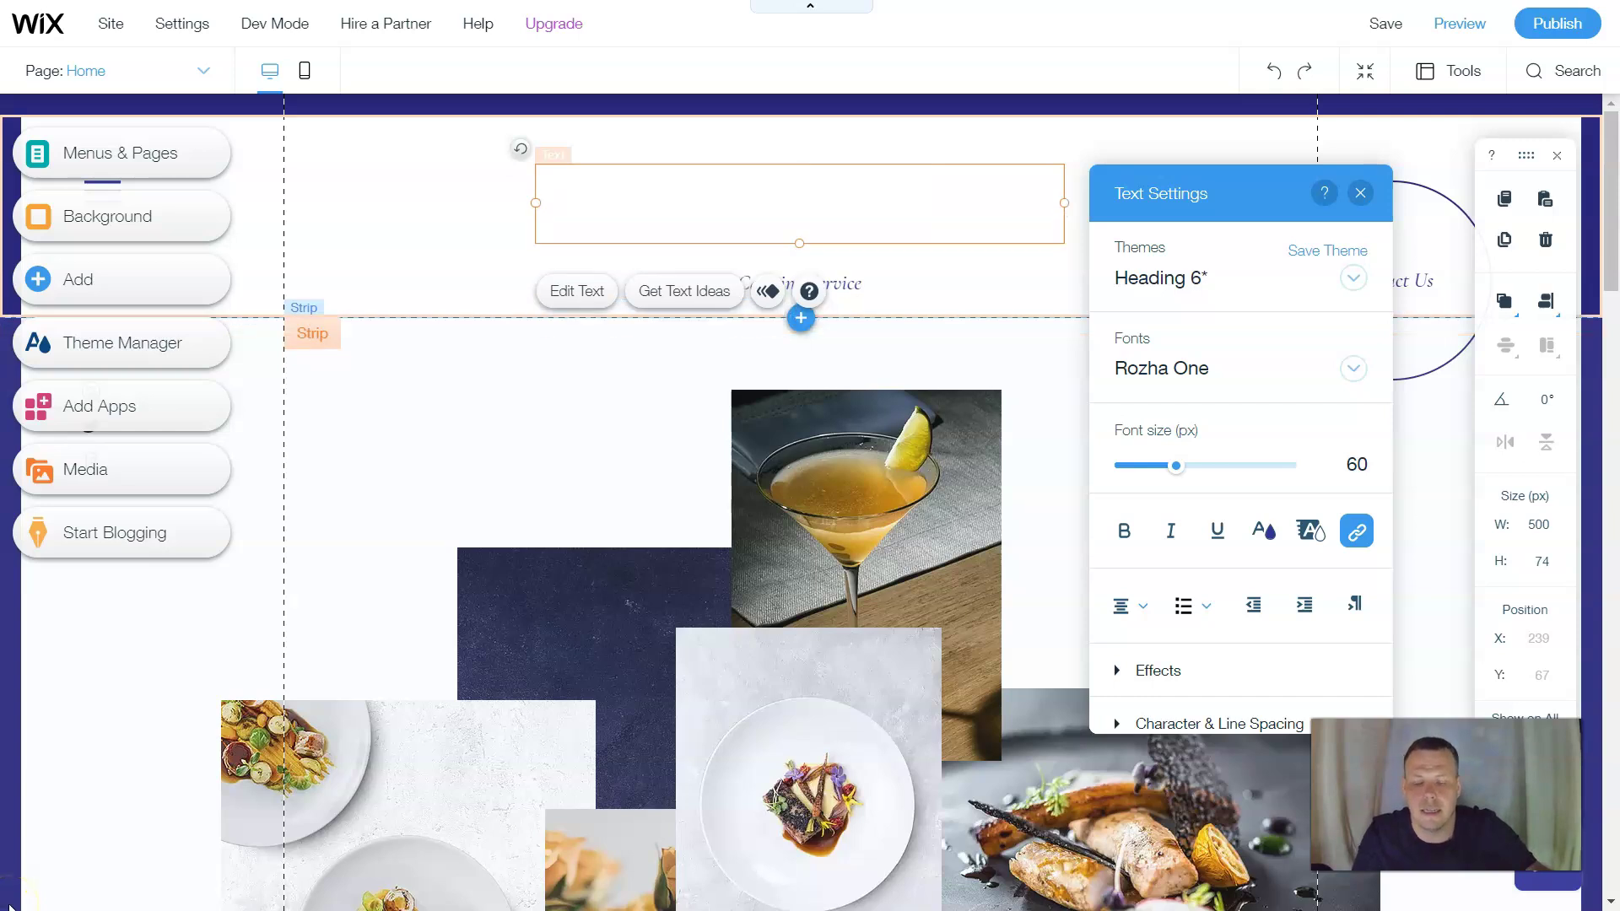
pyautogui.write('Your Best Tast')
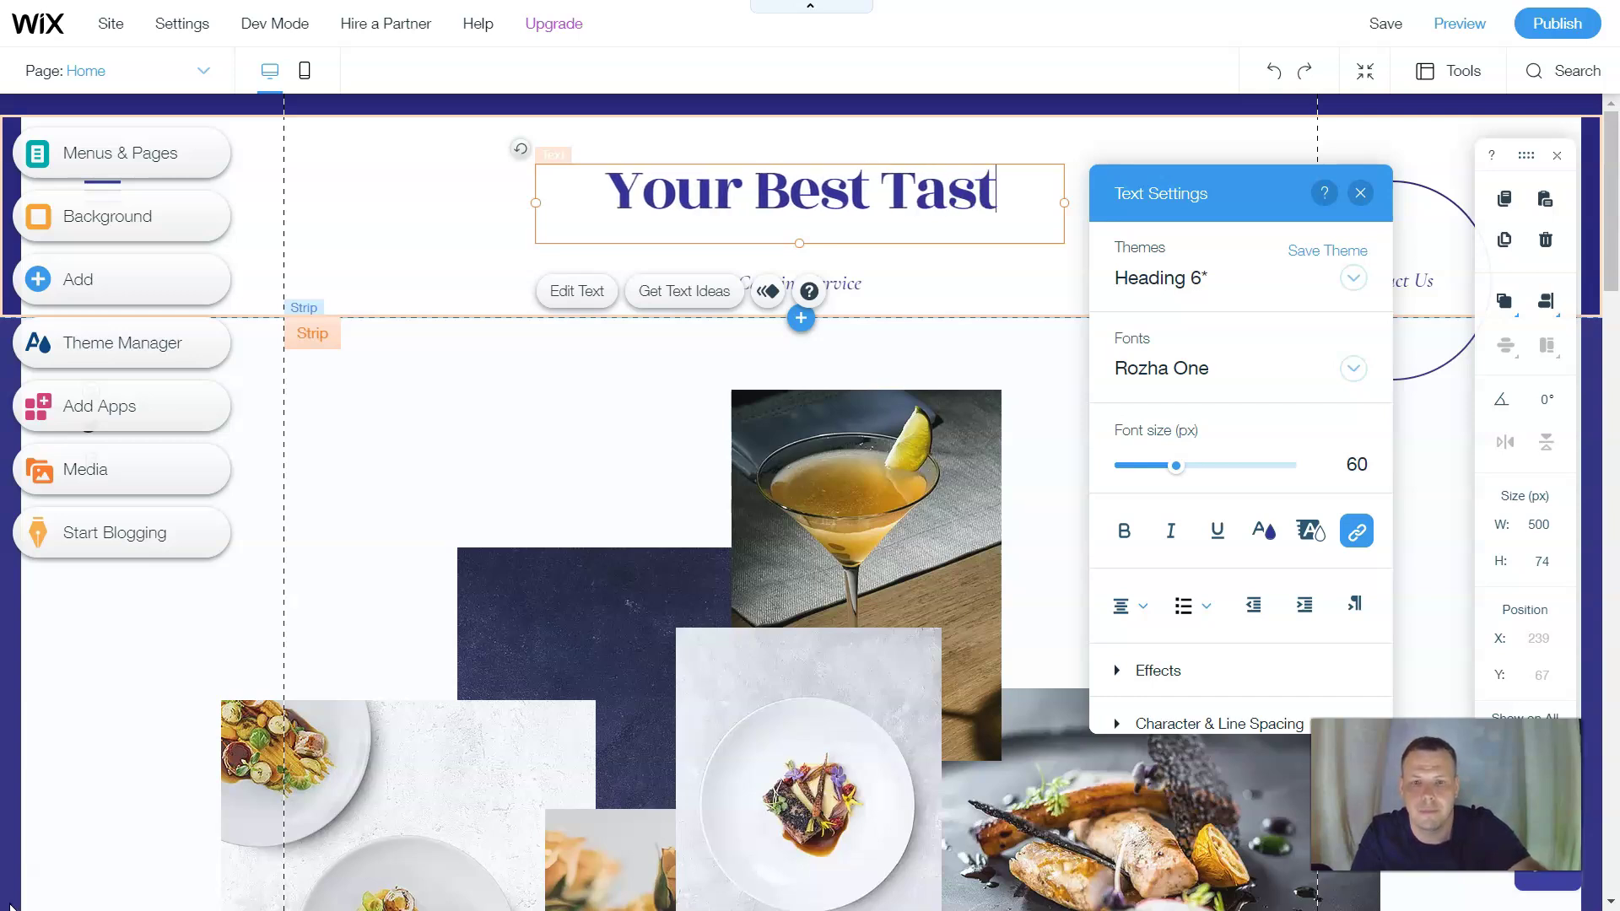
pyautogui.write('e')
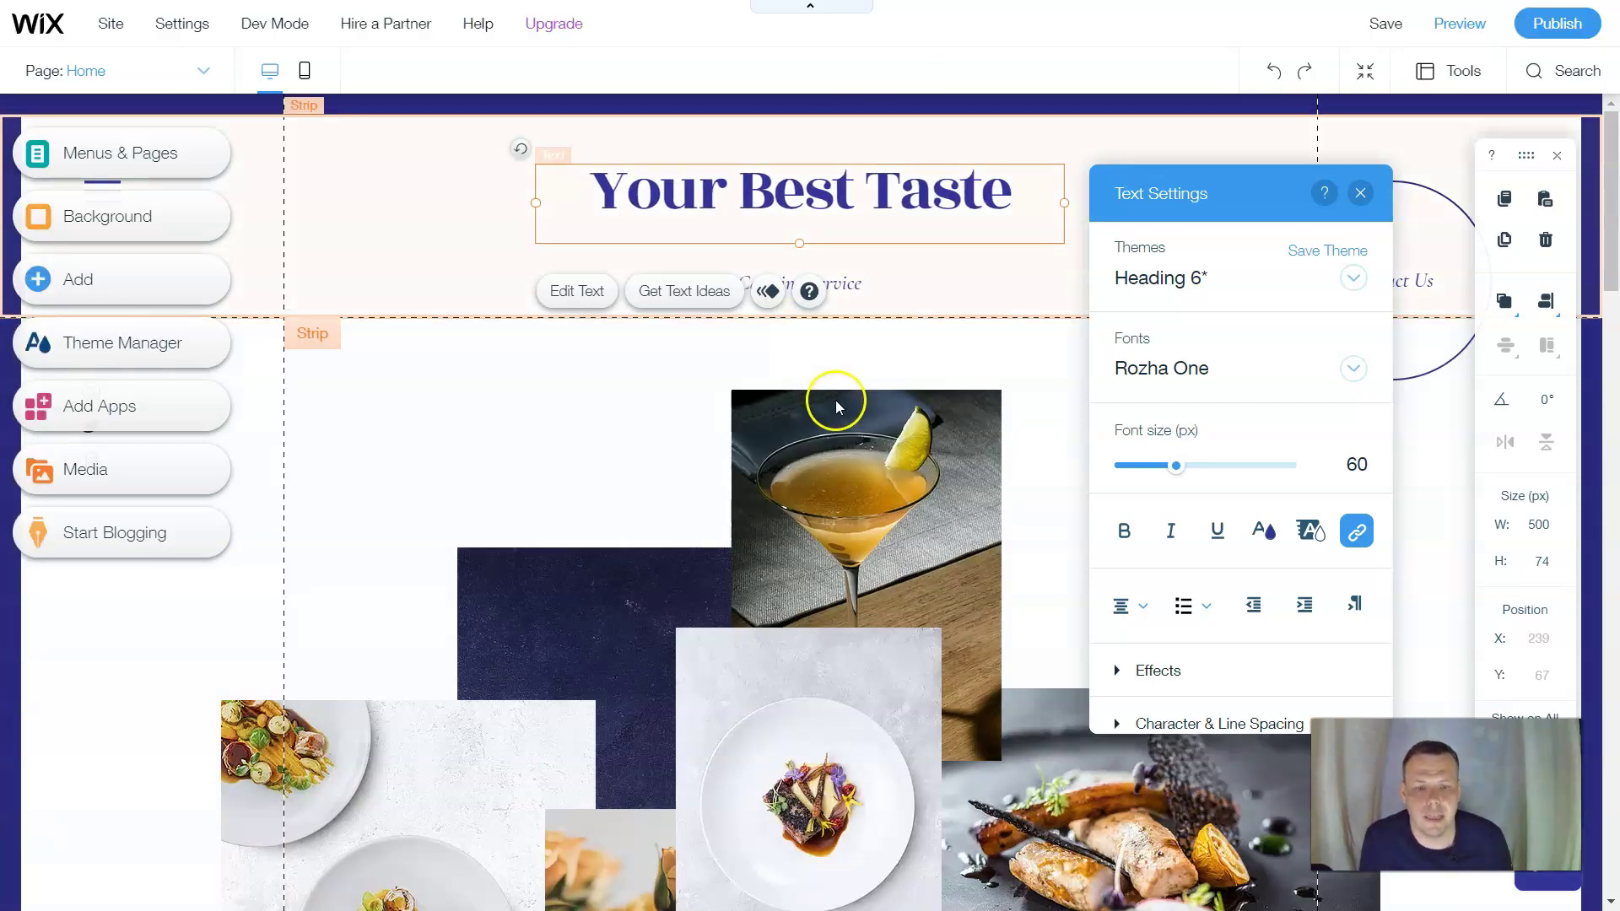
# Turn on italics at the end of the title text, review the remaining text options and close the text settings.
pyautogui.click(1168, 533)
pyautogui.click(1219, 527)
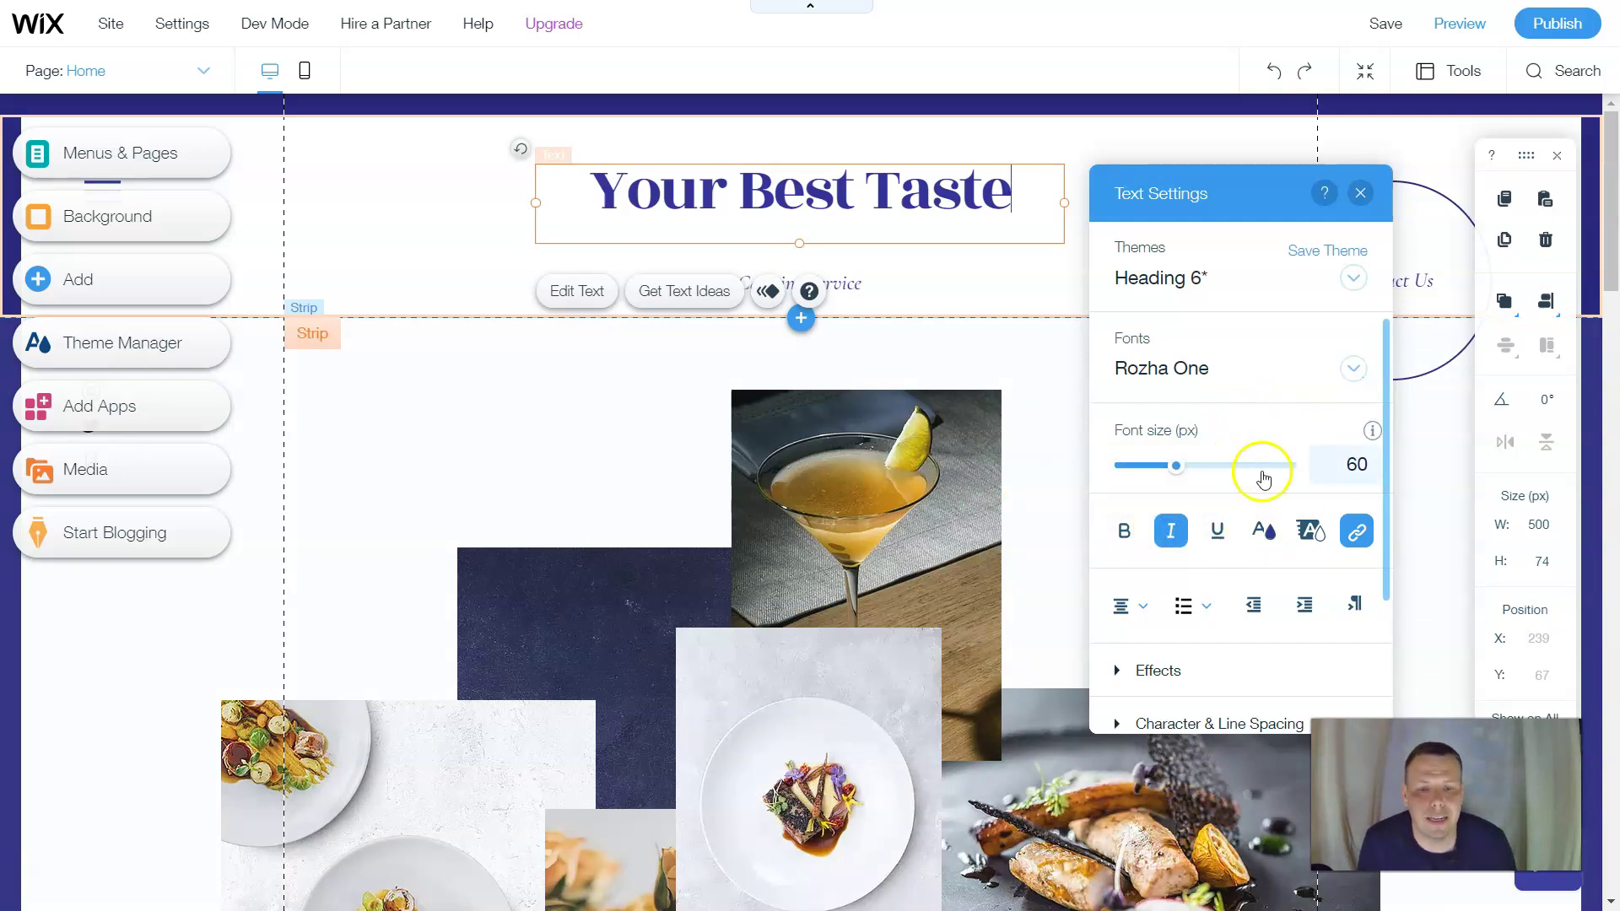
pyautogui.scroll(-2, 1236, 536)
pyautogui.scroll(-1, 1234, 541)
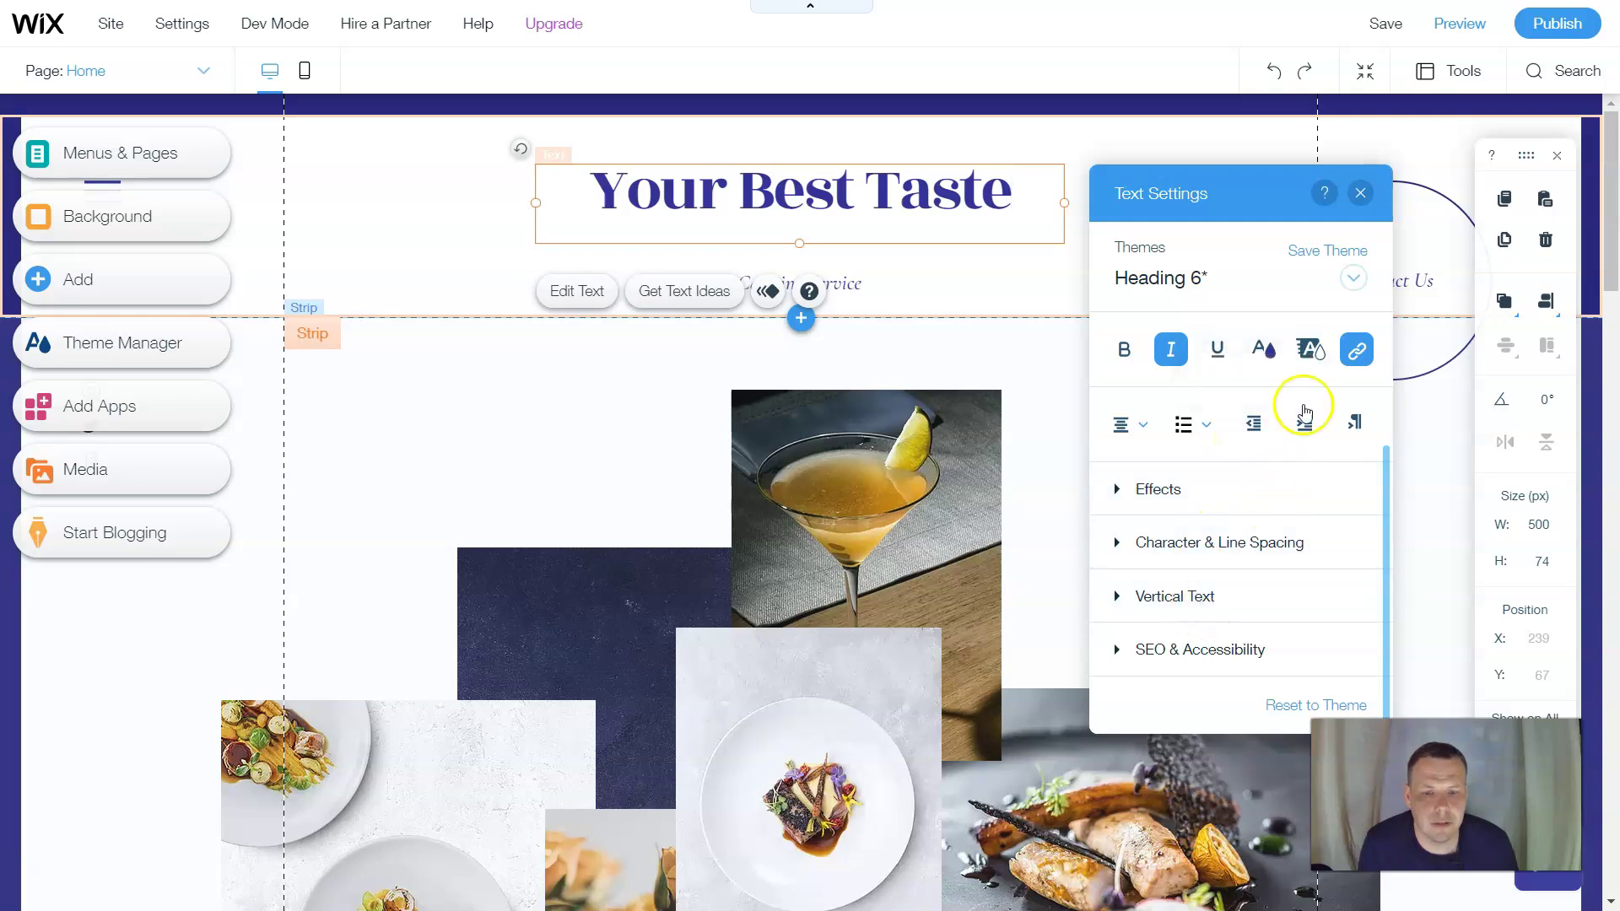
pyautogui.click(1361, 196)
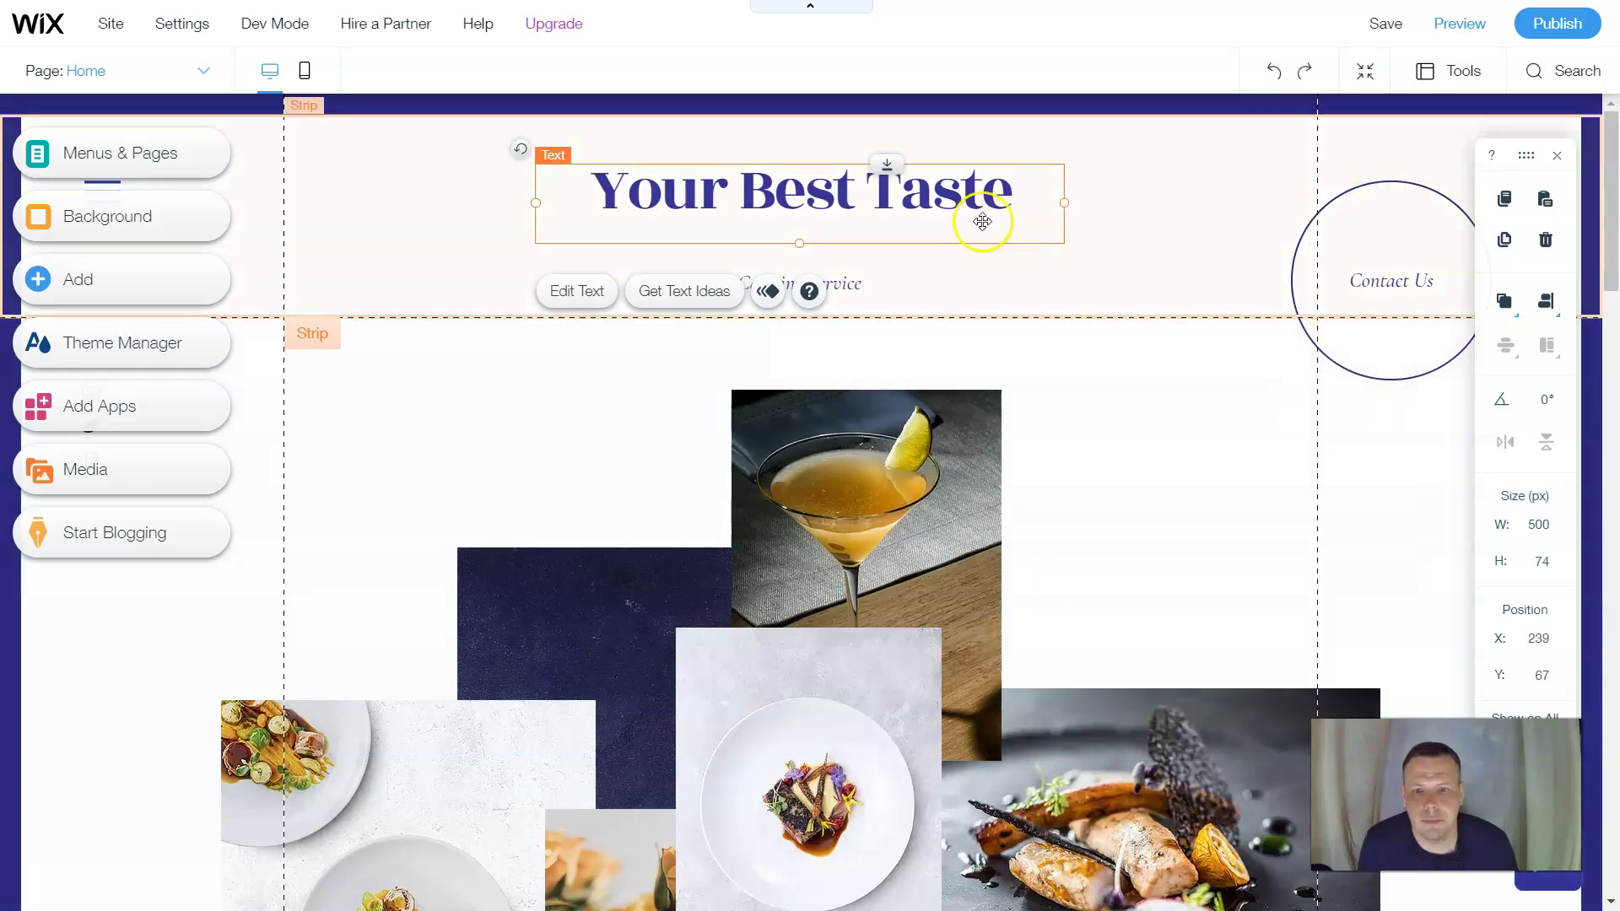
# Nudge the title down slightly to Y position 69 and deselect it by selecting the header strip.
pyautogui.moveTo(839, 205)
pyautogui.mouseDown()
pyautogui.moveTo(865, 206)
pyautogui.moveTo(840, 202)
pyautogui.mouseUp()
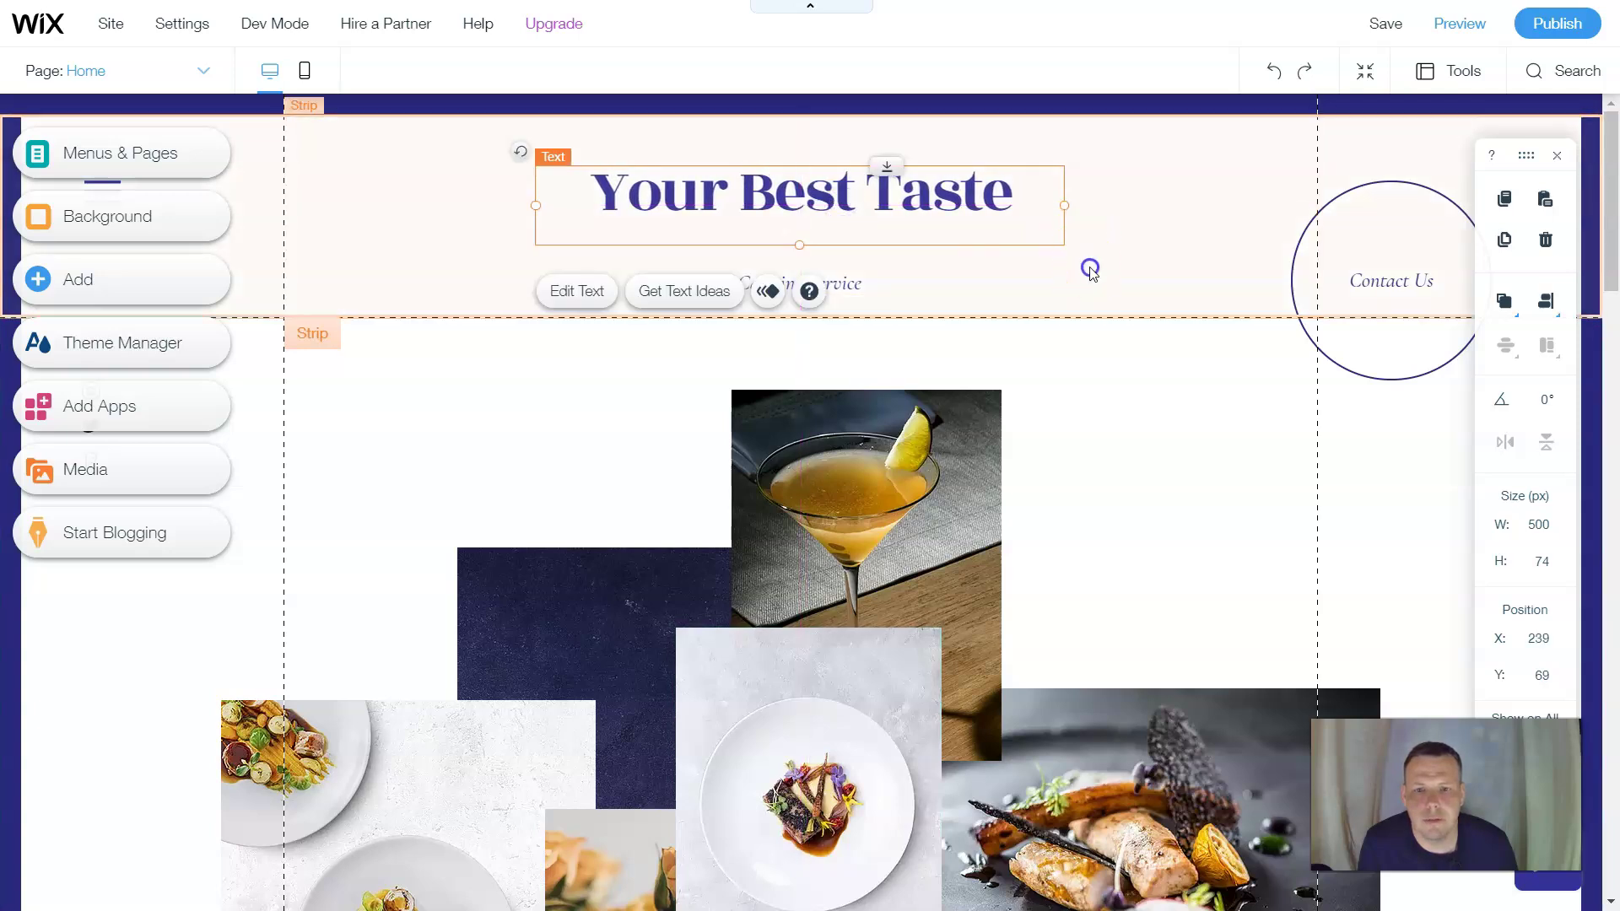
pyautogui.click(1023, 279)
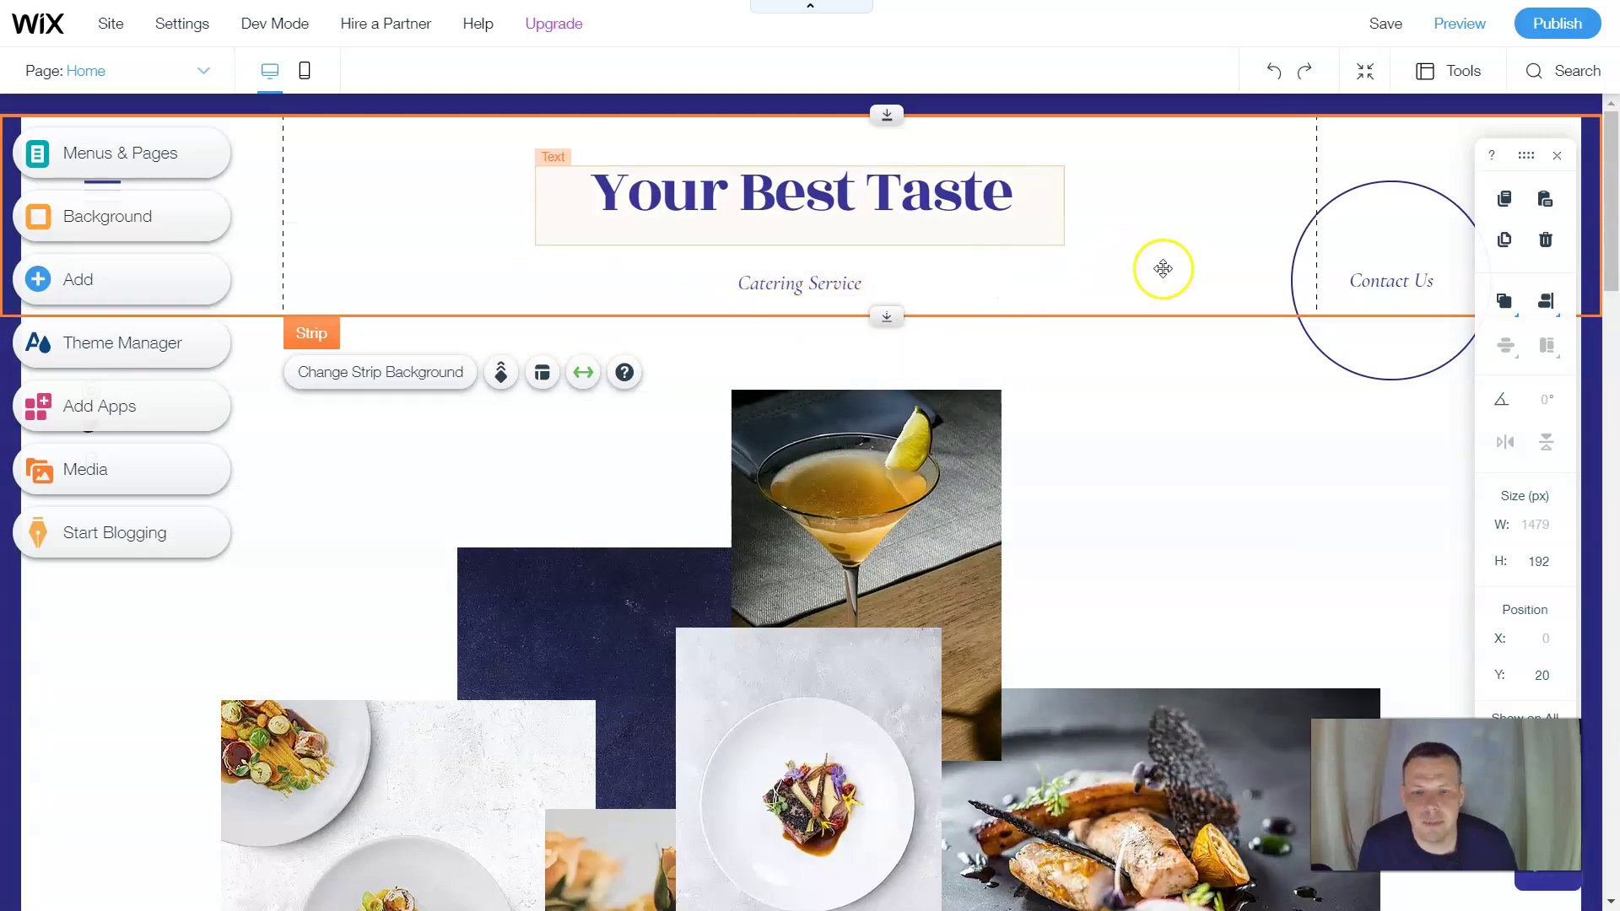
# Examine the image collage below the header, selecting its strip, the central plate photo and the dark dish photo.
pyautogui.scroll(-4, 1112, 403)
pyautogui.scroll(4, 1104, 402)
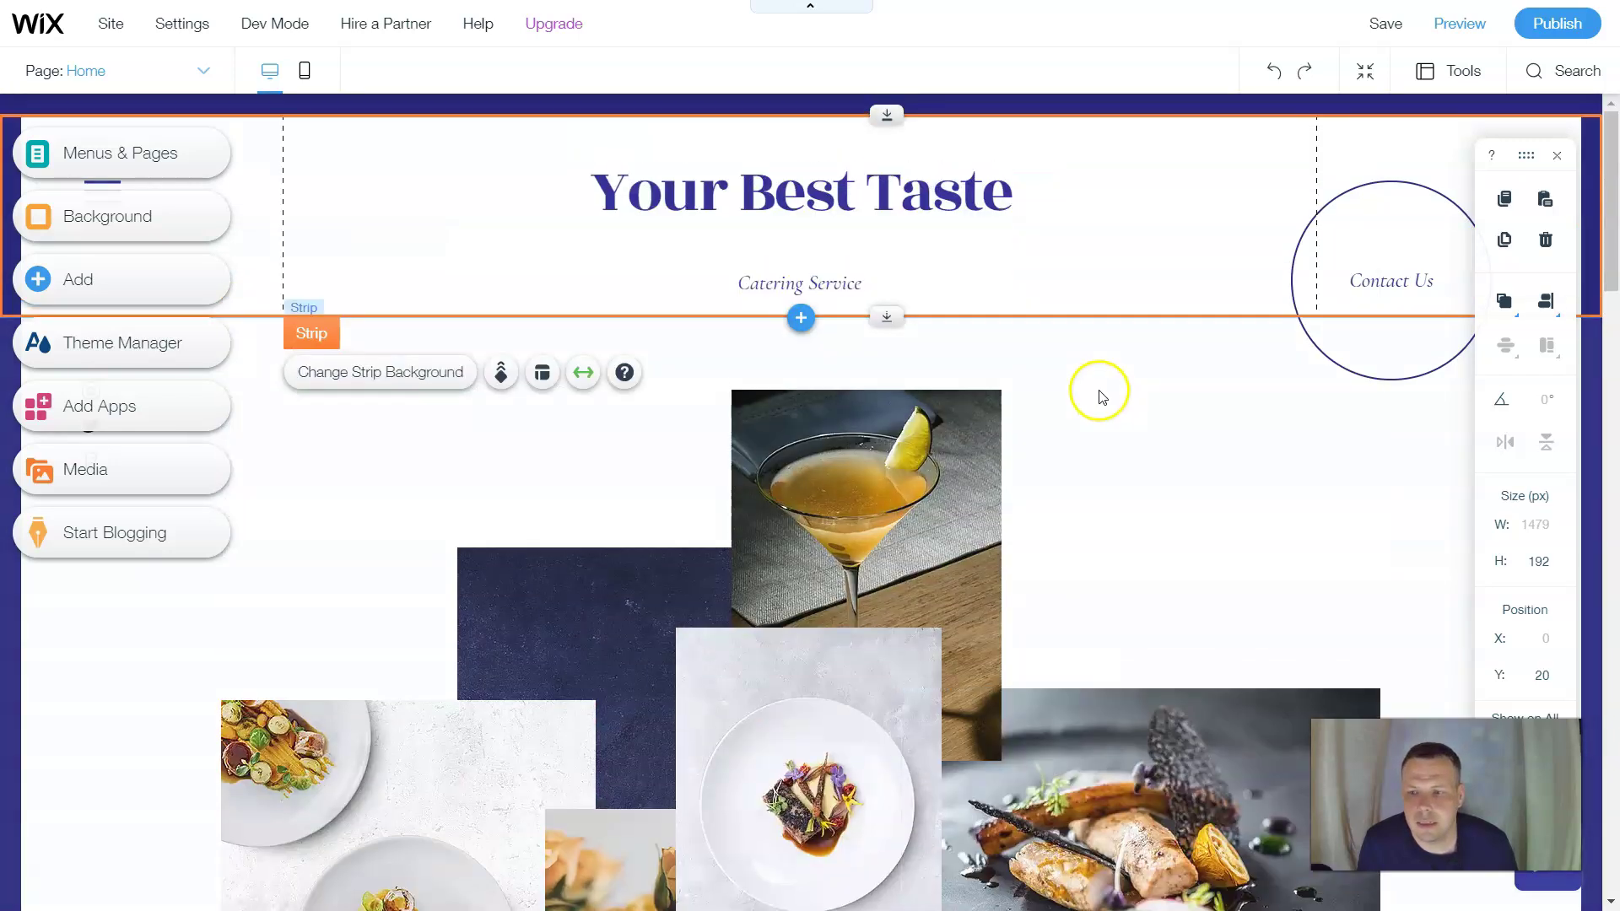
pyautogui.click(1109, 402)
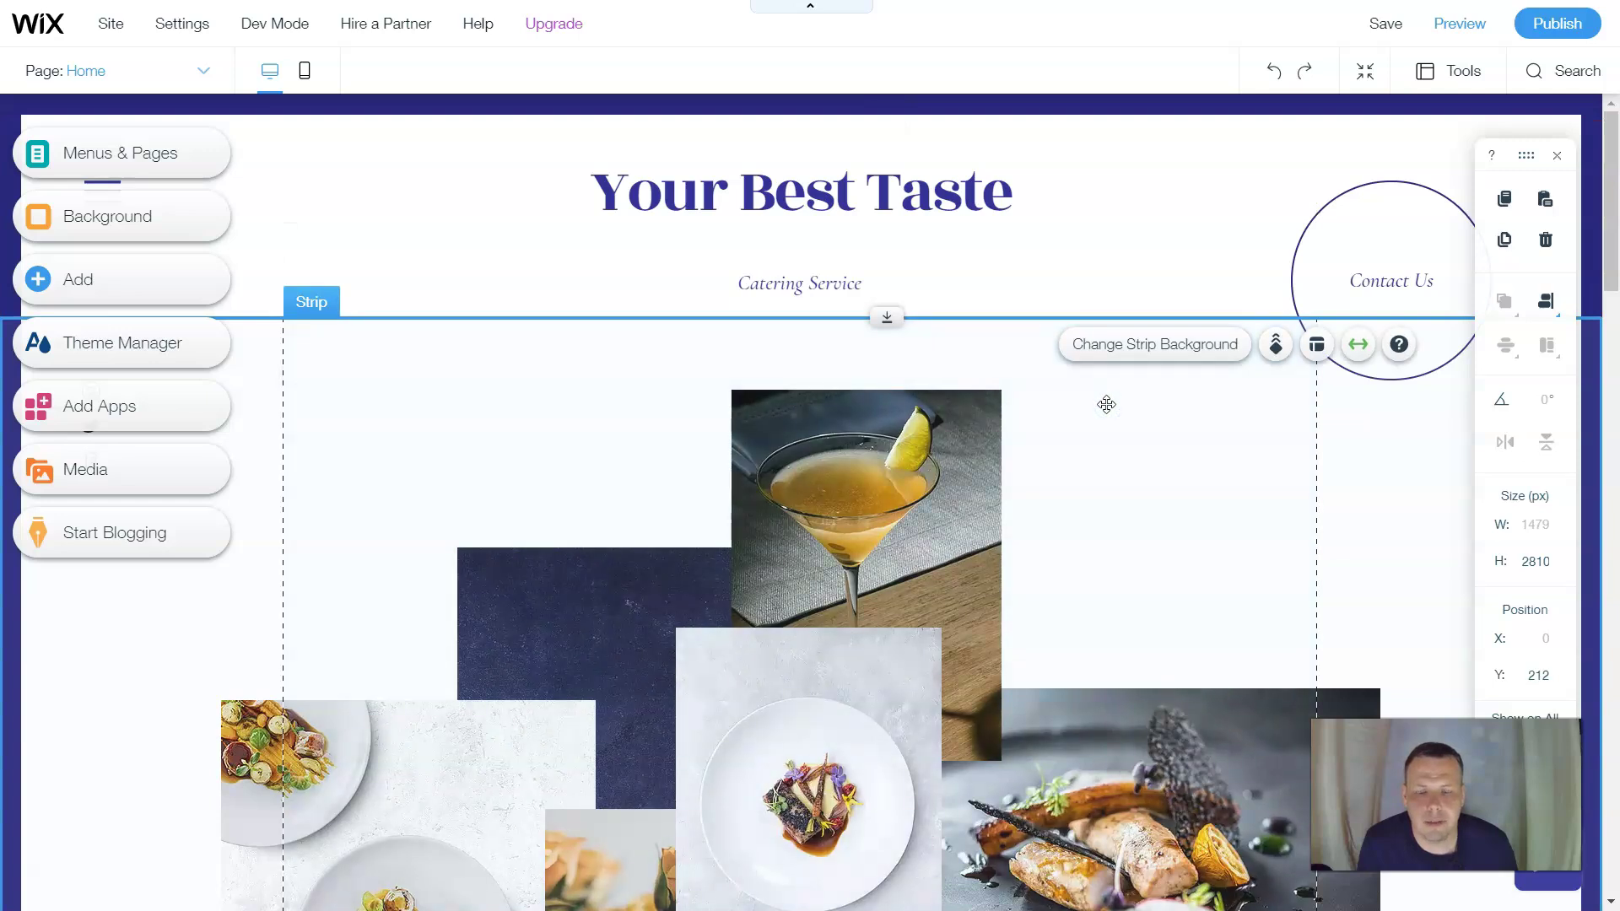
pyautogui.scroll(-4, 1095, 365)
pyautogui.scroll(-3, 1051, 368)
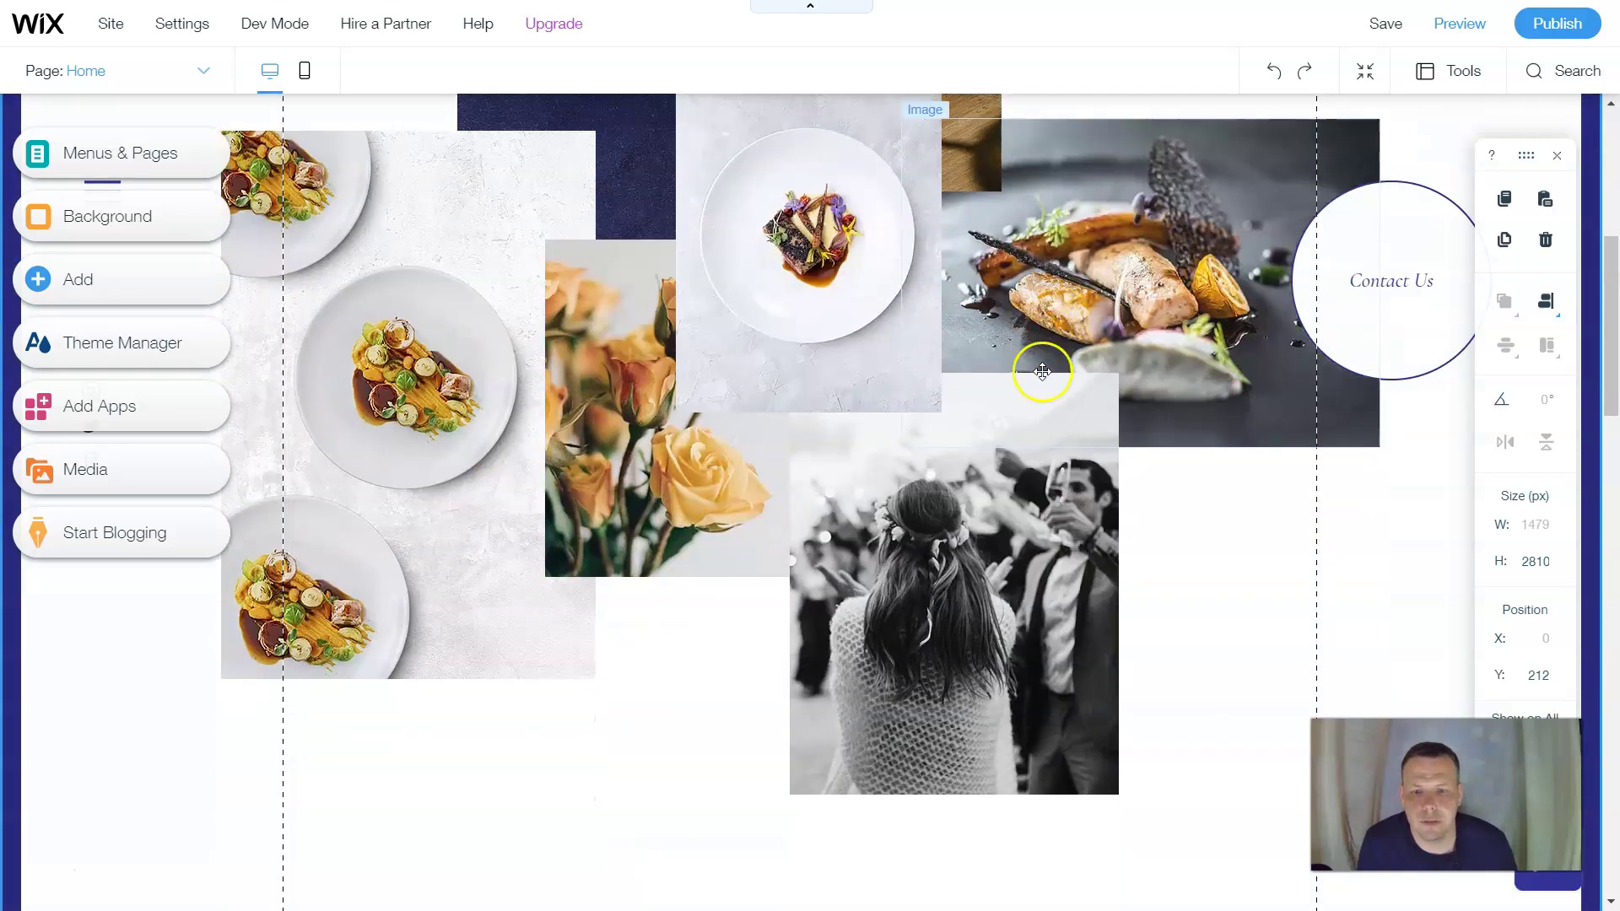
pyautogui.scroll(3, 1033, 367)
pyautogui.click(876, 364)
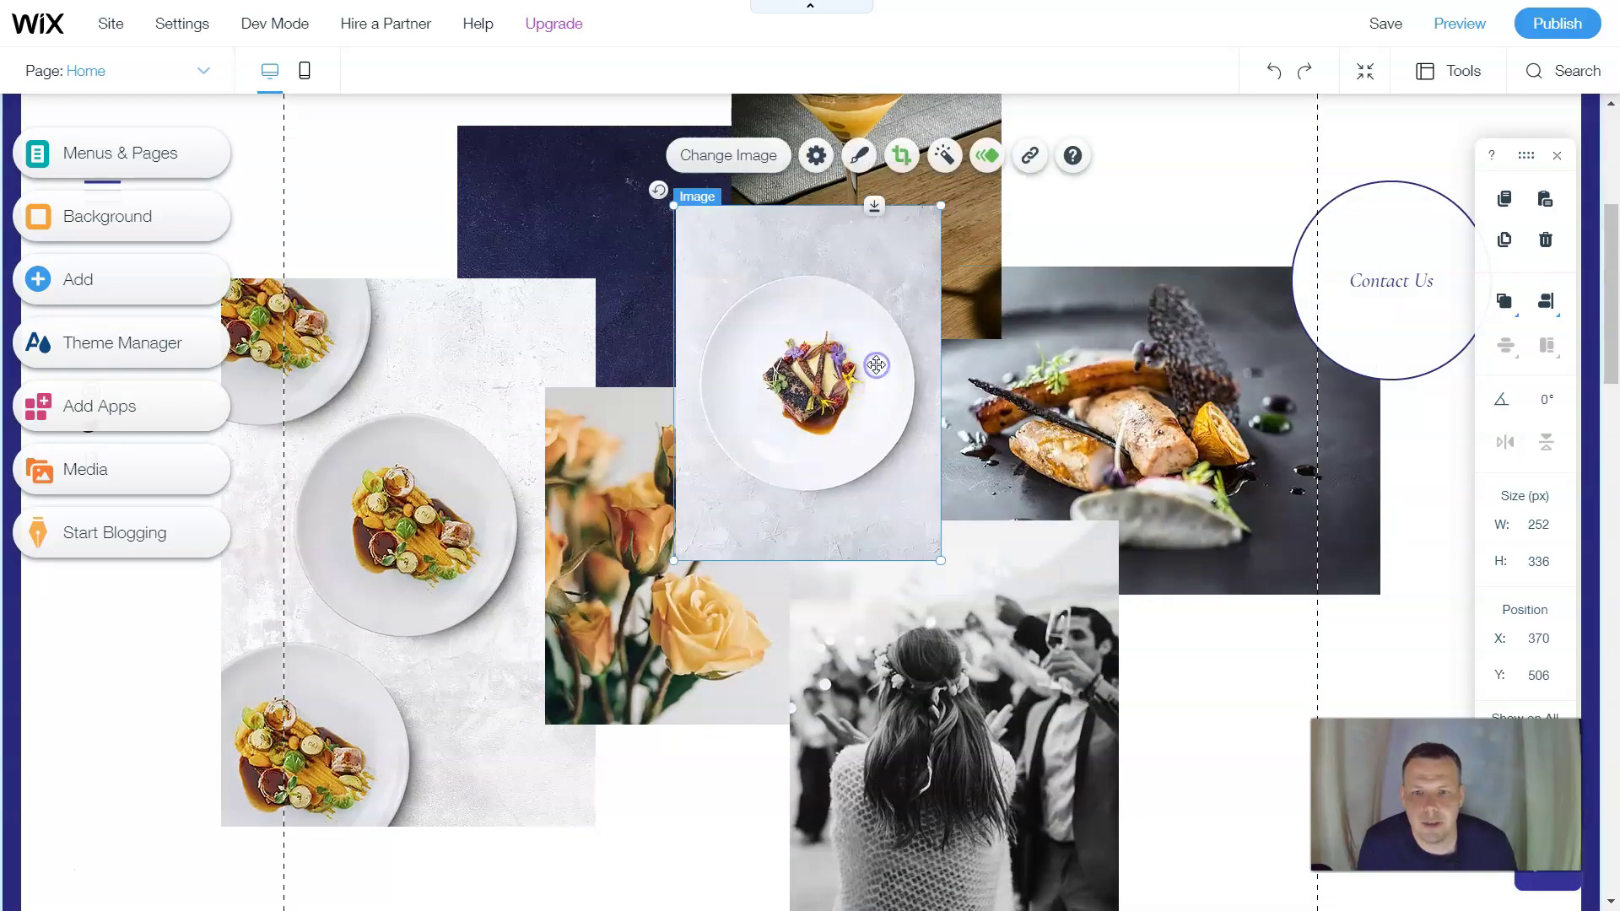
pyautogui.click(1102, 472)
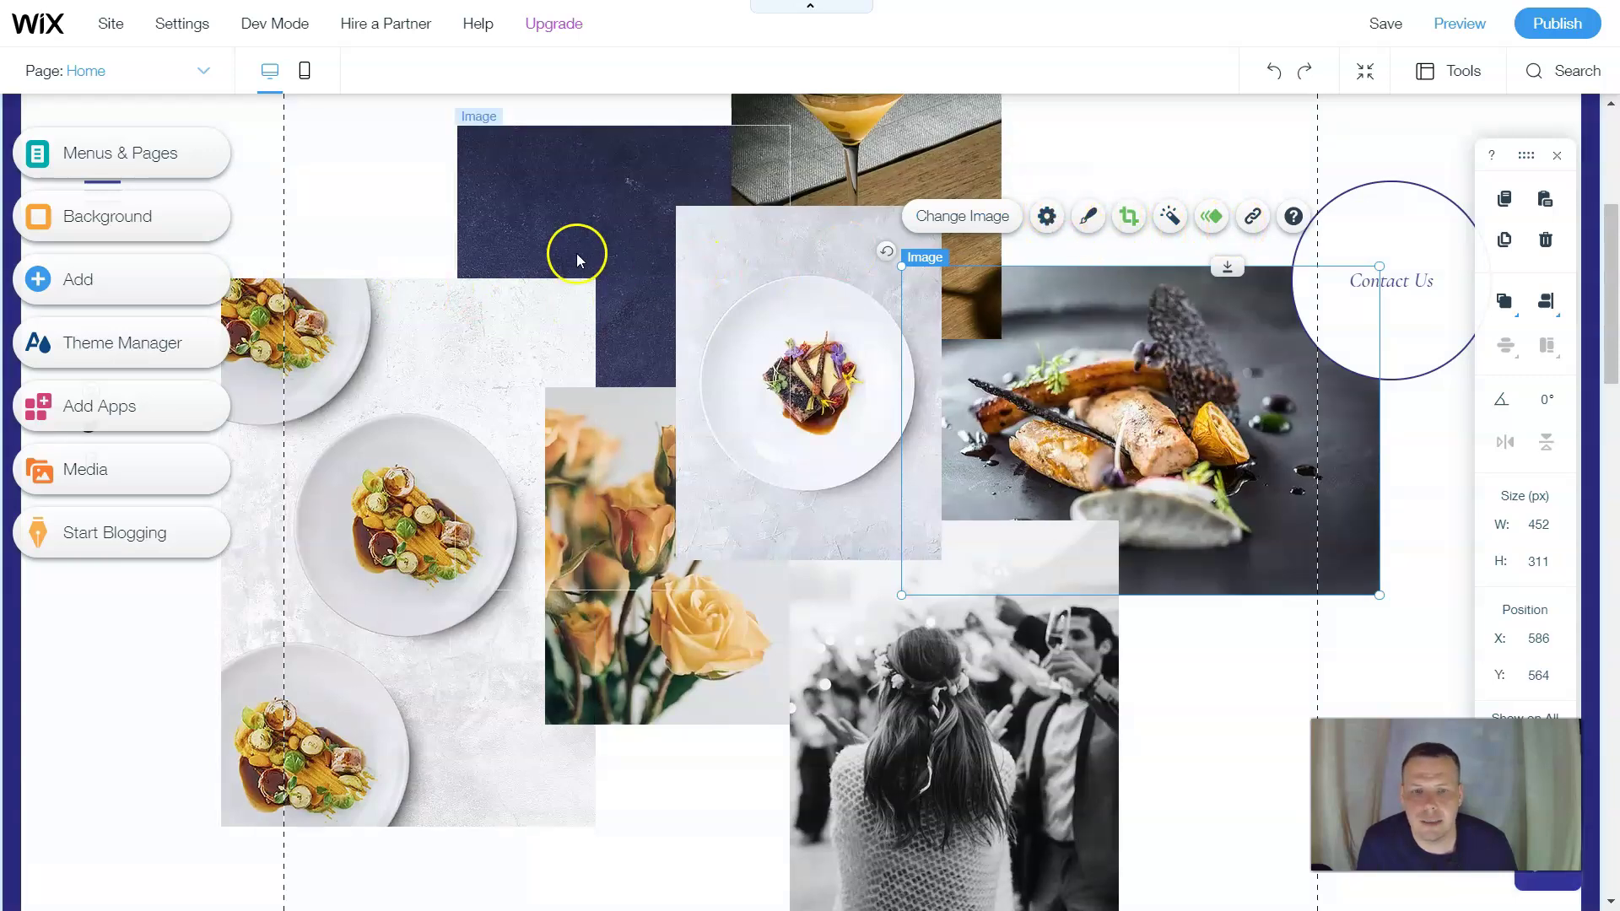
# Review the available options for the collage strip and the central plate photo, selecting the strip from the overlapping items.
pyautogui.rightClick(384, 204)
pyautogui.click(374, 215)
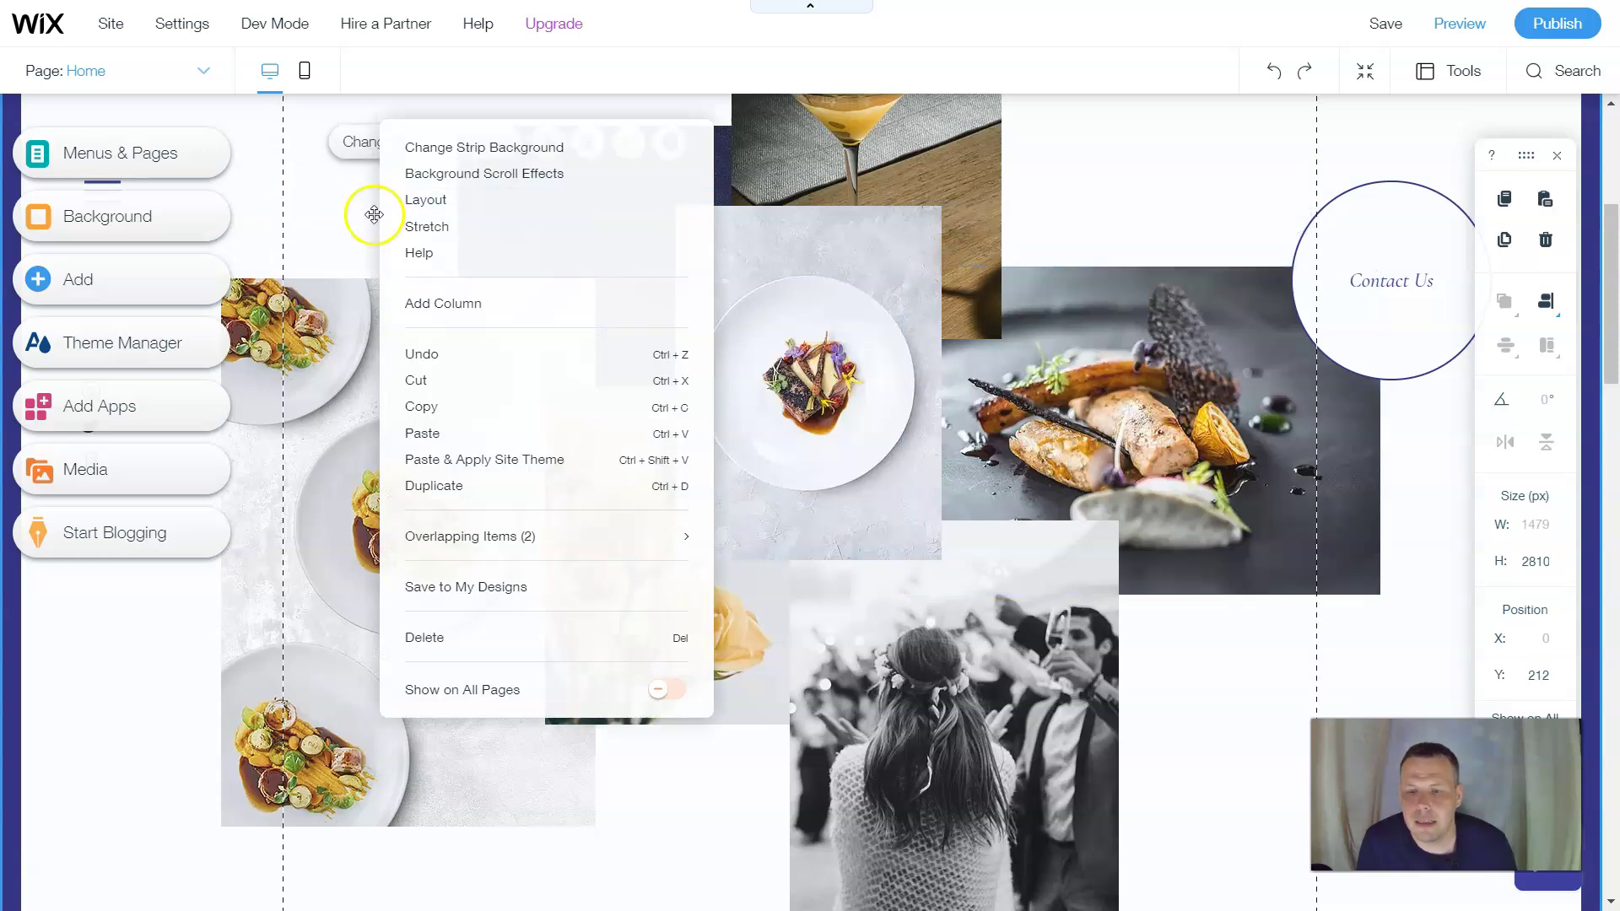
pyautogui.moveTo(471, 543)
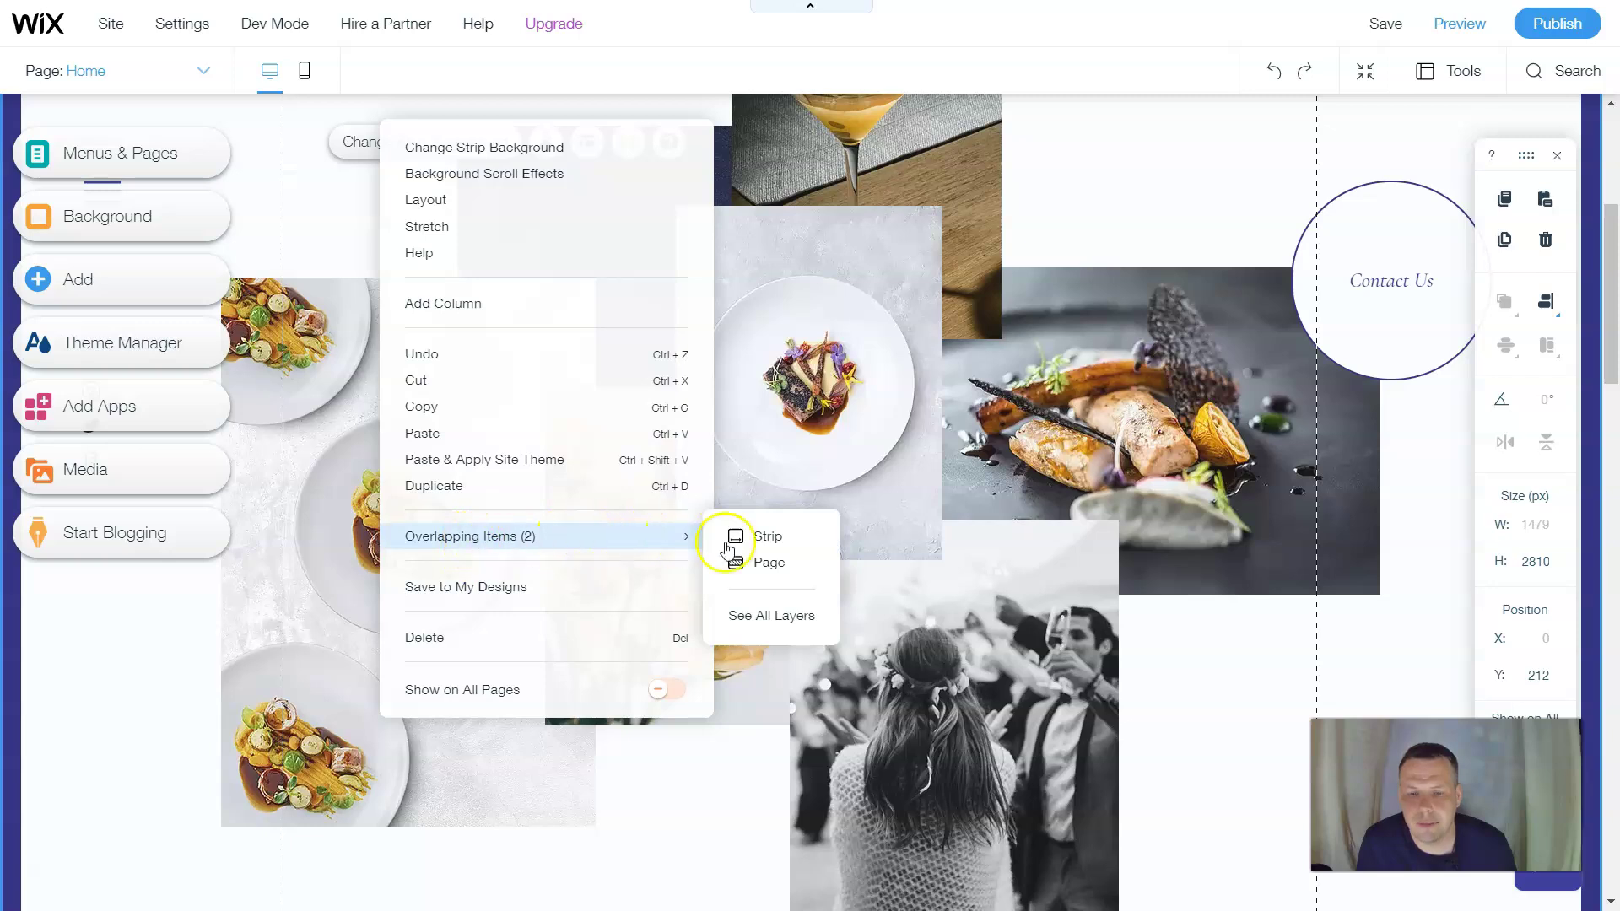
pyautogui.click(727, 537)
pyautogui.rightClick(901, 430)
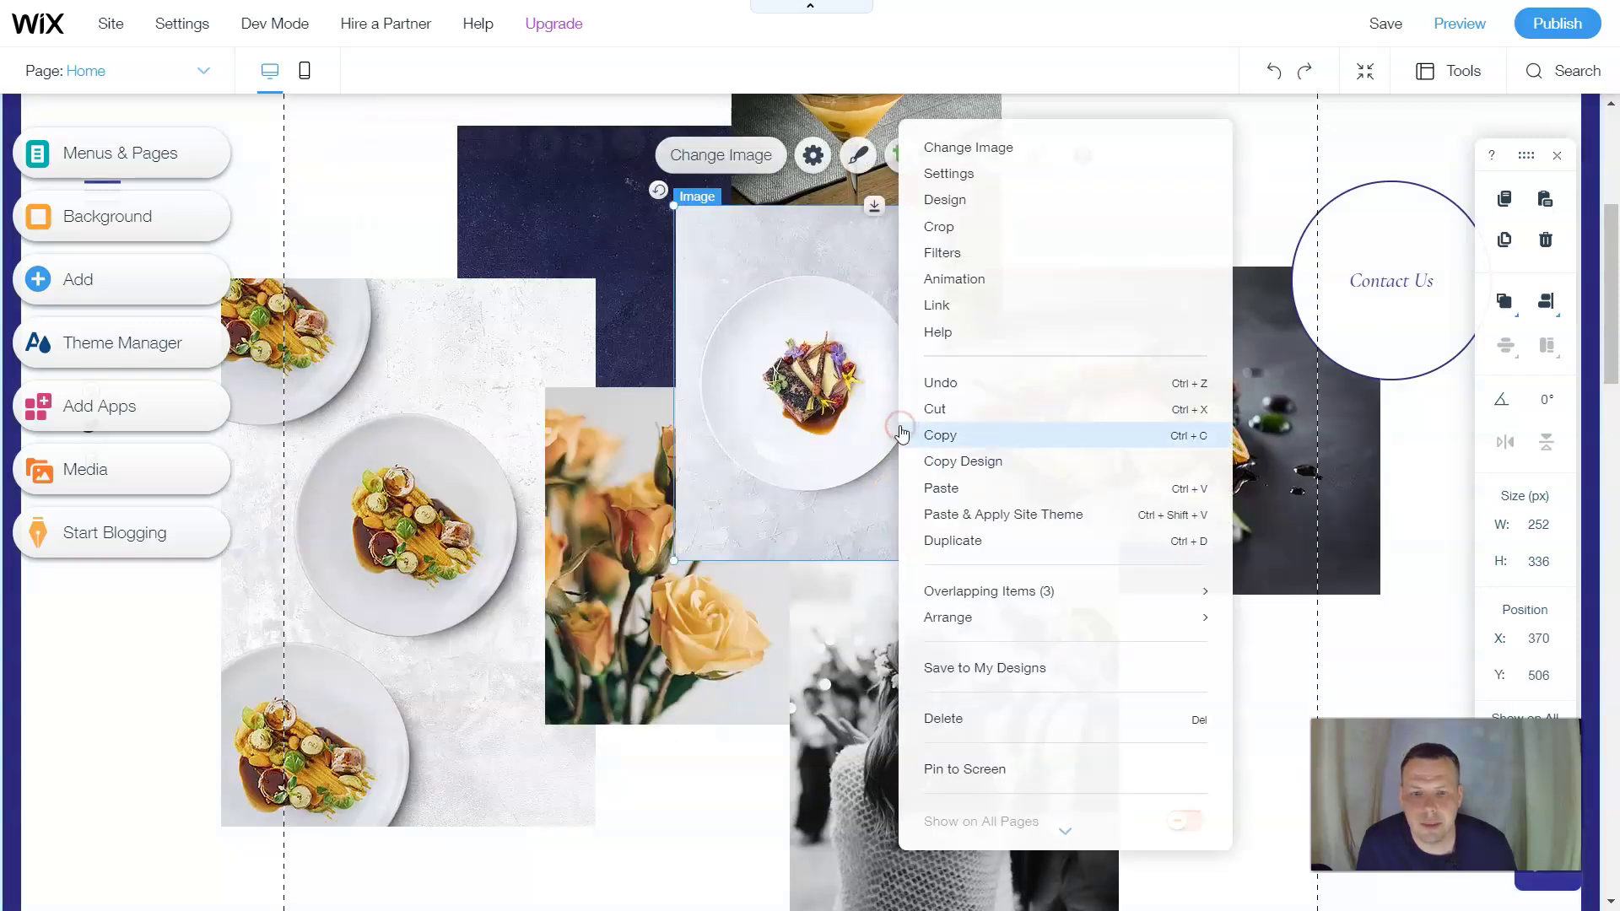
pyautogui.click(887, 447)
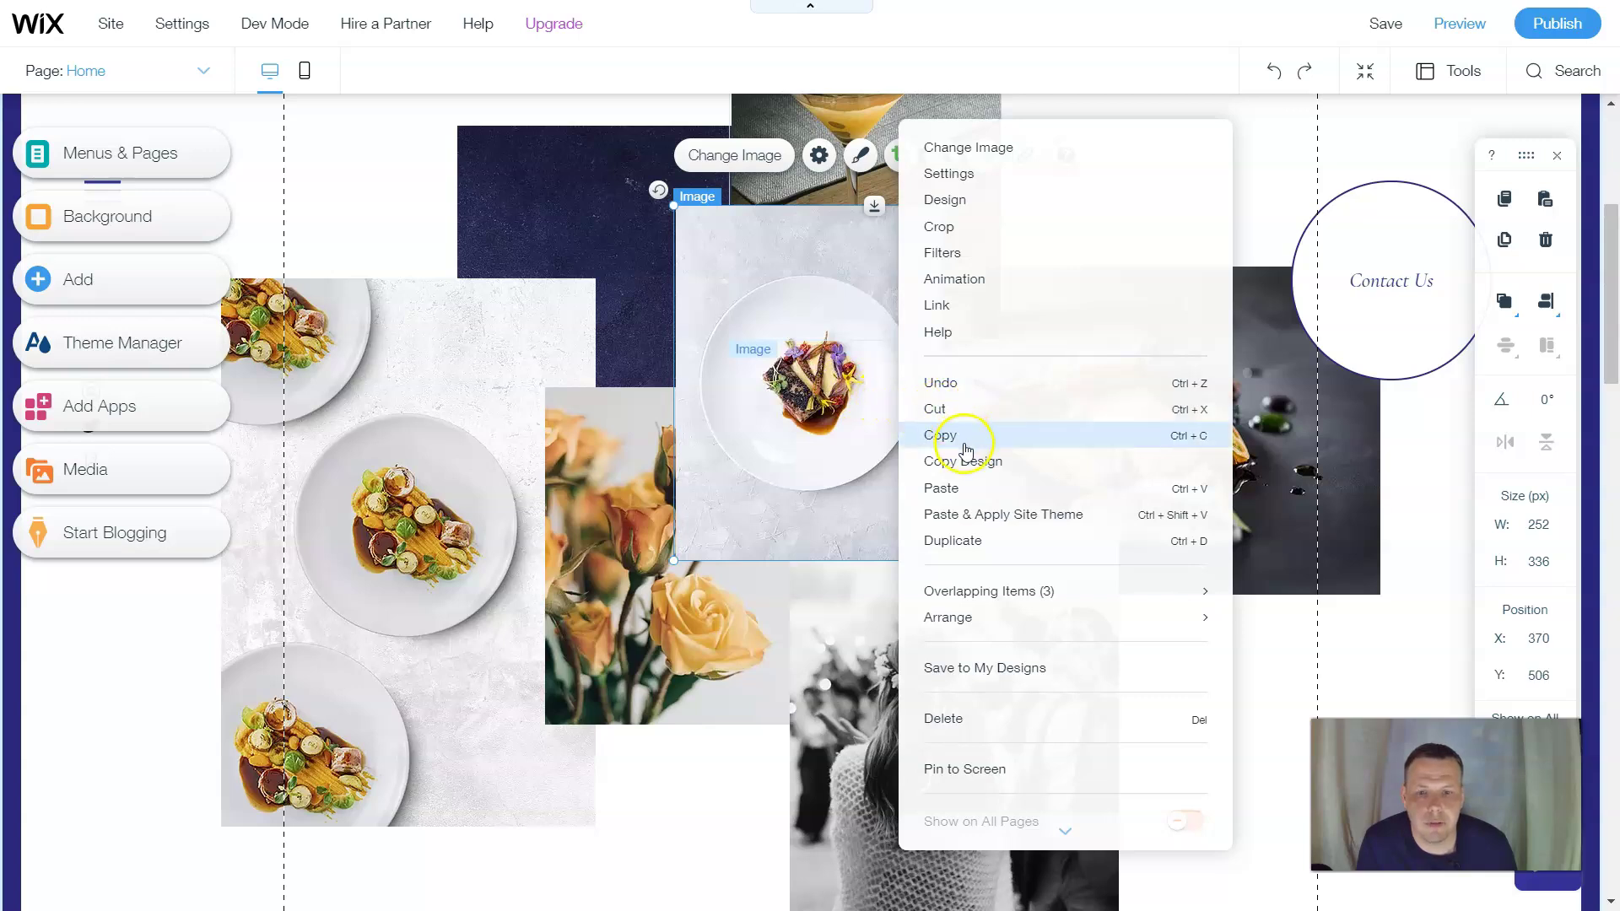
pyautogui.moveTo(1066, 594)
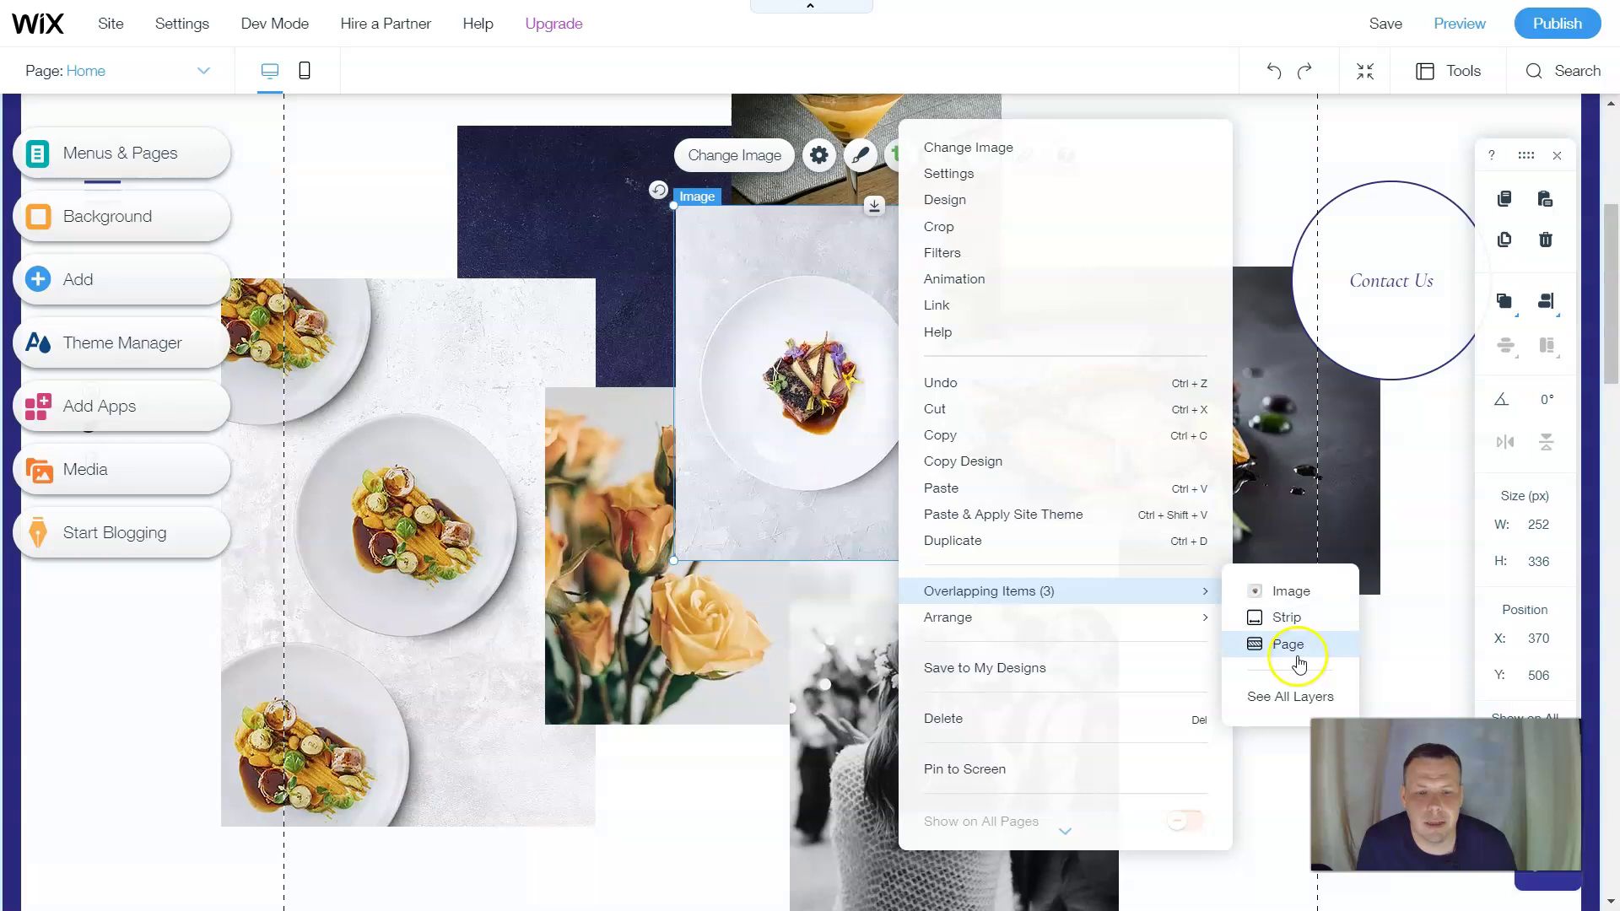
pyautogui.click(1287, 617)
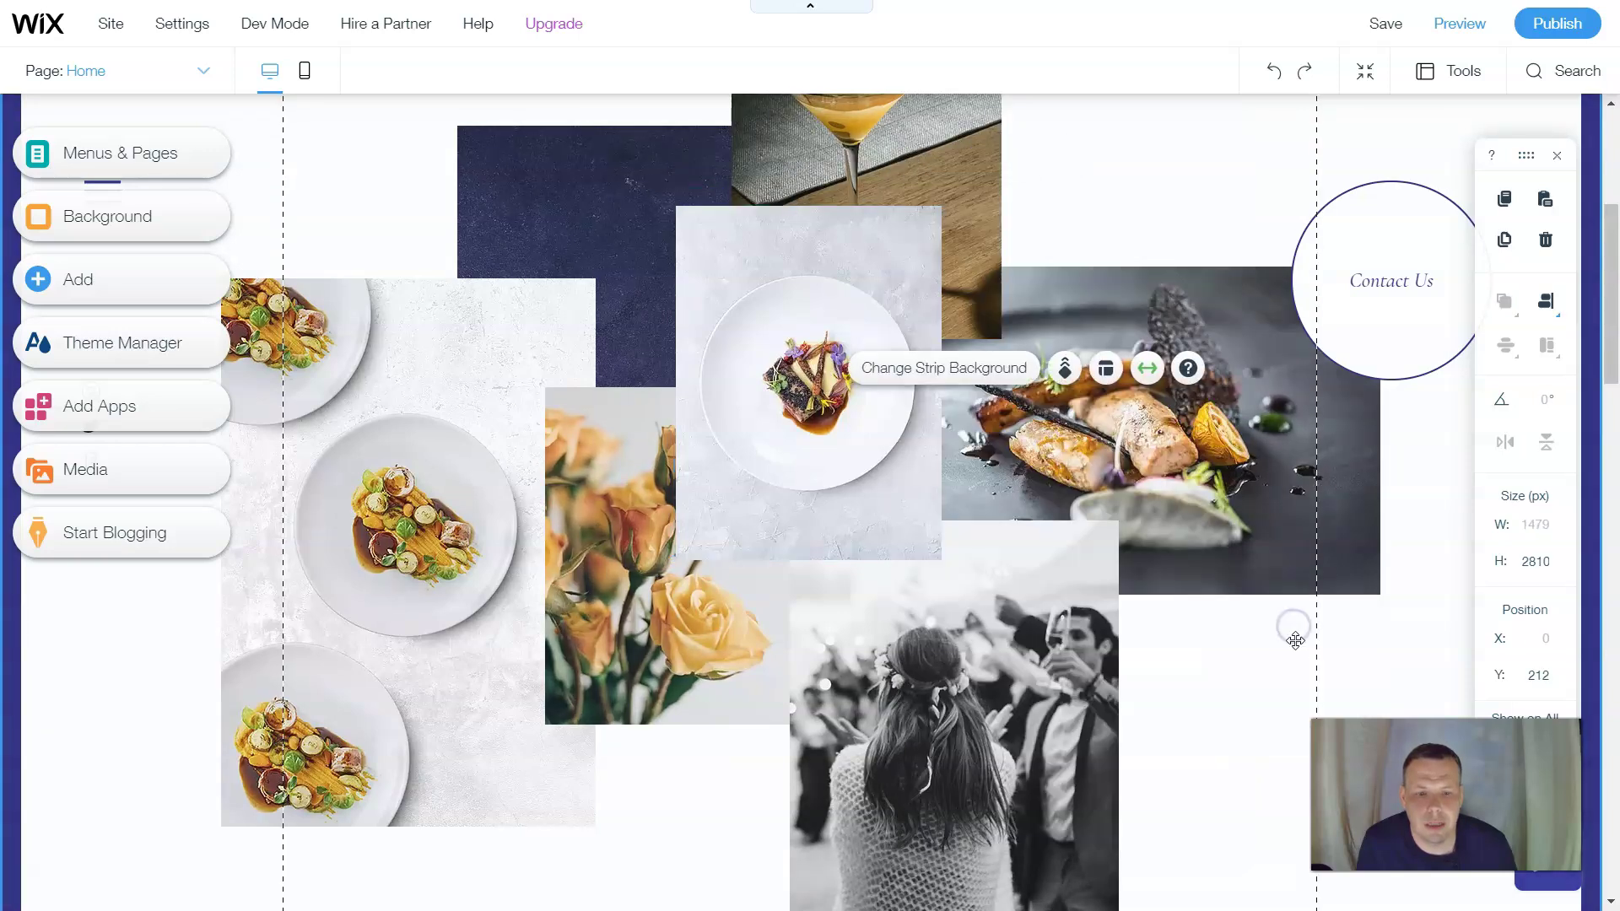
# Show all layers from the central plate photo, inspect the first three image layers and the remaining entries, and close the list.
pyautogui.rightClick(812, 419)
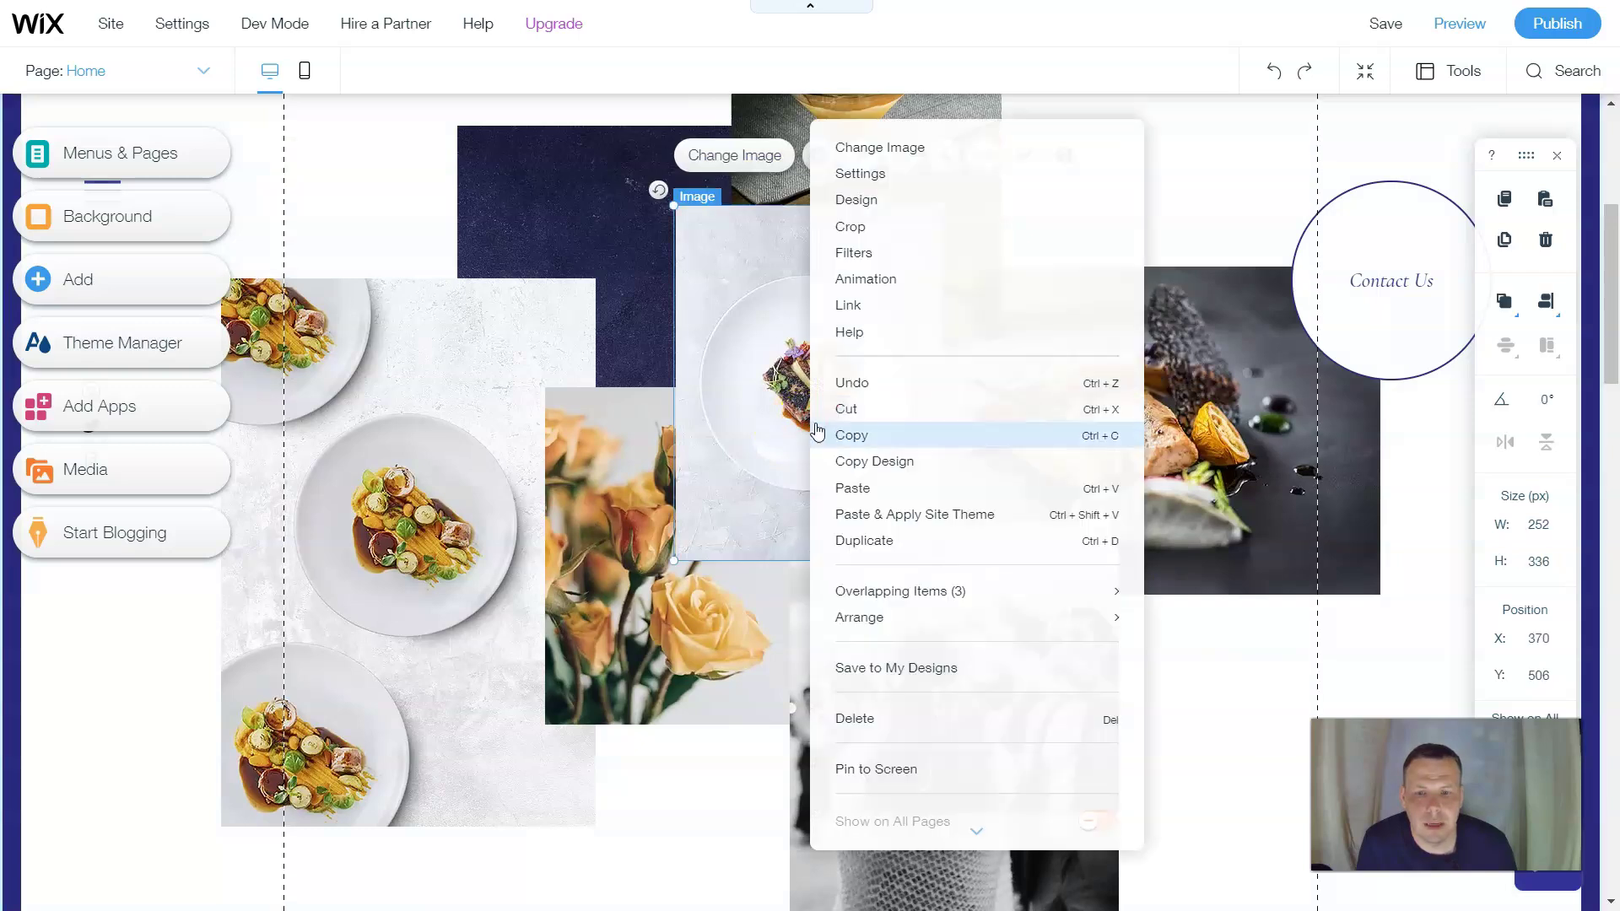
pyautogui.moveTo(937, 593)
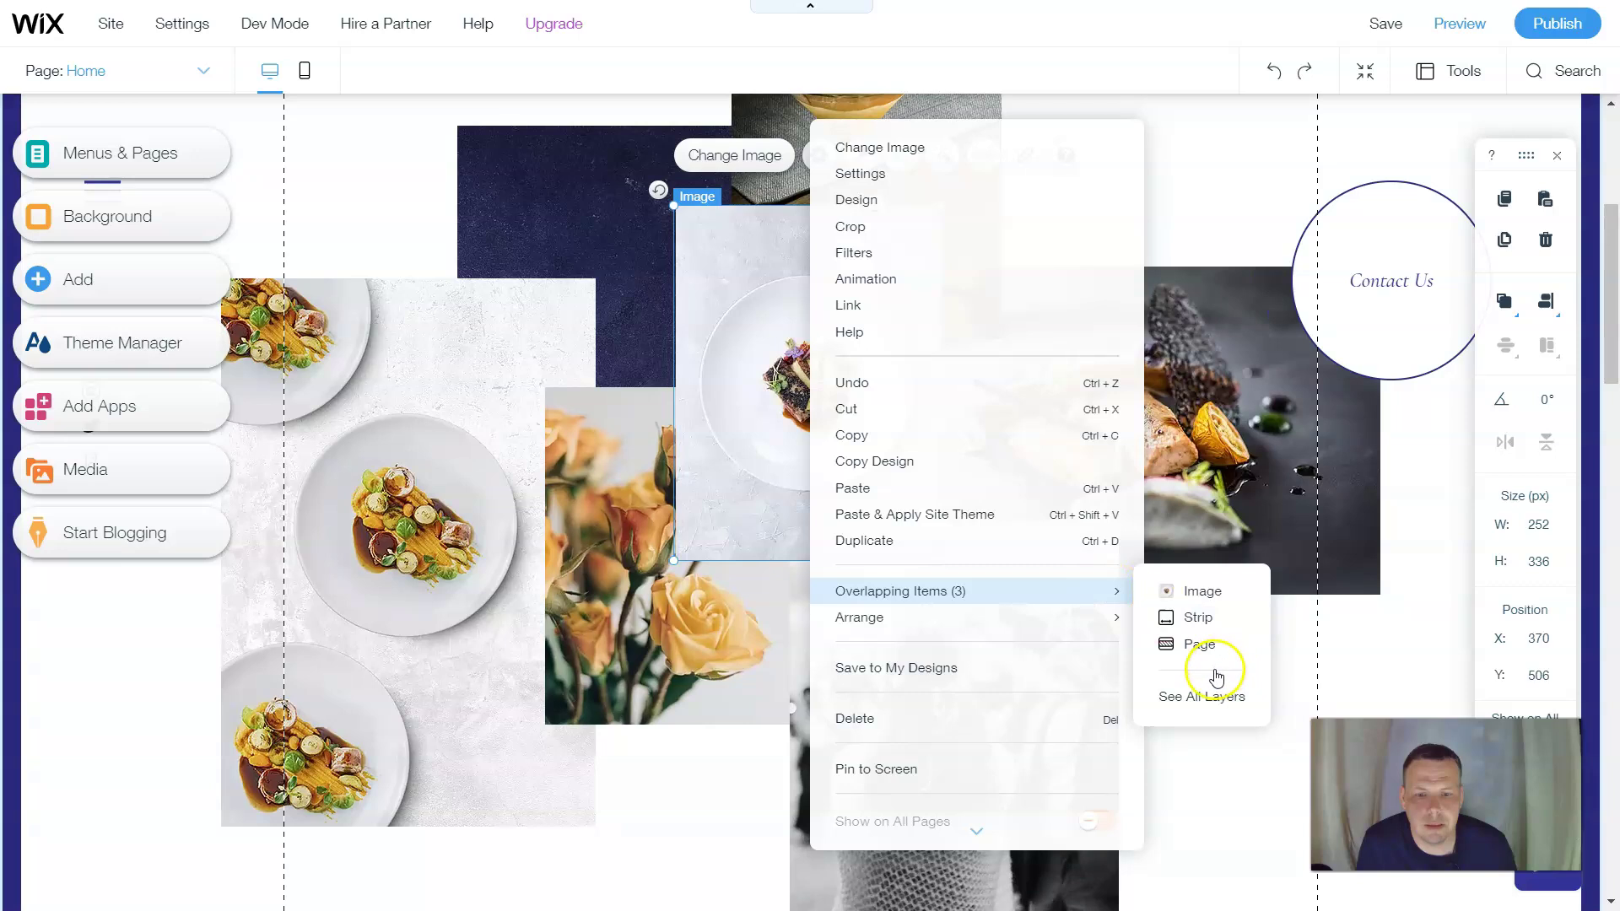
pyautogui.click(1209, 697)
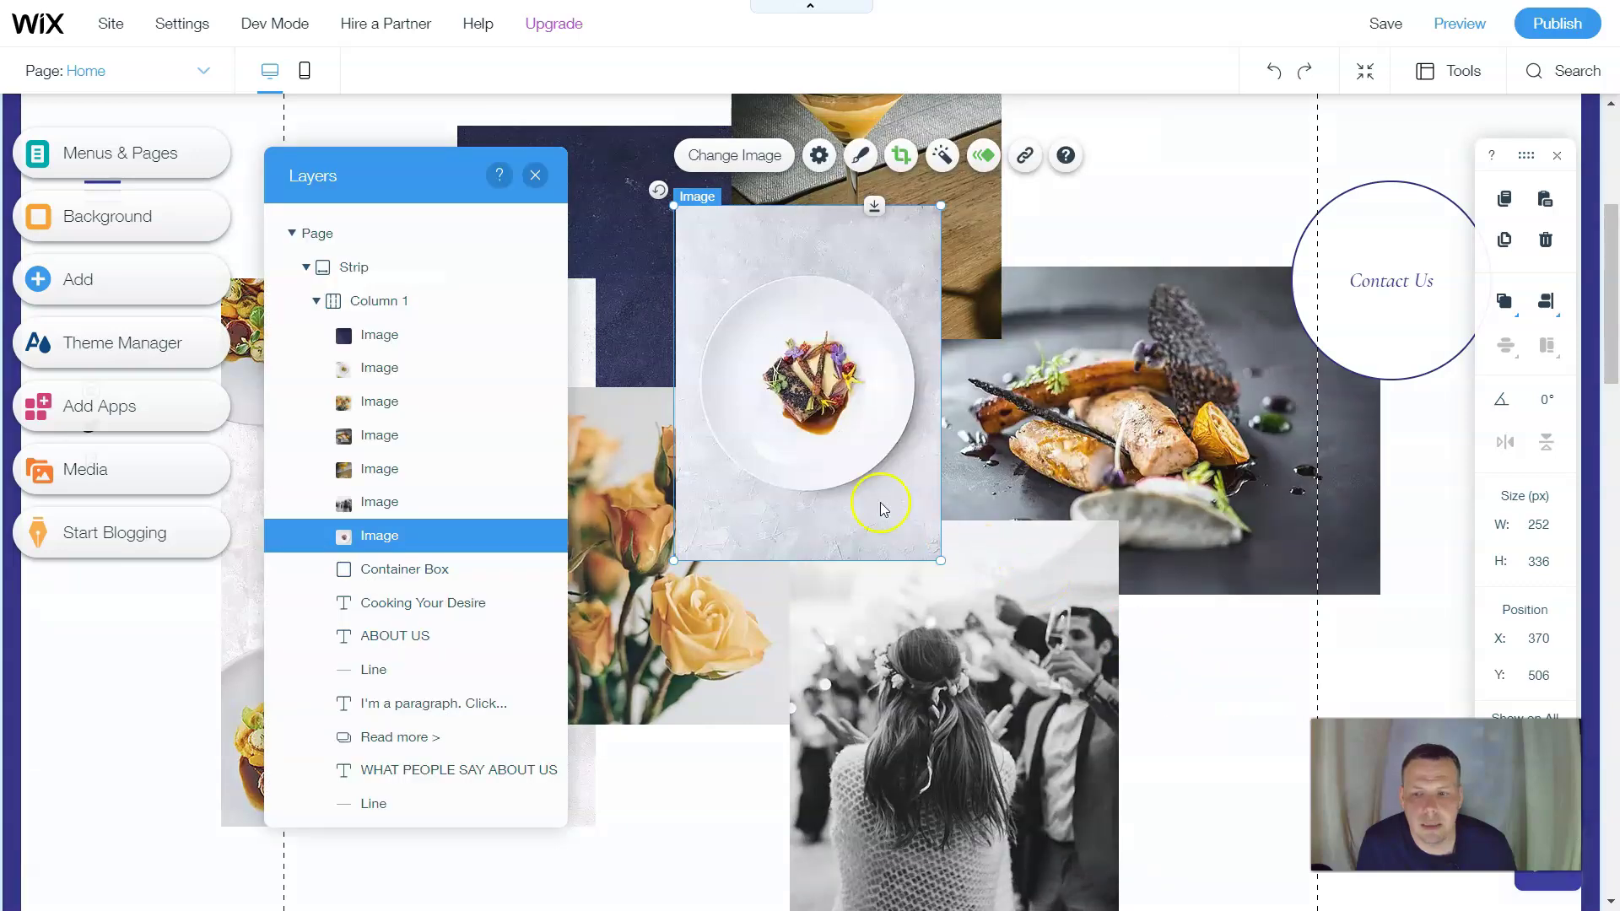
pyautogui.click(411, 342)
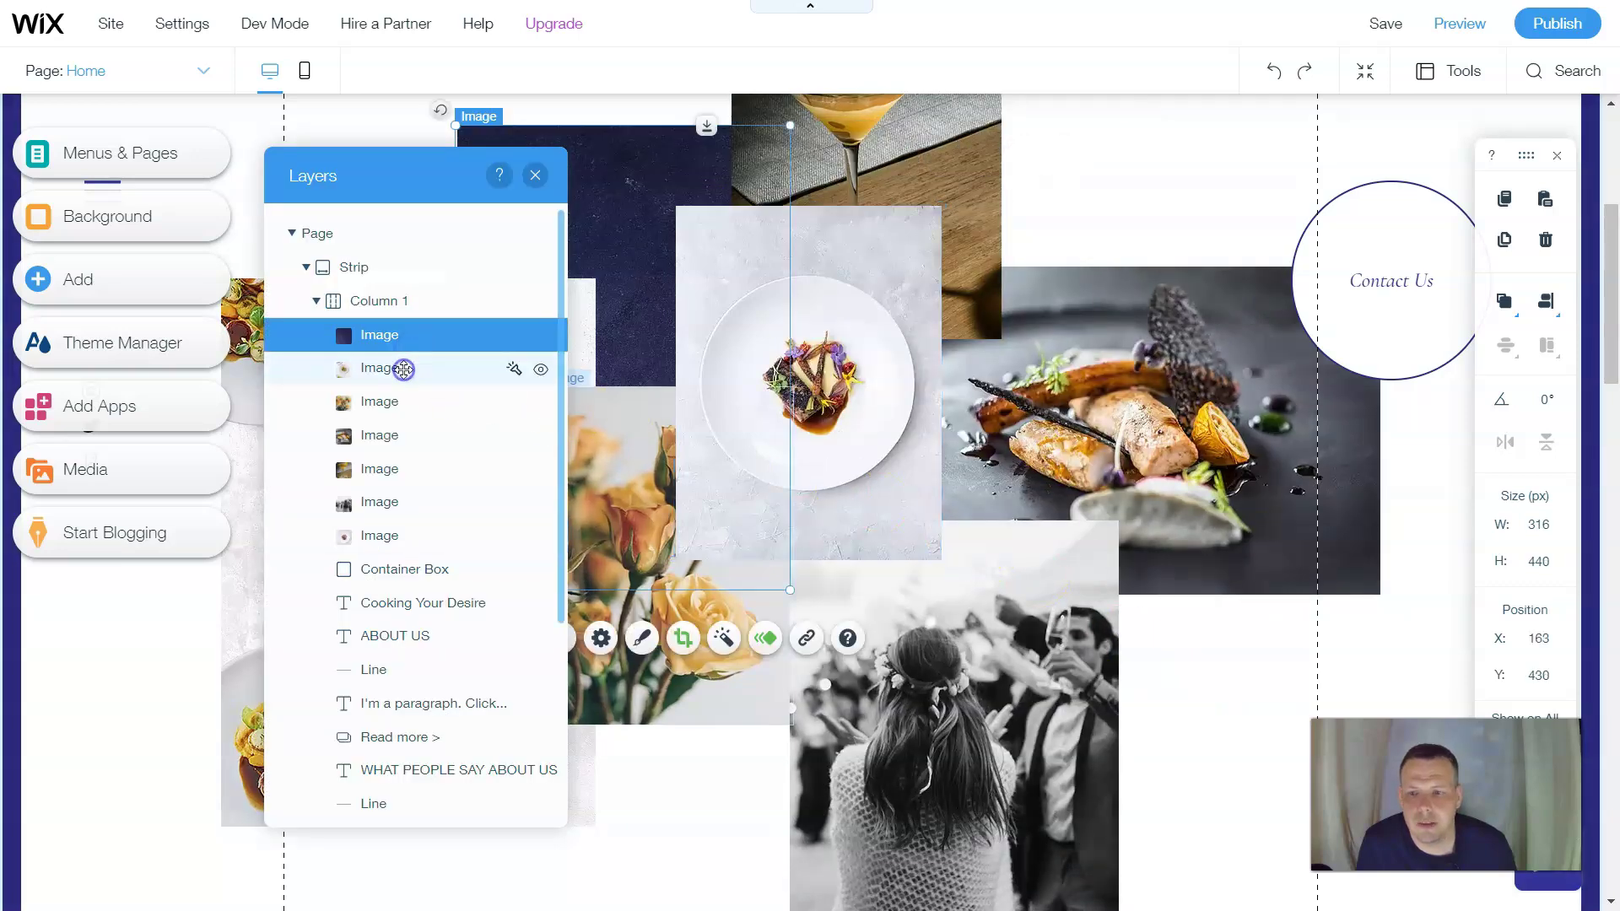
pyautogui.click(404, 368)
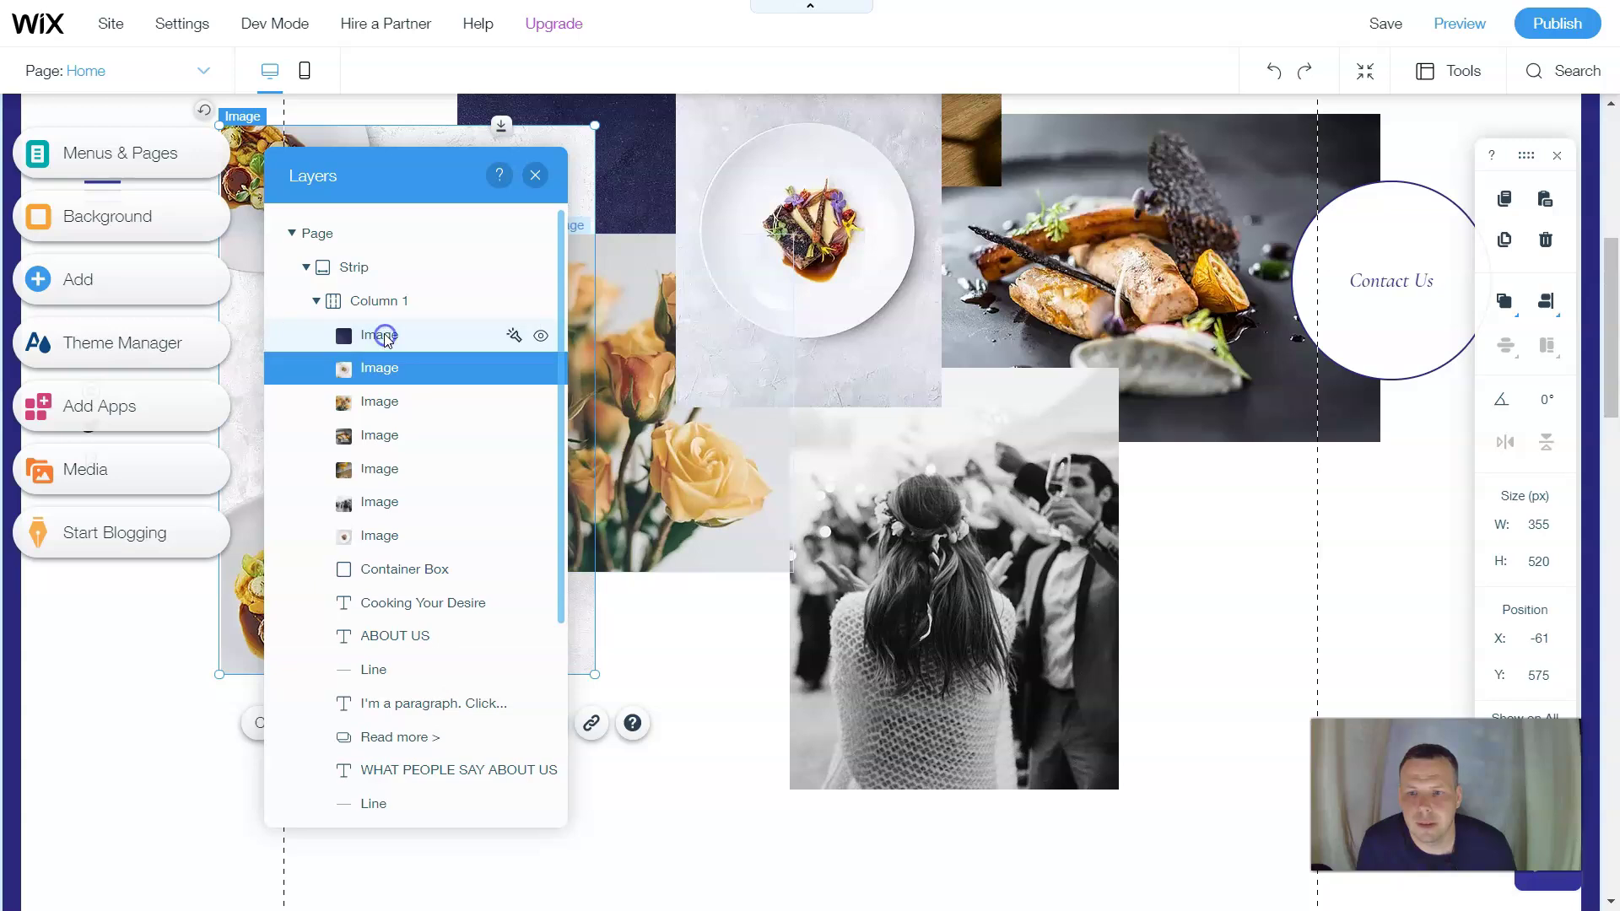
pyautogui.click(541, 408)
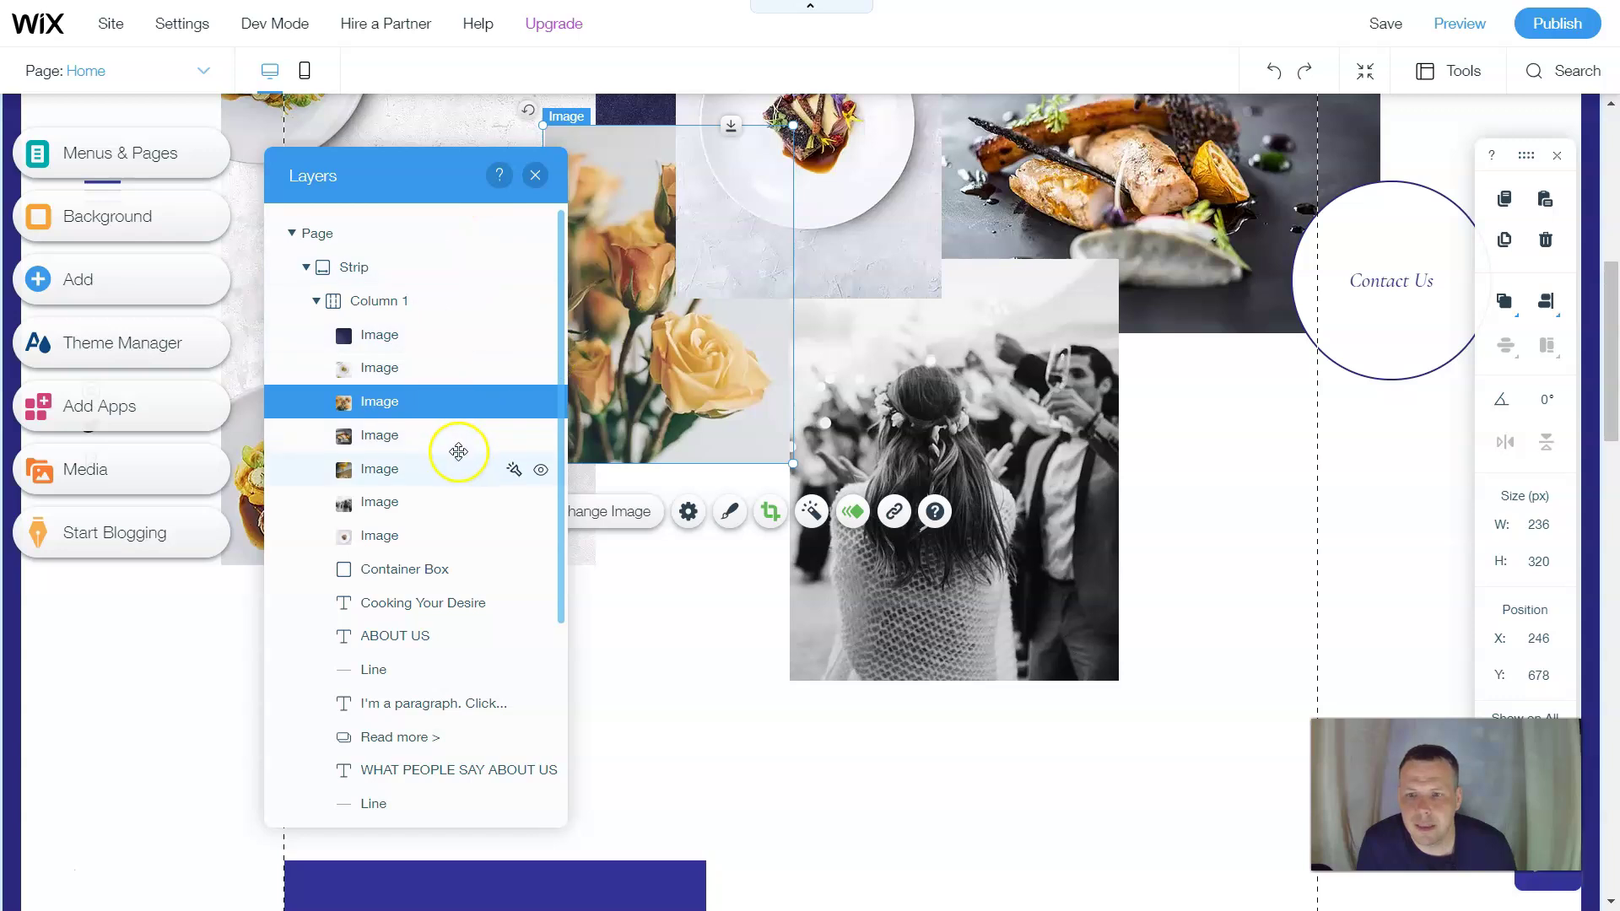
pyautogui.scroll(-4, 459, 453)
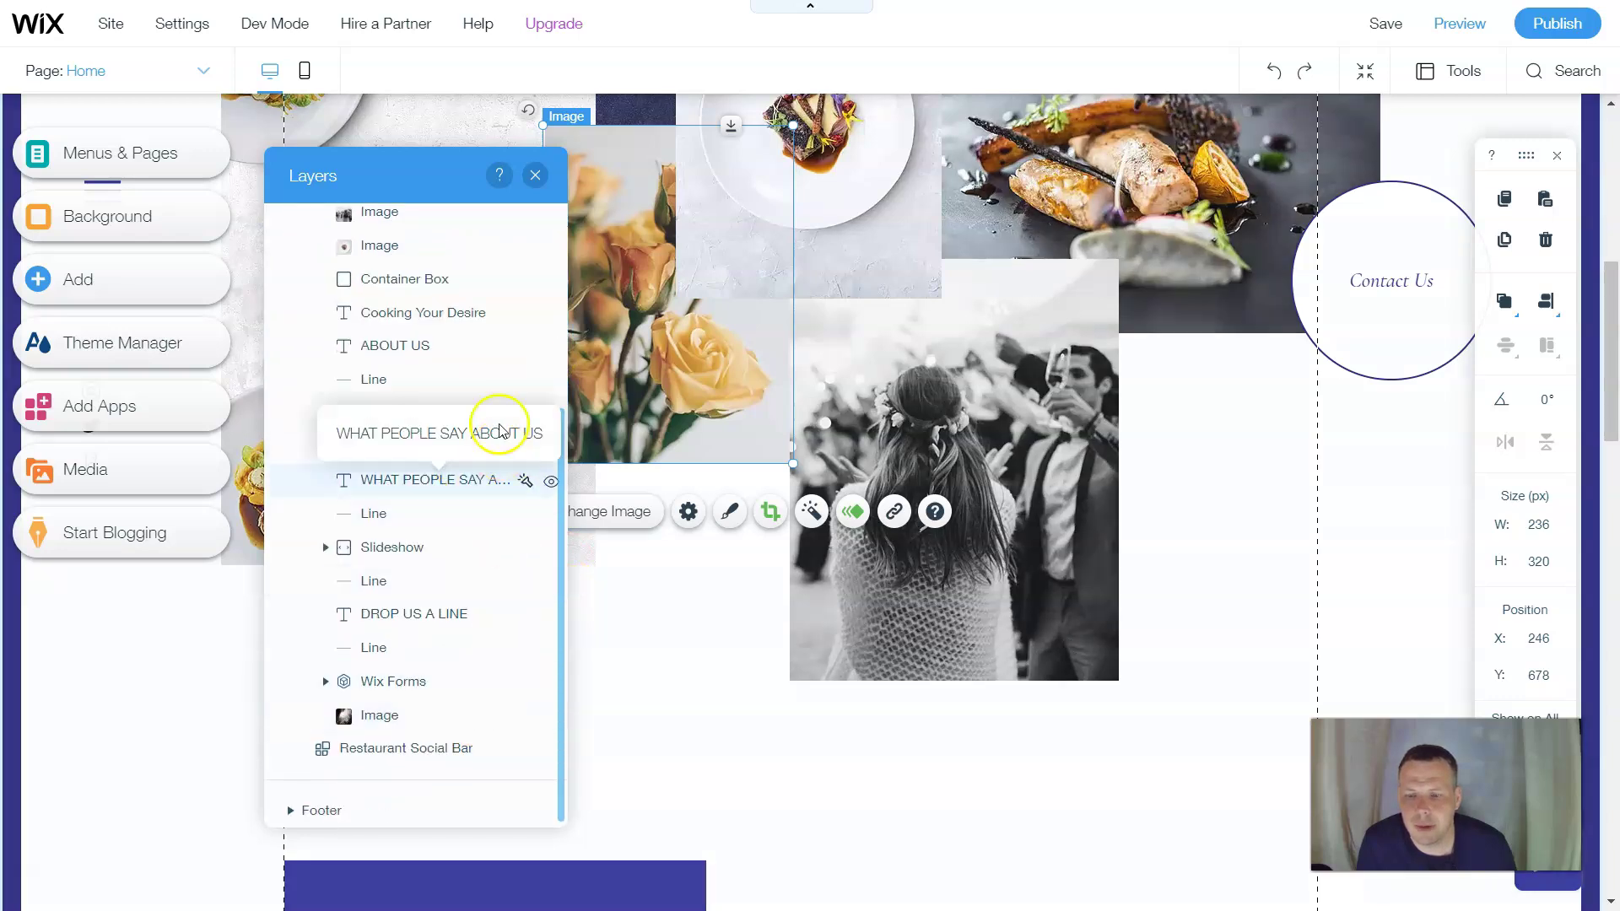
pyautogui.click(536, 176)
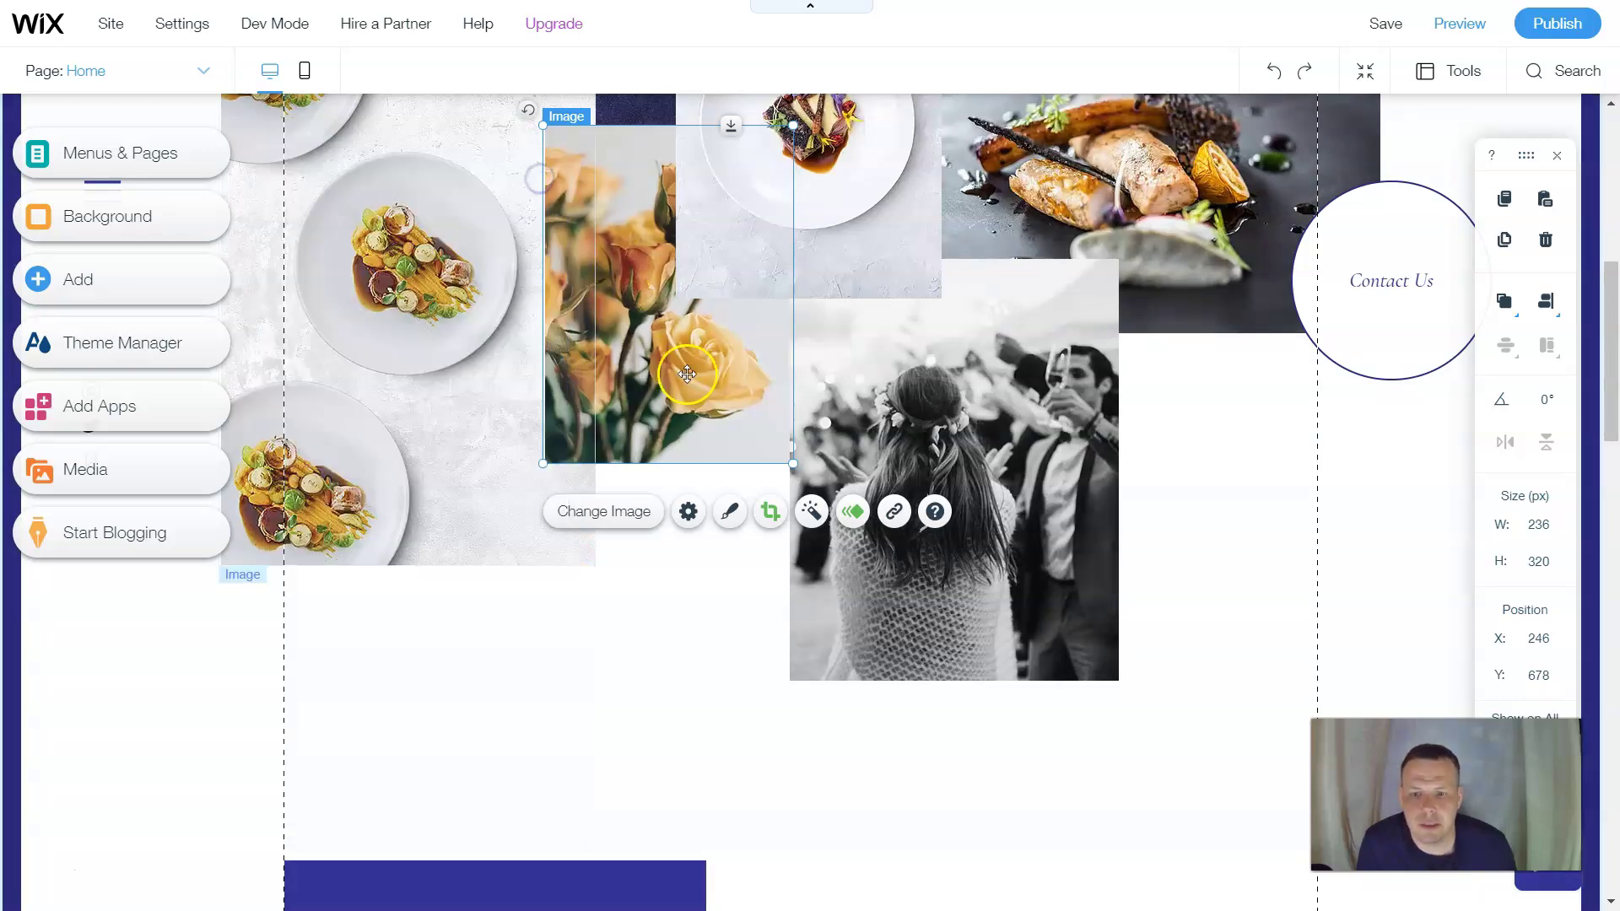
# Extend the page footer downward to a height of about 542 px.
pyautogui.scroll(8, 557, 358)
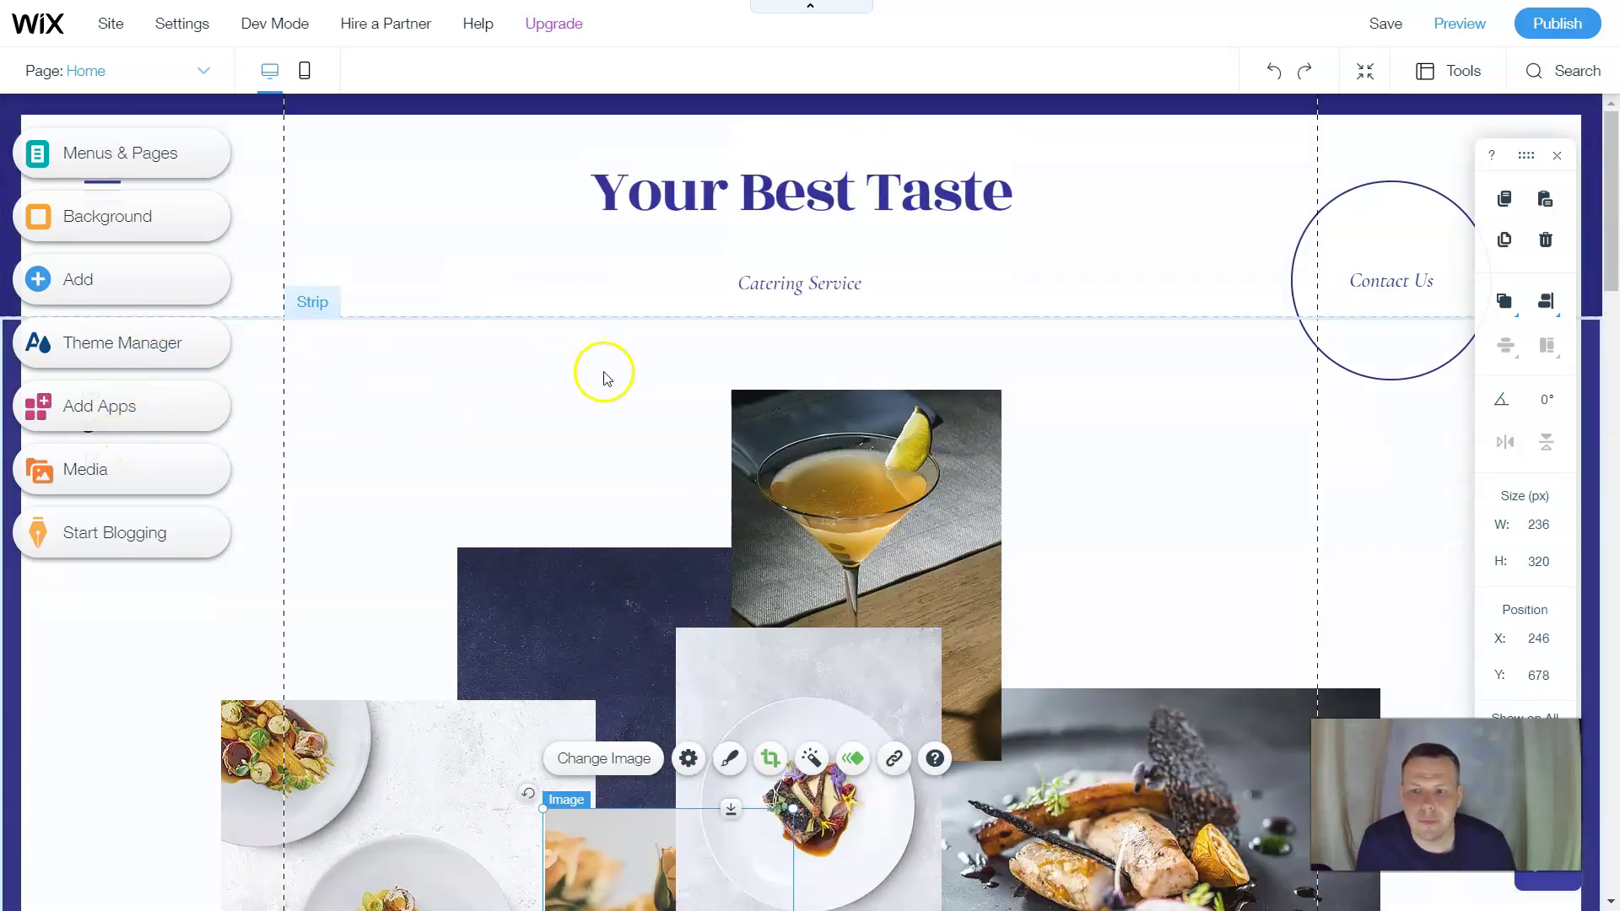
pyautogui.scroll(-10, 604, 377)
pyautogui.scroll(-10, 588, 378)
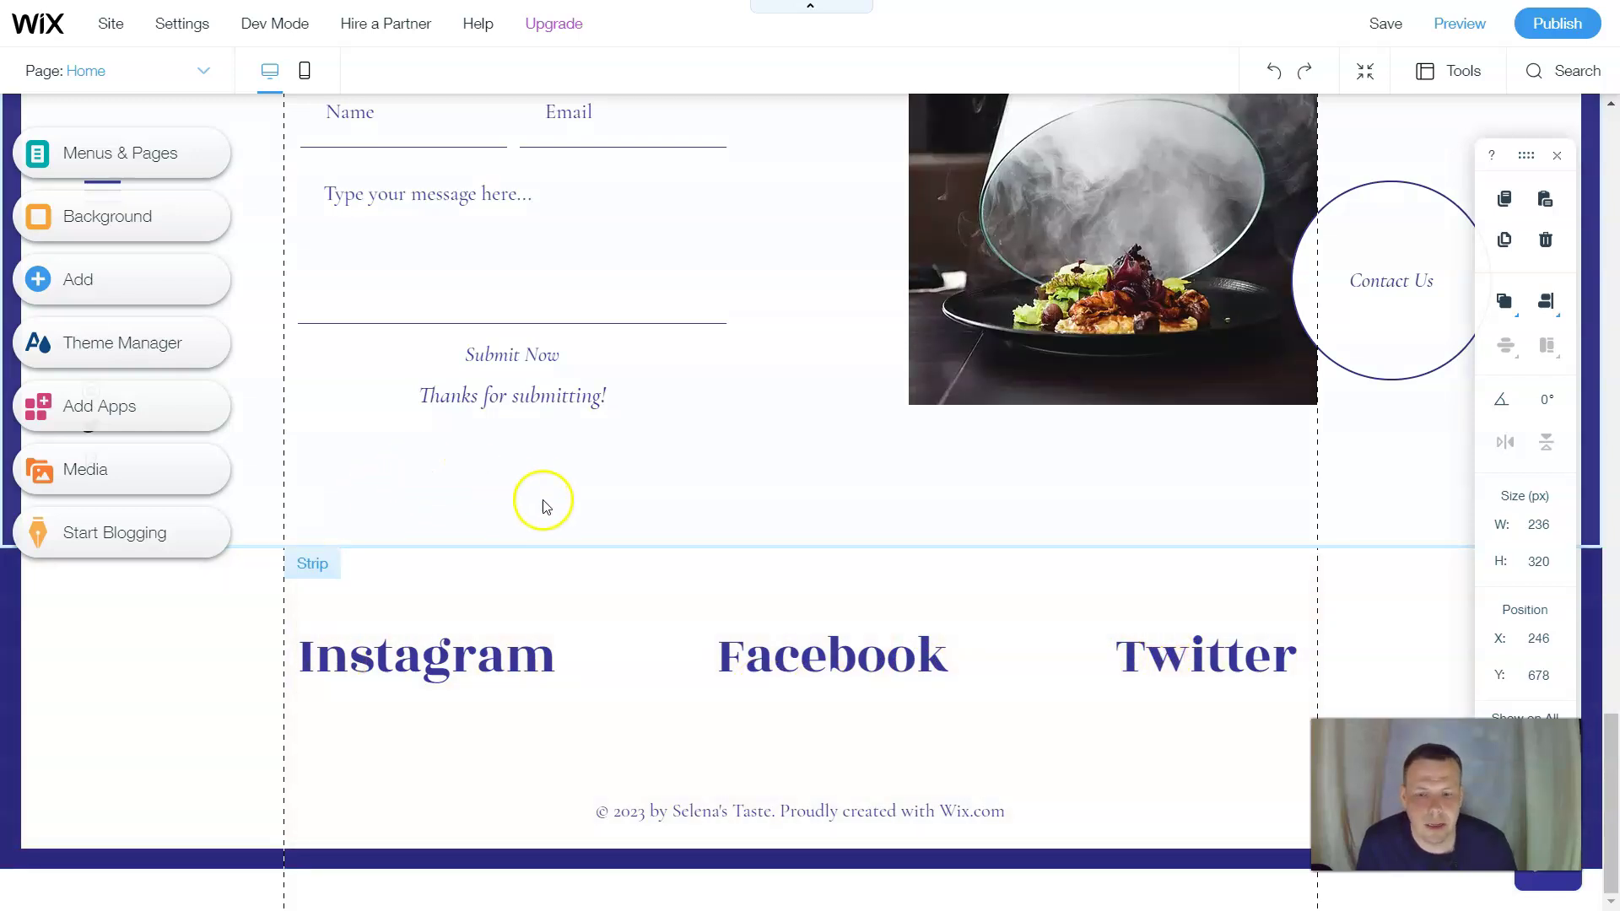
pyautogui.click(750, 866)
pyautogui.moveTo(882, 867); pyautogui.dragTo(886, 906)
pyautogui.scroll(-1, 848, 786)
pyautogui.scroll(-1, 871, 743)
pyautogui.scroll(-1, 895, 718)
pyautogui.scroll(-1, 916, 661)
pyautogui.scroll(-1, 929, 706)
pyautogui.scroll(-1, 869, 543)
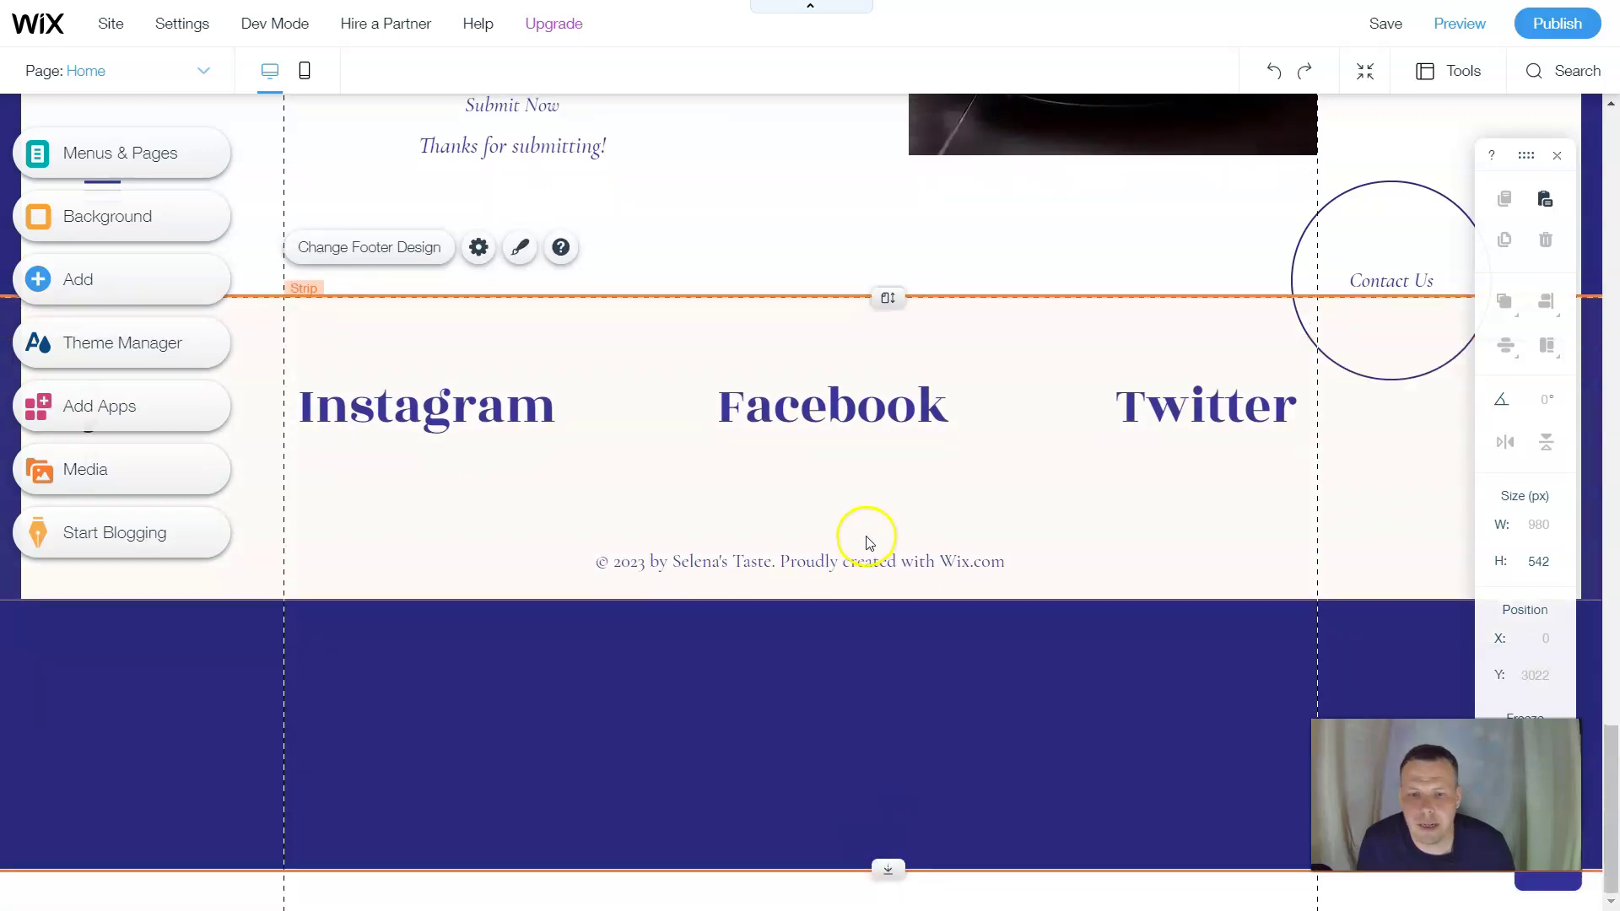
# Move the strip with Instagram, Facebook and Twitter down to about Y position 3484, leaving empty space above it.
pyautogui.click(815, 344)
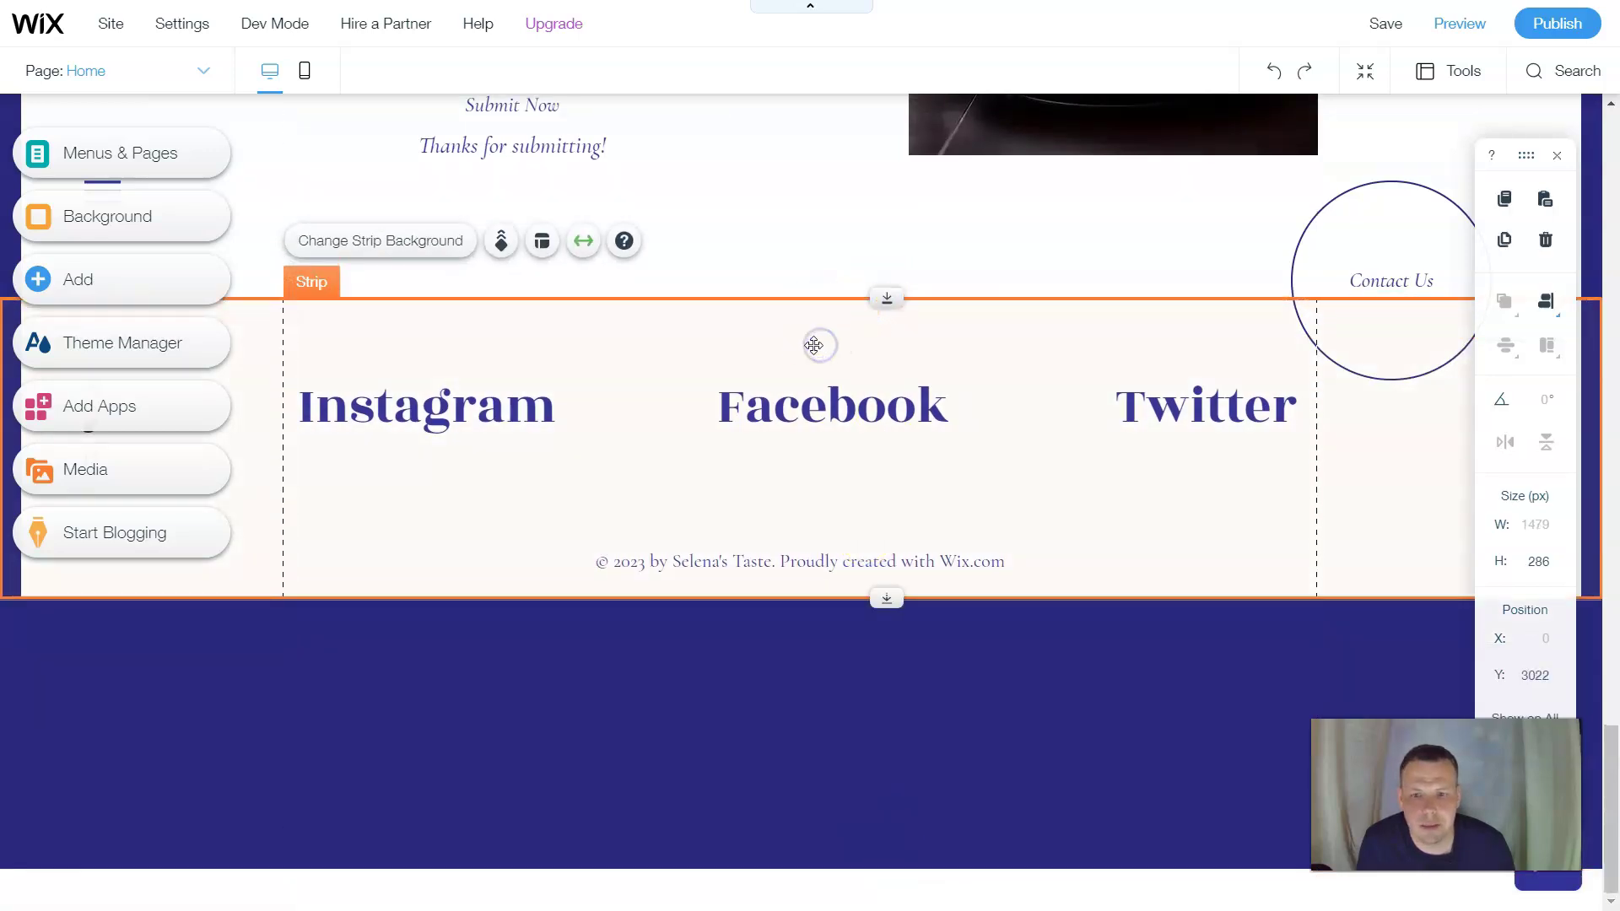
pyautogui.moveTo(810, 347); pyautogui.dragTo(778, 605)
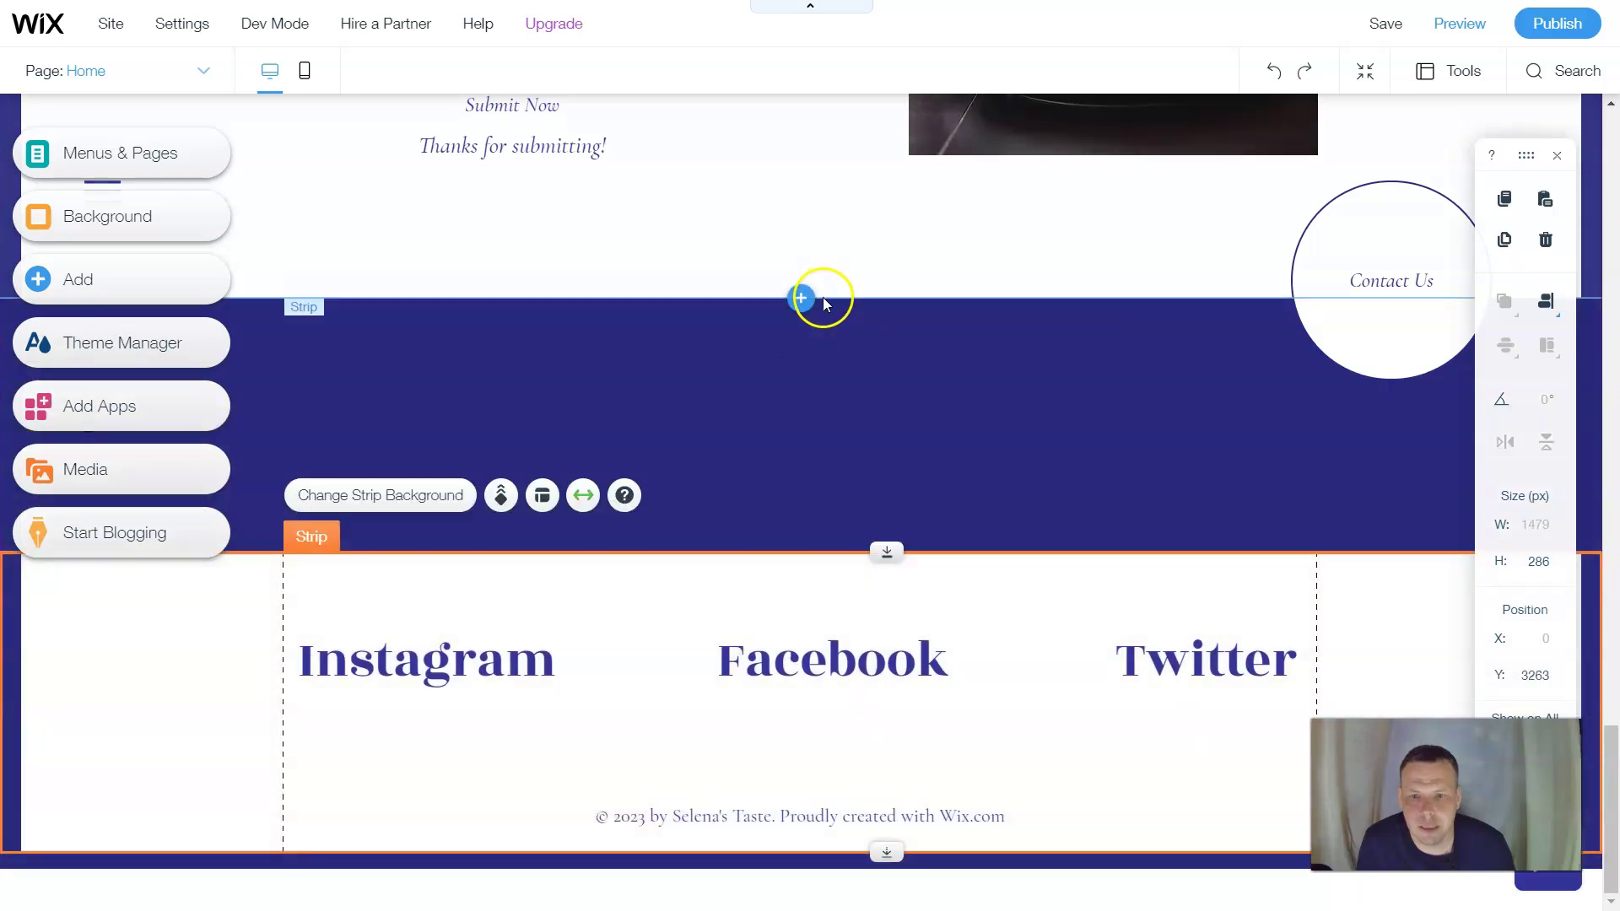
pyautogui.click(823, 298)
pyautogui.moveTo(886, 296); pyautogui.dragTo(899, 207)
pyautogui.click(841, 564)
pyautogui.moveTo(892, 552); pyautogui.dragTo(854, 863)
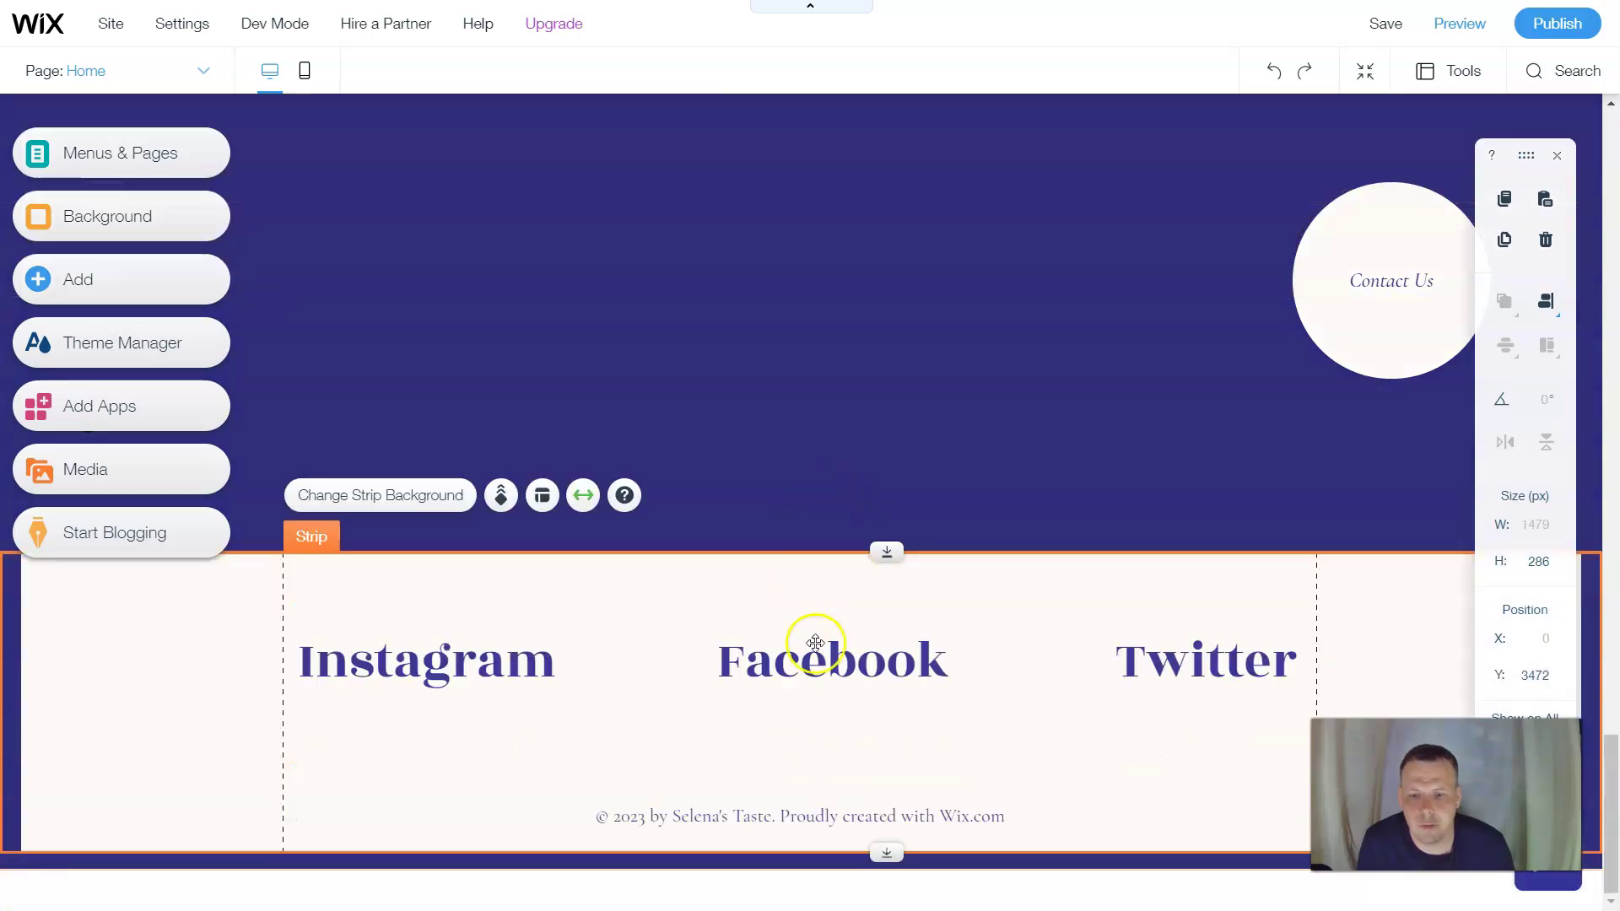
pyautogui.moveTo(829, 624); pyautogui.dragTo(796, 625)
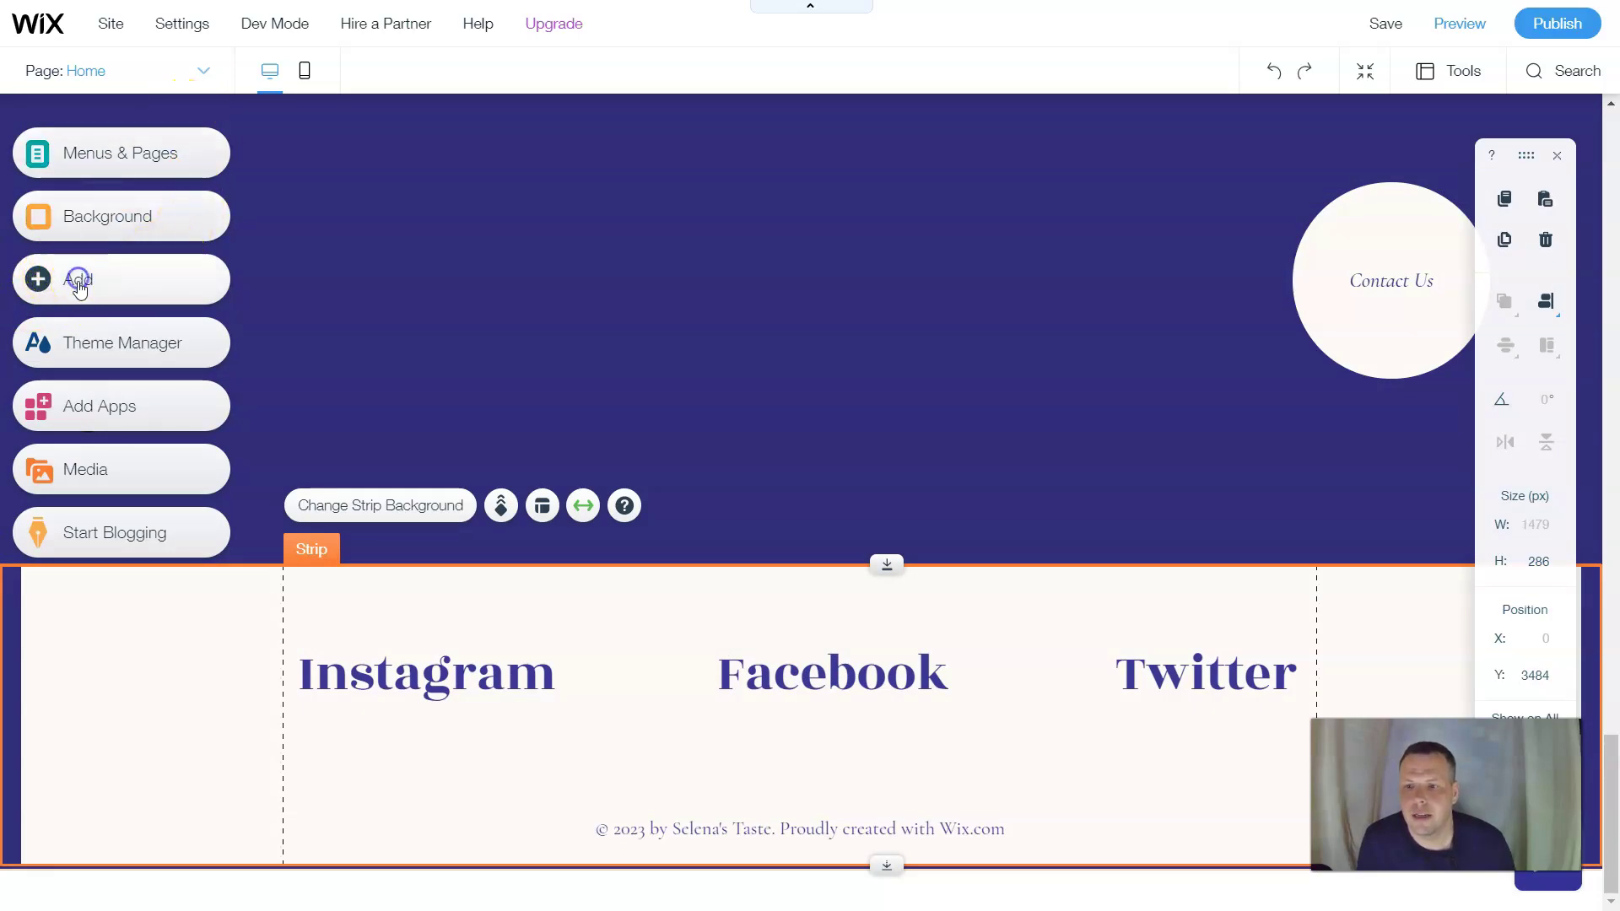
# Browse the ready-made strip designs in the About, Contact, Welcome and Services categories.
pyautogui.click(115, 289)
pyautogui.click(173, 263)
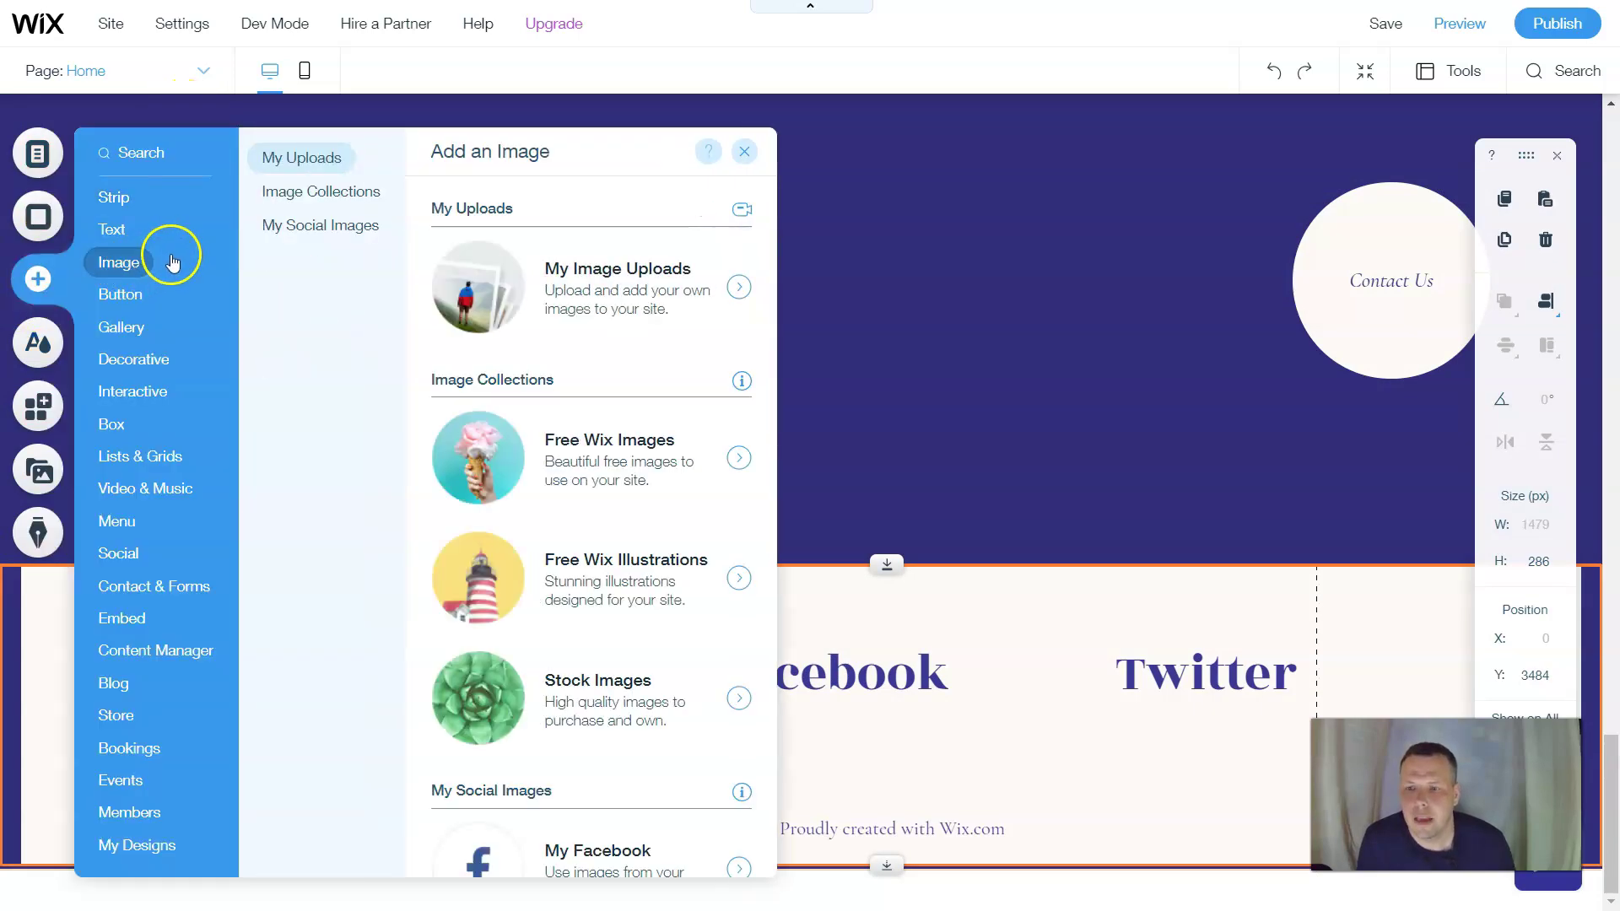
pyautogui.click(118, 197)
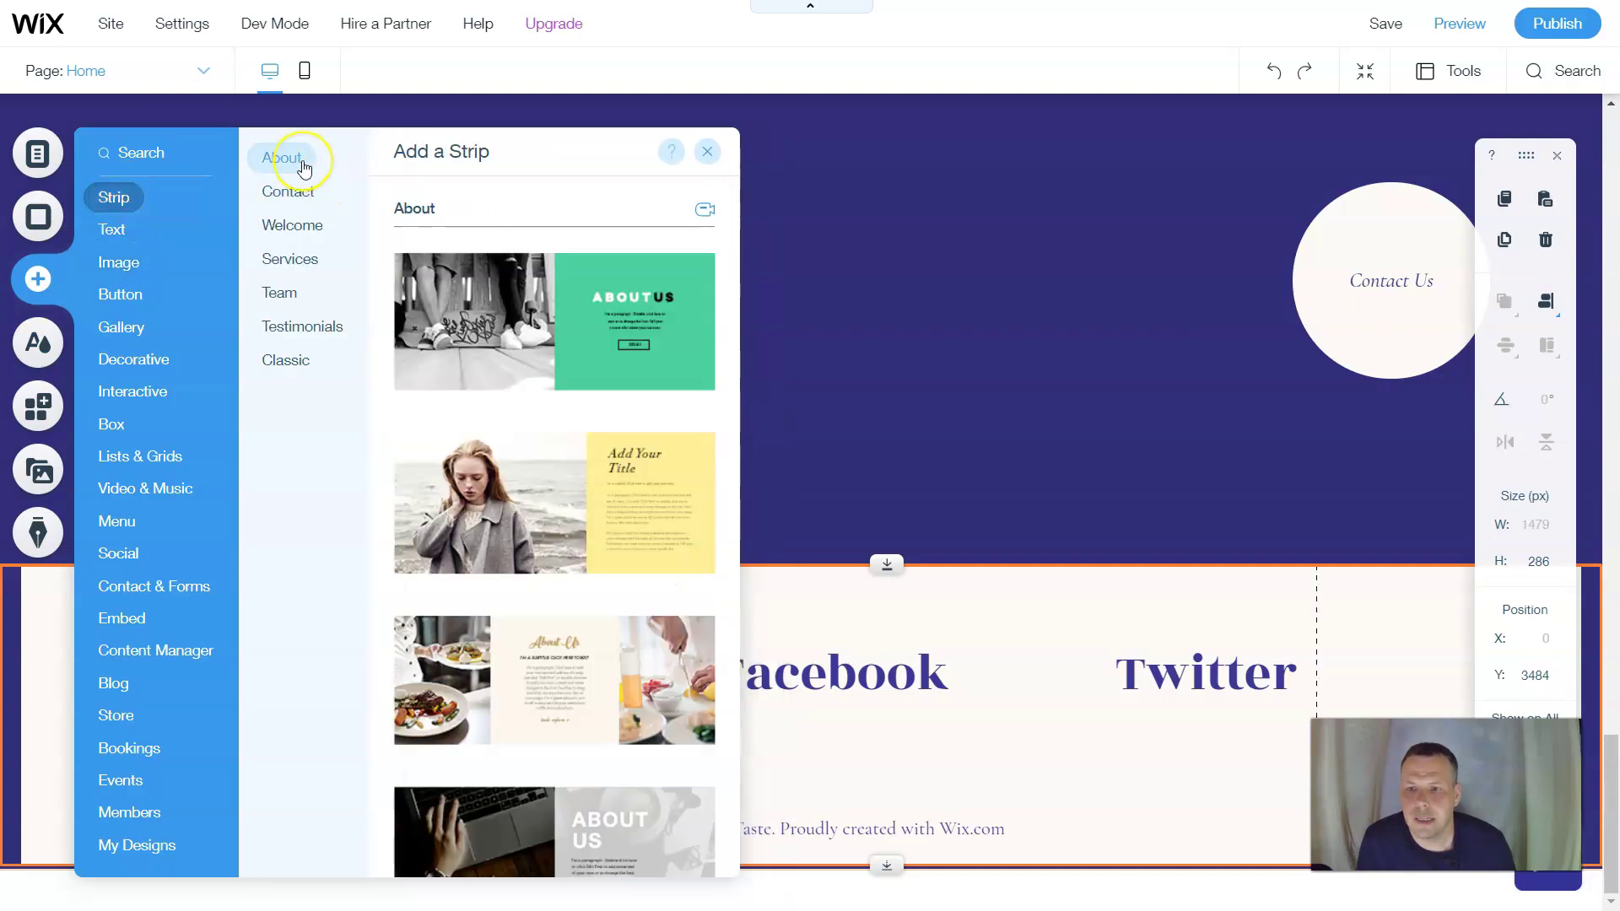
pyautogui.click(287, 203)
pyautogui.click(304, 226)
pyautogui.click(309, 263)
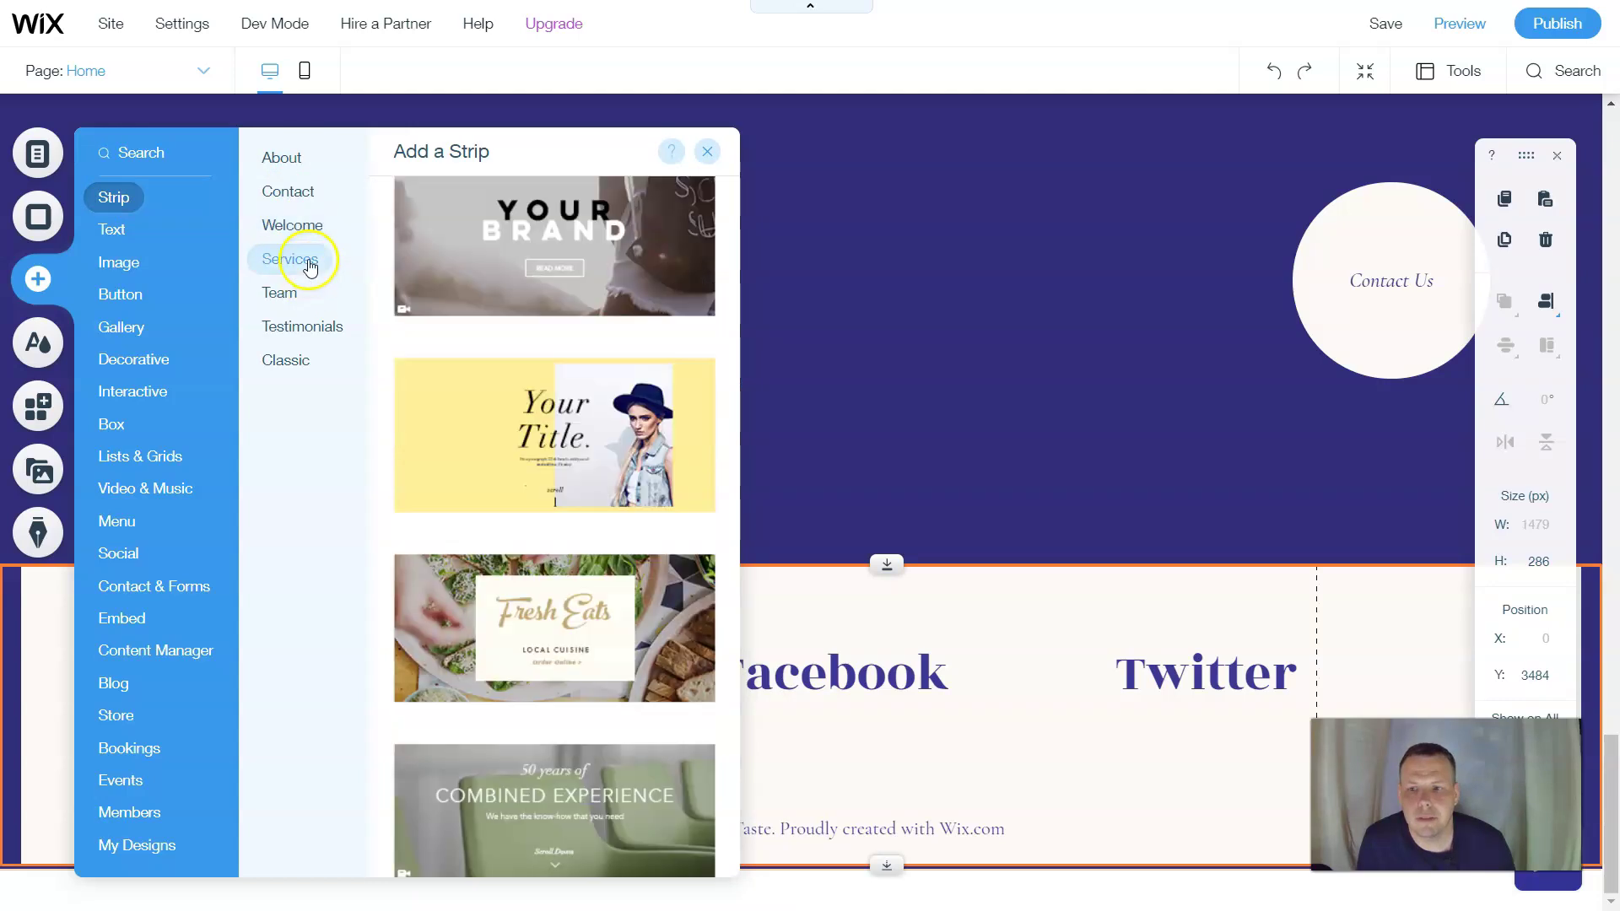
# Add the "Meet The Team" strip with three member profiles from the Team category above the empty footer area.
pyautogui.click(285, 291)
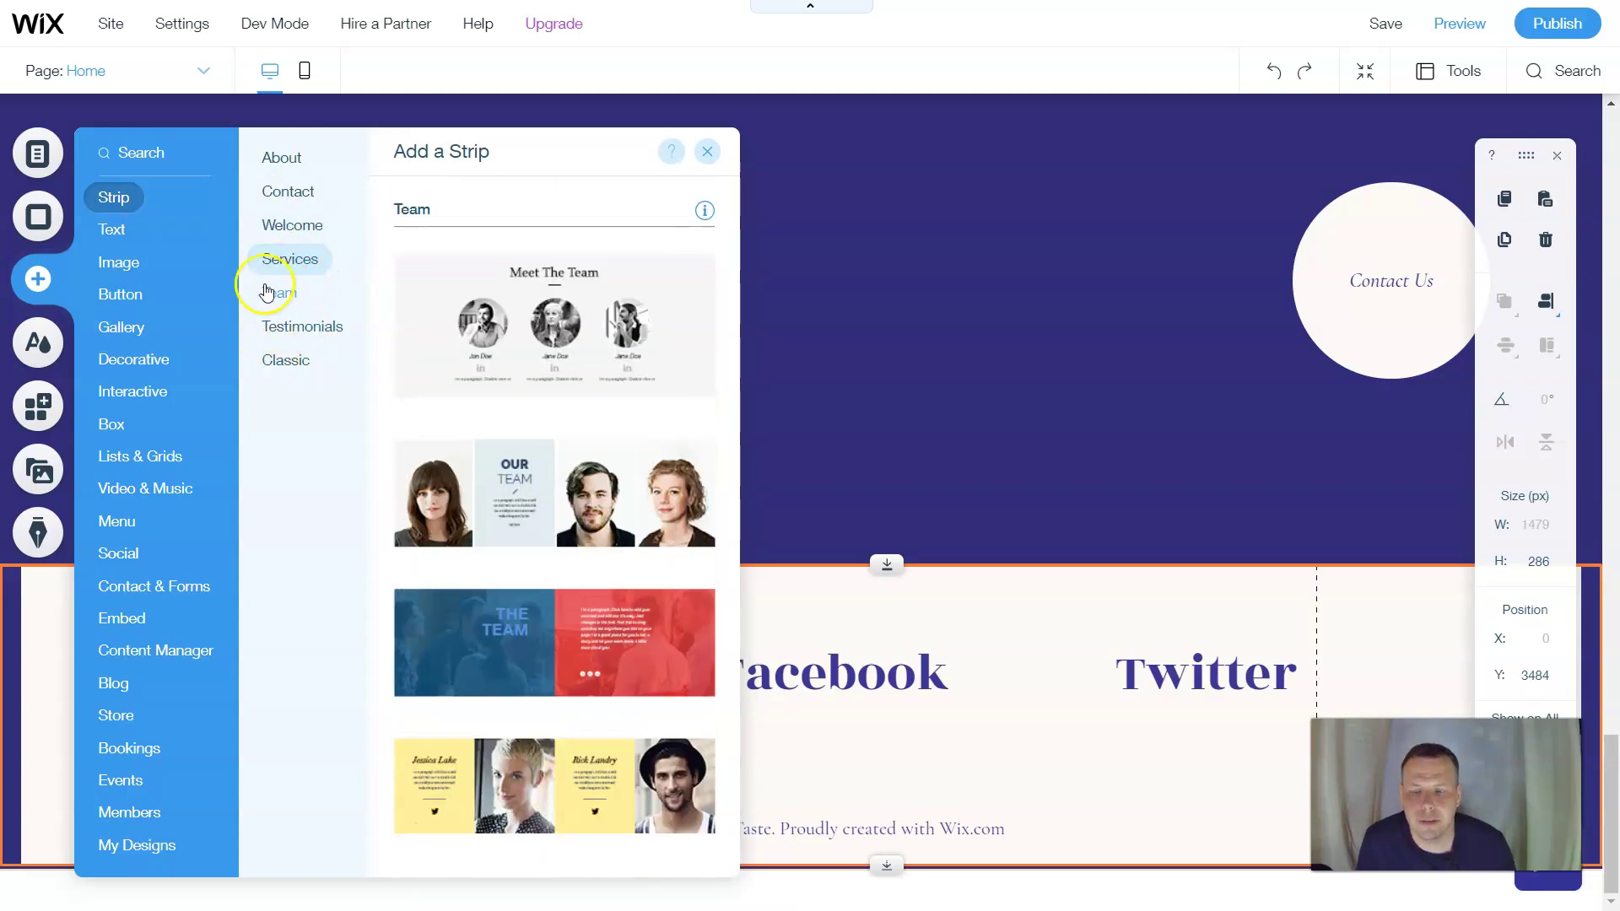
pyautogui.click(287, 297)
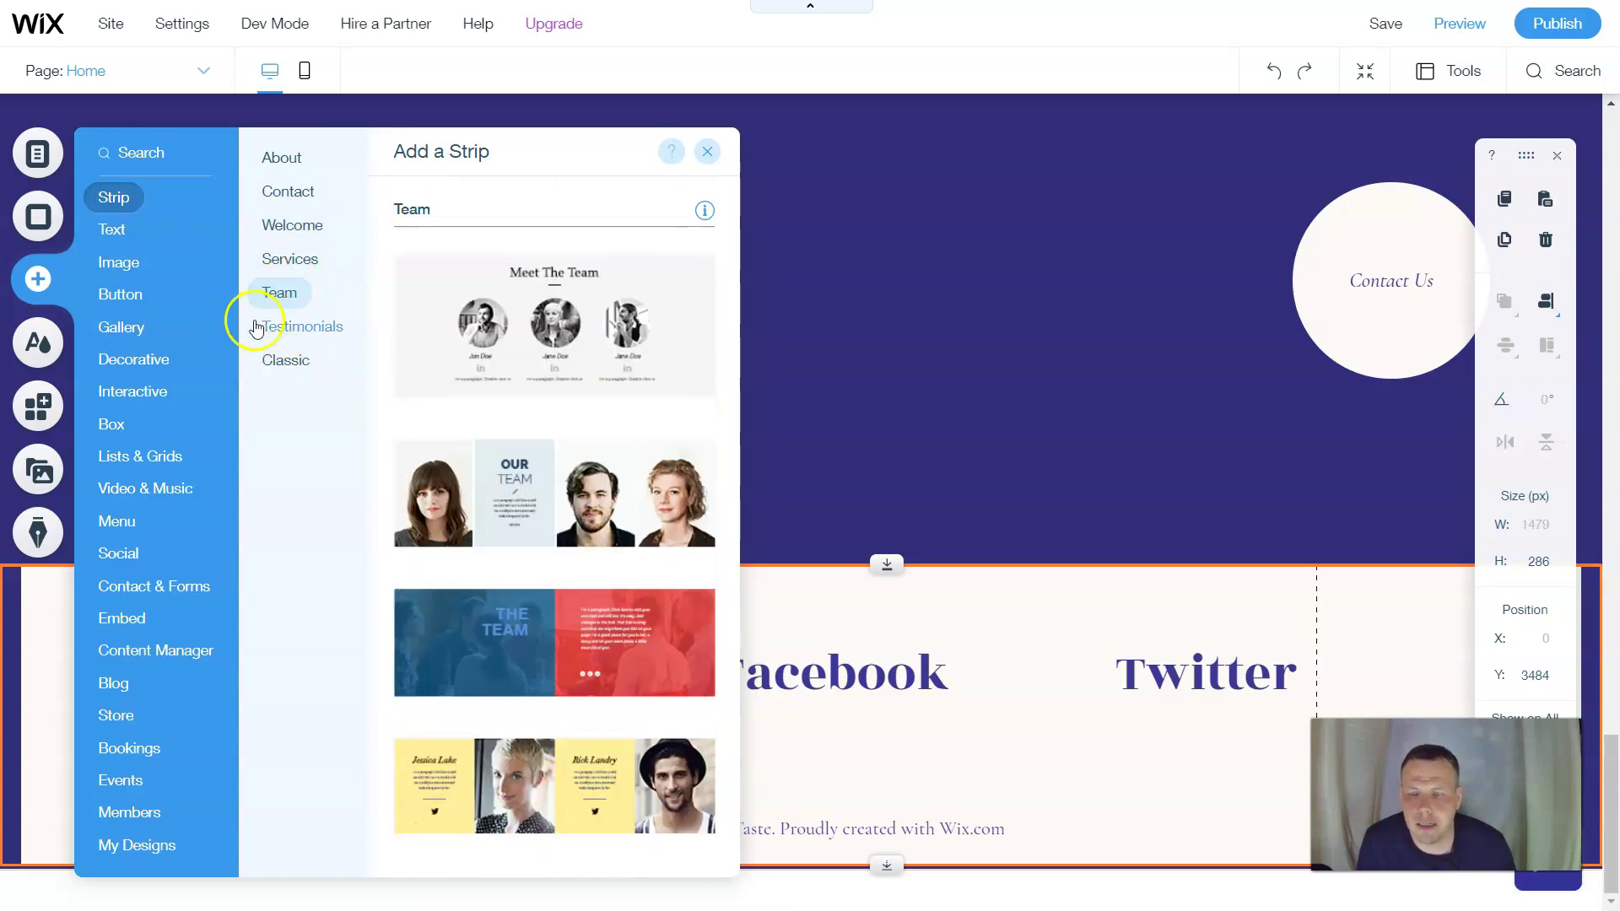
pyautogui.click(301, 331)
pyautogui.click(285, 302)
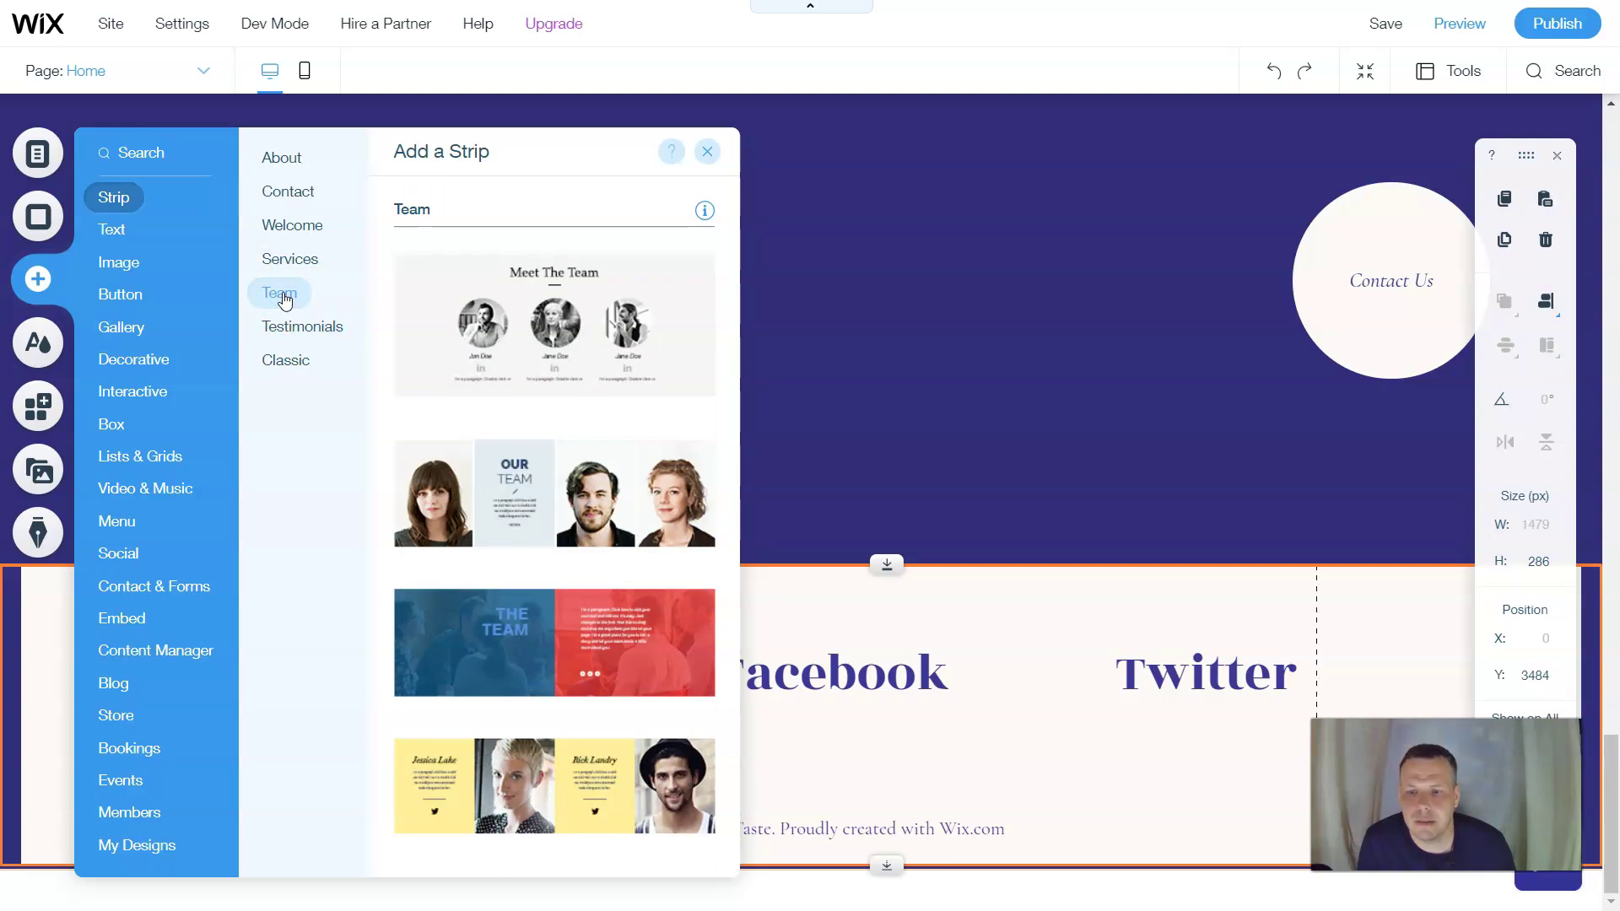
pyautogui.click(738, 295)
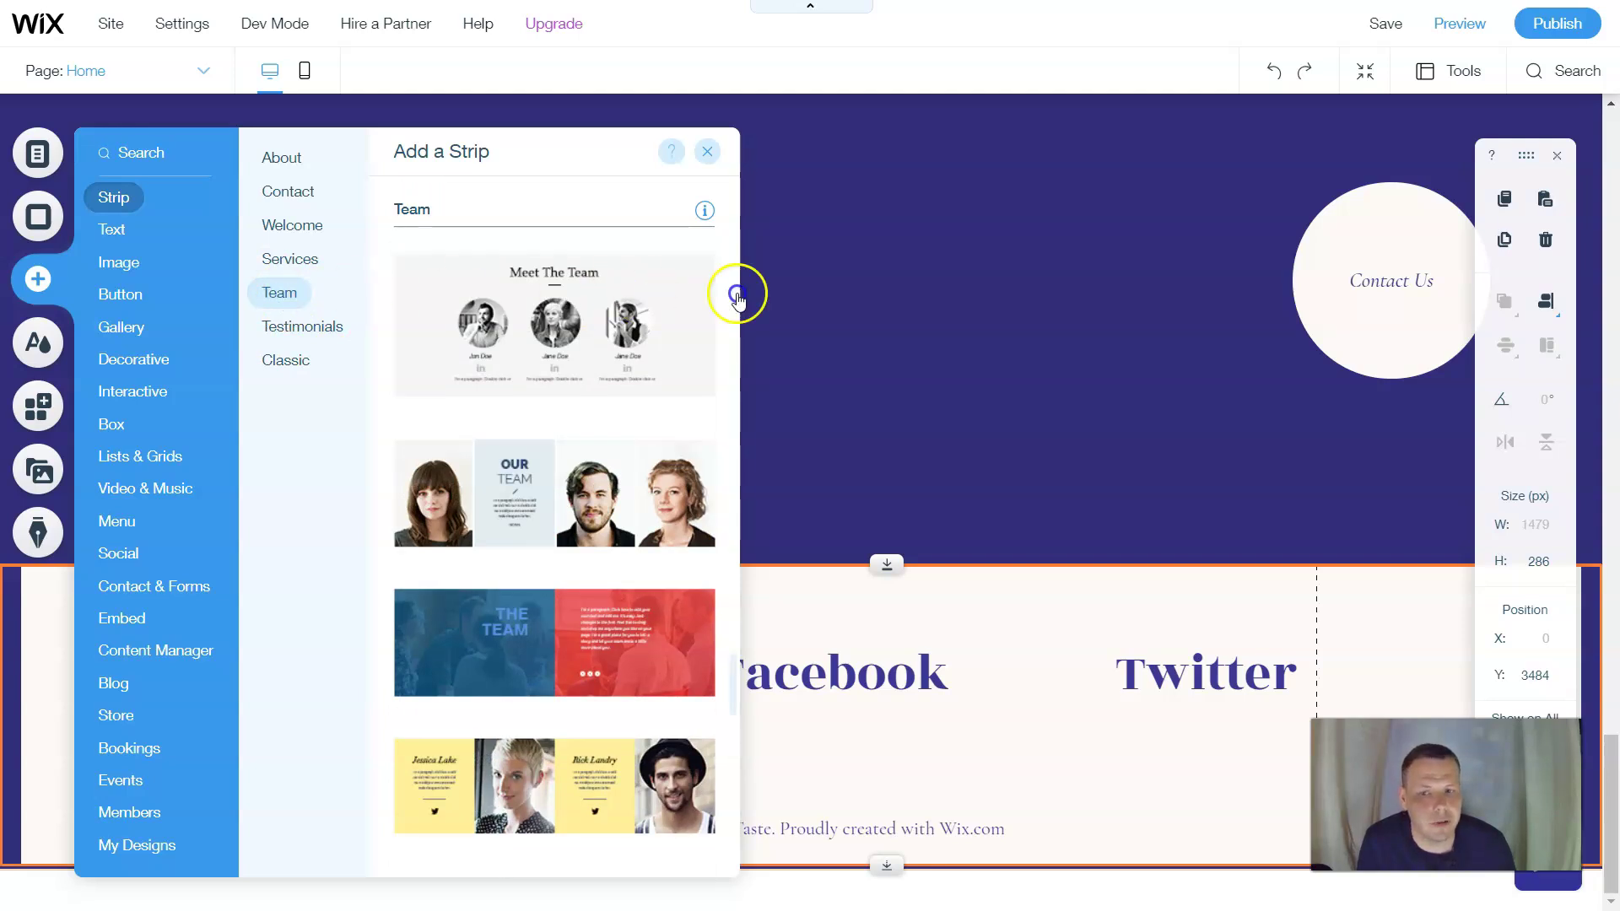
pyautogui.click(544, 321)
pyautogui.moveTo(622, 318); pyautogui.dragTo(956, 343)
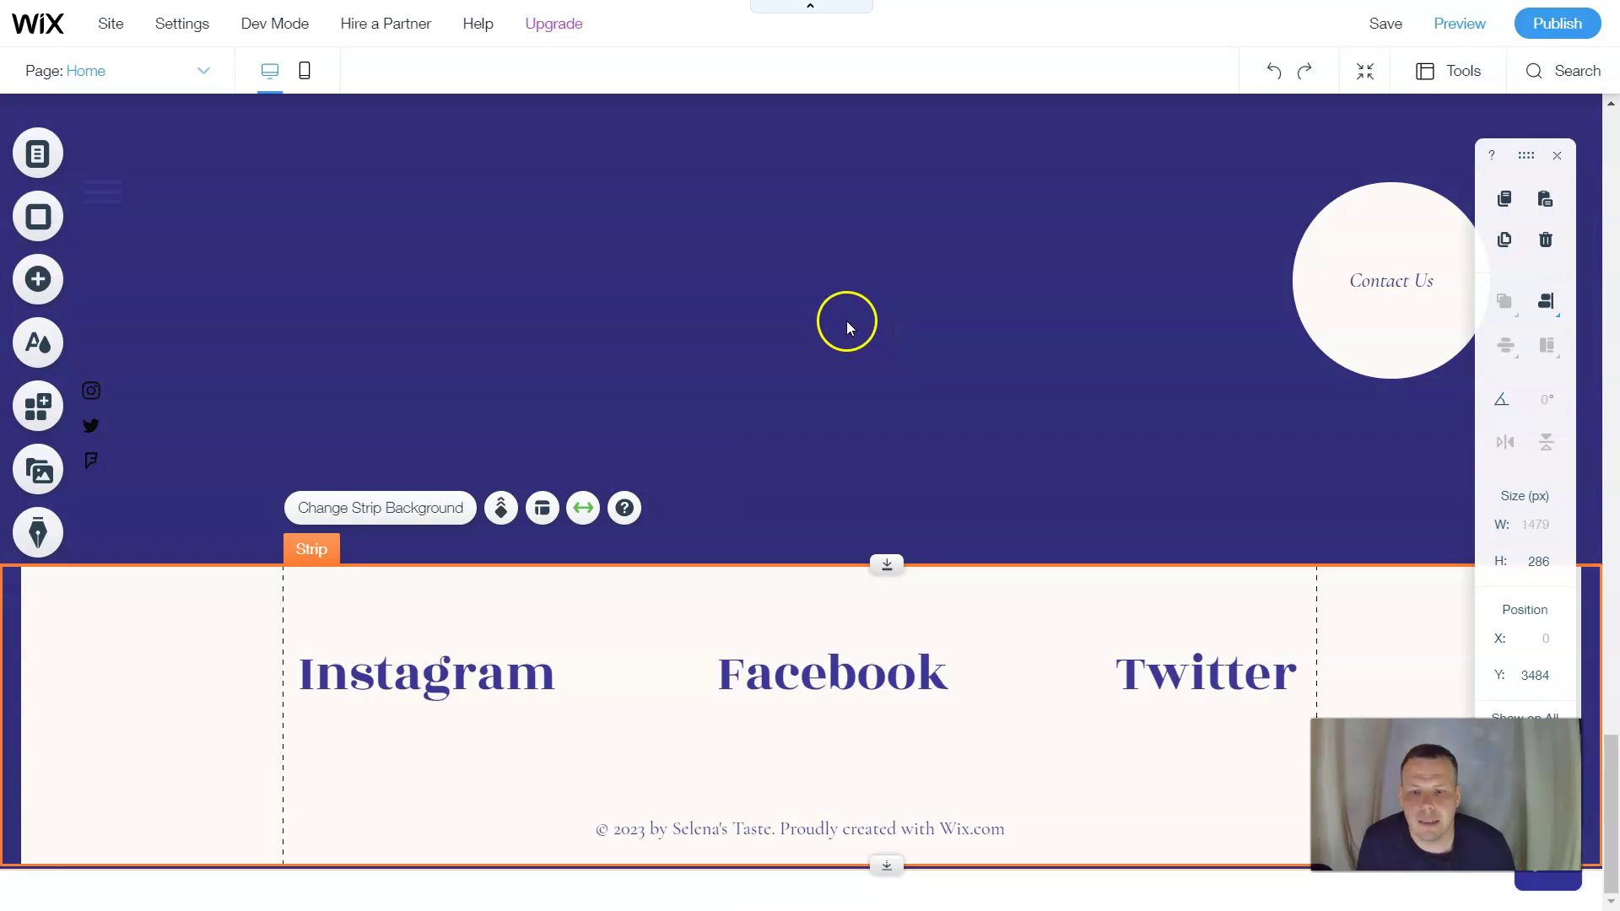
pyautogui.scroll(-9, 802, 290)
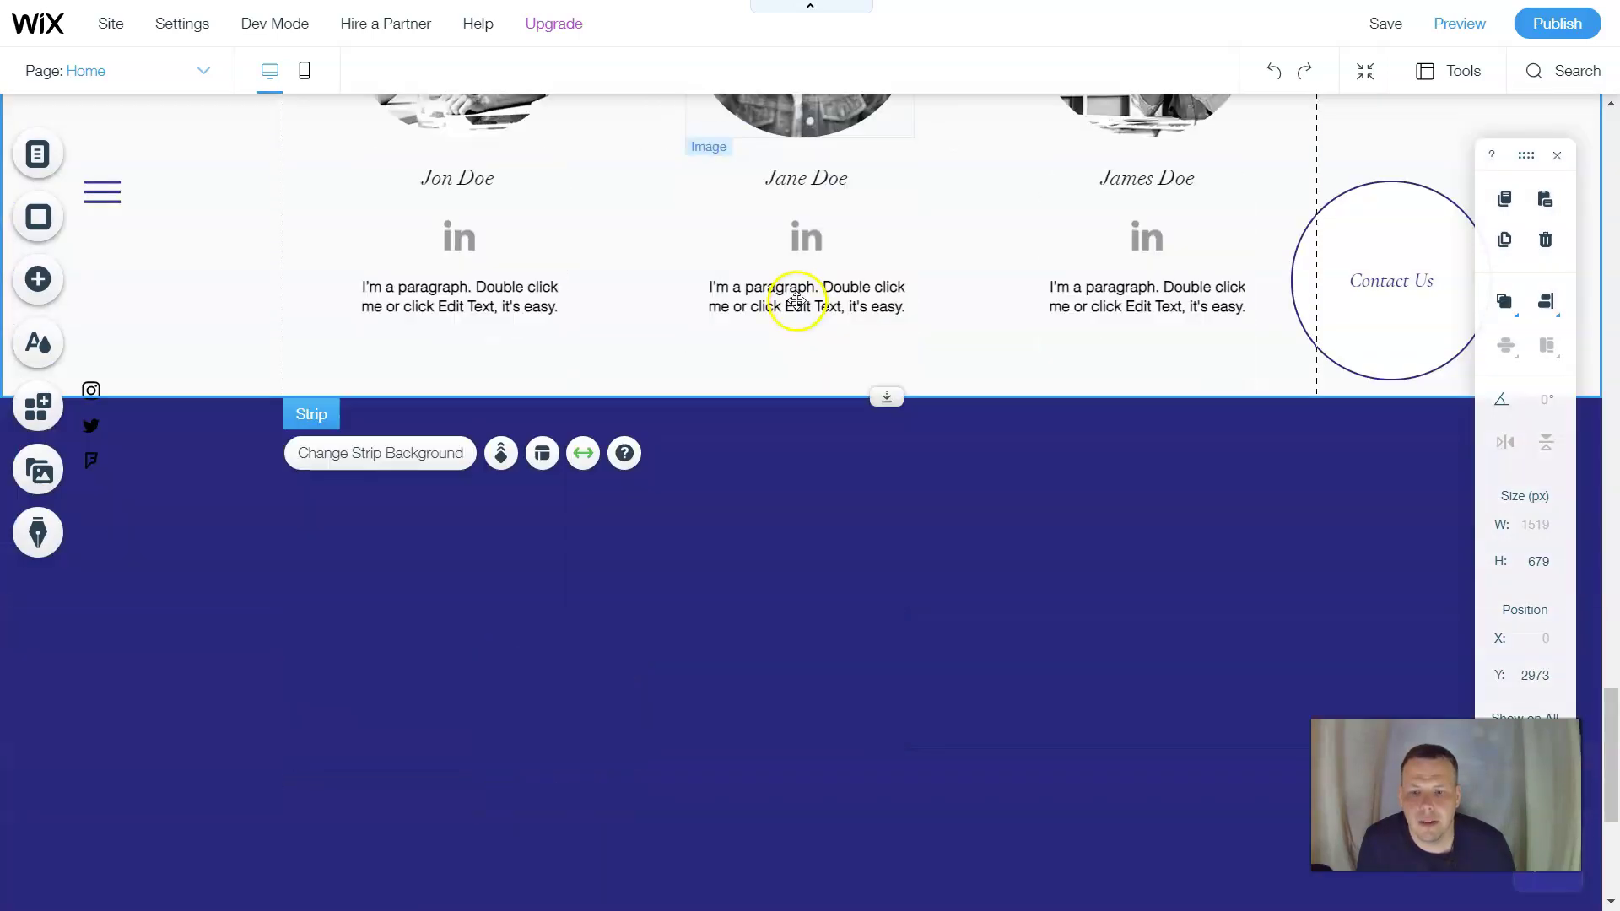
# Move the strip with Instagram, Facebook and Twitter up to about Y position 3694, just below the Meet The Team strip.
pyautogui.scroll(5, 789, 301)
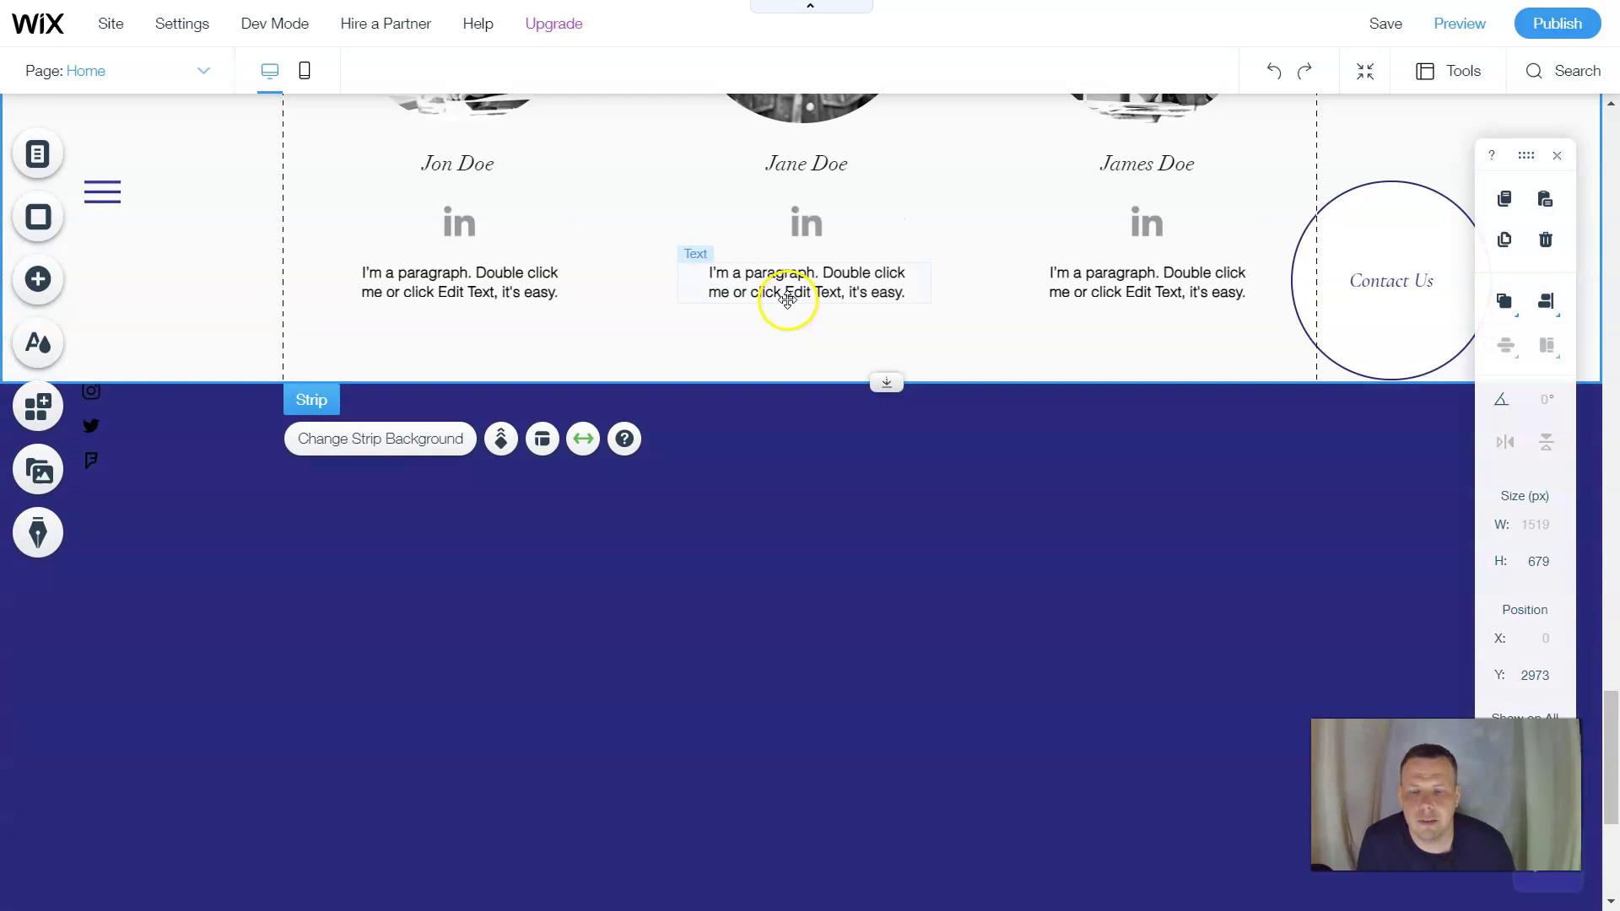
pyautogui.scroll(8, 789, 301)
pyautogui.scroll(-6, 788, 300)
pyautogui.scroll(-5, 784, 297)
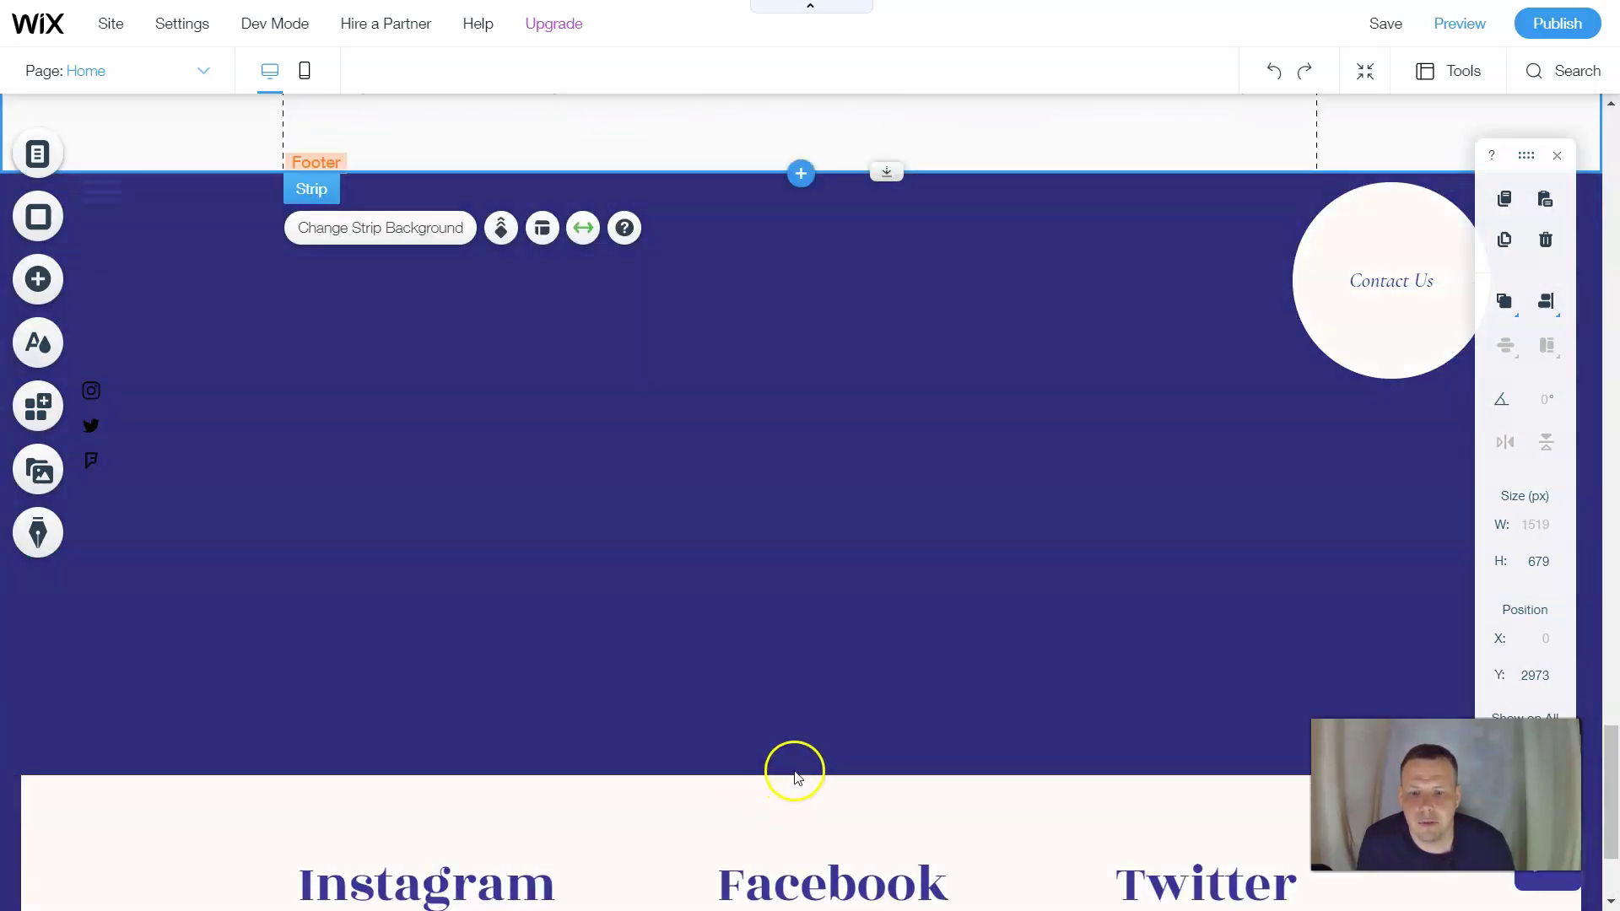
pyautogui.click(795, 781)
pyautogui.moveTo(903, 777); pyautogui.dragTo(919, 496)
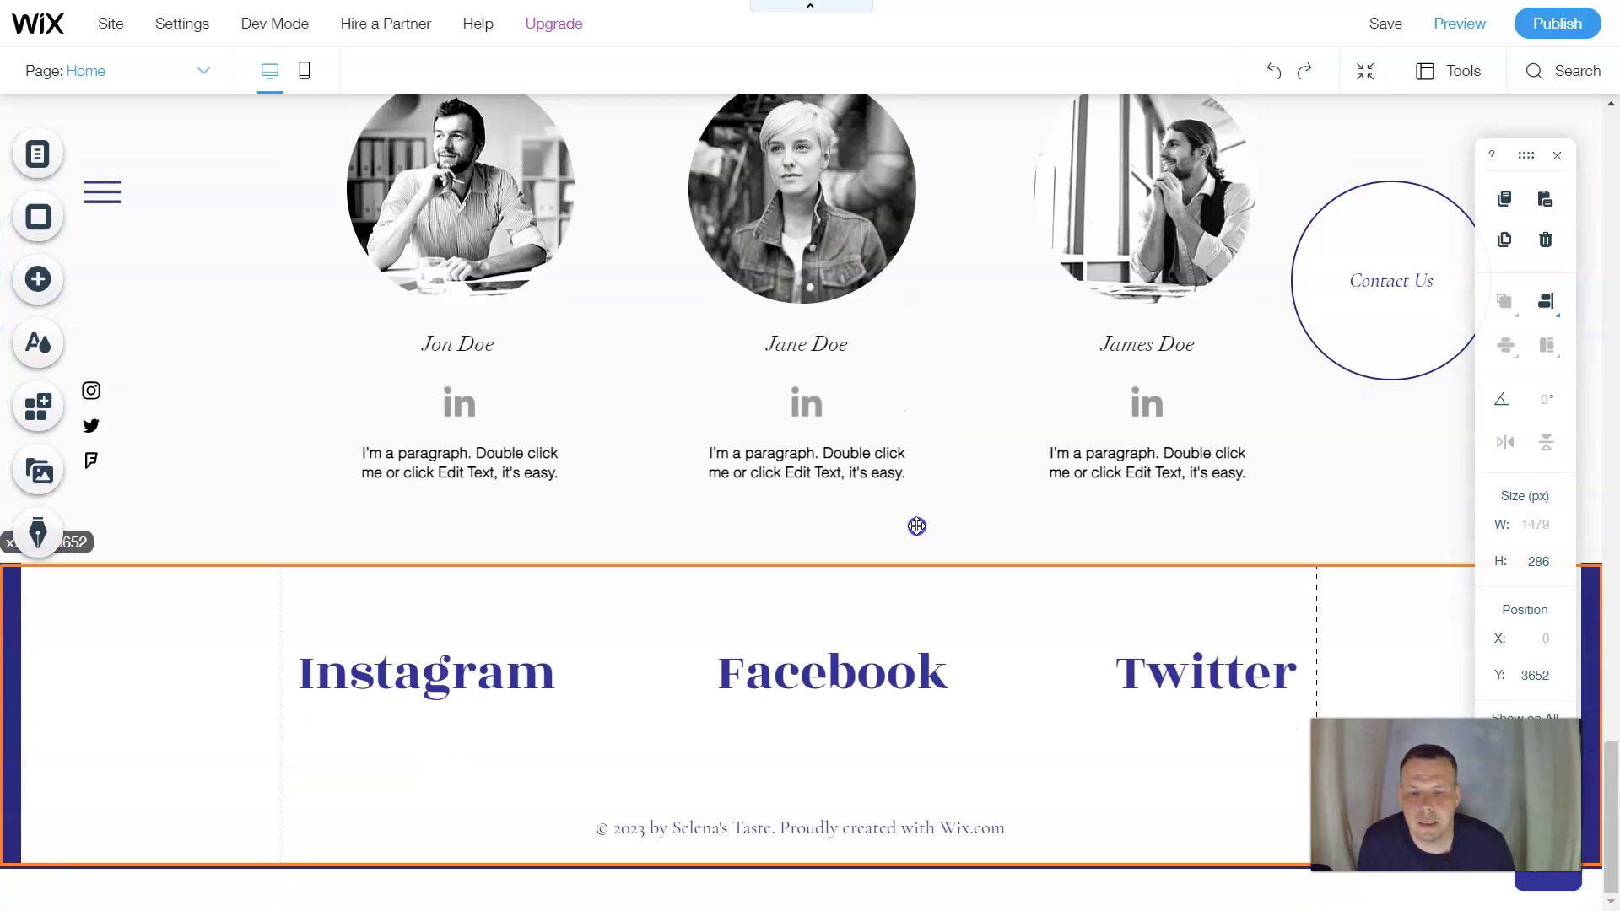
pyautogui.moveTo(887, 575); pyautogui.dragTo(867, 712)
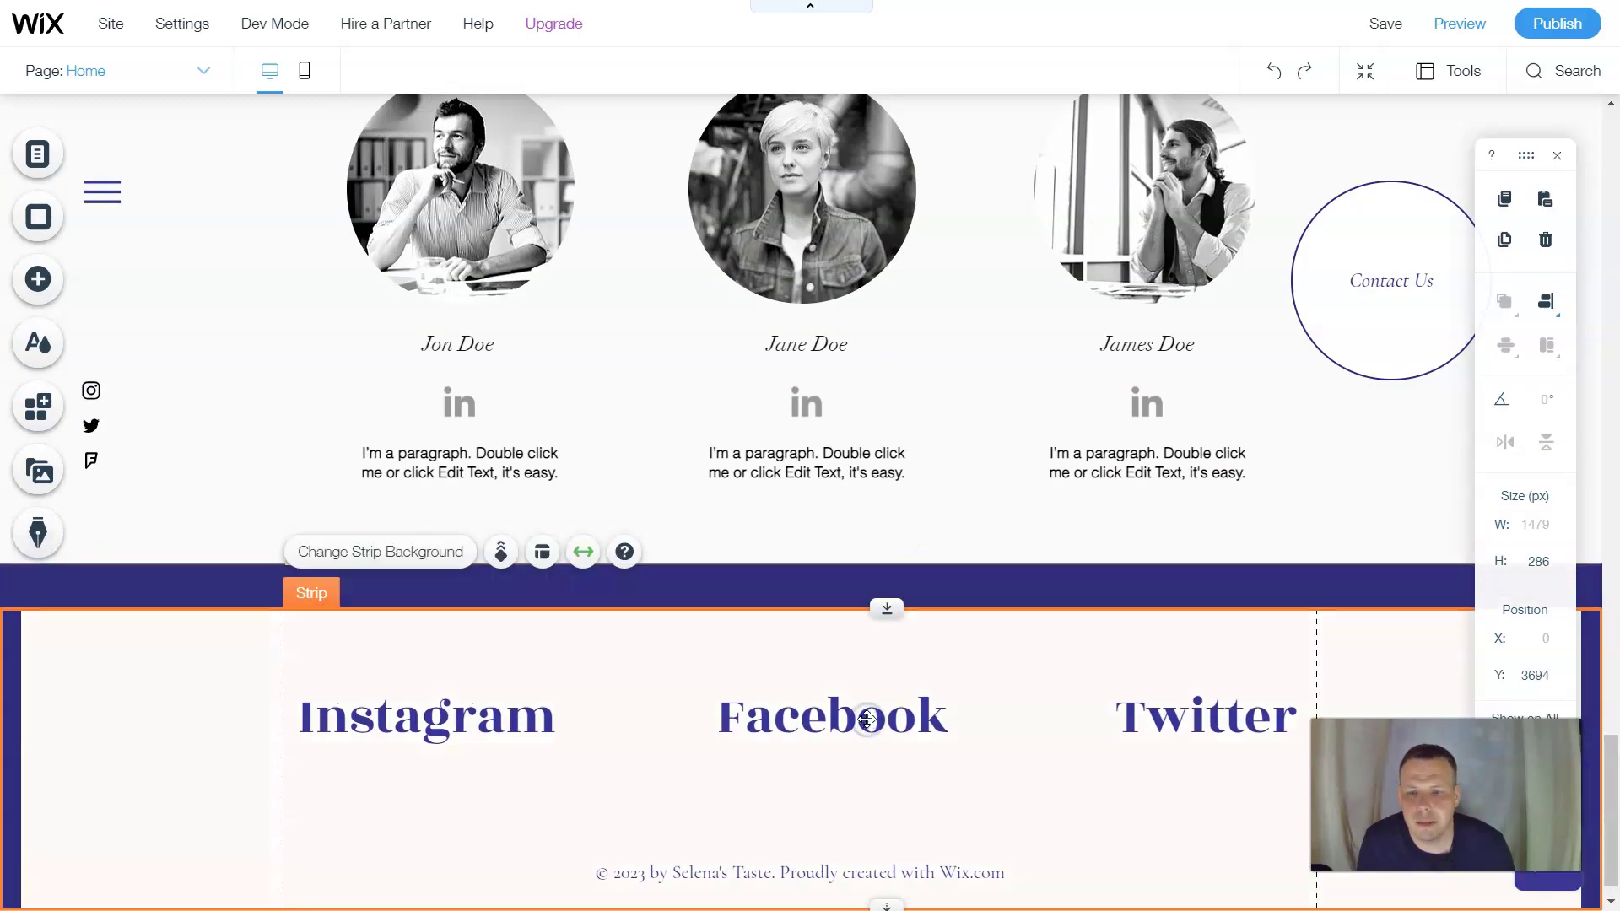
# Open the image replacement for the first team member's photo and search Media from Wix for "team member".
pyautogui.scroll(5, 759, 321)
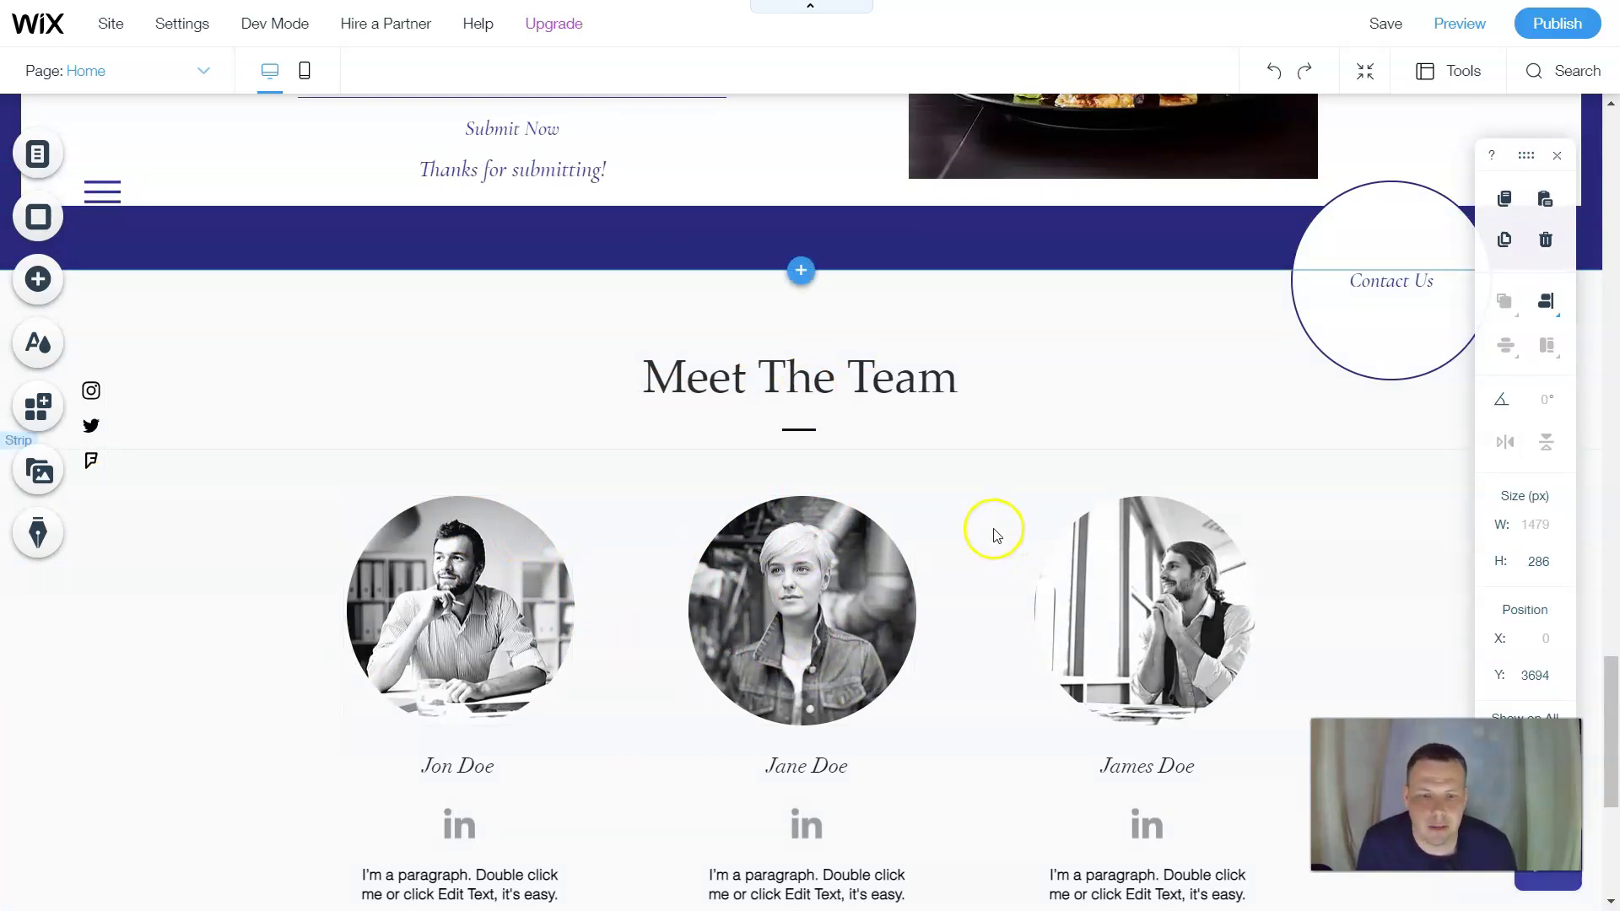
pyautogui.scroll(-2, 613, 531)
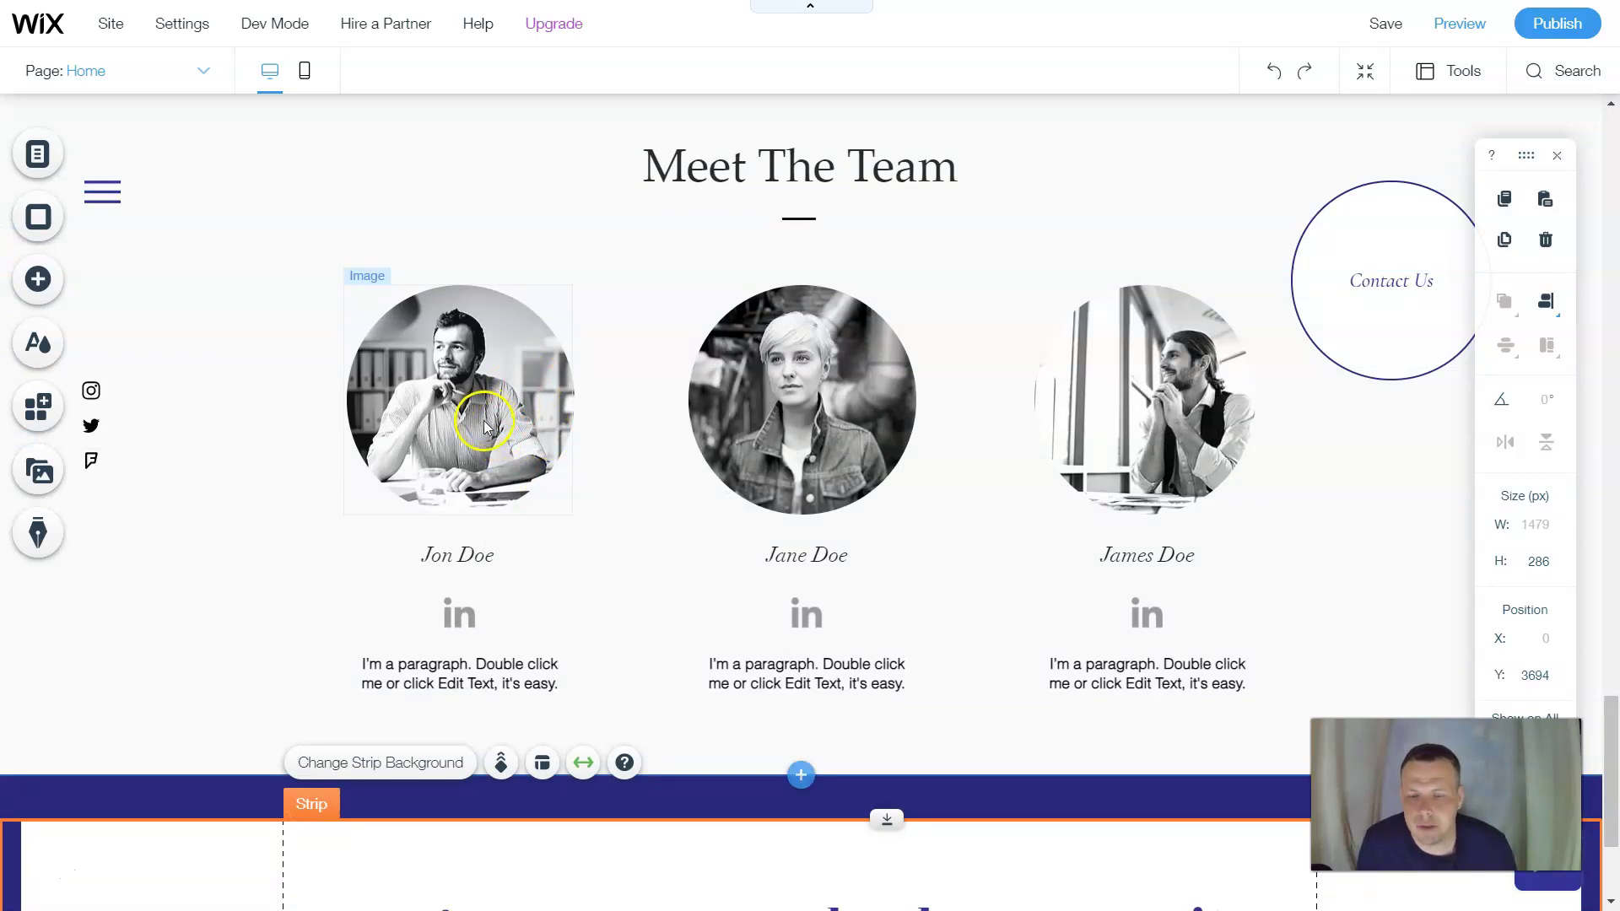
pyautogui.click(471, 396)
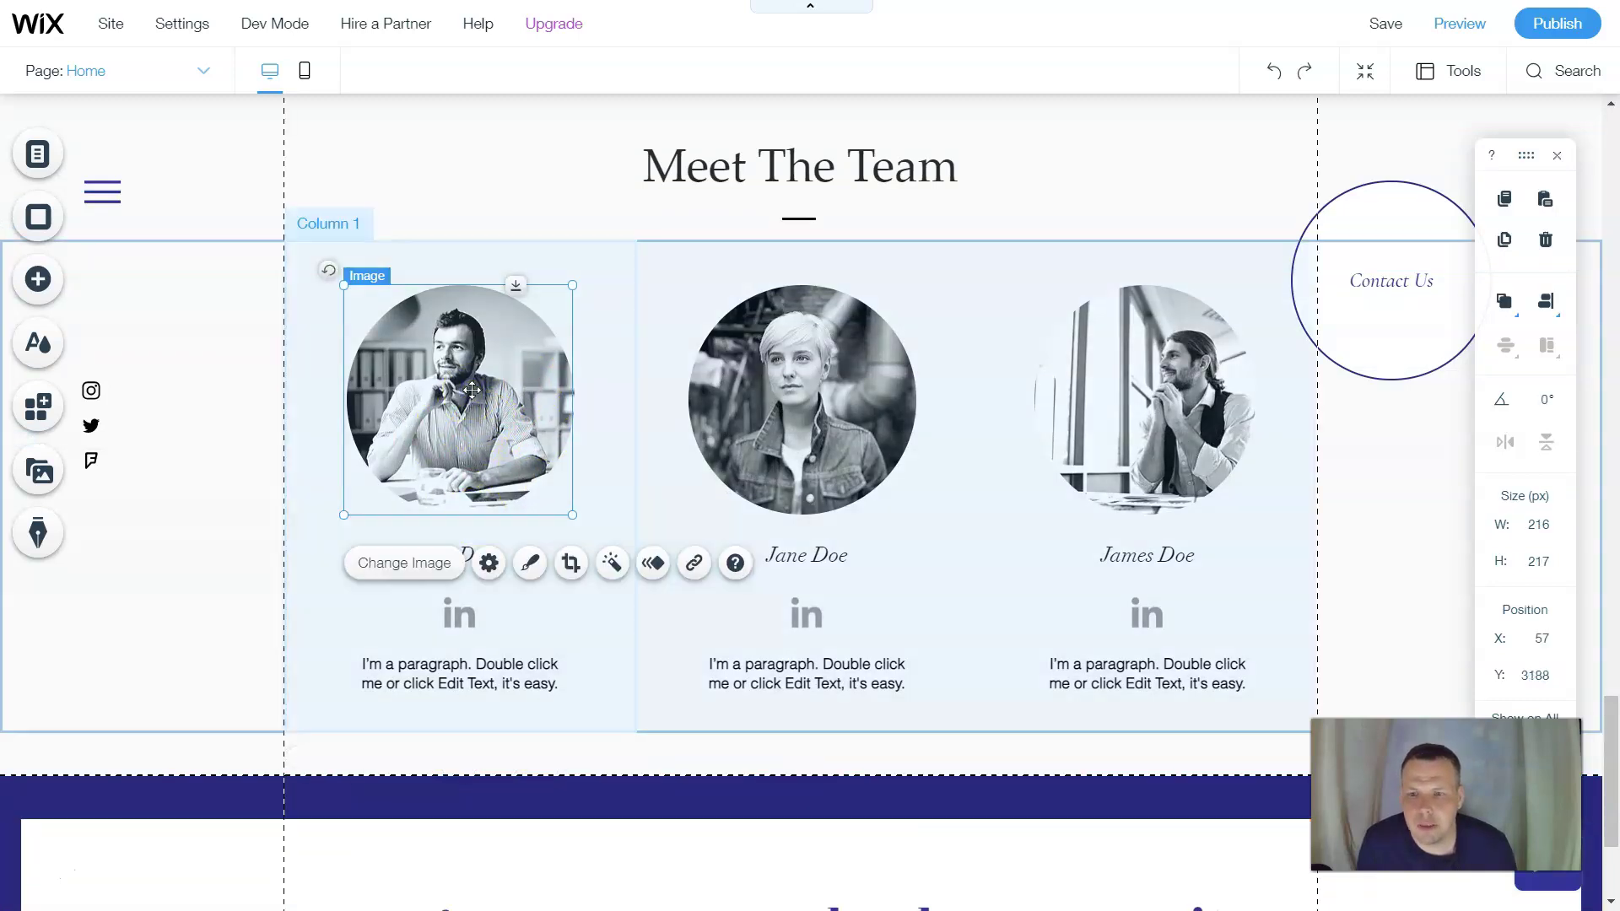
pyautogui.click(446, 570)
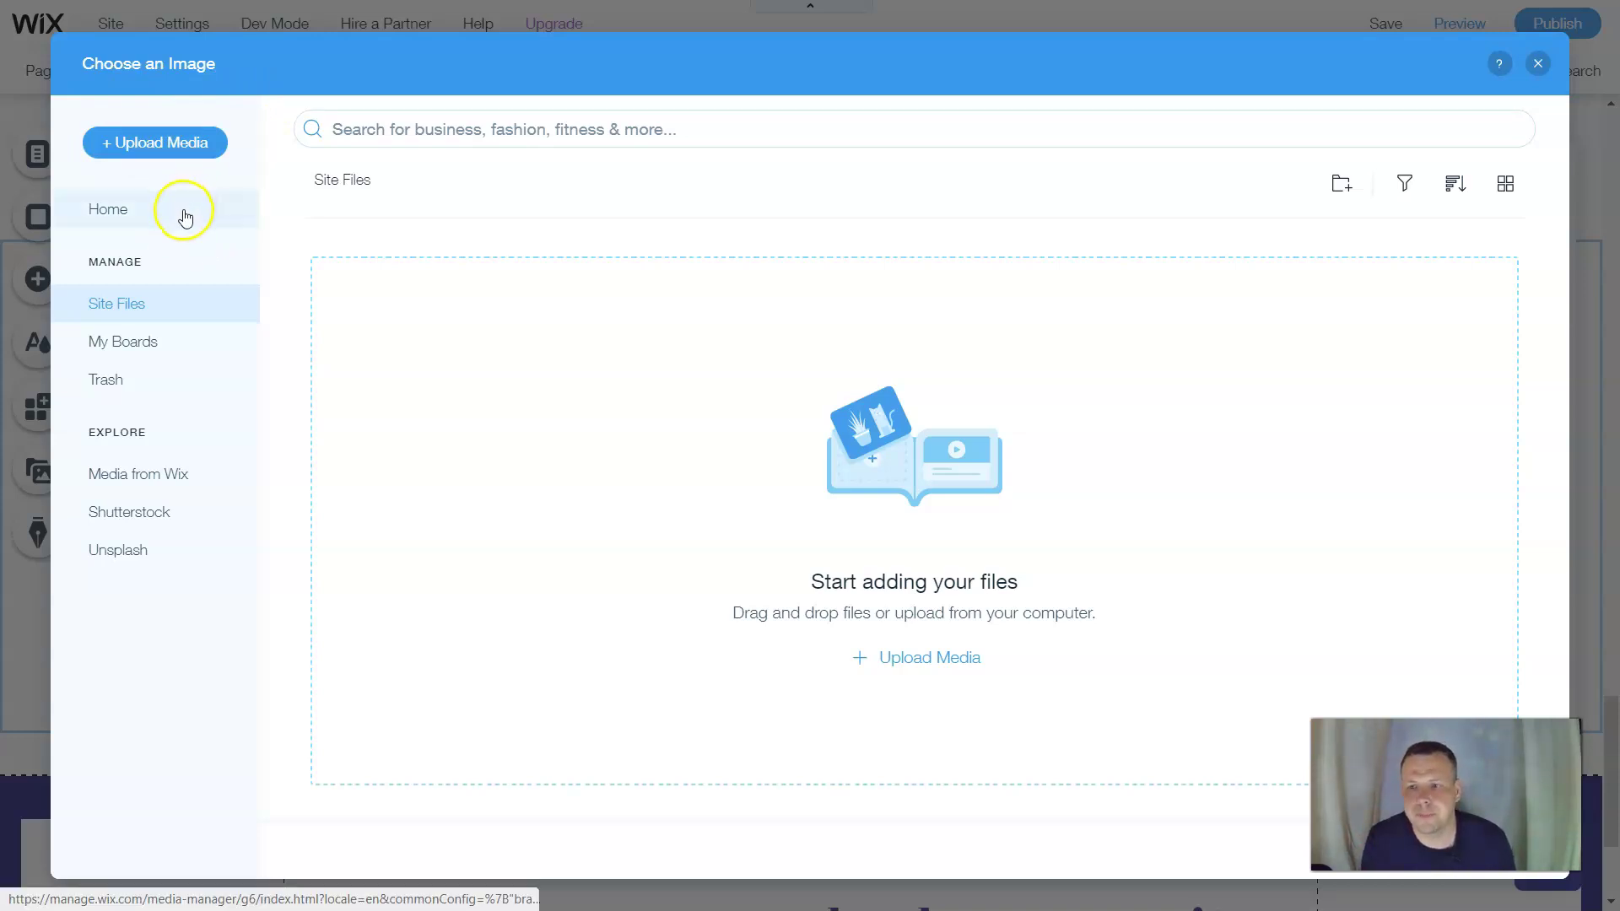
pyautogui.click(186, 485)
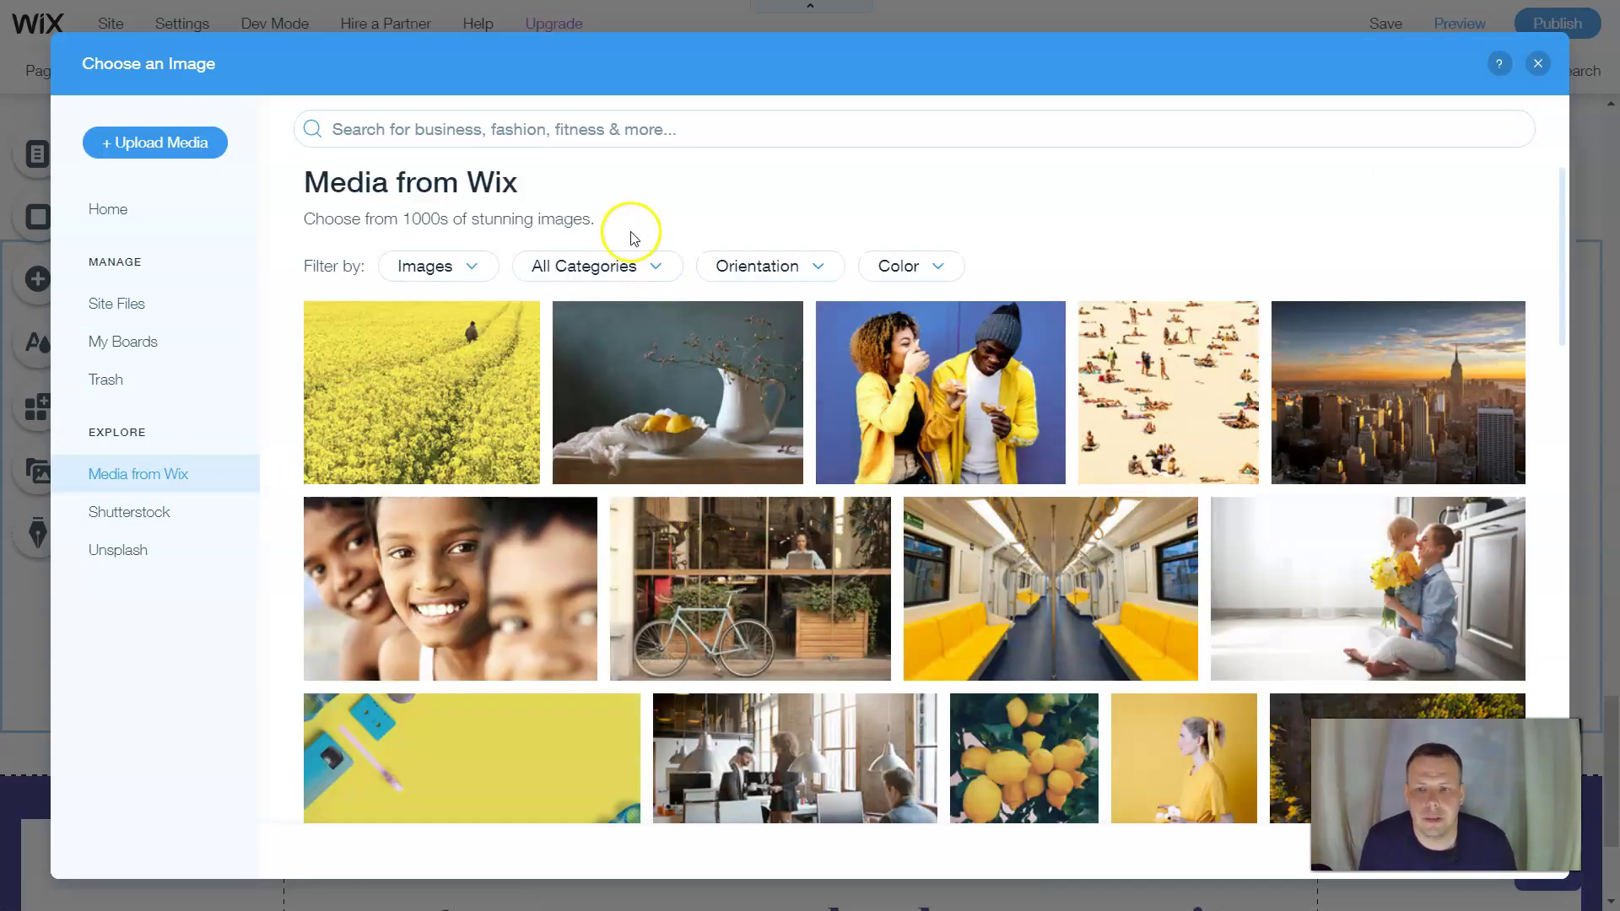
pyautogui.click(553, 135)
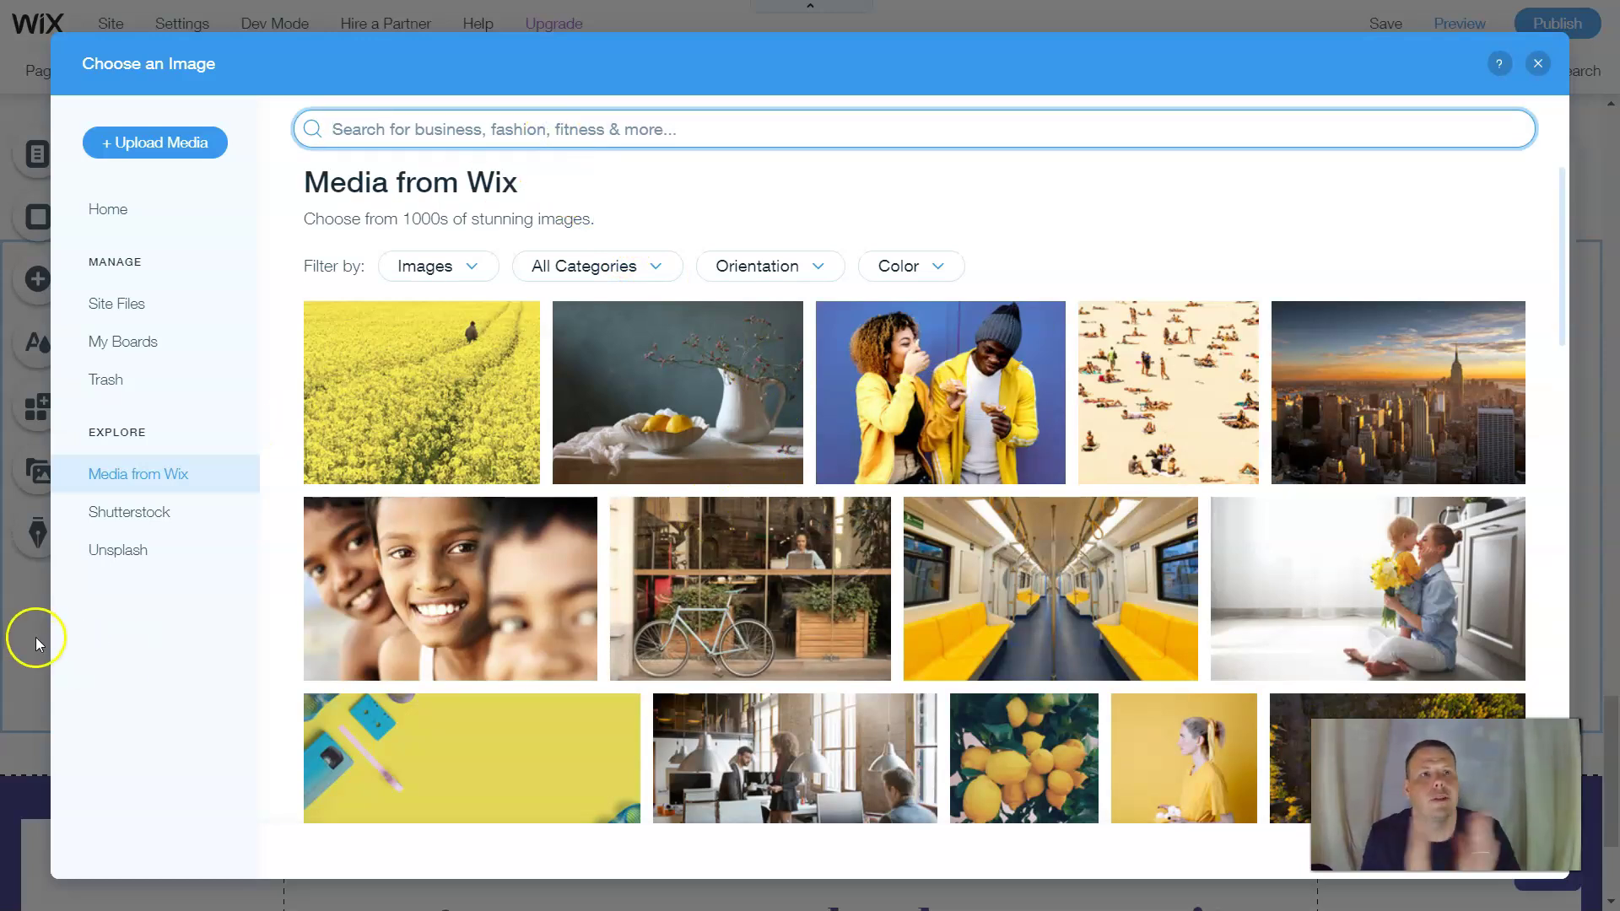
pyautogui.write('team')
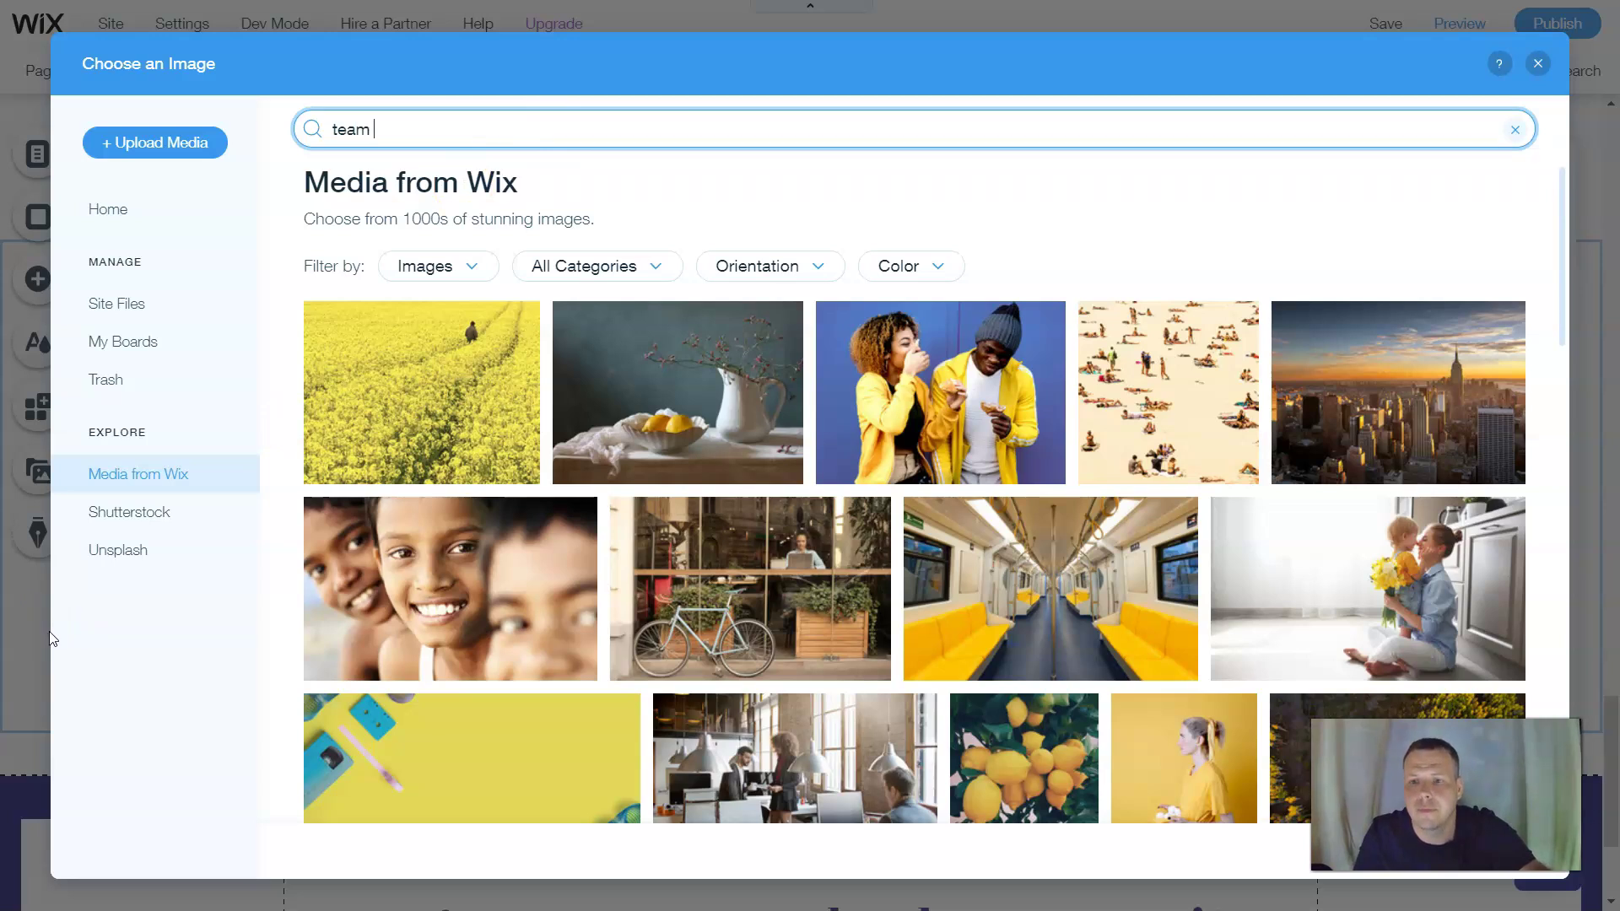
pyautogui.write(' member')
pyautogui.press('Return')
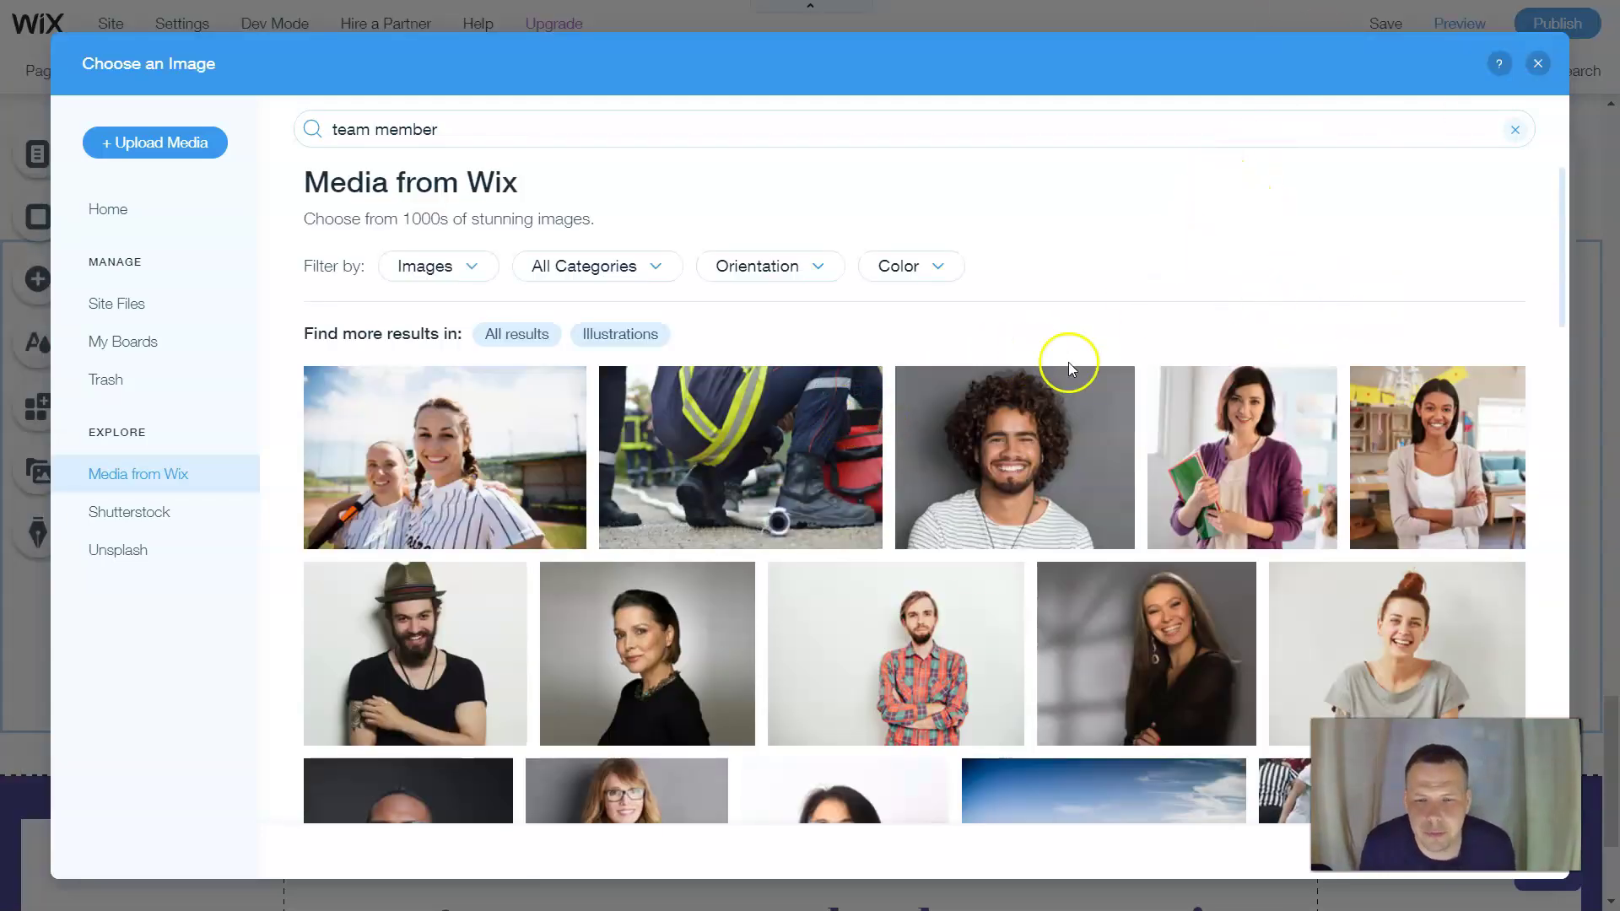
# Replace the first team member's photo with the picture of the smiling woman with glasses in a beige sweater.
pyautogui.scroll(-7, 979, 499)
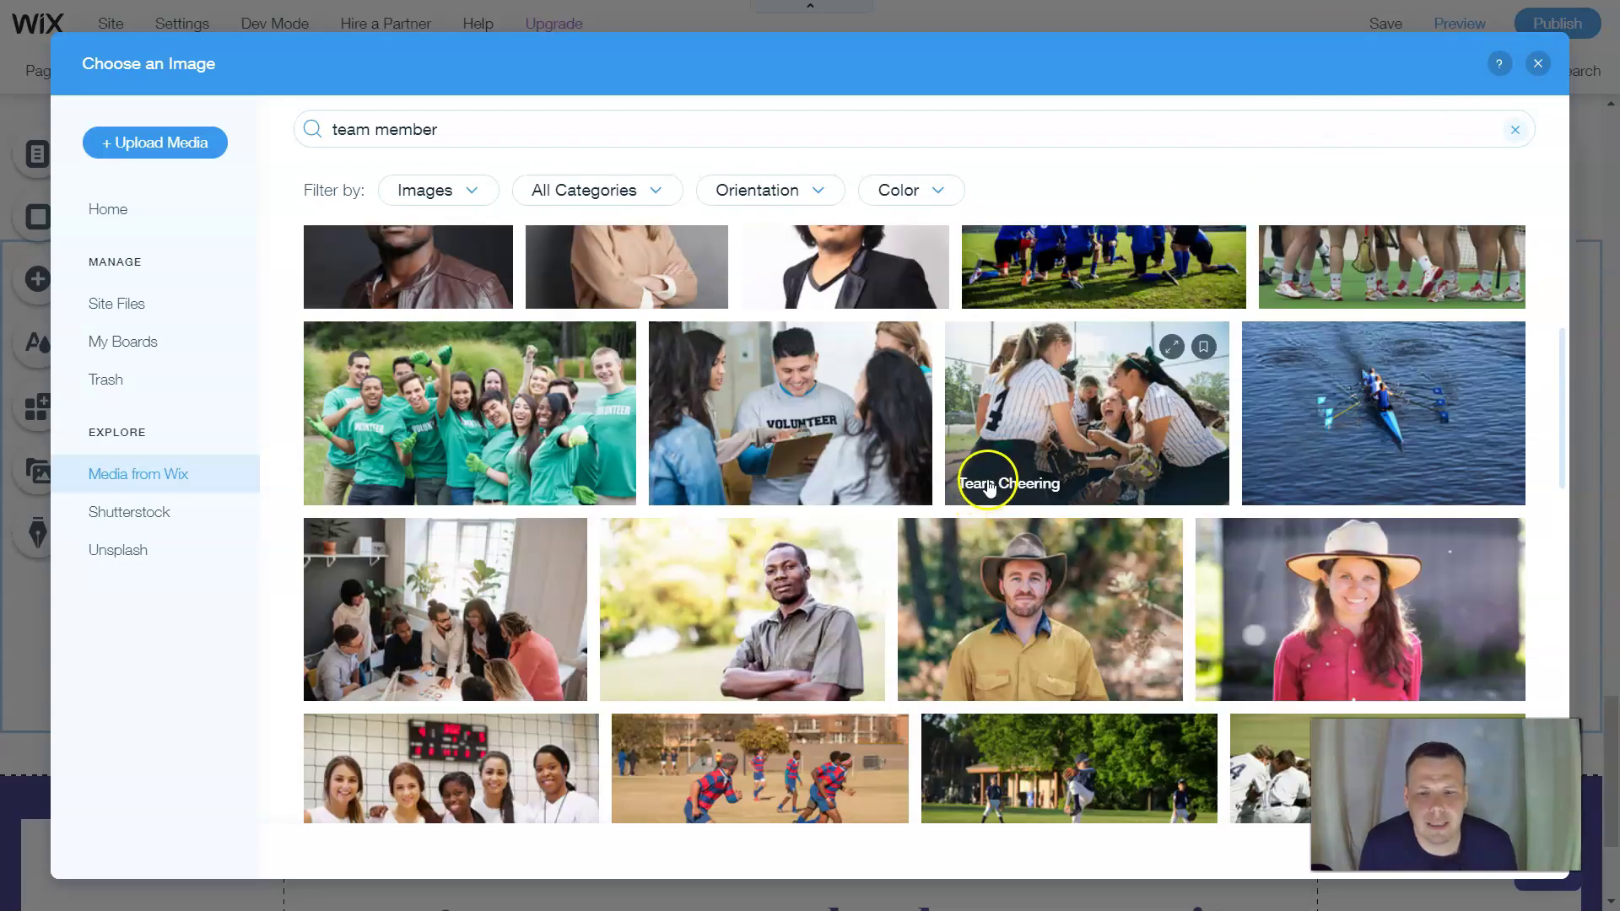
pyautogui.scroll(-6, 1047, 490)
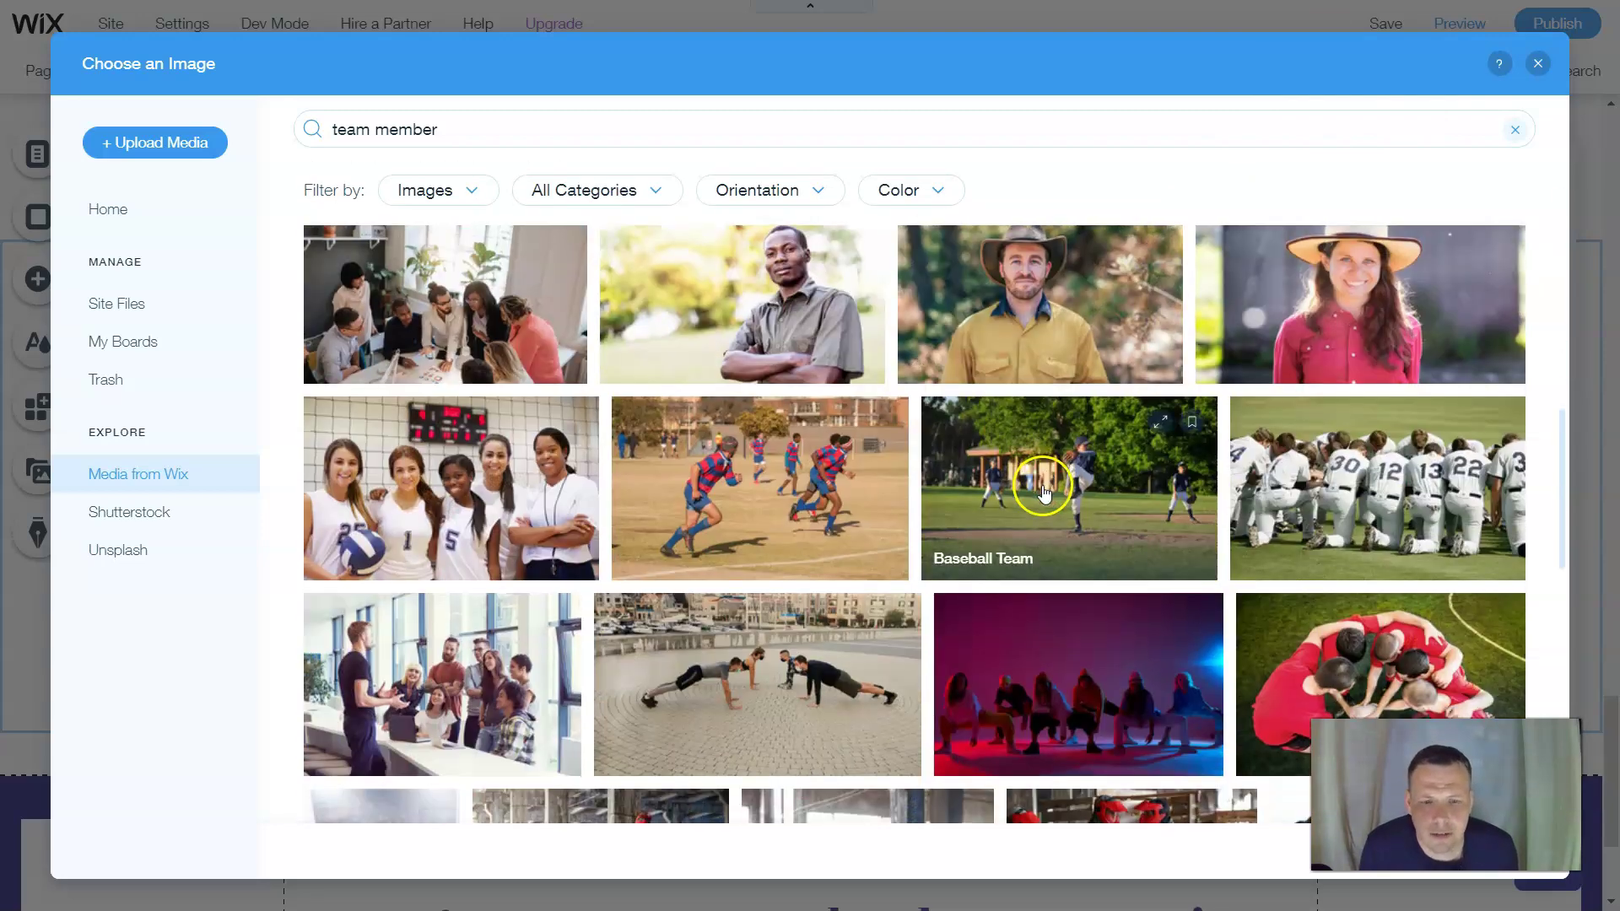
pyautogui.scroll(-3, 1099, 432)
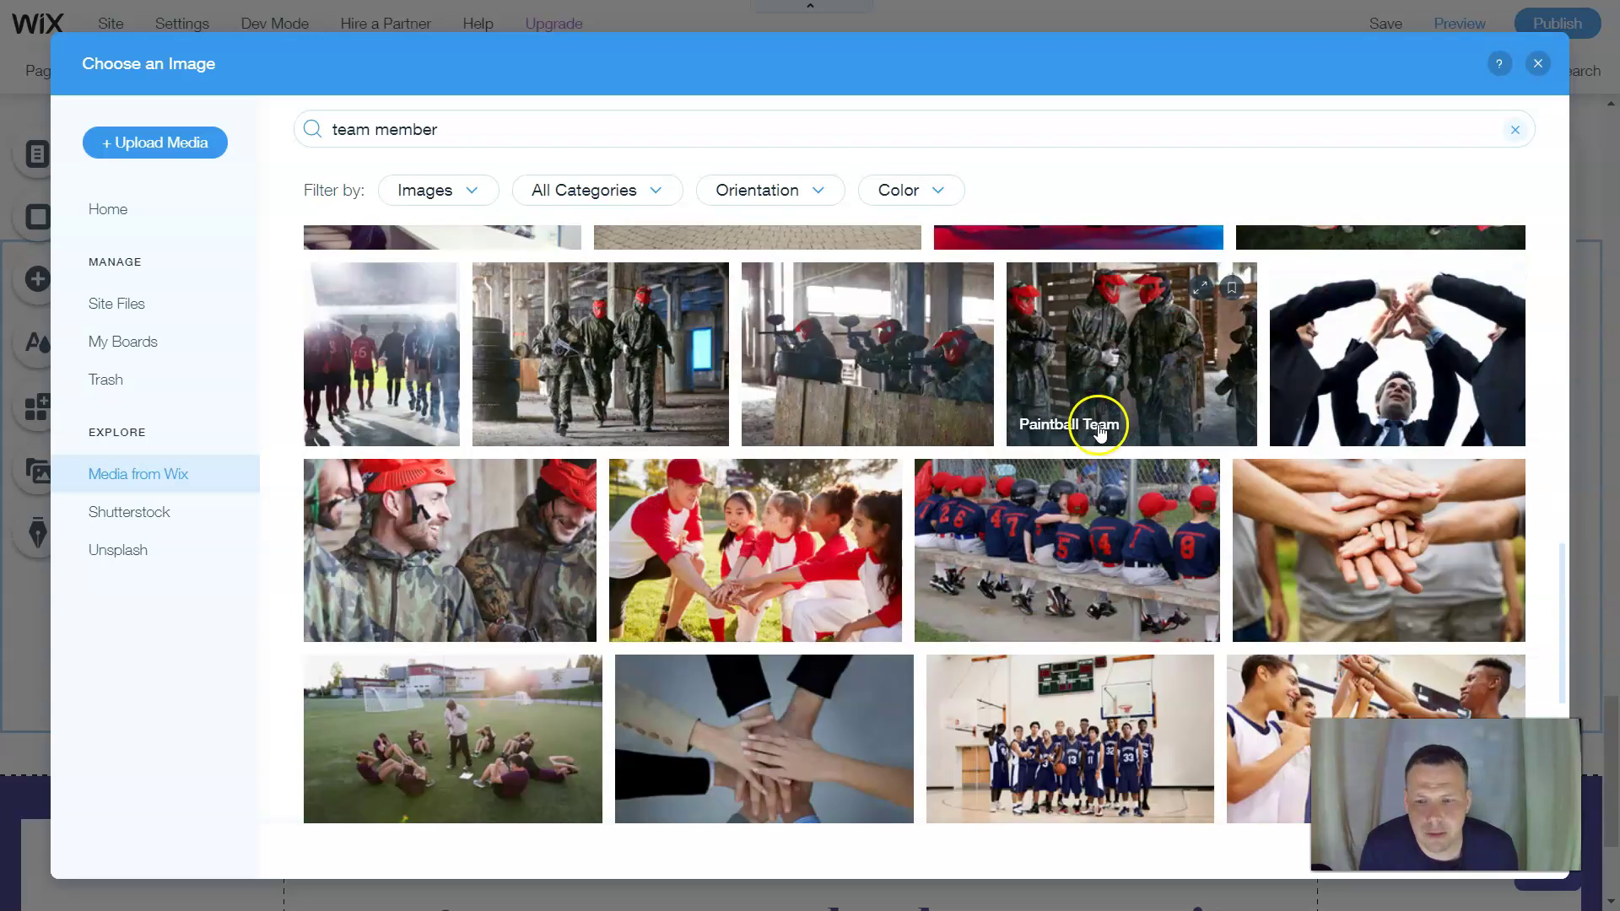
pyautogui.scroll(-1, 1097, 440)
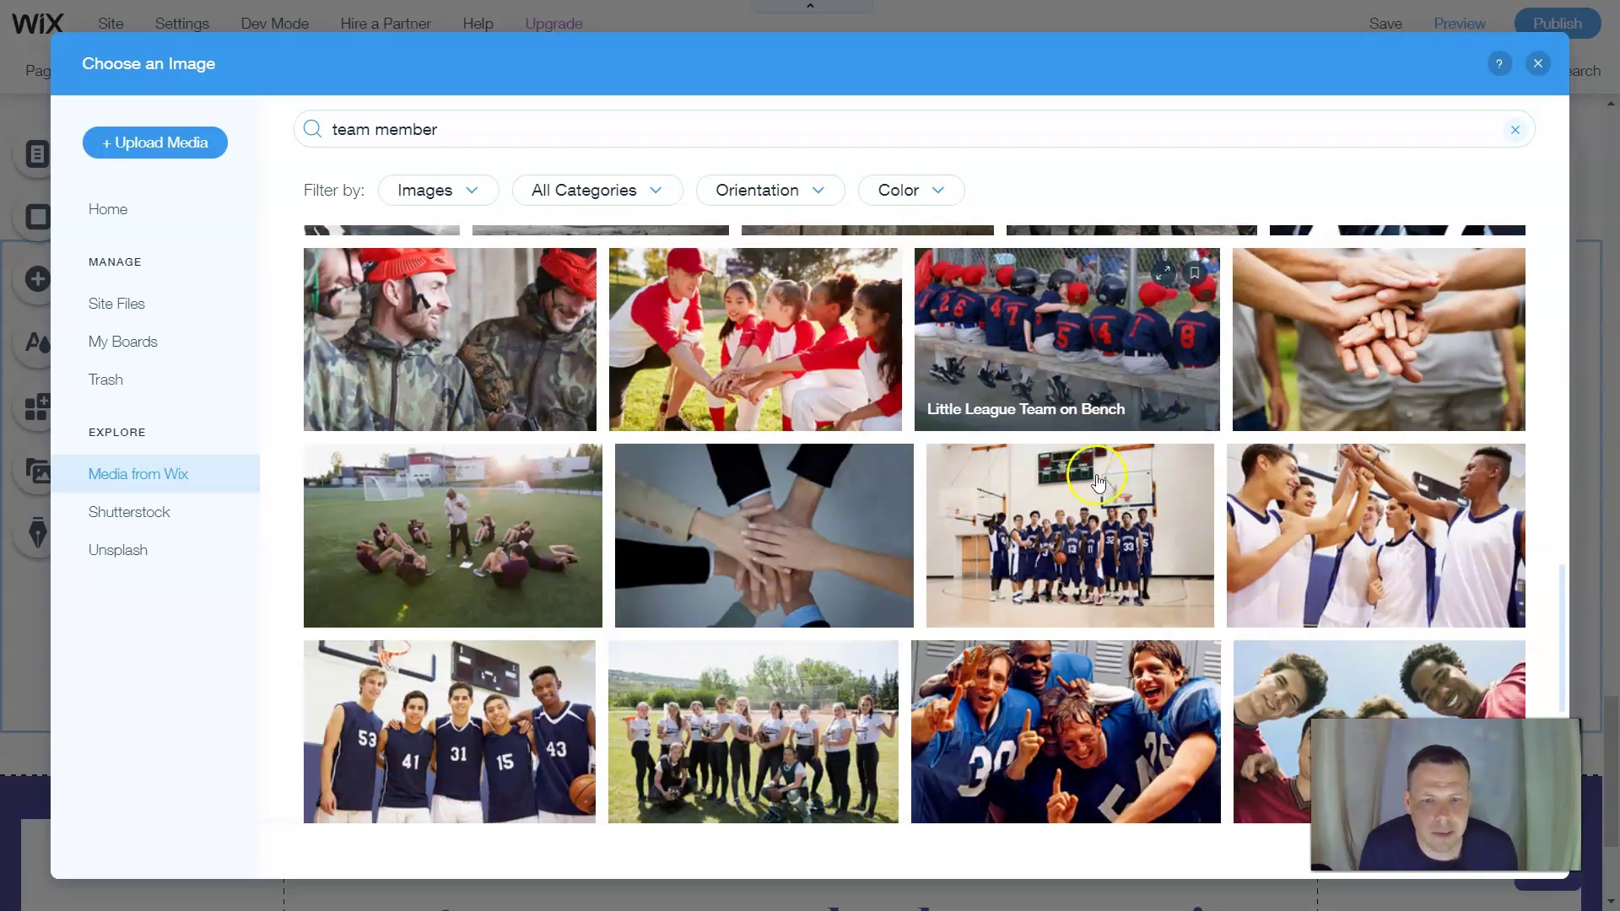
pyautogui.scroll(15, 1098, 482)
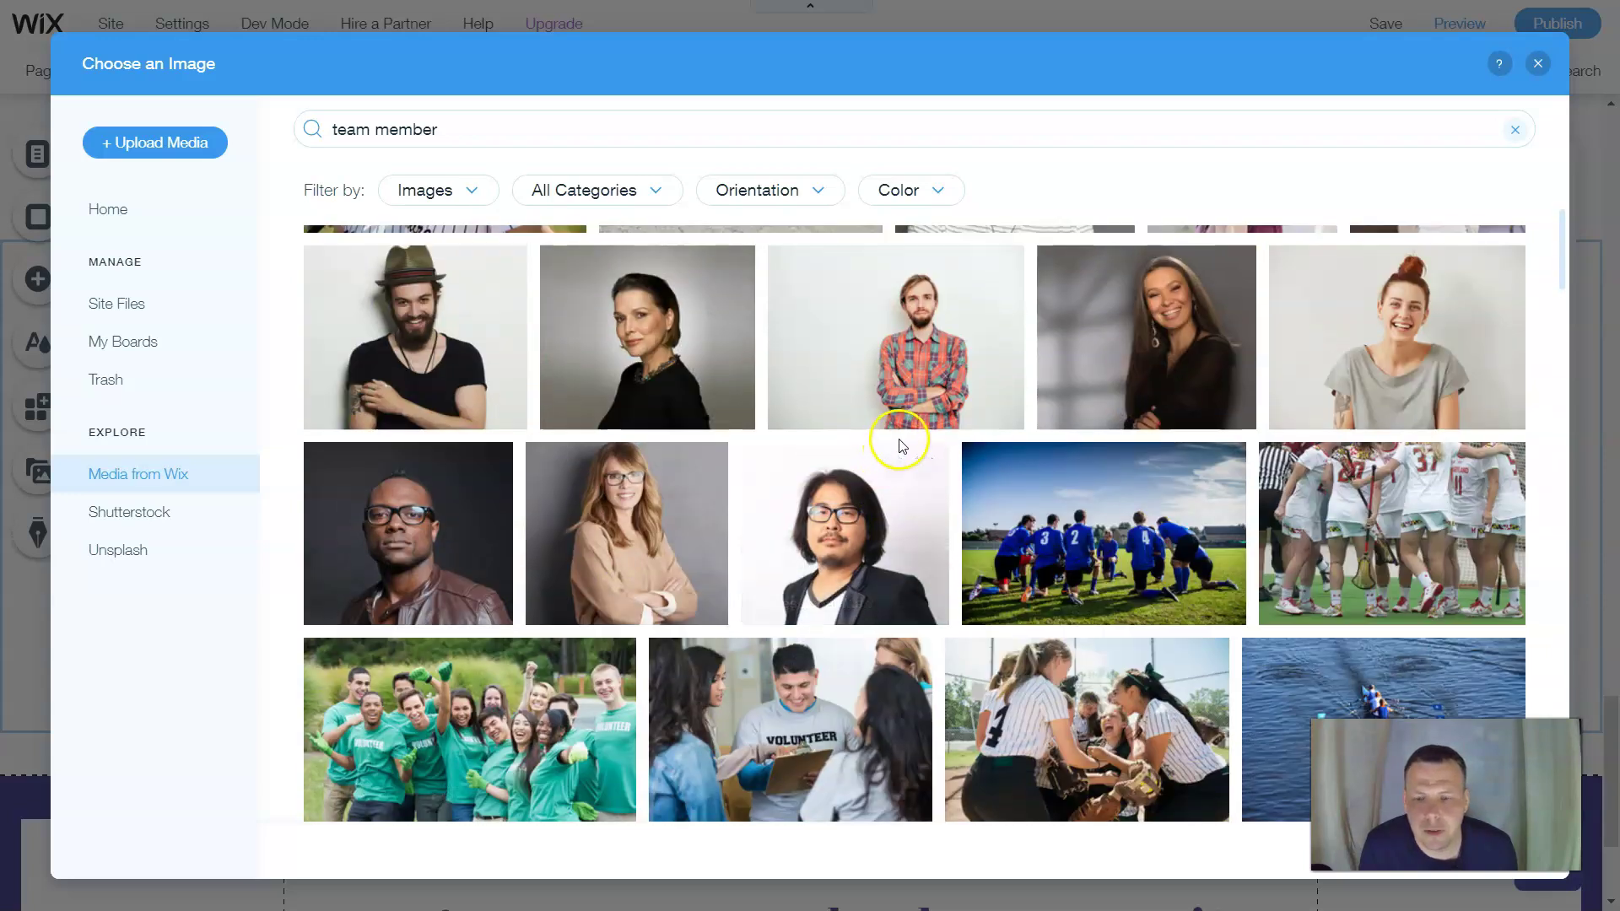
pyautogui.click(653, 545)
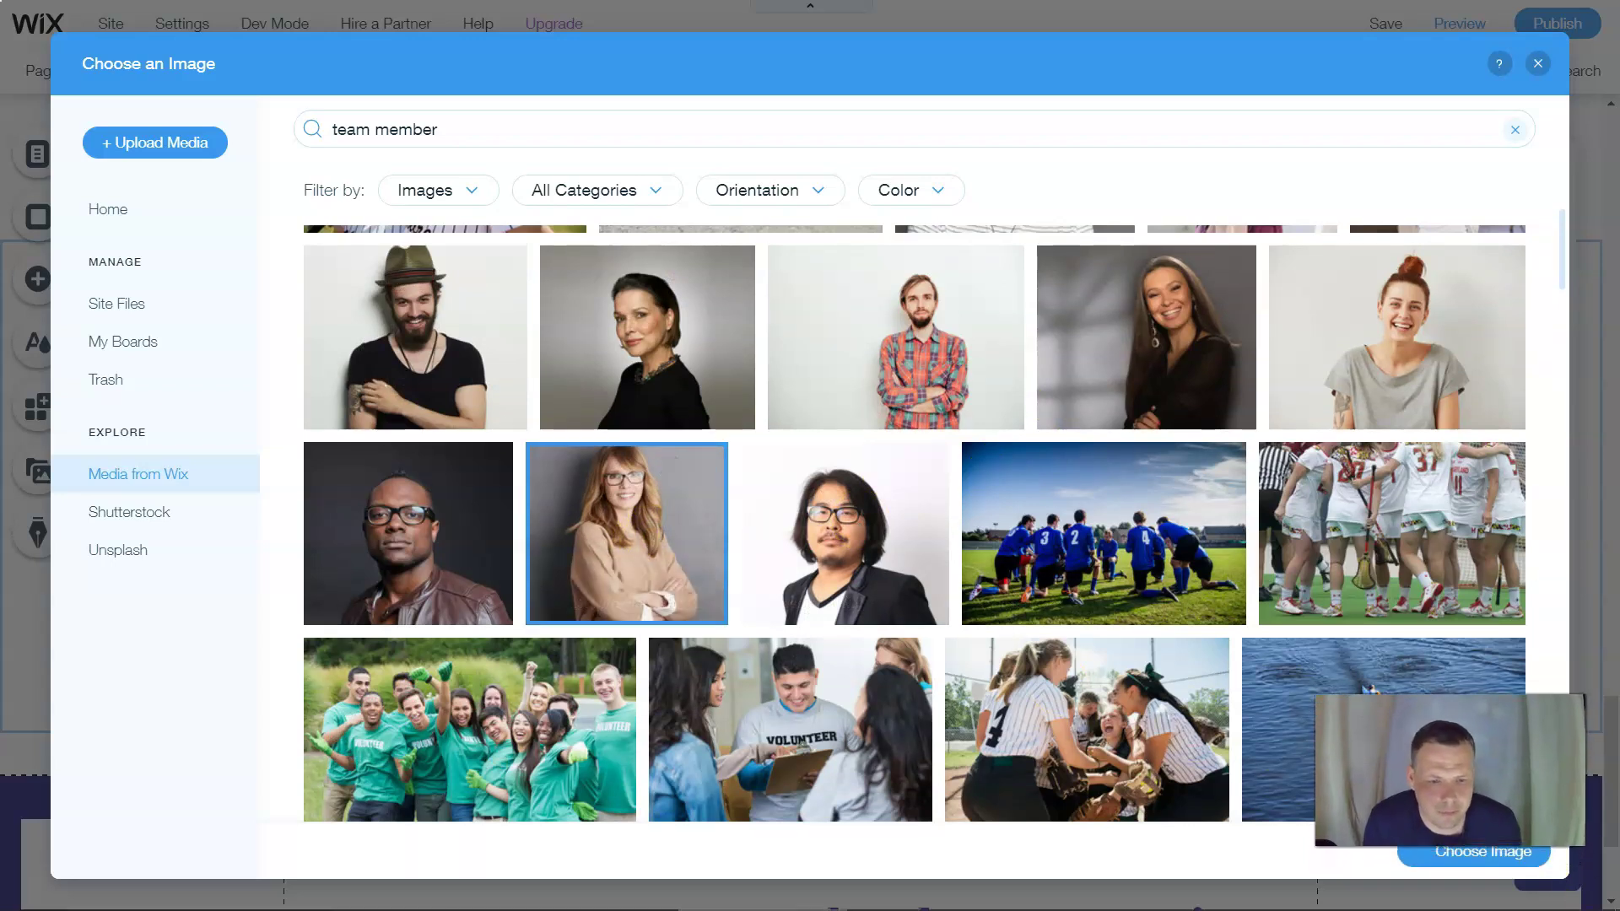
pyautogui.click(1516, 869)
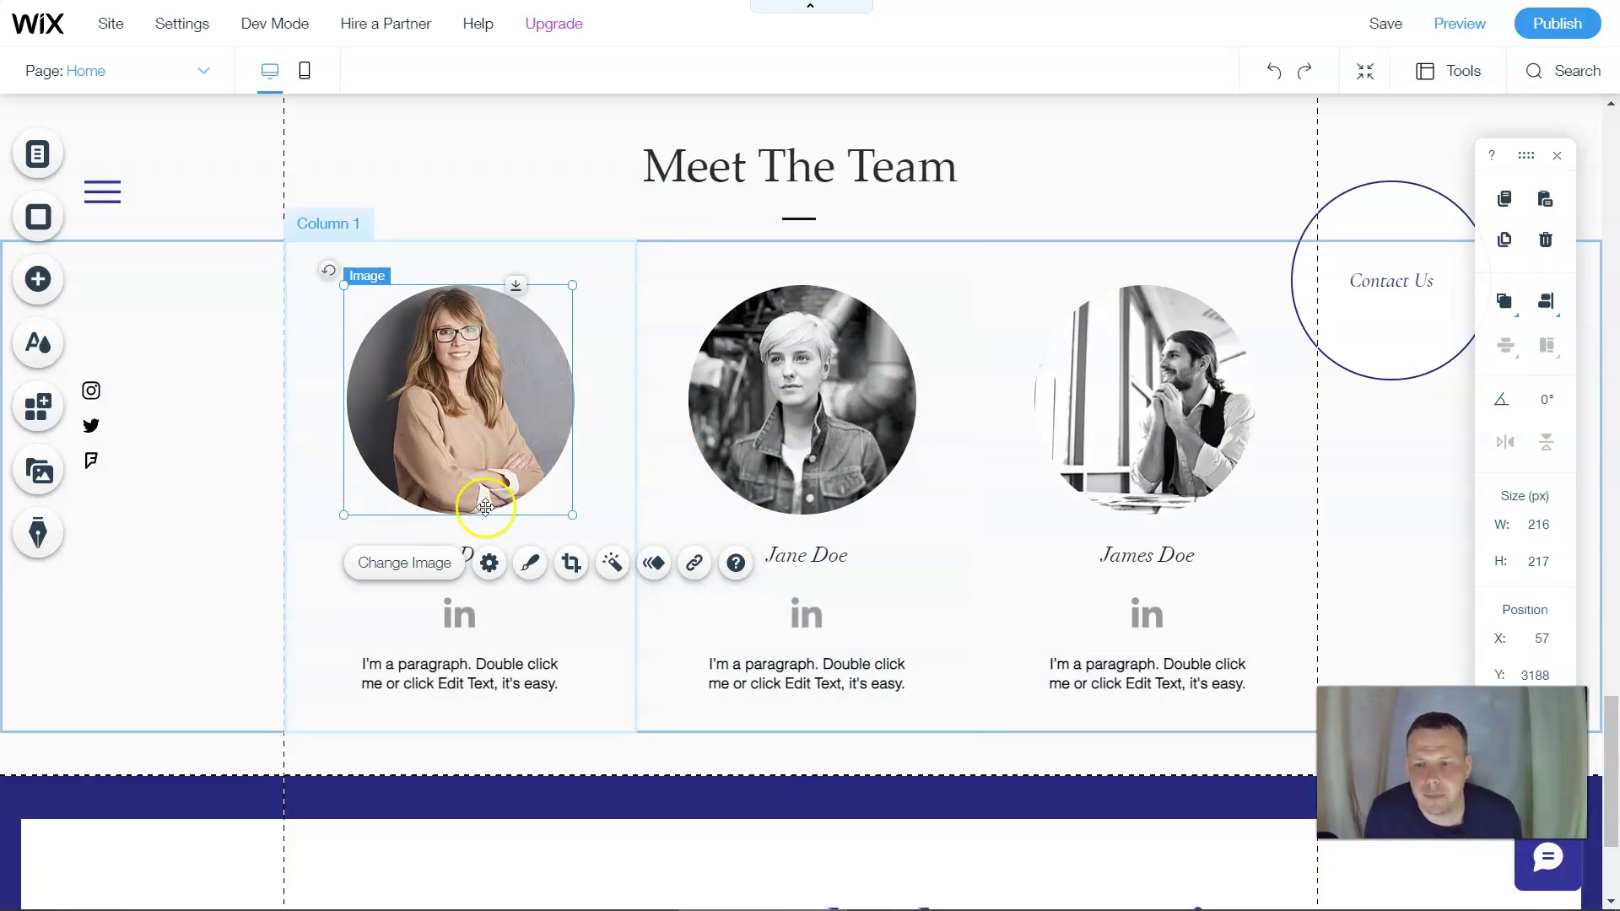
# Set the first team photo's click behavior to "It can be magnified".
pyautogui.click(491, 565)
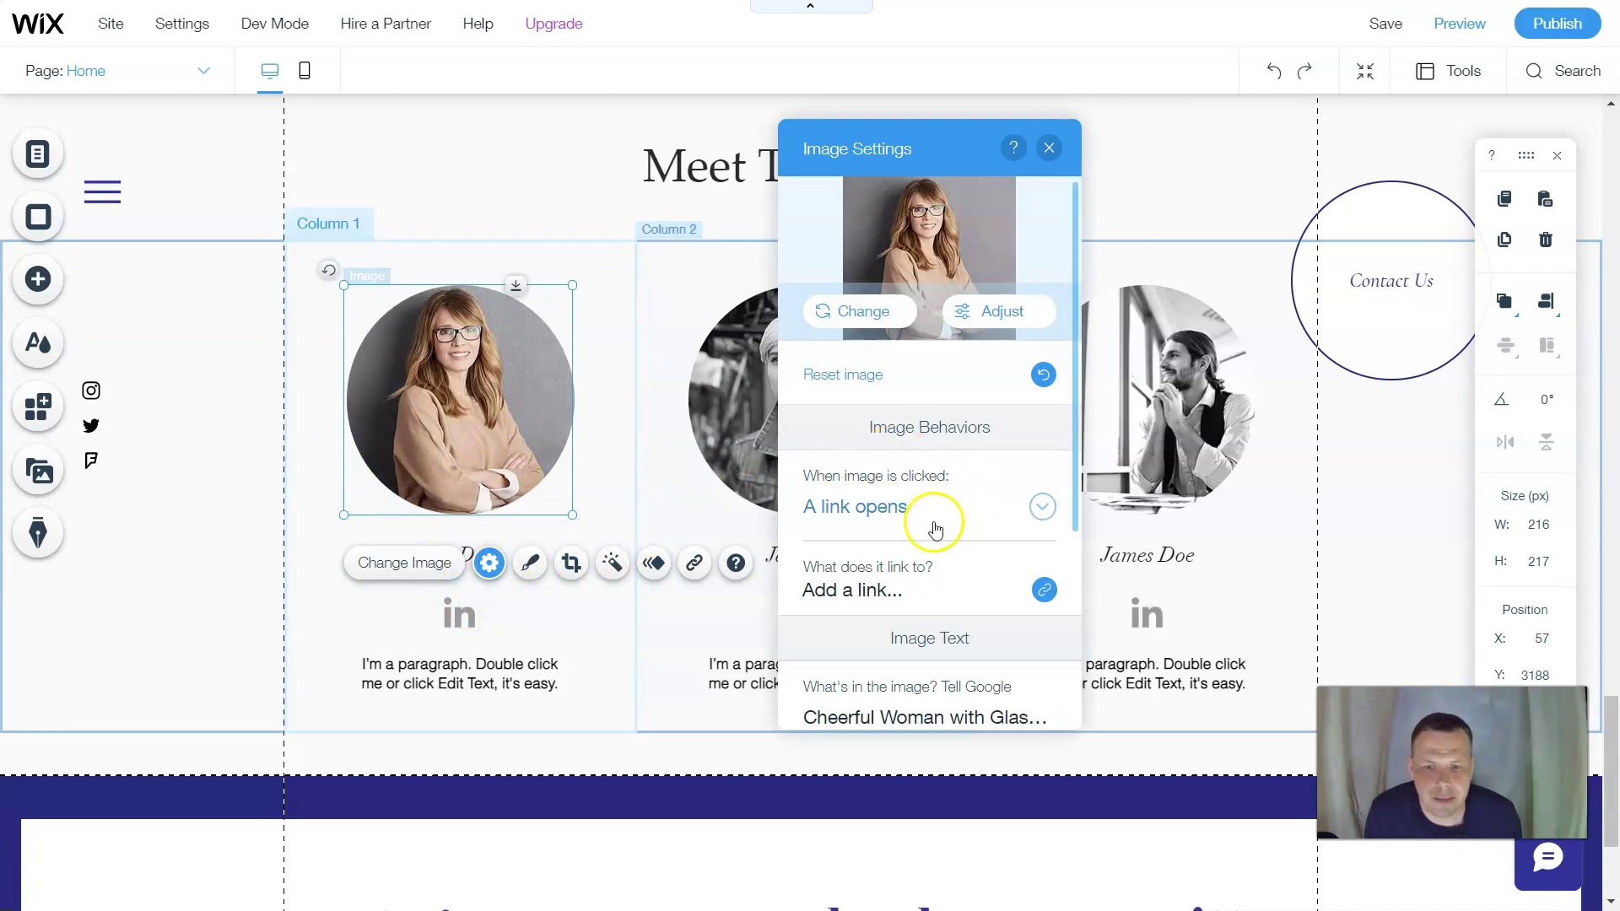
pyautogui.click(1040, 509)
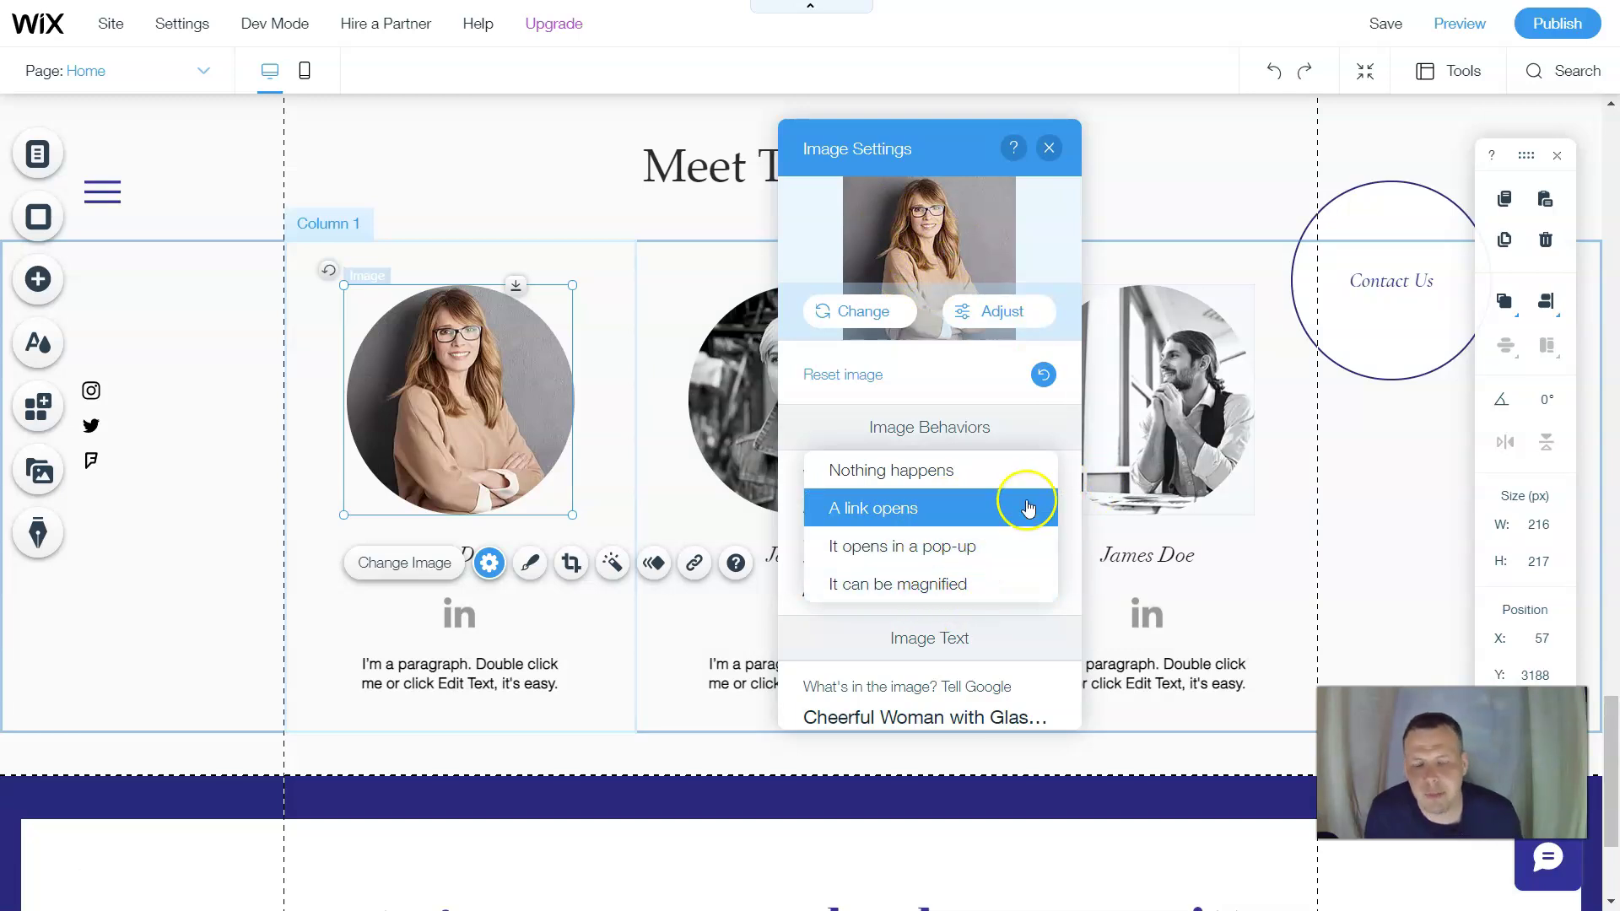
pyautogui.click(897, 593)
# Replace the first team photo's image description for Google with the team member's full name and close the image settings.
pyautogui.scroll(-3, 969, 528)
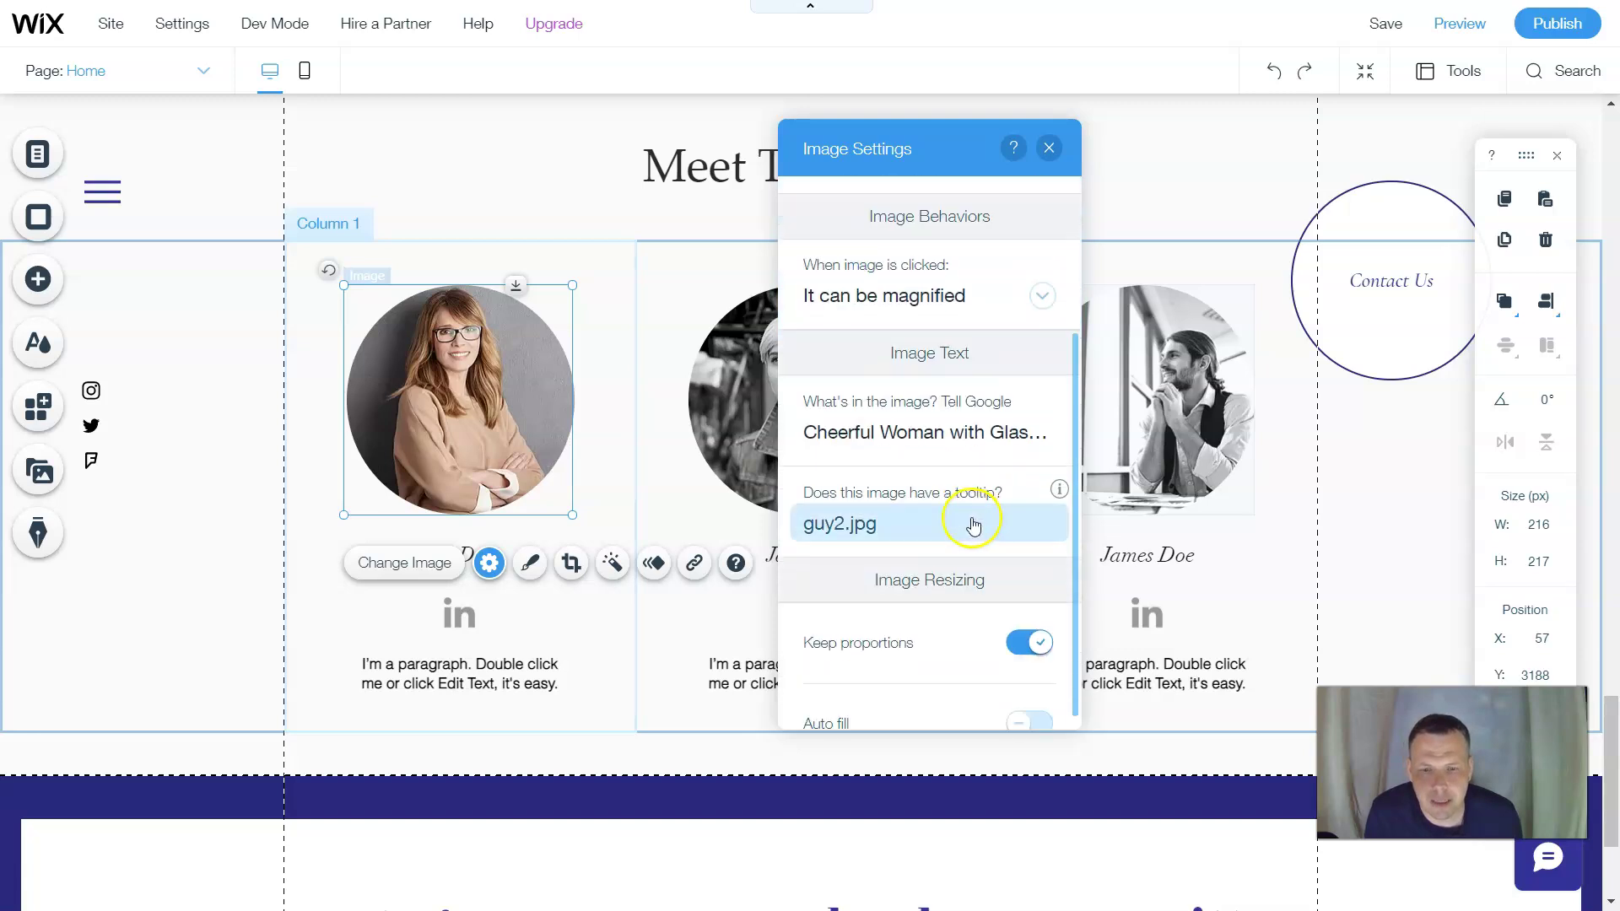
pyautogui.click(984, 441)
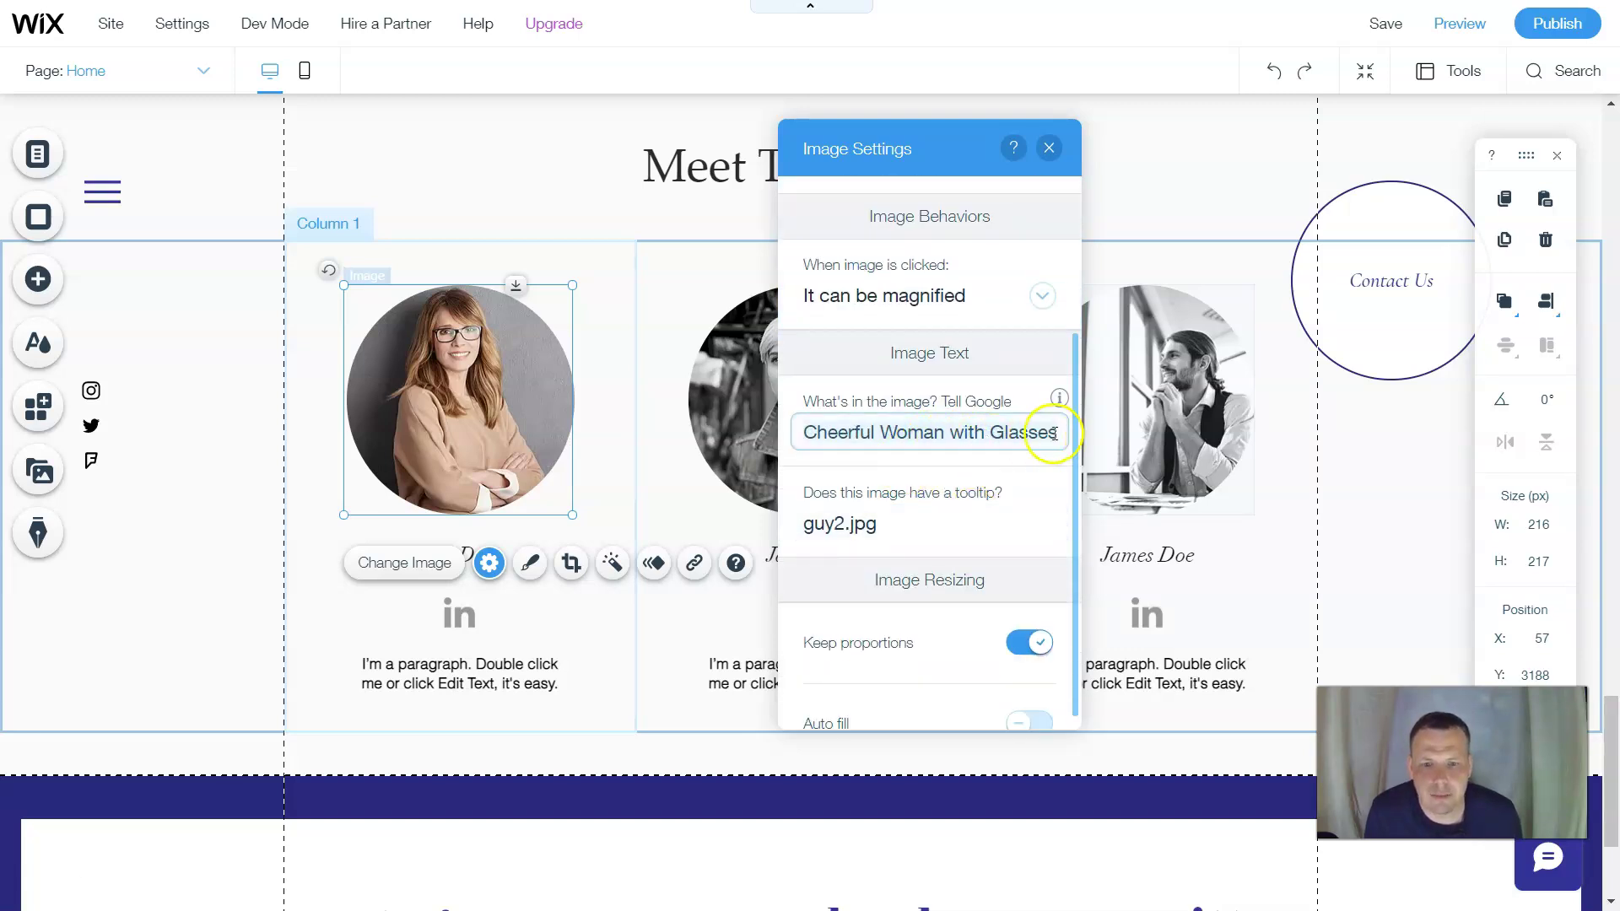
pyautogui.moveTo(1044, 438); pyautogui.dragTo(809, 435)
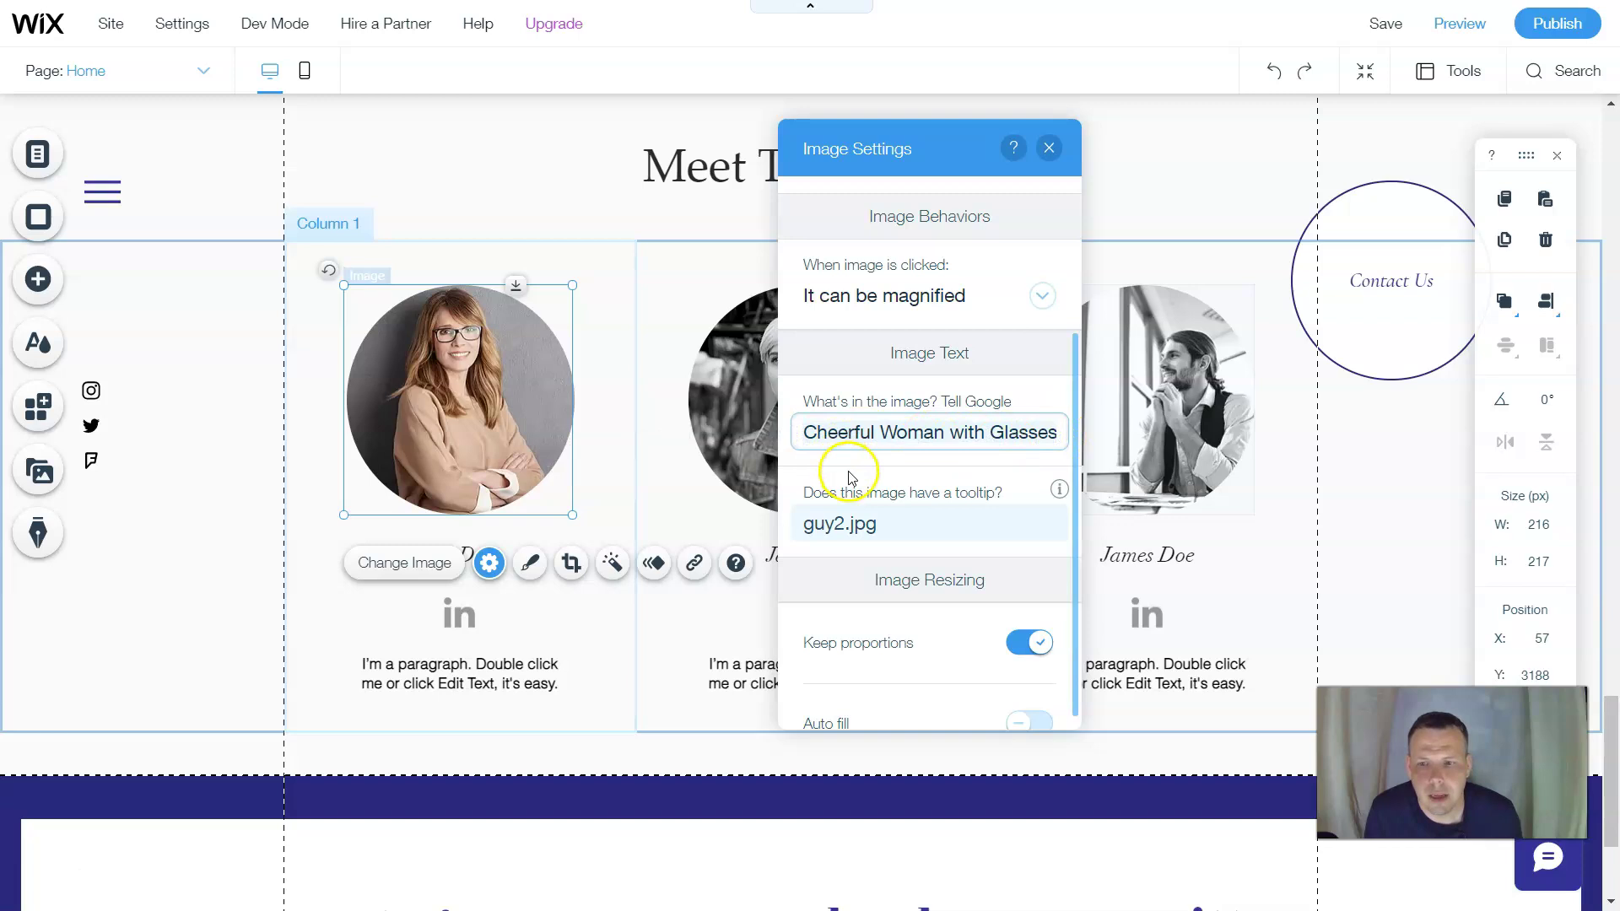
pyautogui.doubleClick(971, 439)
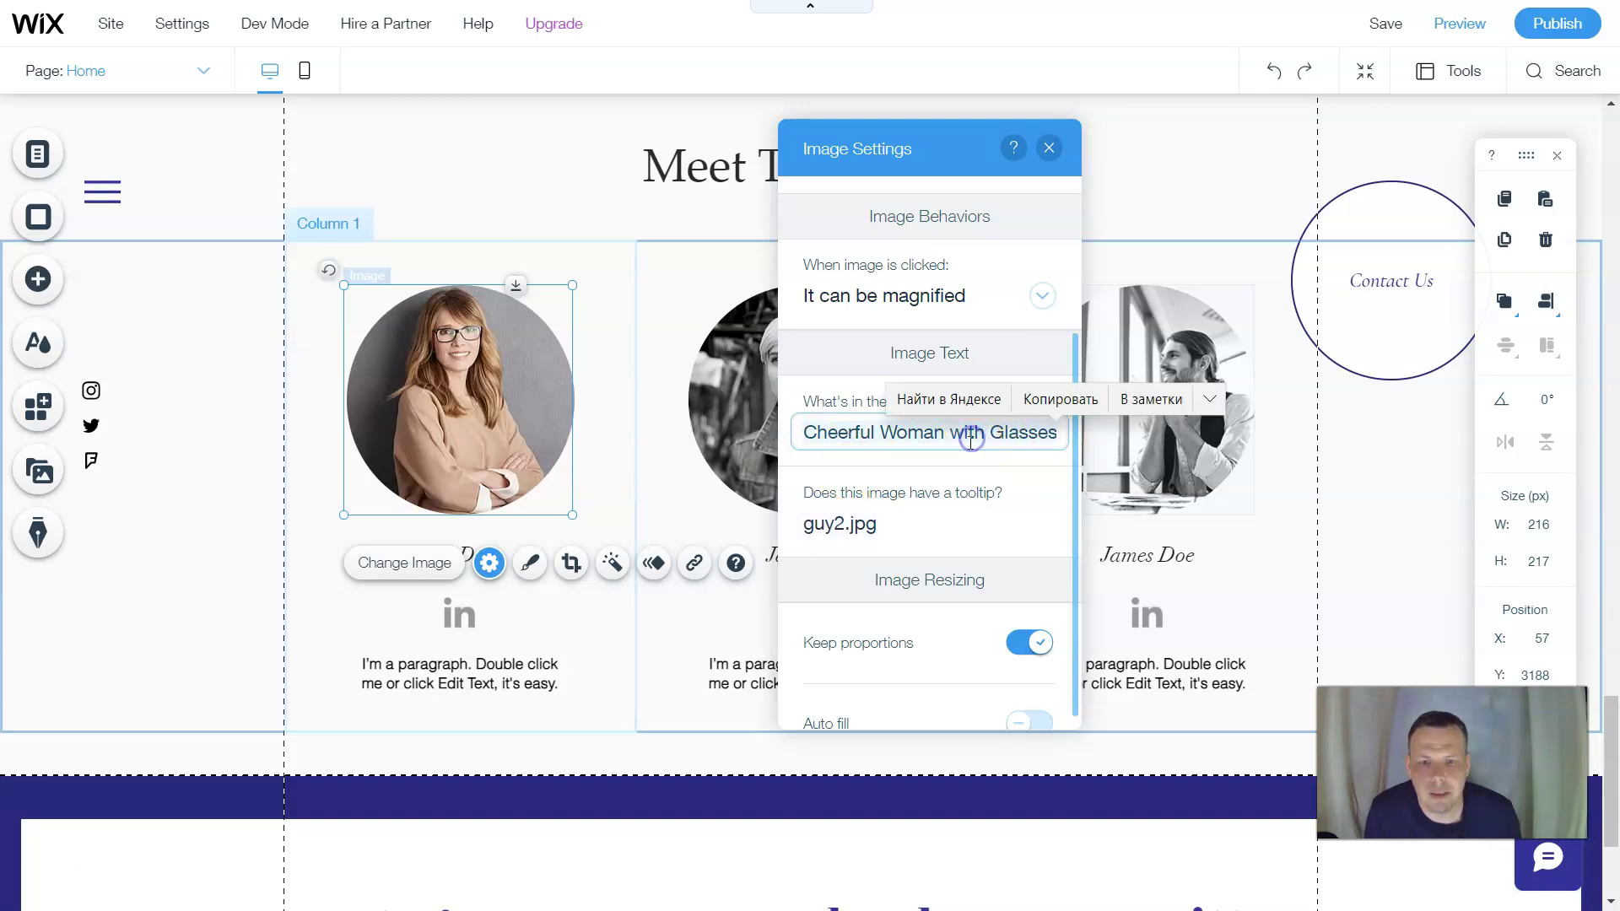
pyautogui.doubleClick(1043, 435)
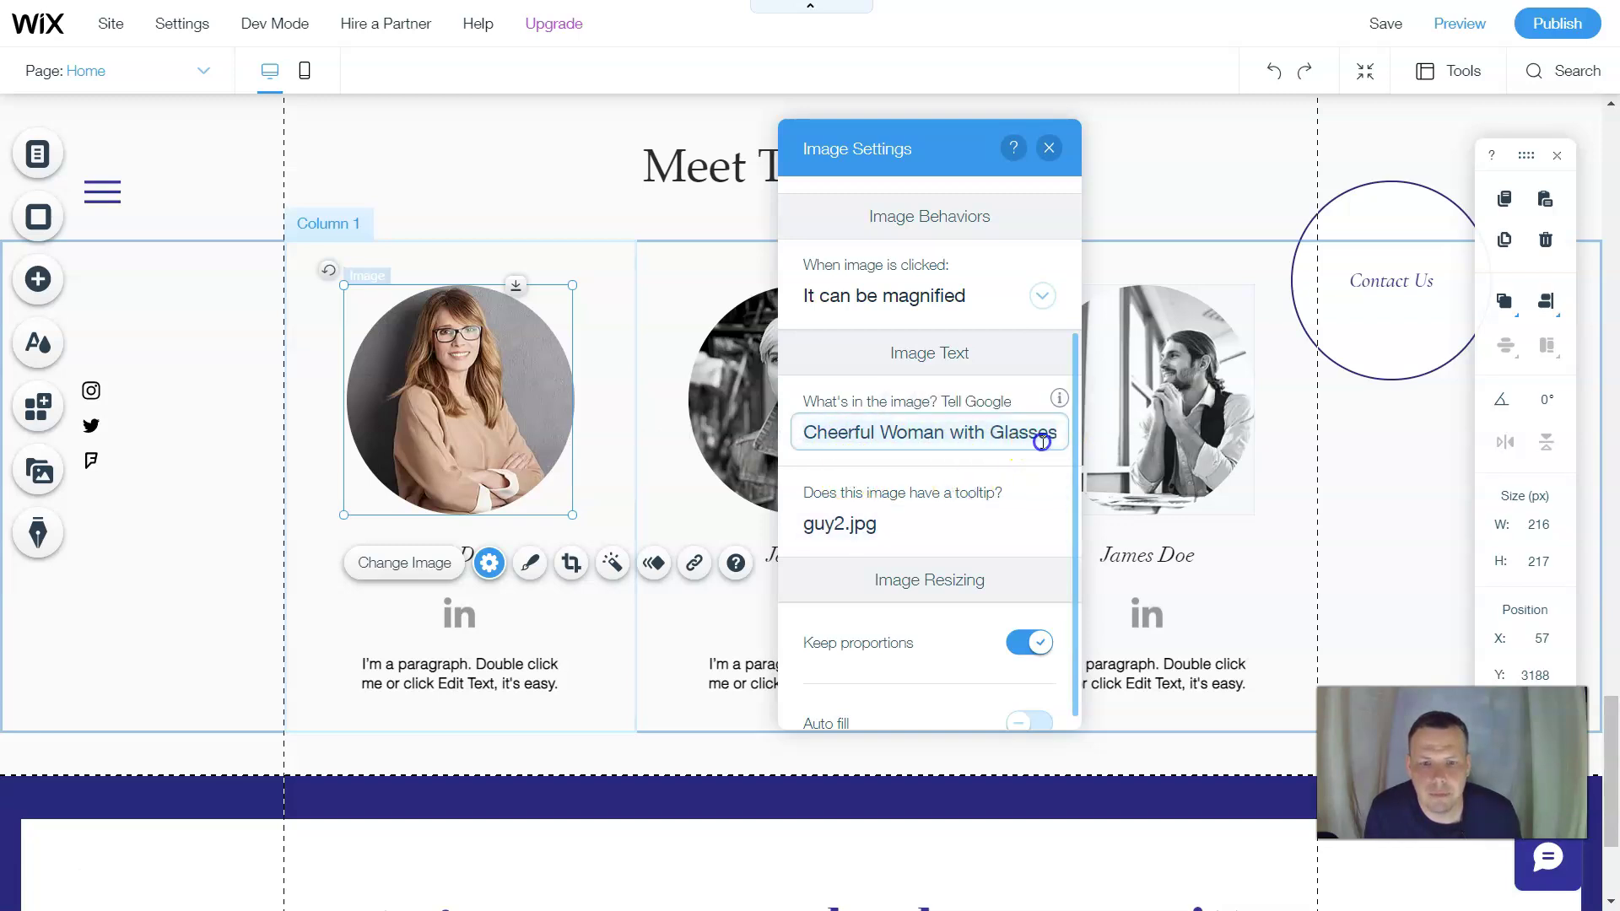
pyautogui.click(1043, 438)
pyautogui.click(920, 502)
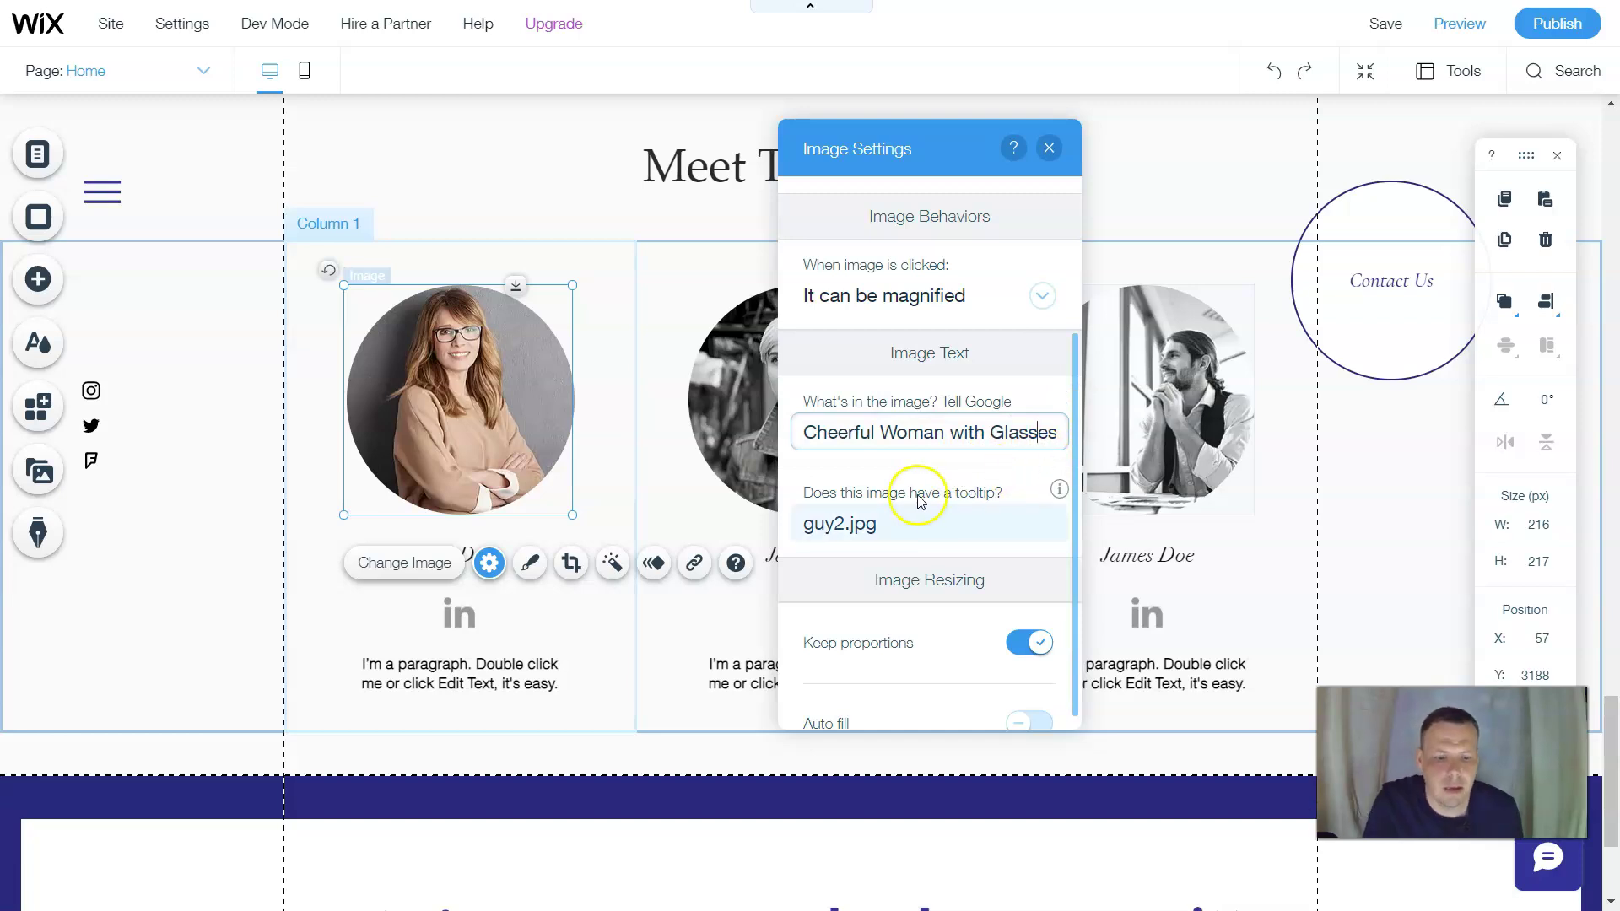
pyautogui.press('BackSpace')
pyautogui.press('BackSpace')
pyautogui.press('BackSpace')
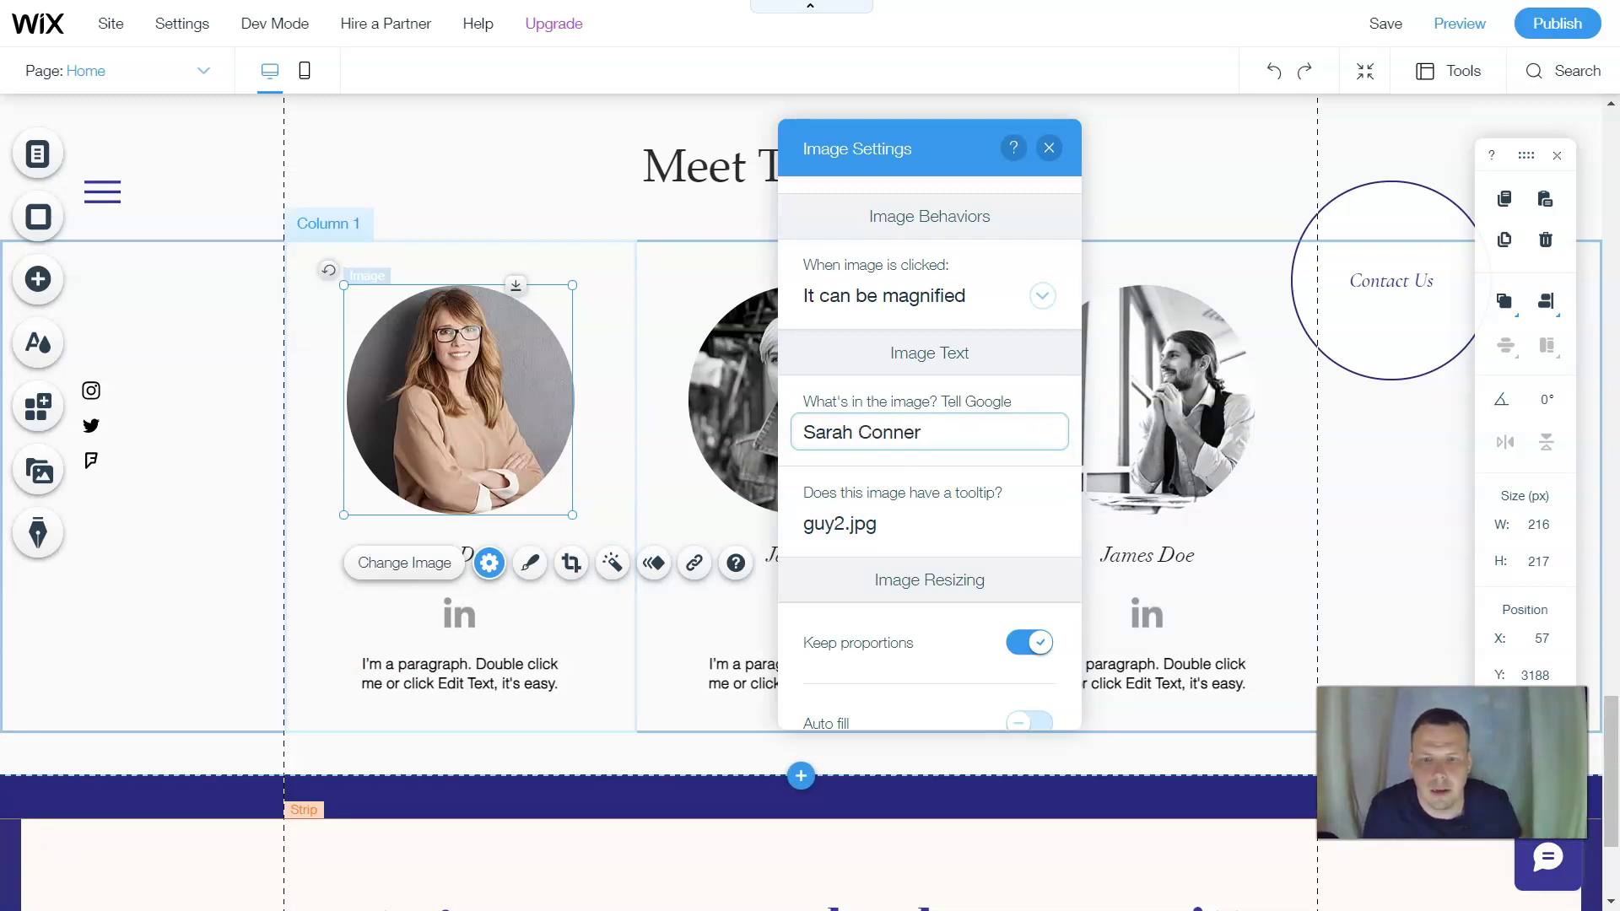
pyautogui.click(954, 535)
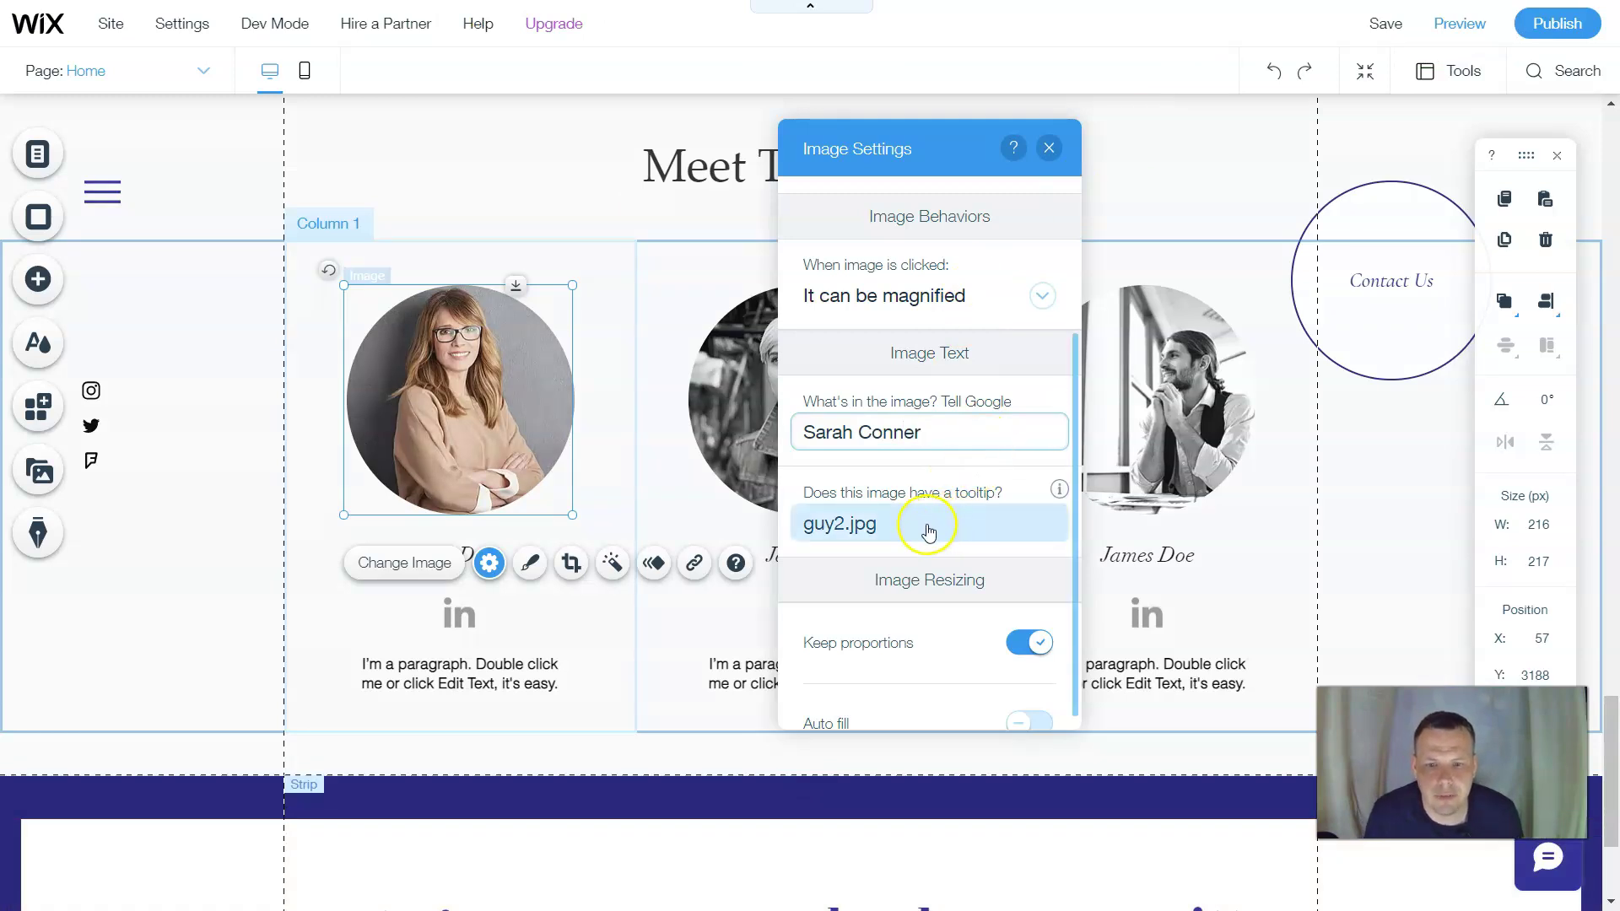
pyautogui.click(1036, 436)
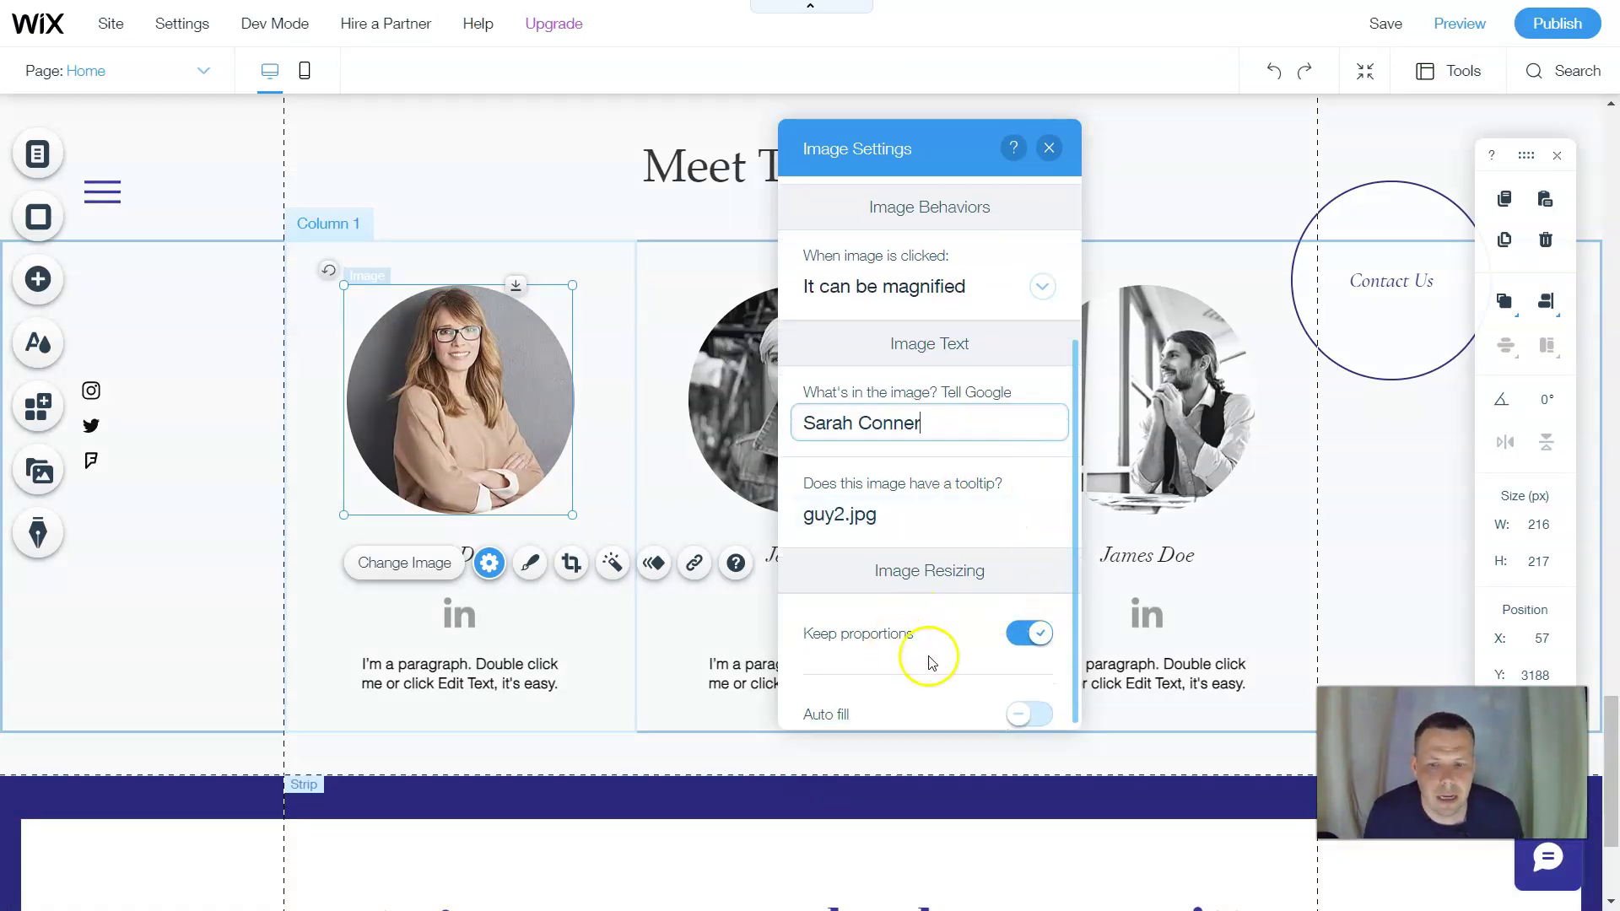
pyautogui.click(1060, 160)
# Replace the first team member's placeholder name below the photo with the team member's full name.
pyautogui.click(601, 607)
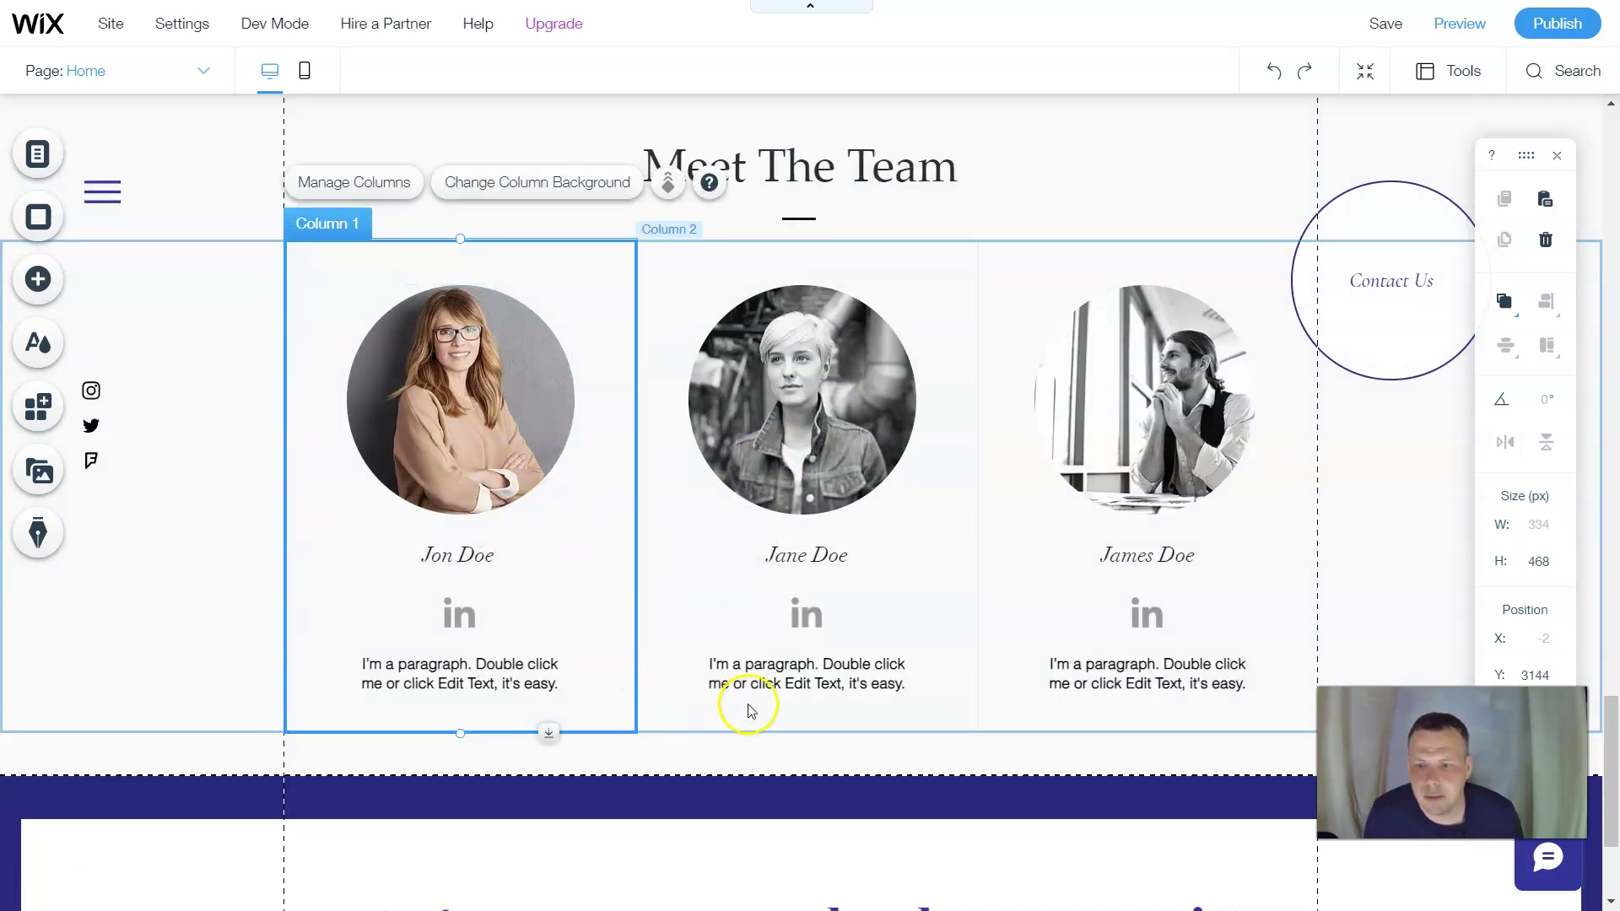
pyautogui.click(466, 555)
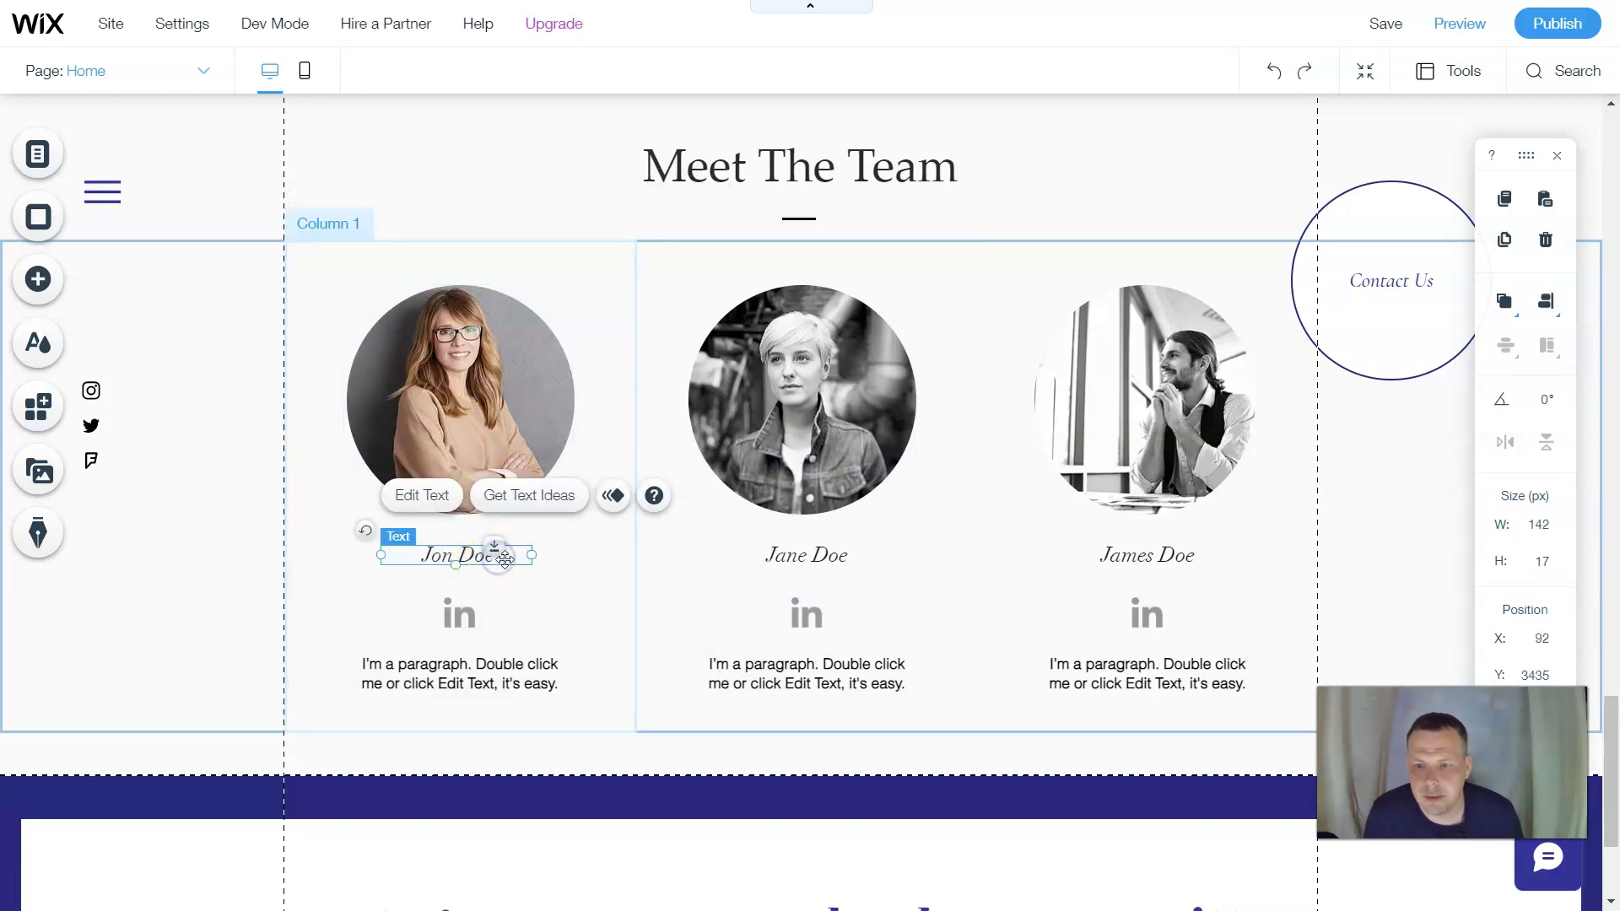
pyautogui.doubleClick(512, 552)
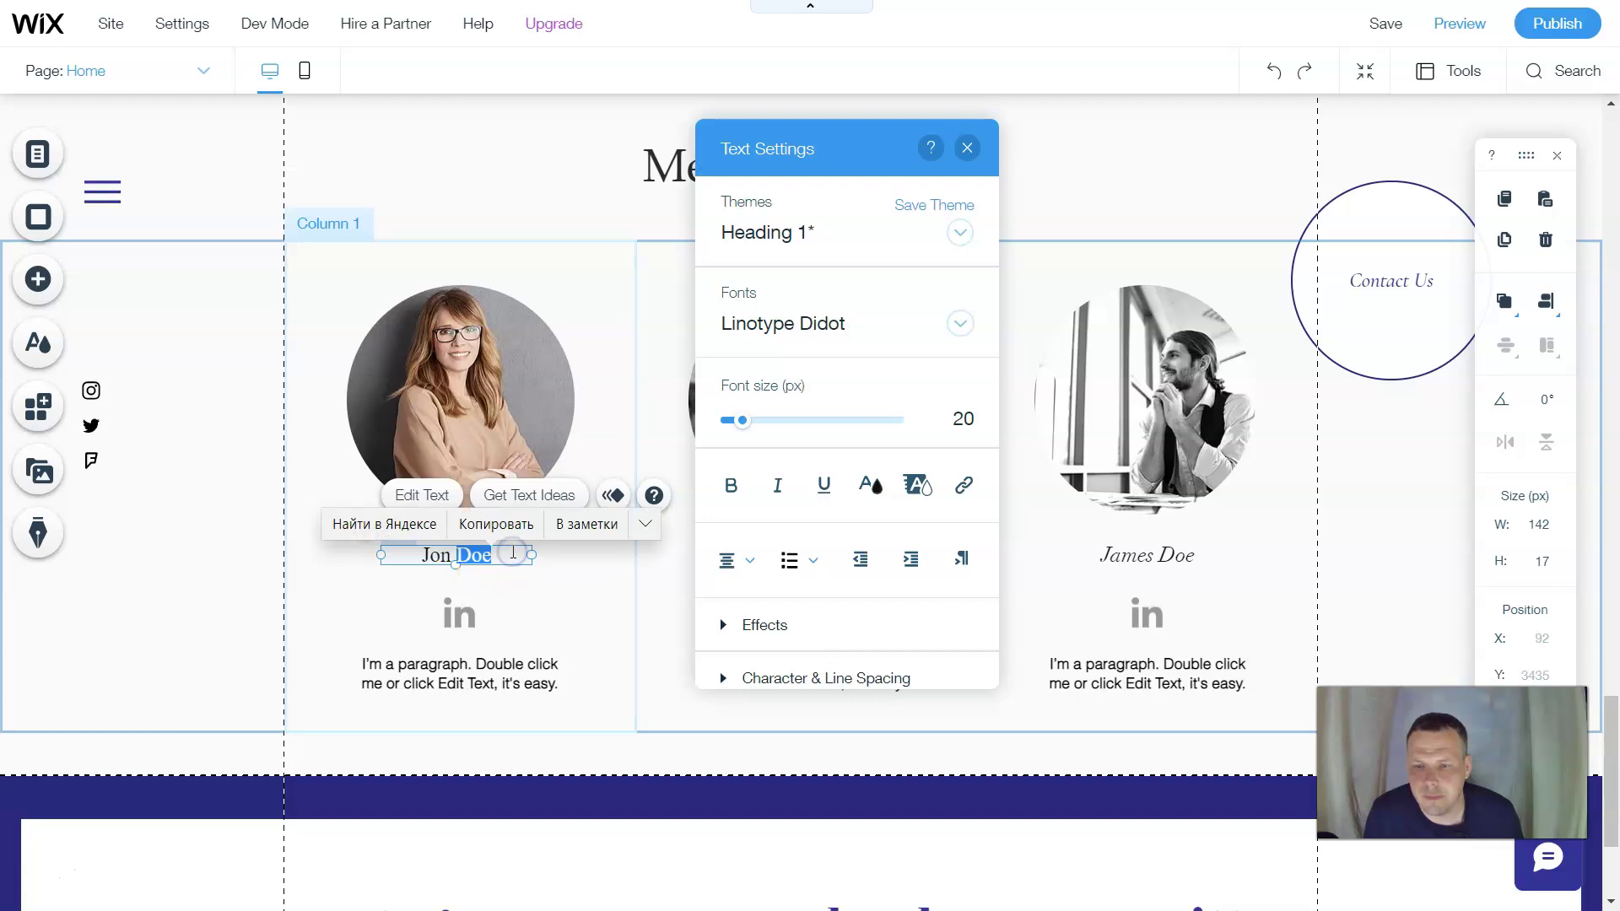
pyautogui.press('BackSpace')
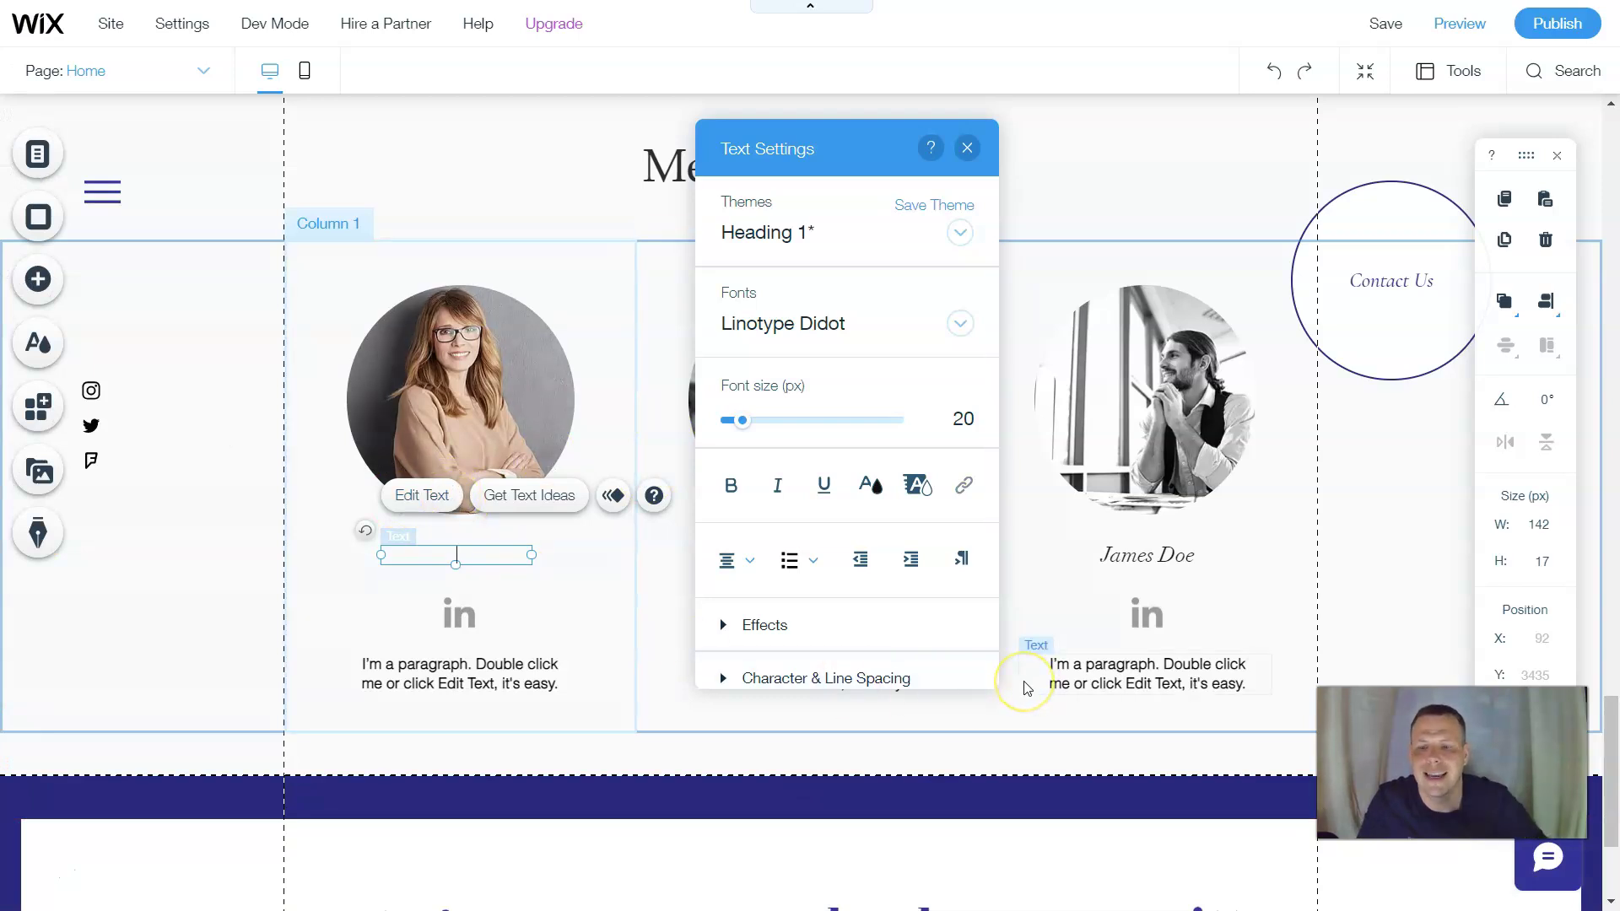
pyautogui.write('Sarah')
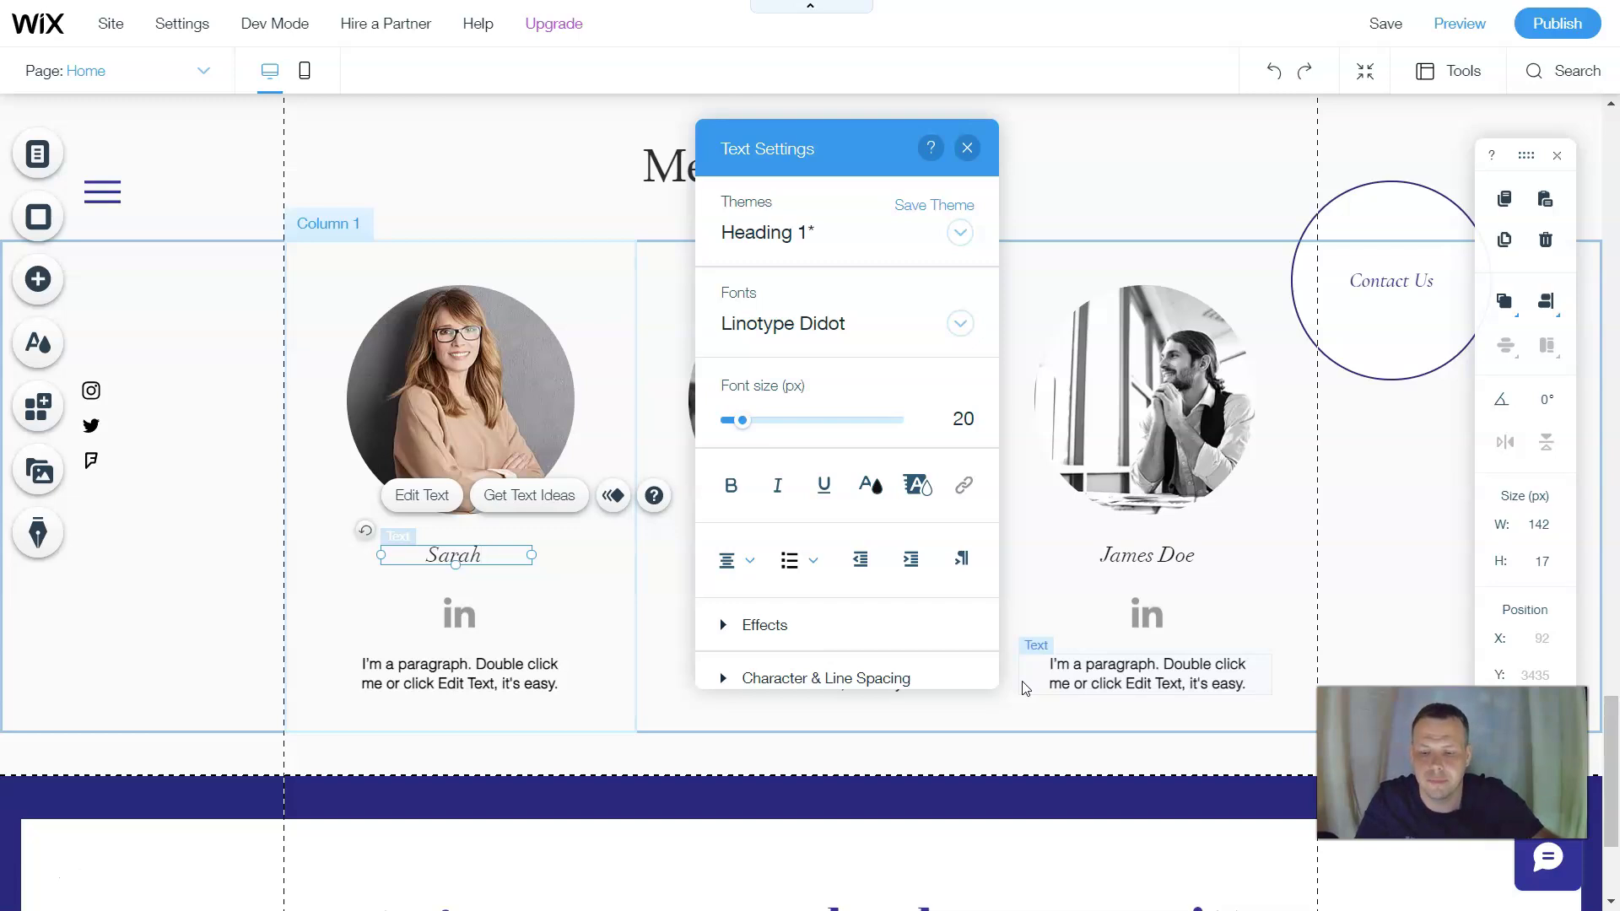
pyautogui.write(' Connor')
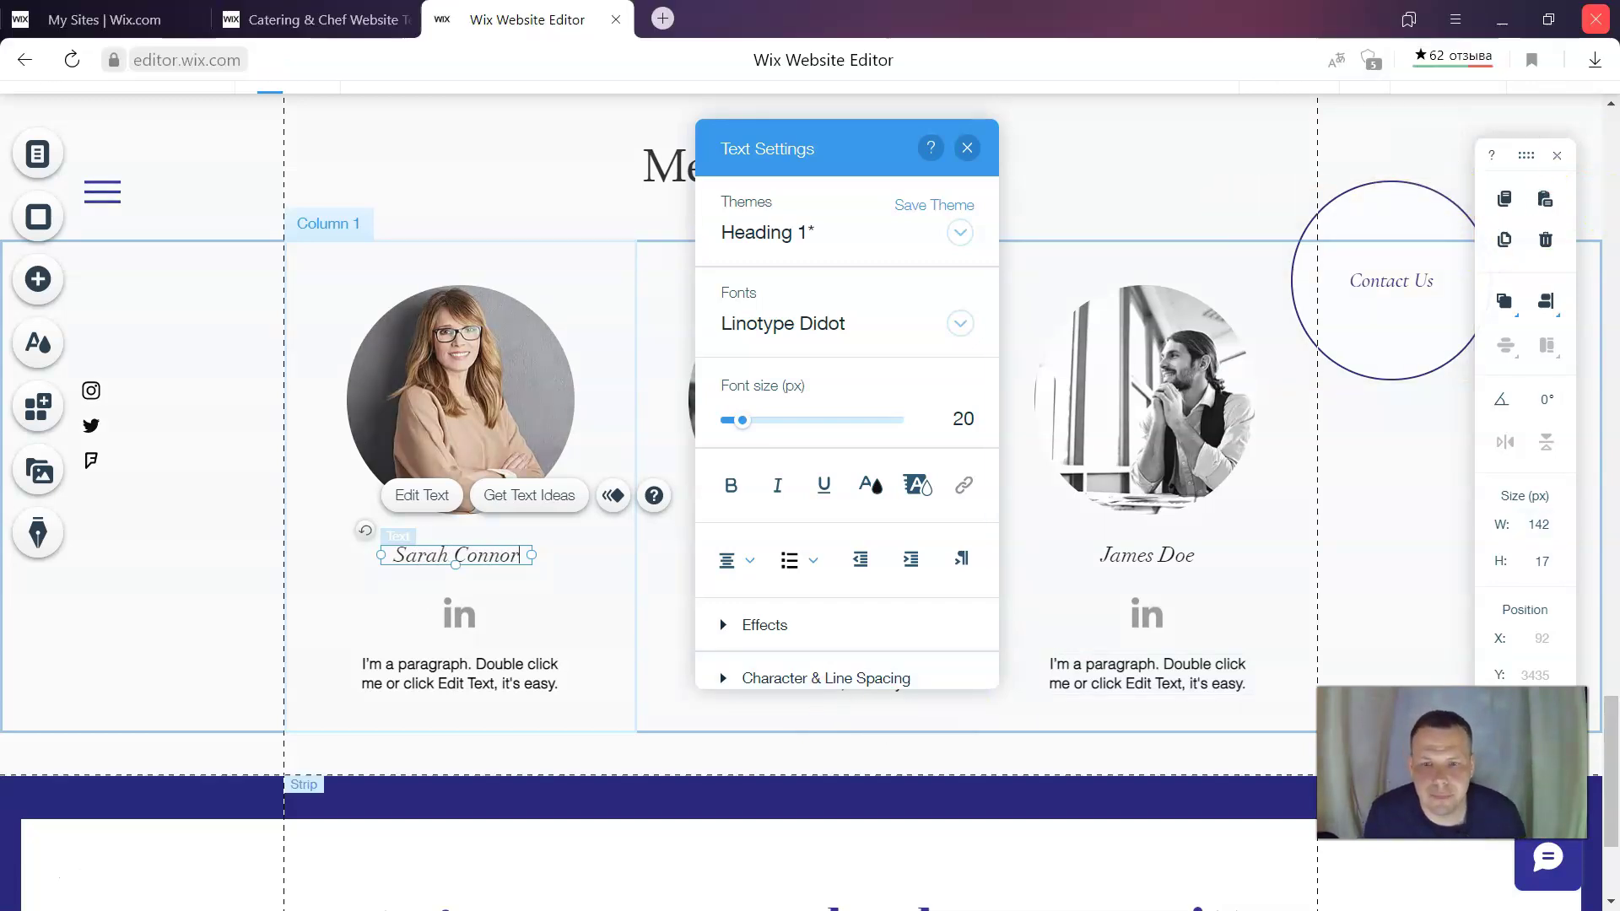
# Set the first team member's name to the Lobster font and make it italic.
pyautogui.click(519, 558)
pyautogui.moveTo(520, 558); pyautogui.dragTo(391, 557)
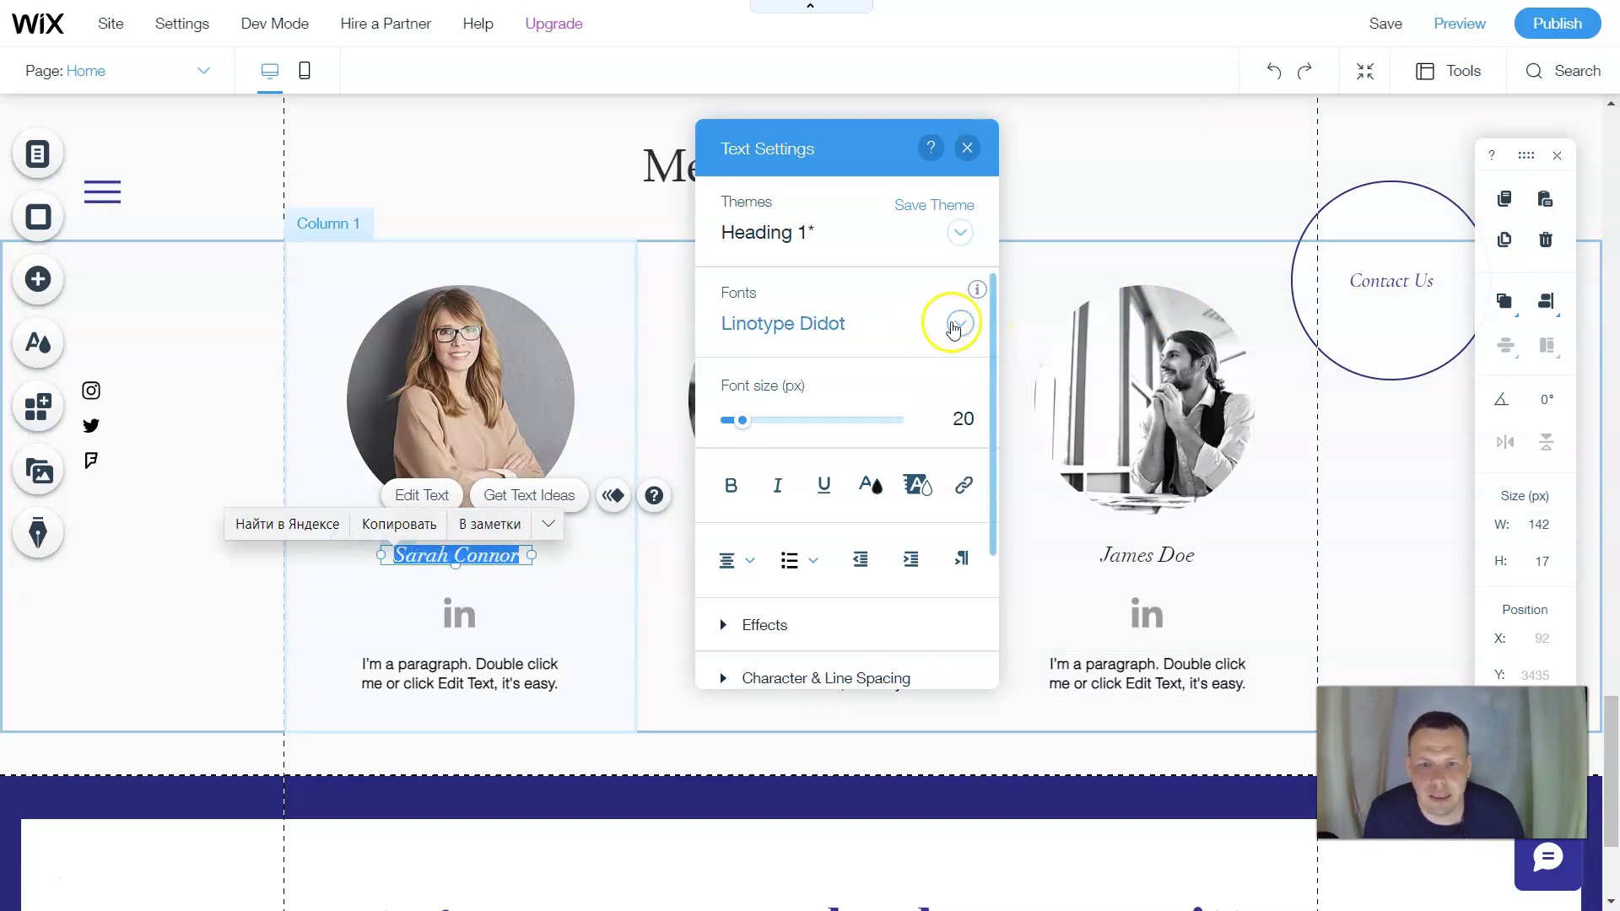
pyautogui.click(961, 325)
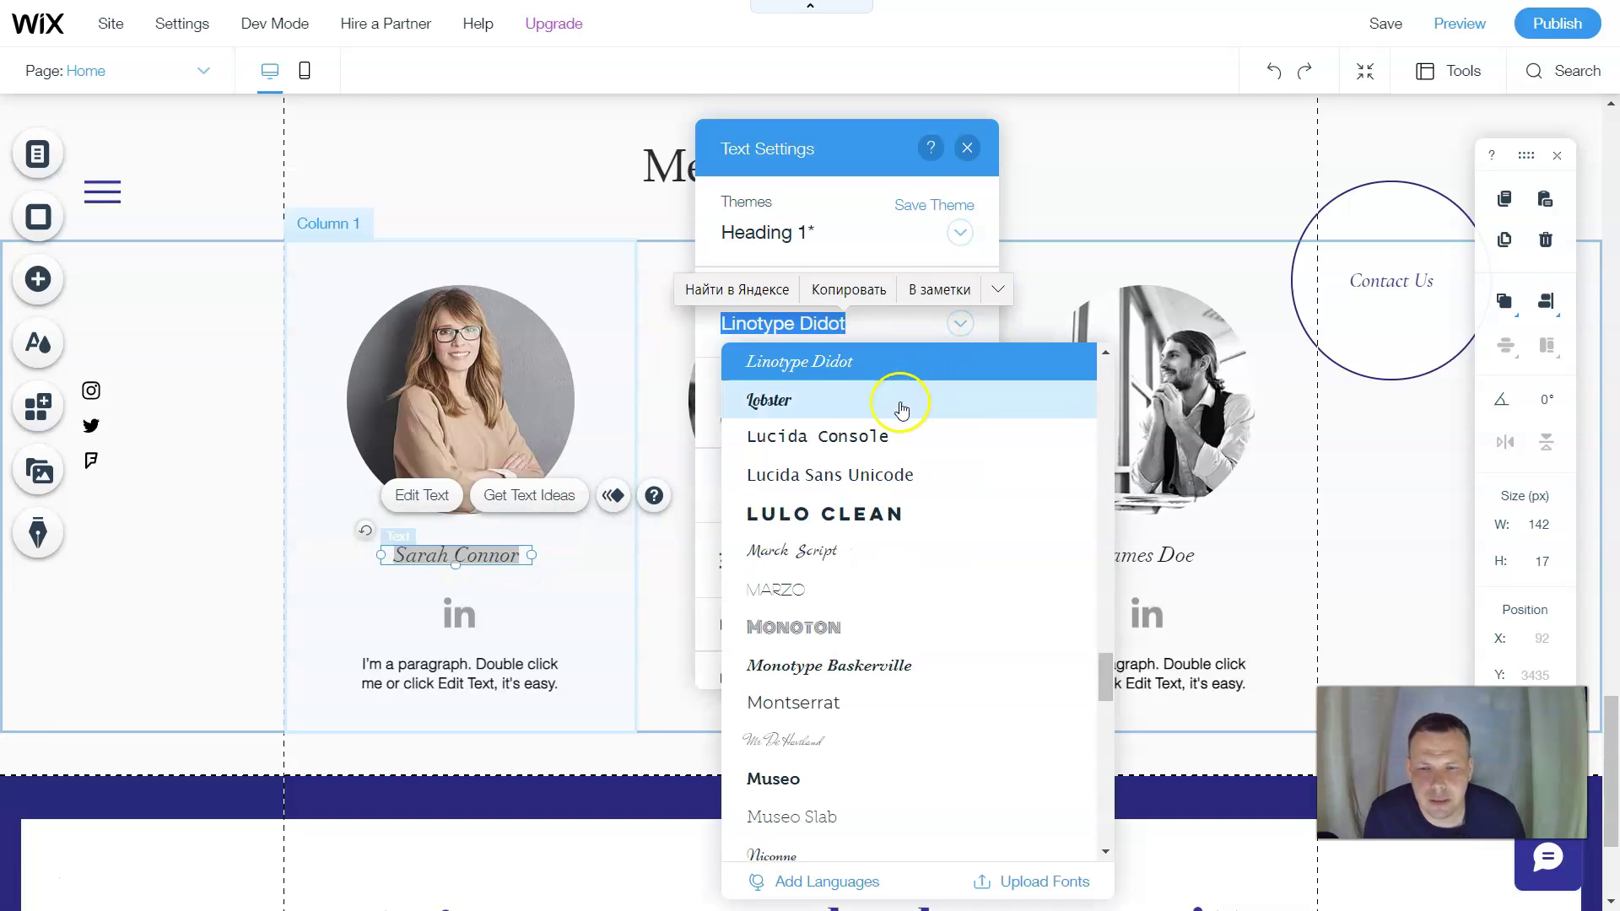
pyautogui.click(855, 401)
pyautogui.click(780, 488)
# Color the first team member's name with the dark blue theme color #28287D and close the text settings.
pyautogui.scroll(-3, 833, 561)
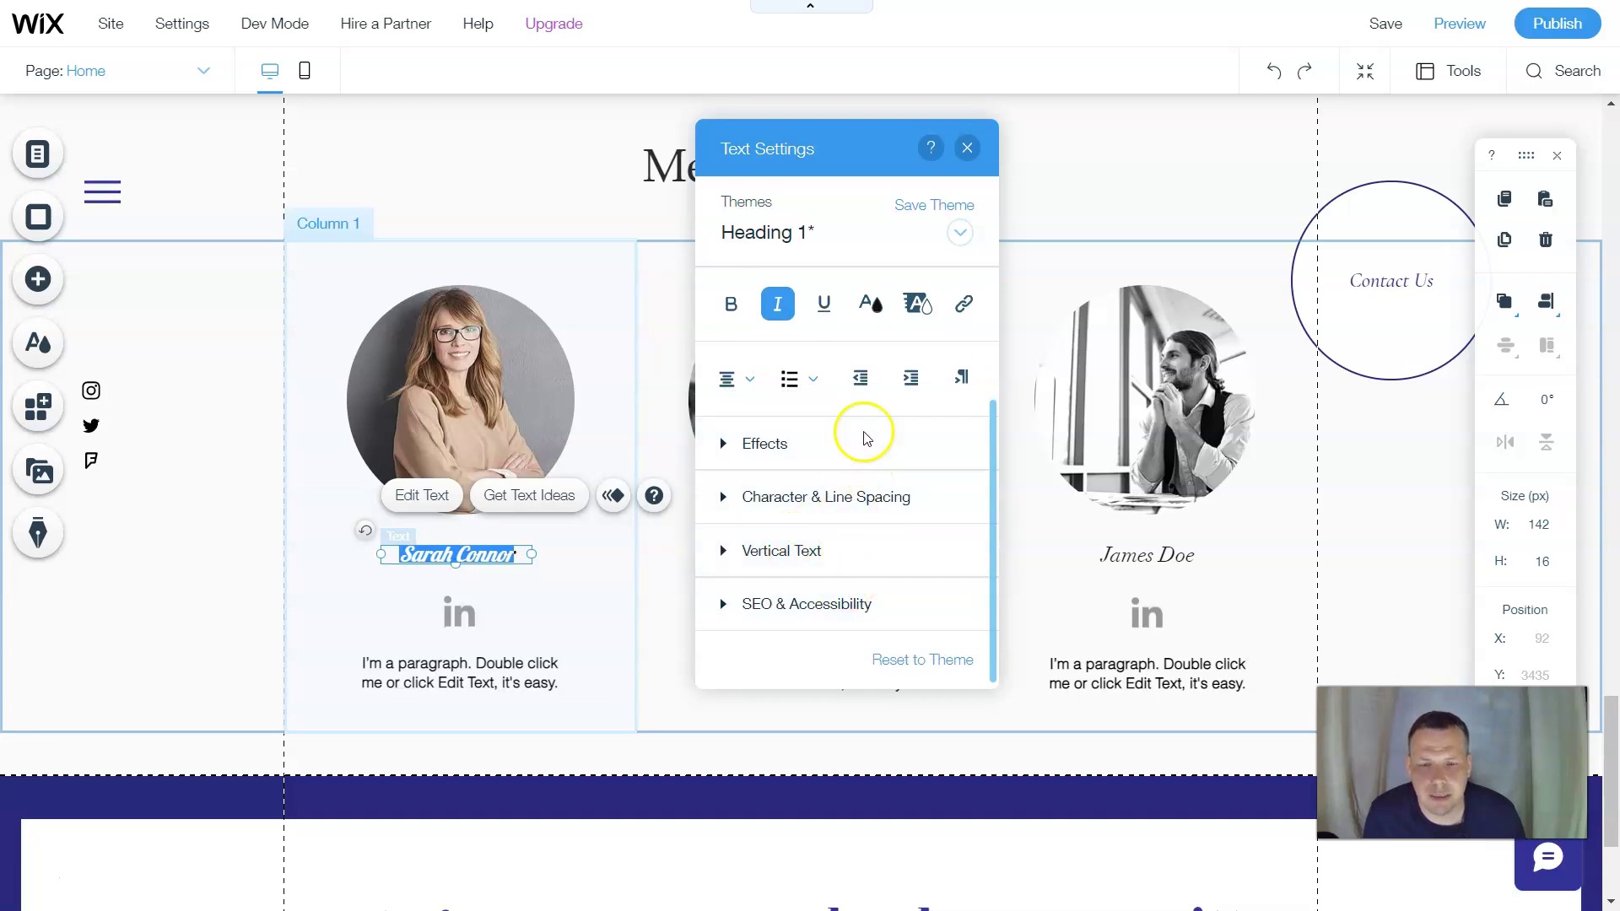
pyautogui.scroll(2, 865, 414)
pyautogui.click(870, 409)
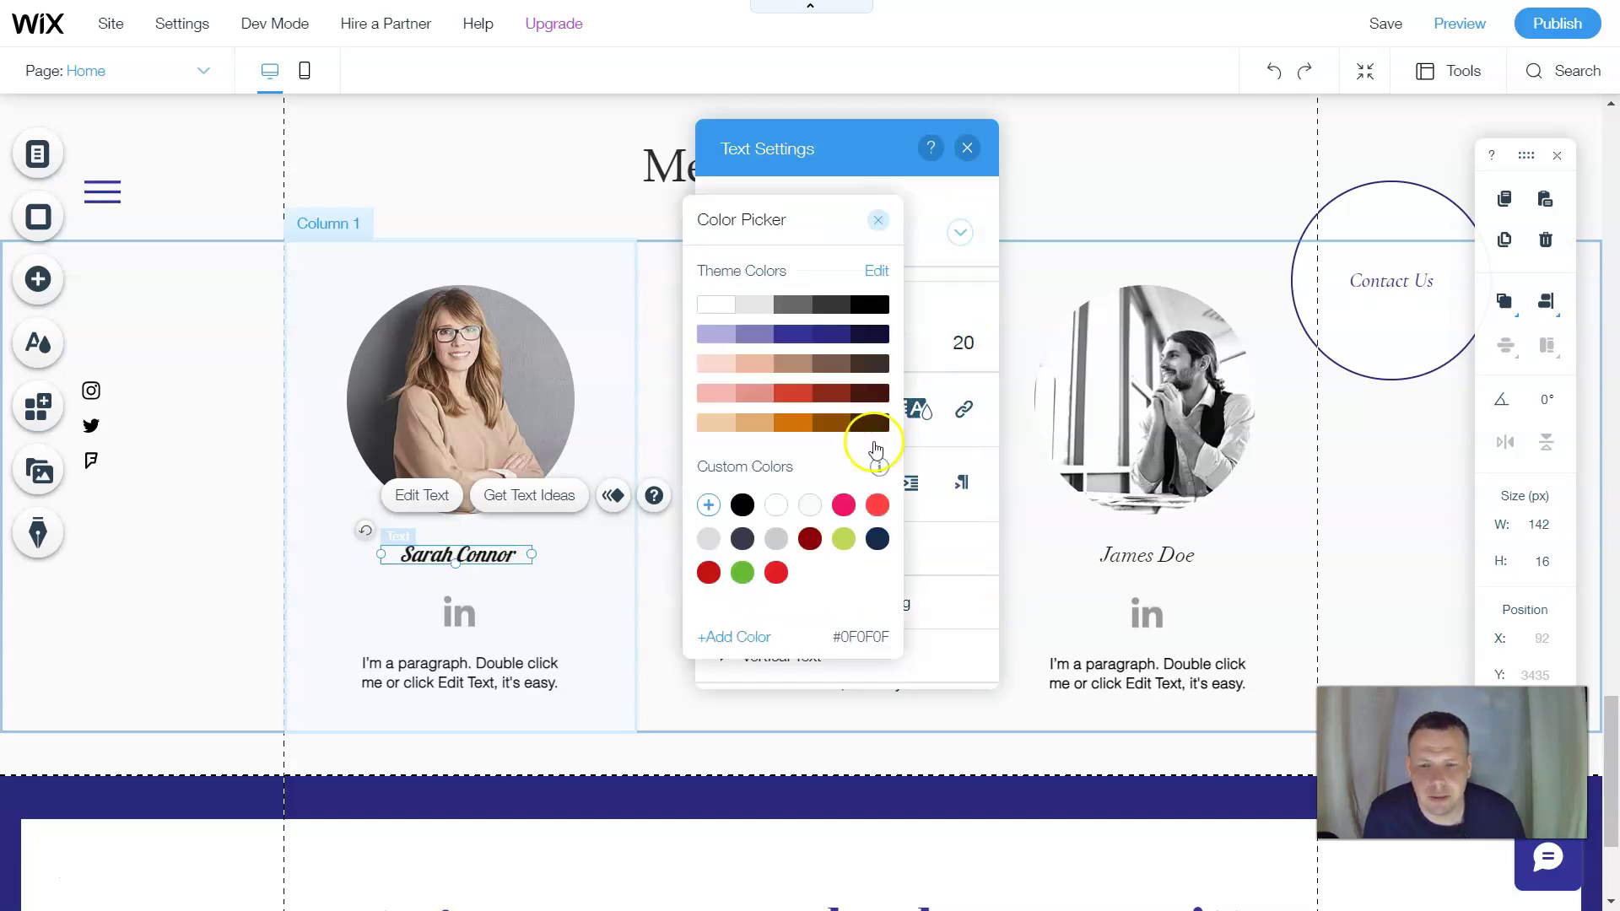
pyautogui.click(836, 338)
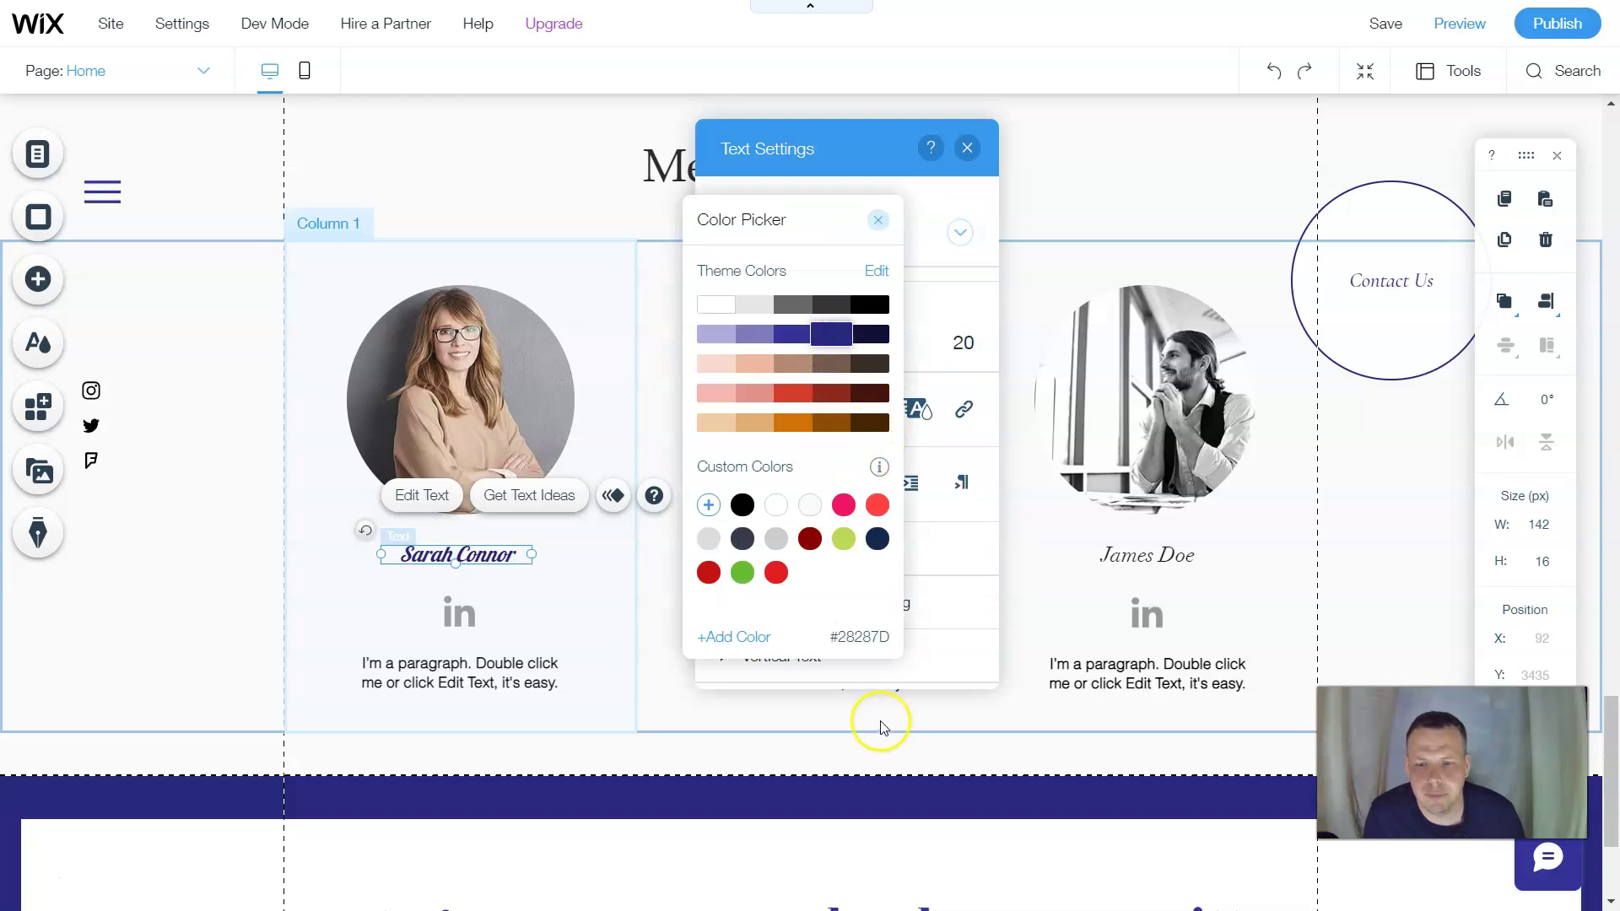
pyautogui.click(767, 754)
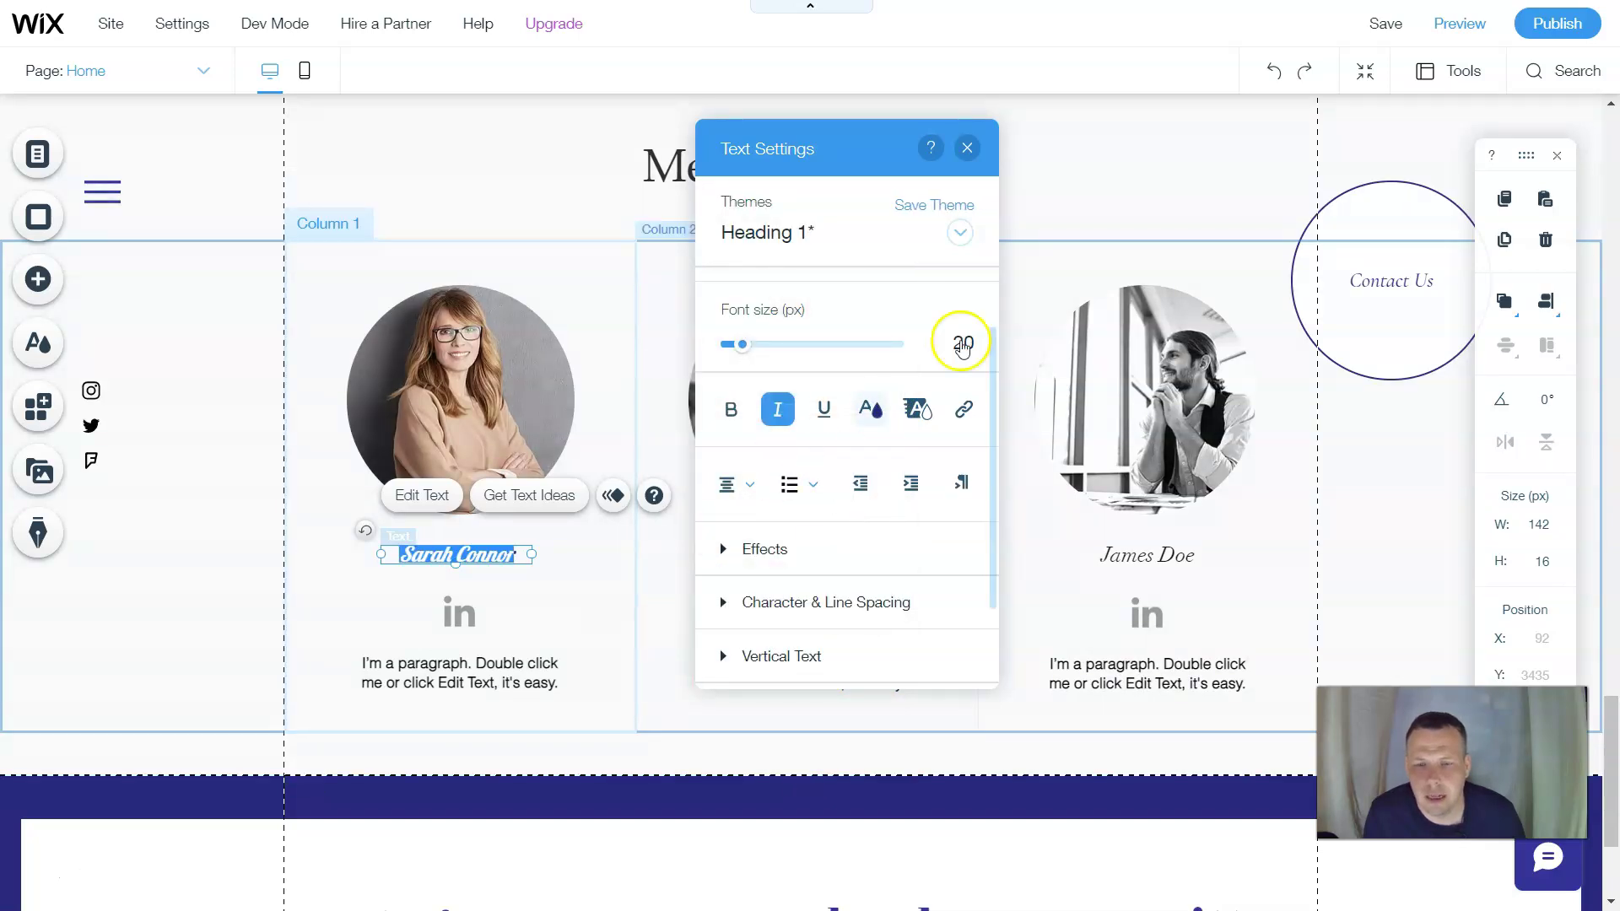
pyautogui.click(968, 149)
pyautogui.click(595, 585)
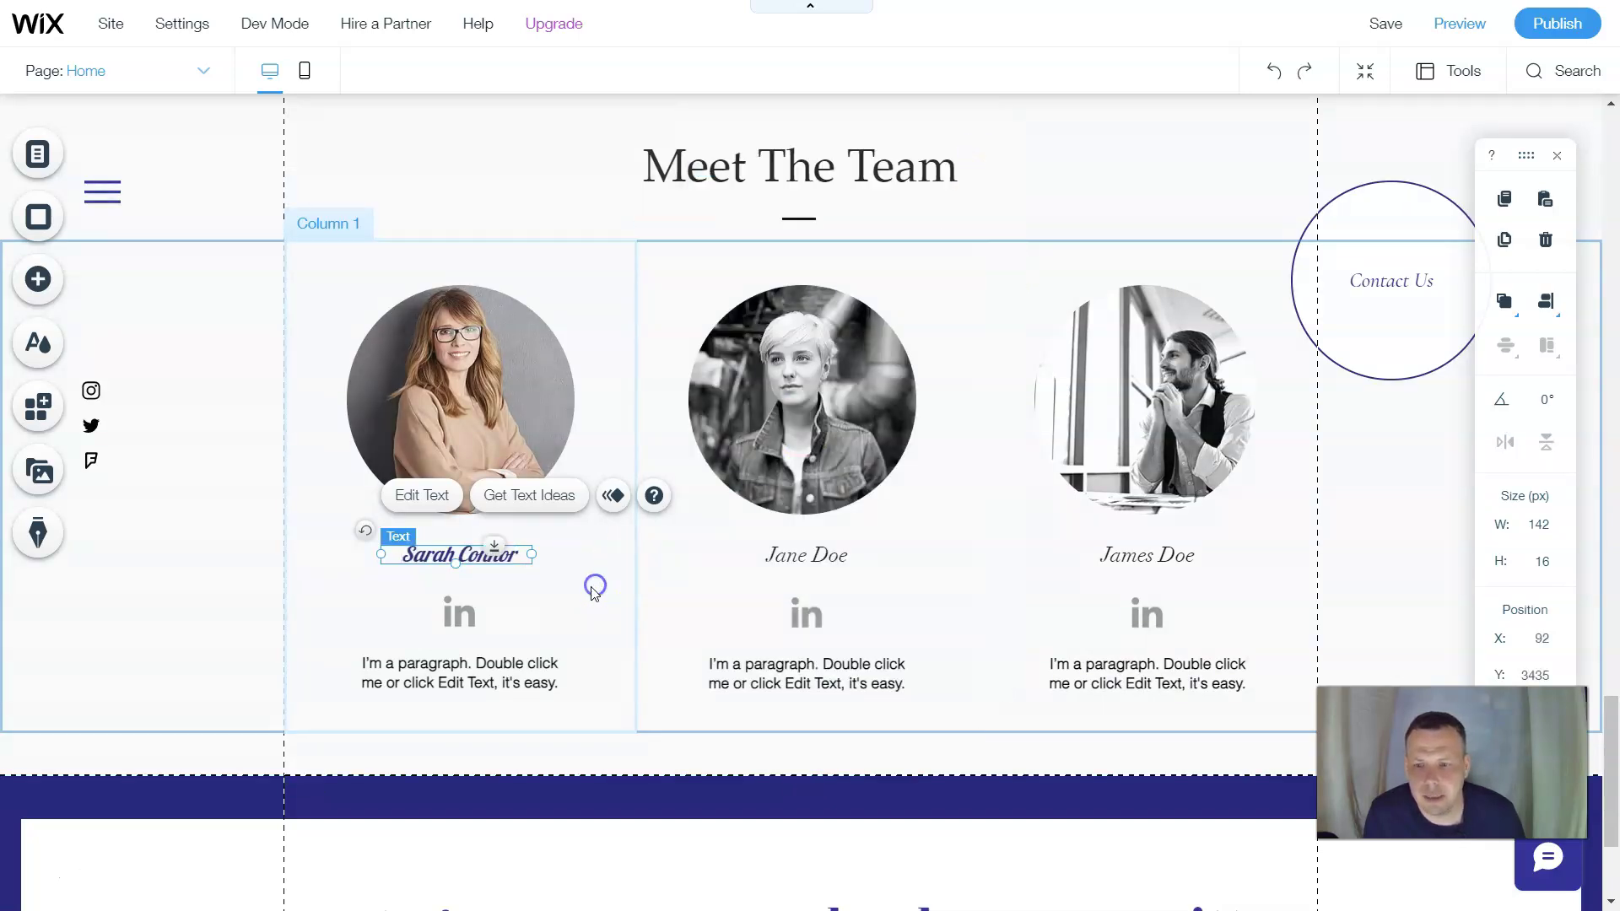
# Replace the placeholder paragraph under the first team member with "Our Best Baker".
pyautogui.click(493, 678)
pyautogui.doubleClick(524, 679)
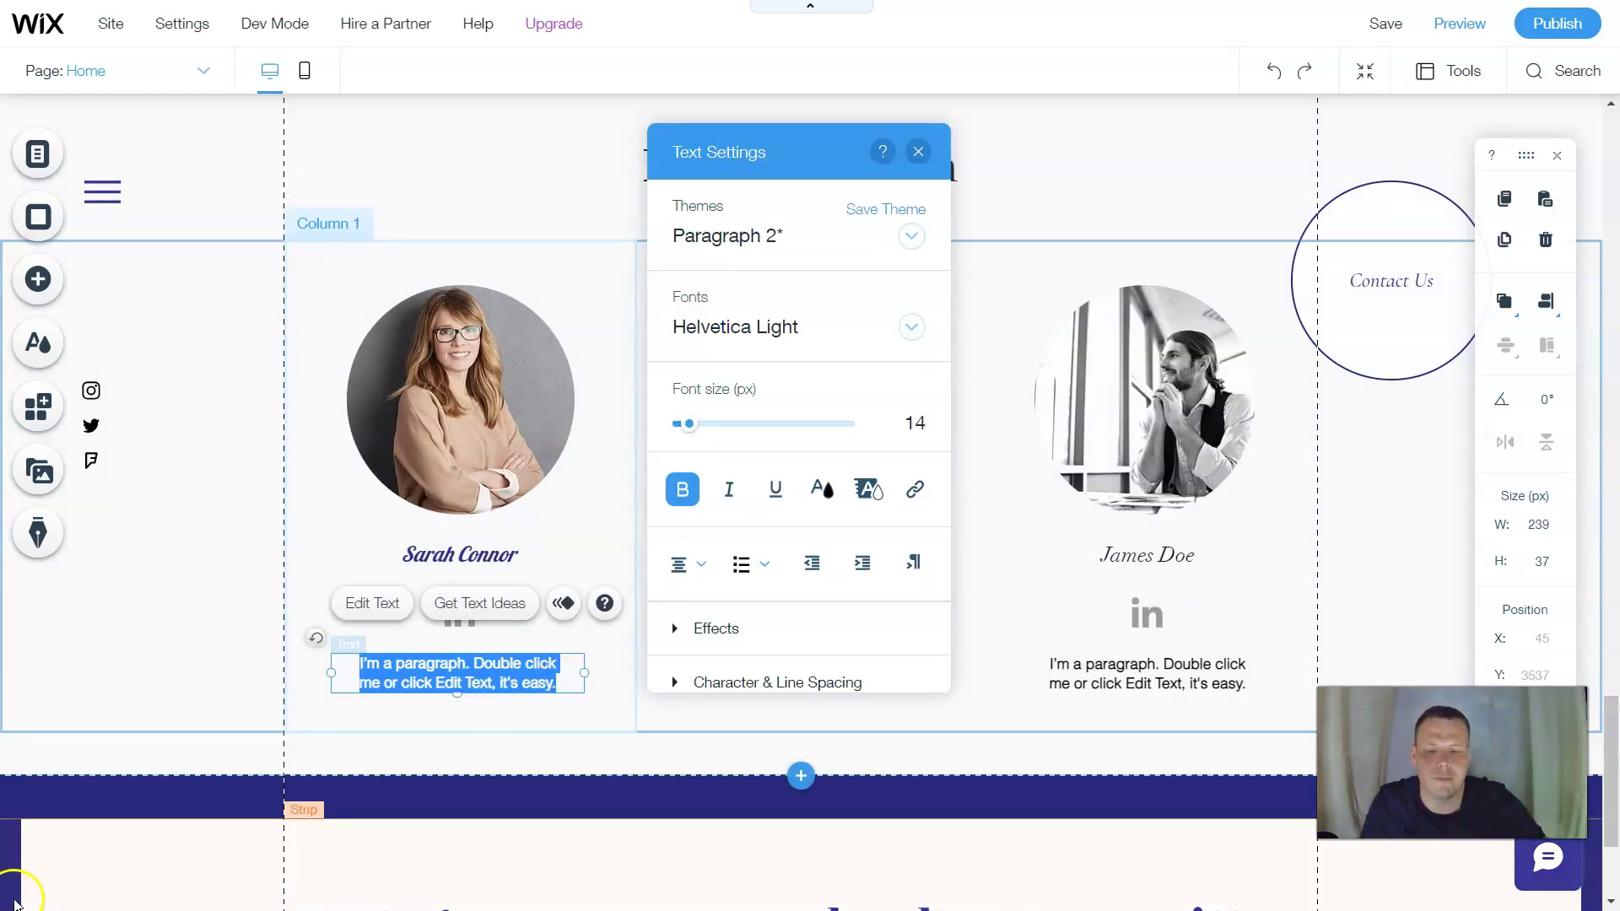
pyautogui.press('BackSpace')
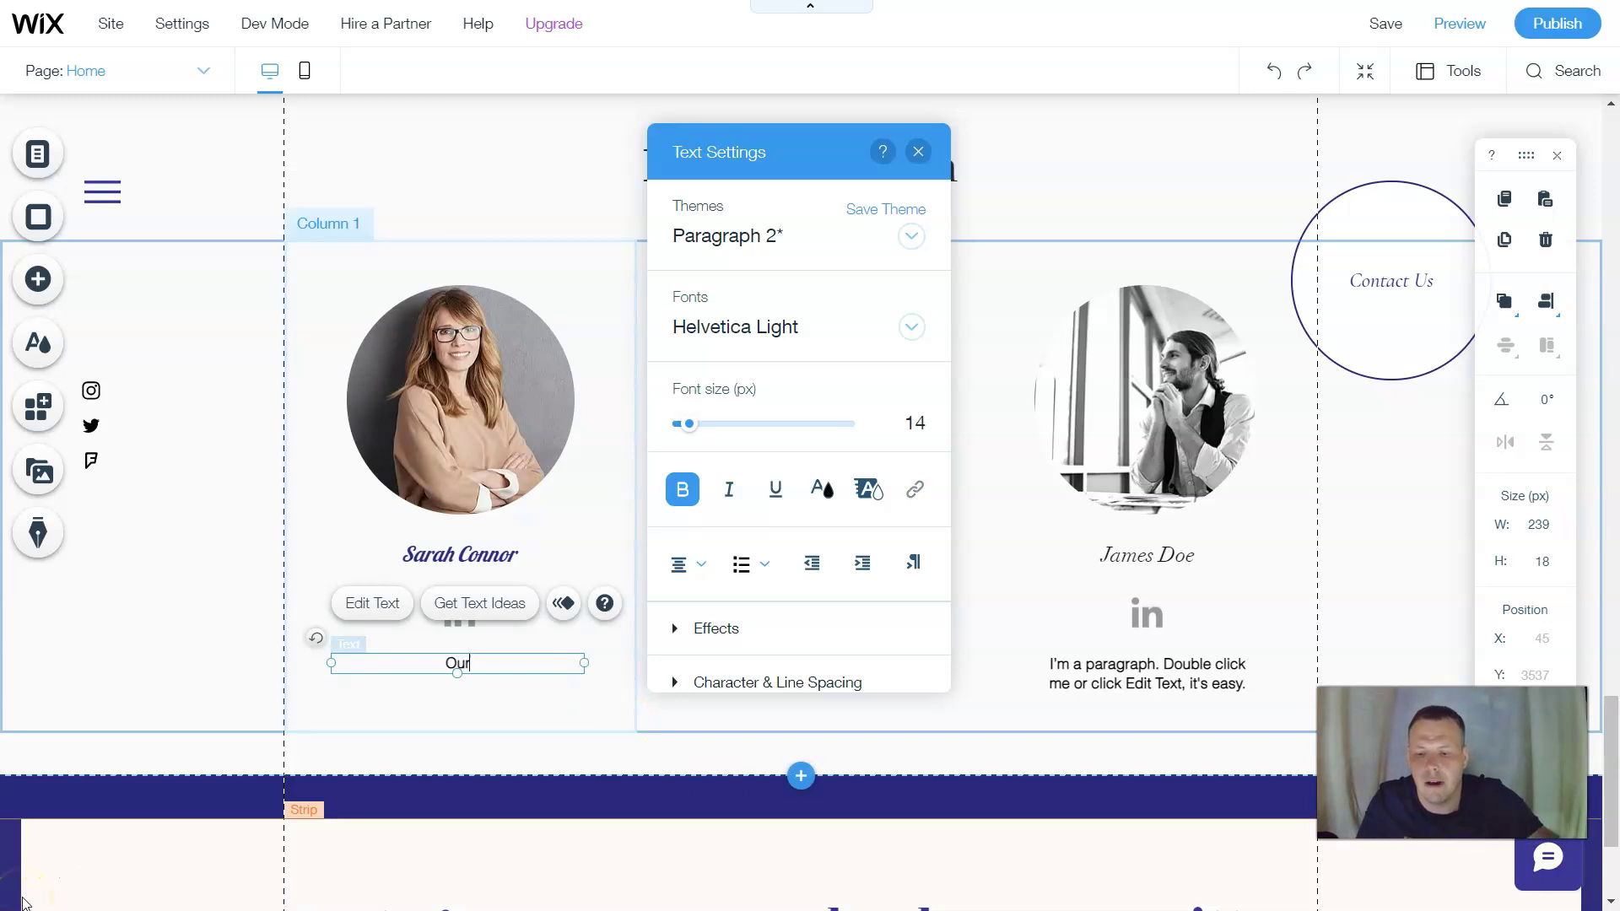
pyautogui.write('Our Best Baker')
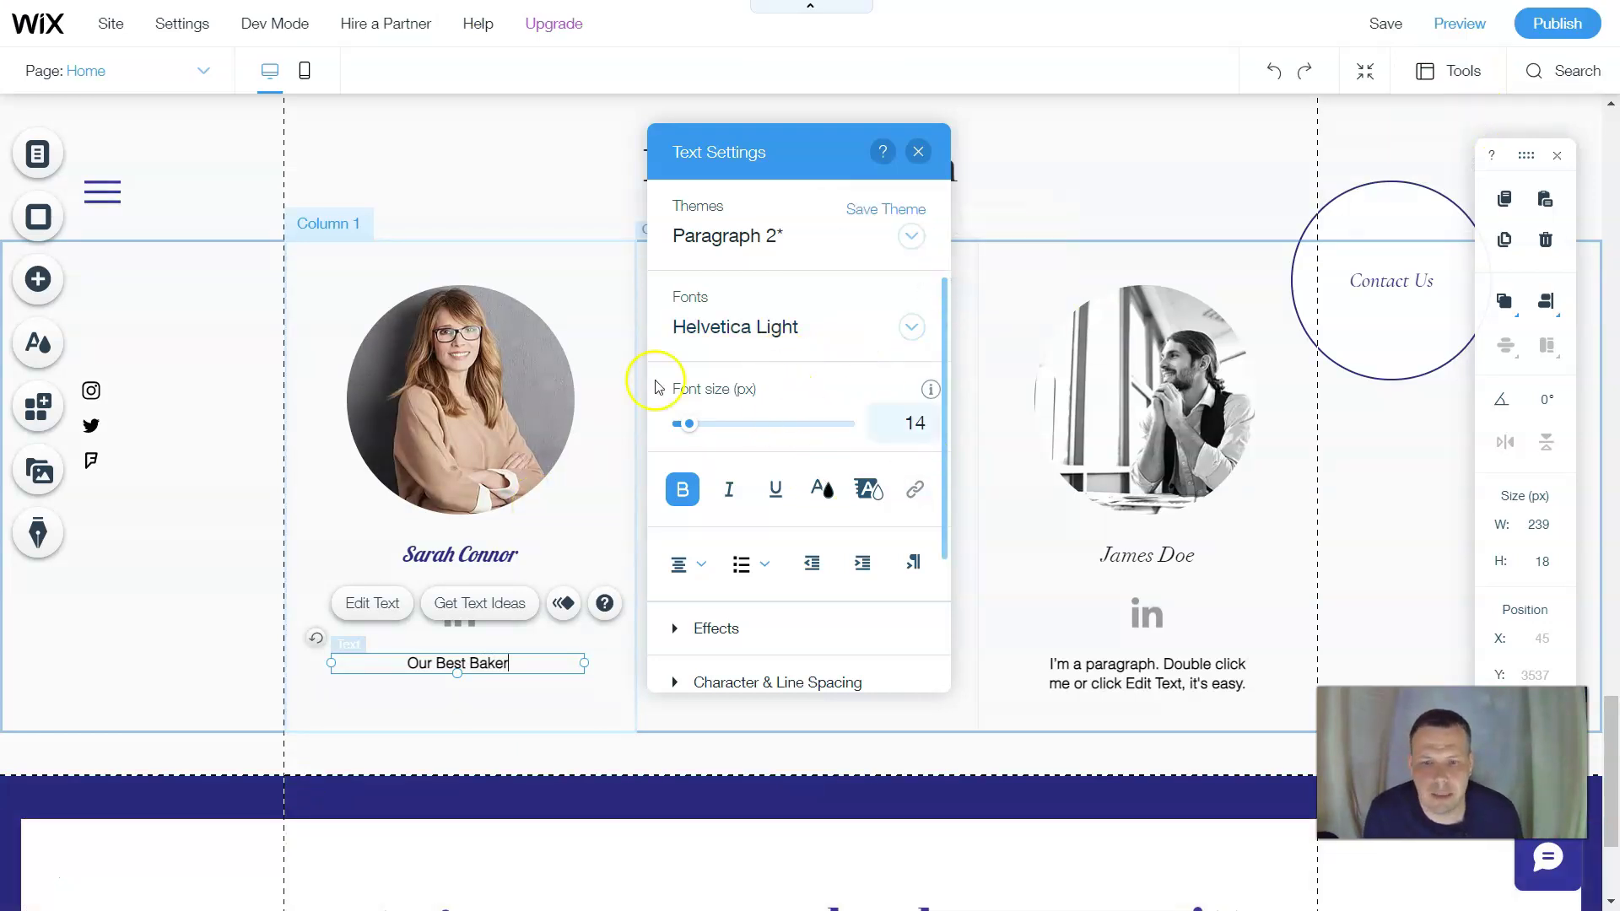
pyautogui.click(918, 152)
# Open the background options for the first team member's column and look through the preset backgrounds.
pyautogui.click(553, 688)
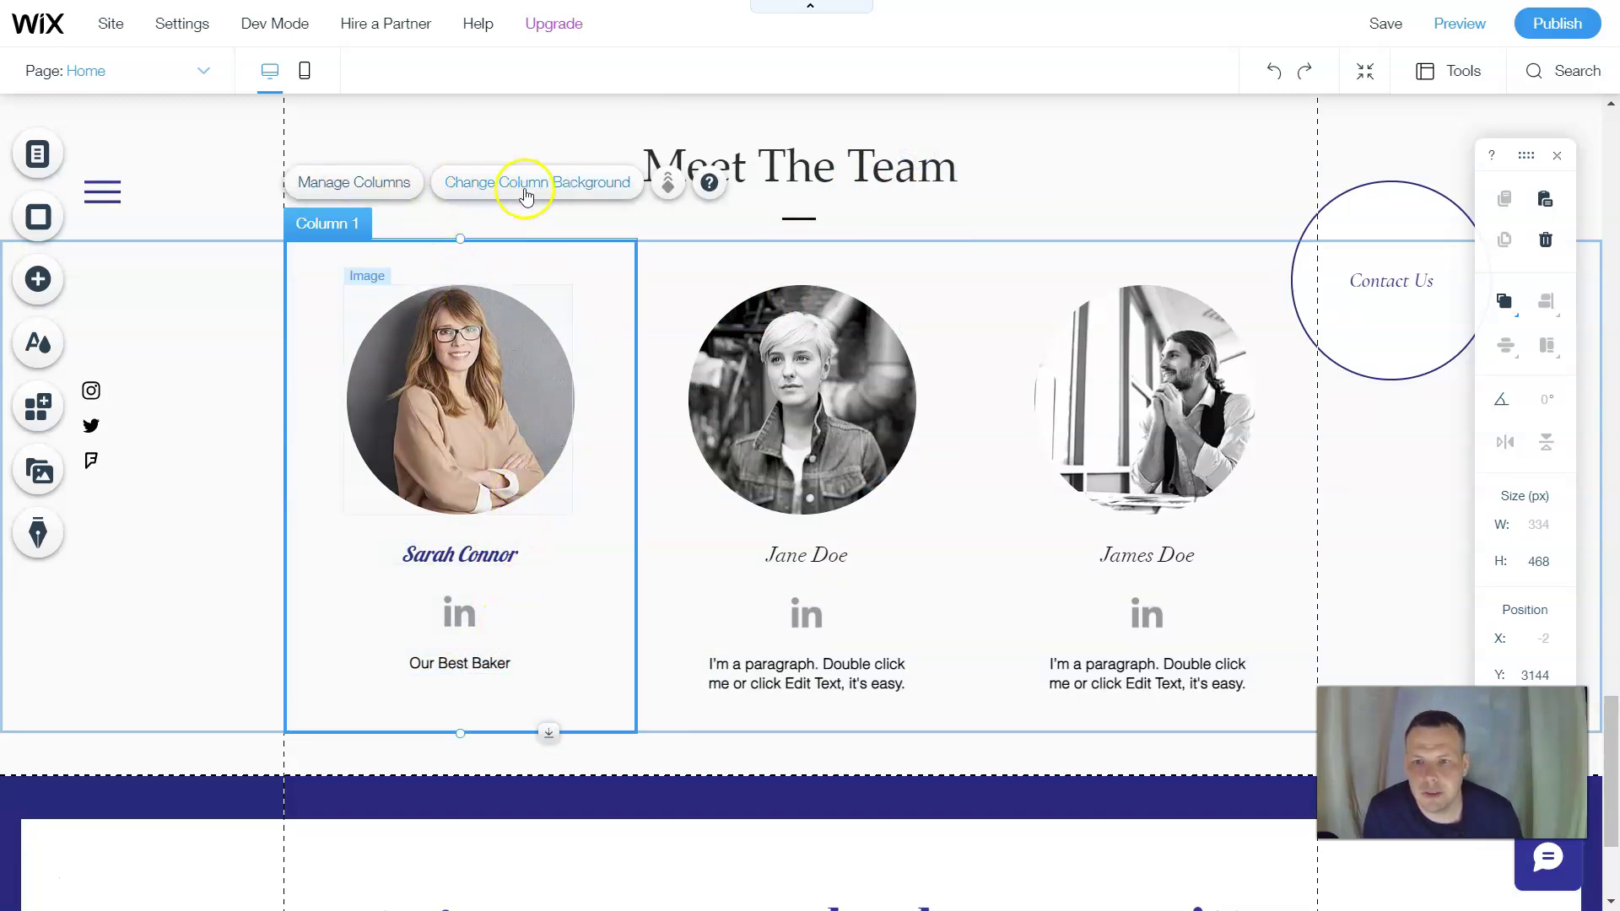
pyautogui.click(563, 191)
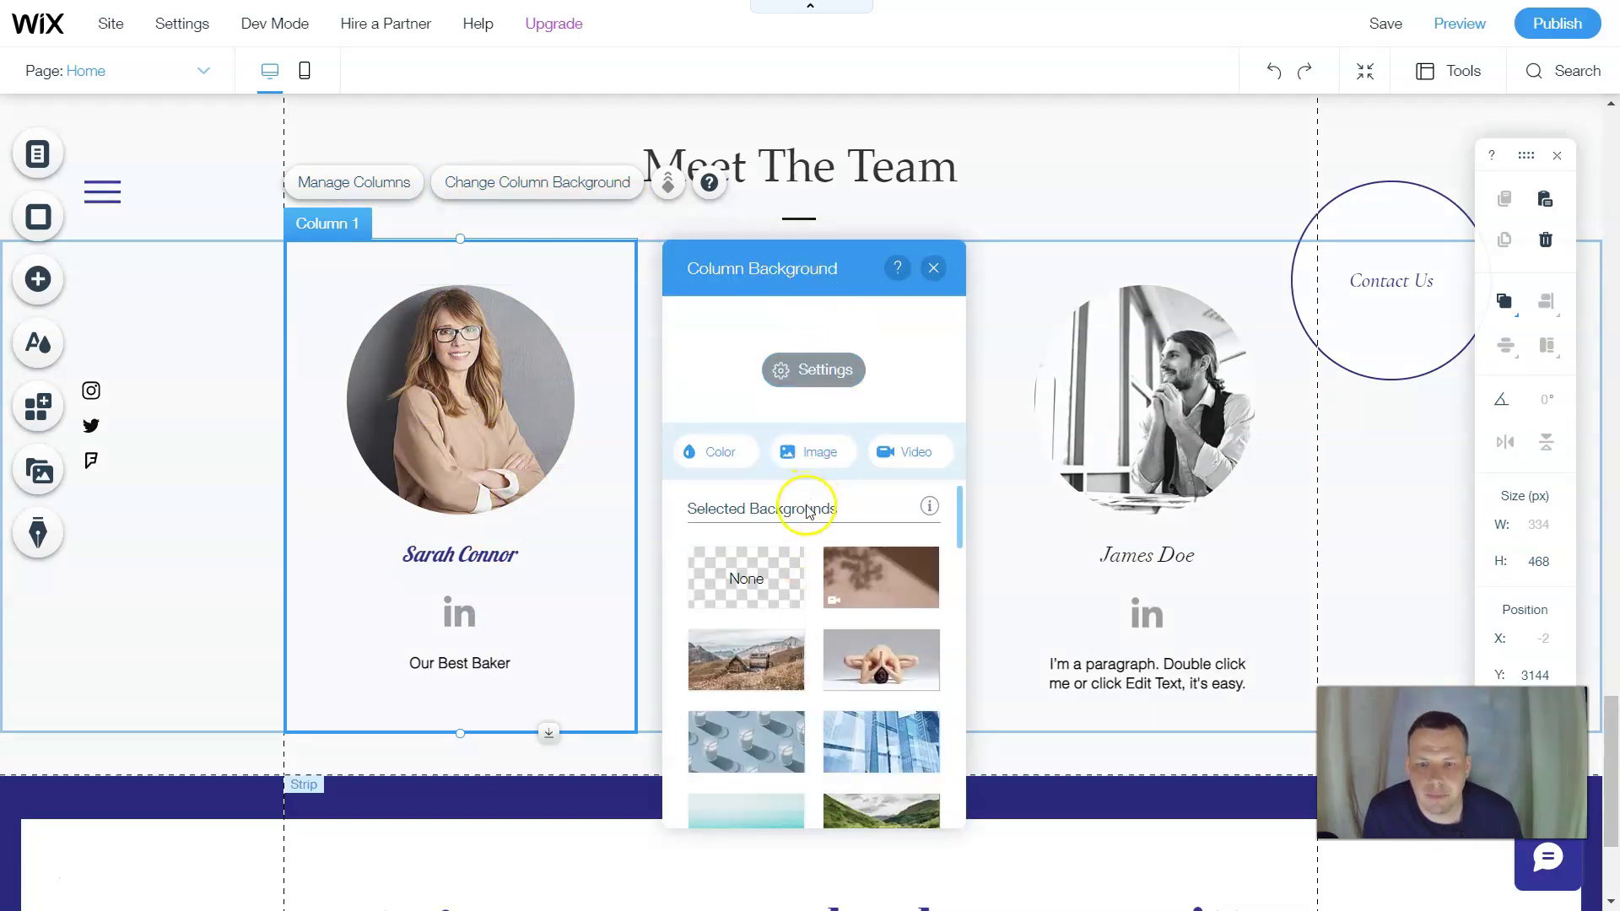
pyautogui.scroll(-5, 868, 559)
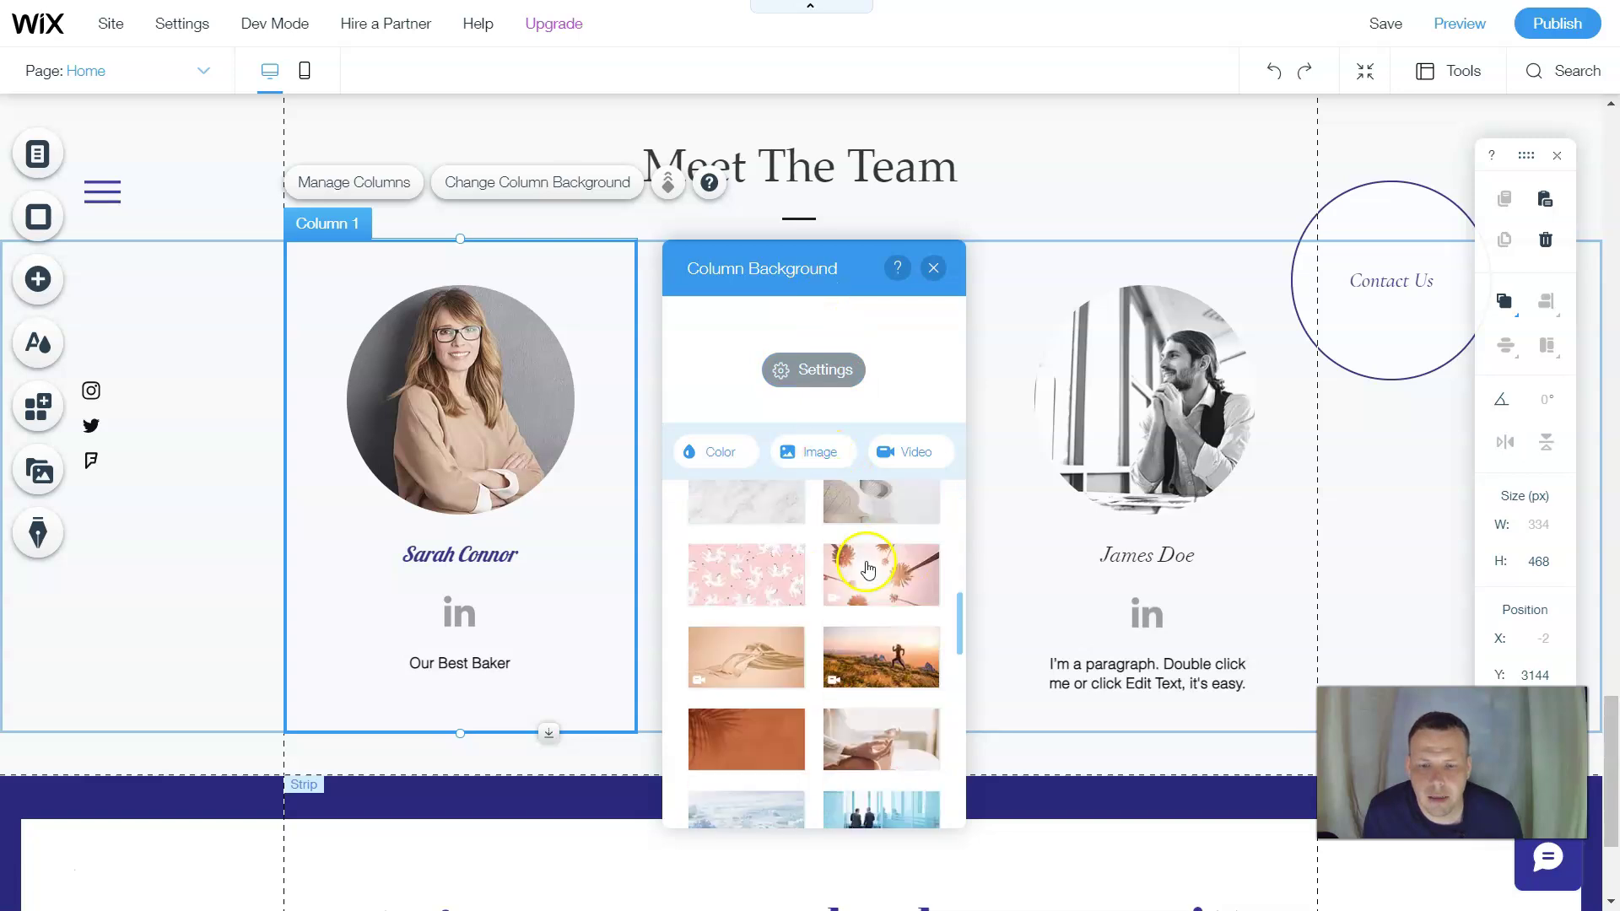
pyautogui.scroll(-3, 868, 563)
pyautogui.scroll(-5, 848, 554)
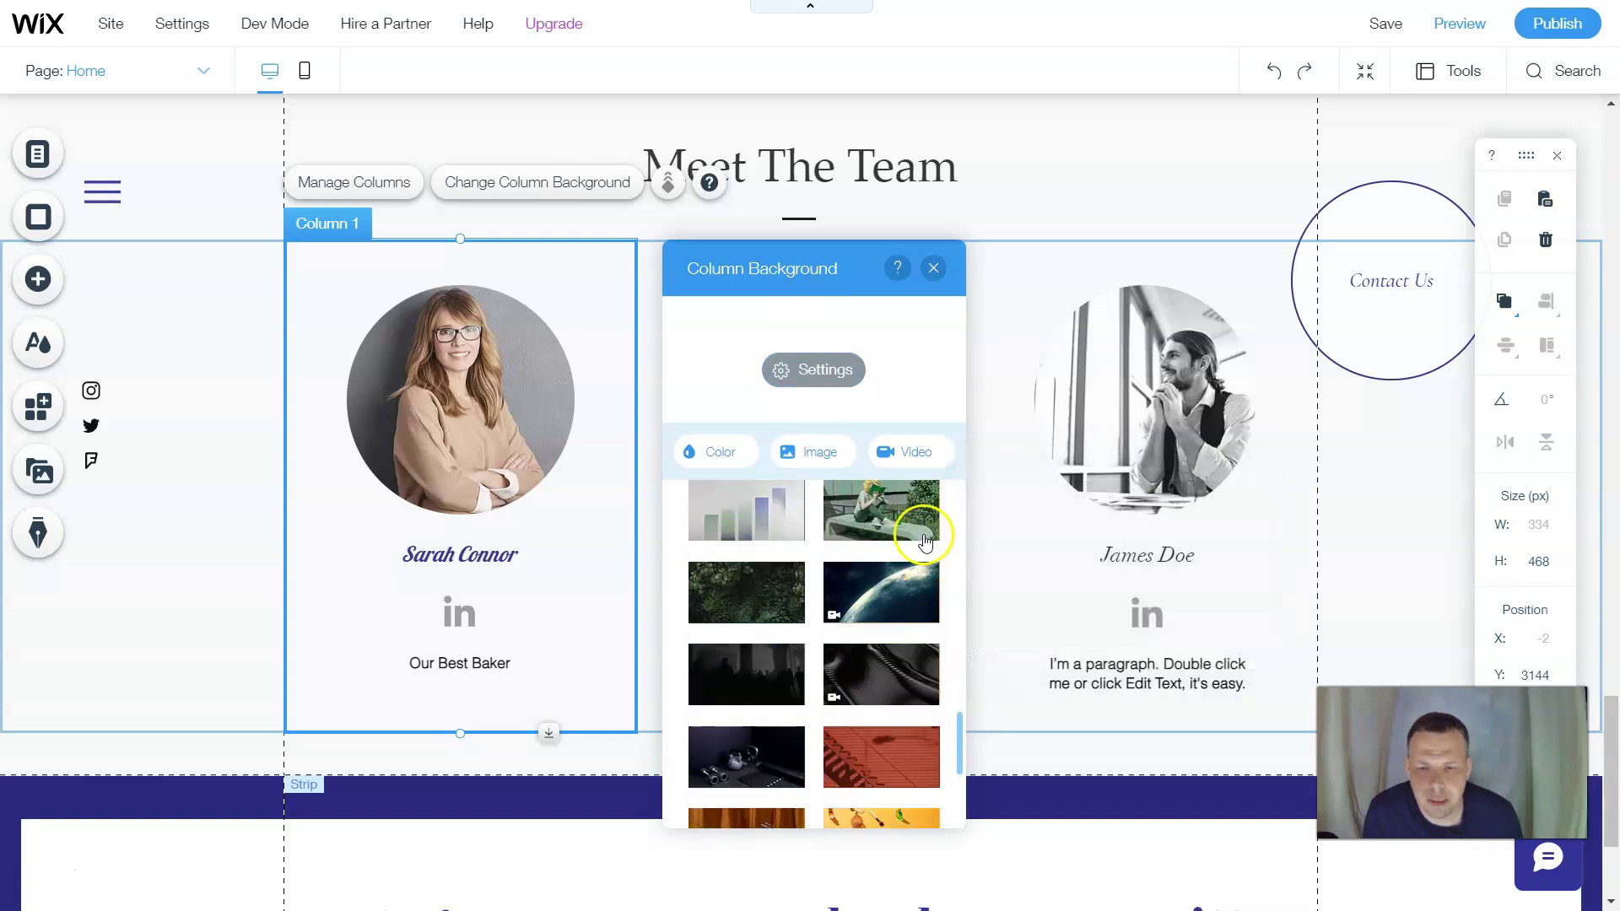
pyautogui.scroll(-3, 858, 683)
pyautogui.scroll(10, 867, 670)
# Choose an image background for the first team column and search Media from Wix for "food".
pyautogui.click(825, 453)
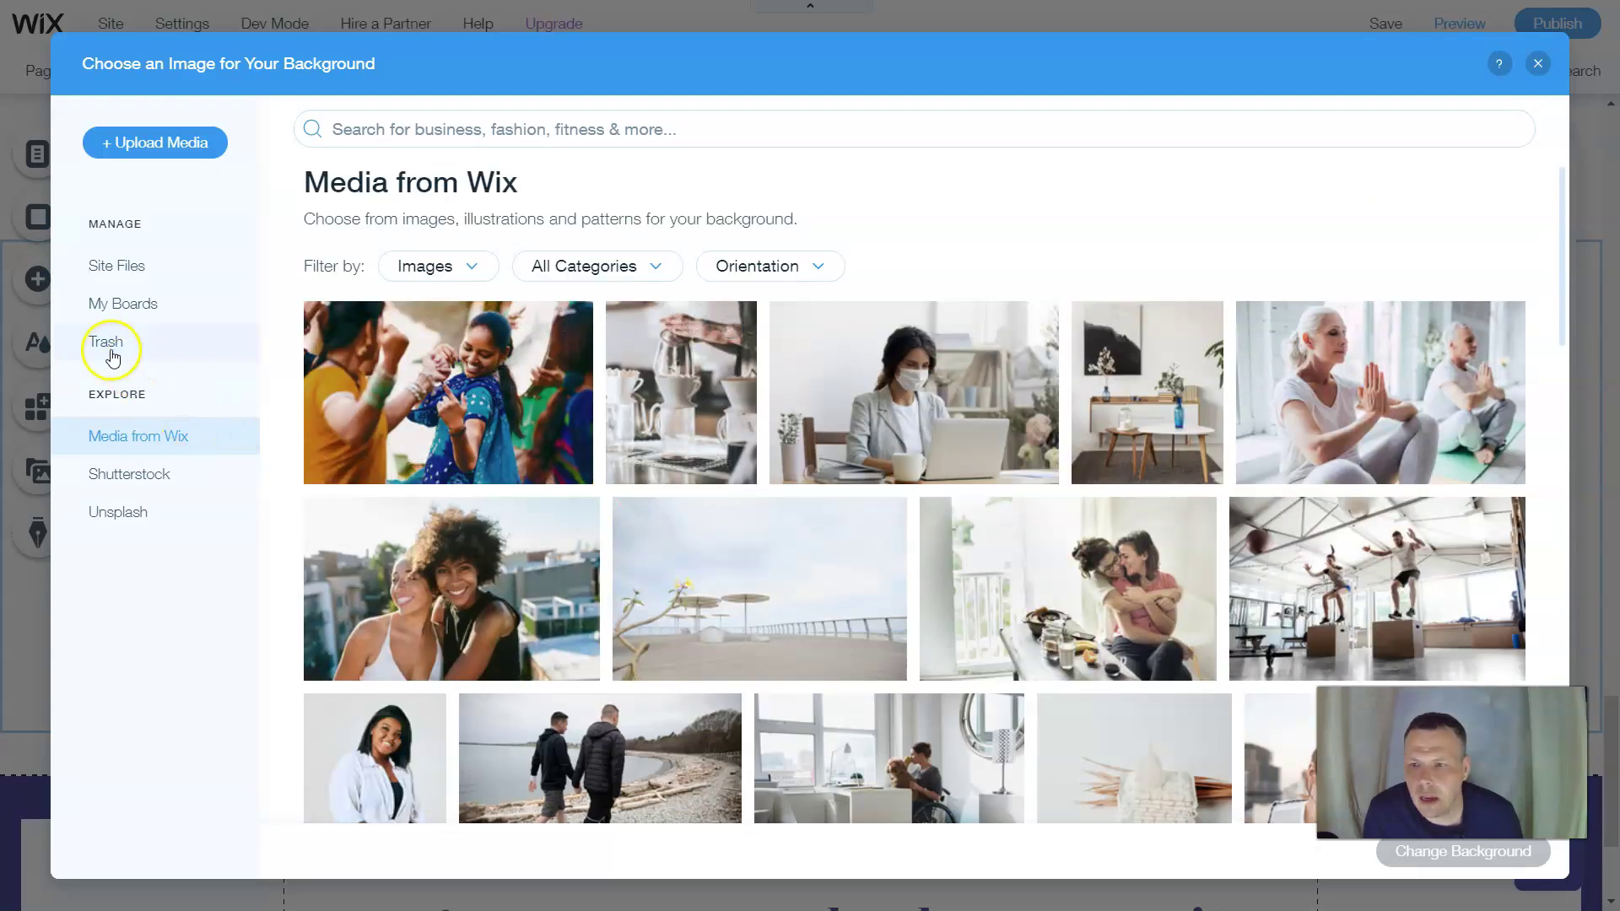
pyautogui.click(152, 436)
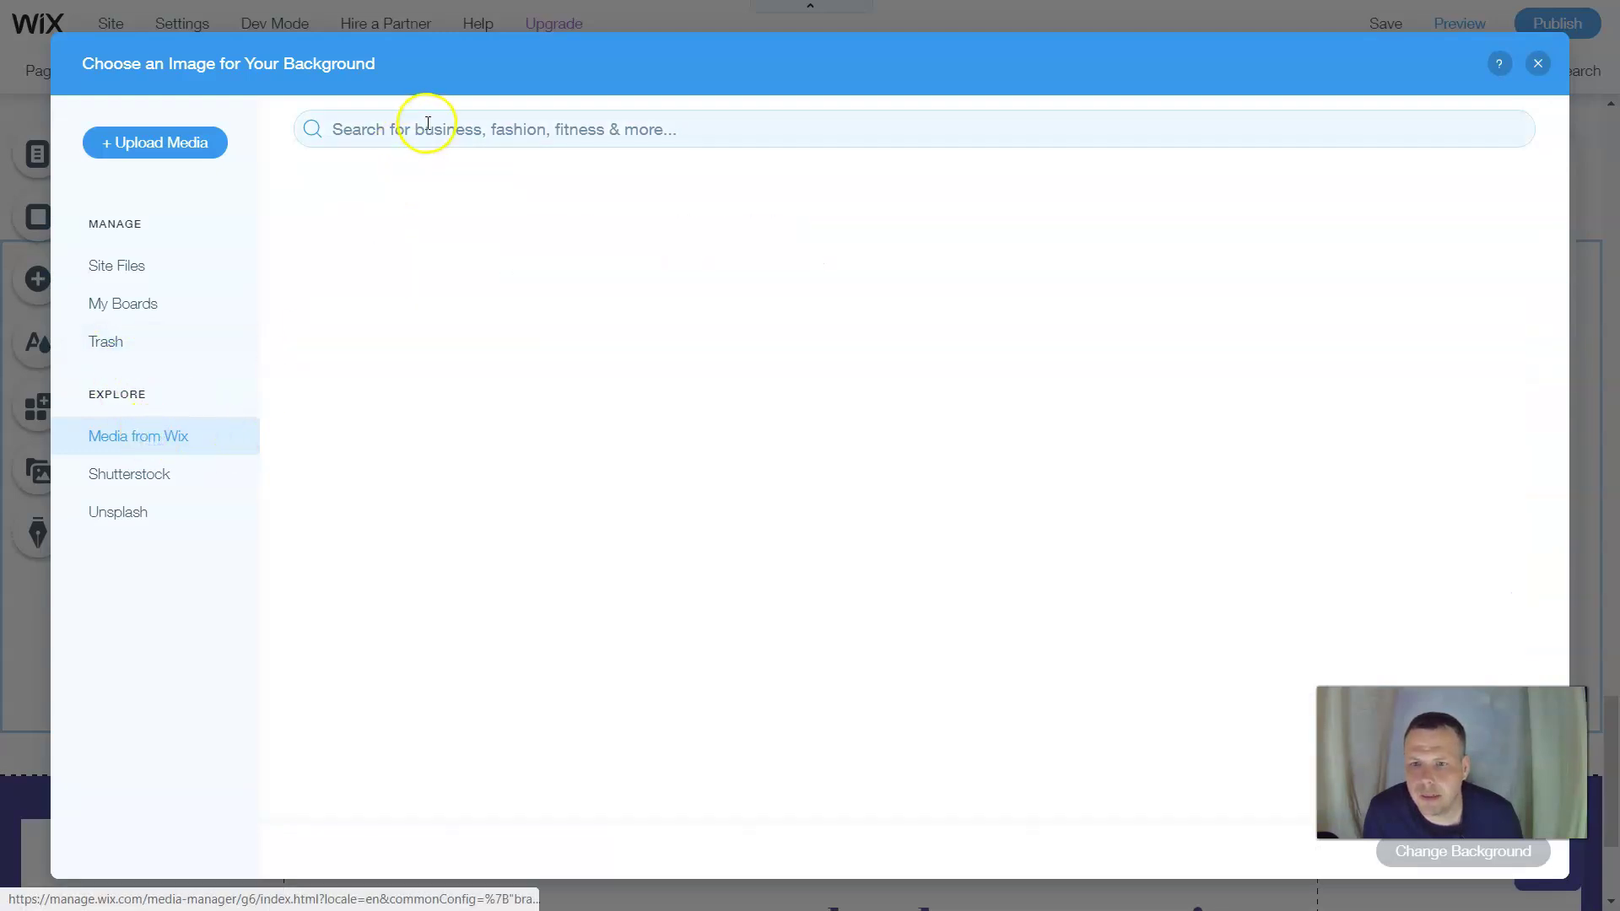
pyautogui.click(427, 128)
pyautogui.moveTo(4, 456)
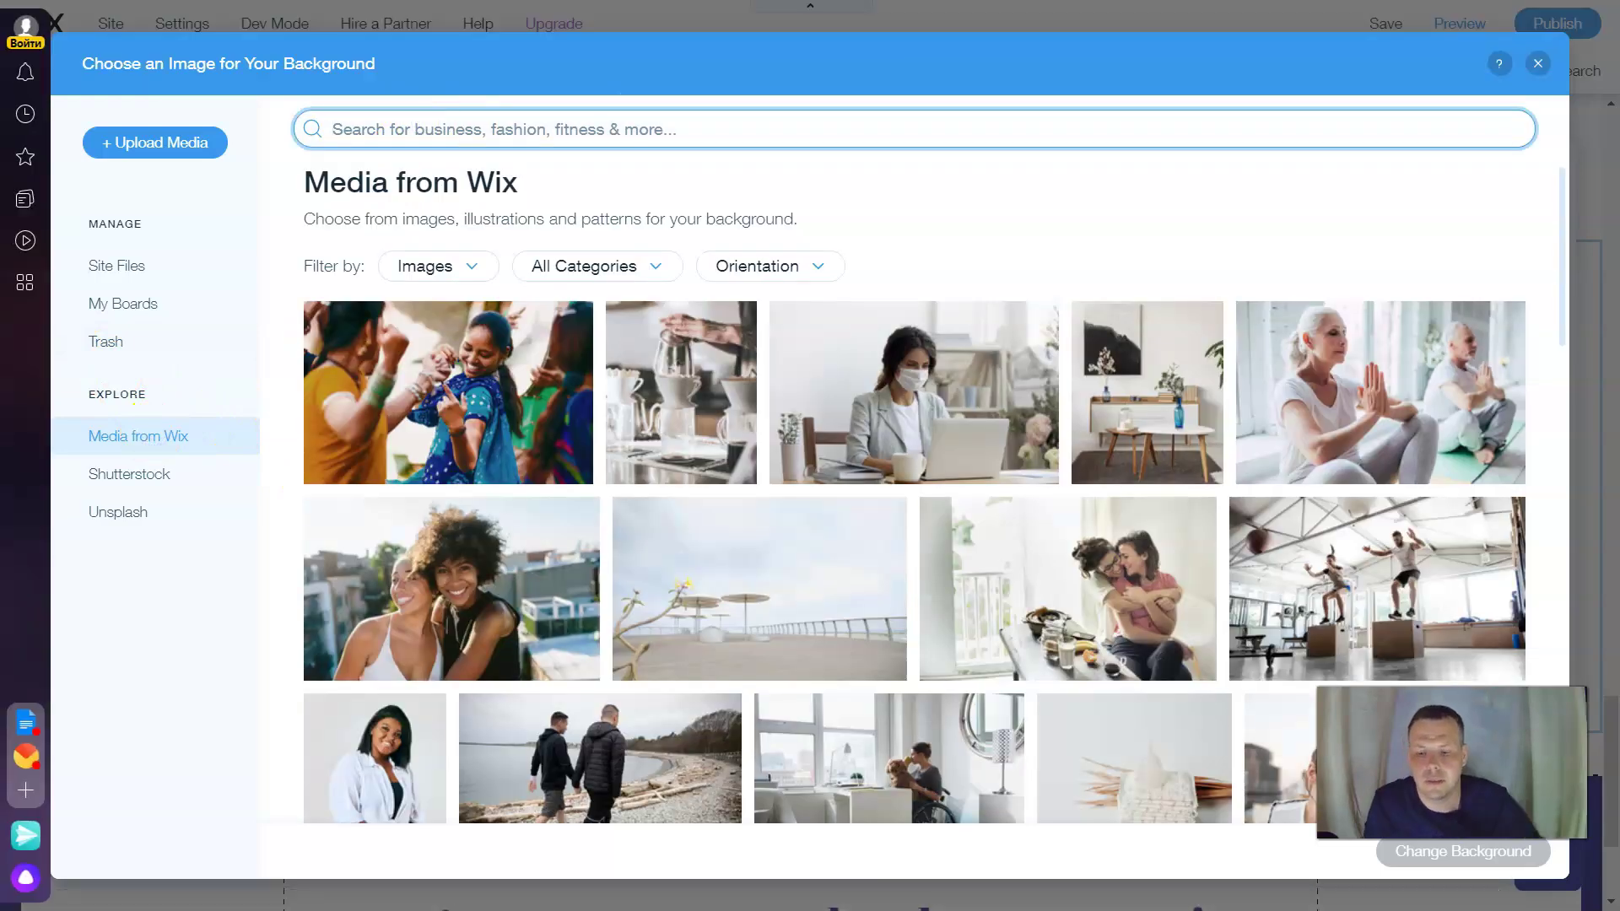
pyautogui.write('food')
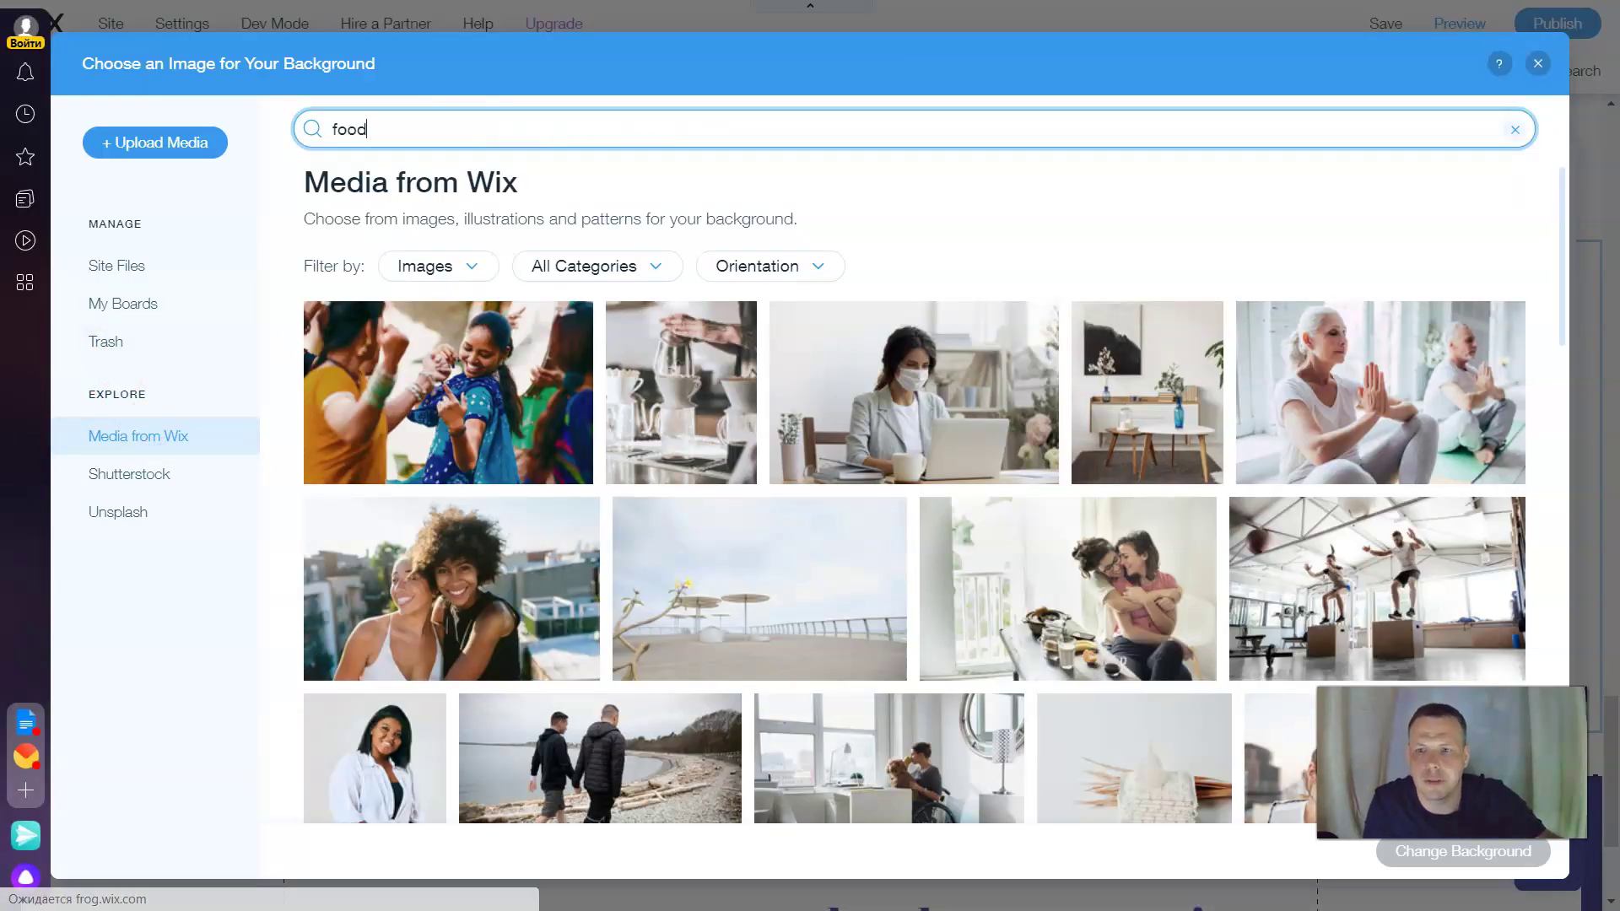
pyautogui.press('Return')
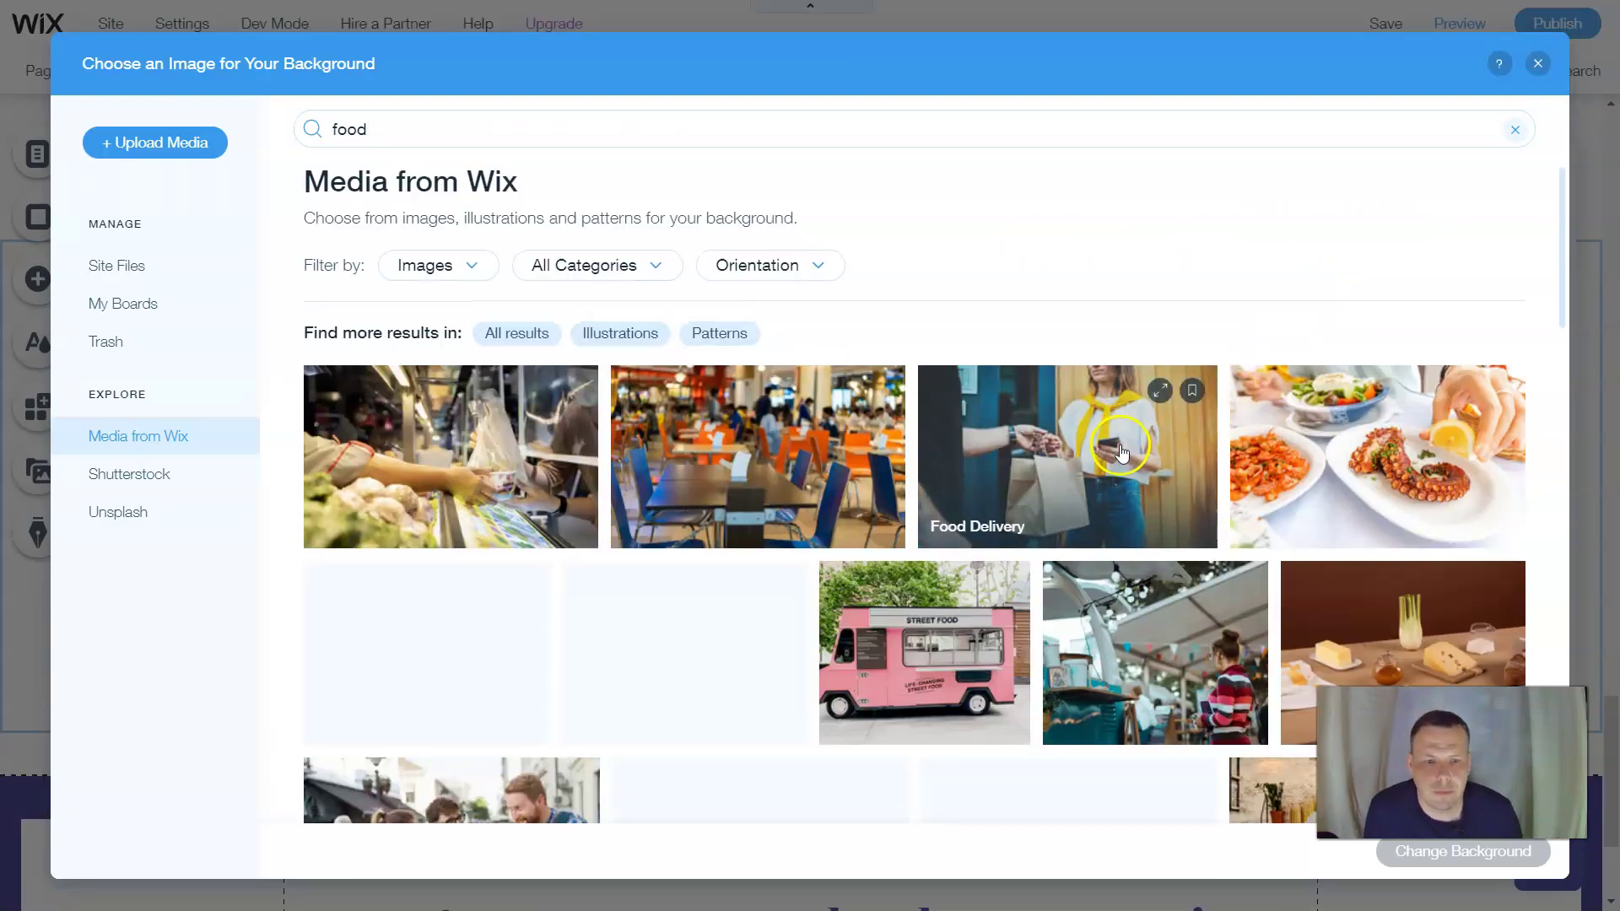
# Apply the "Octopus Food" picture as the background of the first team member's column.
pyautogui.scroll(-1, 1131, 438)
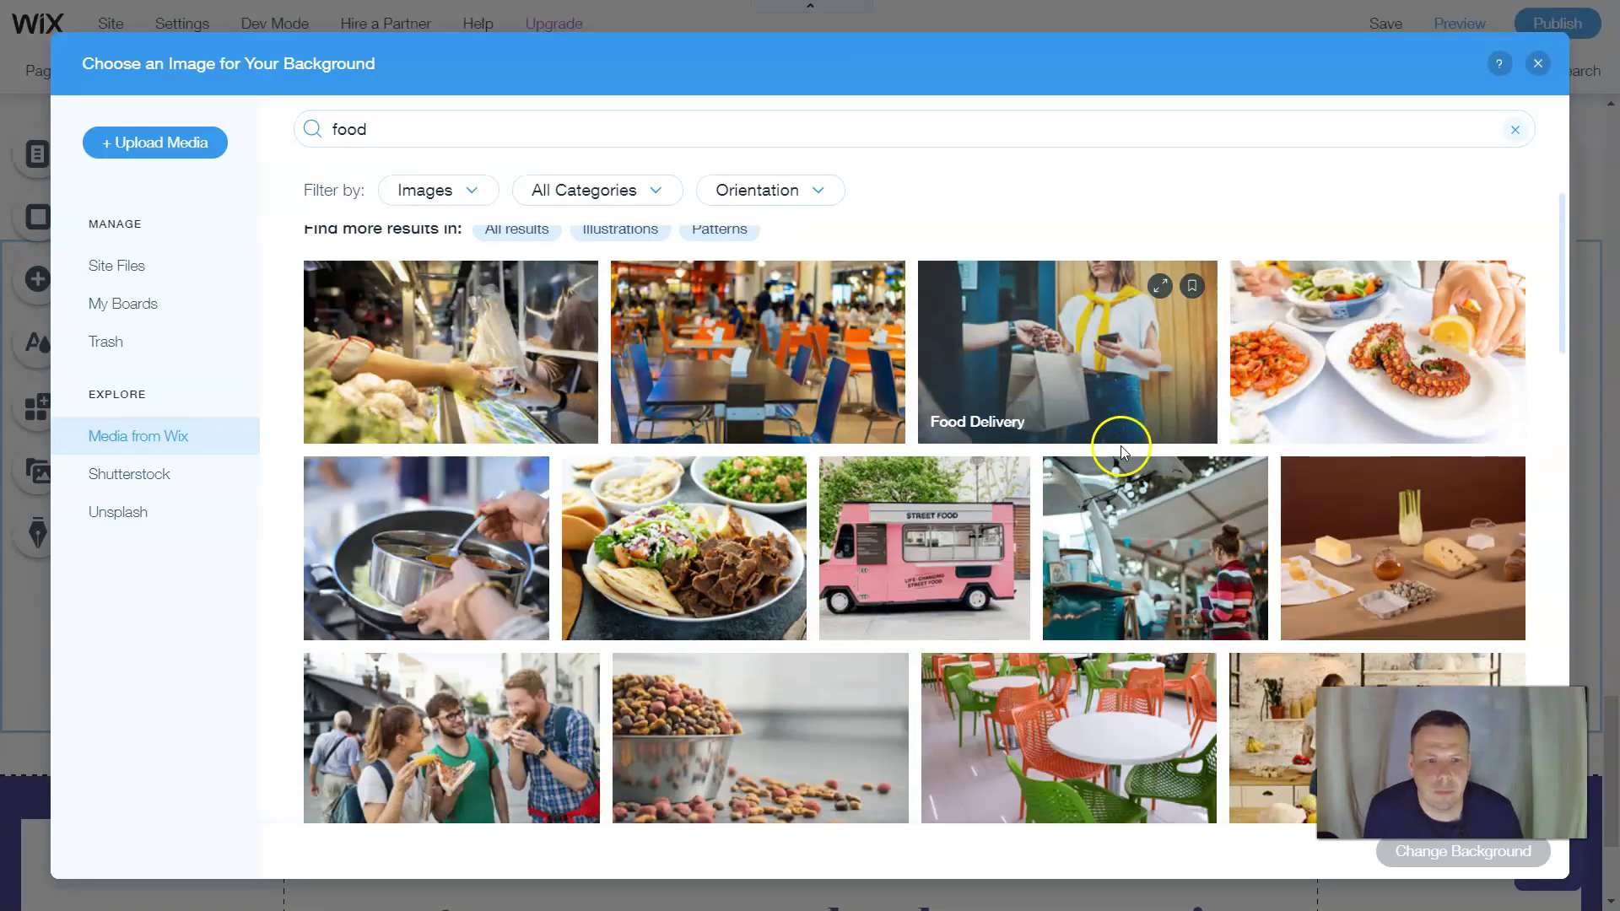
pyautogui.click(1391, 360)
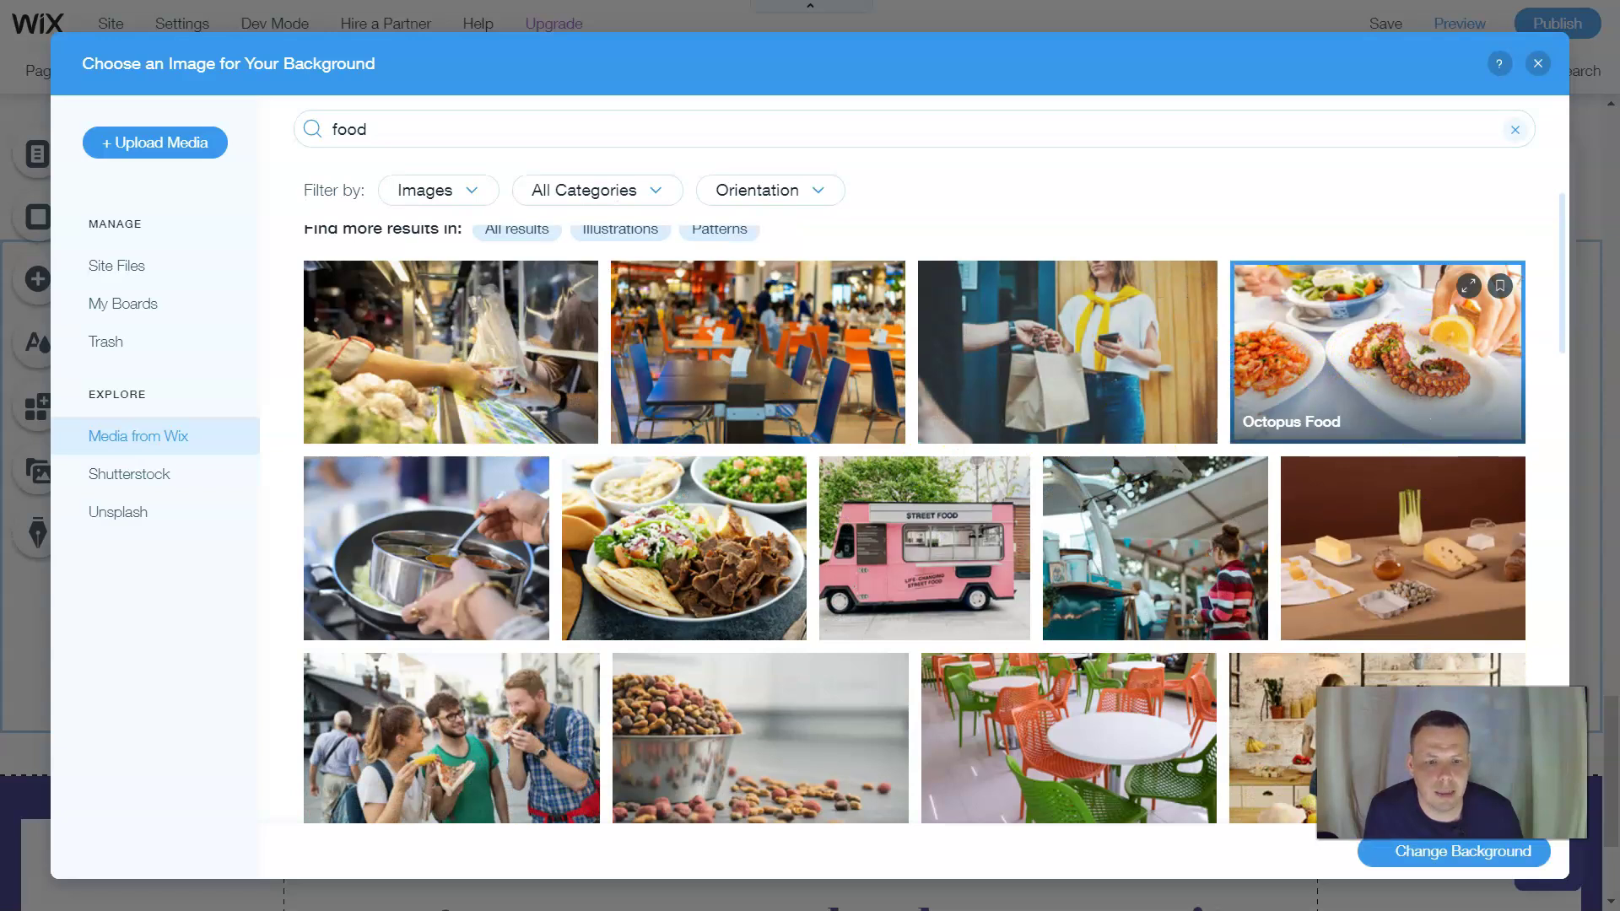
pyautogui.click(1475, 852)
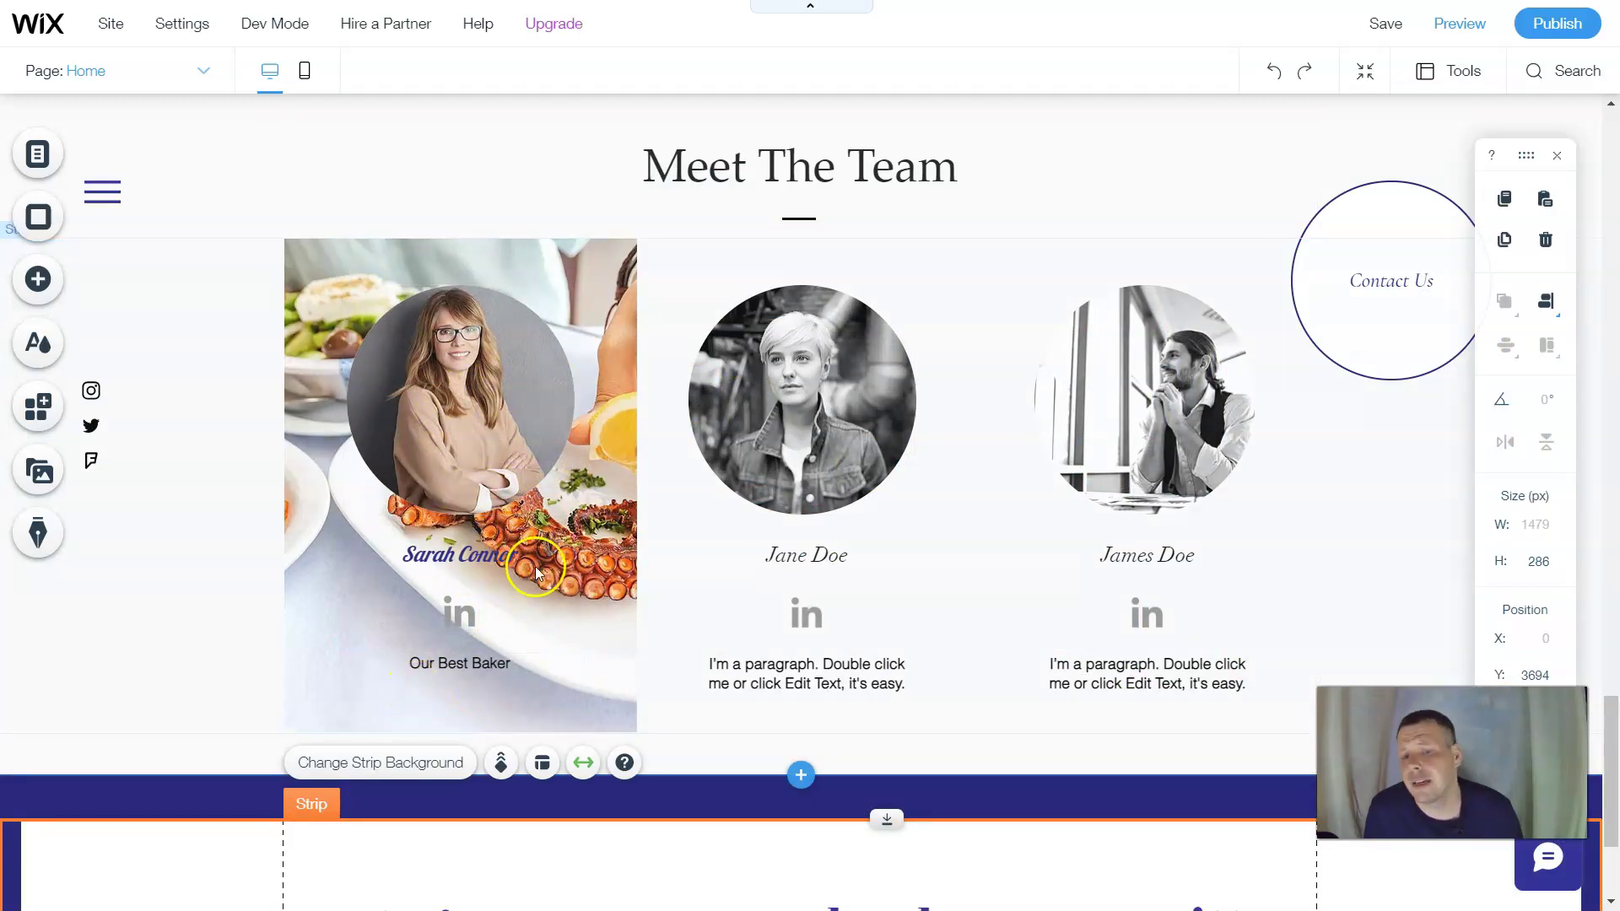
pyautogui.scroll(-1, 577, 614)
pyautogui.scroll(1, 545, 601)
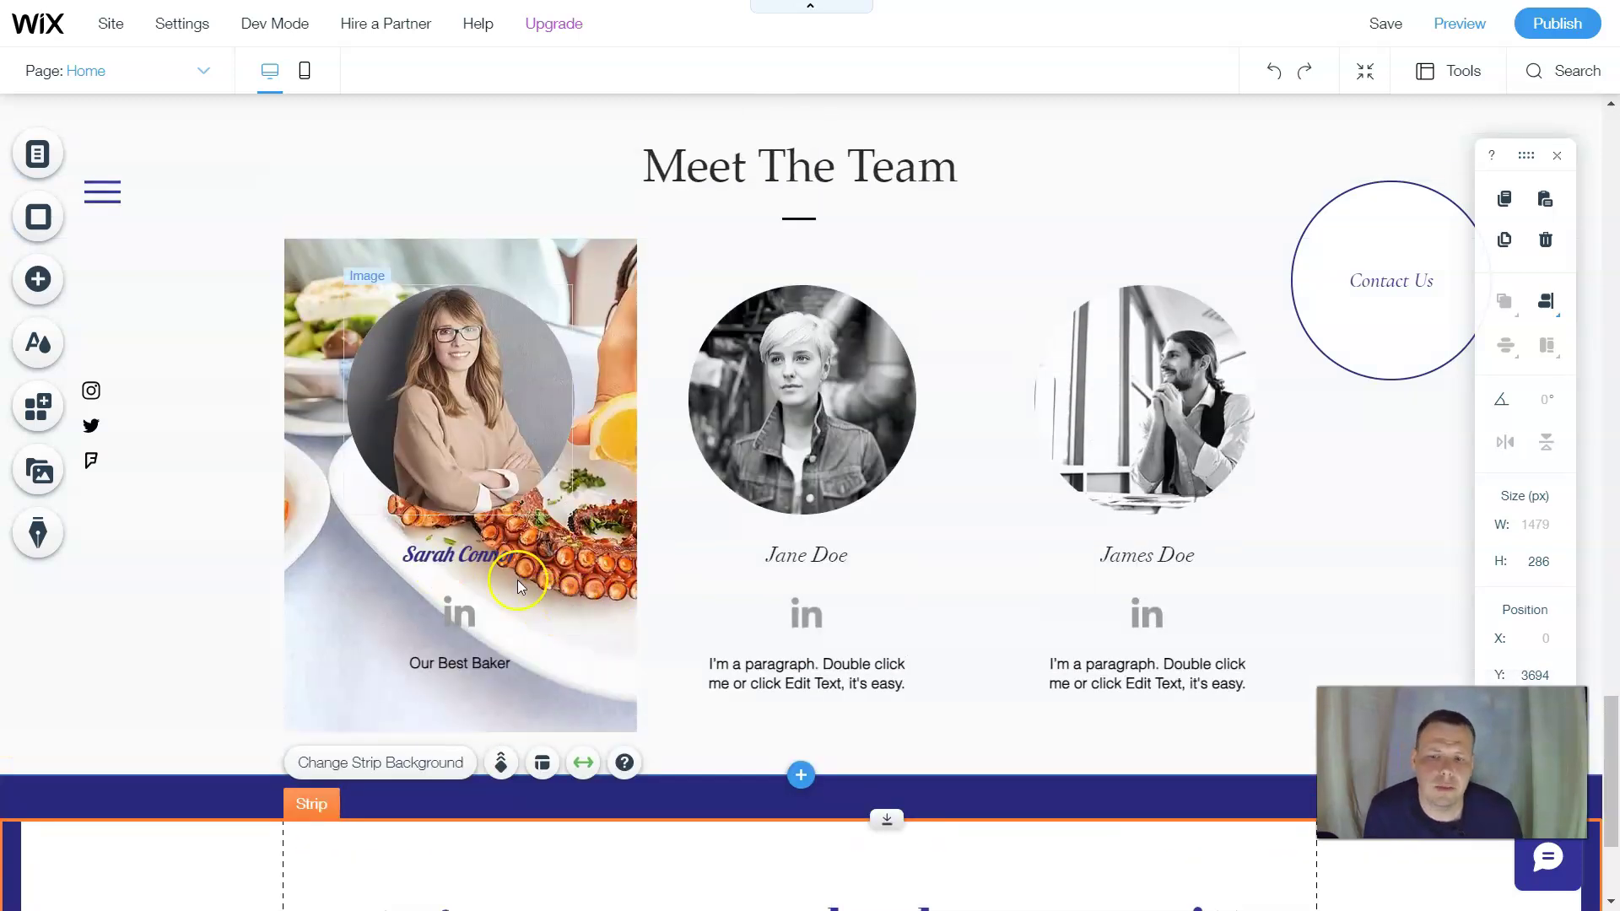
# Try several crop shapes on the first team member's photo and crop it to the trapezoid shape.
pyautogui.click(546, 429)
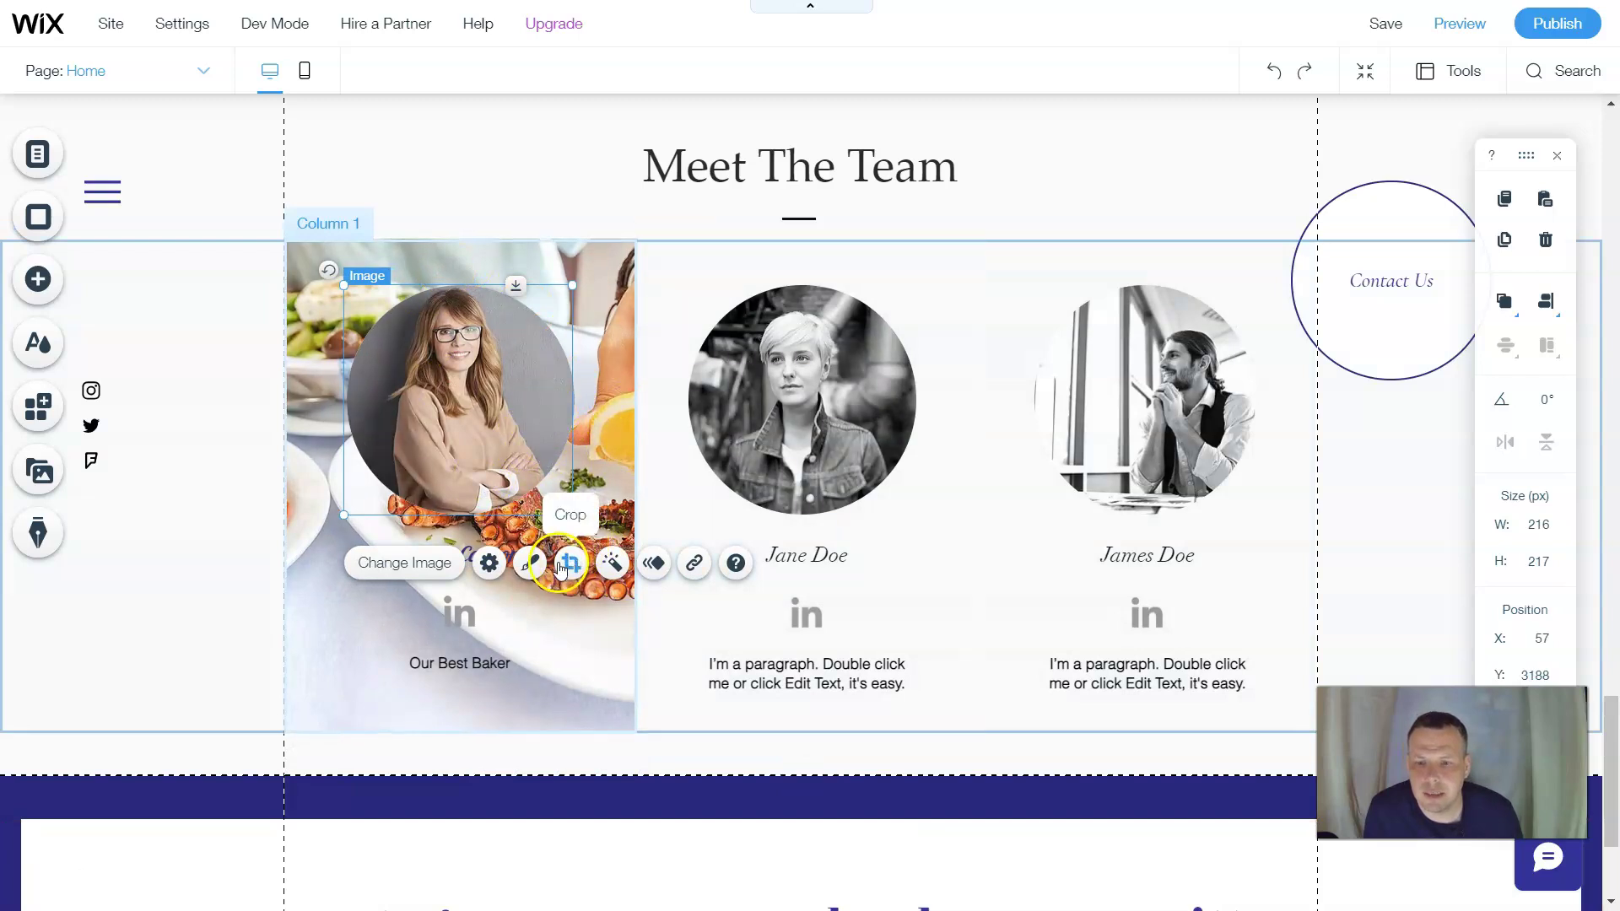
pyautogui.hotkey('ctrl', 'shift', 'f')
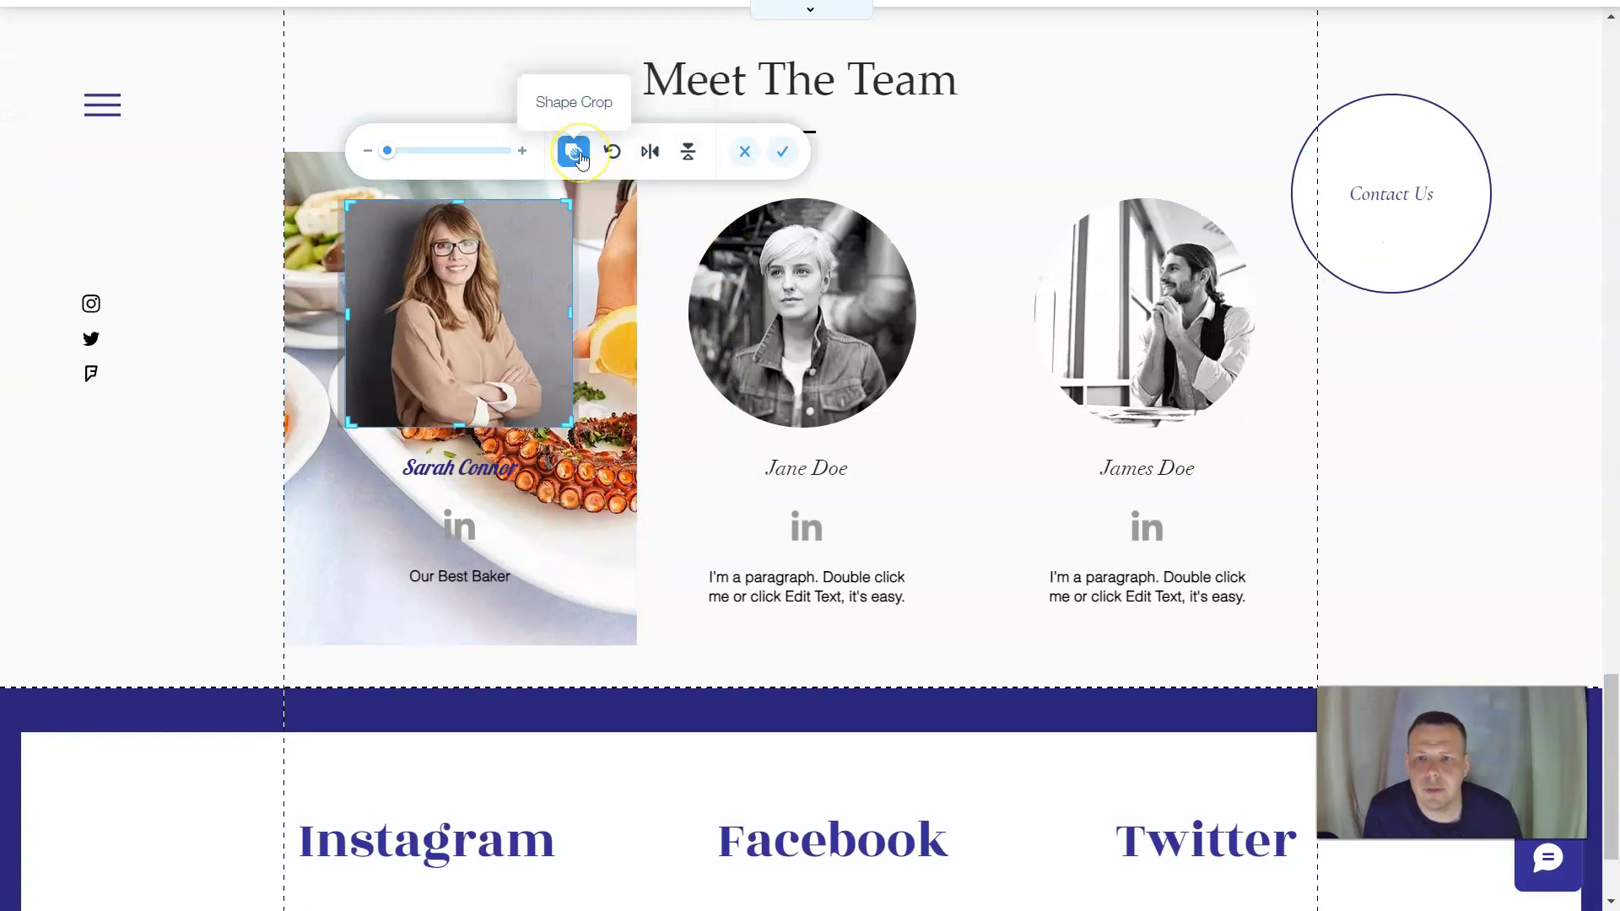
pyautogui.click(580, 155)
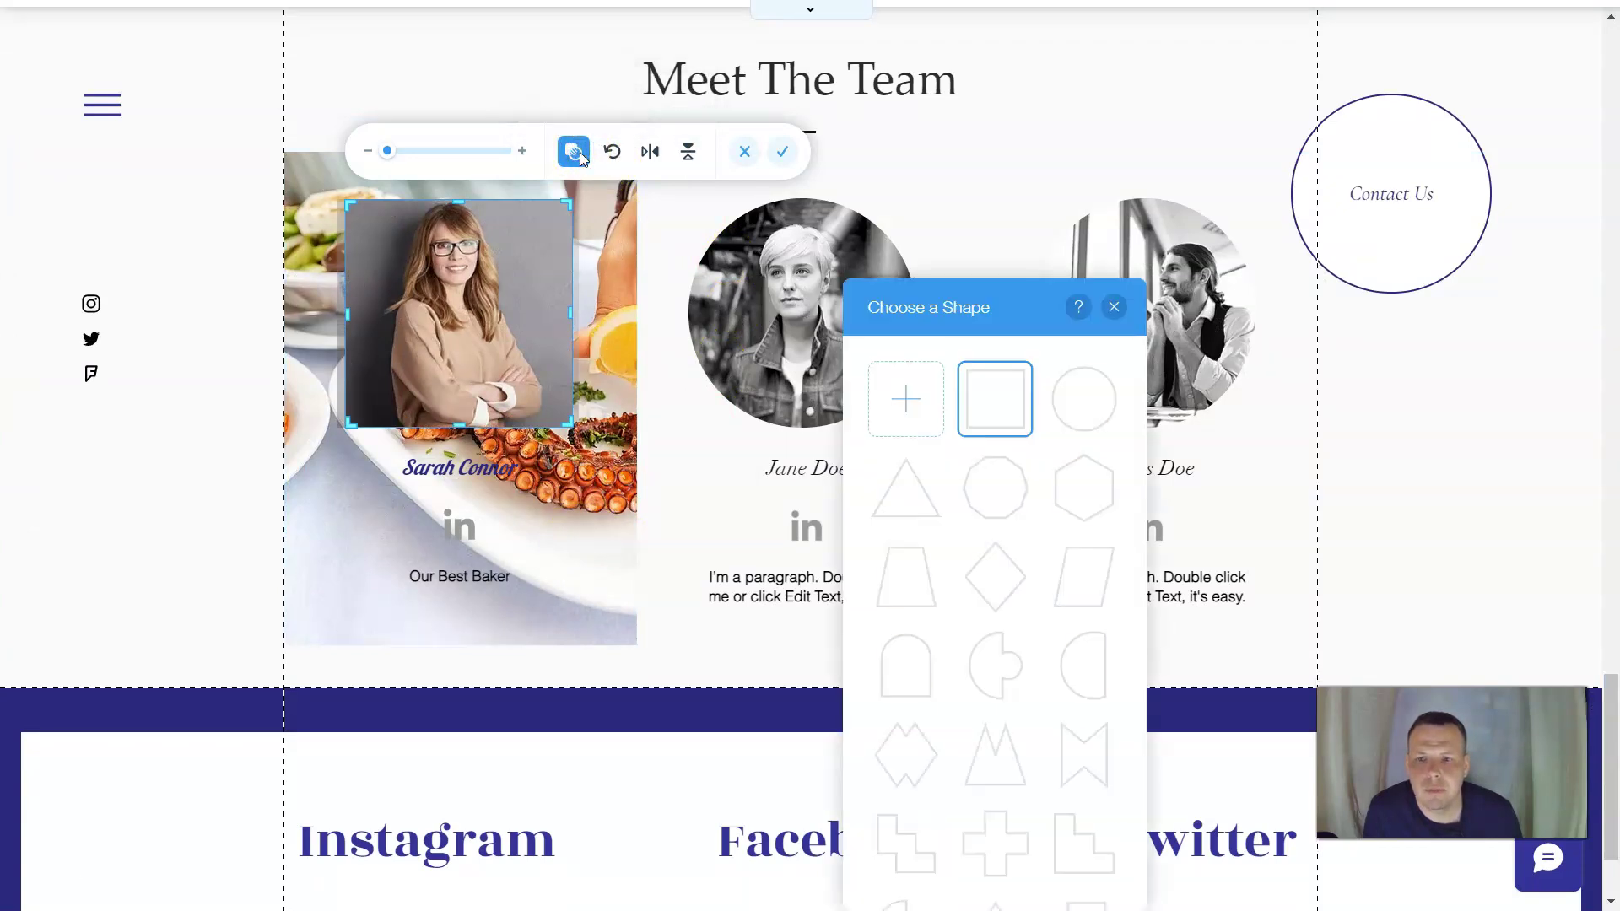
pyautogui.click(989, 506)
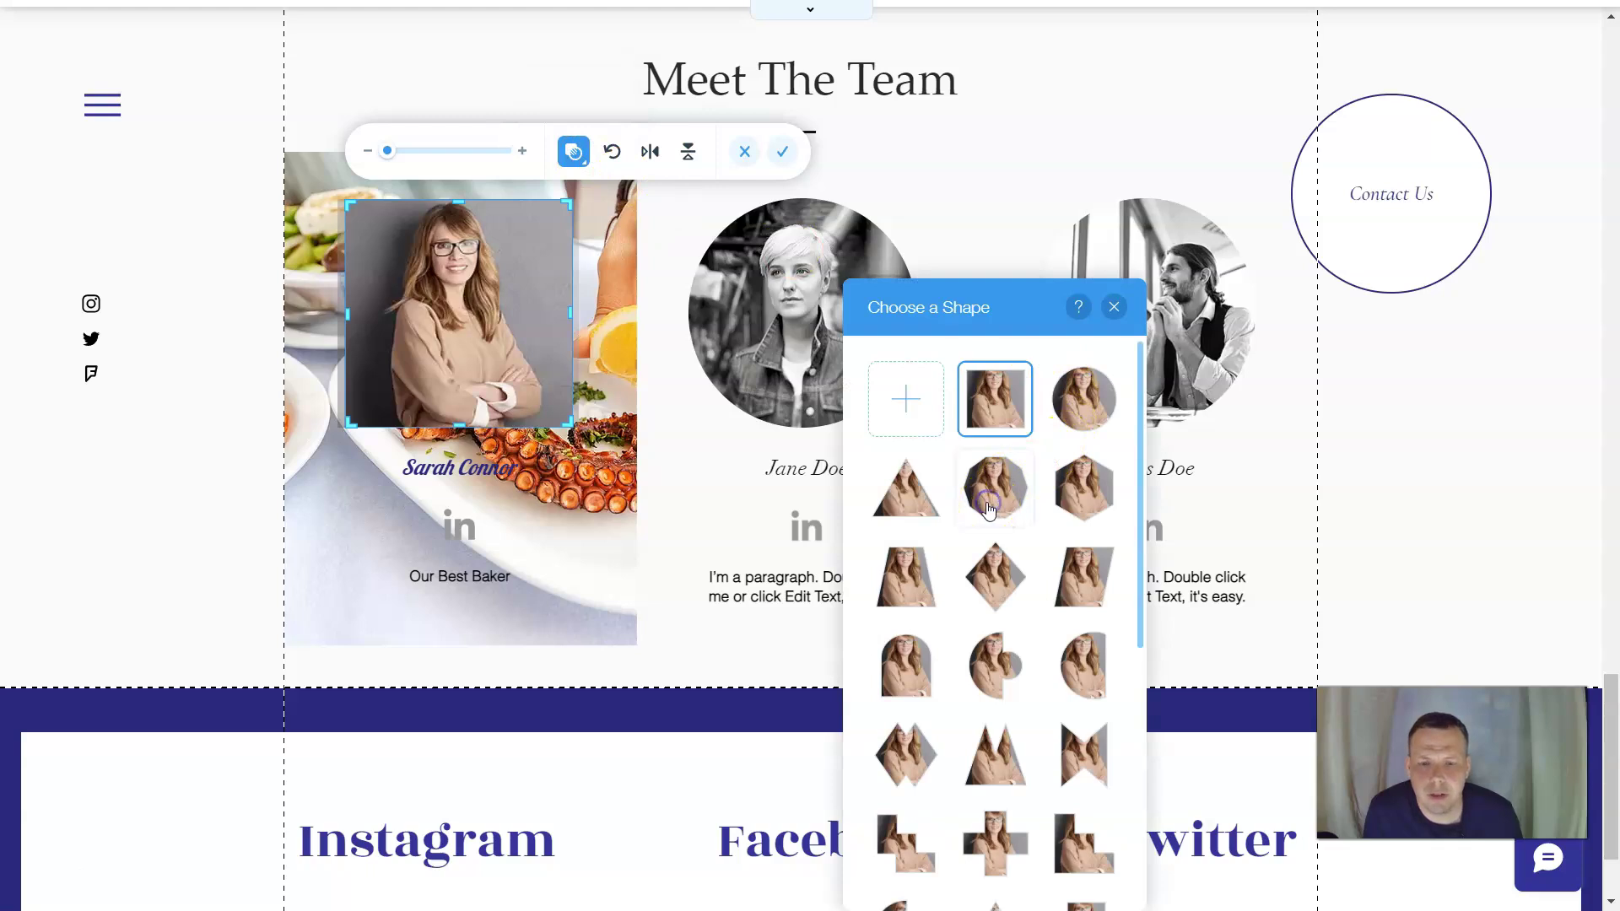
pyautogui.click(1086, 494)
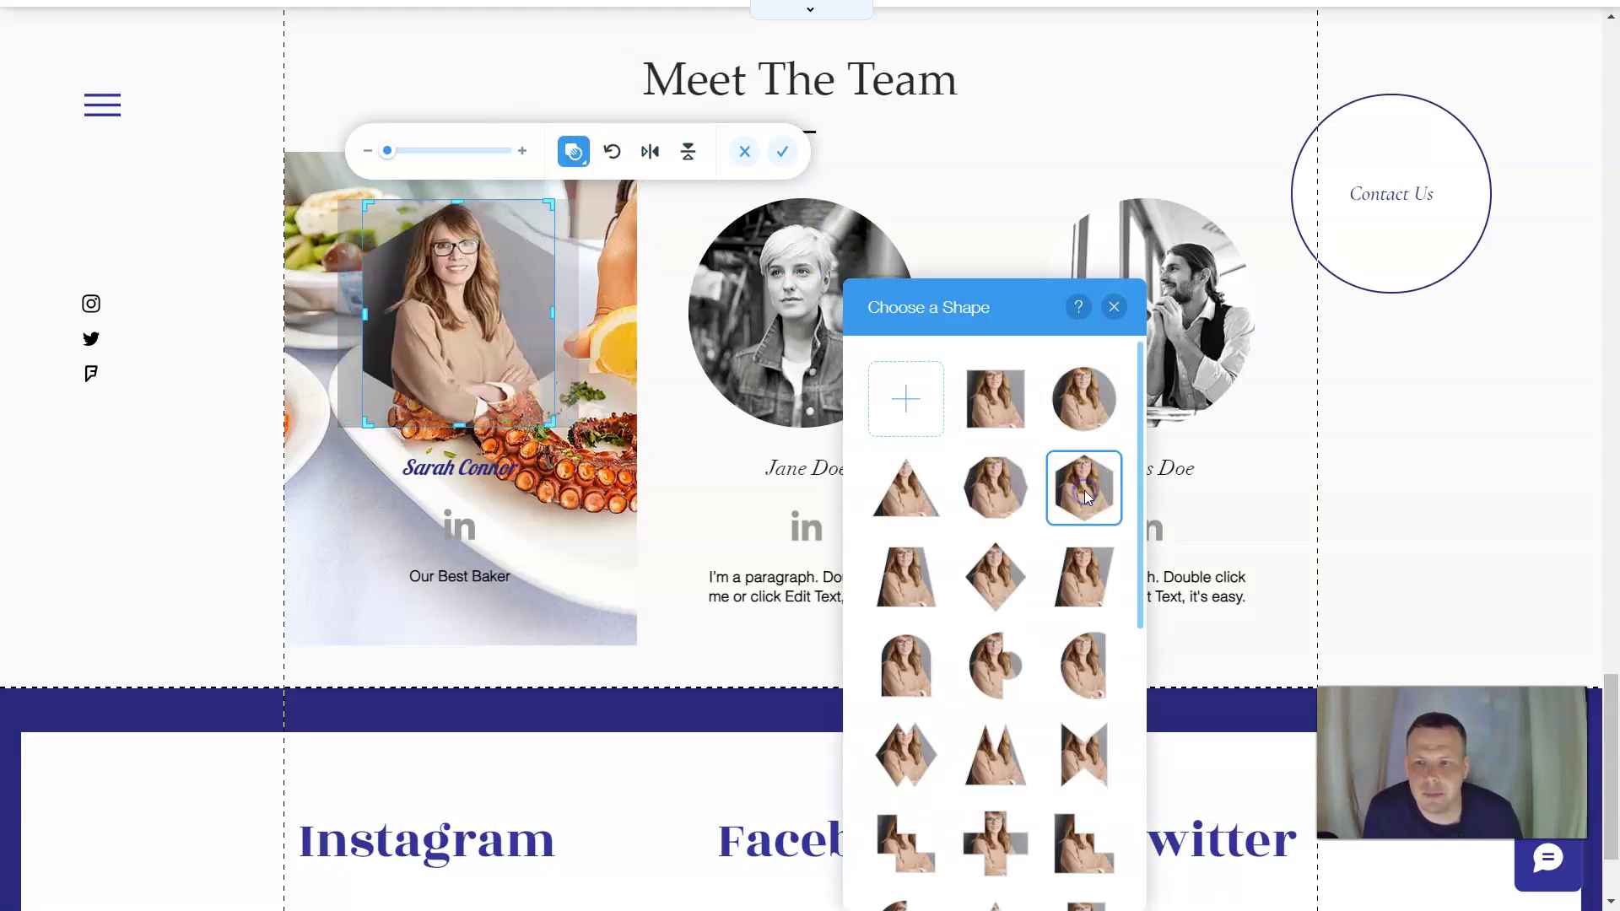
pyautogui.click(1074, 755)
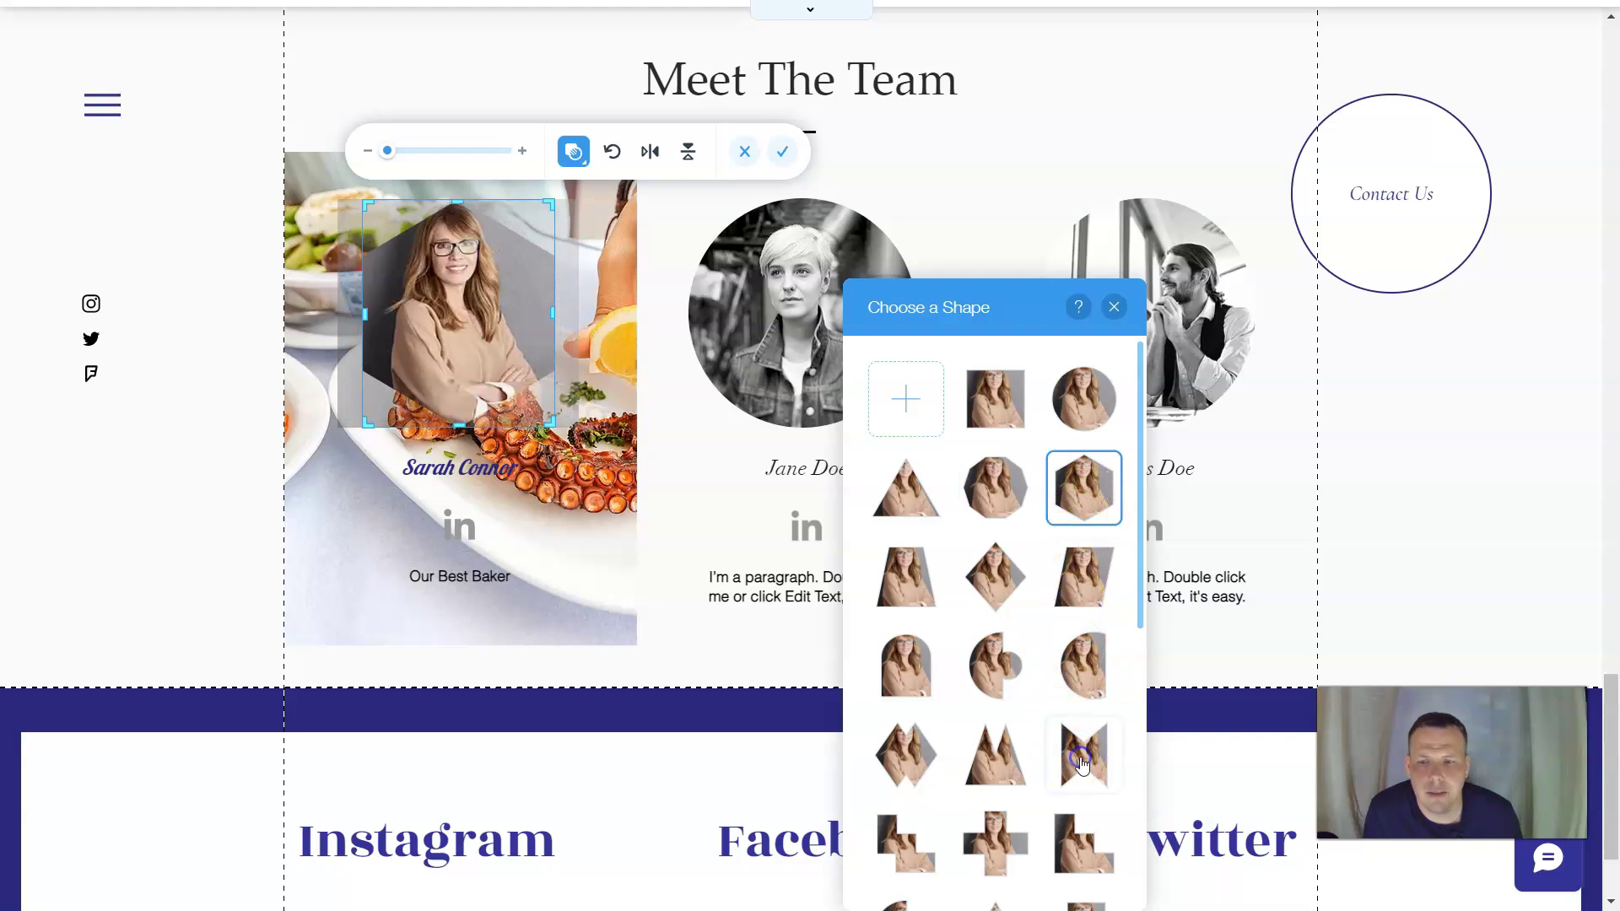
pyautogui.click(987, 756)
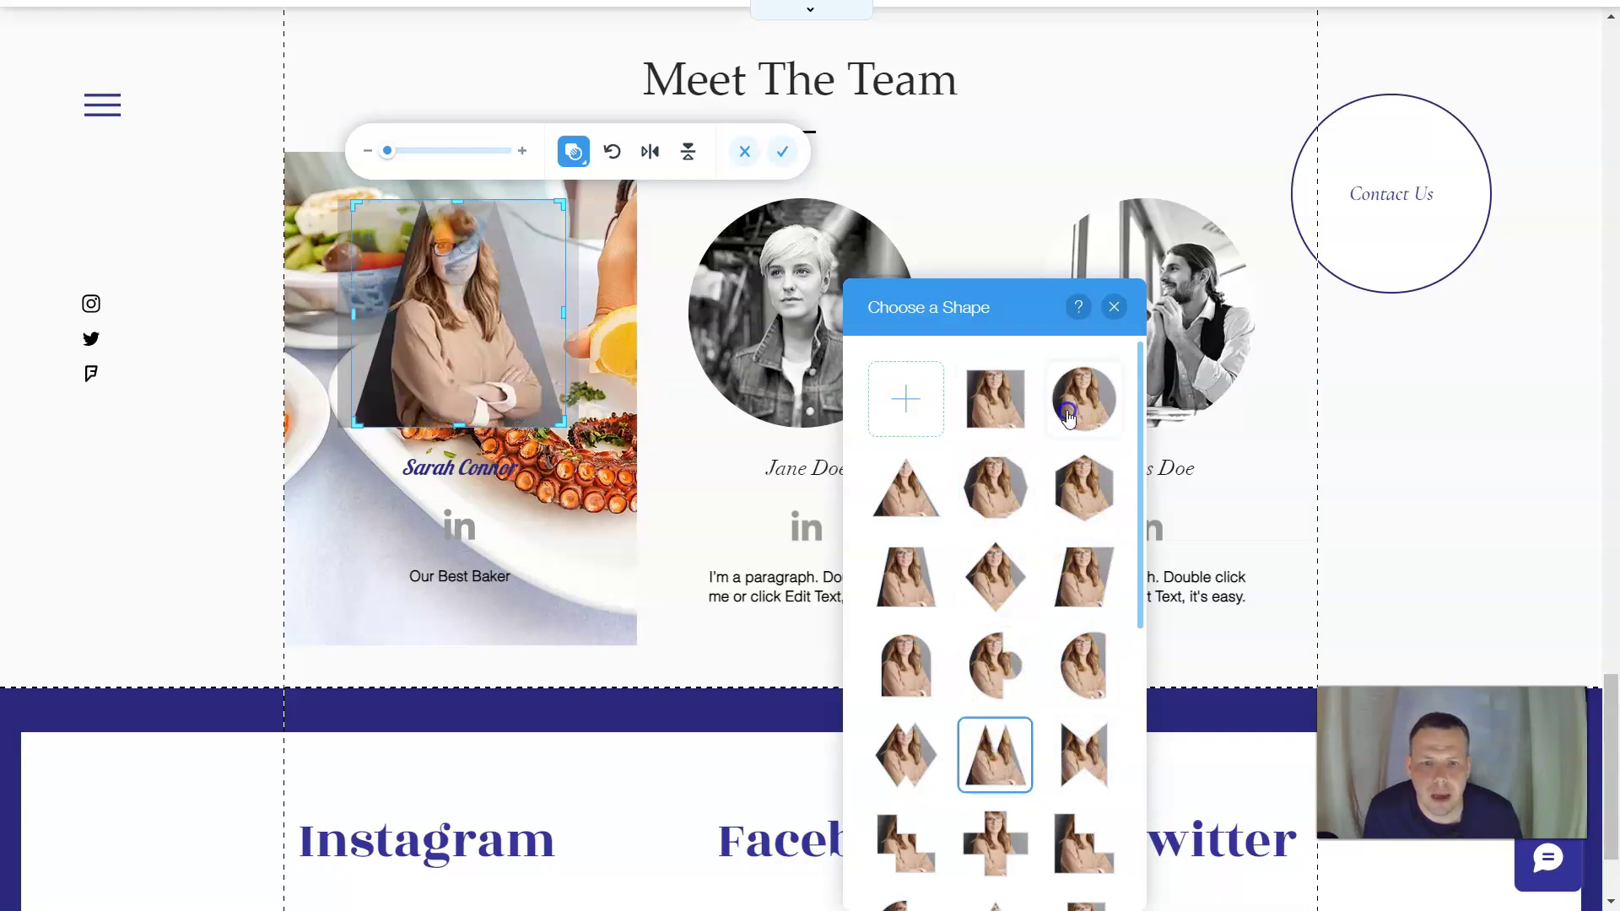
pyautogui.click(1070, 416)
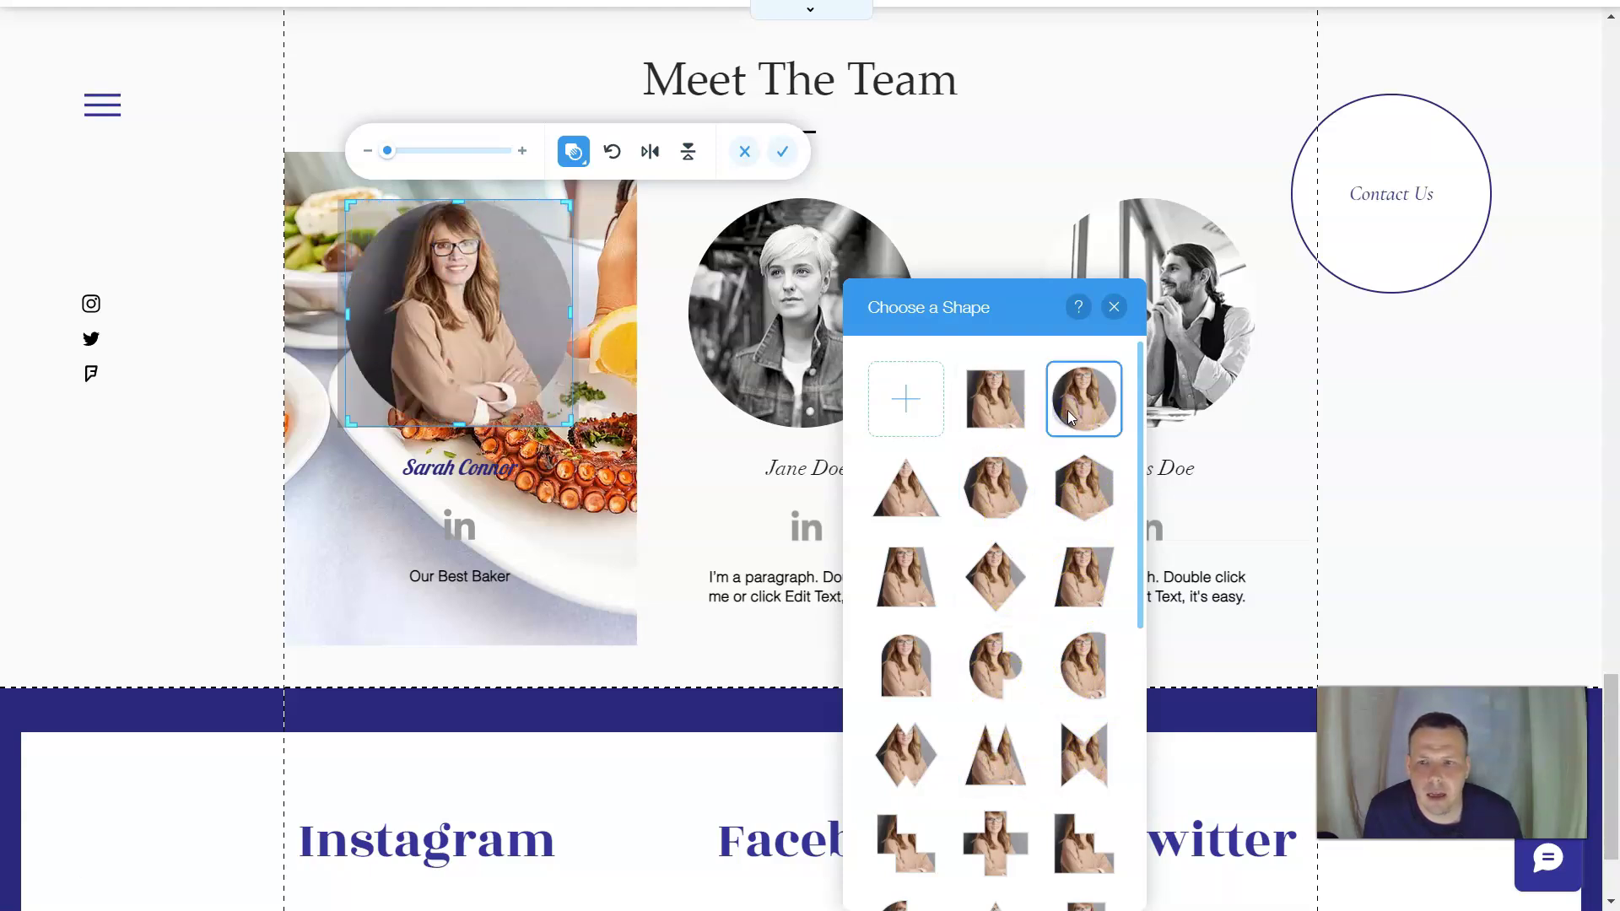
pyautogui.click(907, 579)
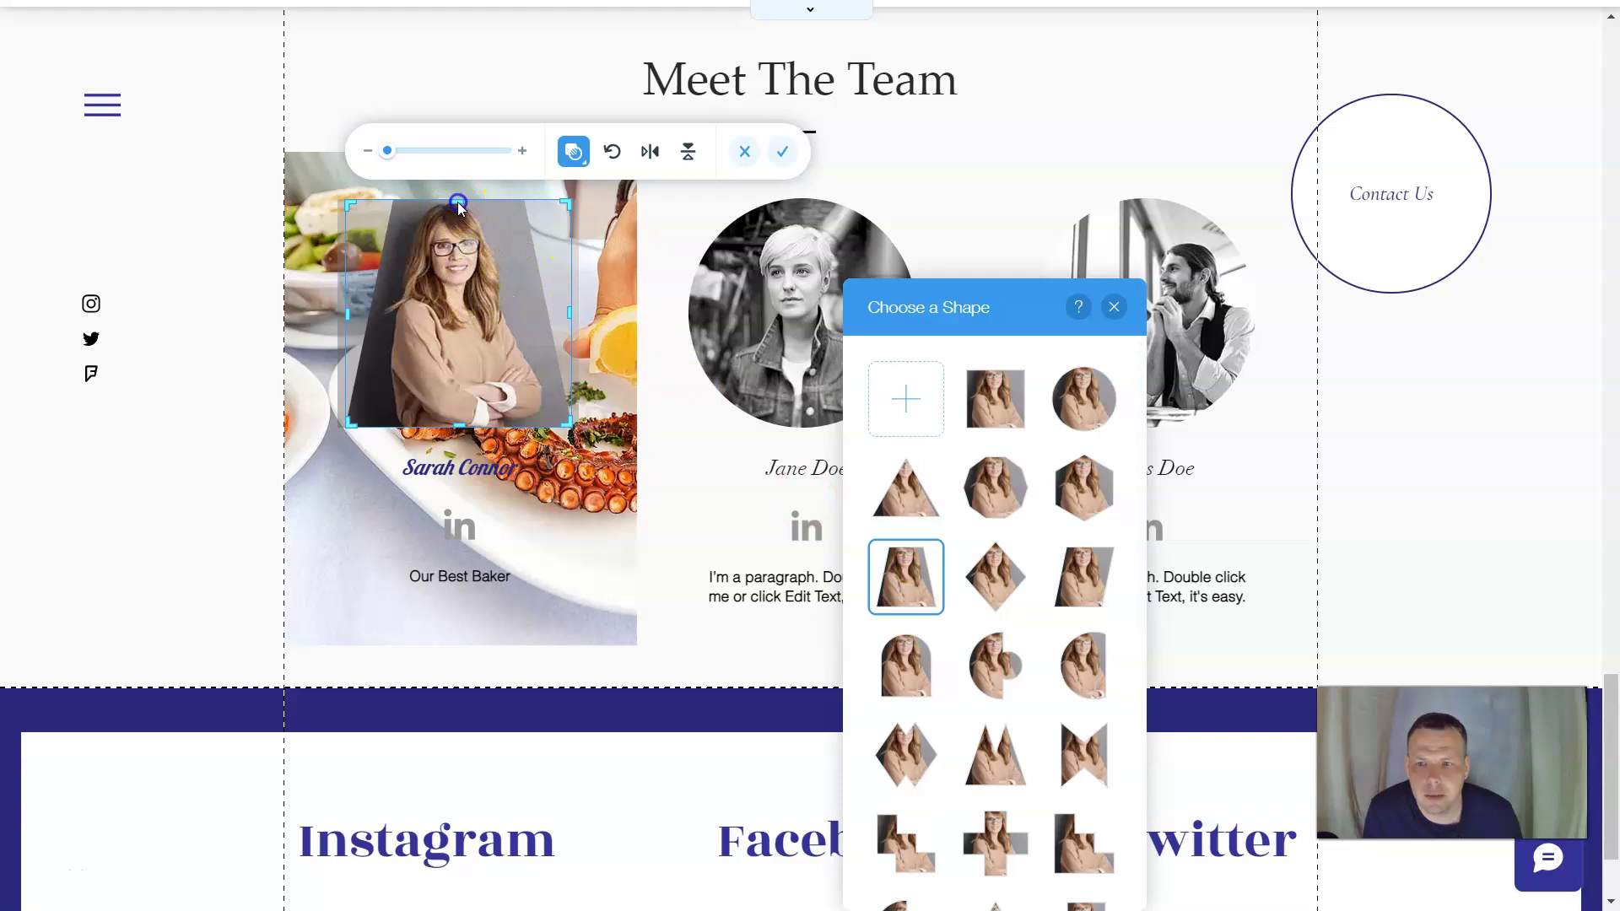
pyautogui.click(606, 300)
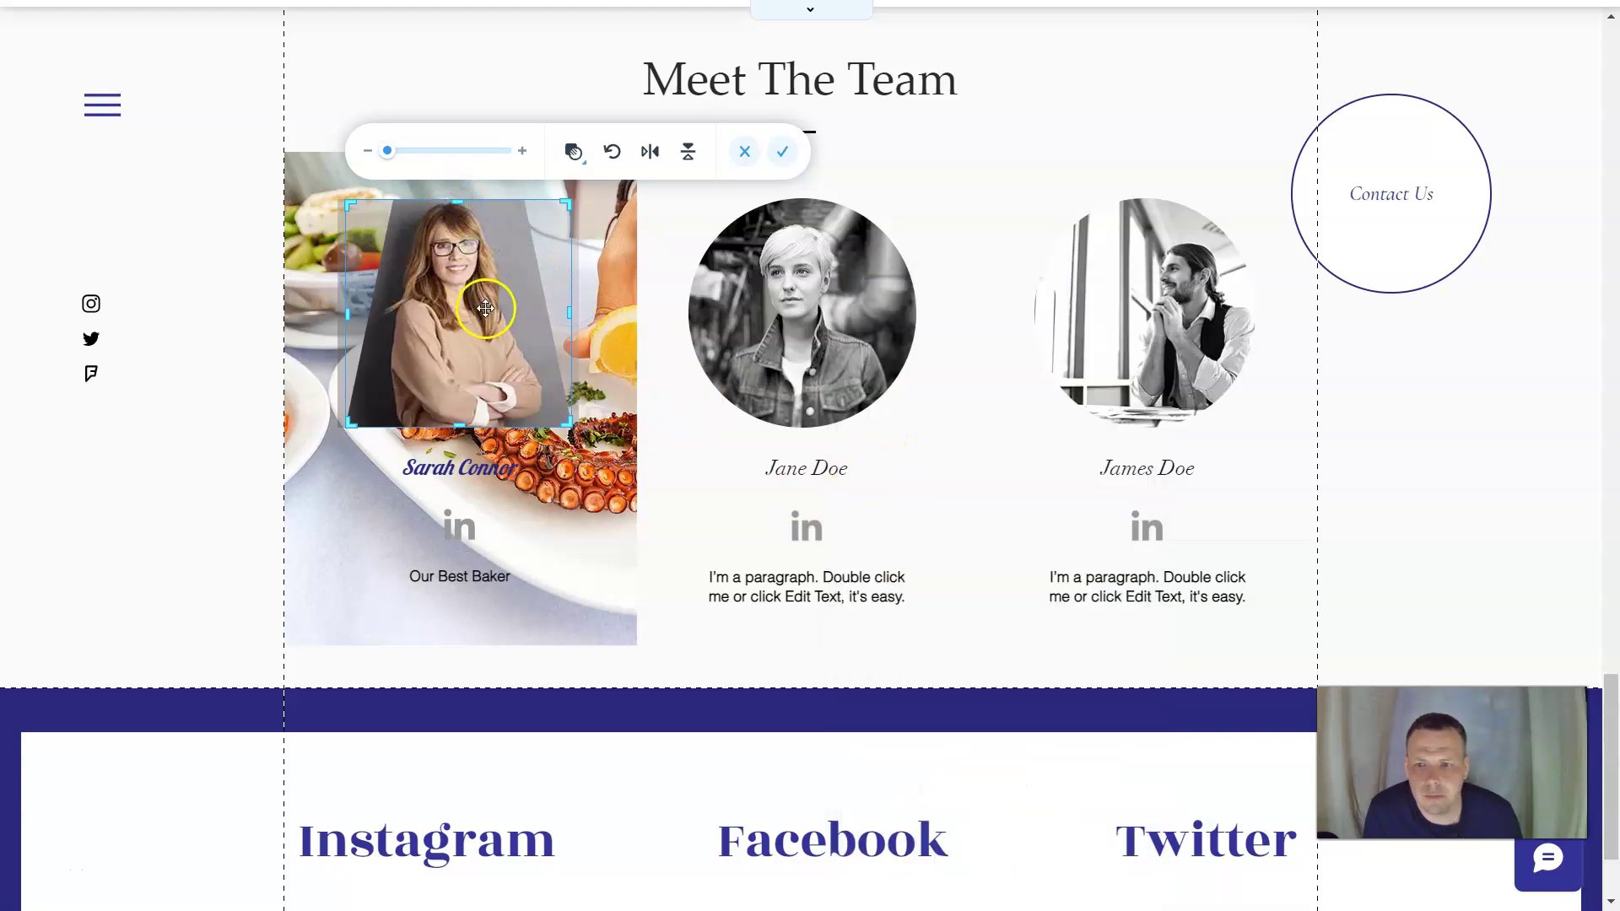
pyautogui.moveTo(486, 332); pyautogui.dragTo(481, 382)
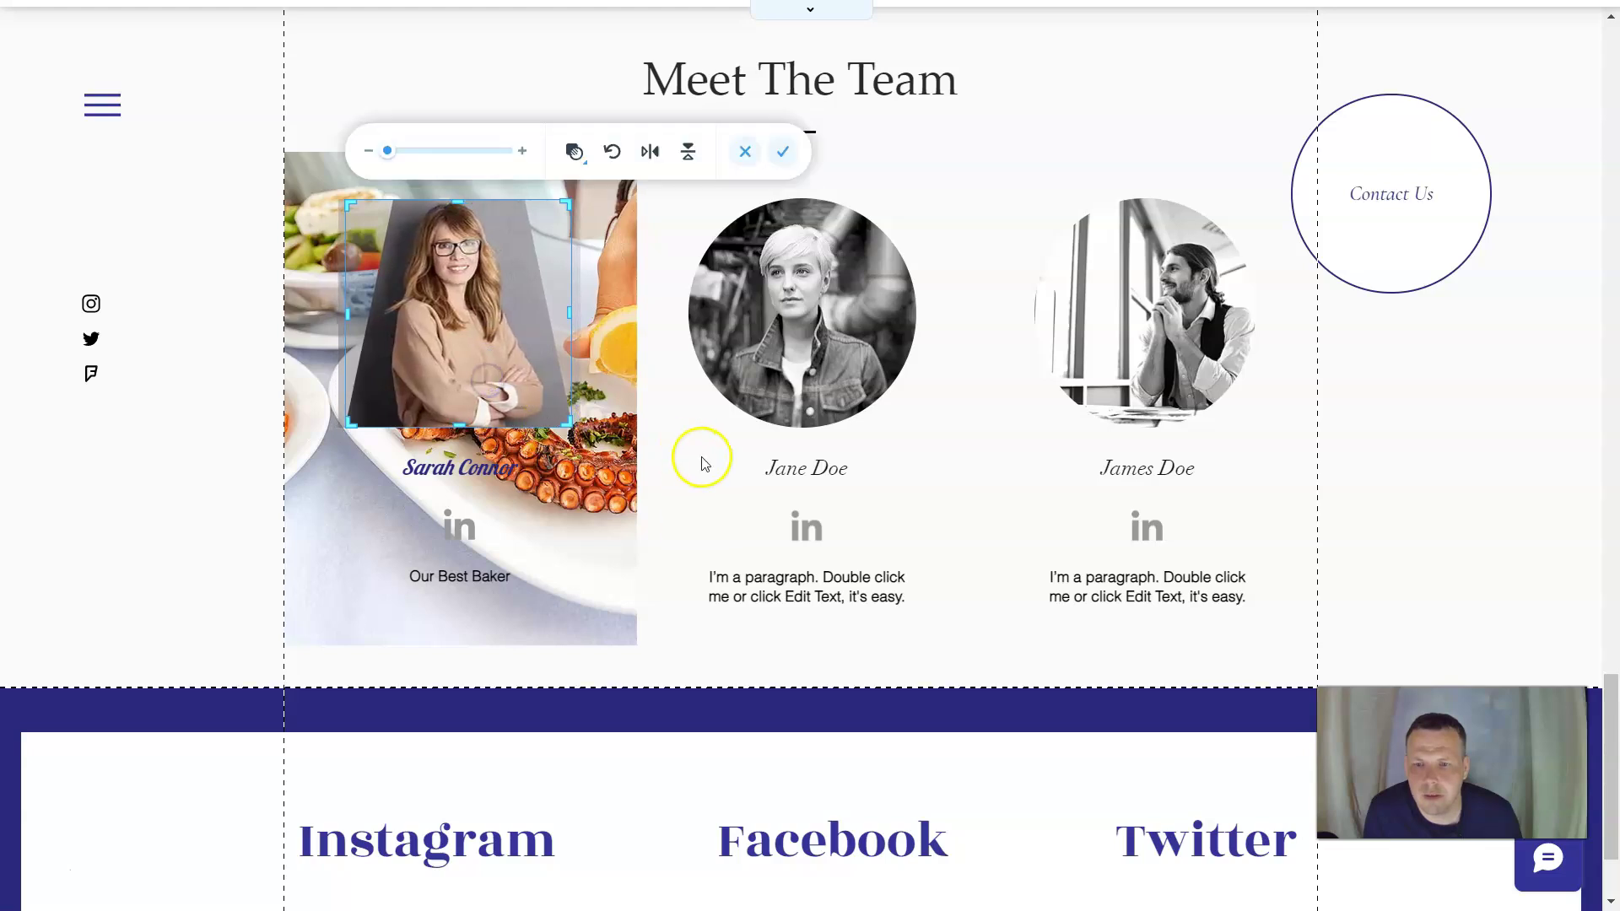
pyautogui.click(720, 479)
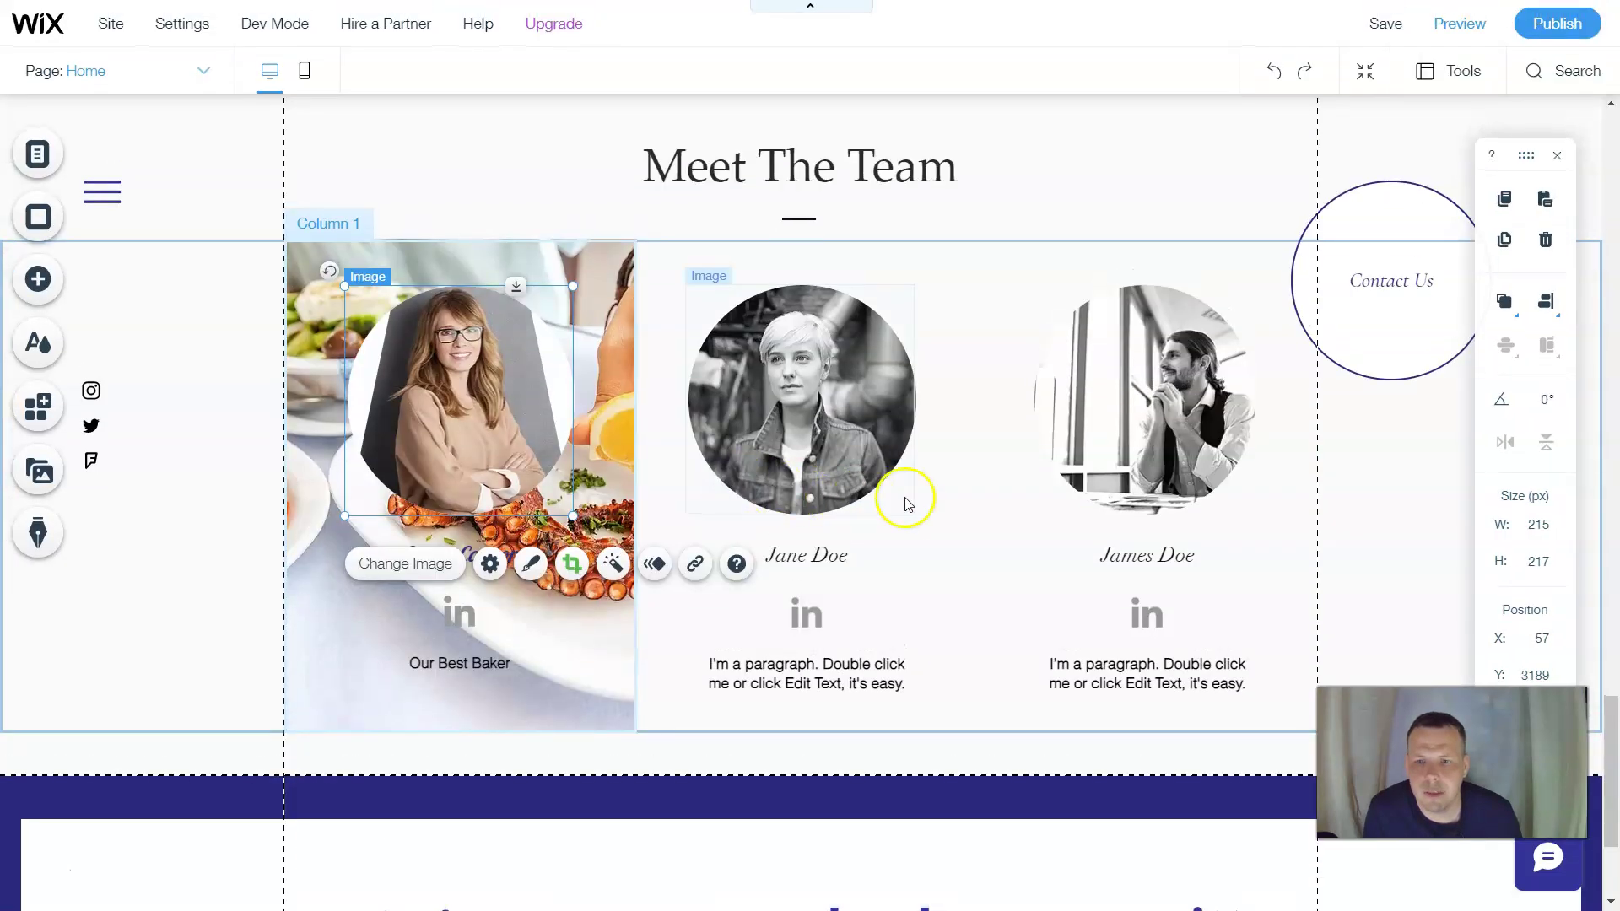
# Apply the Spin-In animation to the first team member's photo.
pyautogui.click(650, 566)
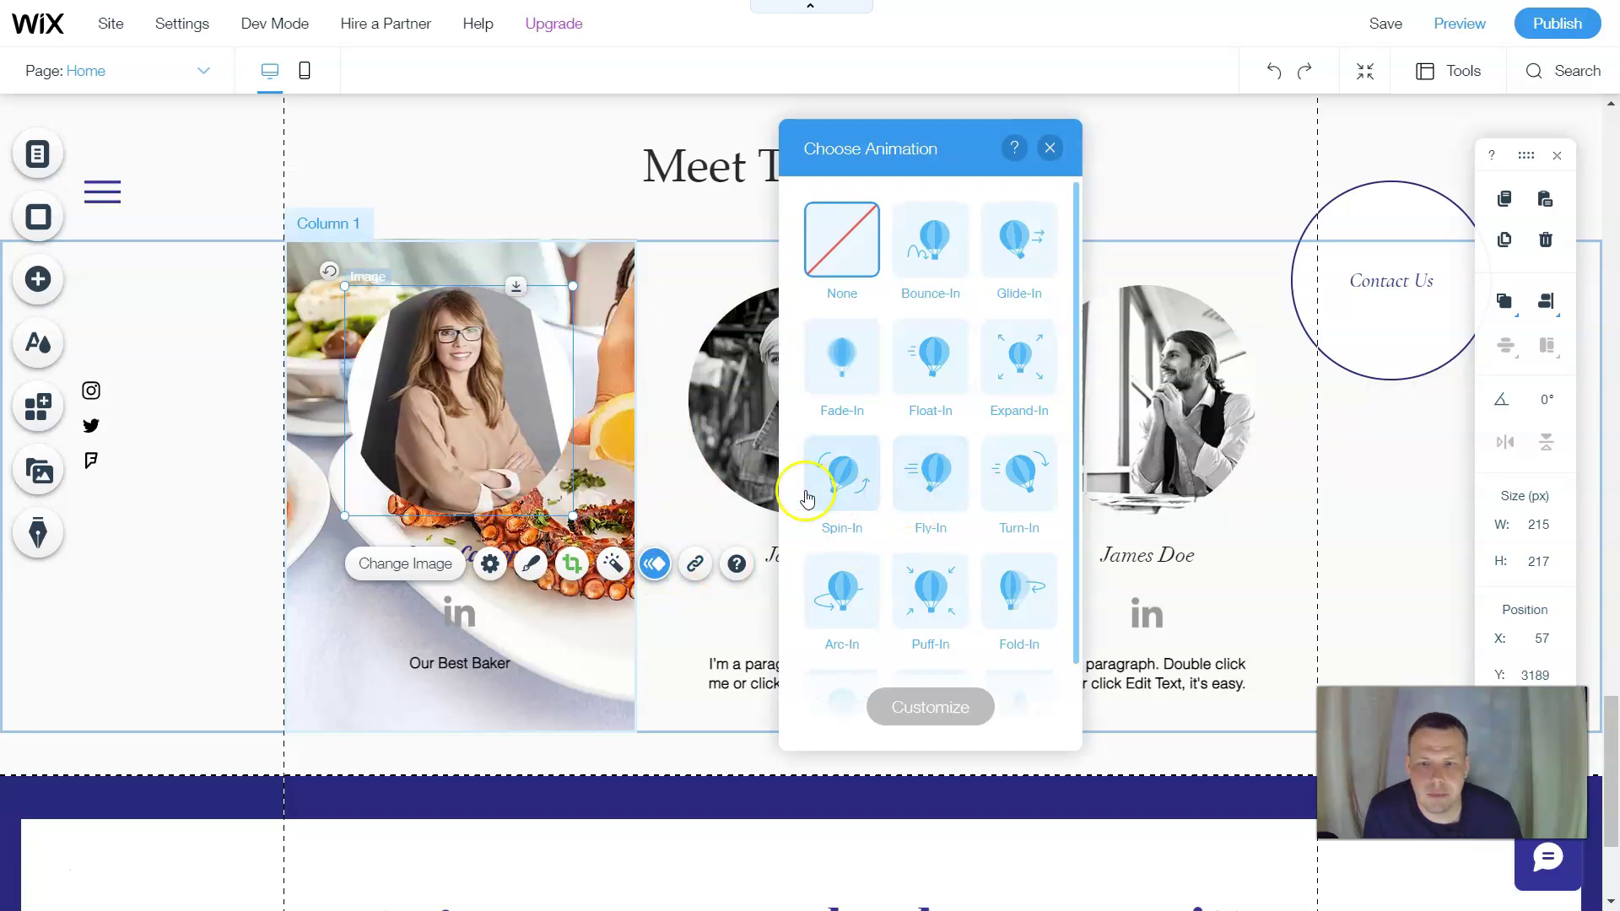
pyautogui.click(840, 494)
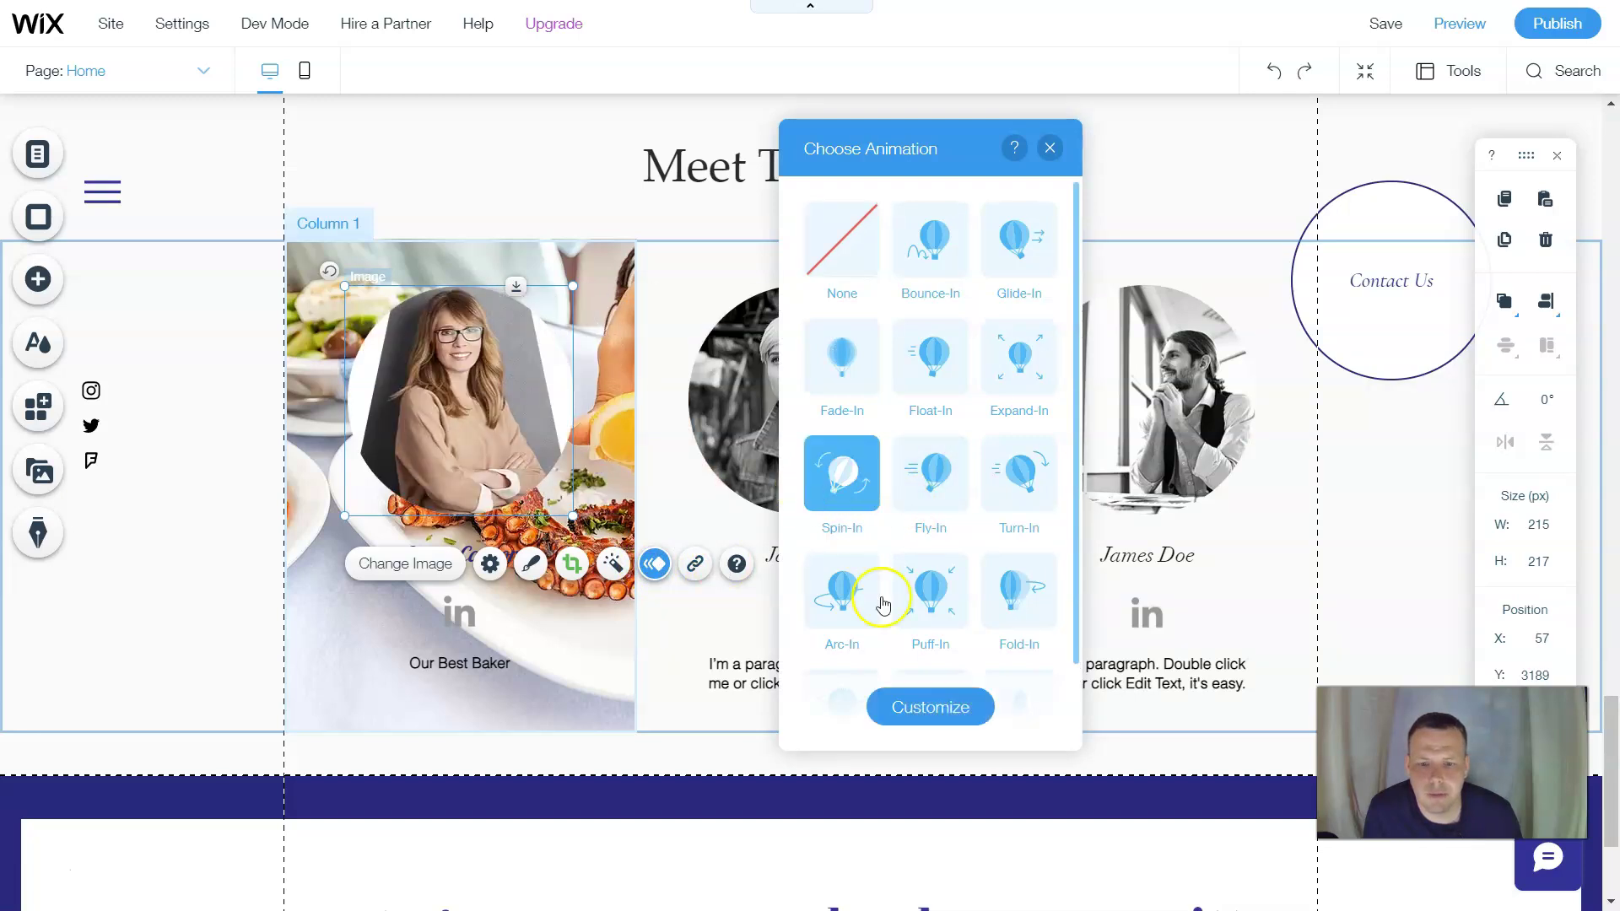
pyautogui.click(1049, 149)
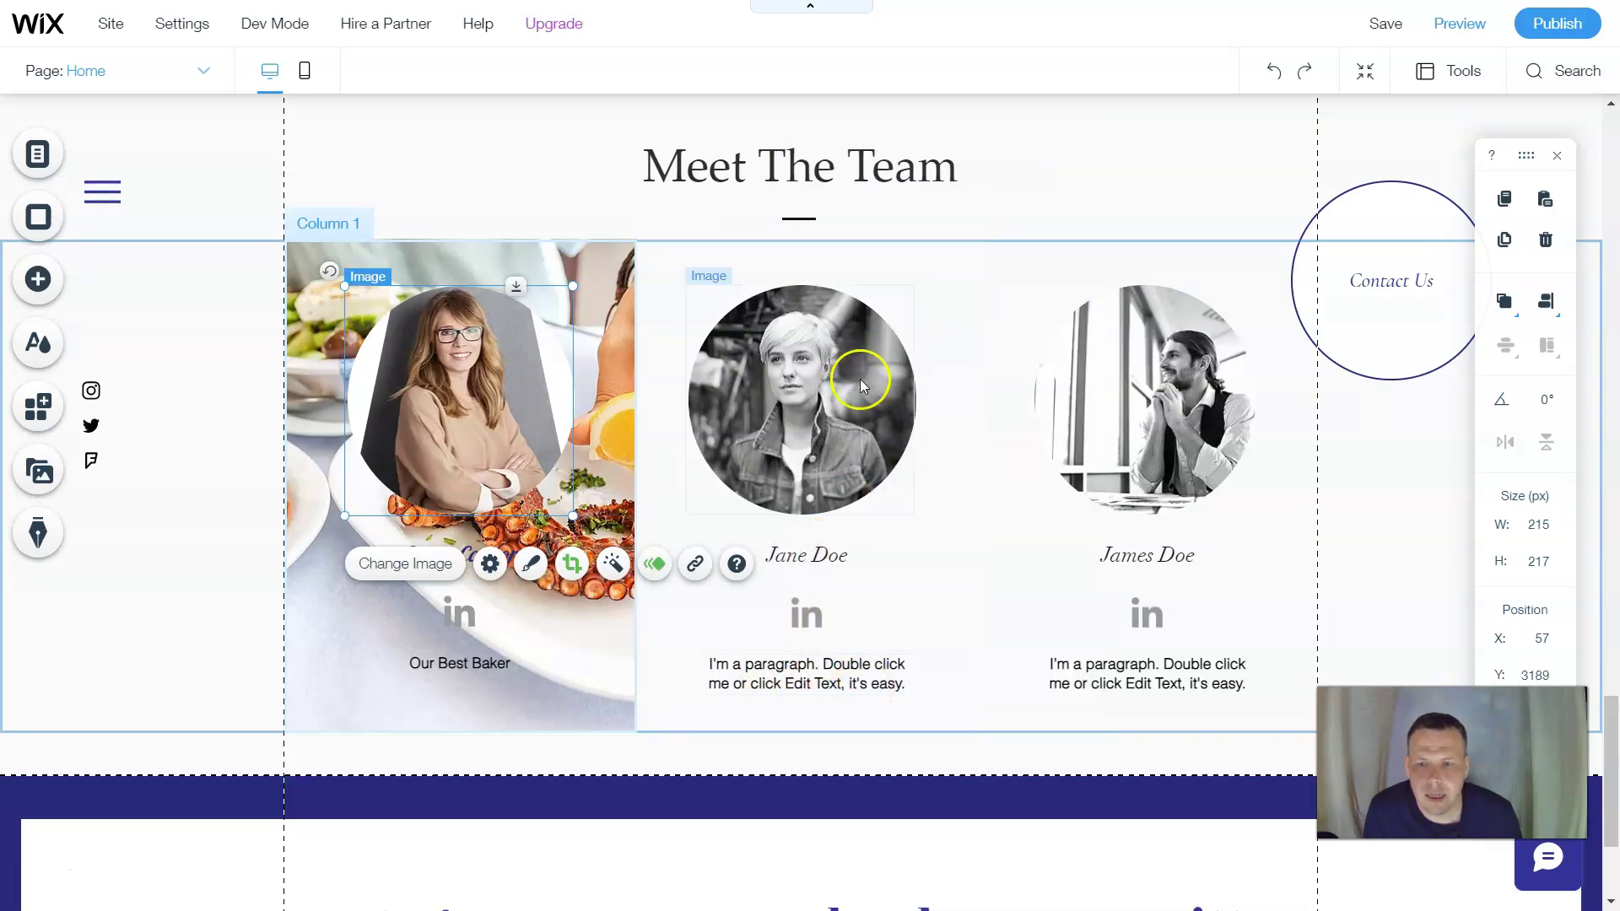
# Choose an image background for the second team column and search Media from Wix for "bakery".
pyautogui.click(849, 418)
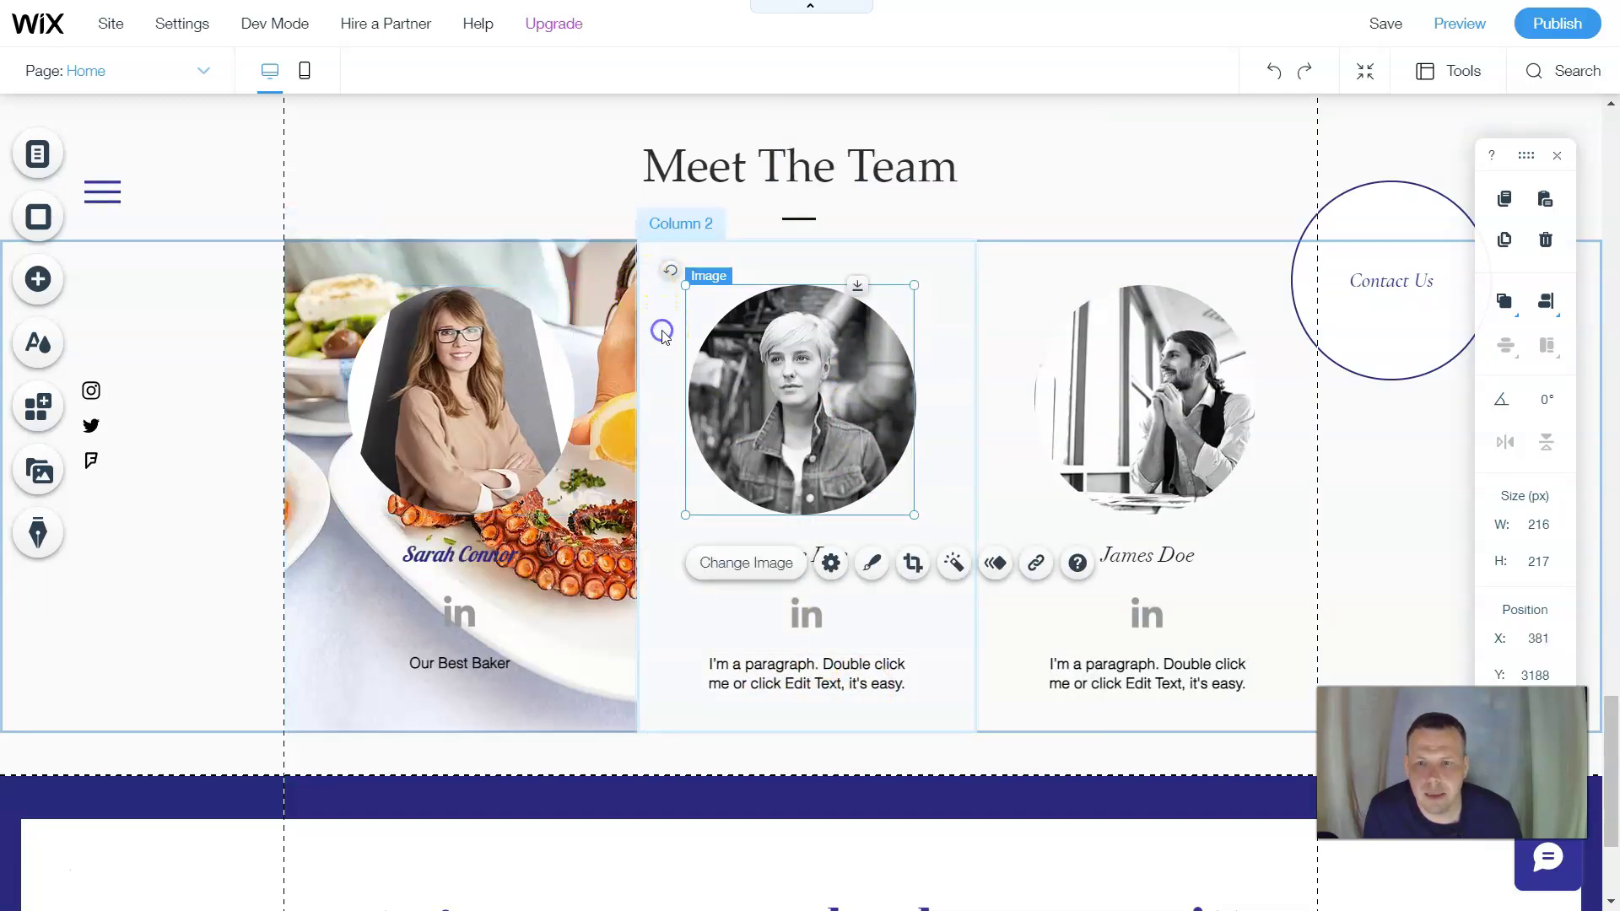
pyautogui.click(663, 335)
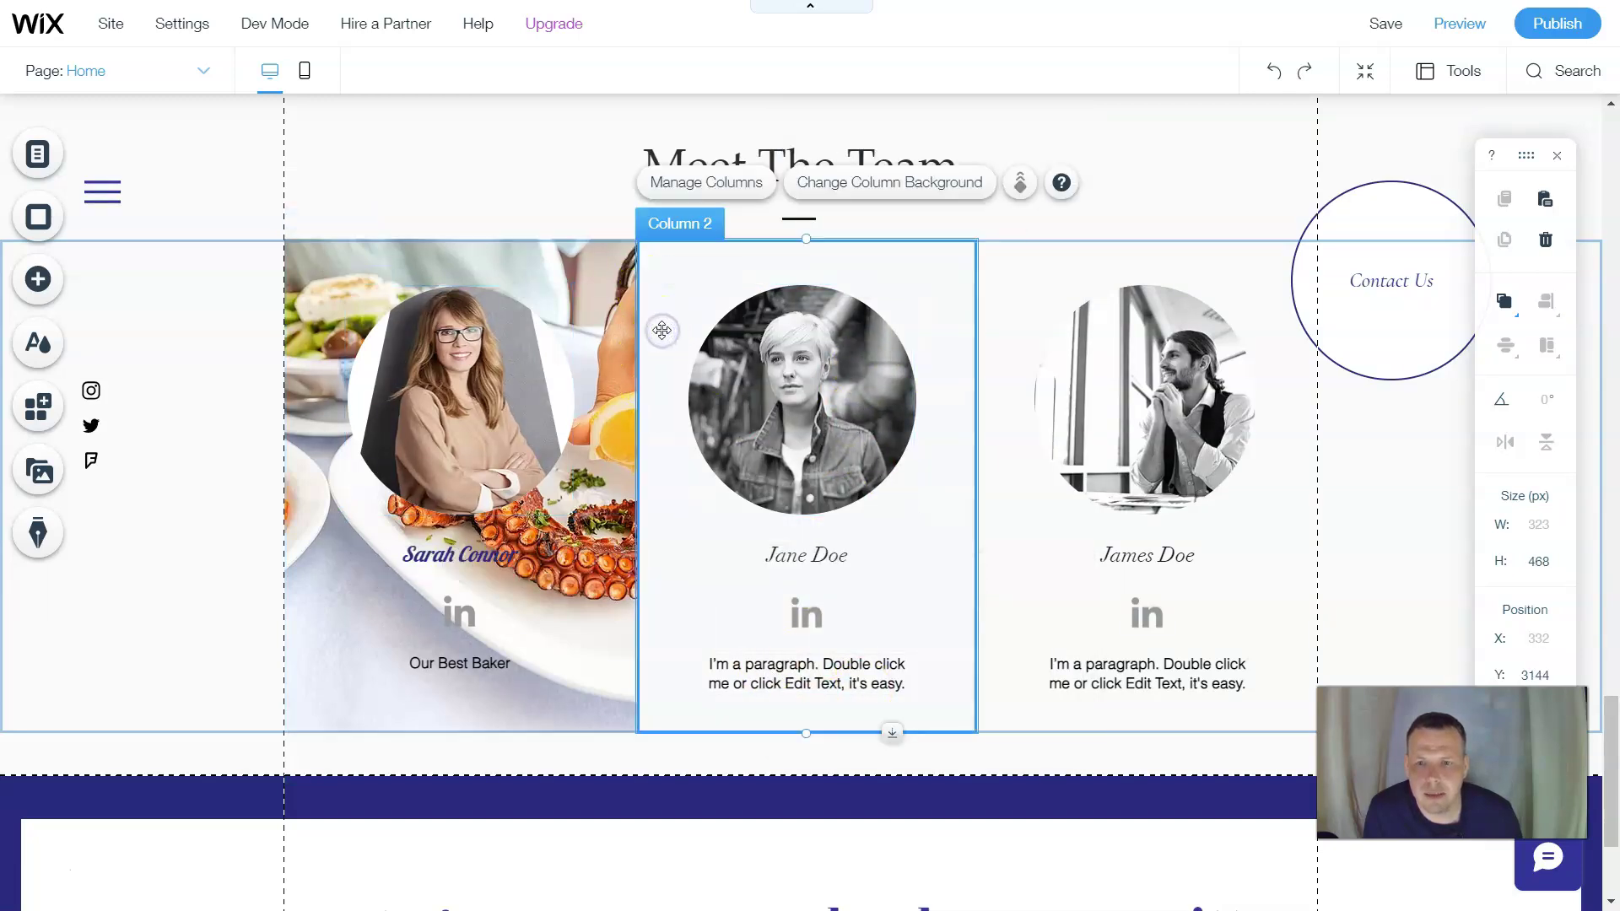
pyautogui.click(851, 193)
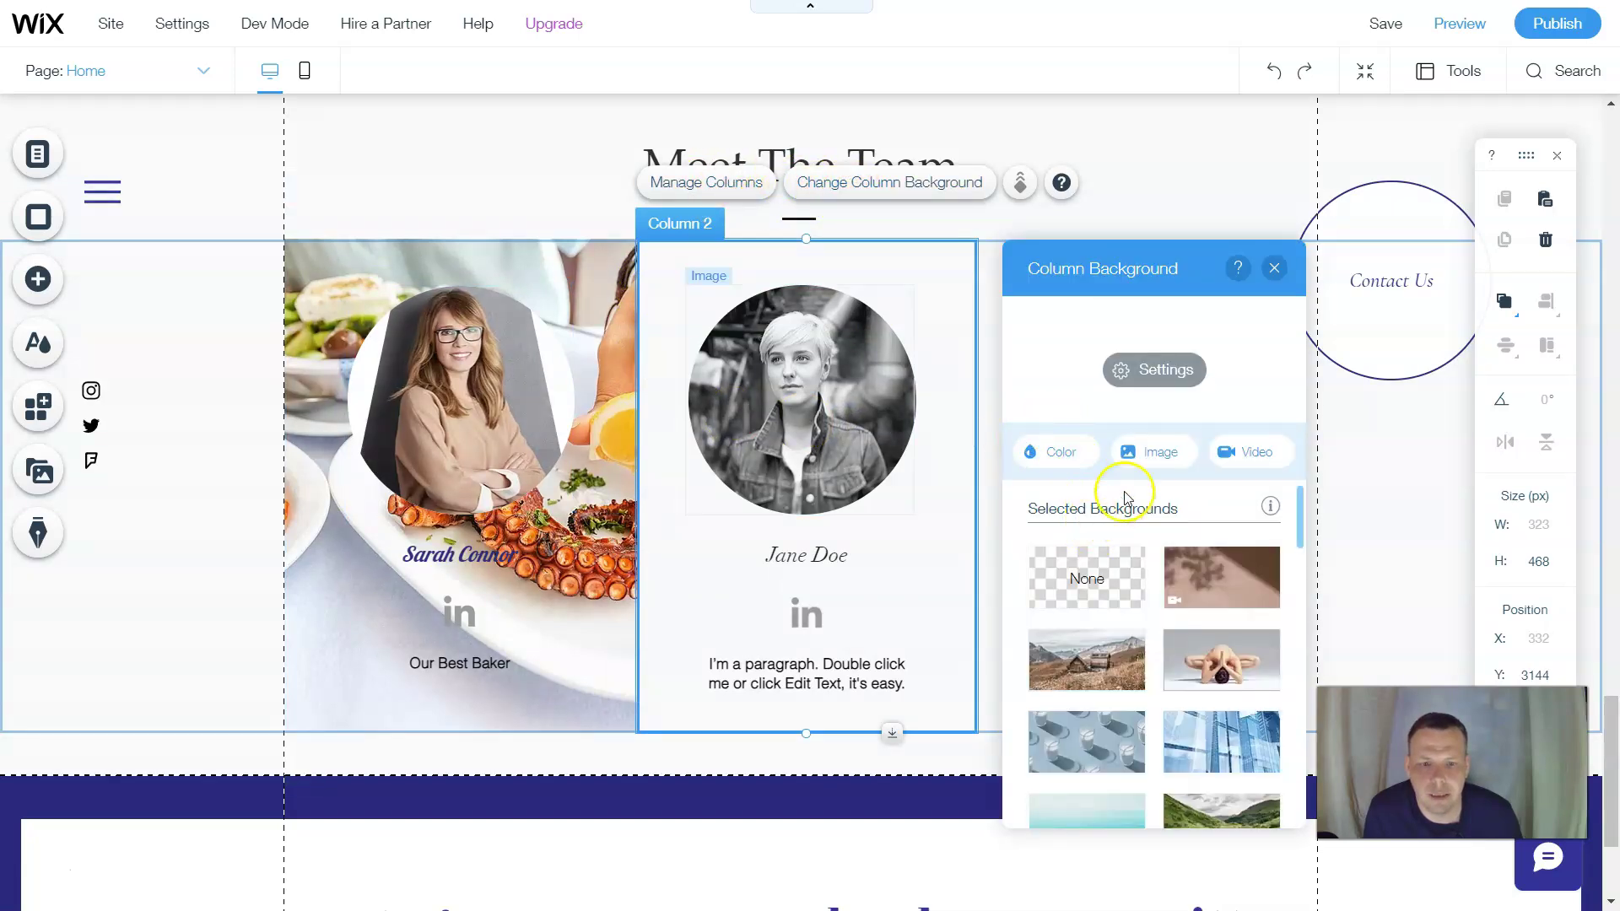
pyautogui.click(1131, 451)
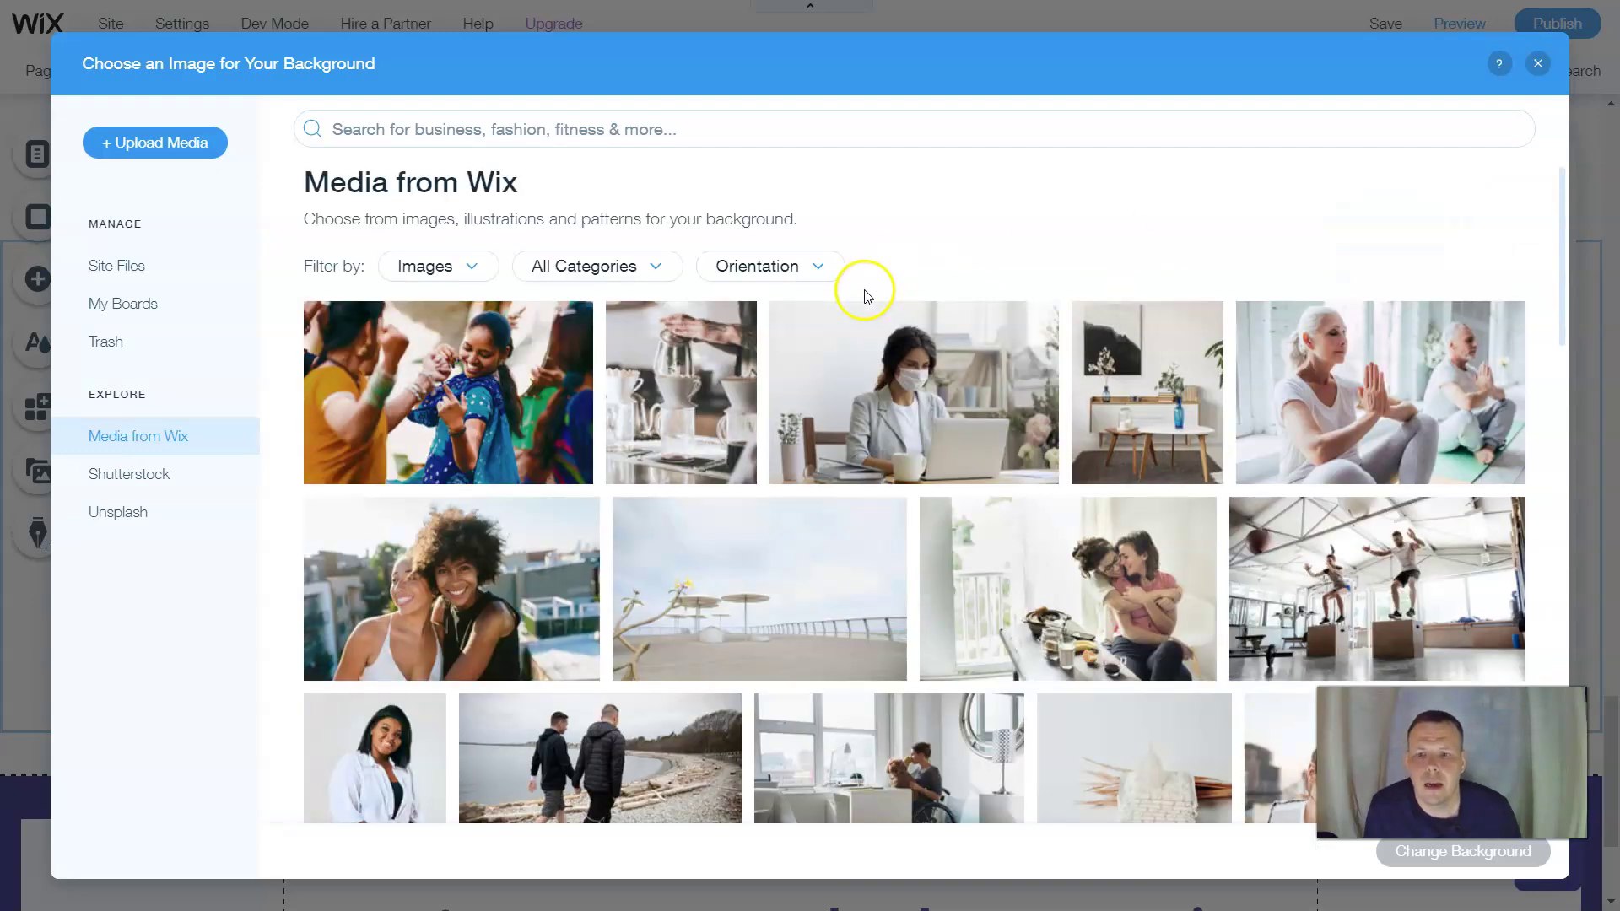
pyautogui.click(622, 124)
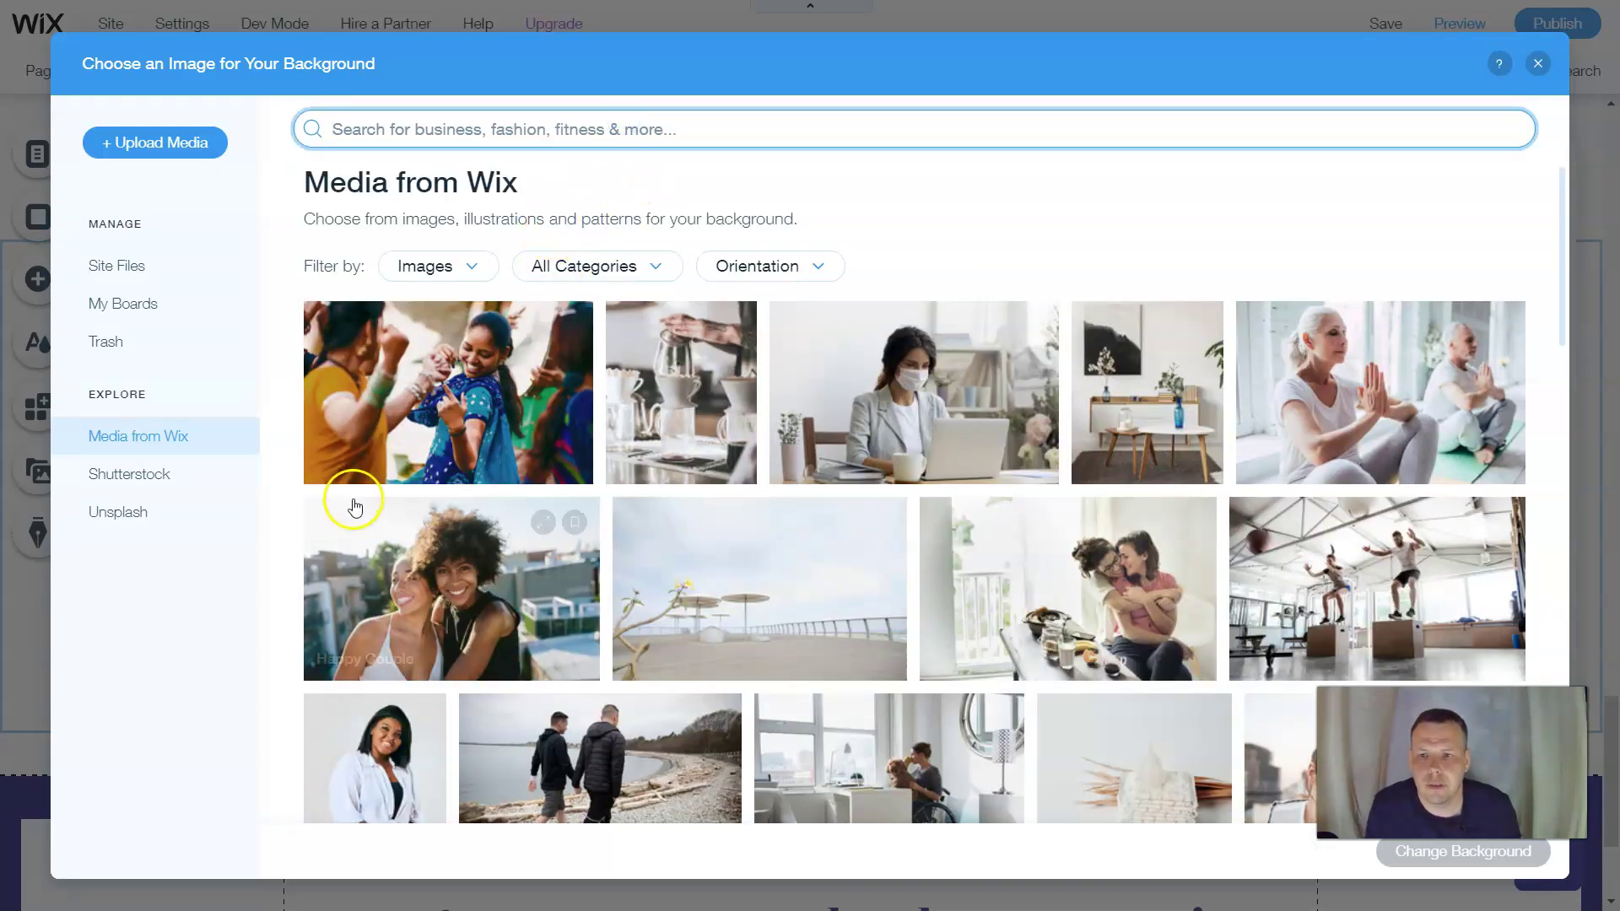
pyautogui.write('nakery')
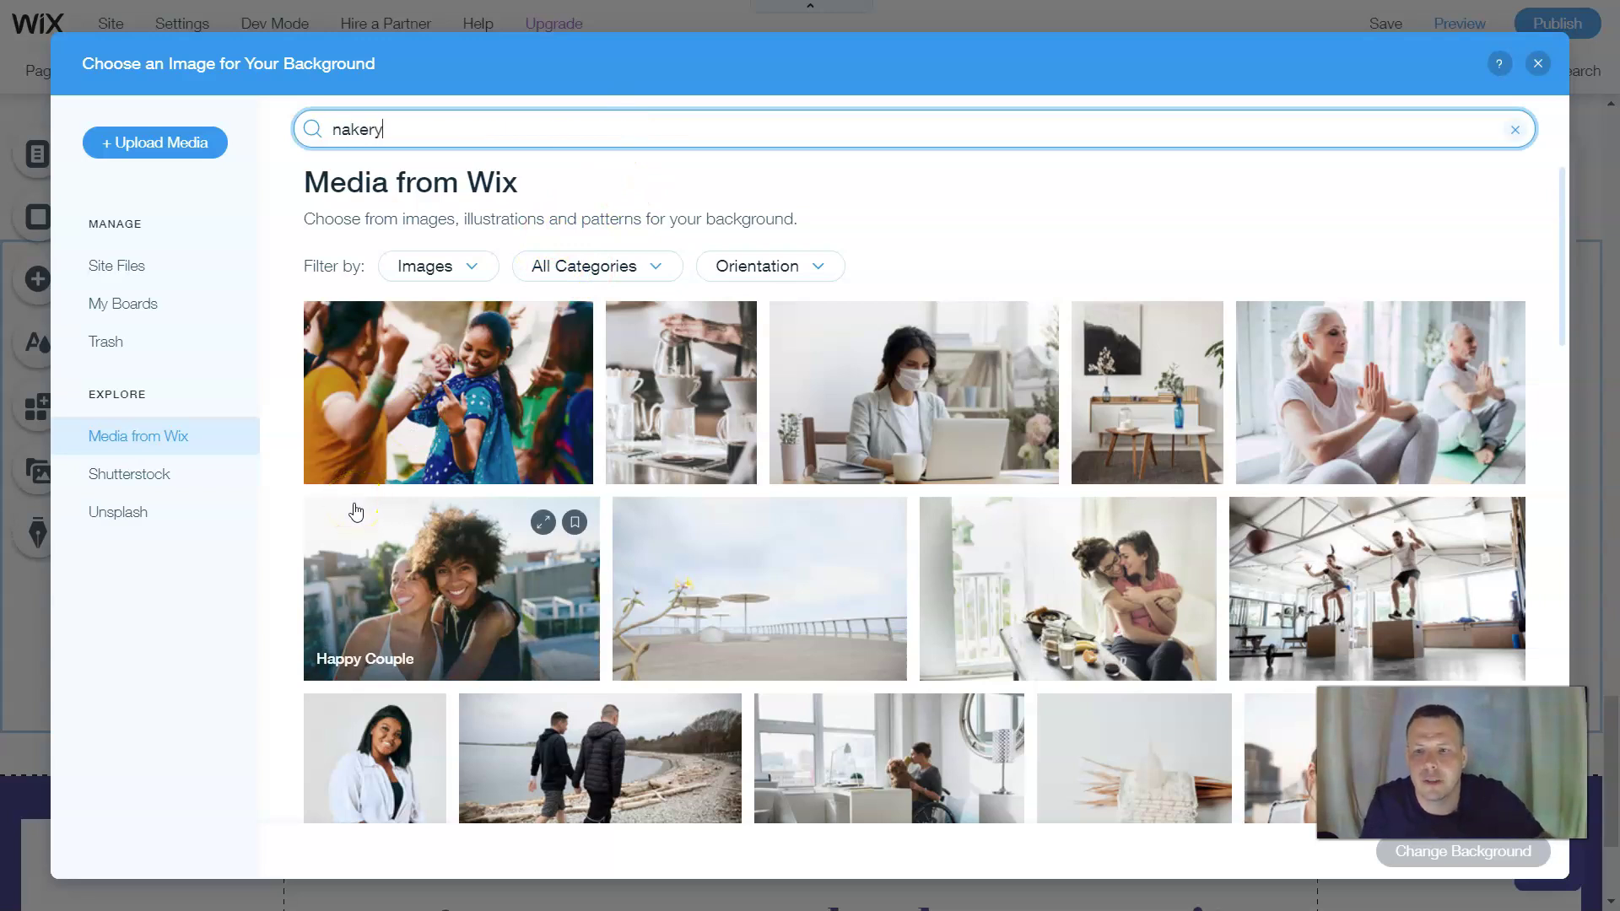
pyautogui.press('Return')
pyautogui.click(388, 212)
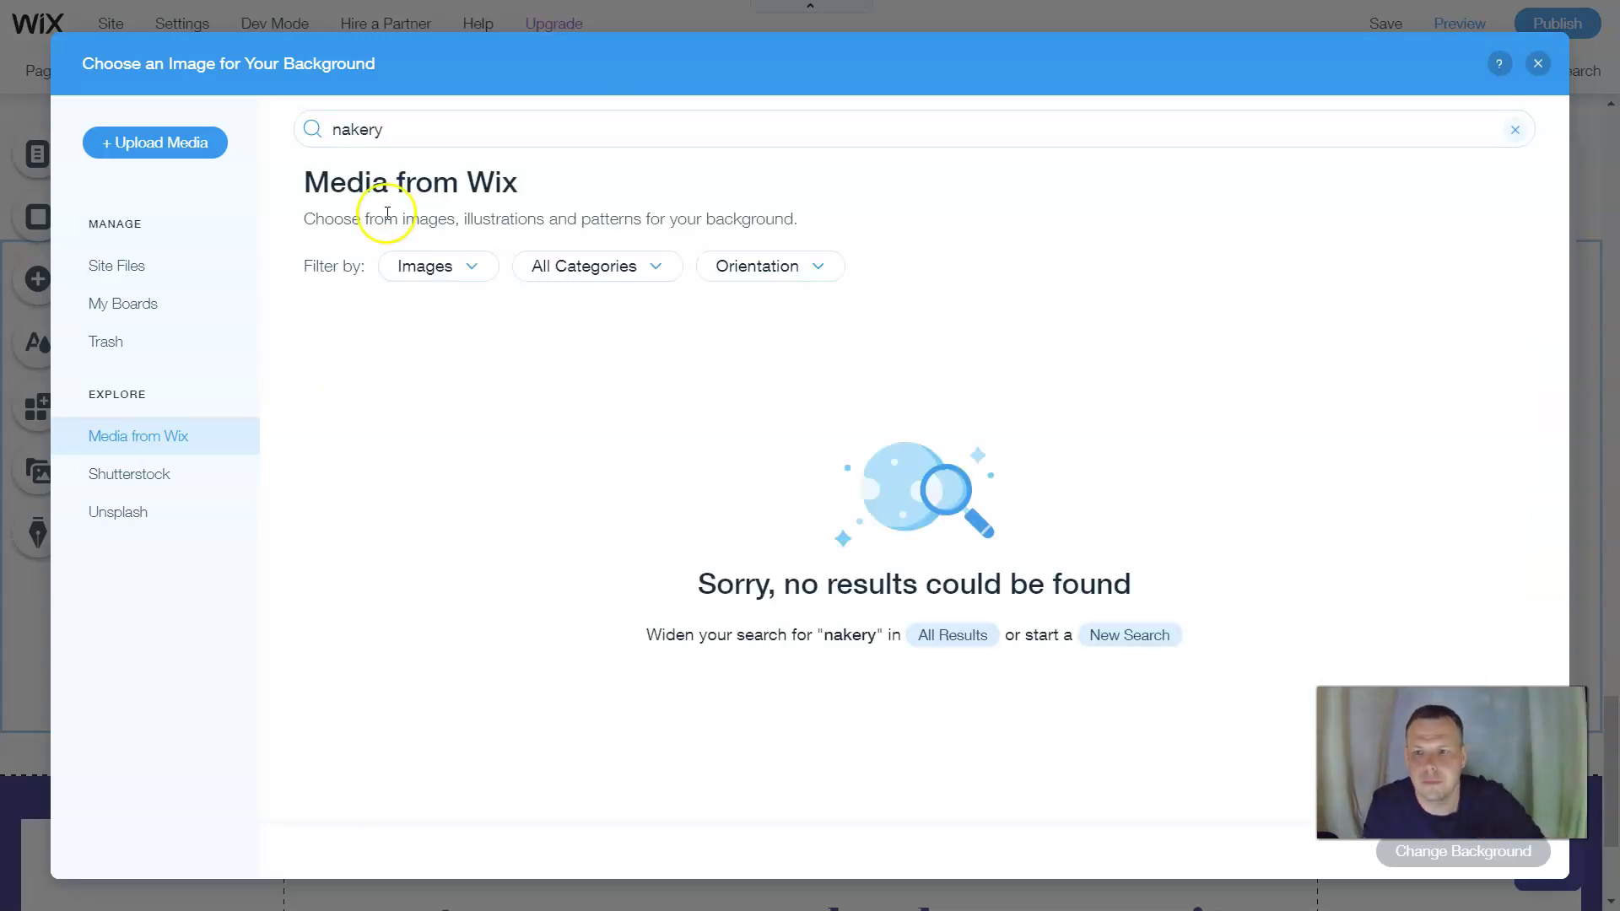
pyautogui.doubleClick(347, 129)
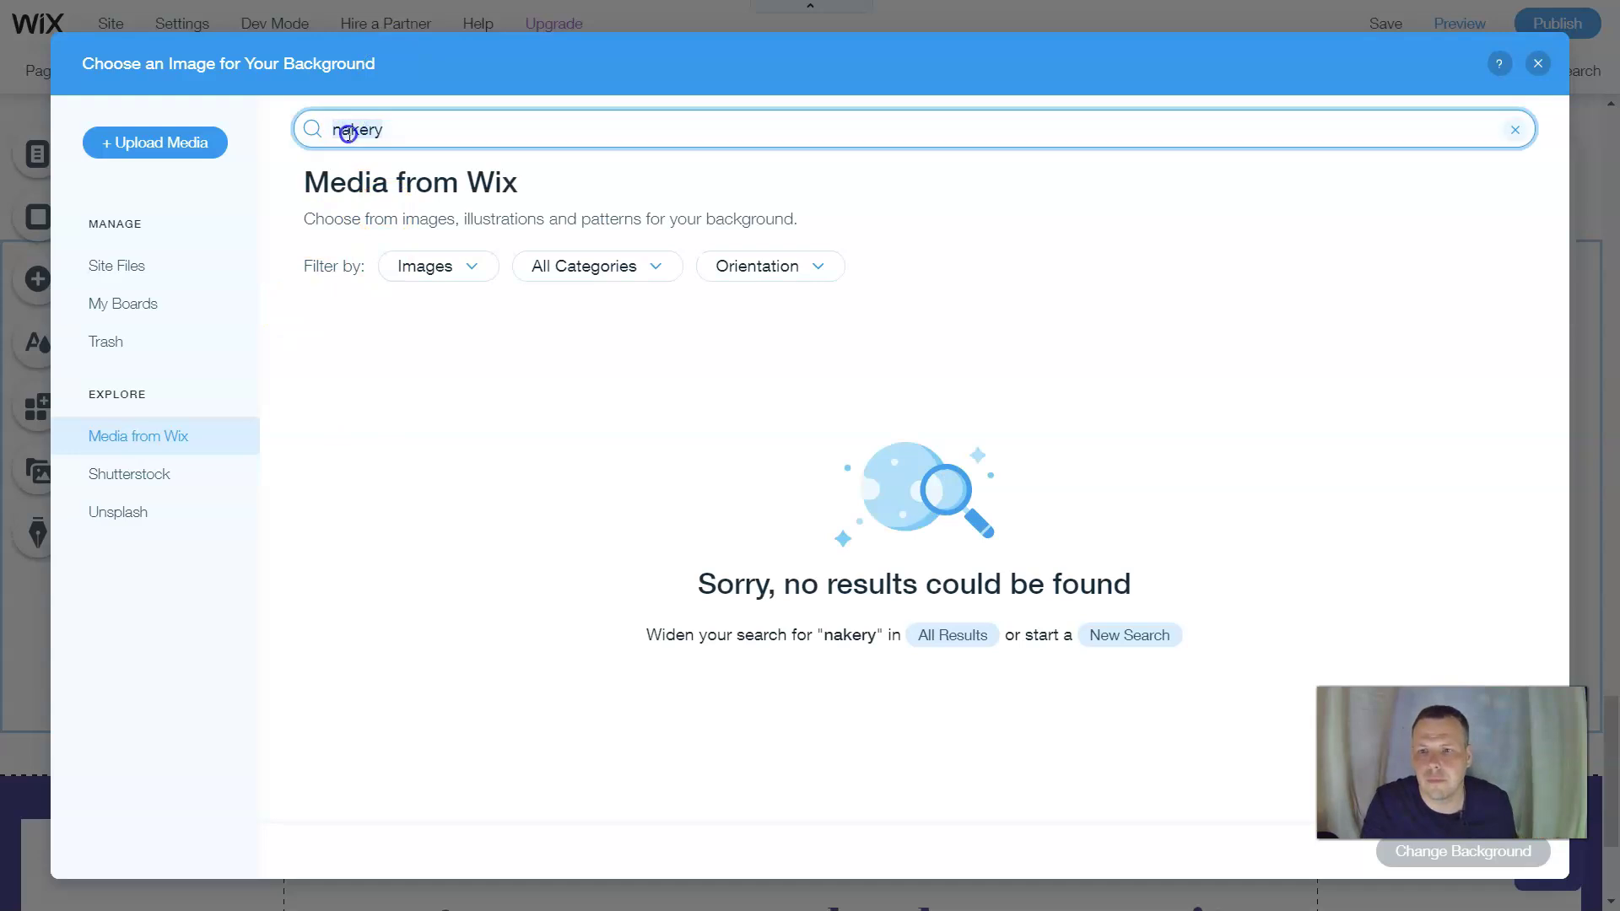
pyautogui.press('BackSpace')
pyautogui.write('b')
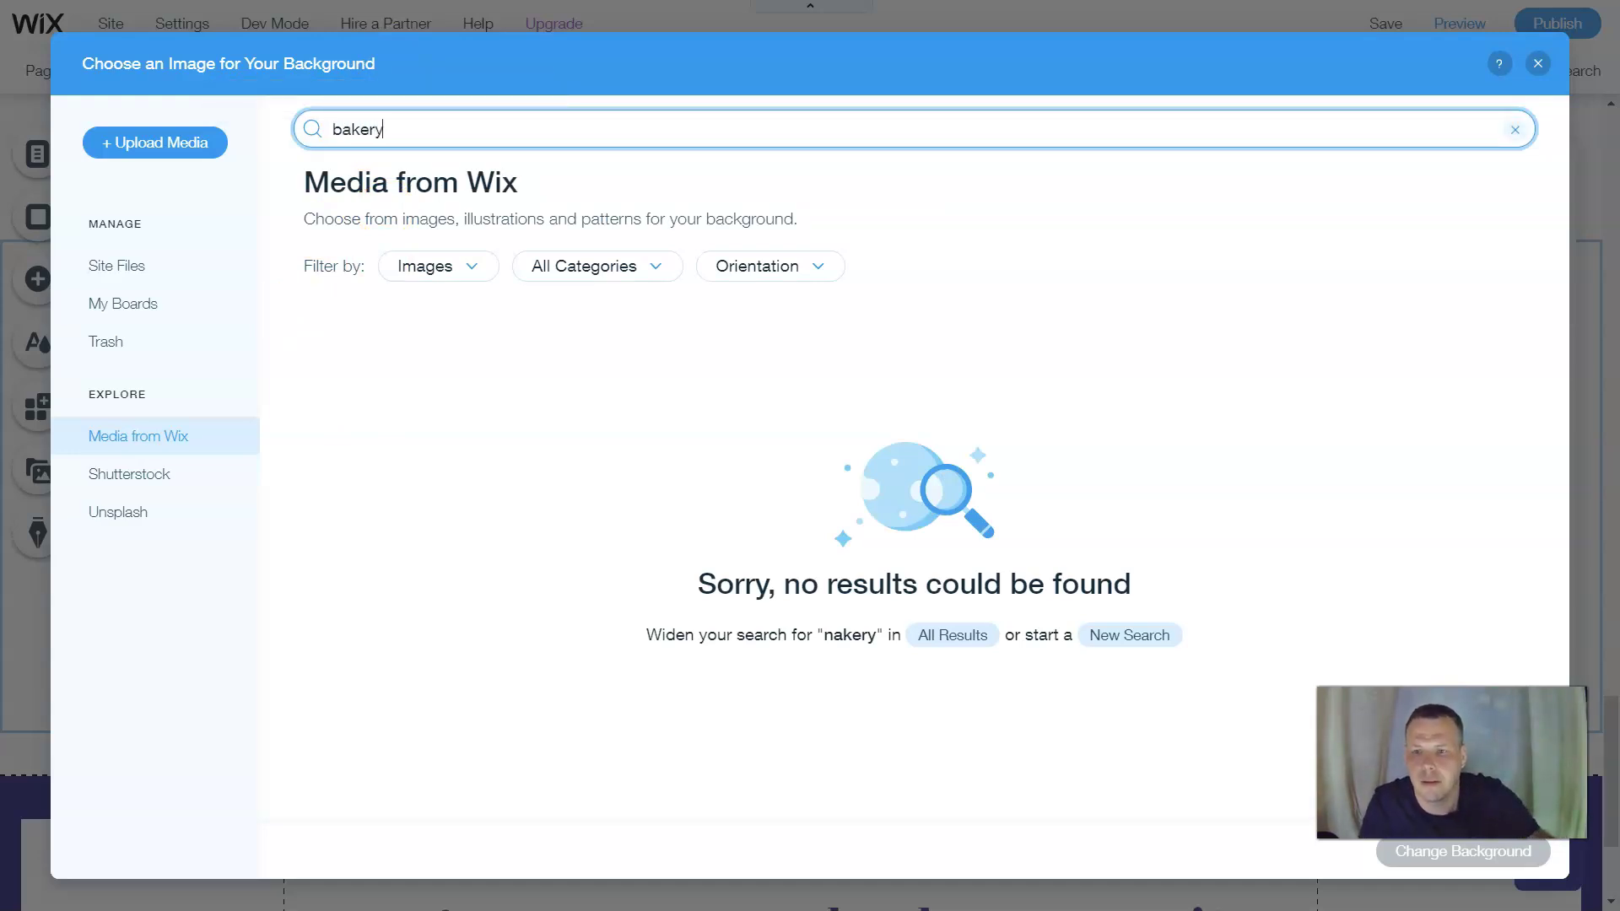
pyautogui.press('Return')
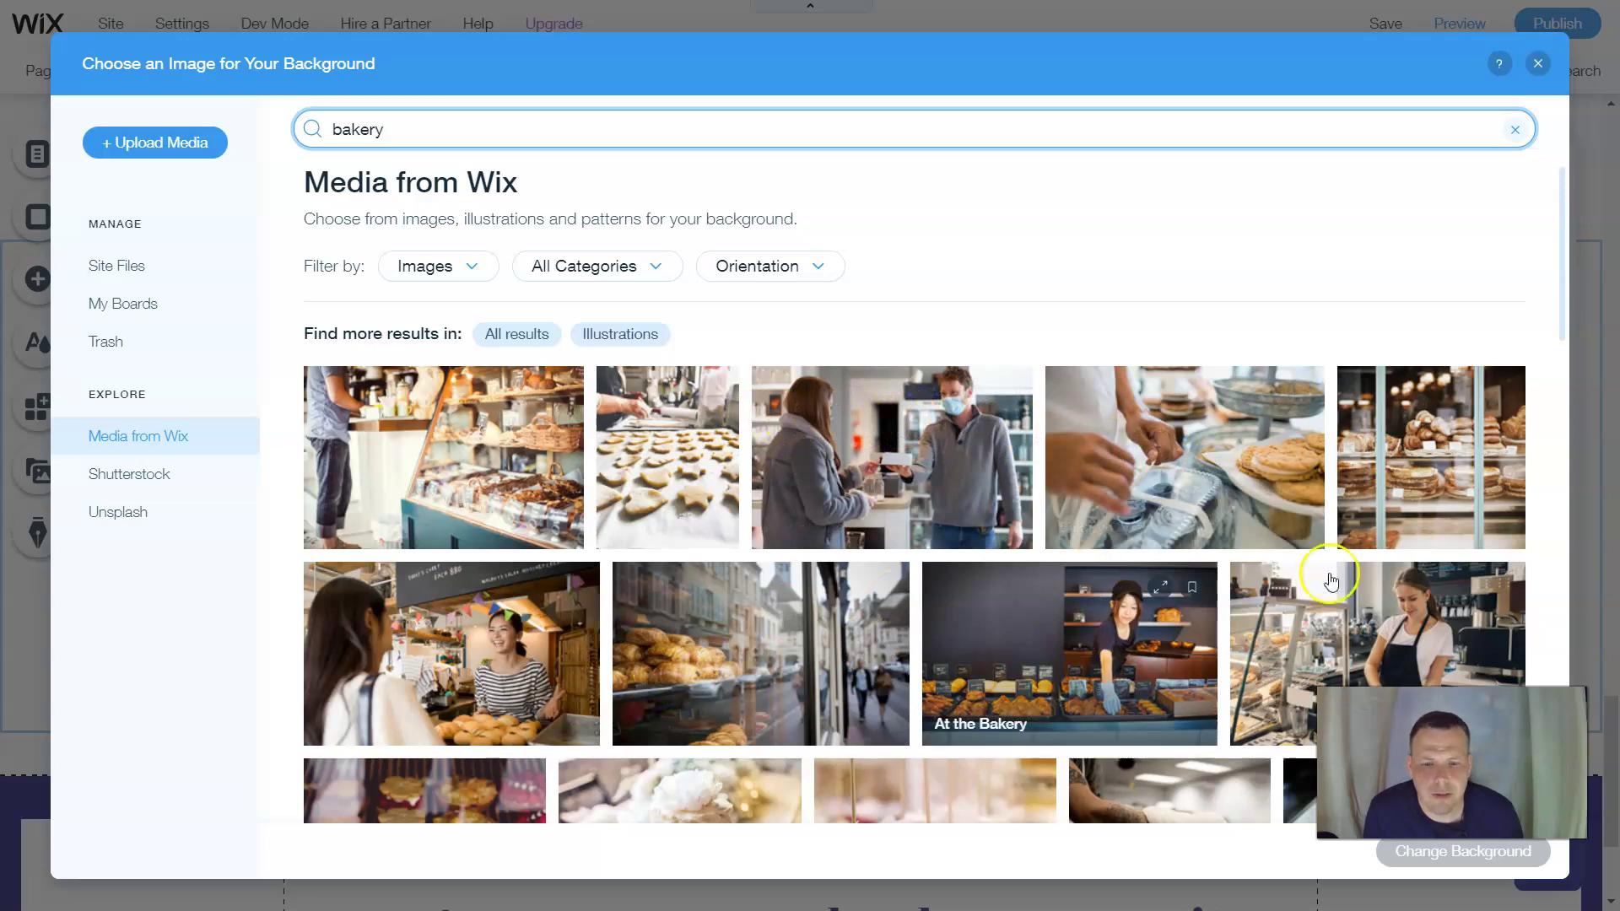
# Apply the "Fresh Bread" picture as the background of the second team member's column.
pyautogui.scroll(-5, 1167, 474)
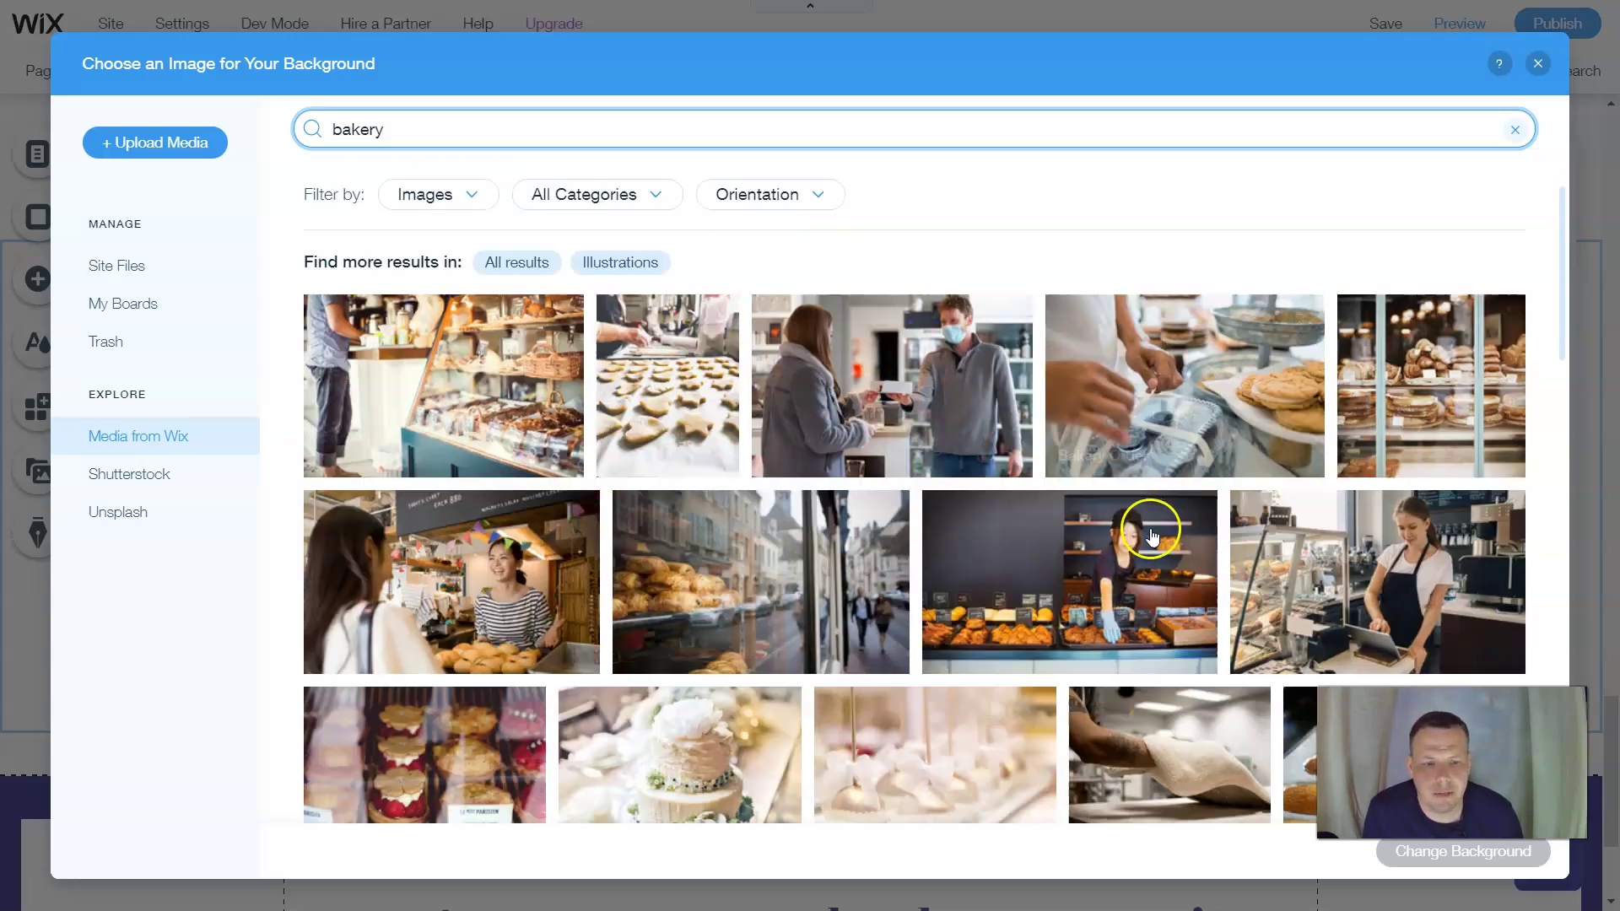
pyautogui.scroll(-3, 627, 494)
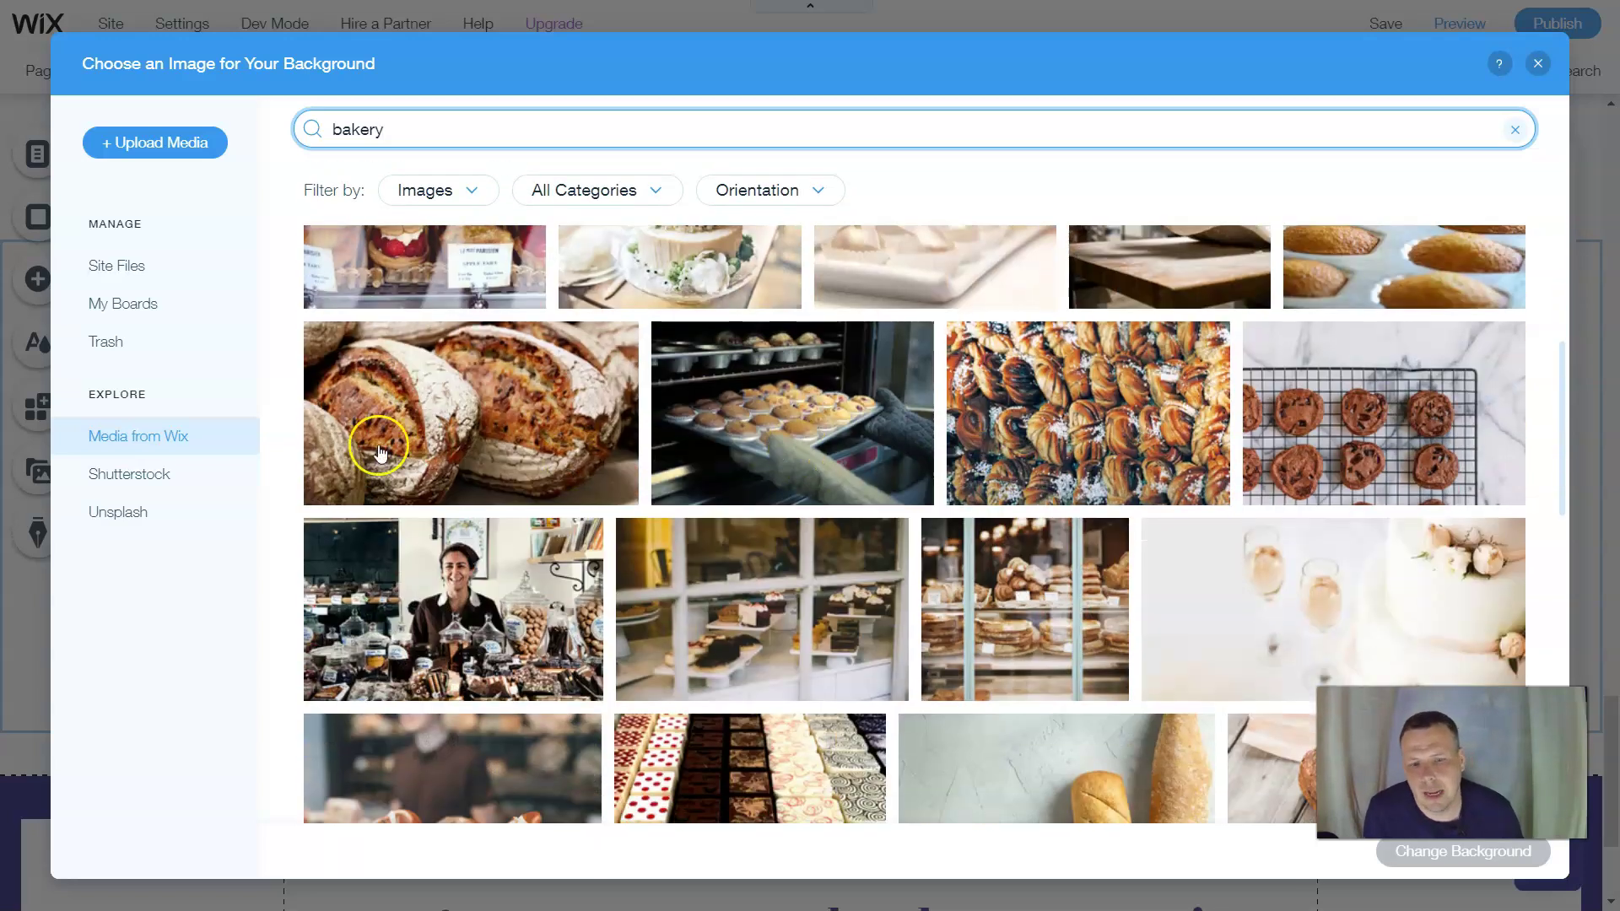
pyautogui.click(526, 422)
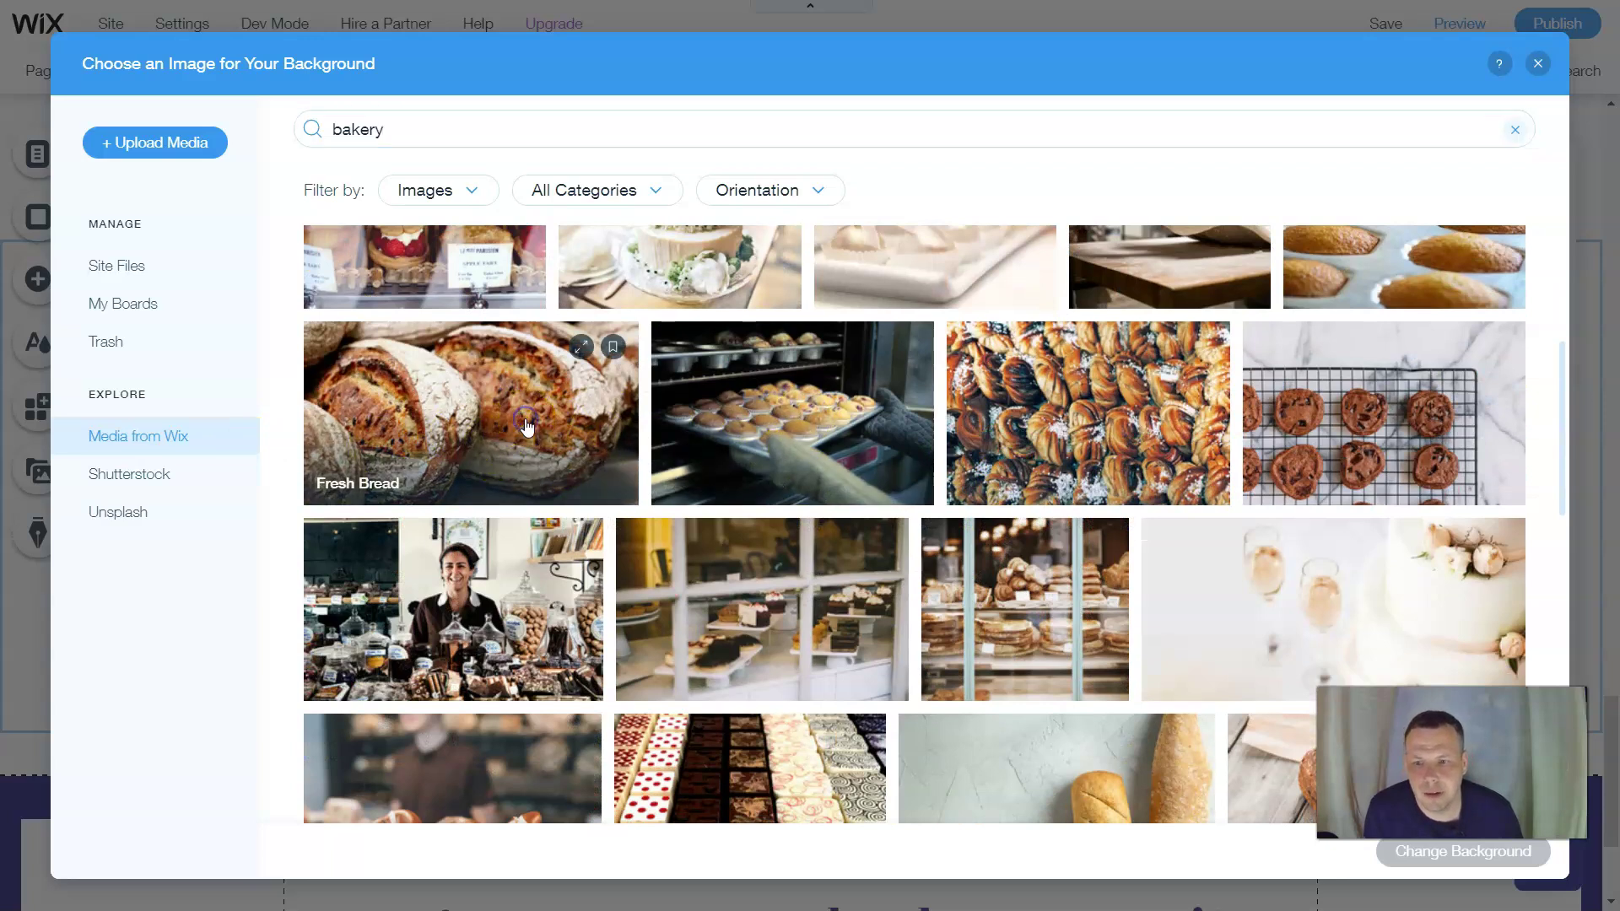
pyautogui.click(1407, 863)
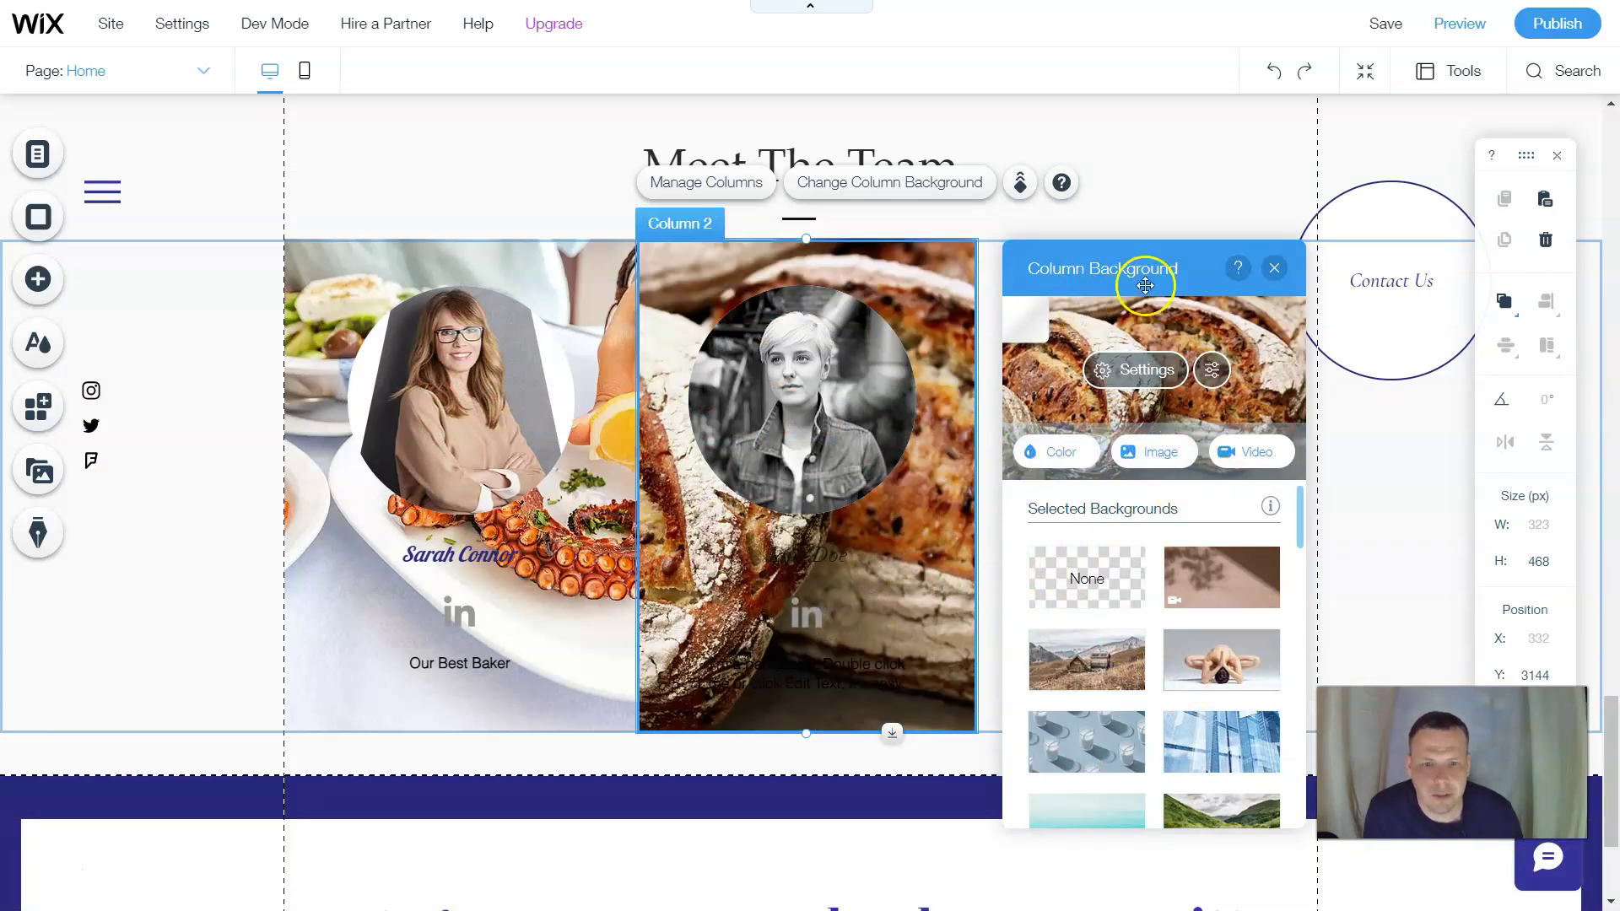
# Replace the name text in the second team column with the team member's full name.
pyautogui.click(821, 561)
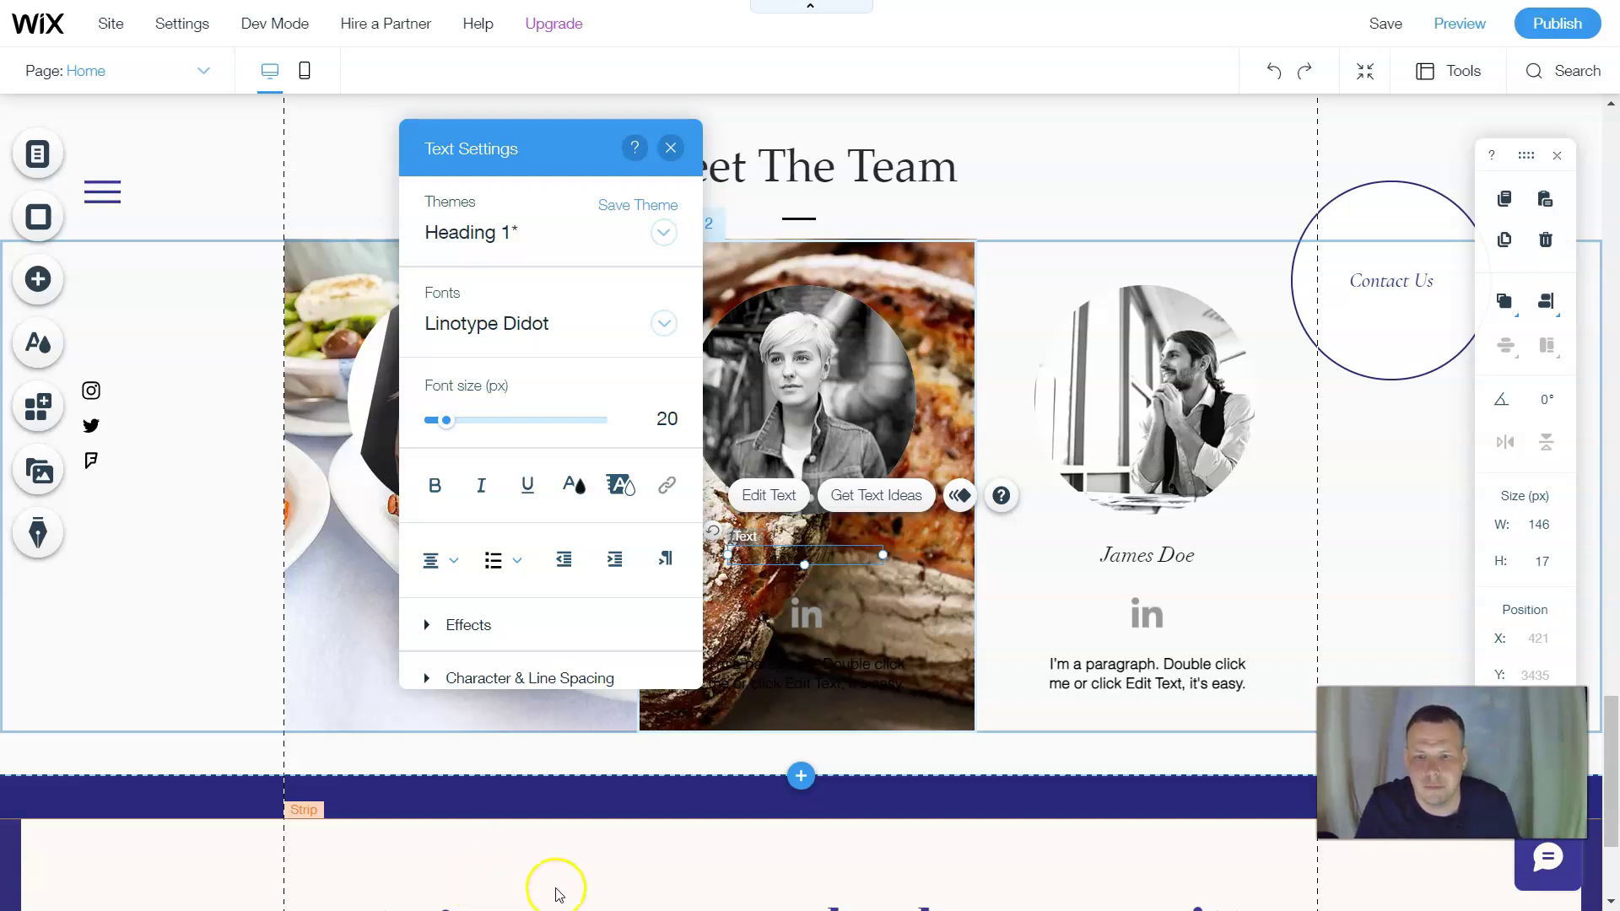
pyautogui.click(671, 148)
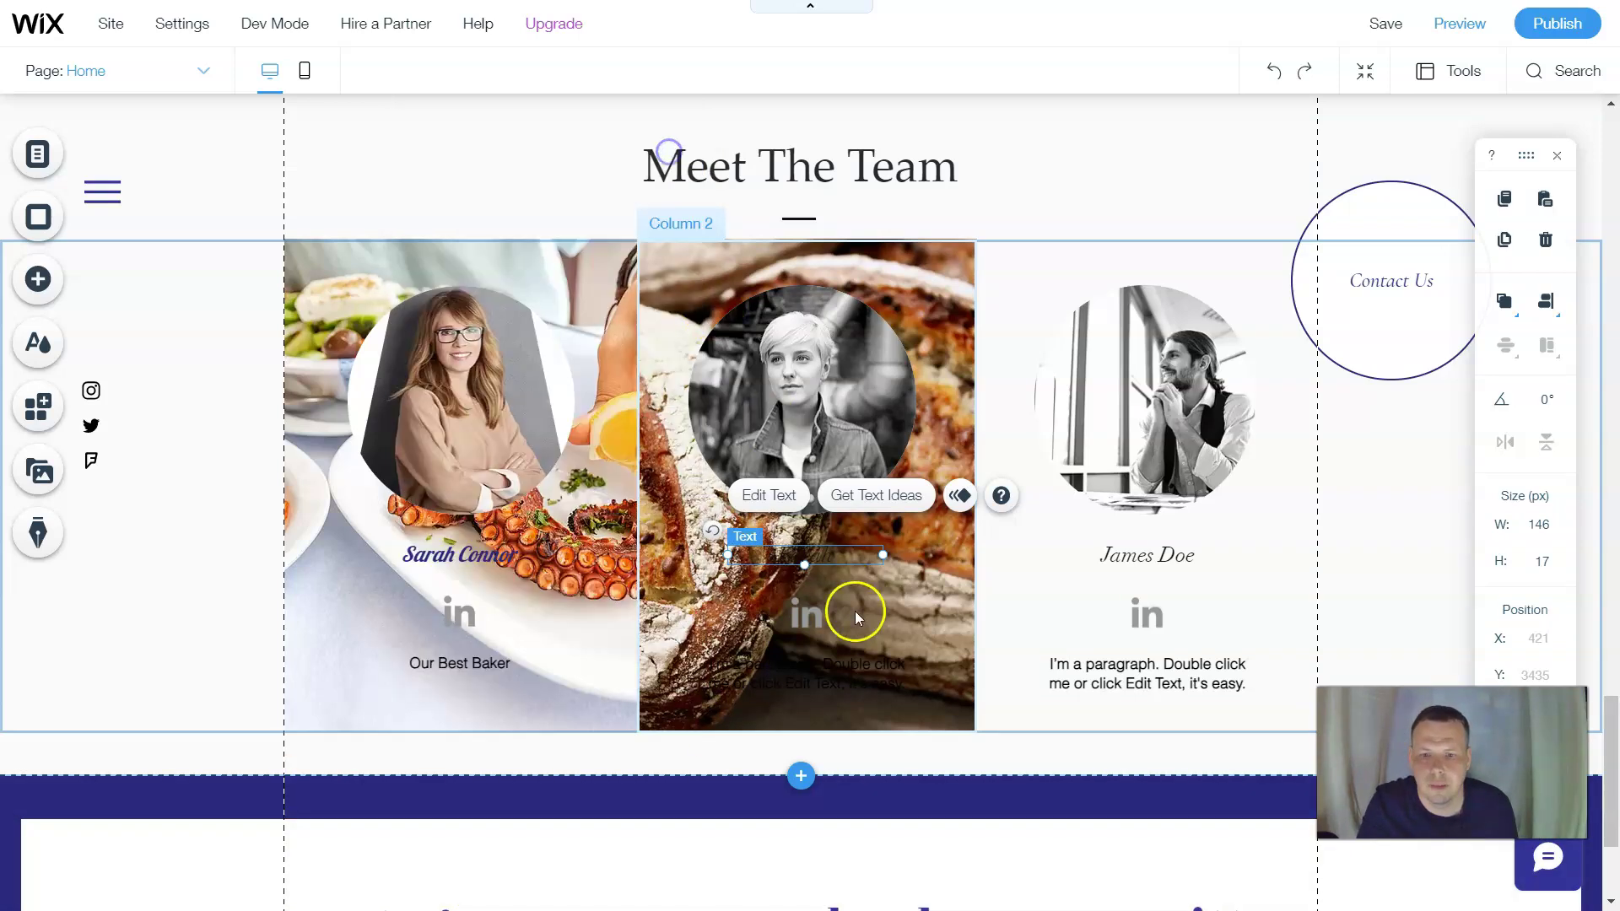
pyautogui.doubleClick(872, 557)
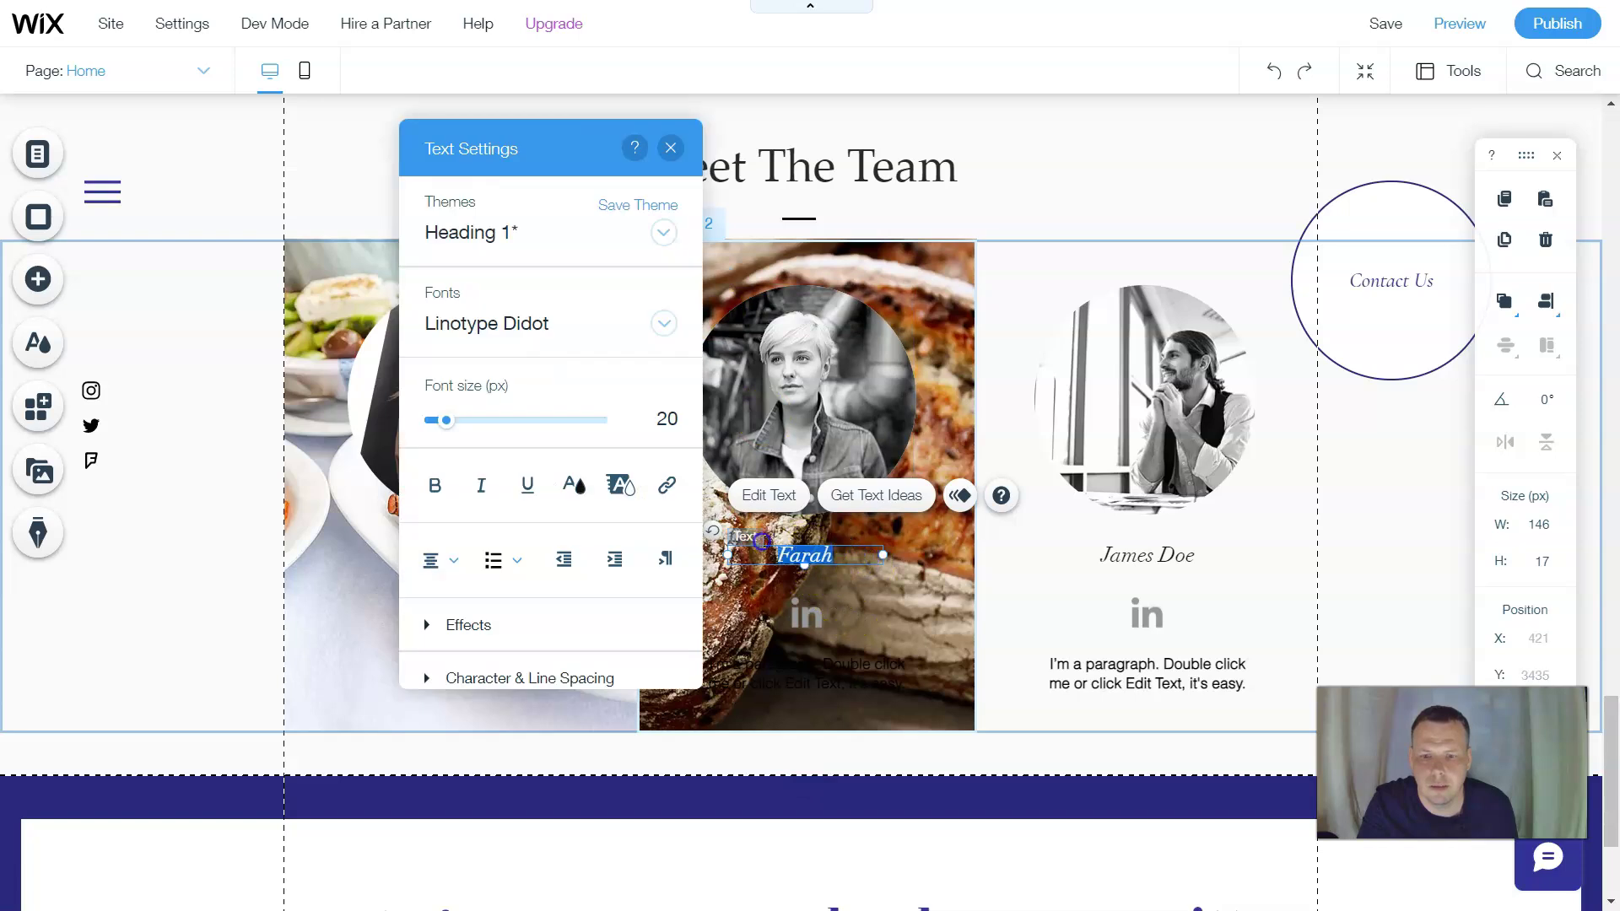
pyautogui.press('BackSpace')
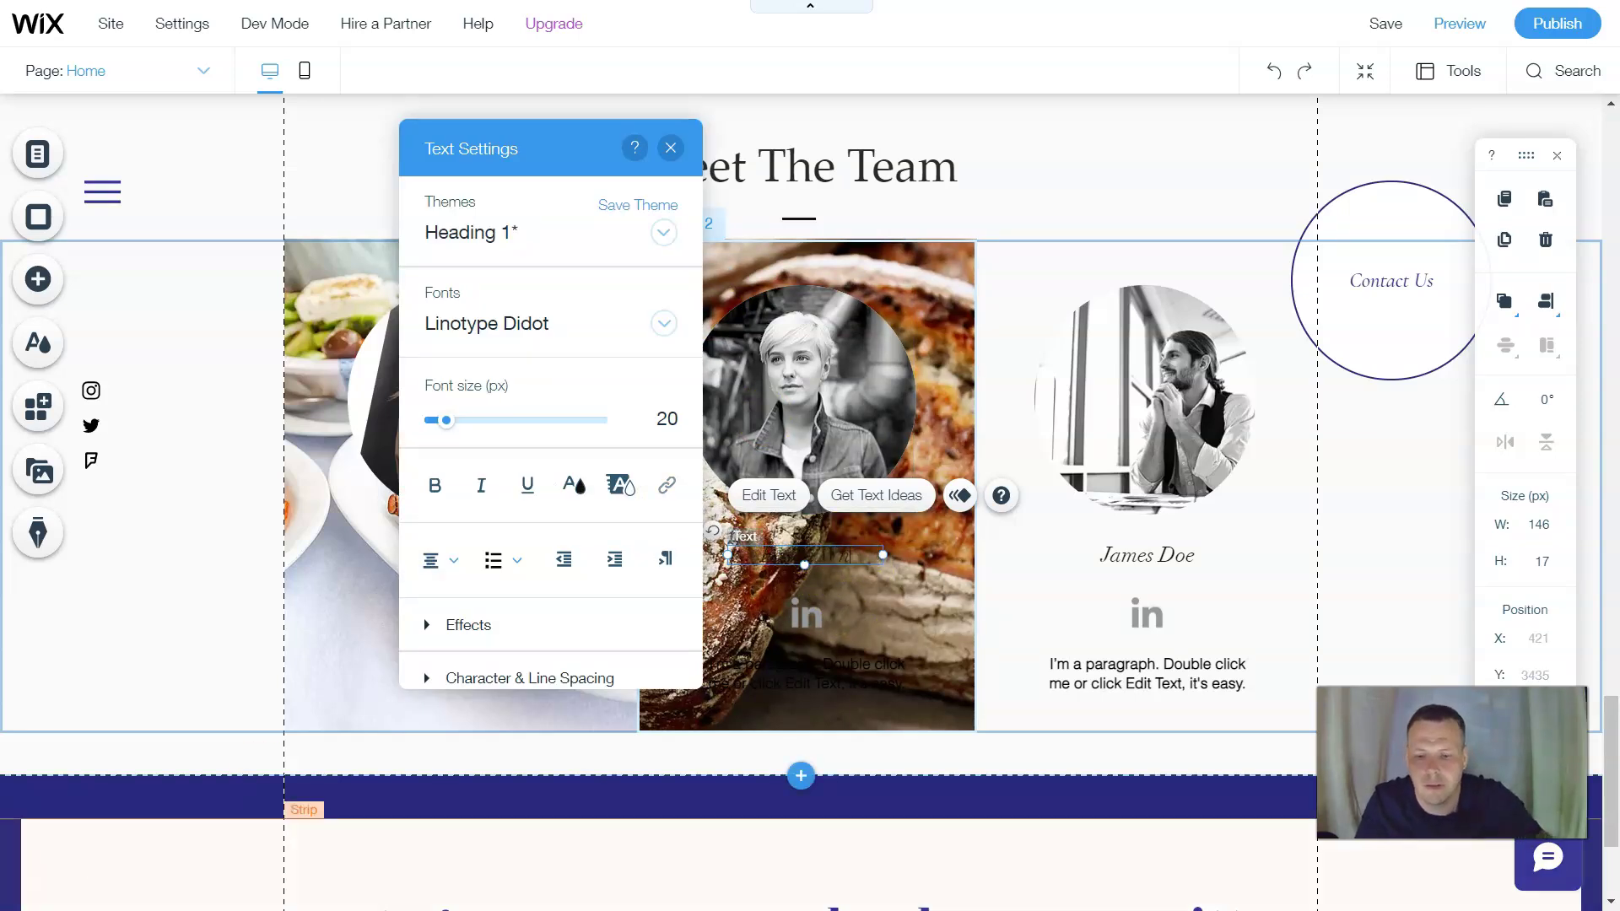
pyautogui.write('user.')
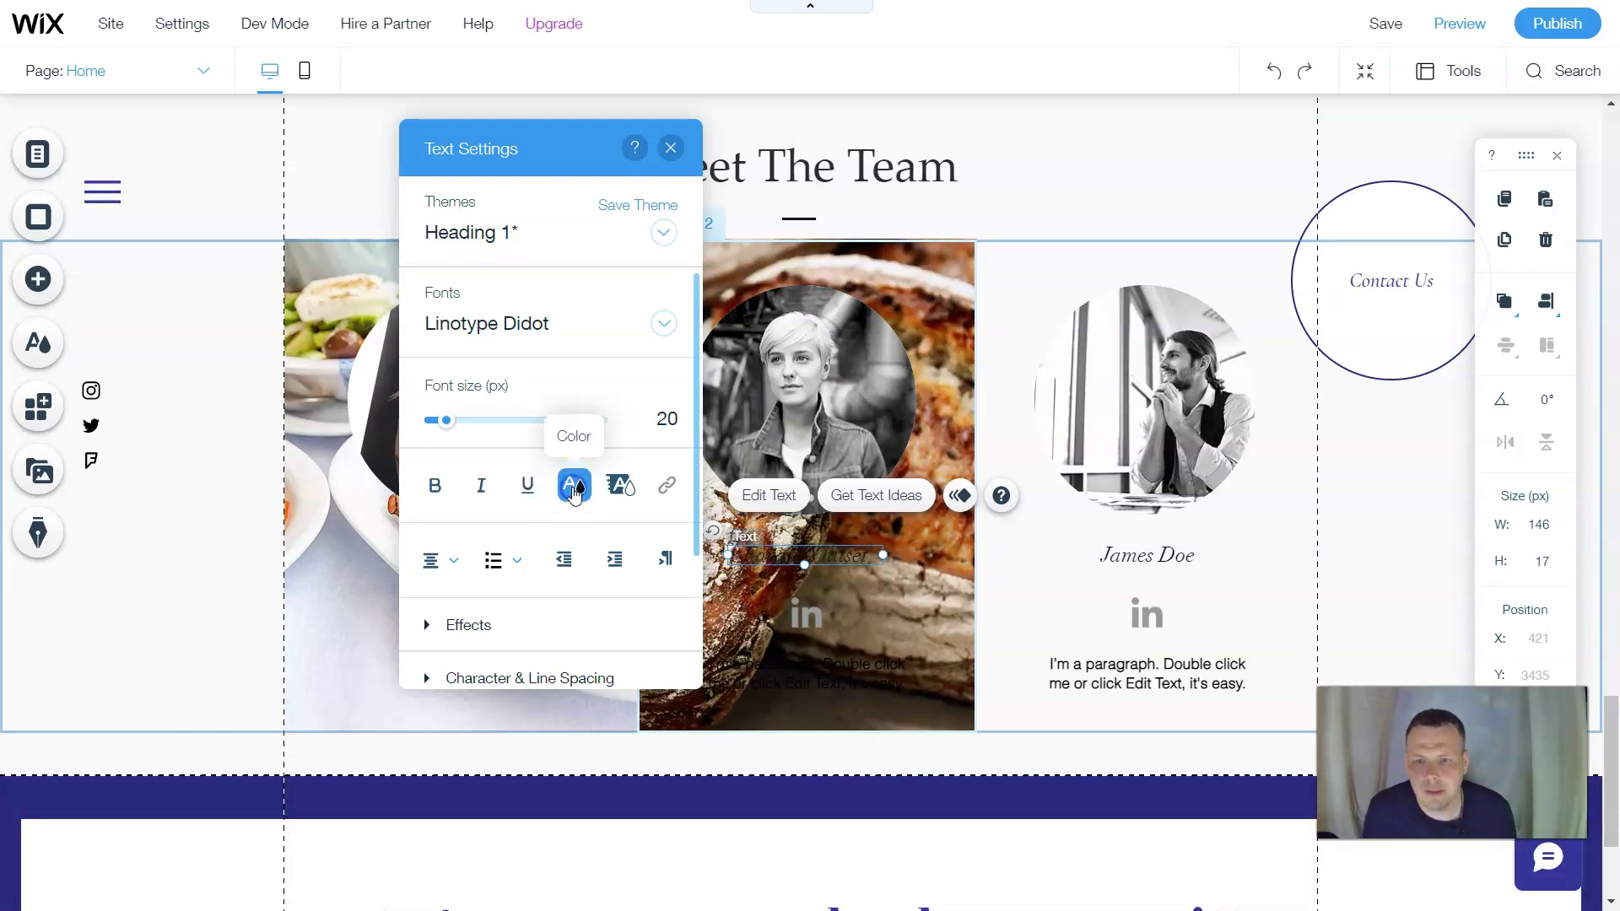
# Make the second team member's name white (#FFFFFF), bold and italic.
pyautogui.click(573, 488)
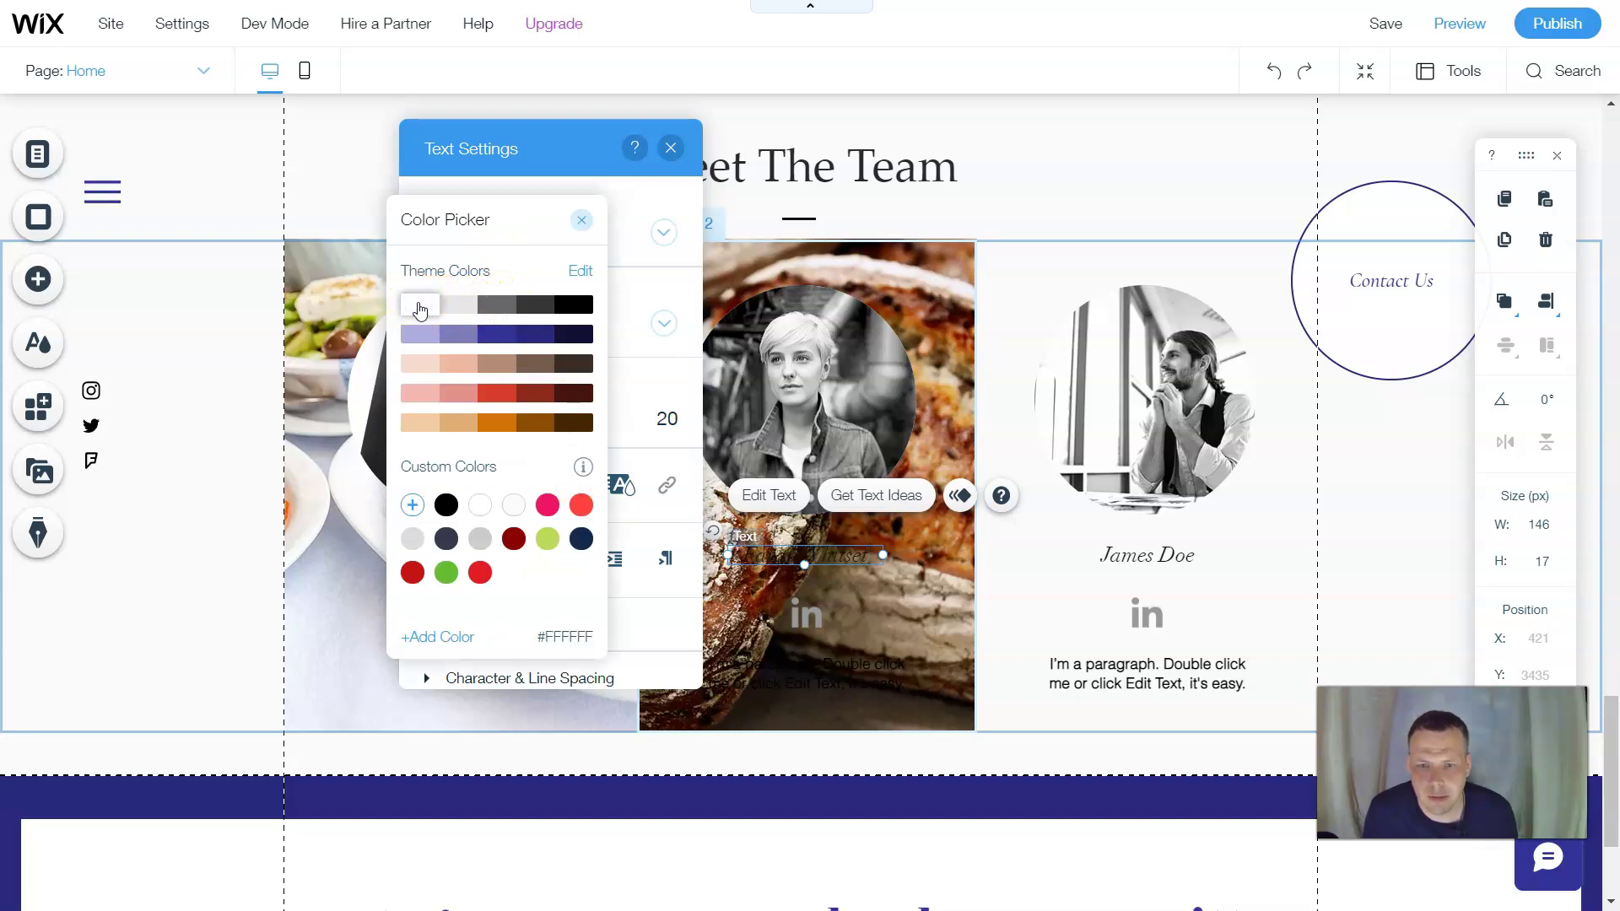
pyautogui.click(421, 306)
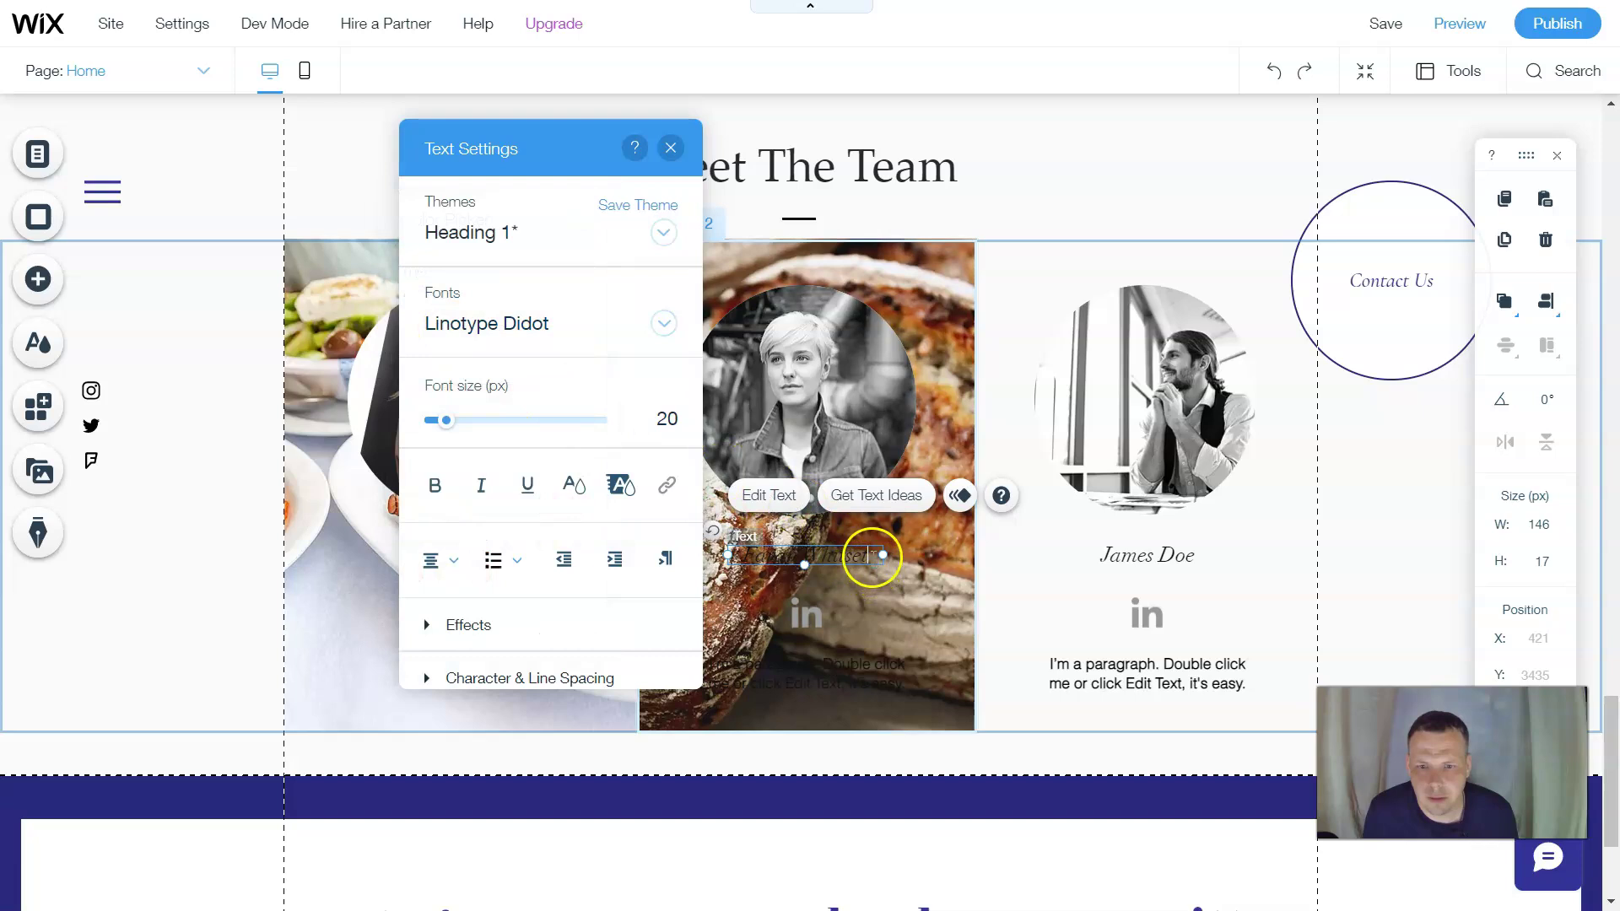
pyautogui.moveTo(878, 556); pyautogui.dragTo(653, 543)
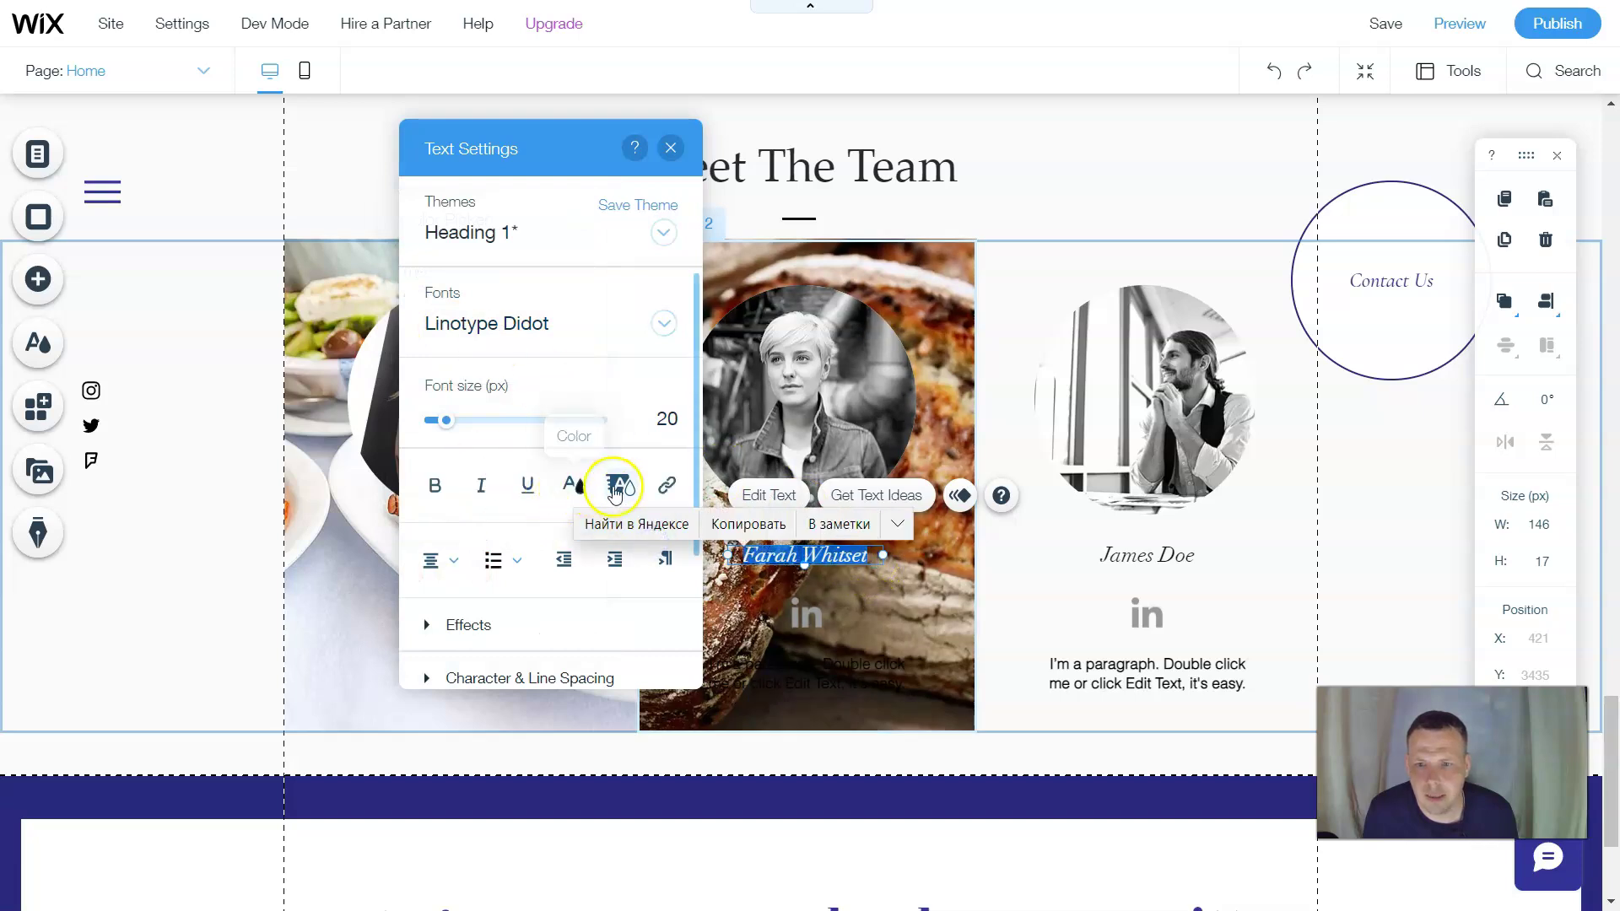
pyautogui.click(573, 485)
pyautogui.click(418, 310)
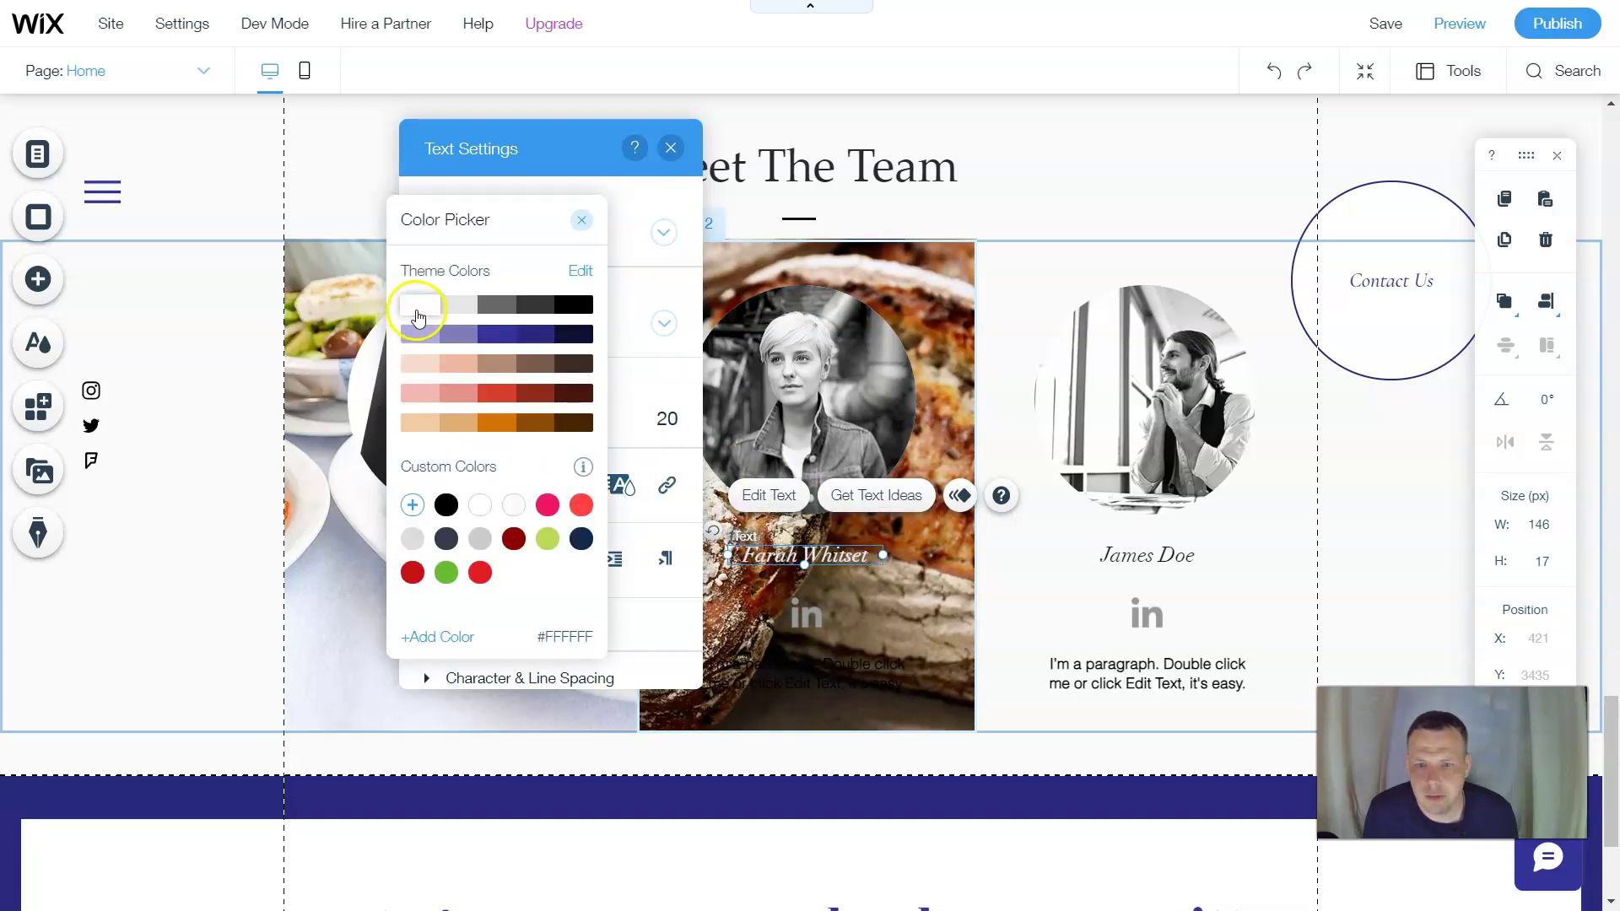
pyautogui.click(579, 221)
pyautogui.click(436, 483)
pyautogui.click(481, 485)
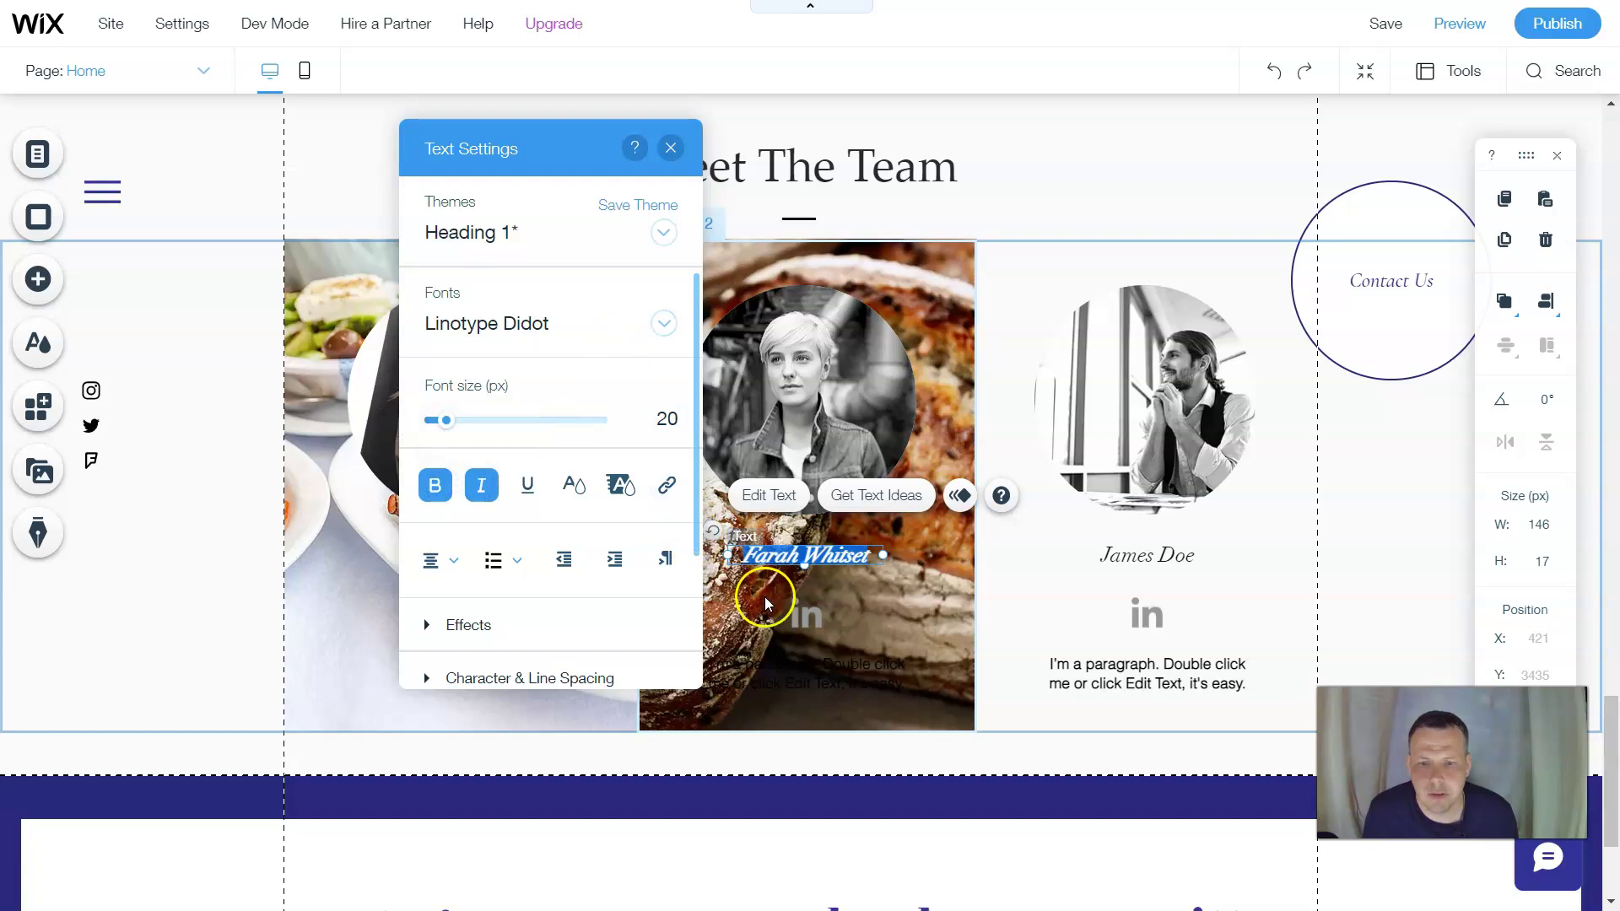
# Delete the LinkedIn social bar from the second team member's column.
pyautogui.click(865, 633)
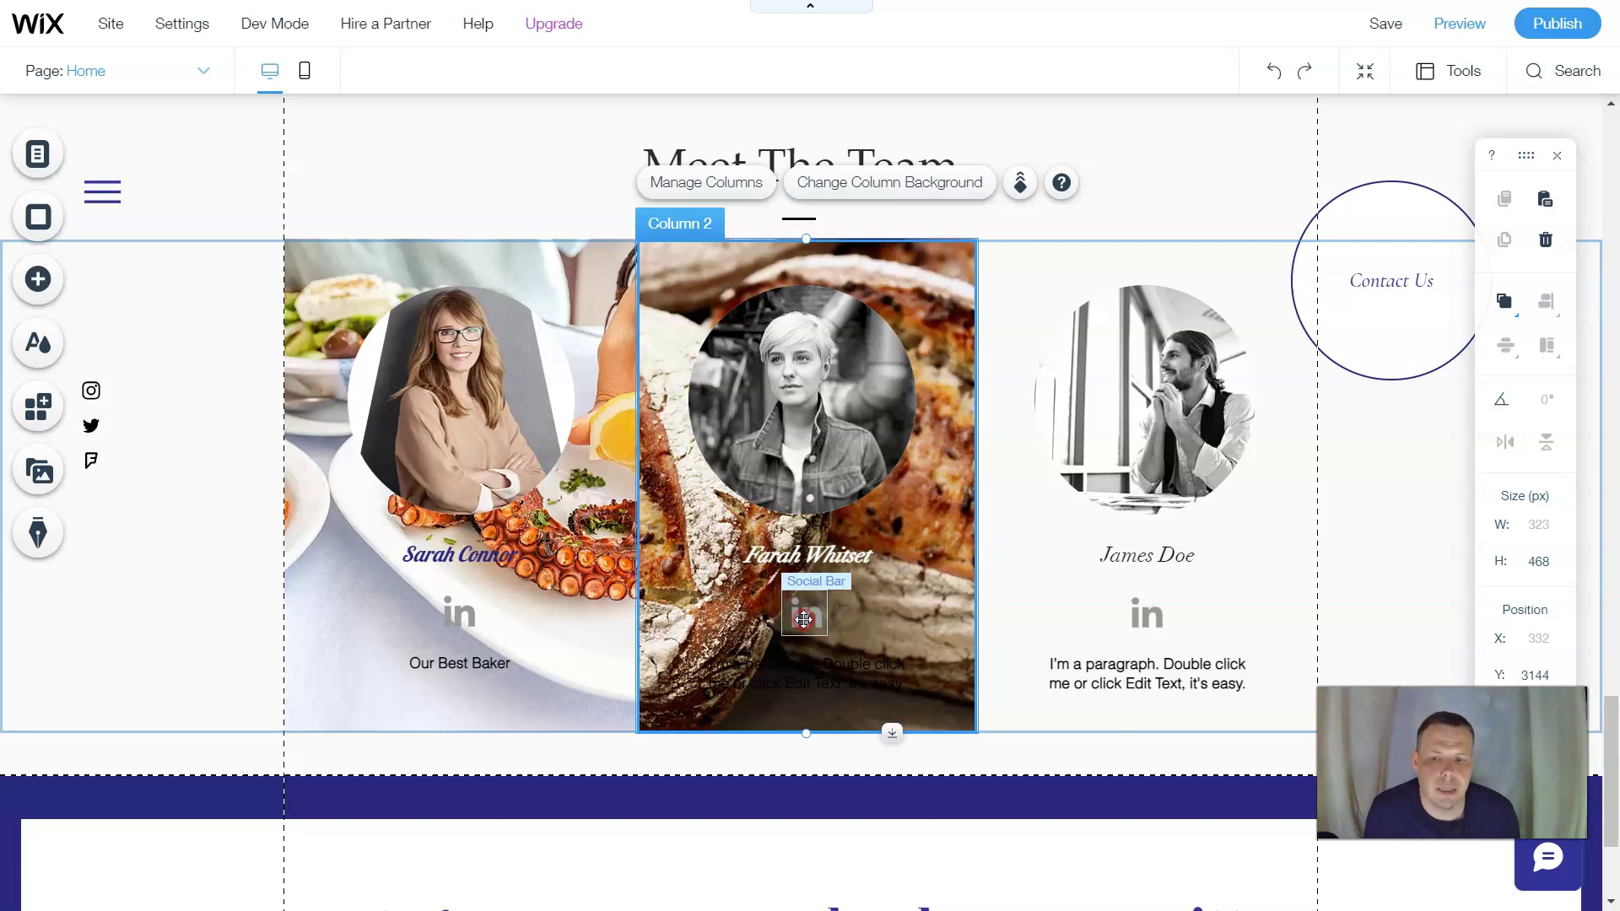
pyautogui.rightClick(803, 619)
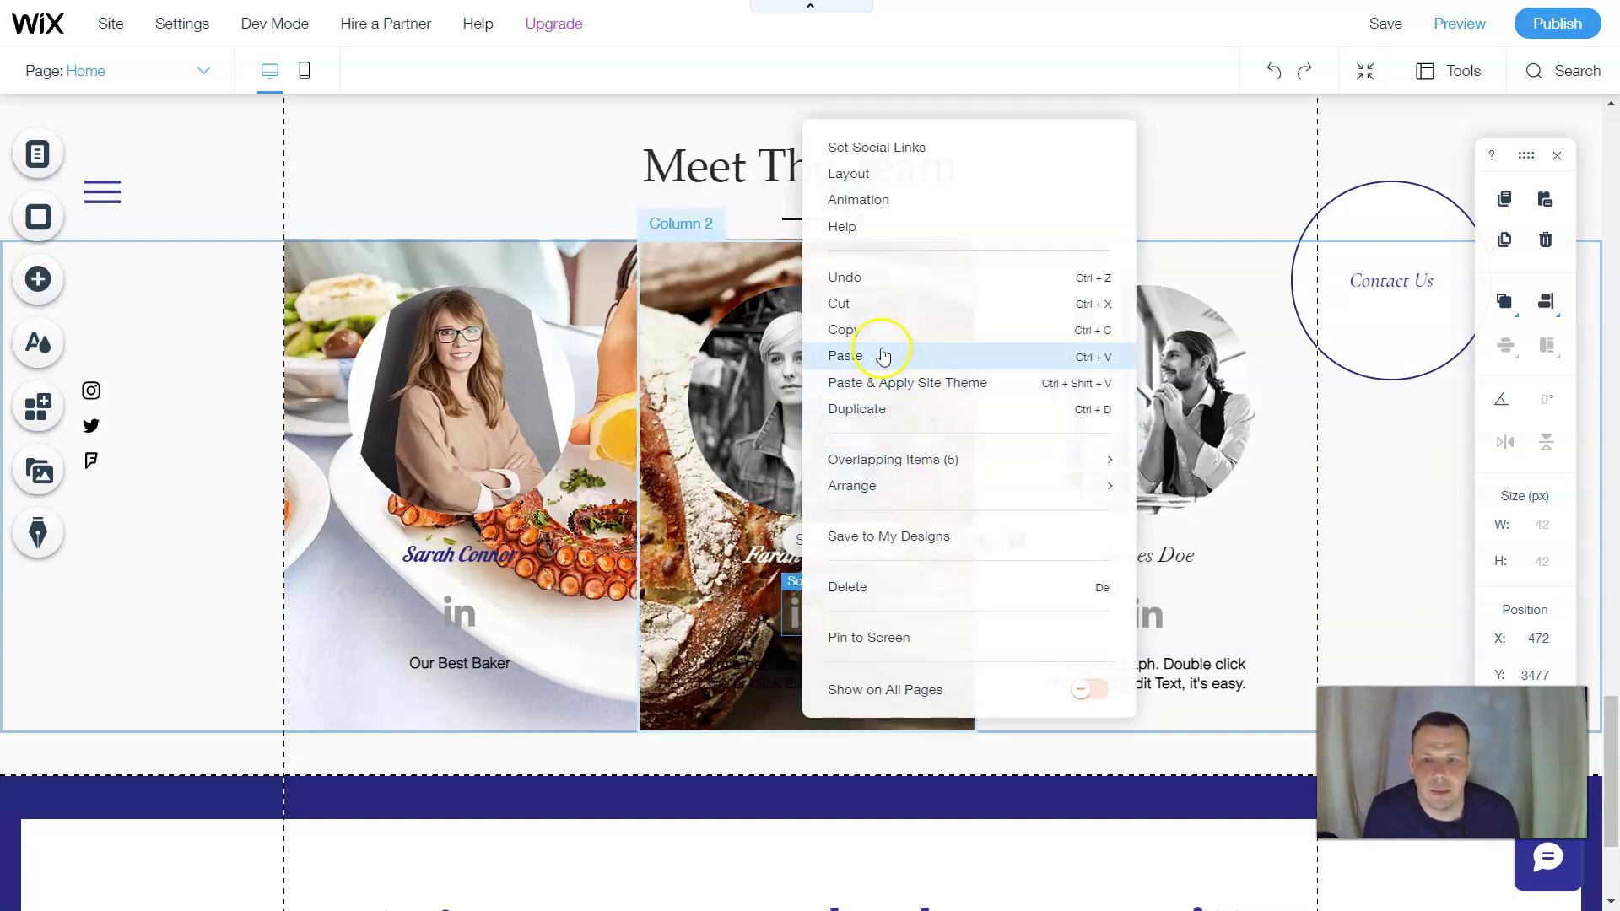
pyautogui.click(862, 587)
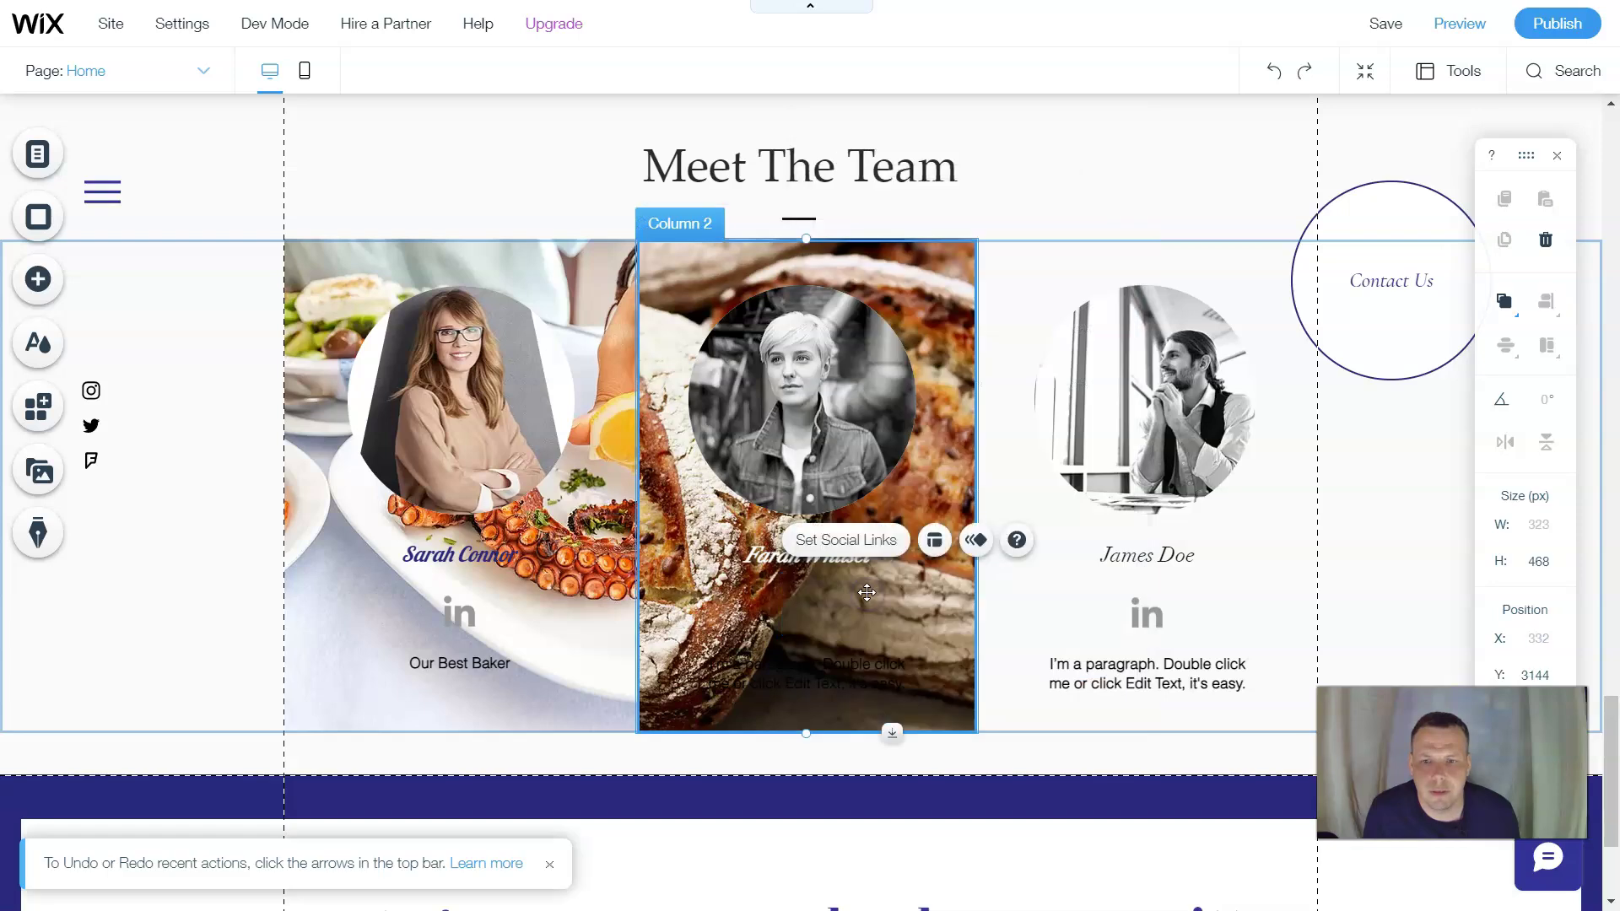
# Add the social bar with black circular icons to the second team column, below the member's name.
pyautogui.click(52, 281)
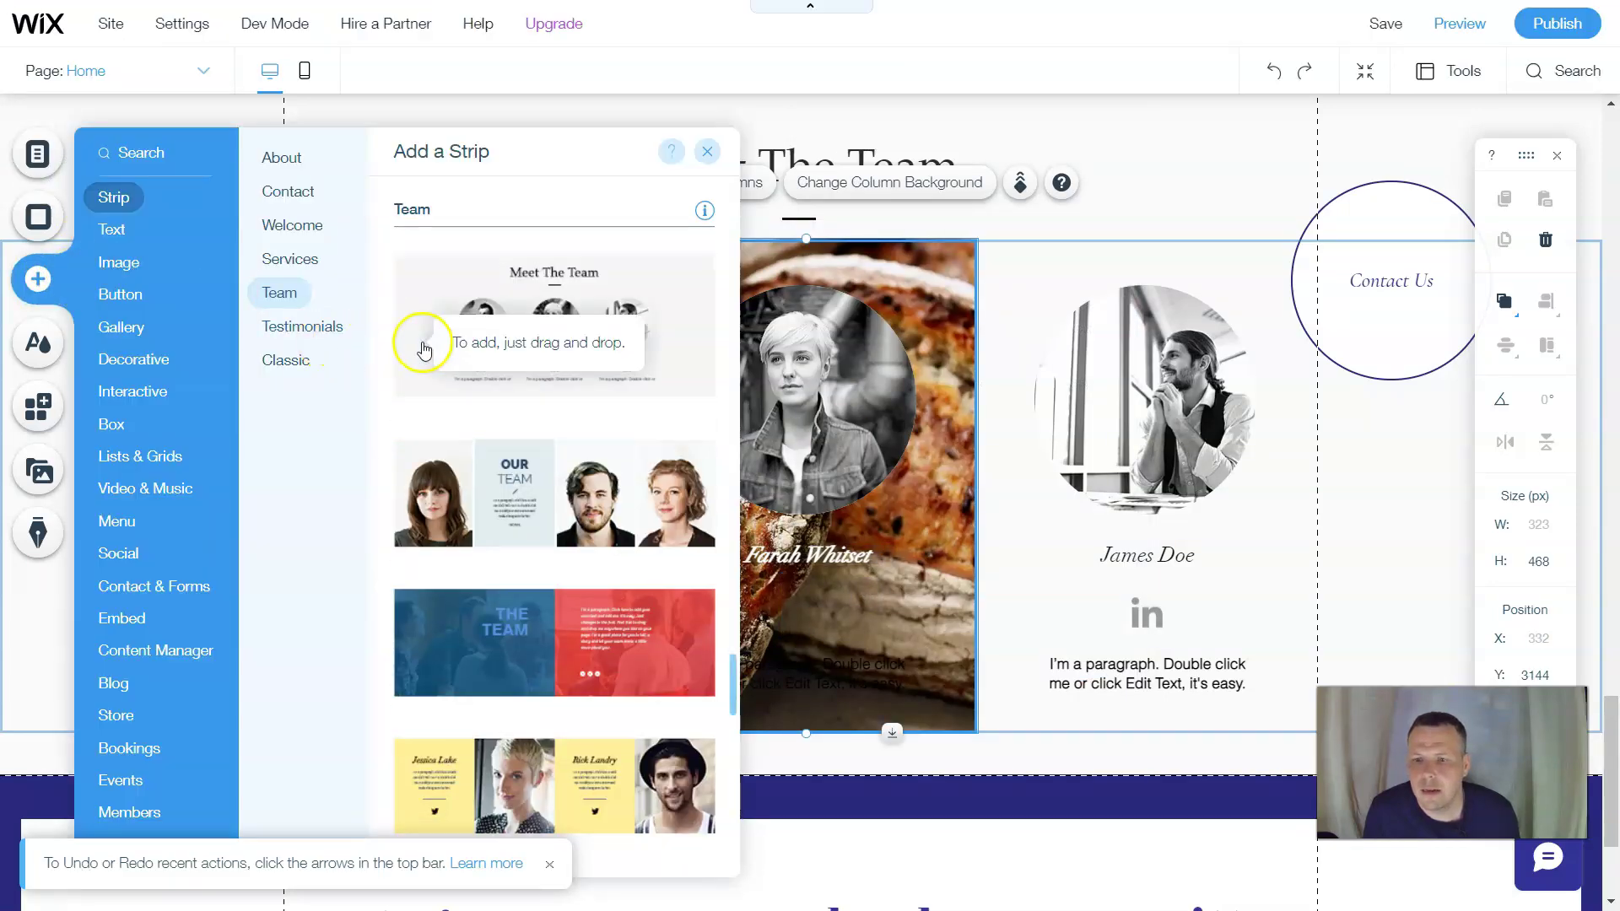
pyautogui.click(144, 452)
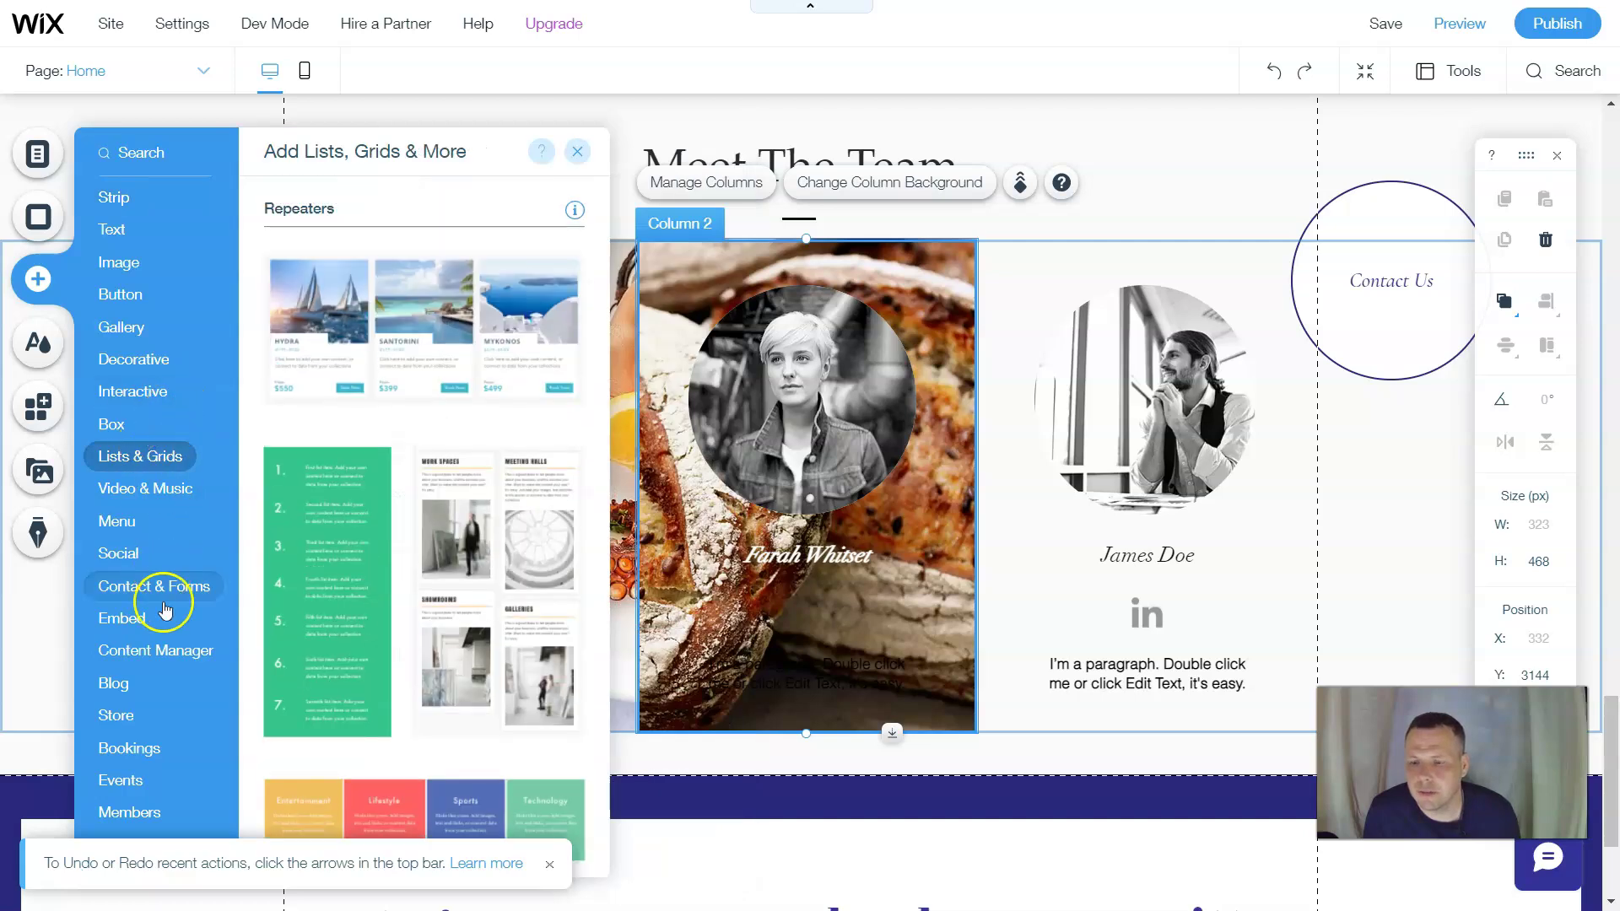
pyautogui.click(121, 559)
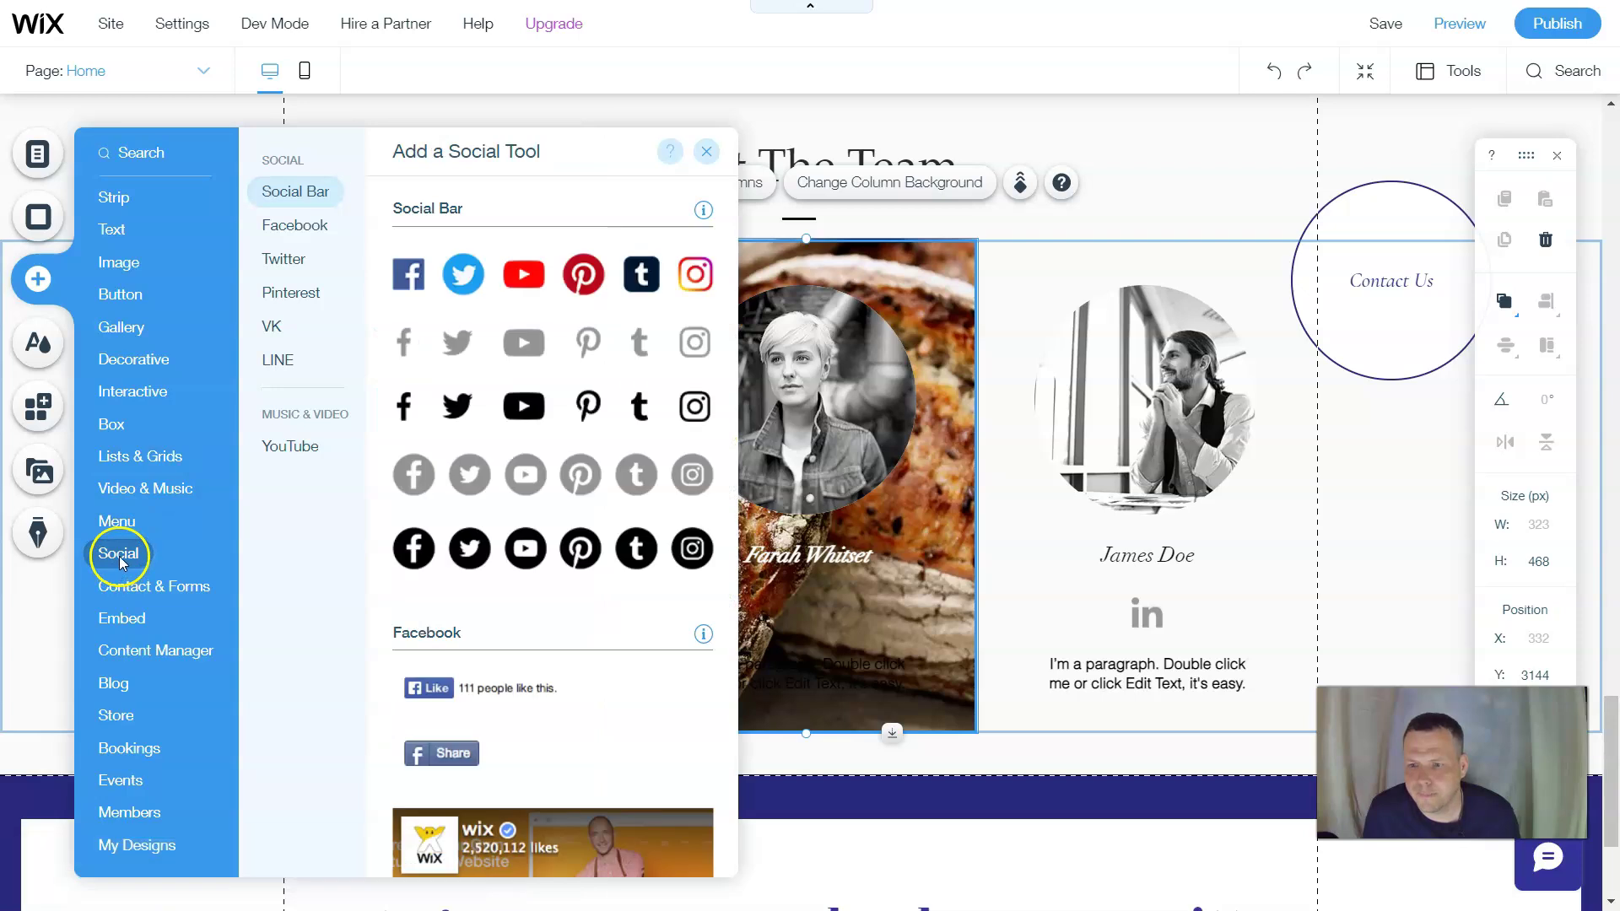
pyautogui.scroll(-10, 542, 416)
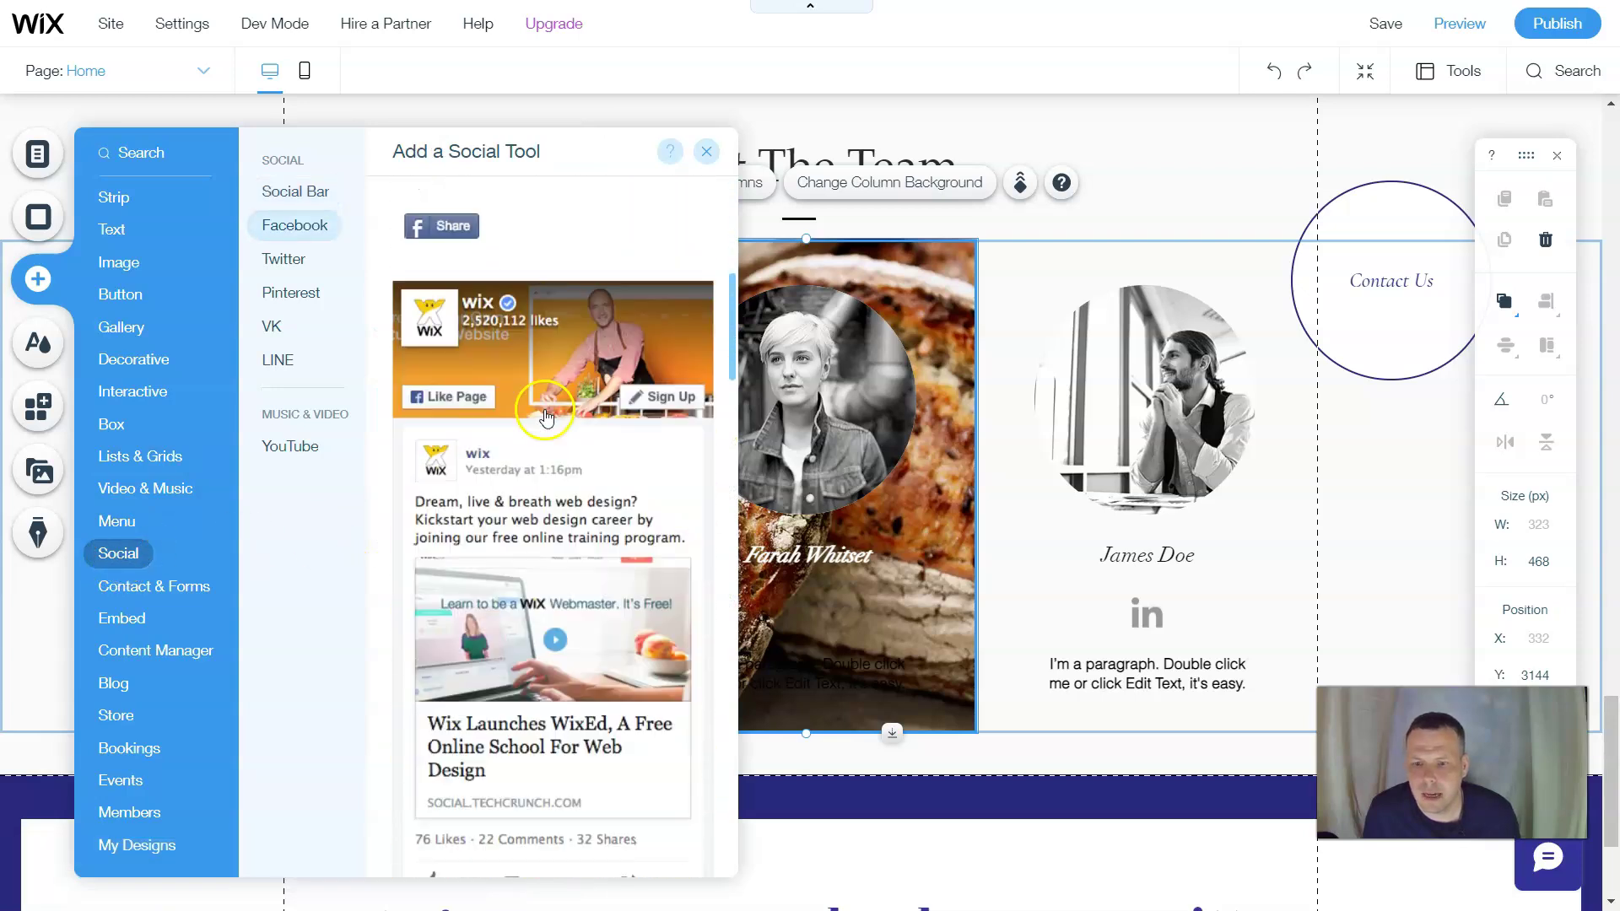
pyautogui.scroll(-5, 550, 431)
pyautogui.scroll(8, 552, 438)
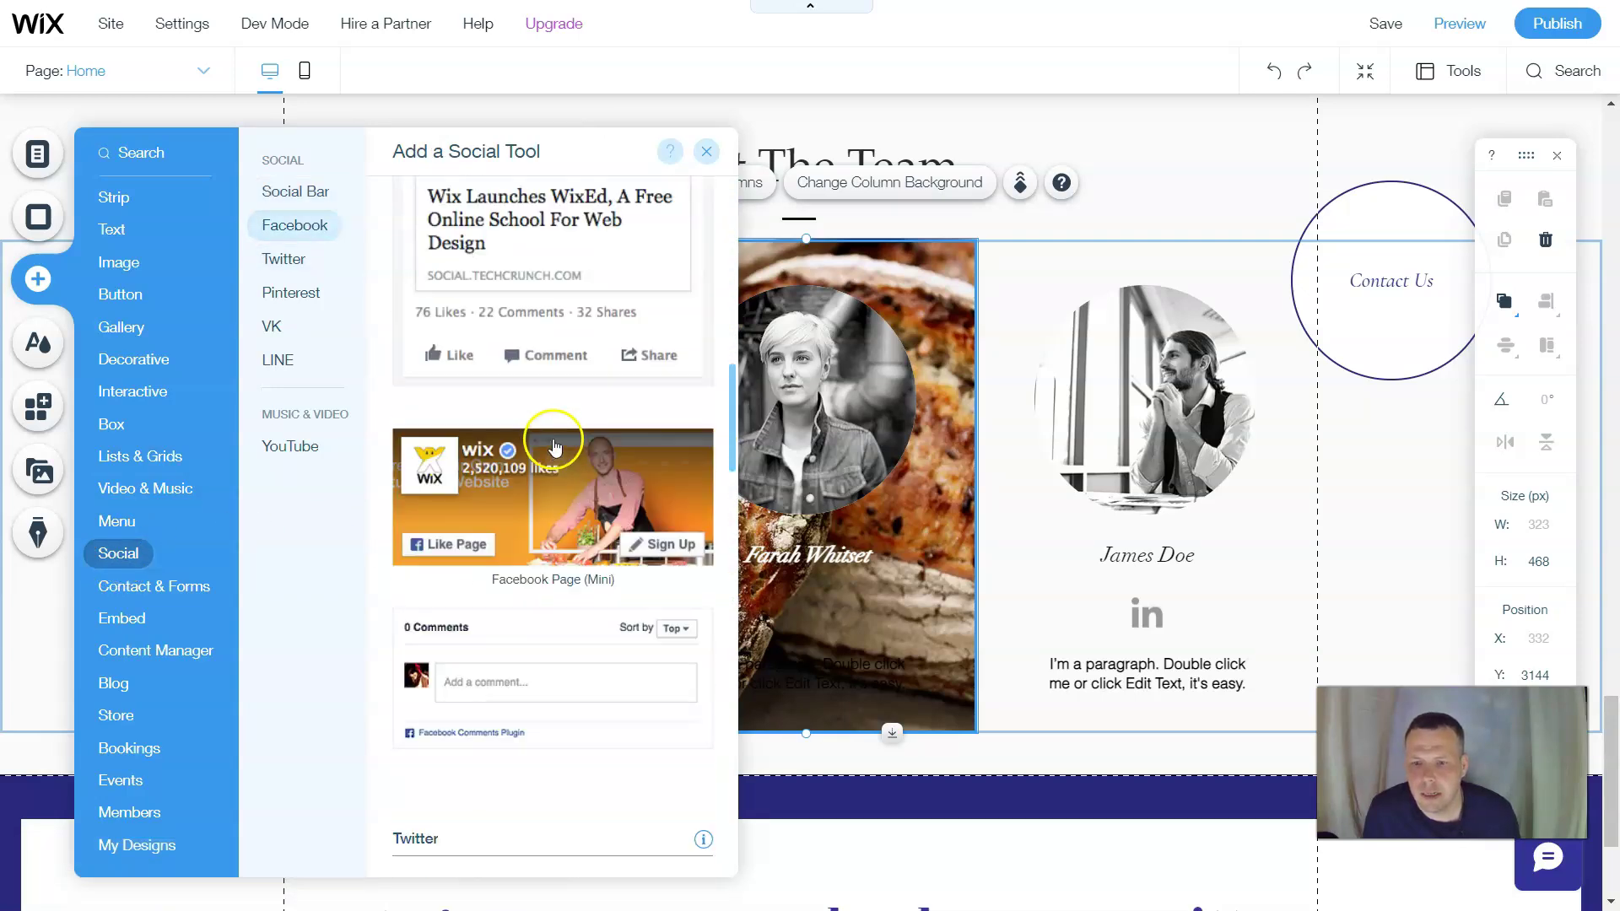
pyautogui.scroll(5, 559, 467)
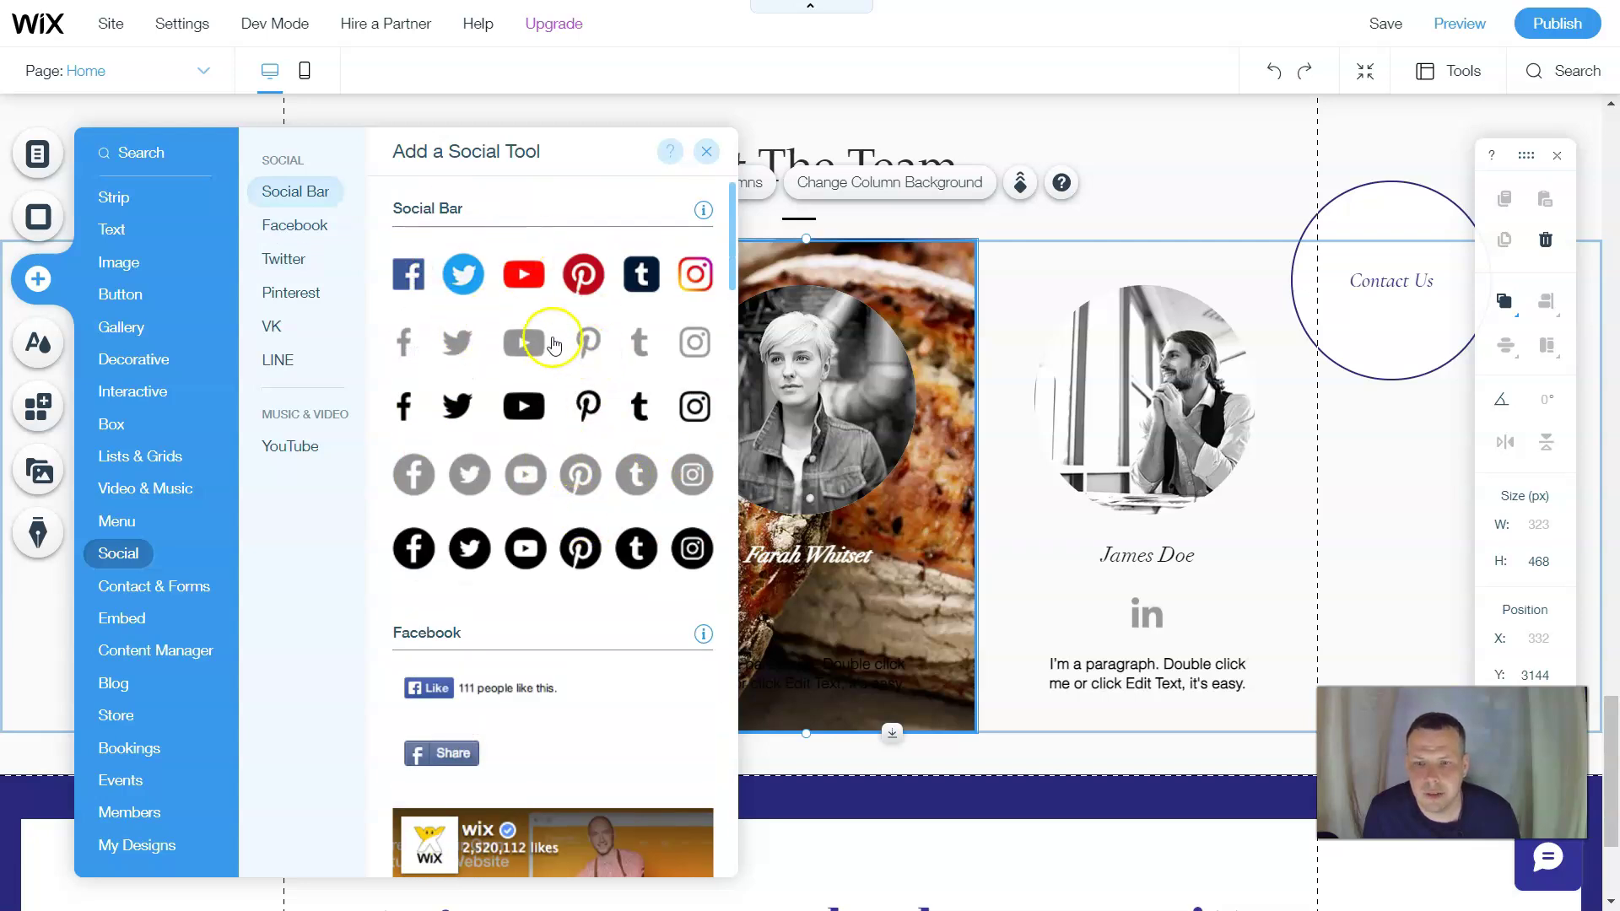
pyautogui.moveTo(591, 564); pyautogui.dragTo(818, 596)
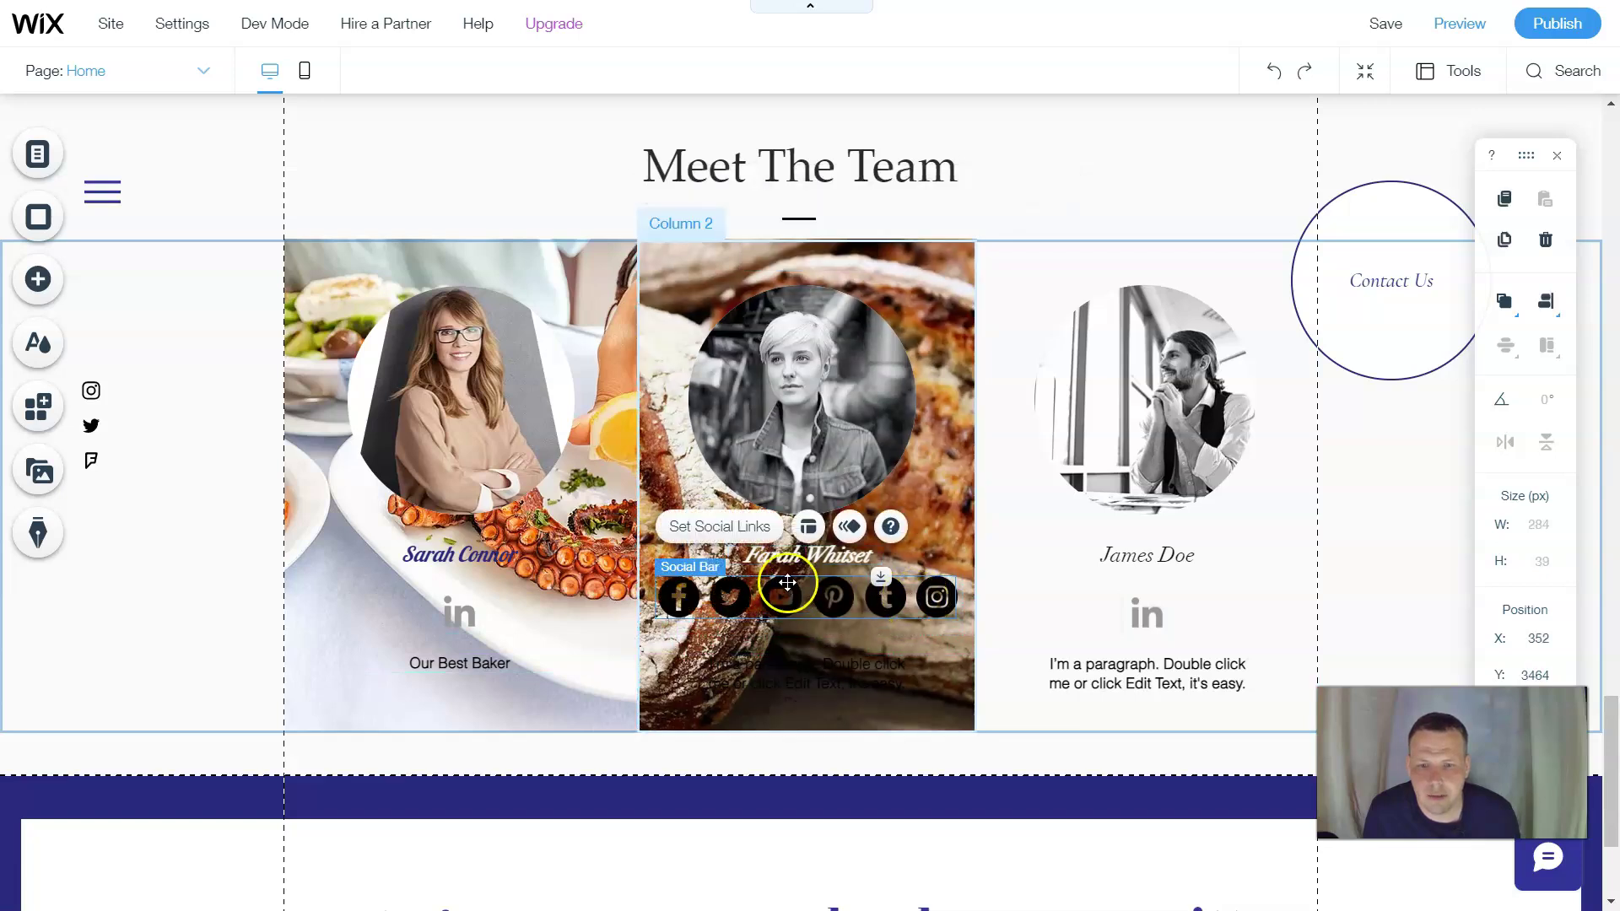
# Reduce the new social bar to its Facebook and YouTube icons and center it below the second team member's name.
pyautogui.click(760, 529)
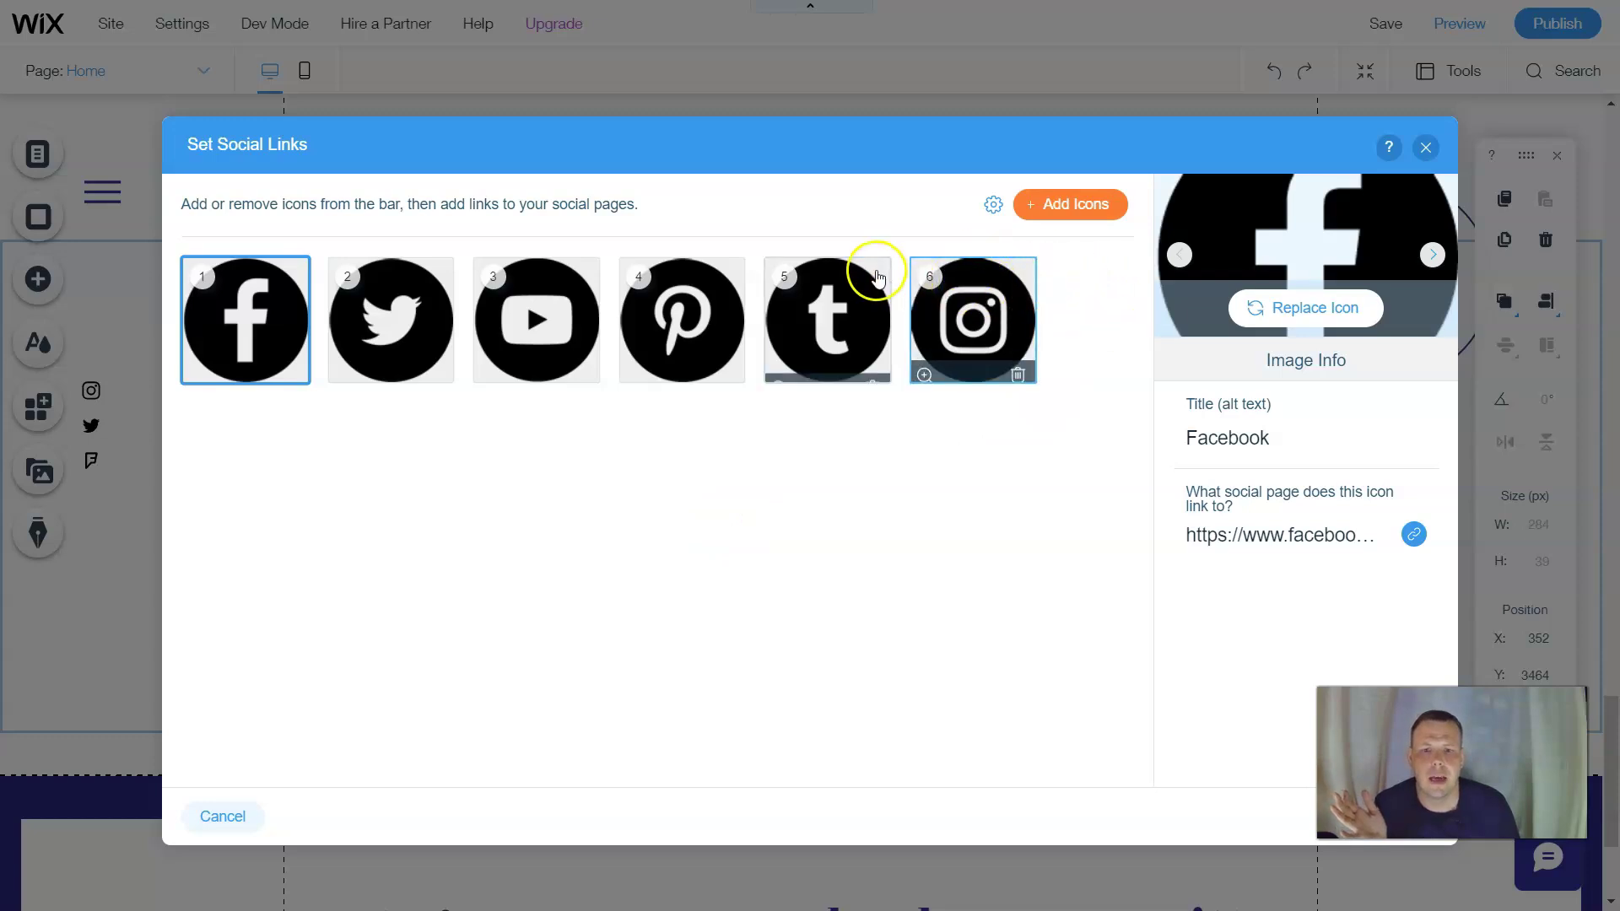
pyautogui.click(1020, 366)
pyautogui.click(435, 365)
pyautogui.click(581, 369)
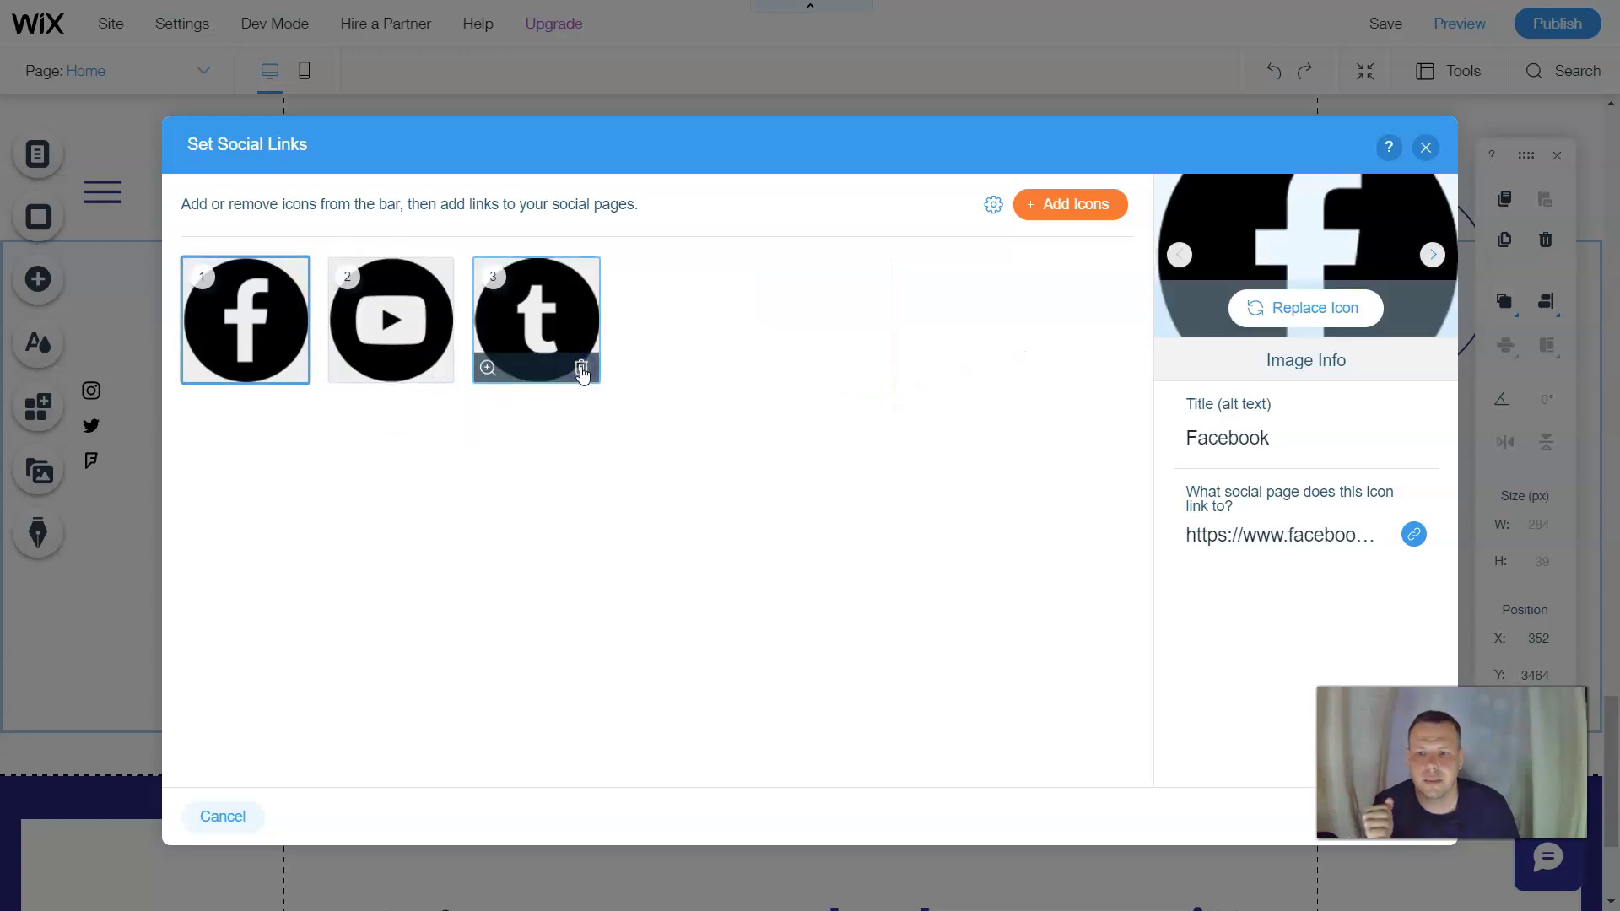
pyautogui.click(581, 368)
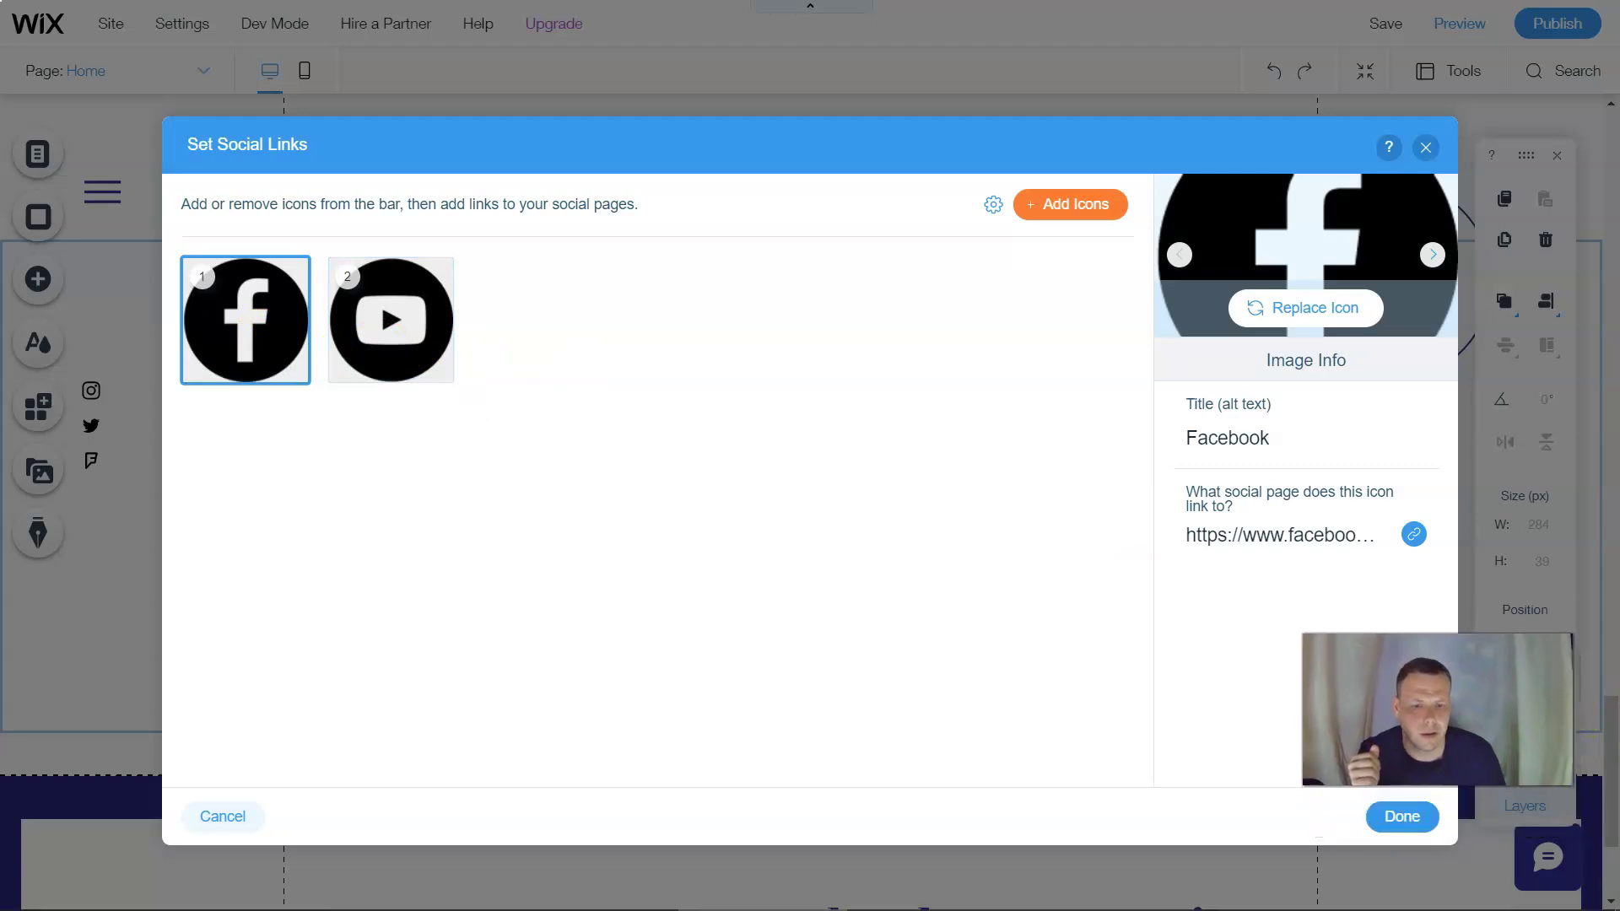
pyautogui.click(1405, 817)
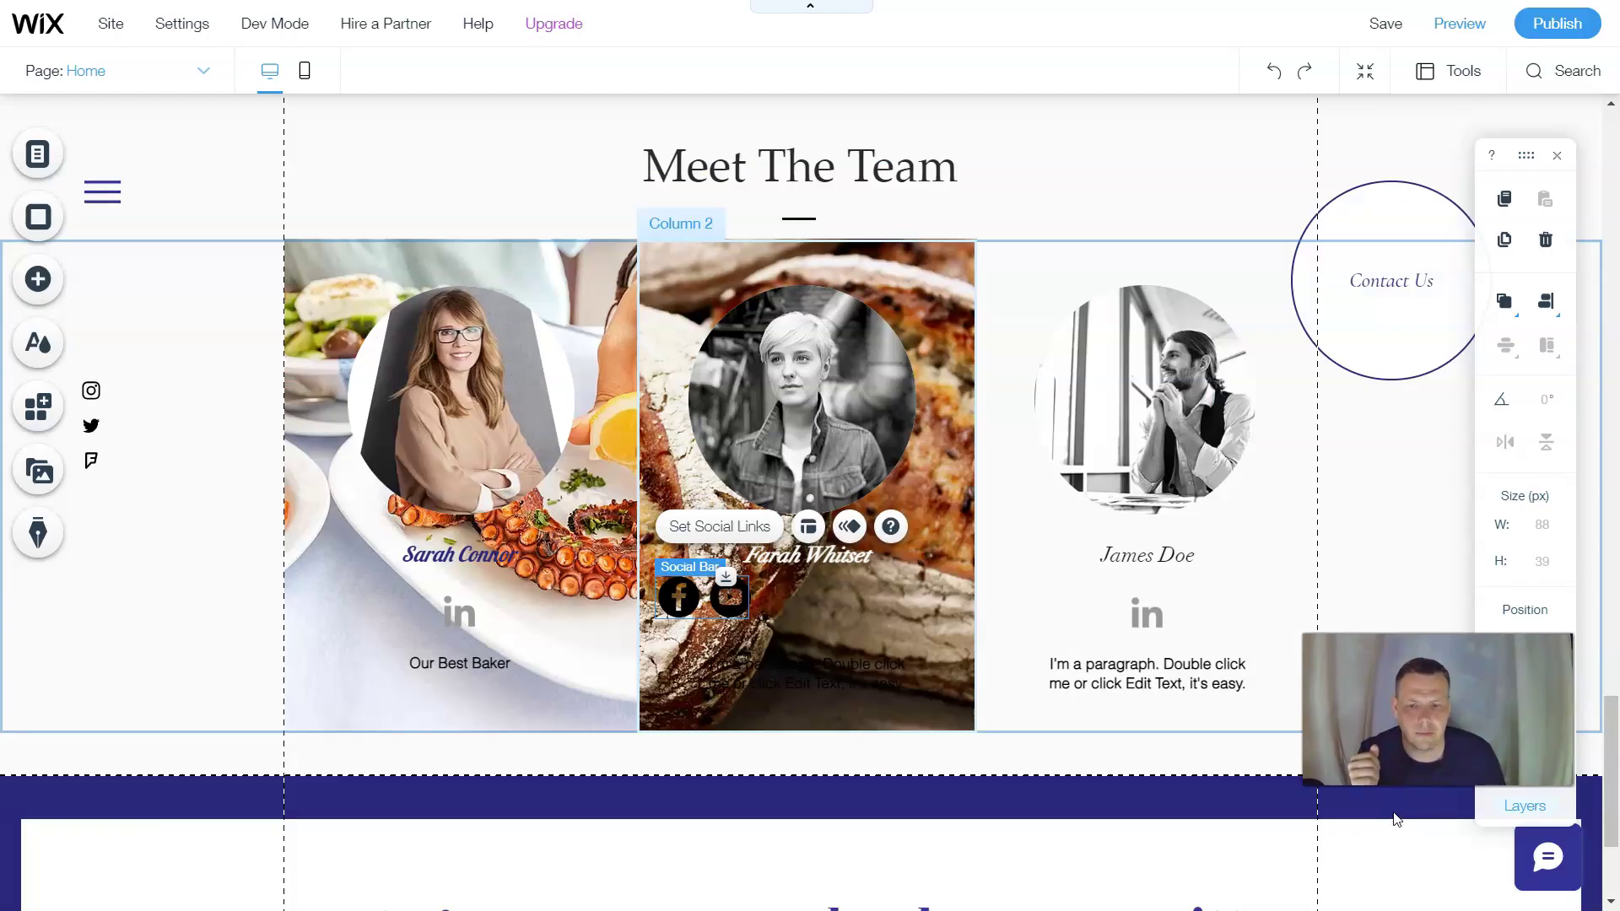
pyautogui.moveTo(705, 605); pyautogui.dragTo(785, 653)
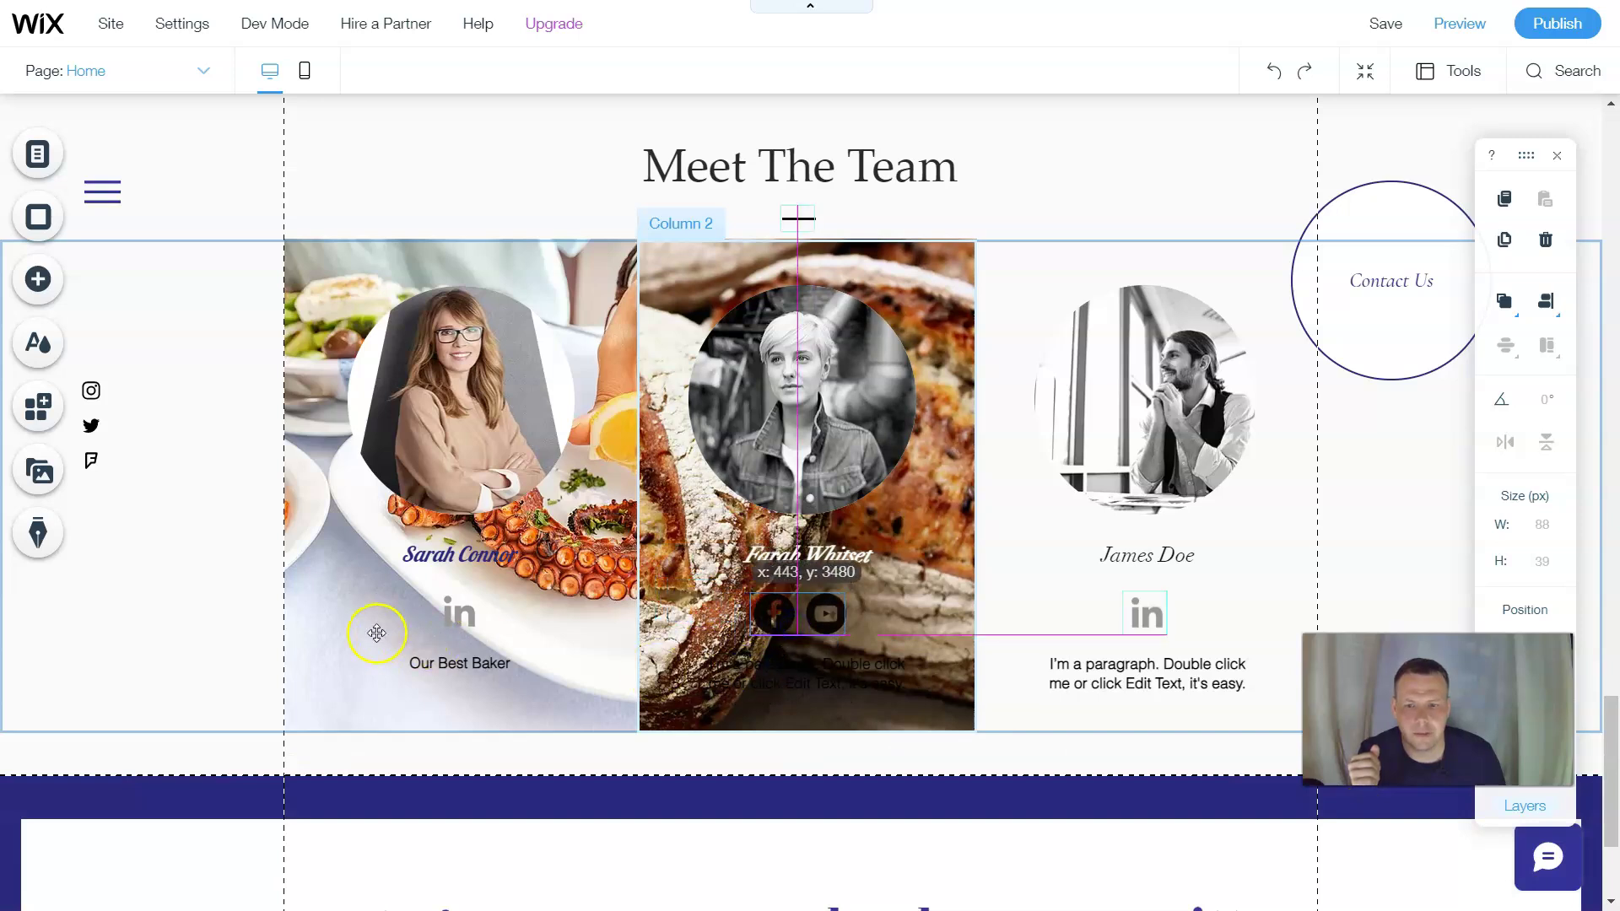
pyautogui.moveTo(376, 633); pyautogui.dragTo(380, 631)
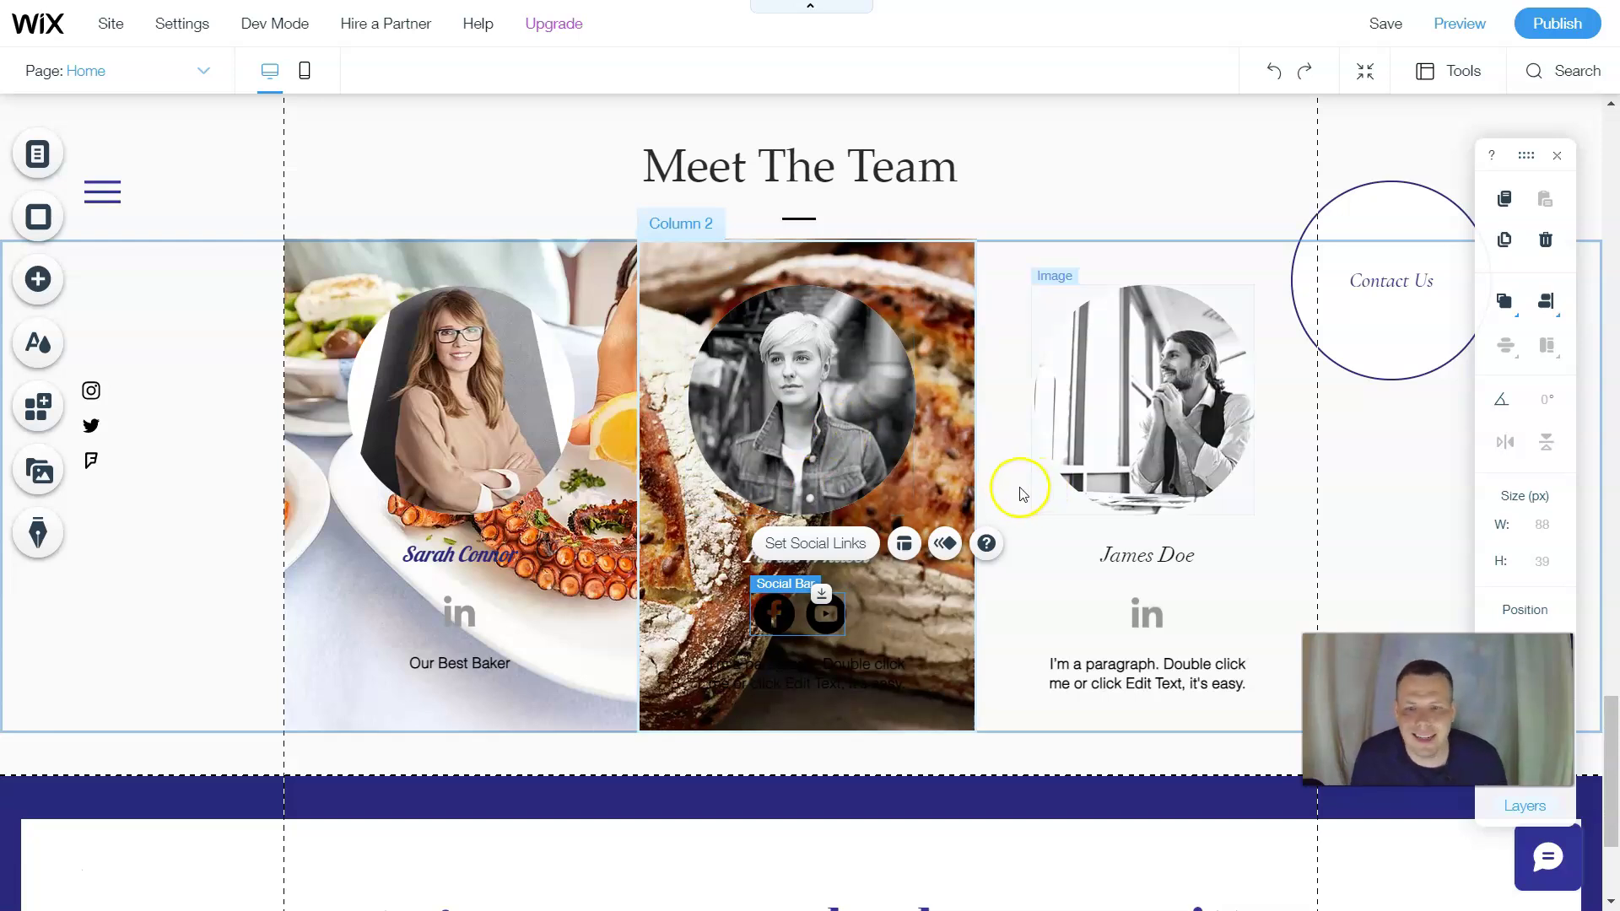
pyautogui.click(833, 391)
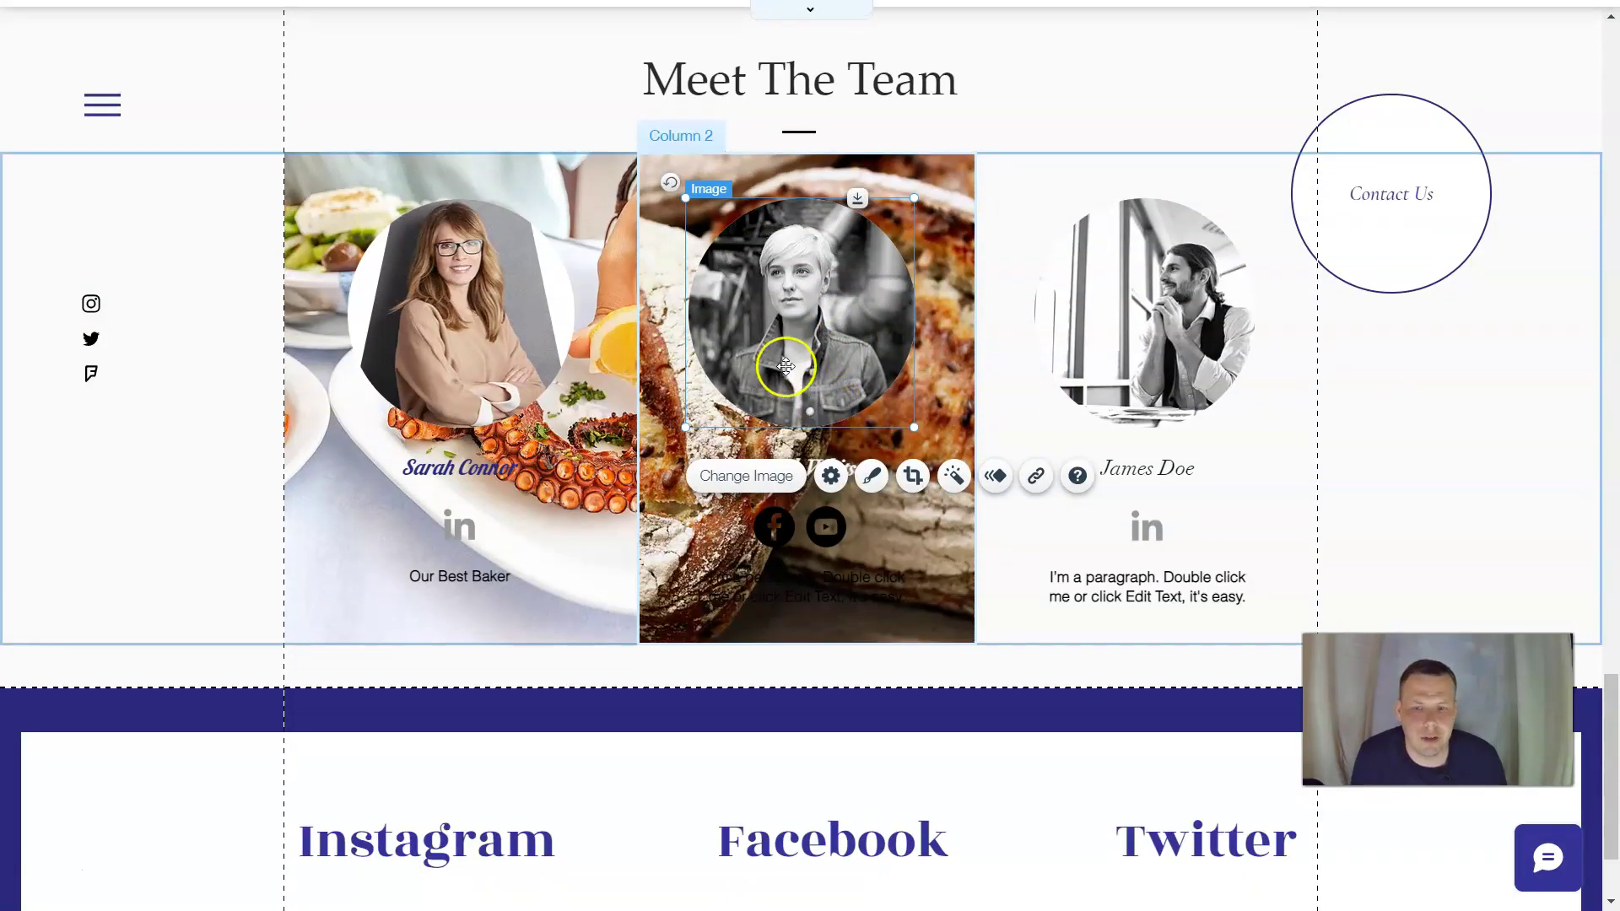
pyautogui.doubleClick(785, 366)
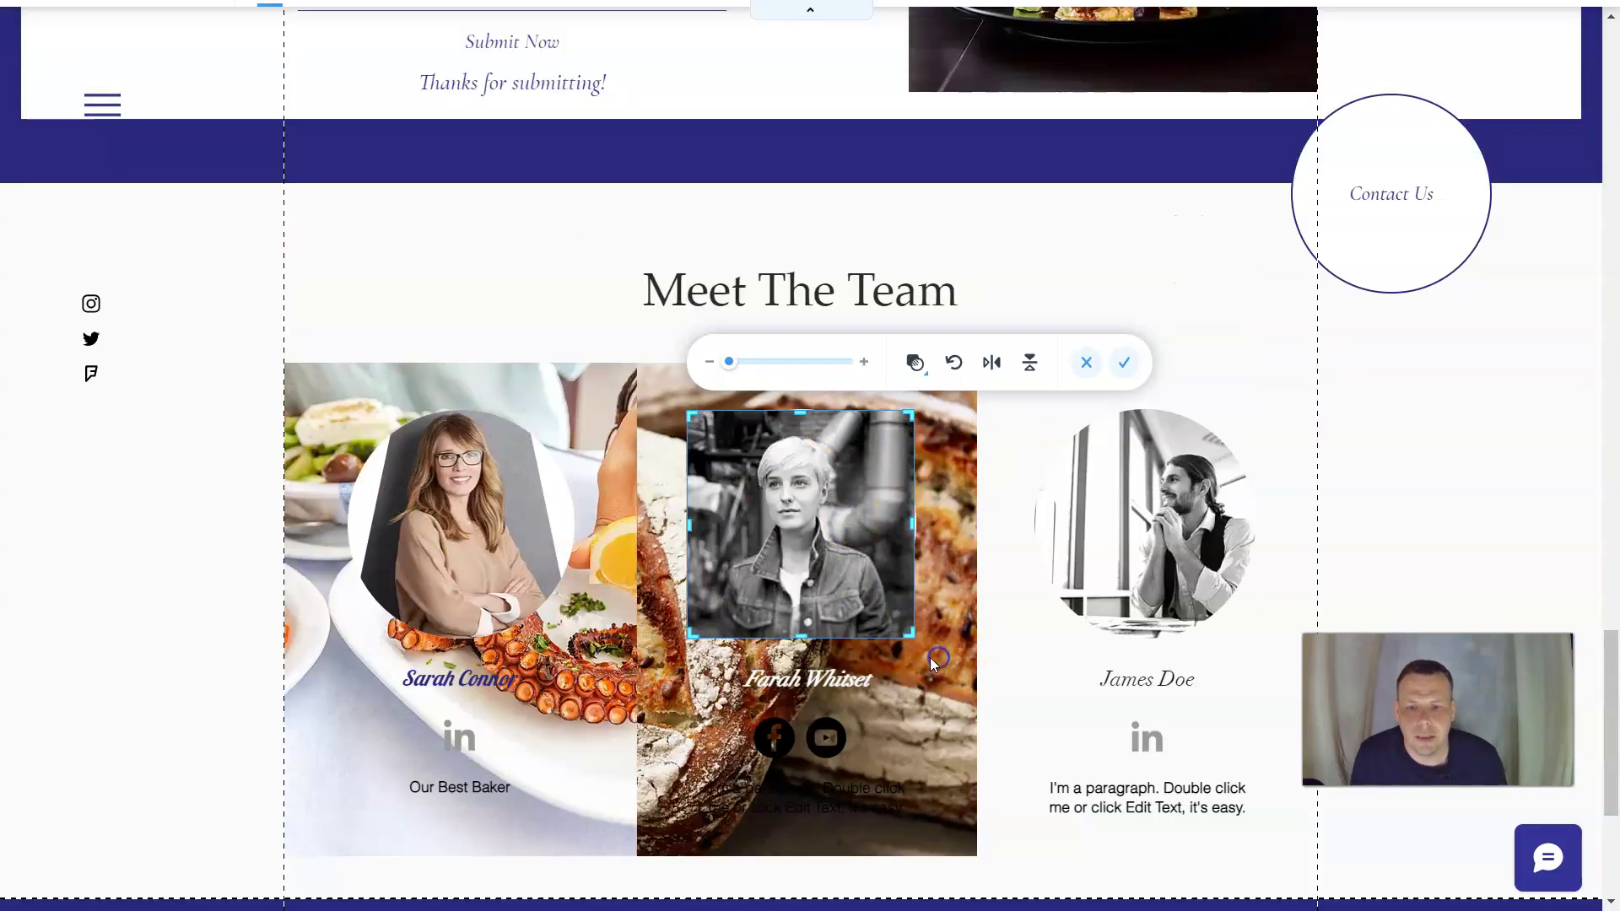
pyautogui.doubleClick(794, 535)
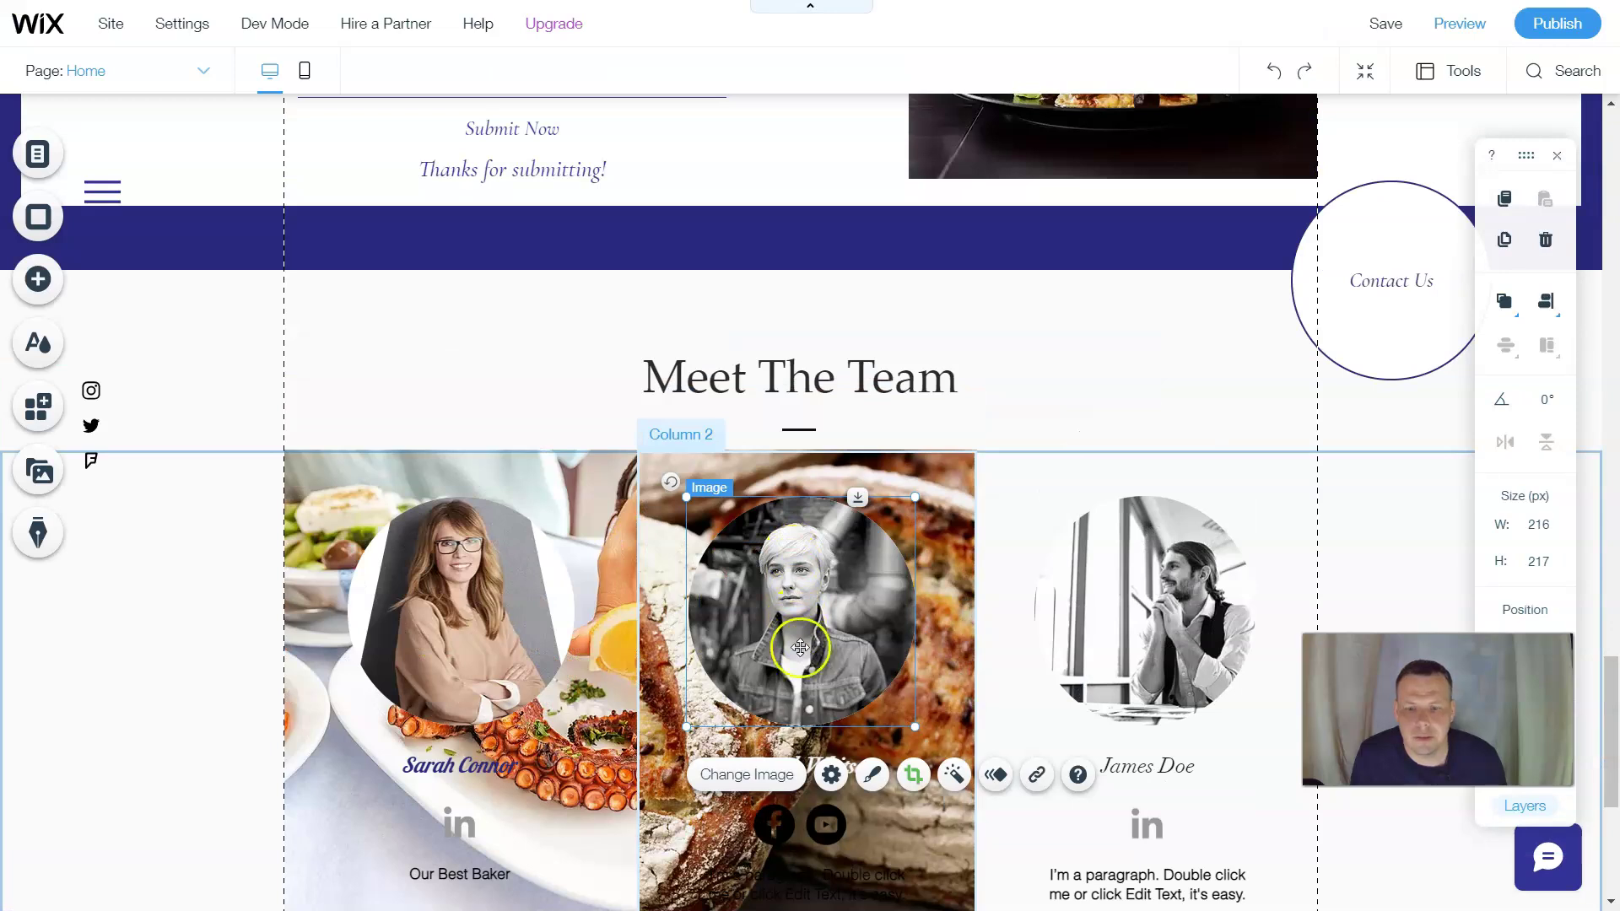
# Start replacing the second team member's photo and search Media from Wix for "team member".
pyautogui.click(759, 775)
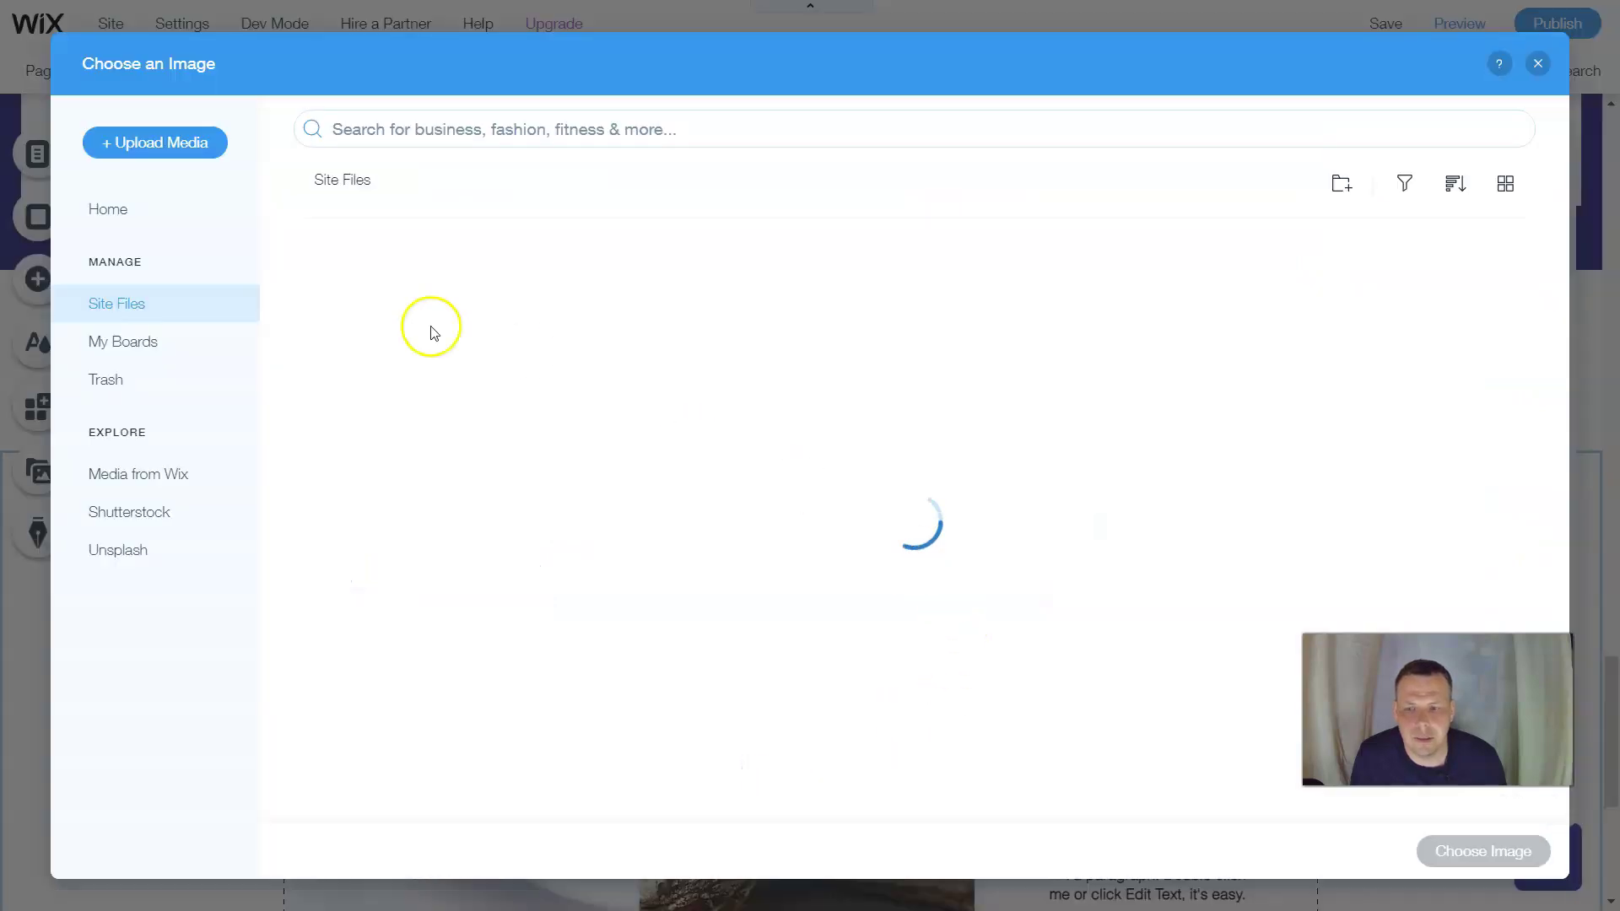
pyautogui.click(399, 130)
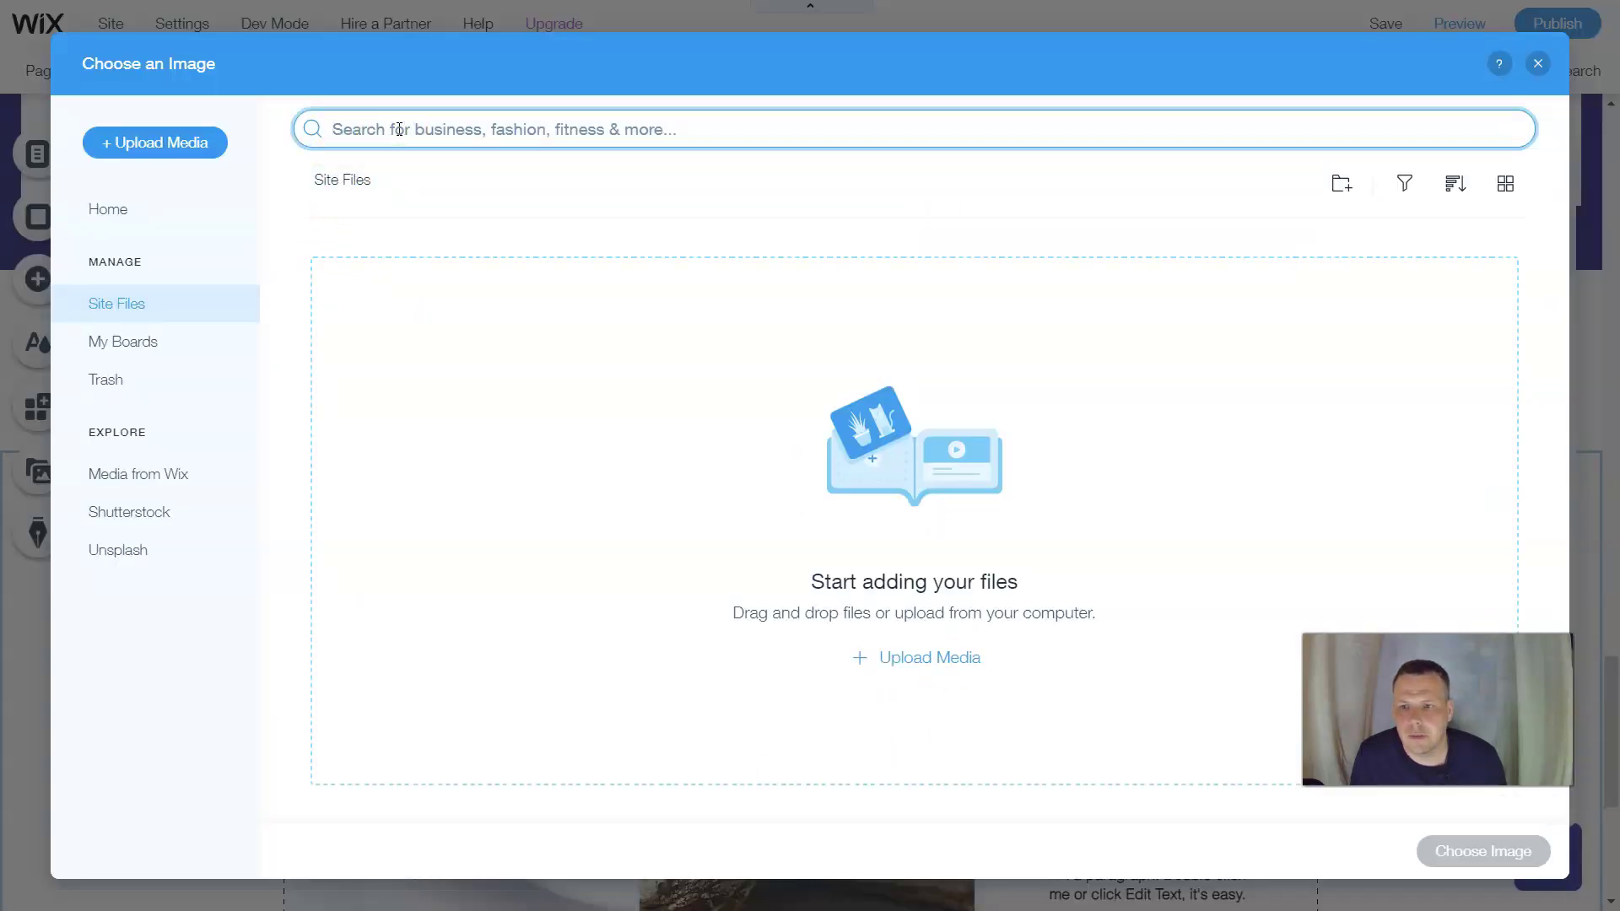
pyautogui.click(114, 485)
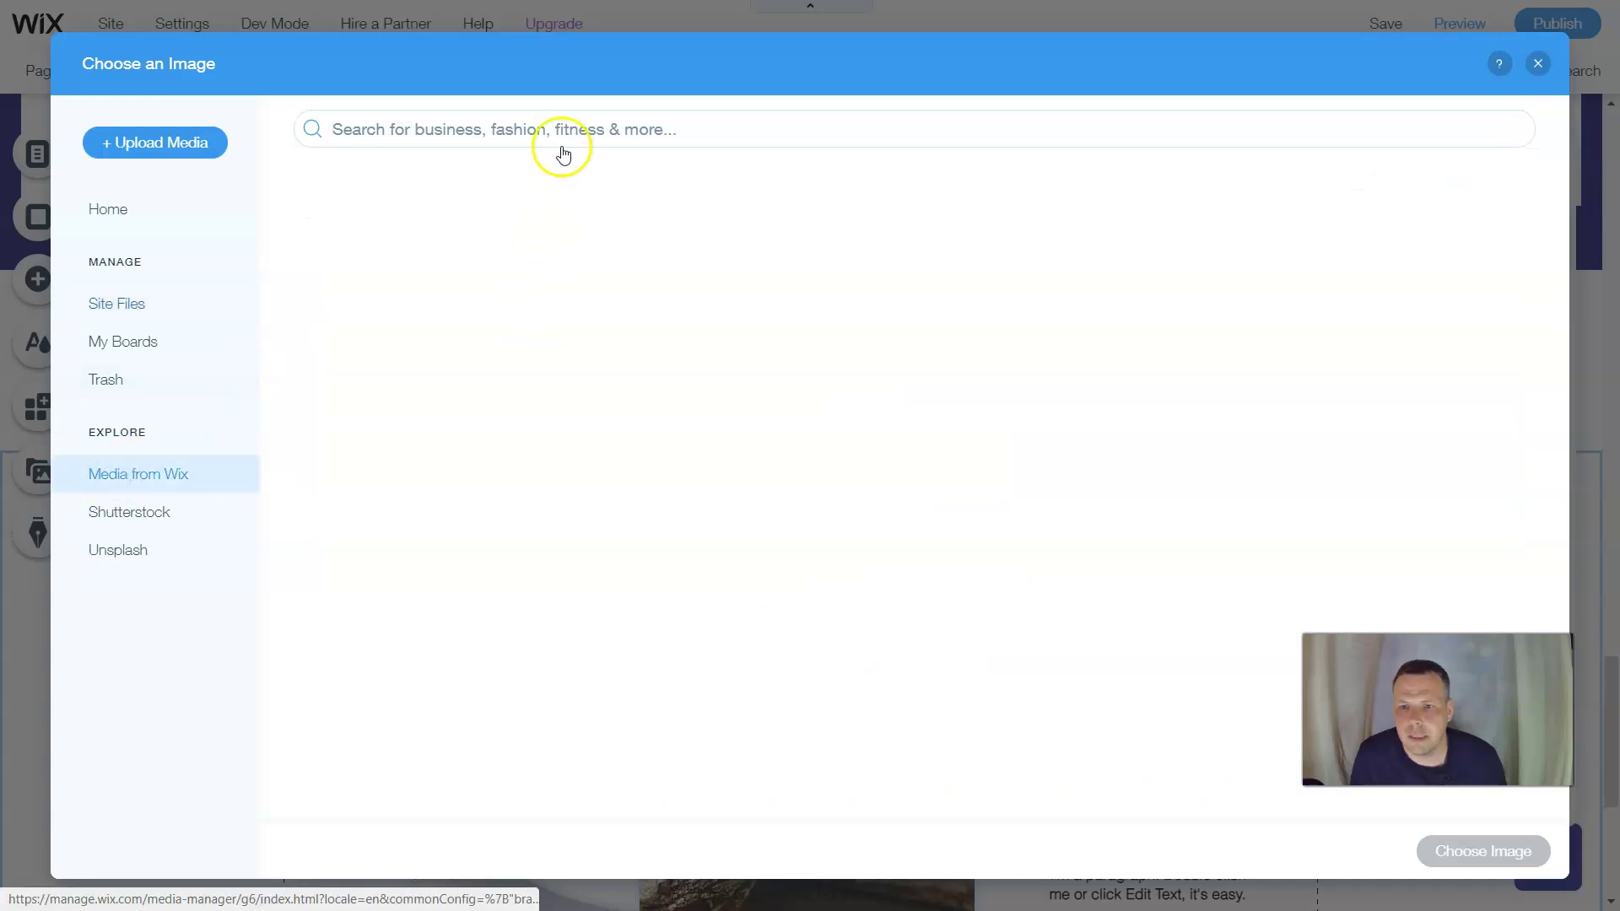
pyautogui.click(573, 118)
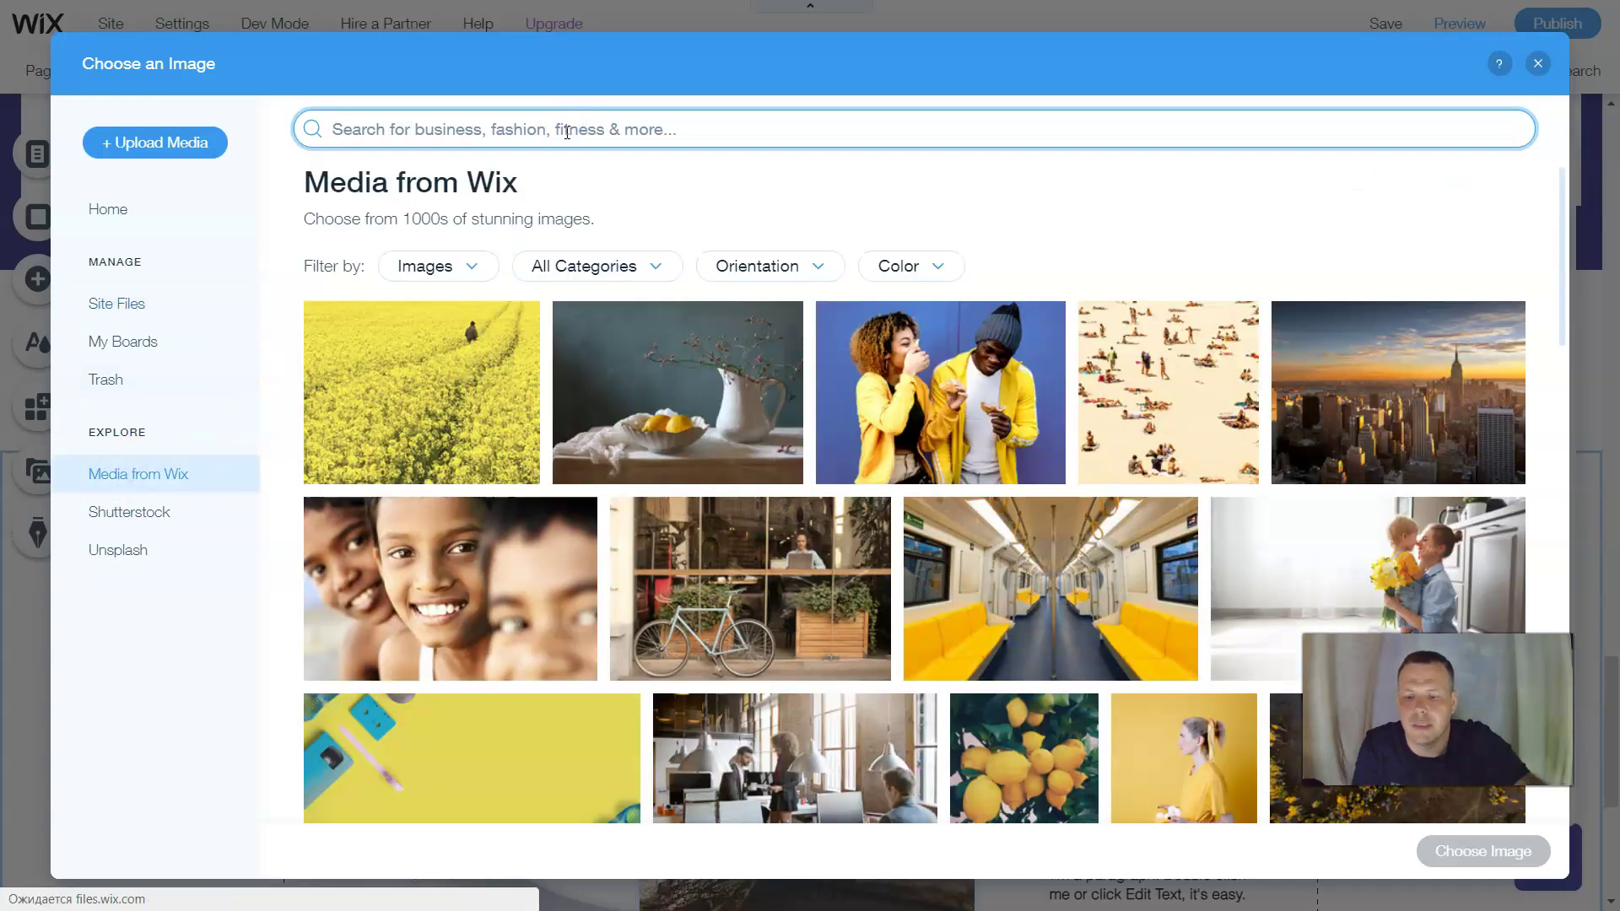
pyautogui.write('е')
pyautogui.press('BackSpace')
pyautogui.write('team member')
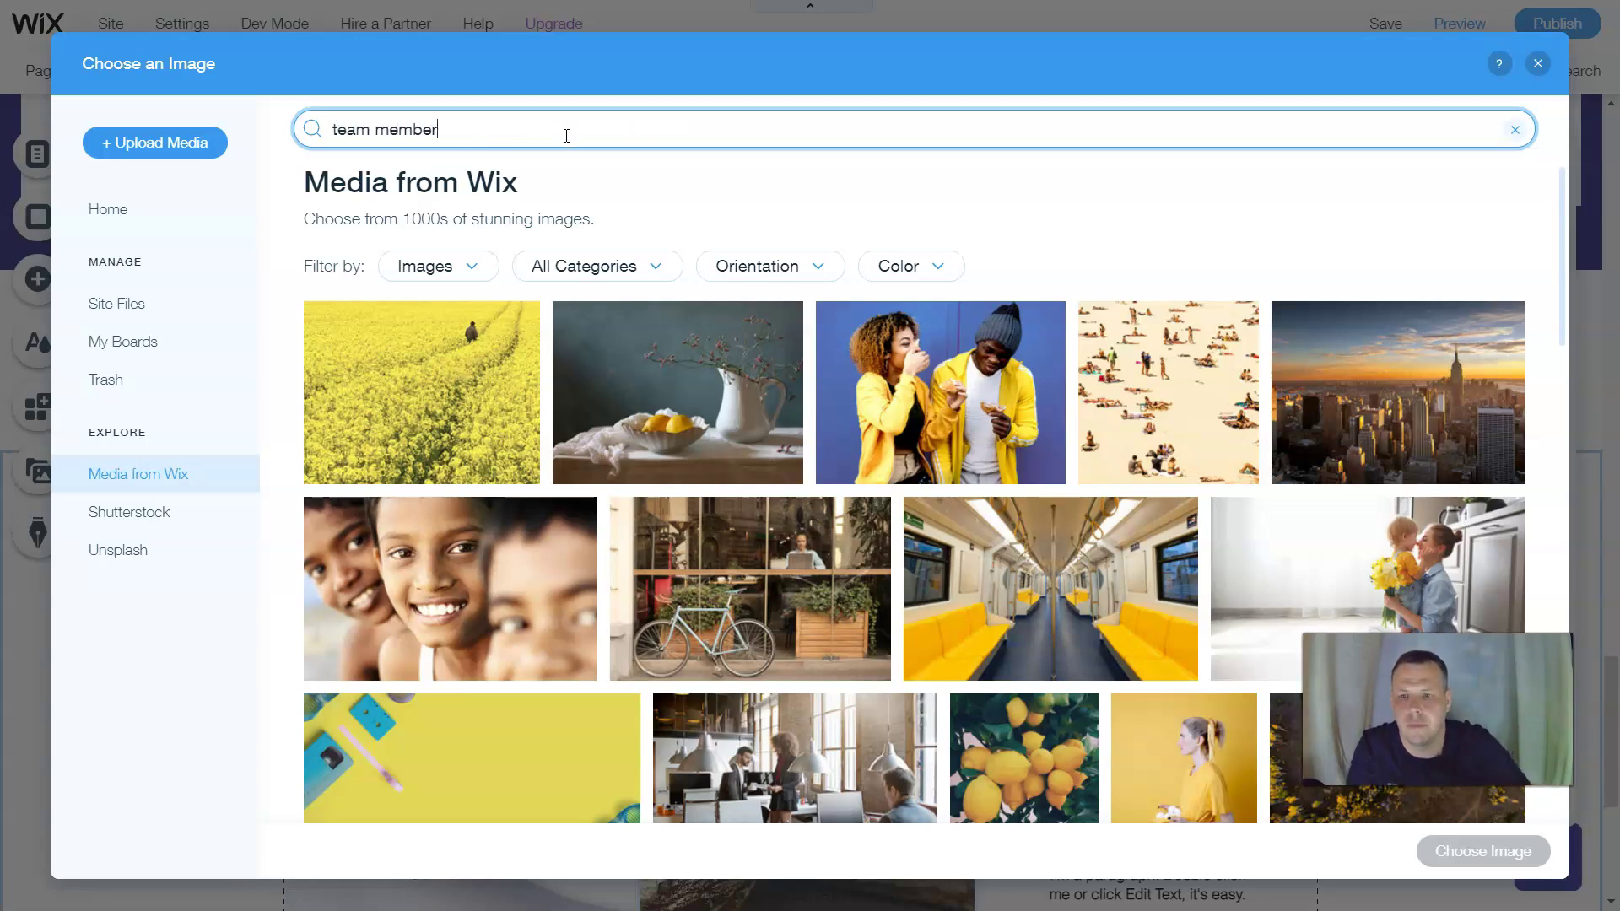
pyautogui.press('Return')
pyautogui.click(892, 372)
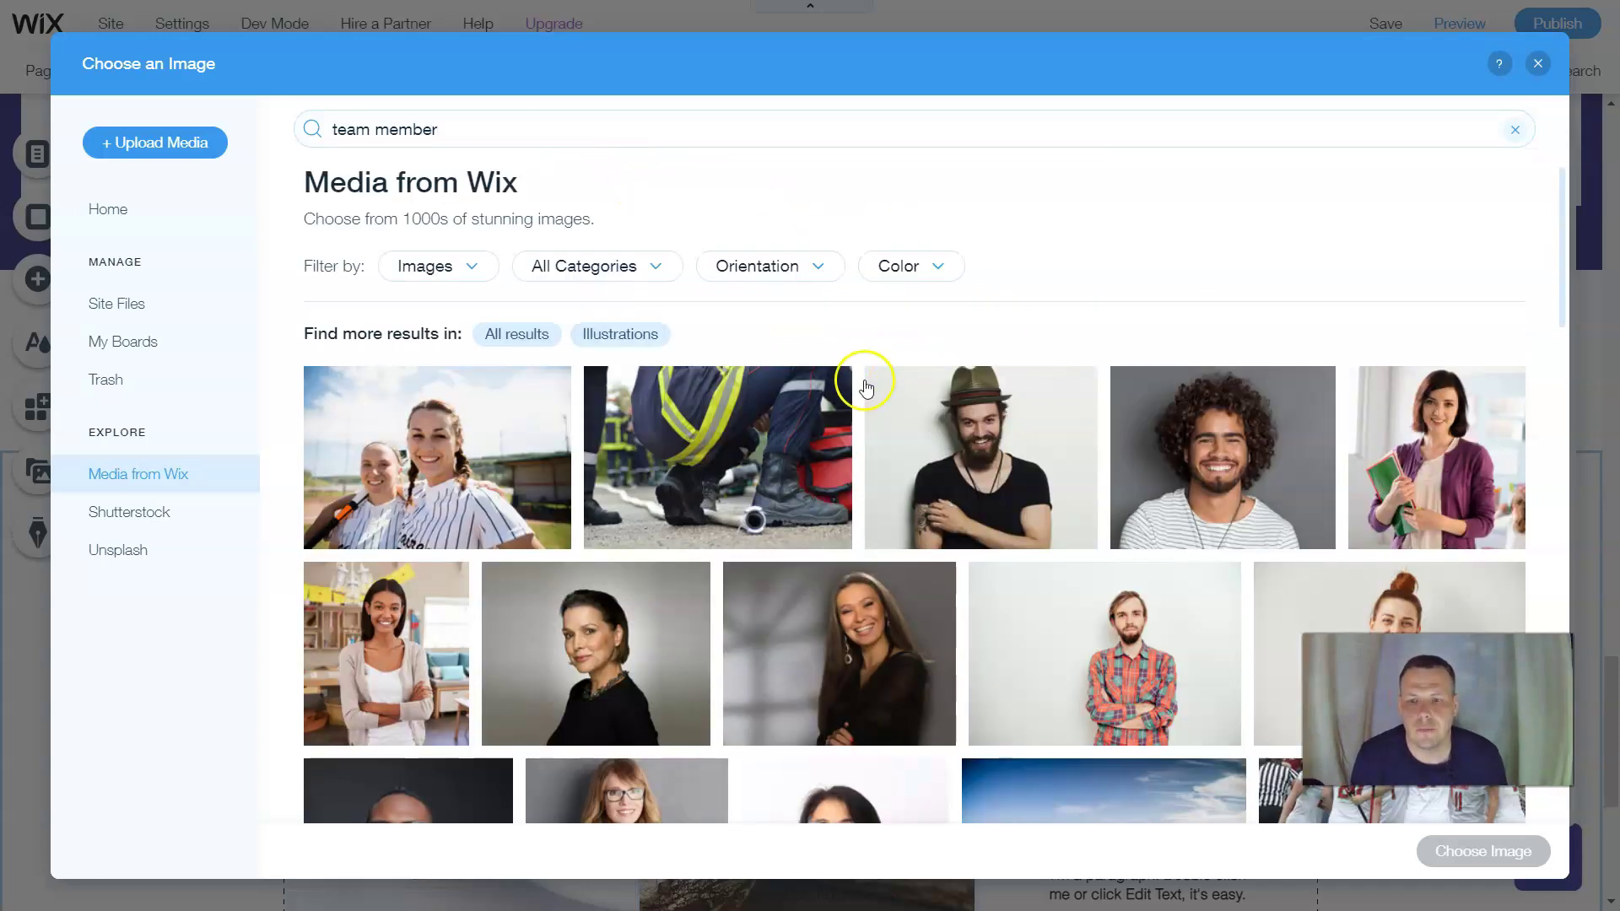
# Replace the second team member's photo with the Young Teacher image from Media from Wix.
pyautogui.moveTo(1157, 481)
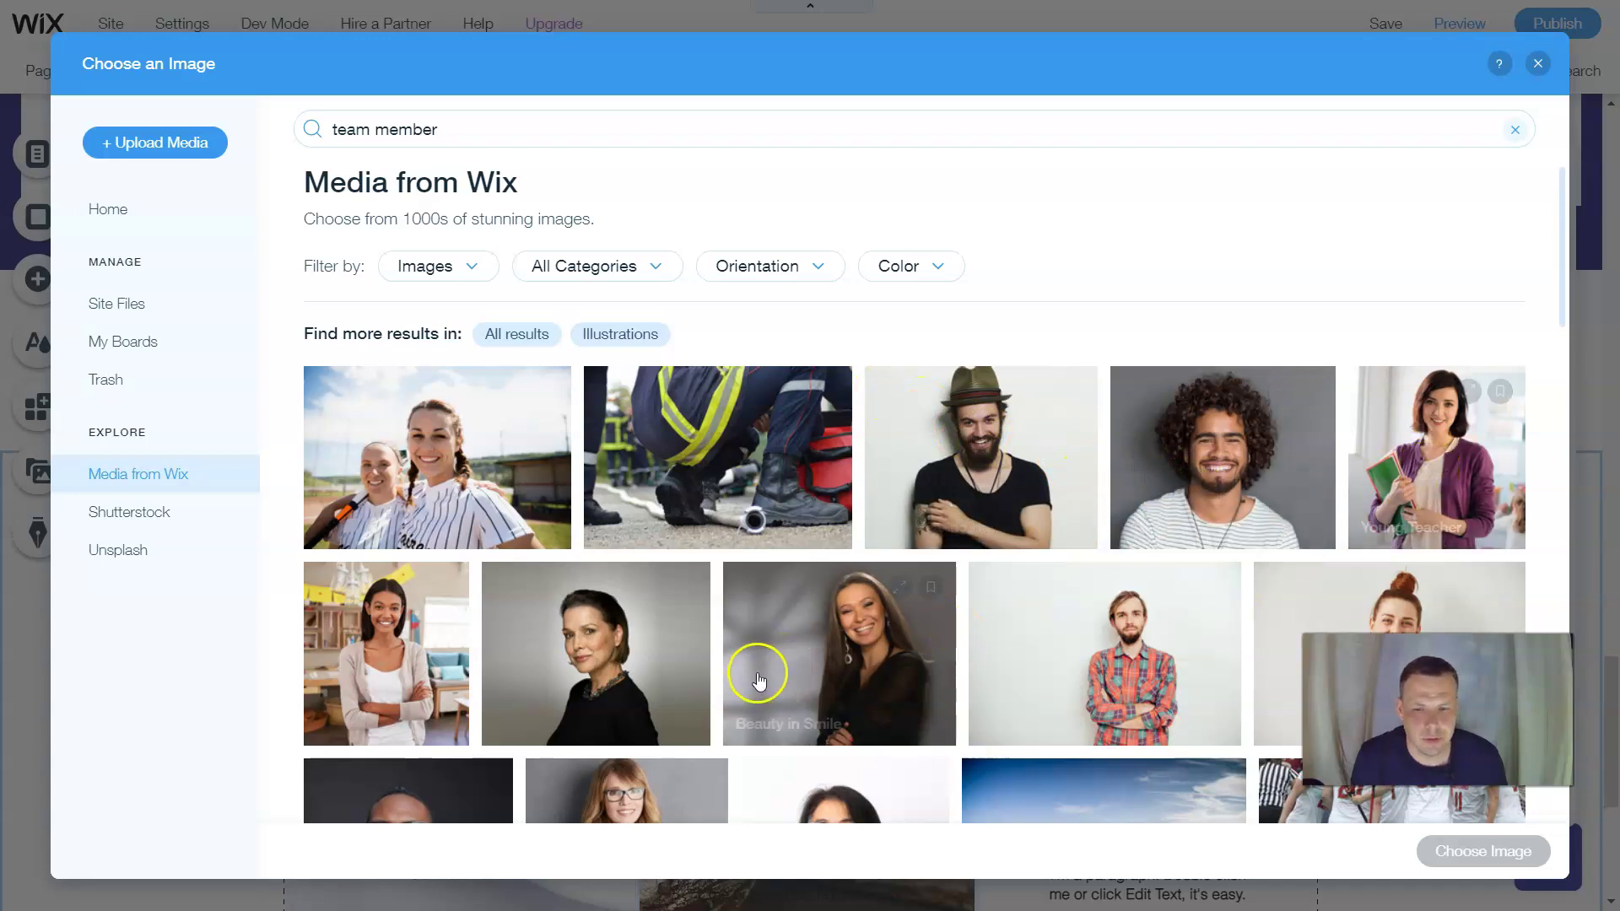
pyautogui.click(1439, 475)
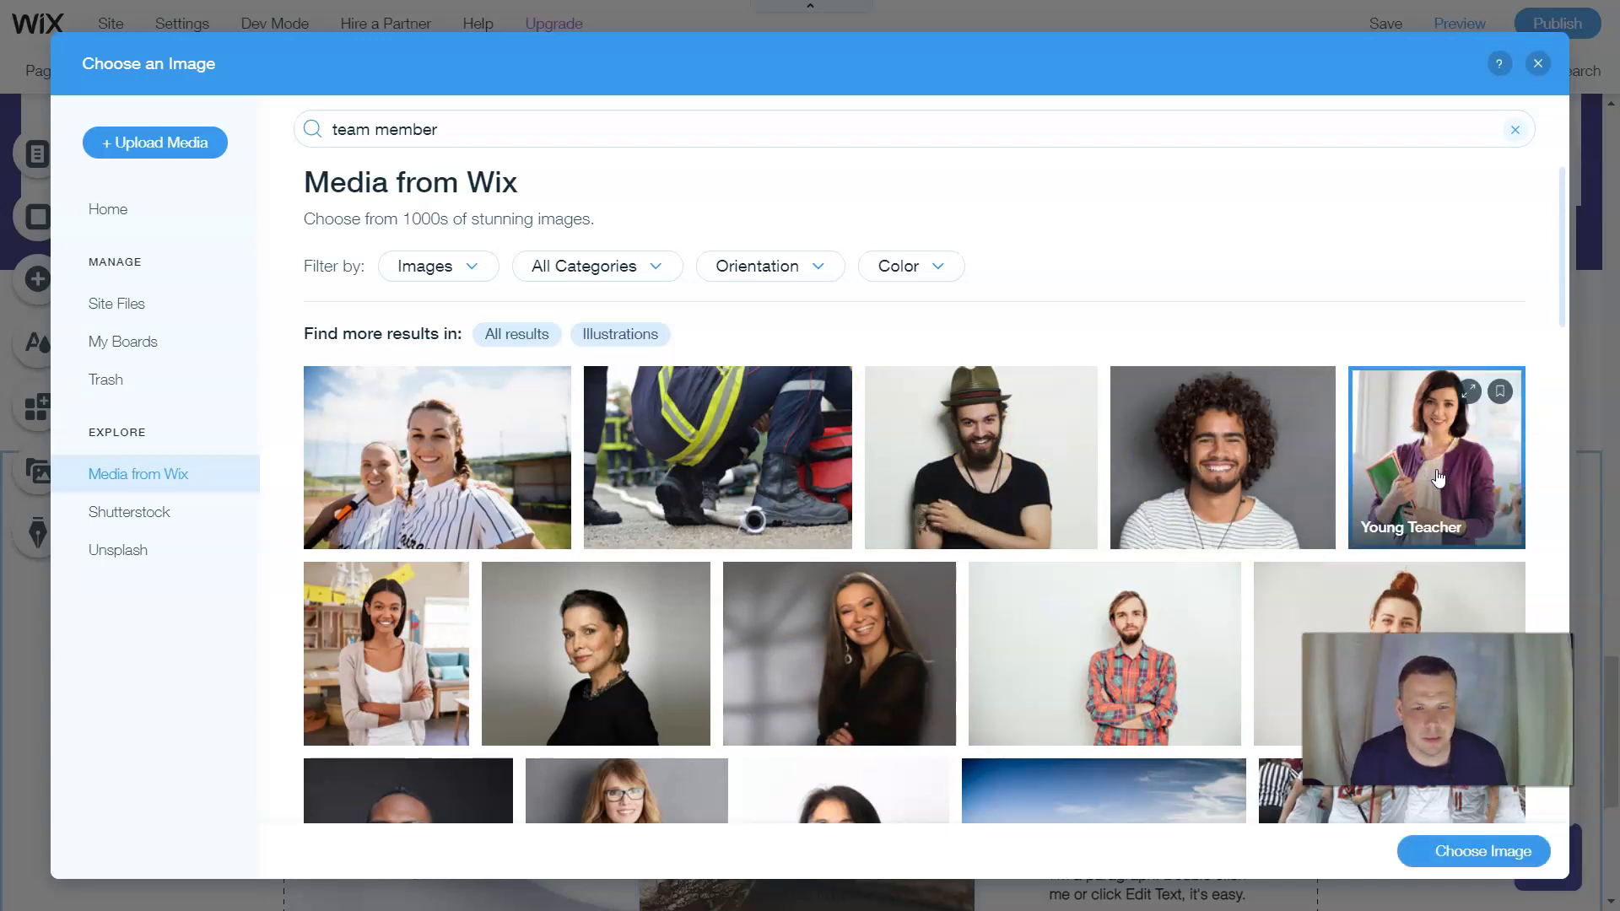
pyautogui.doubleClick(1437, 479)
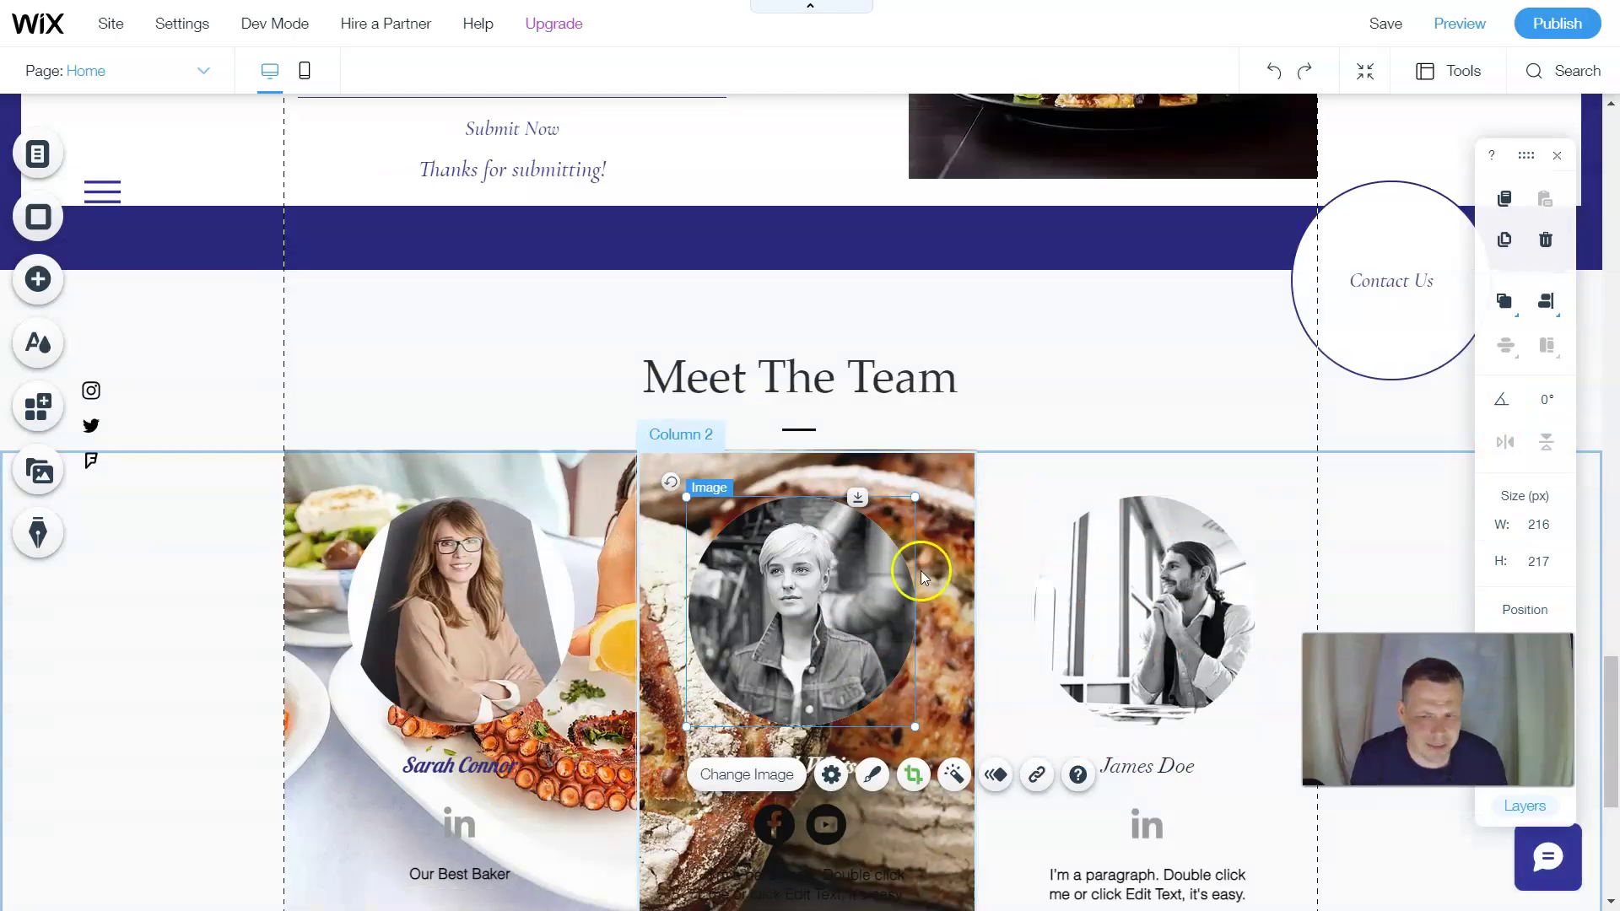
pyautogui.scroll(-3, 935, 569)
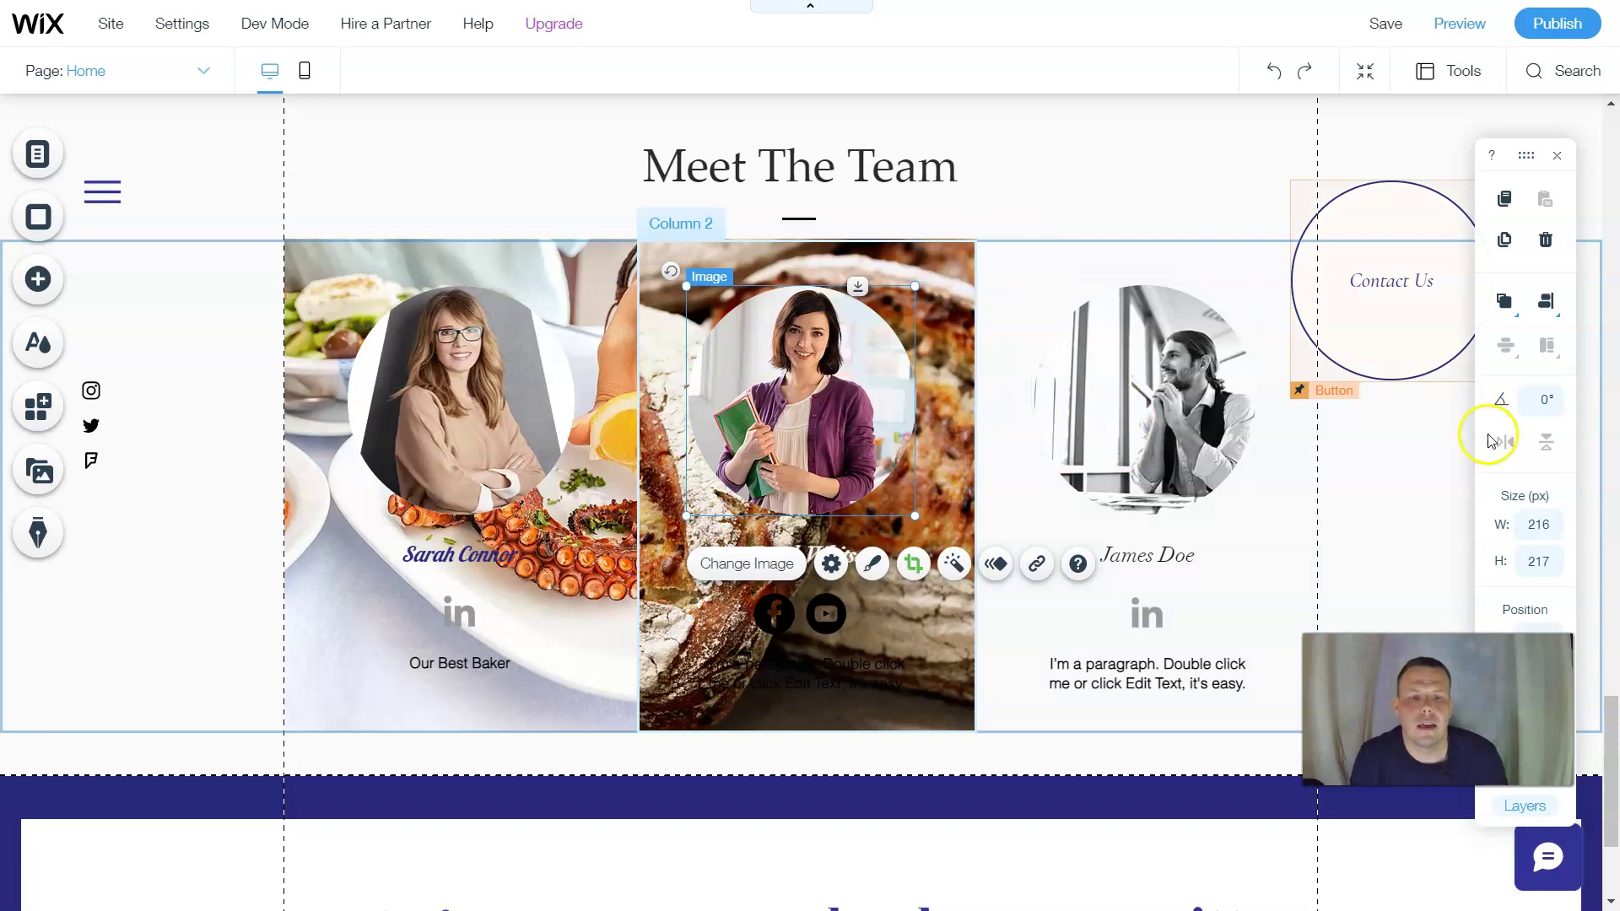
pyautogui.scroll(-1, 1194, 459)
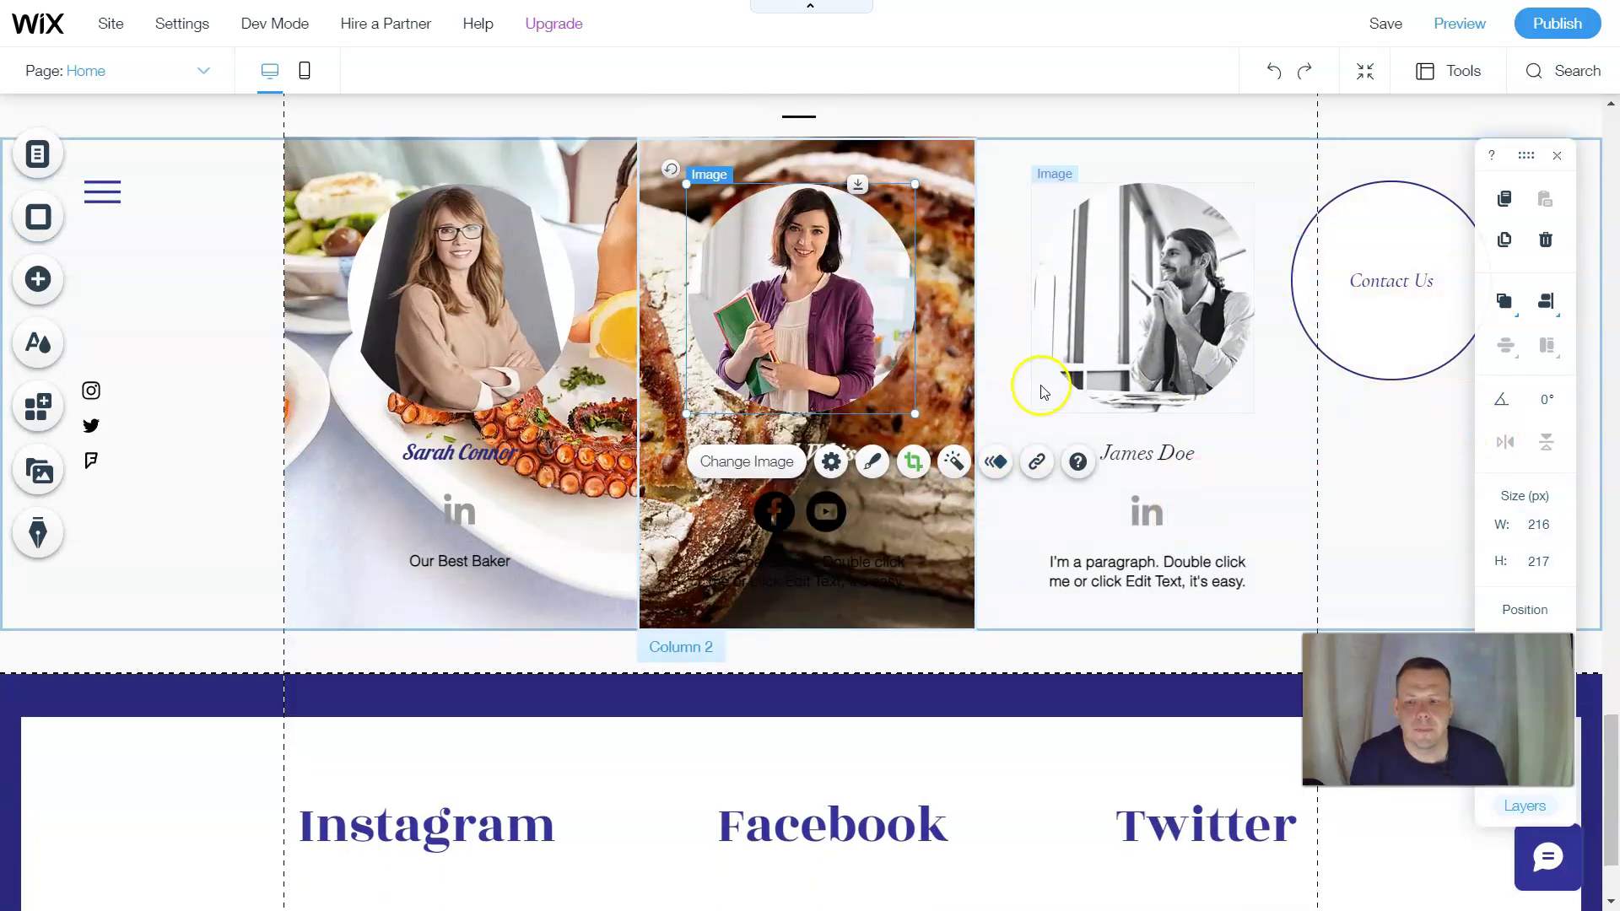
pyautogui.scroll(3, 1041, 379)
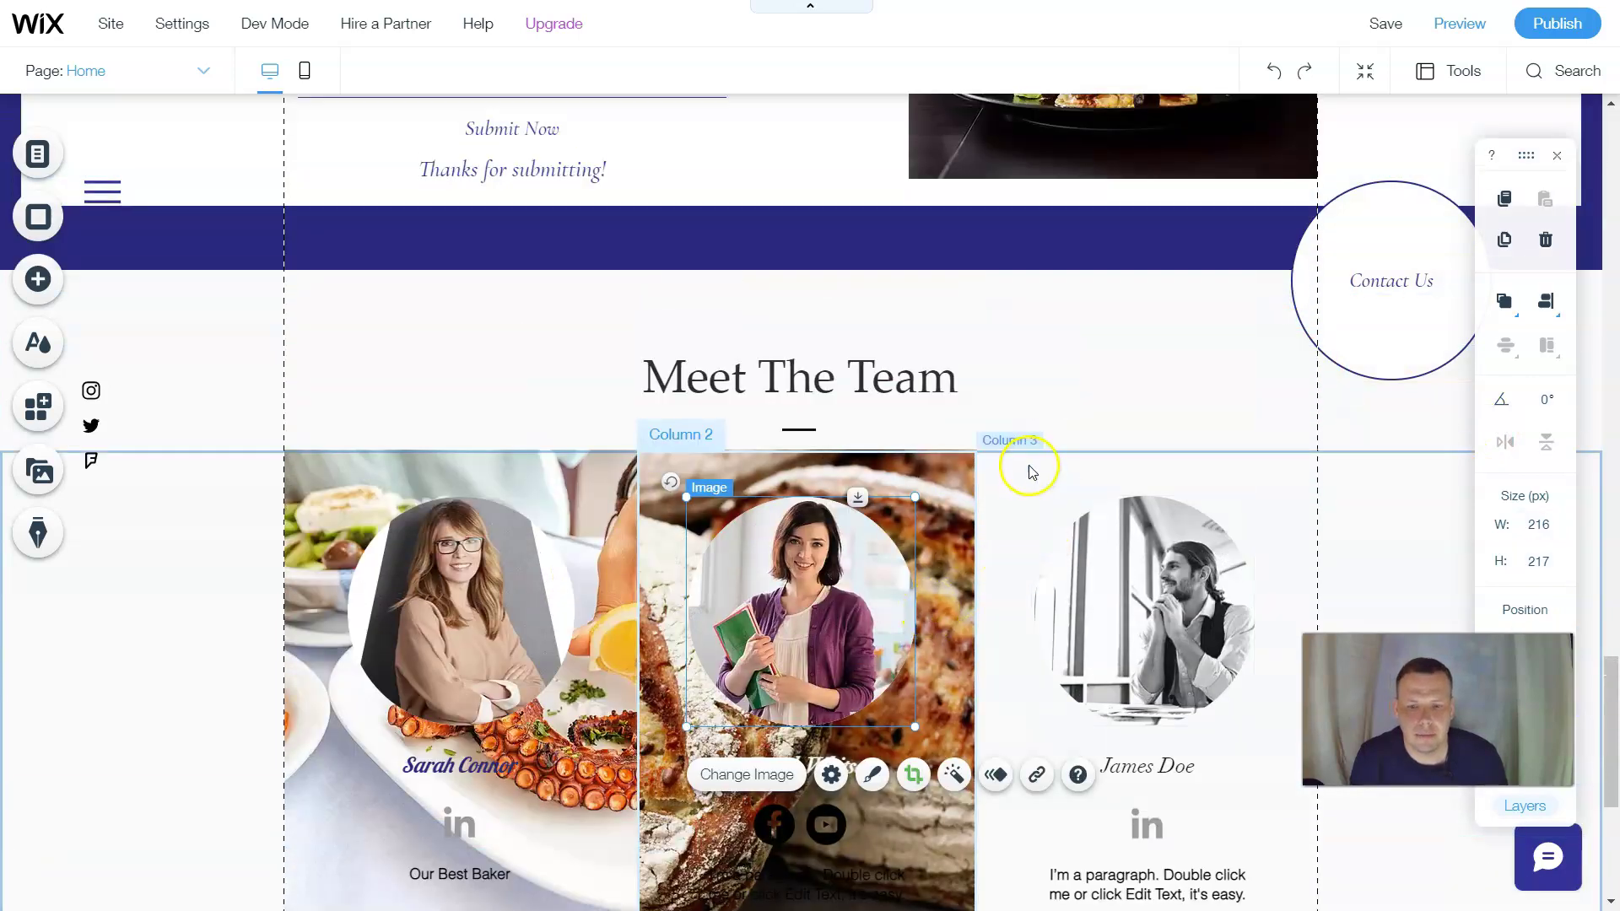
# Change the team section's heading text to "Meet OurTeam".
pyautogui.click(1016, 385)
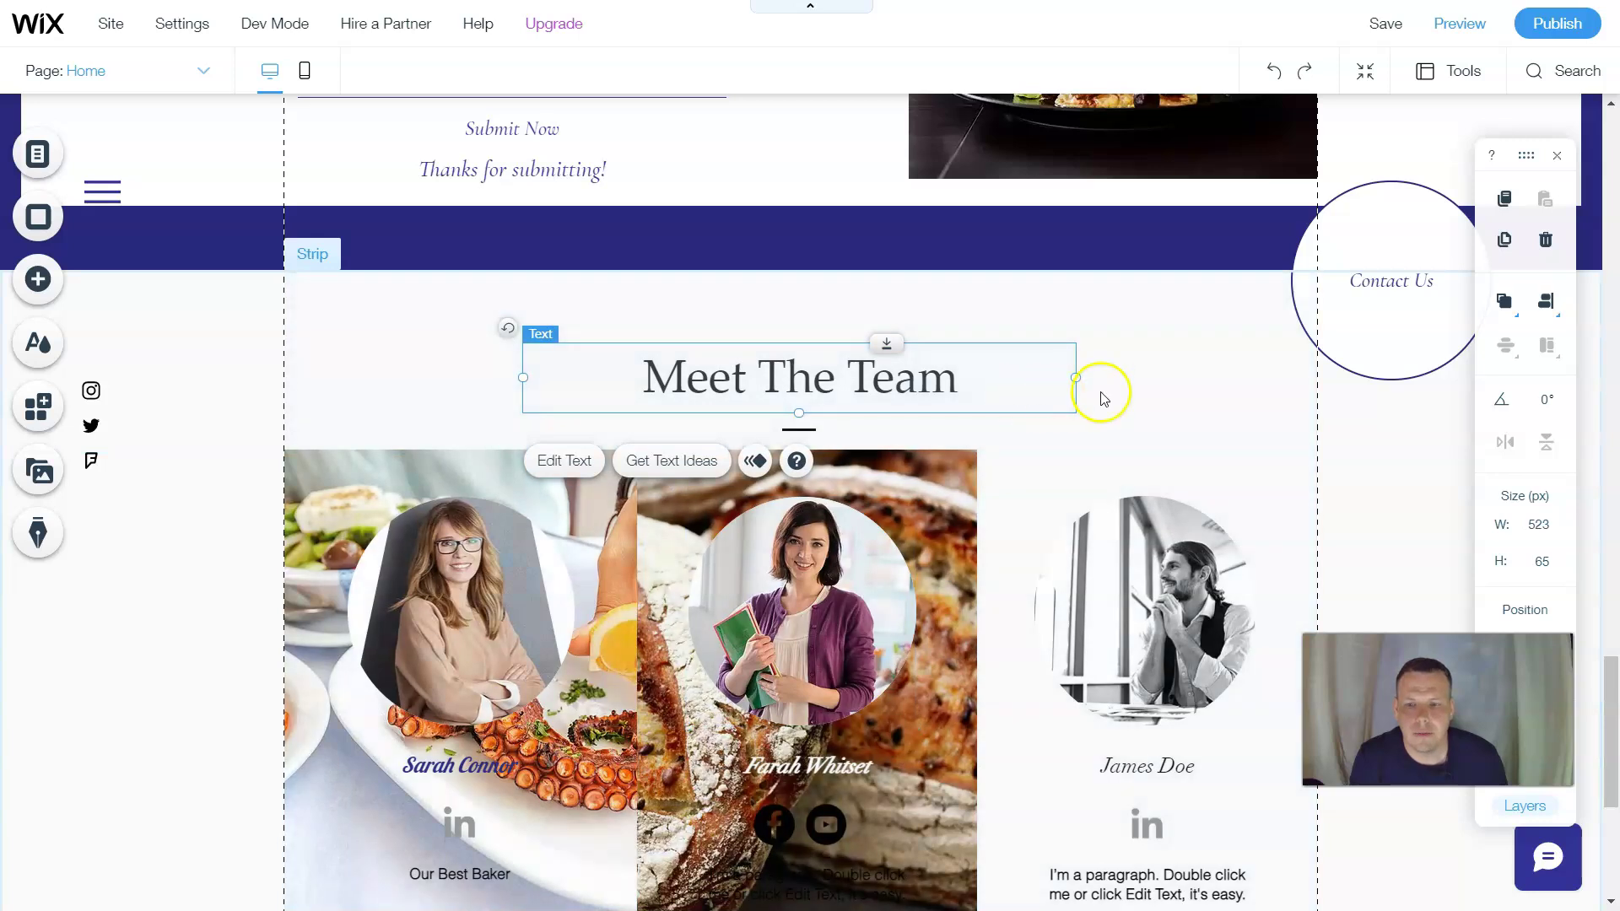
pyautogui.scroll(-1, 1019, 564)
pyautogui.click(1015, 582)
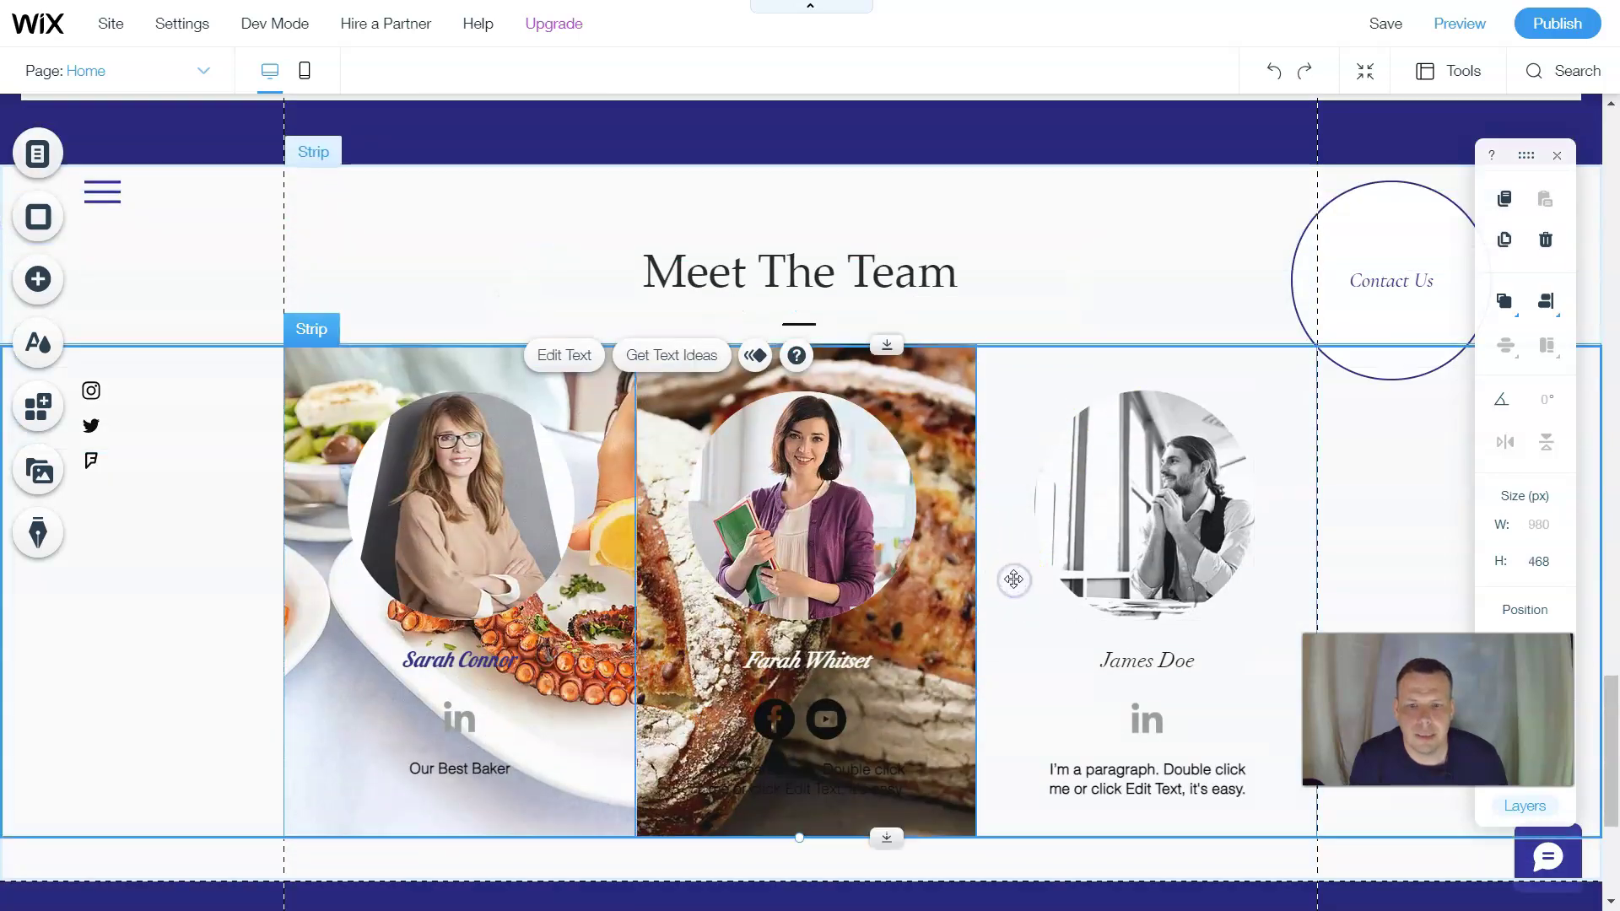
pyautogui.click(934, 275)
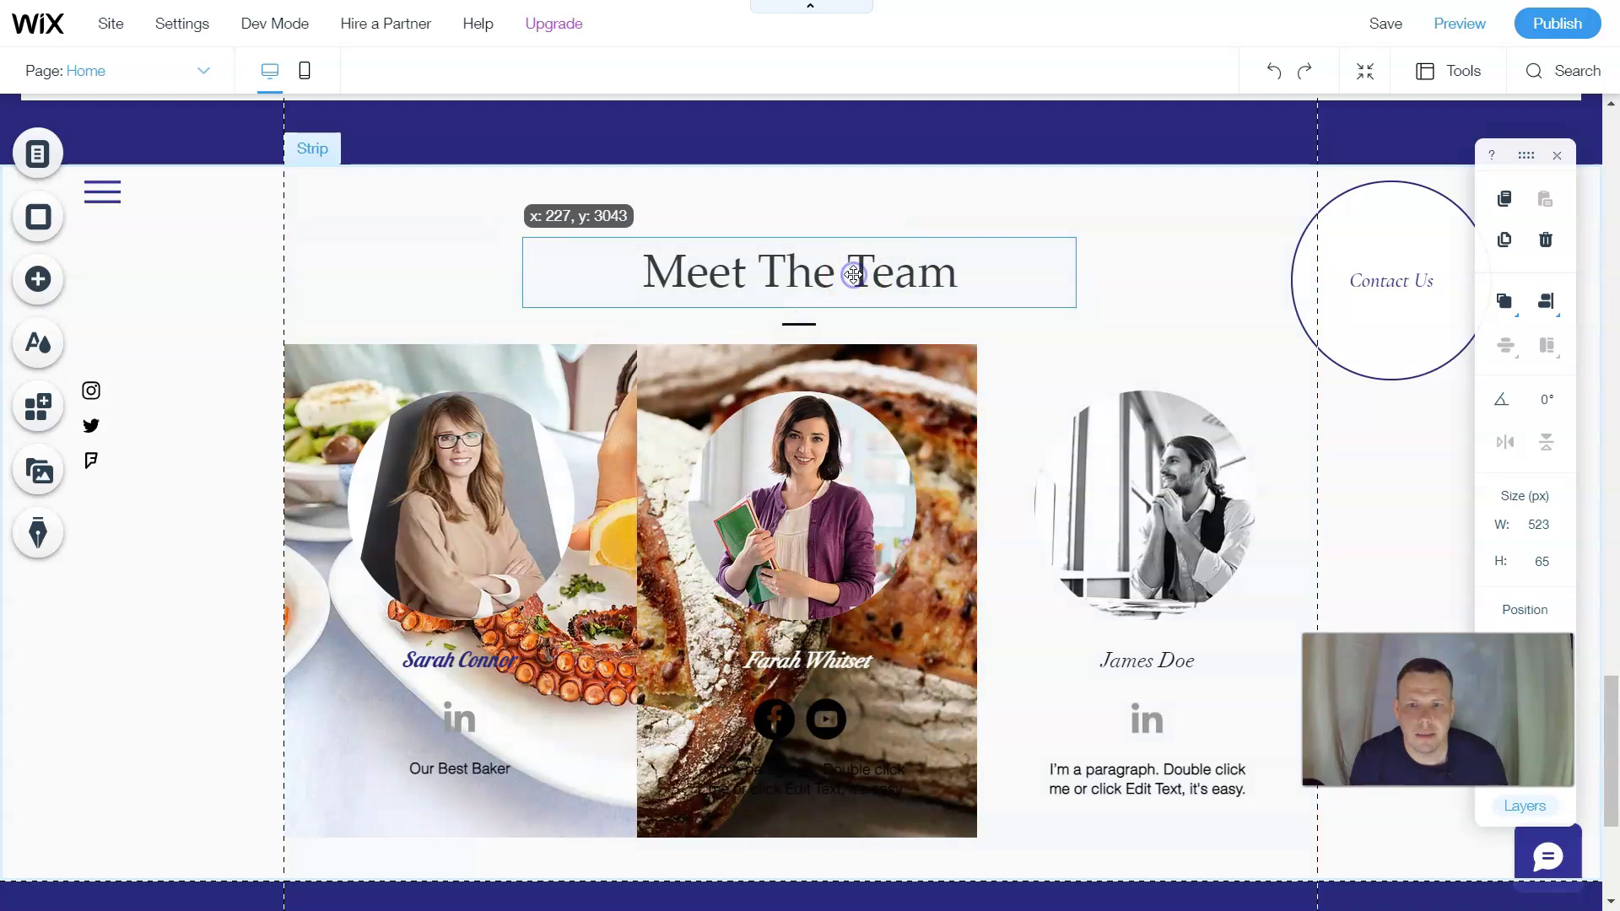
pyautogui.doubleClick(836, 274)
pyautogui.click(841, 274)
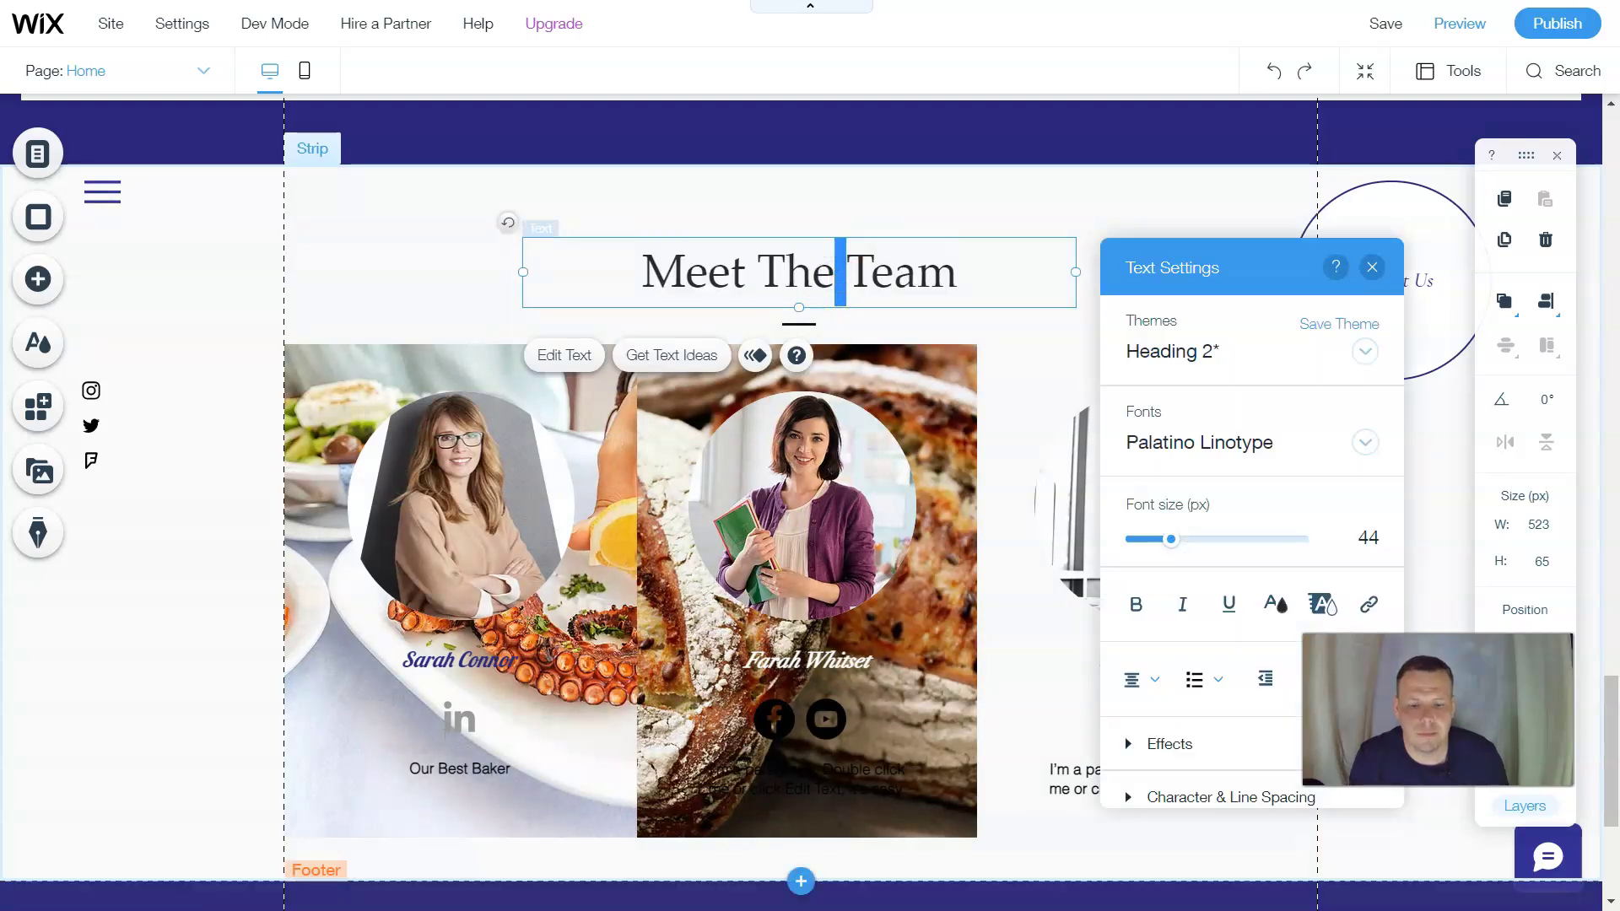
pyautogui.press('BackSpace')
pyautogui.press('BackSpace')
pyautogui.press('BackSpace')
pyautogui.press('BackSpace')
pyautogui.press('BackSpace')
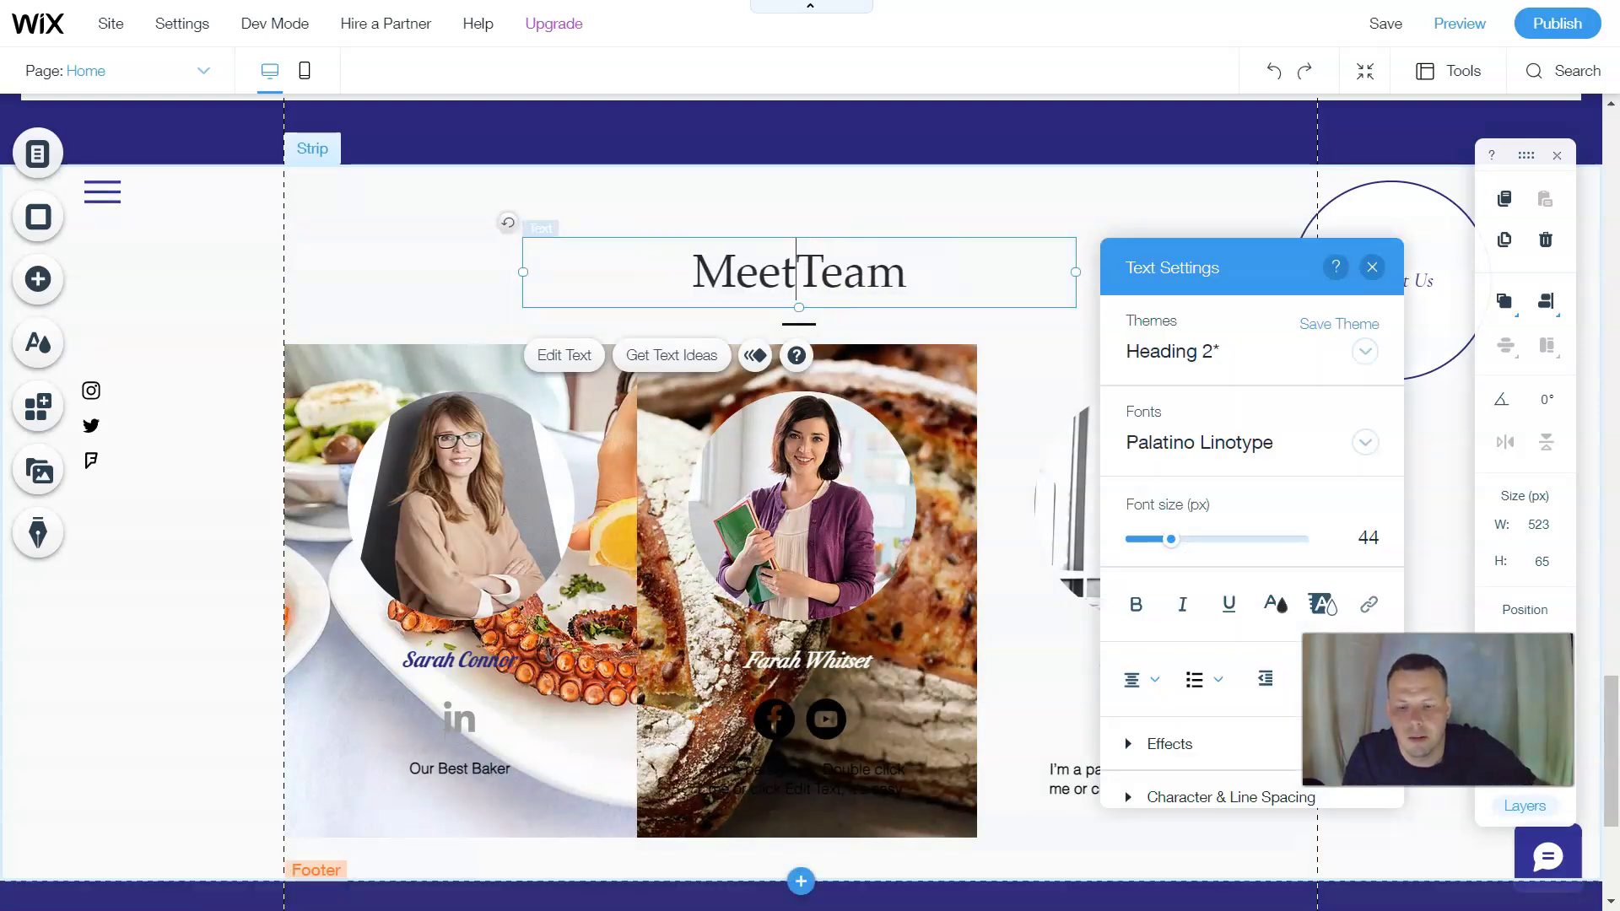
pyautogui.write('Out')
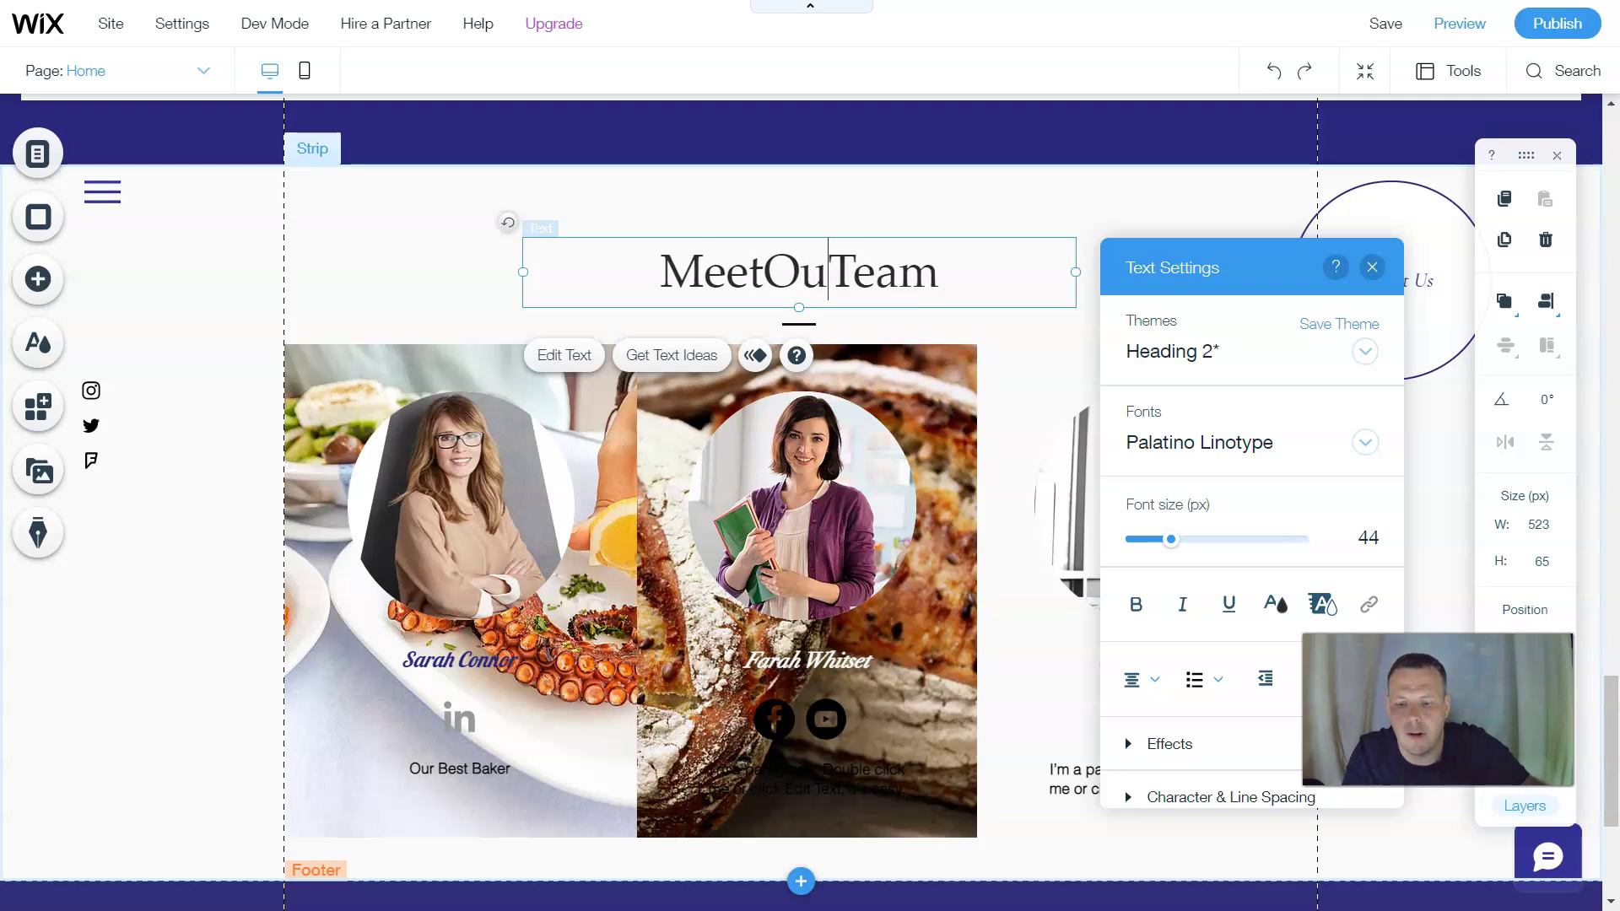
pyautogui.press('BackSpace')
pyautogui.write('r')
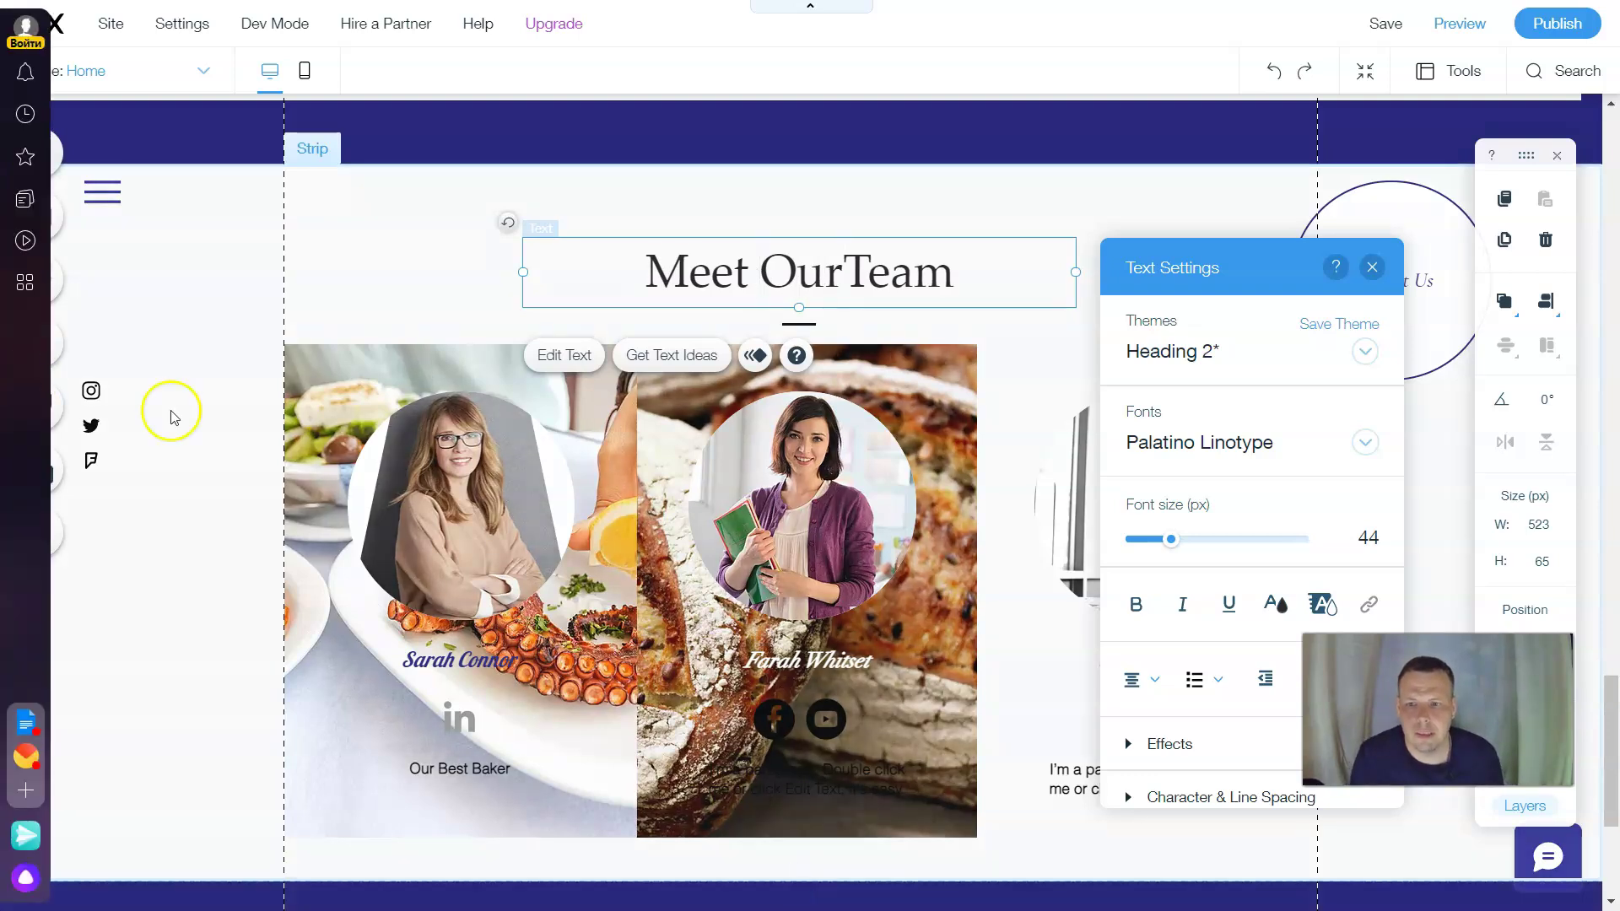
pyautogui.click(405, 281)
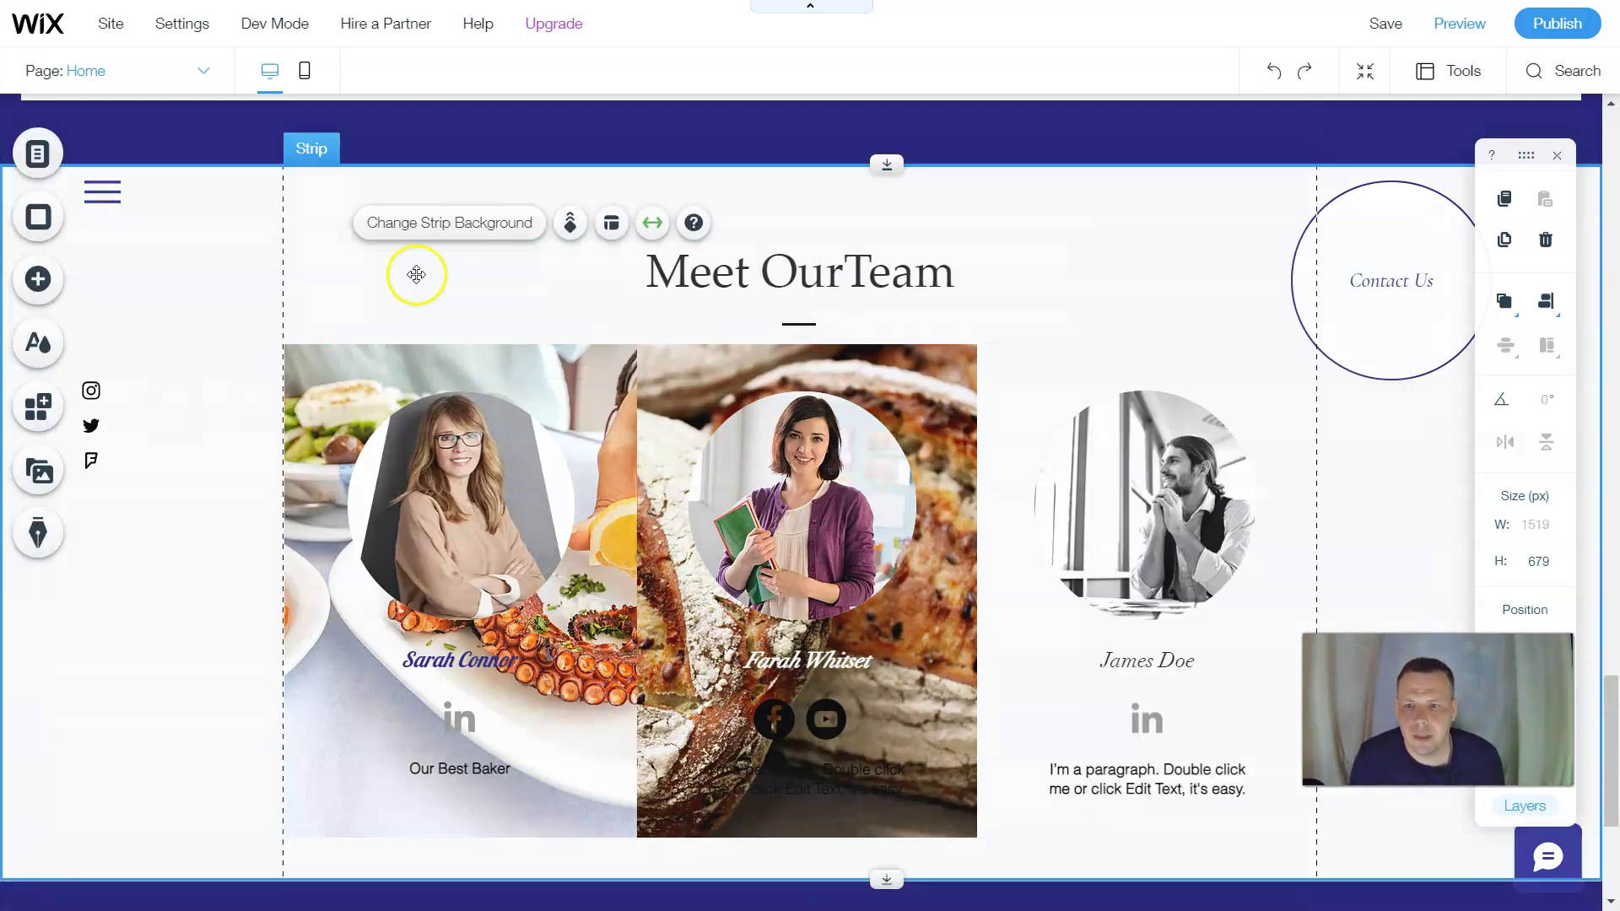
# Examine the column management options of the team members' strip, including the actions offered for the third column.
pyautogui.click(1021, 705)
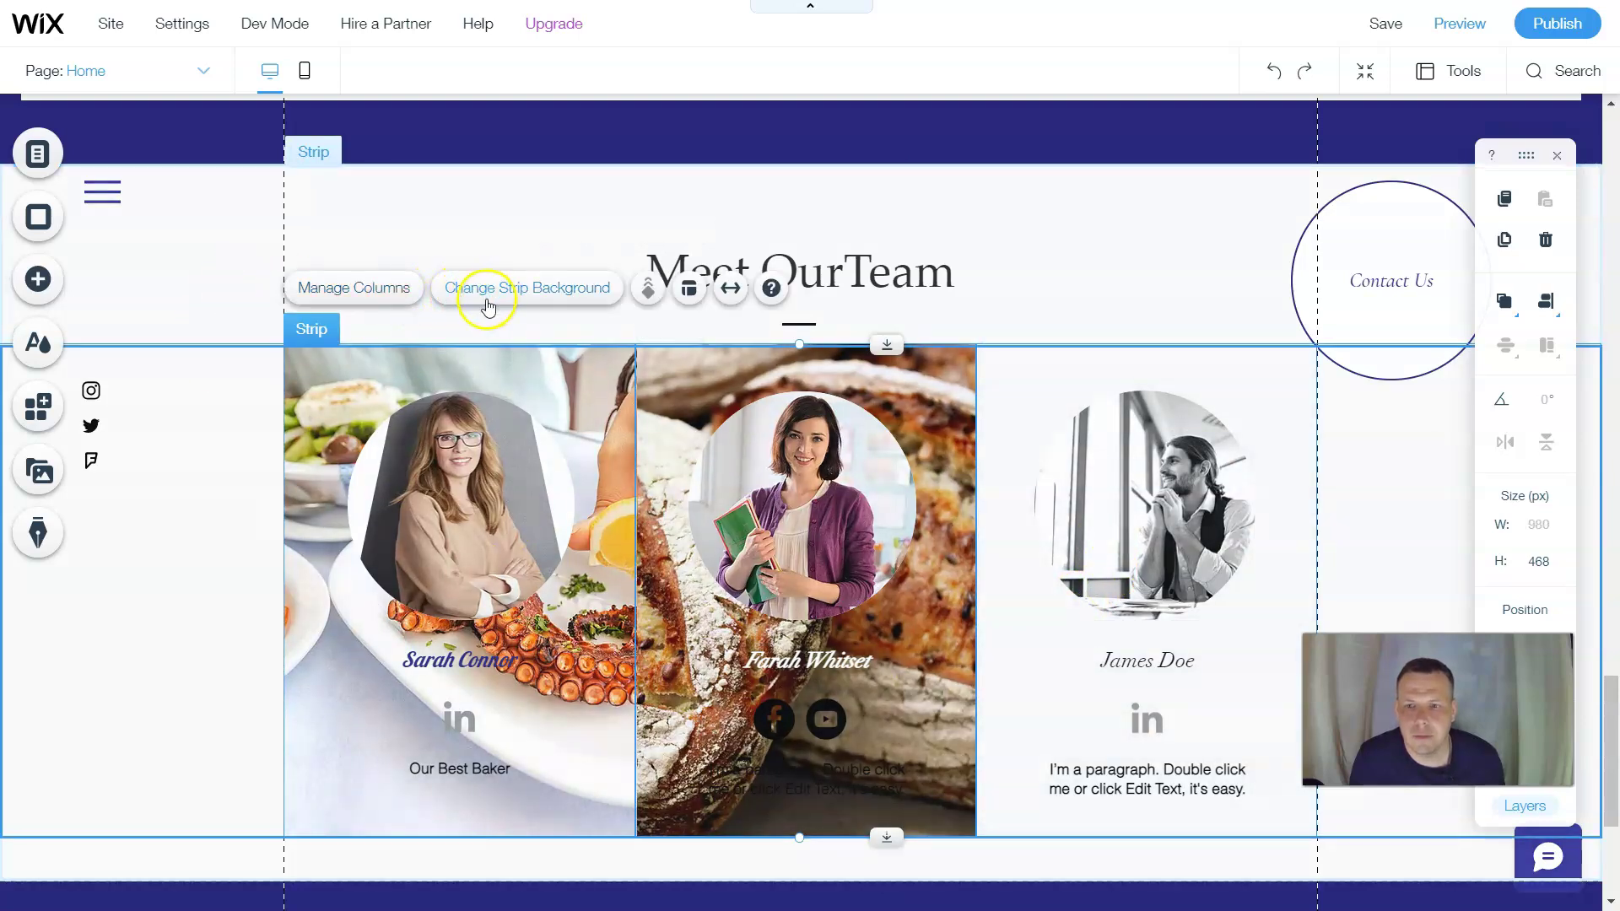
pyautogui.click(364, 287)
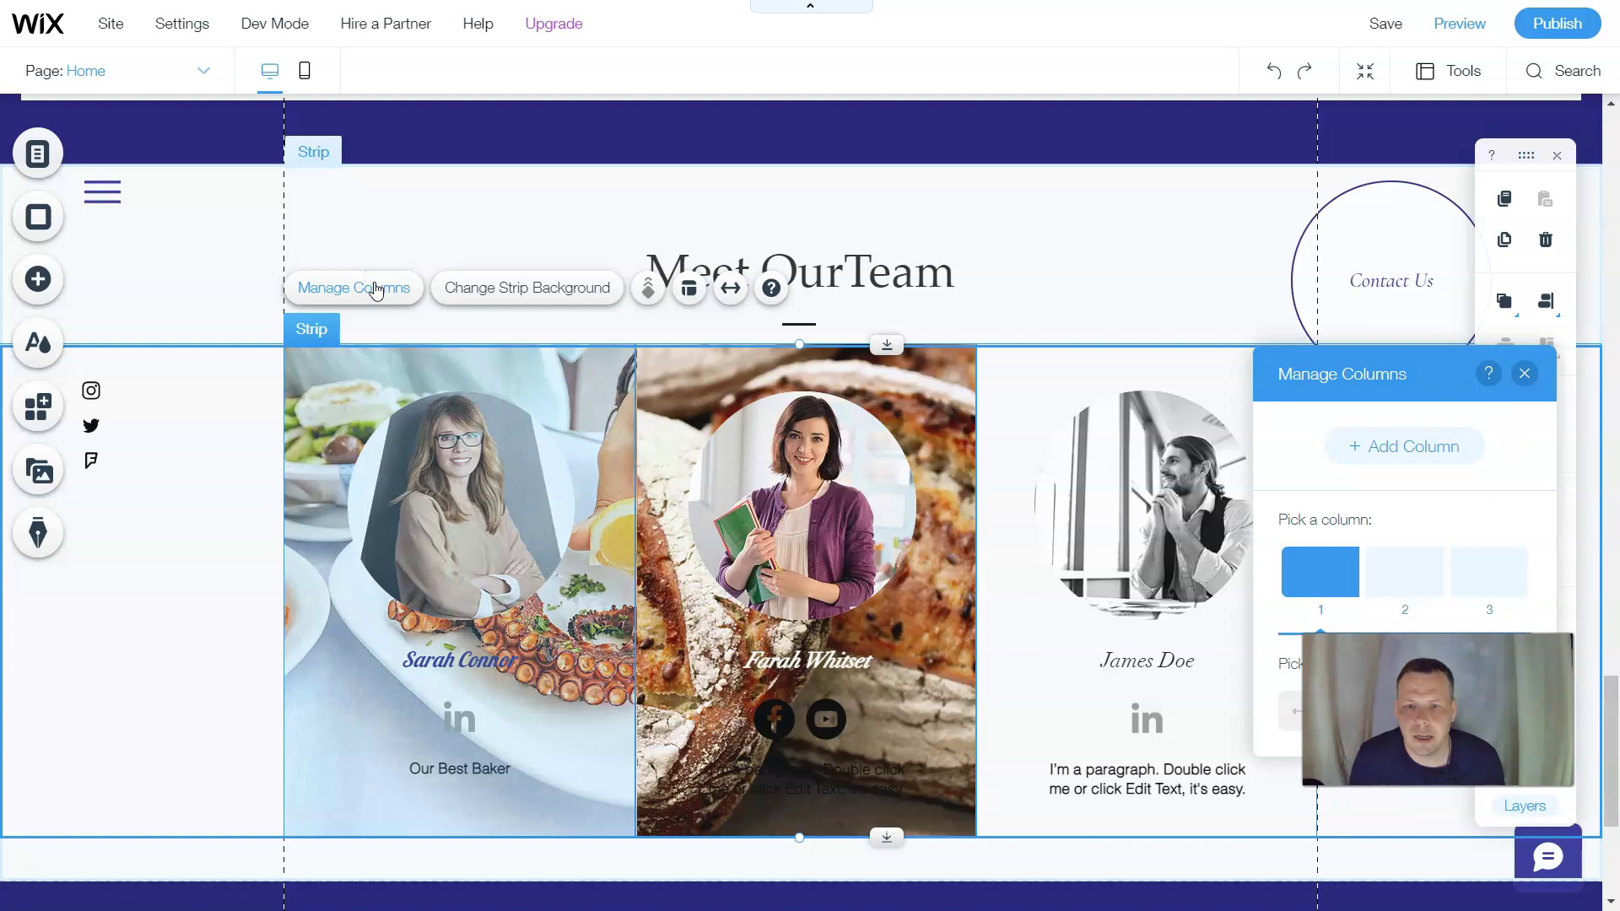
pyautogui.moveTo(1371, 374); pyautogui.dragTo(710, 272)
pyautogui.click(736, 470)
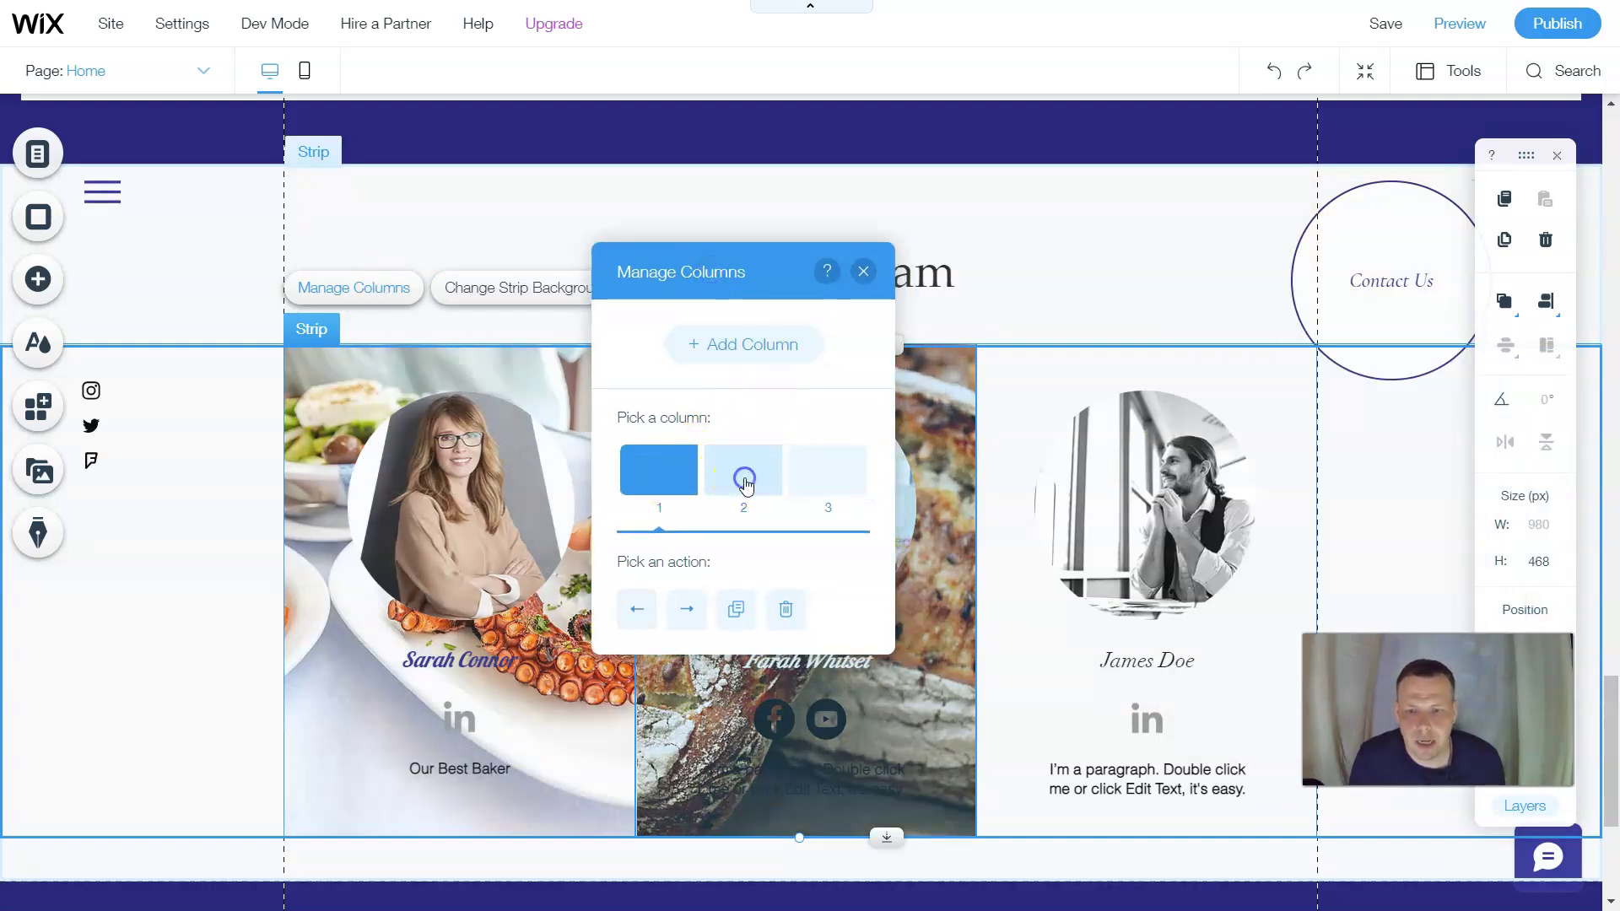
pyautogui.click(834, 485)
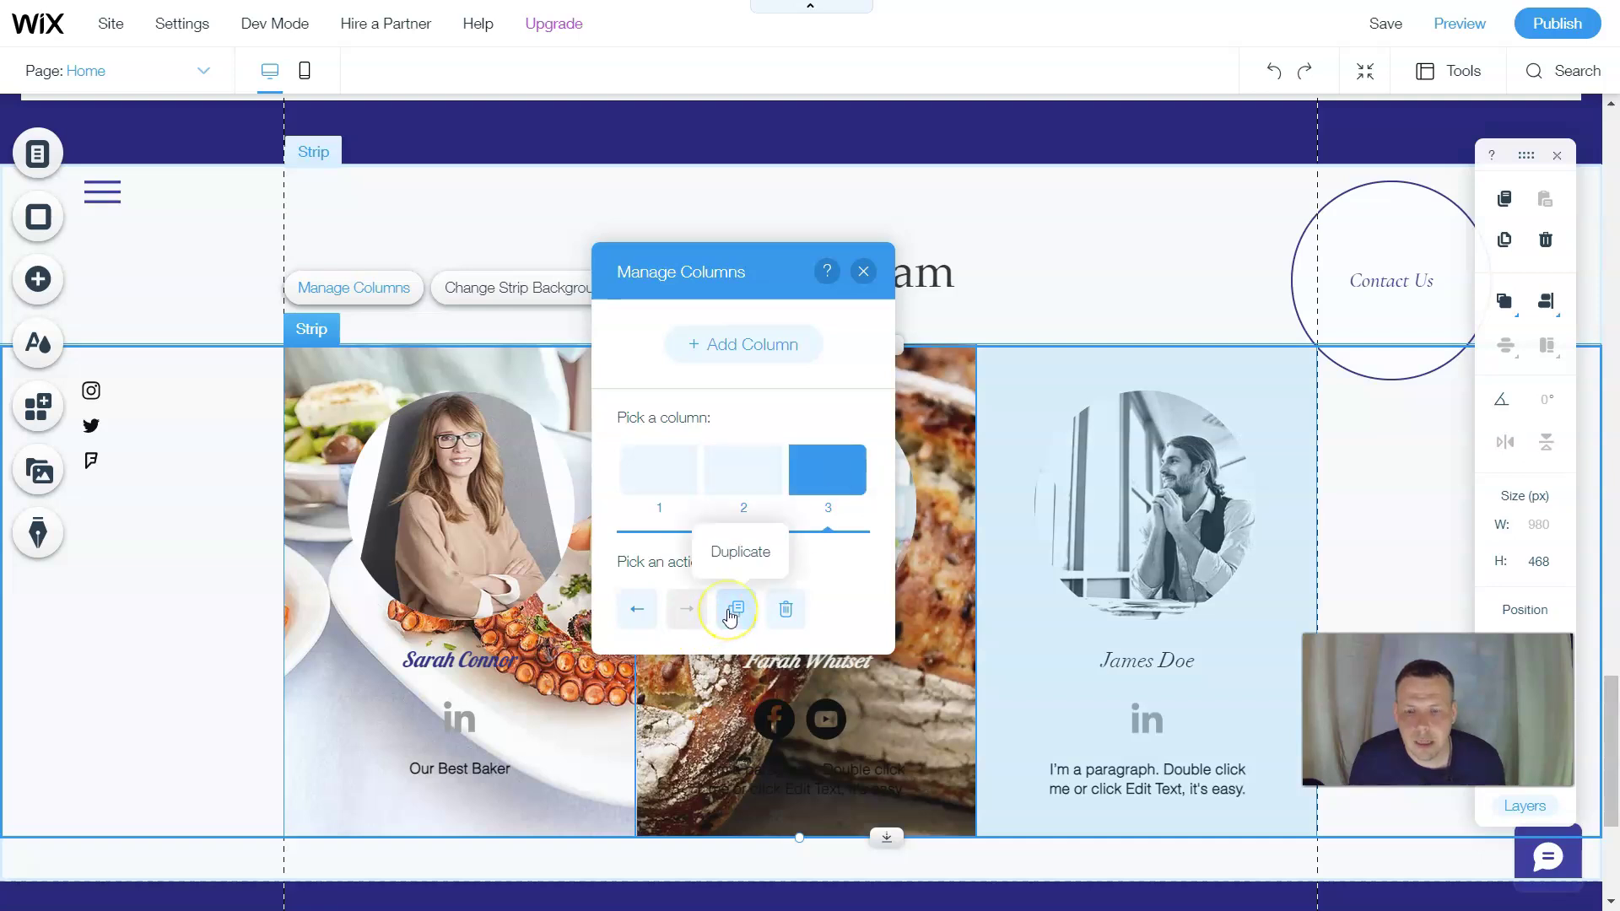
pyautogui.click(790, 613)
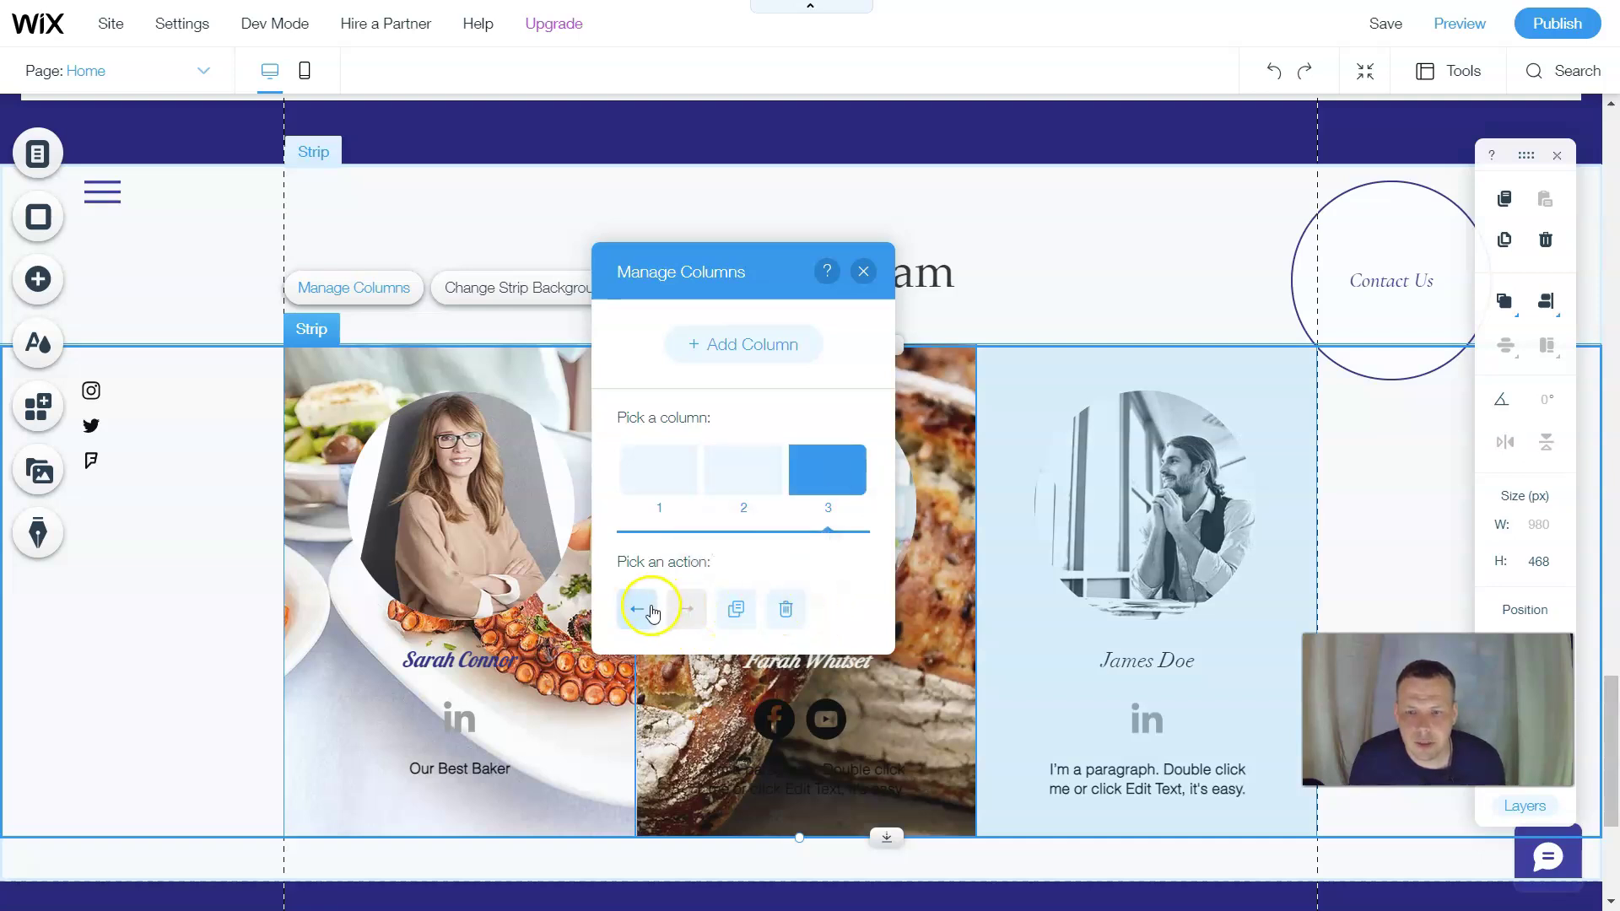
pyautogui.click(864, 271)
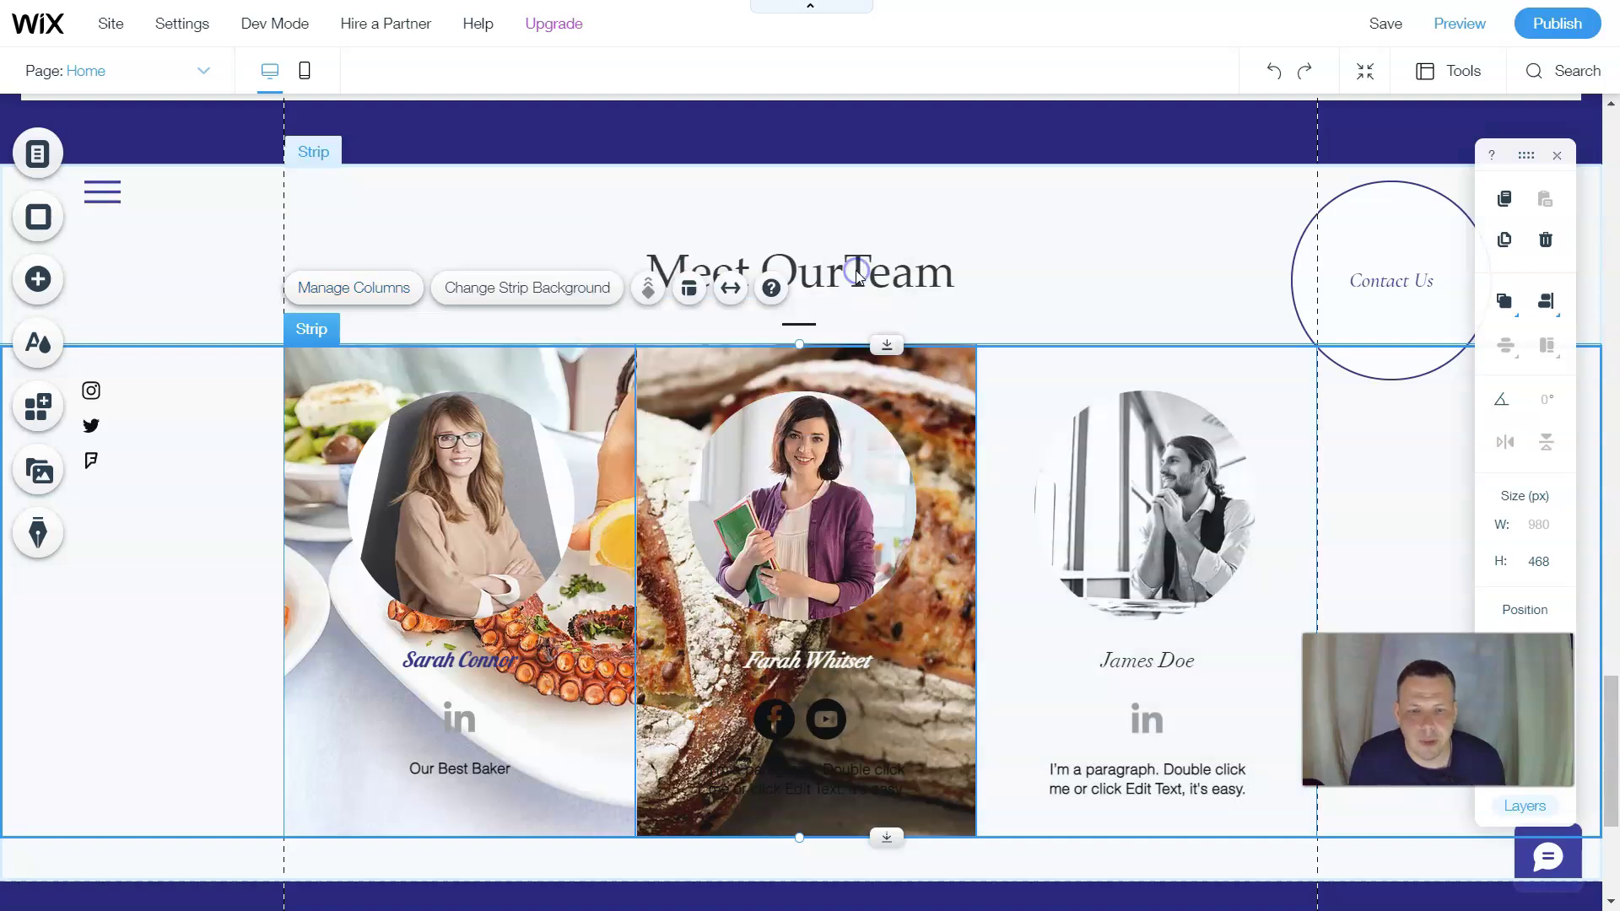
# Set the team members' strip layout to a column spacing of 43 px and a padding of 46 px.
pyautogui.click(688, 290)
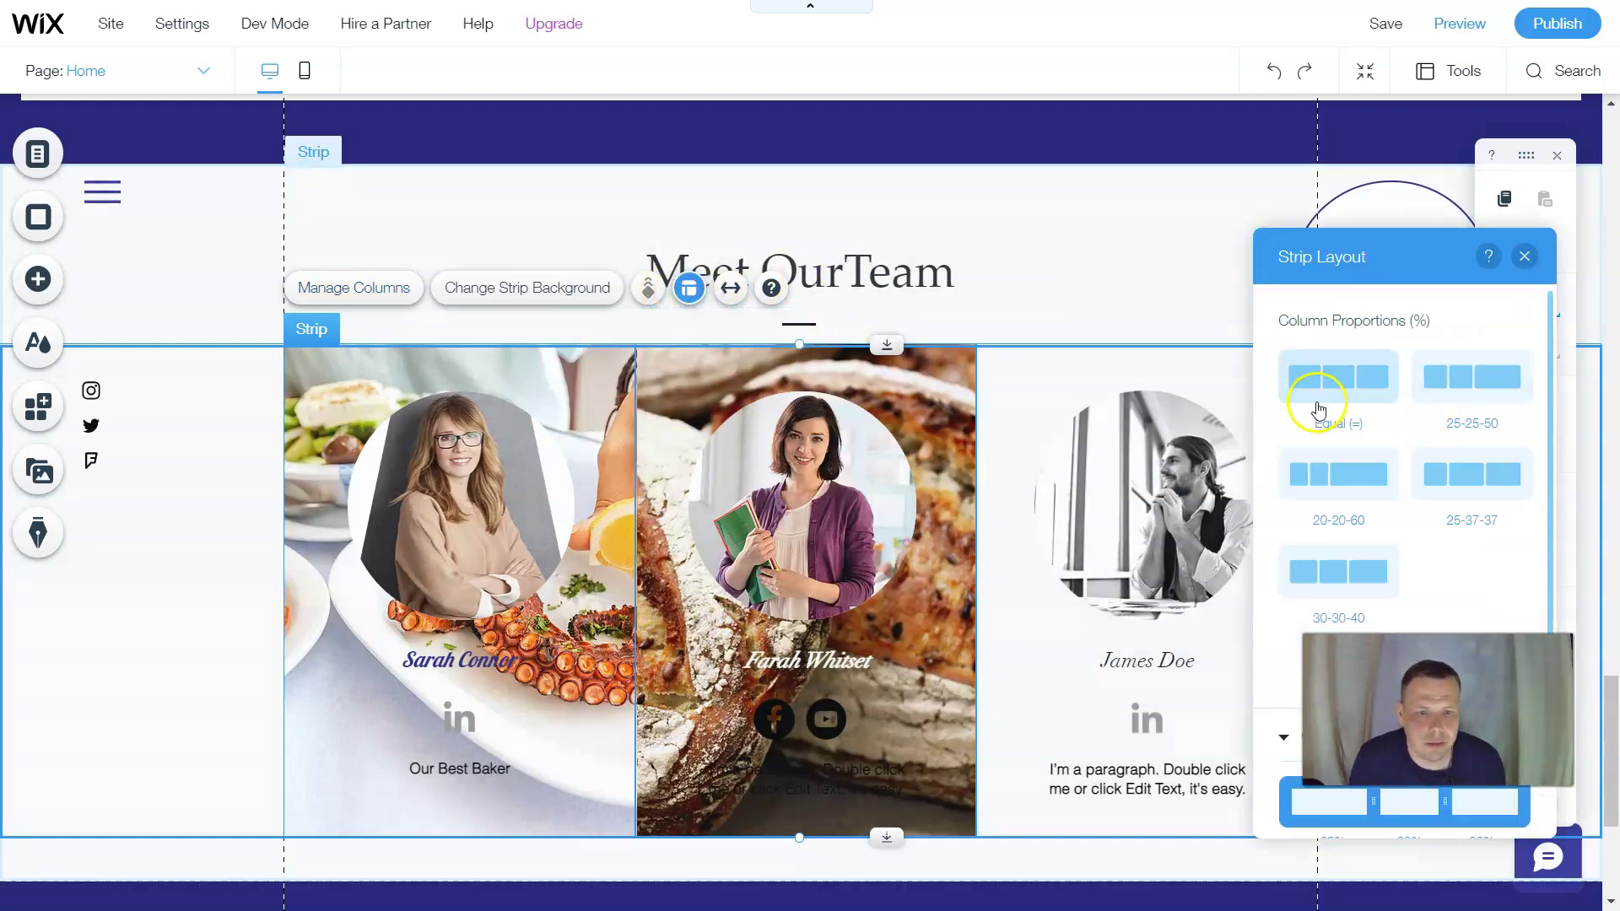
pyautogui.scroll(-2, 1445, 390)
pyautogui.scroll(-1, 1445, 385)
pyautogui.moveTo(1375, 254); pyautogui.dragTo(726, 264)
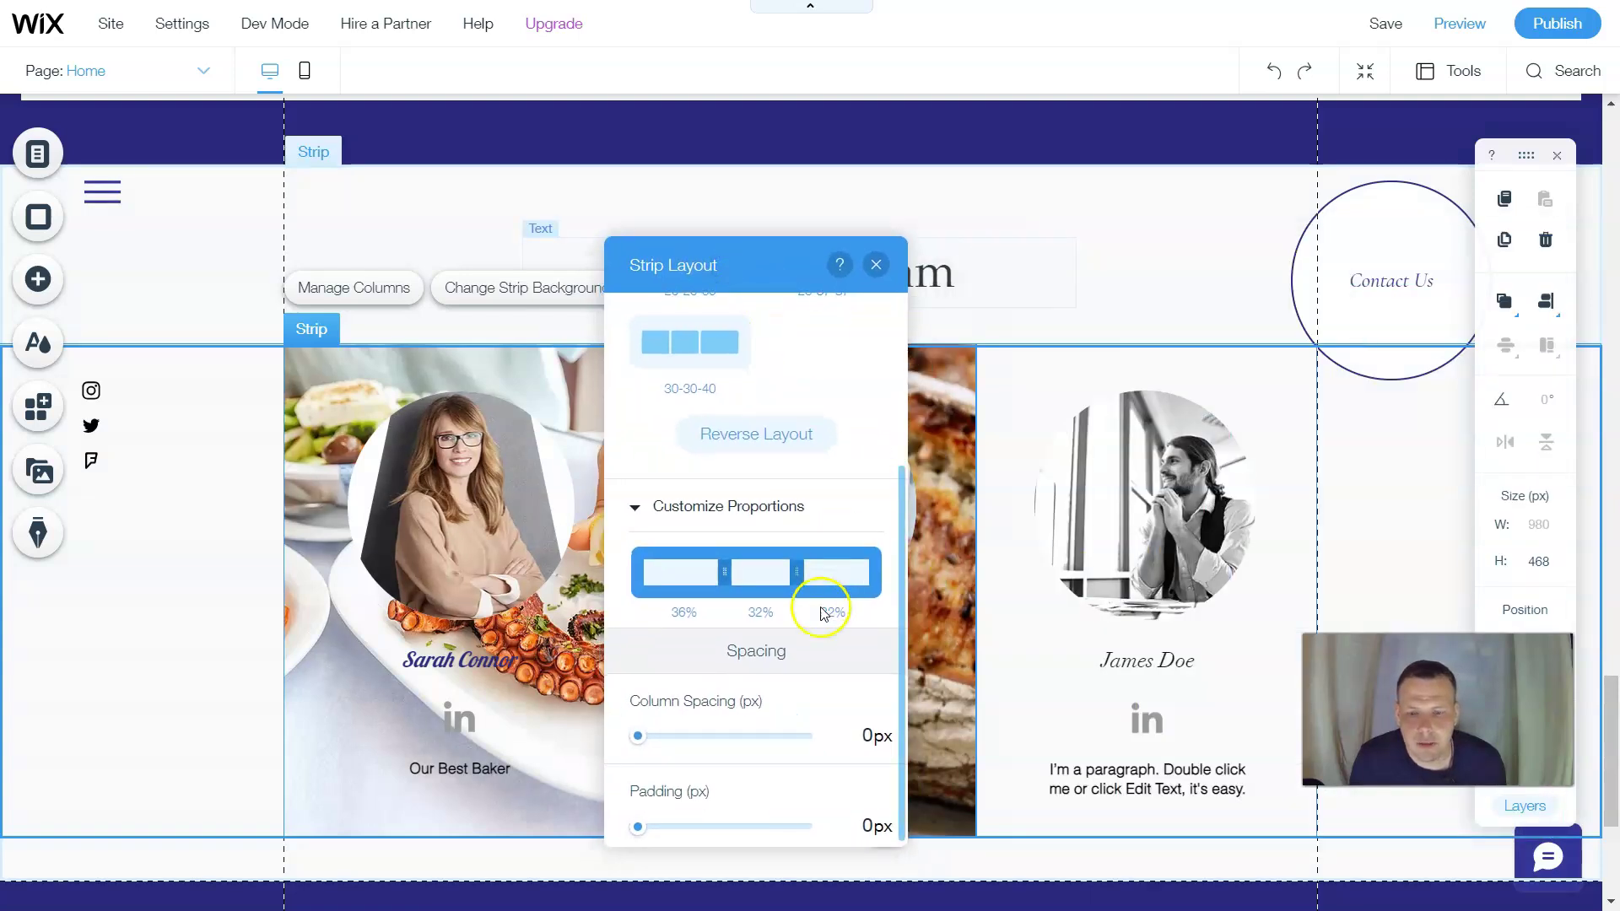
pyautogui.moveTo(668, 746); pyautogui.dragTo(711, 741)
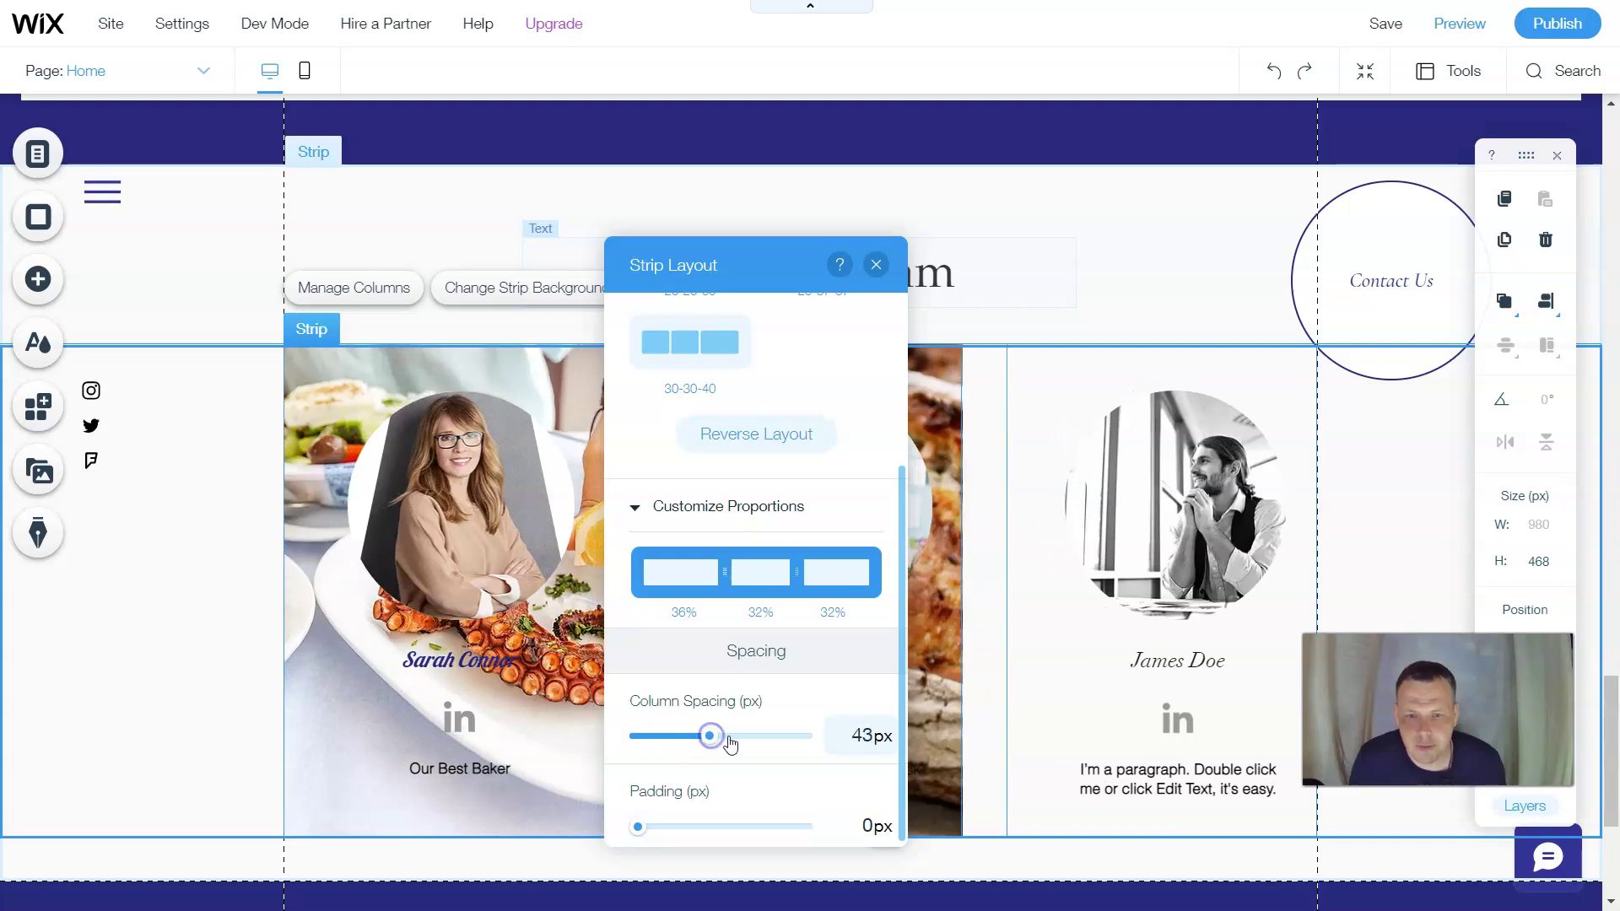
pyautogui.click(681, 828)
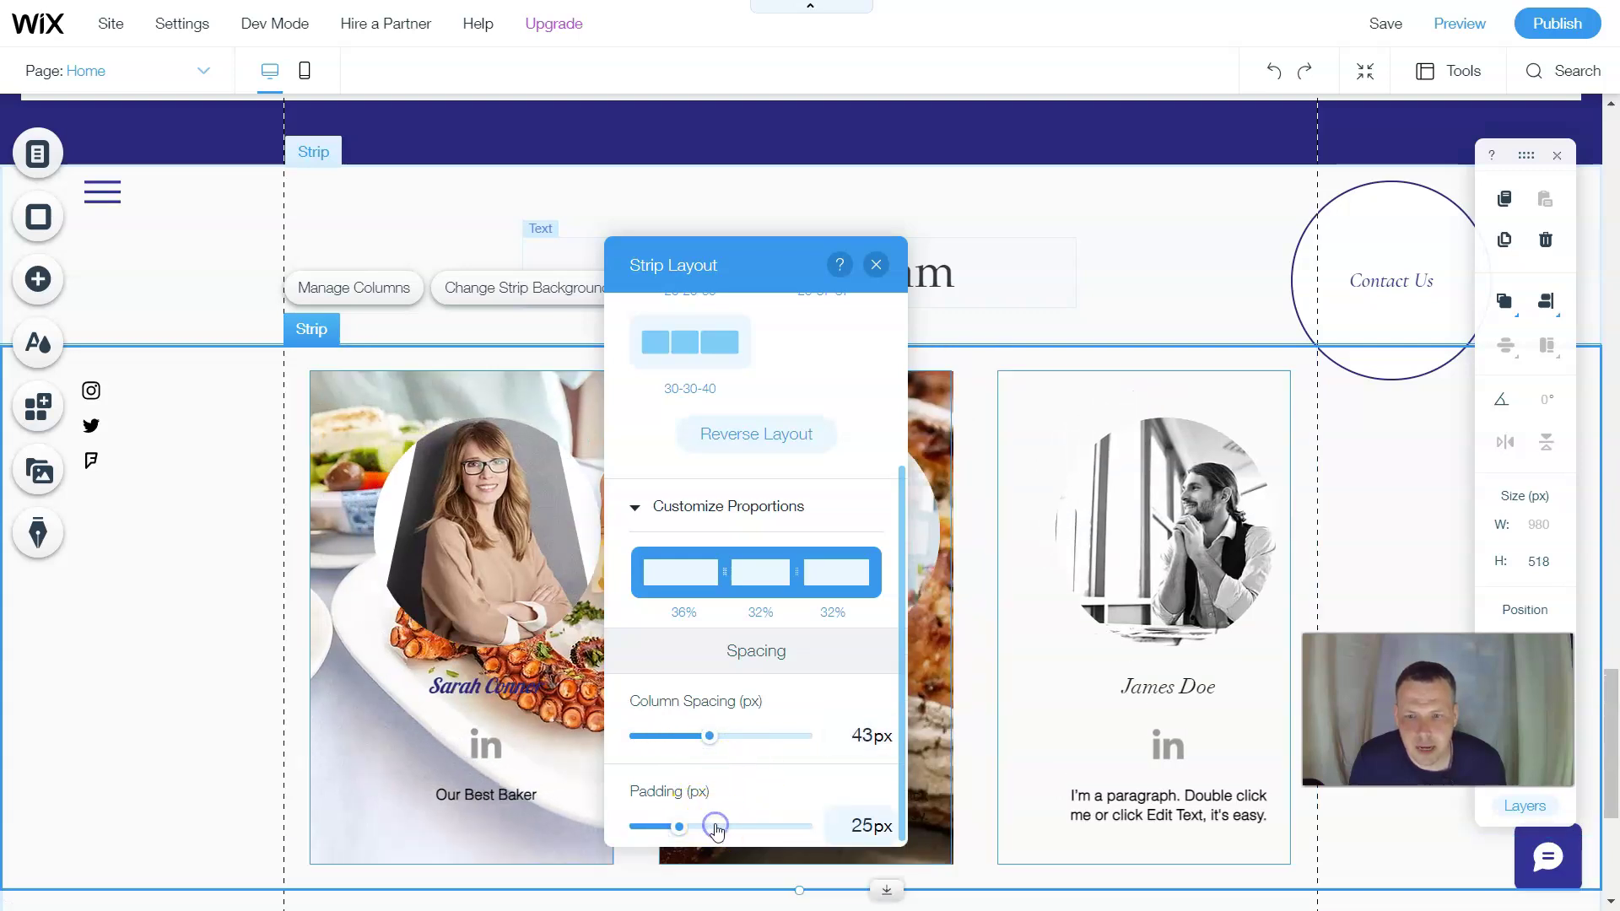
pyautogui.click(716, 827)
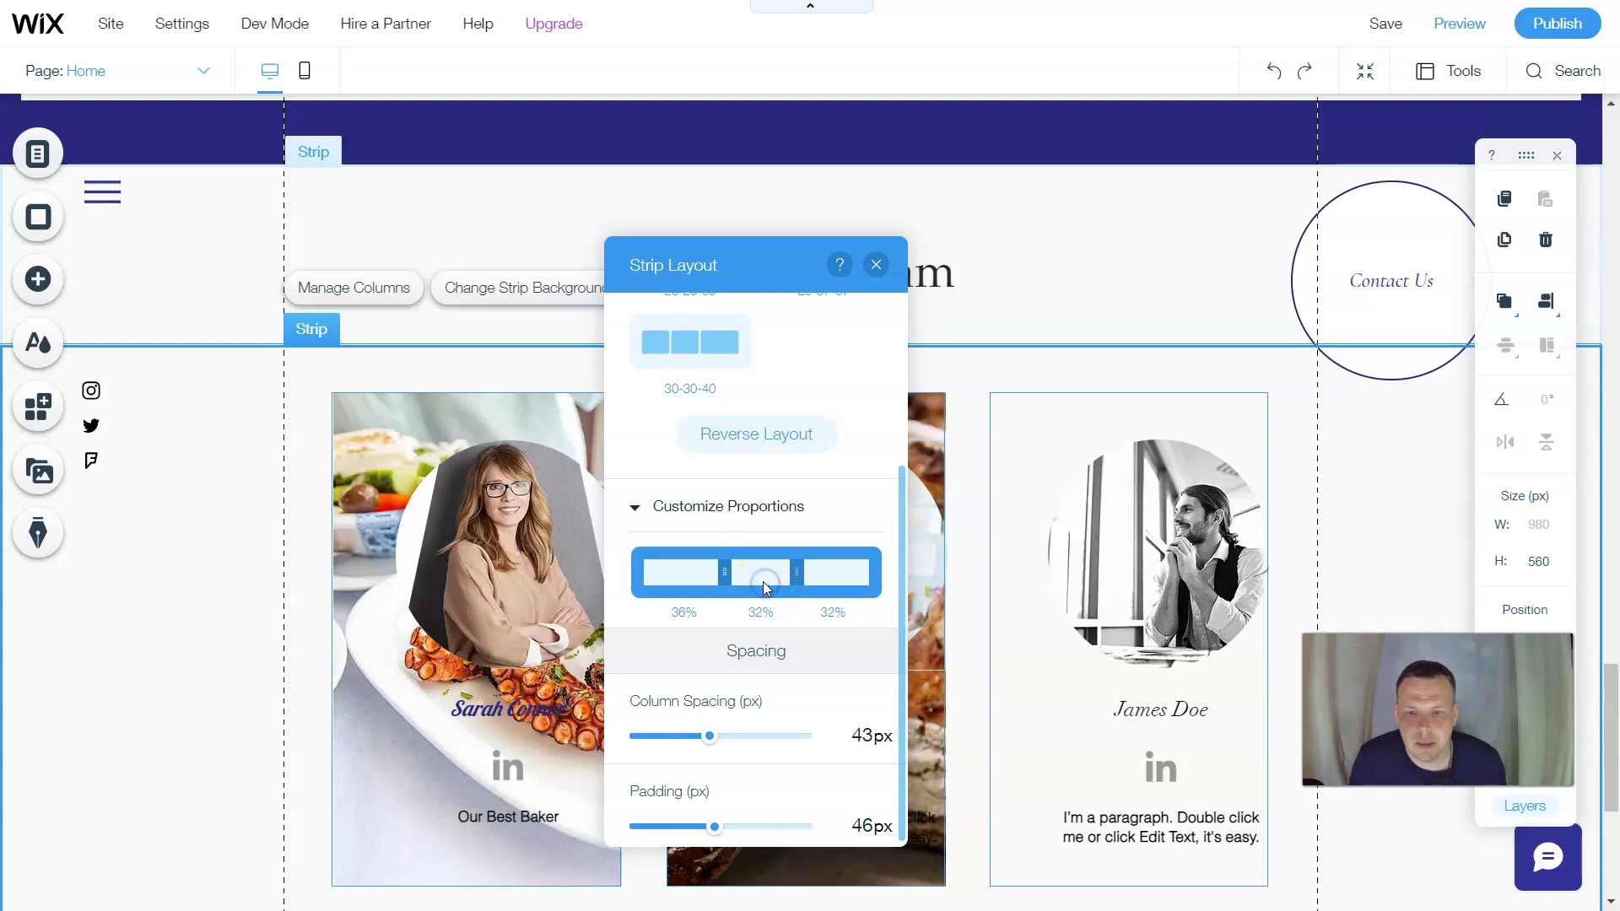
pyautogui.click(636, 506)
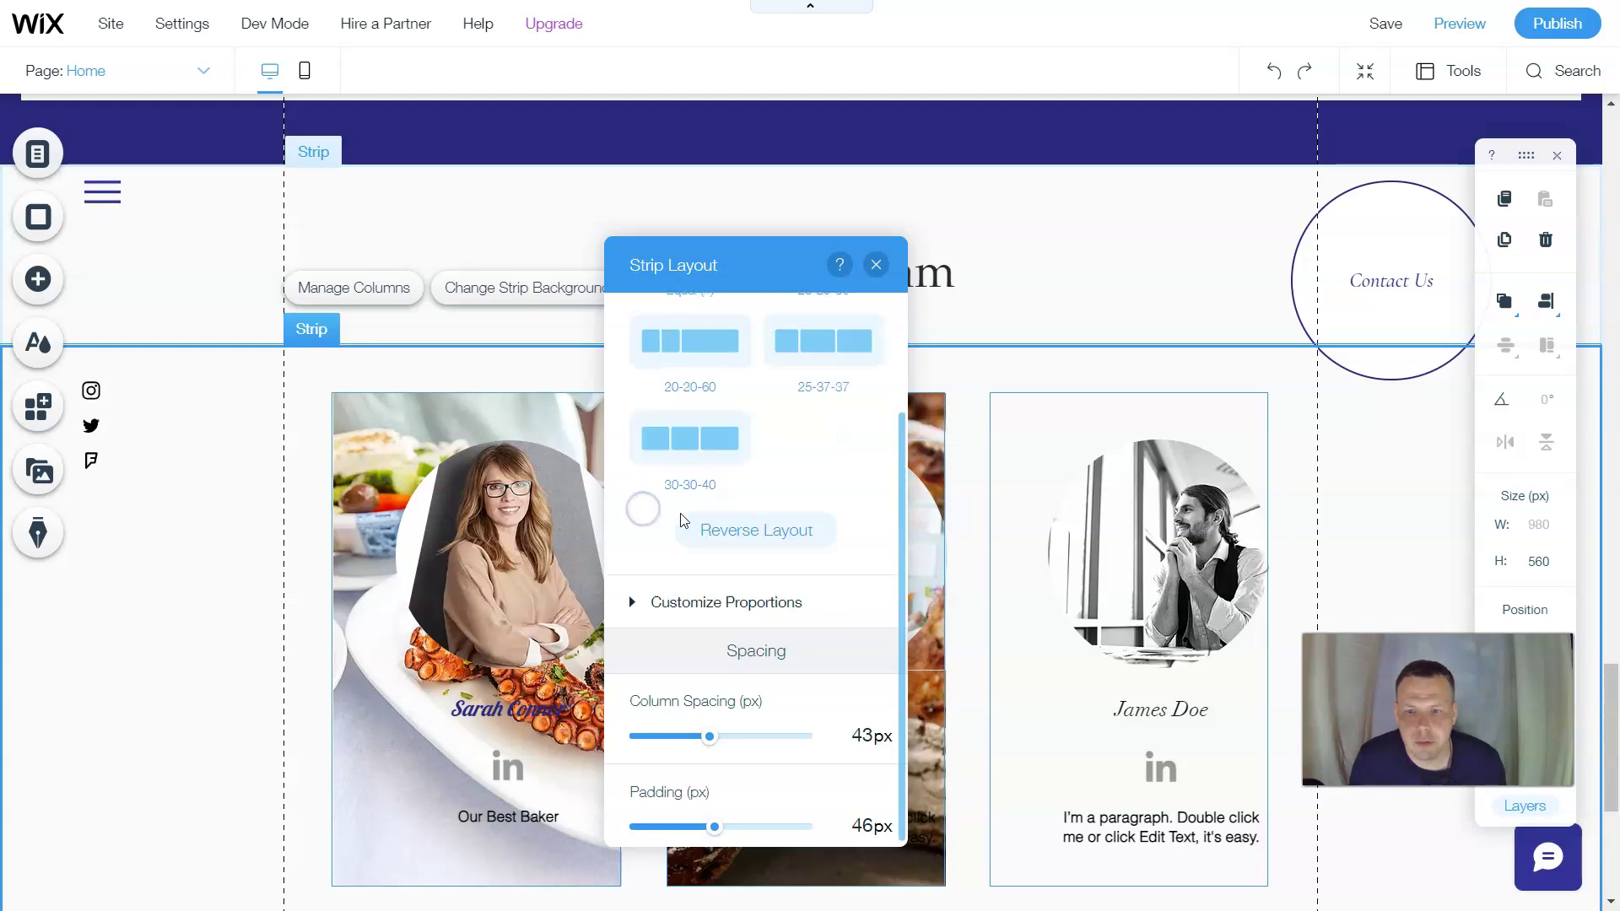
pyautogui.scroll(2, 776, 456)
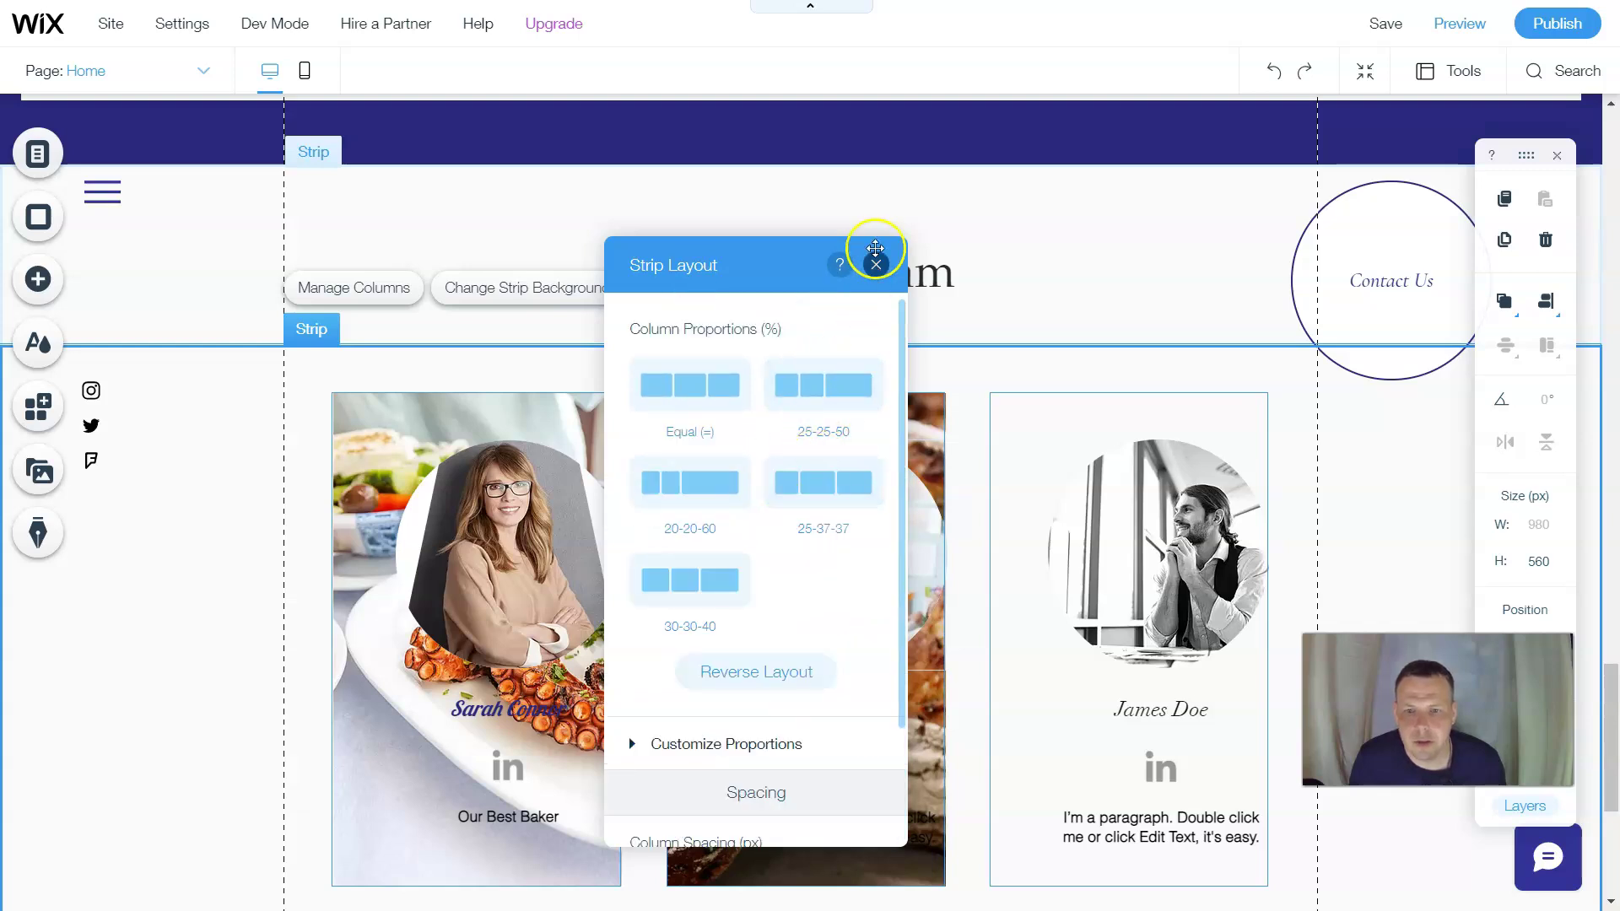
pyautogui.click(876, 263)
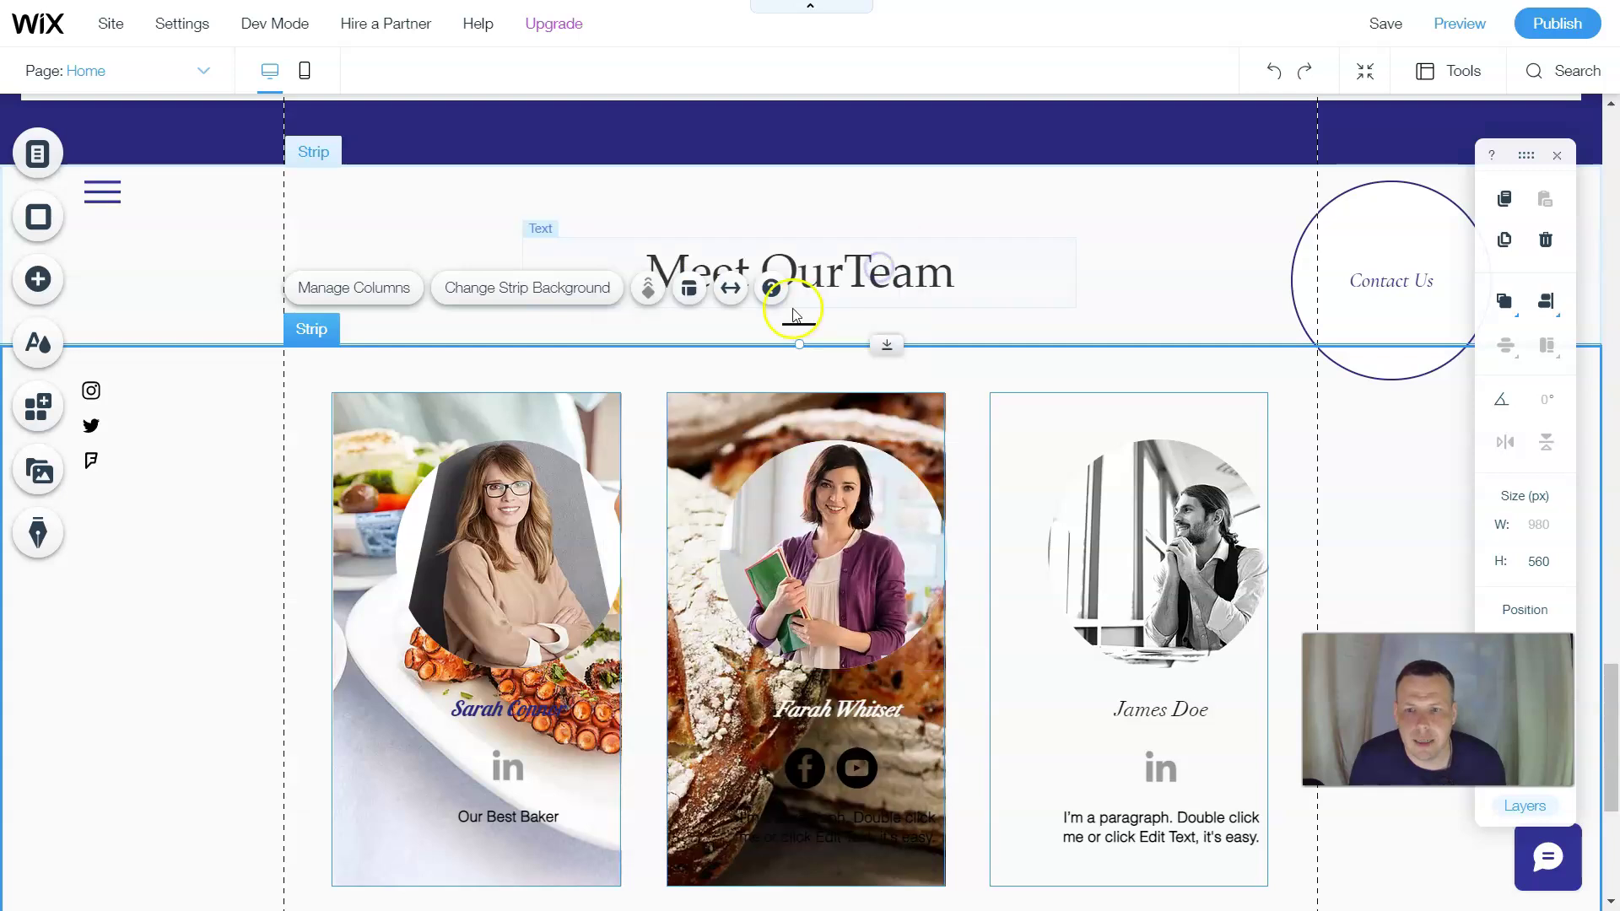
pyautogui.click(692, 291)
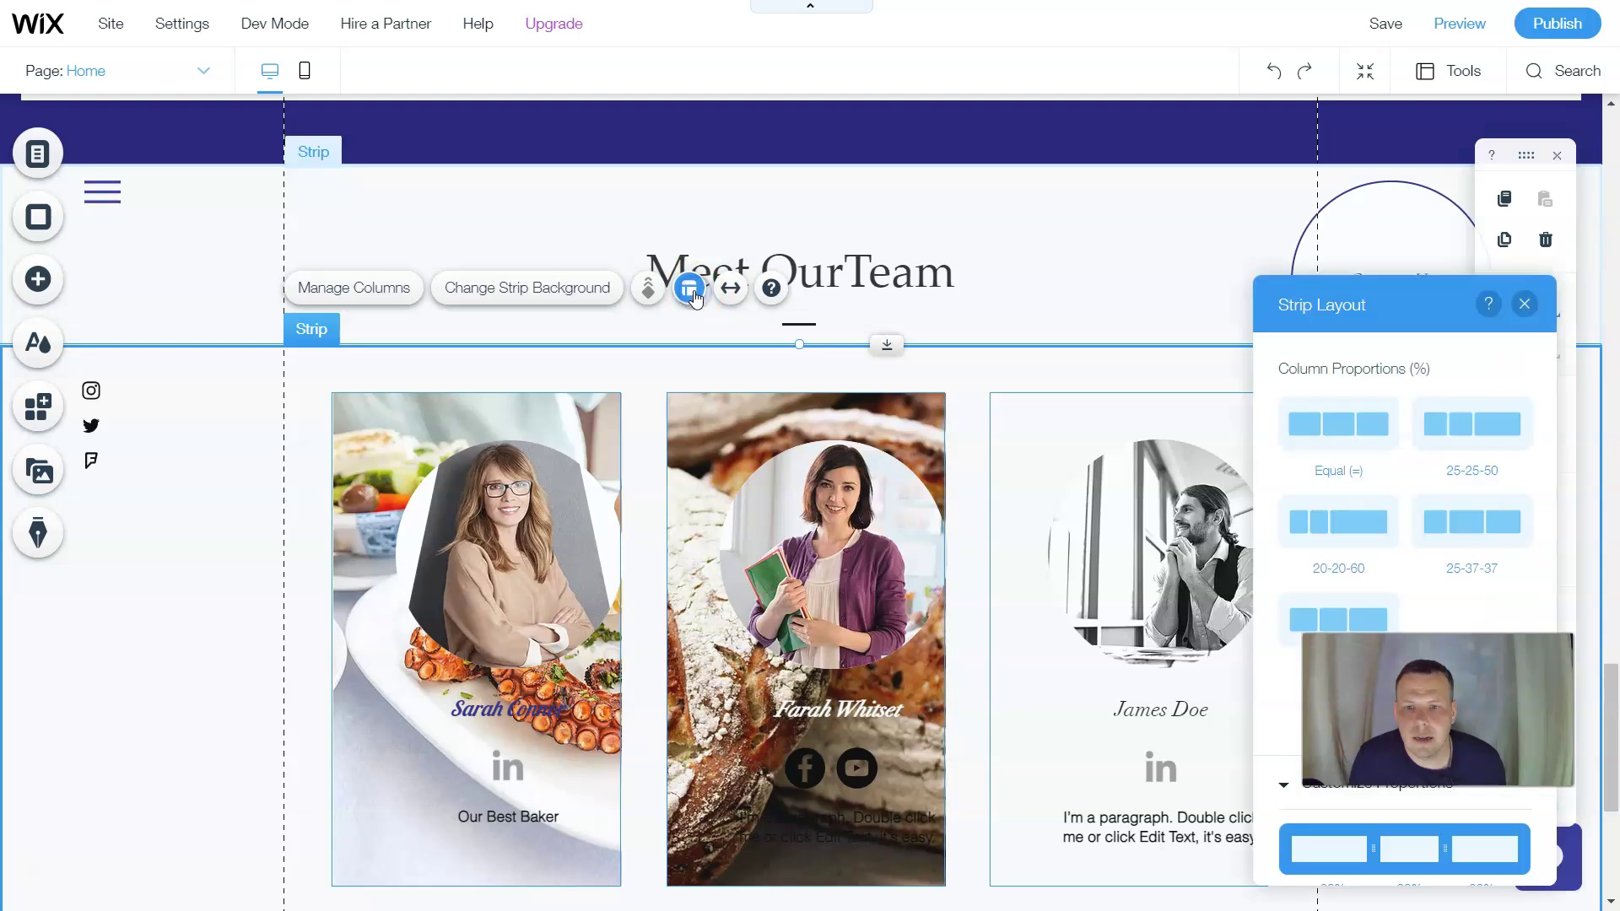
pyautogui.click(1525, 304)
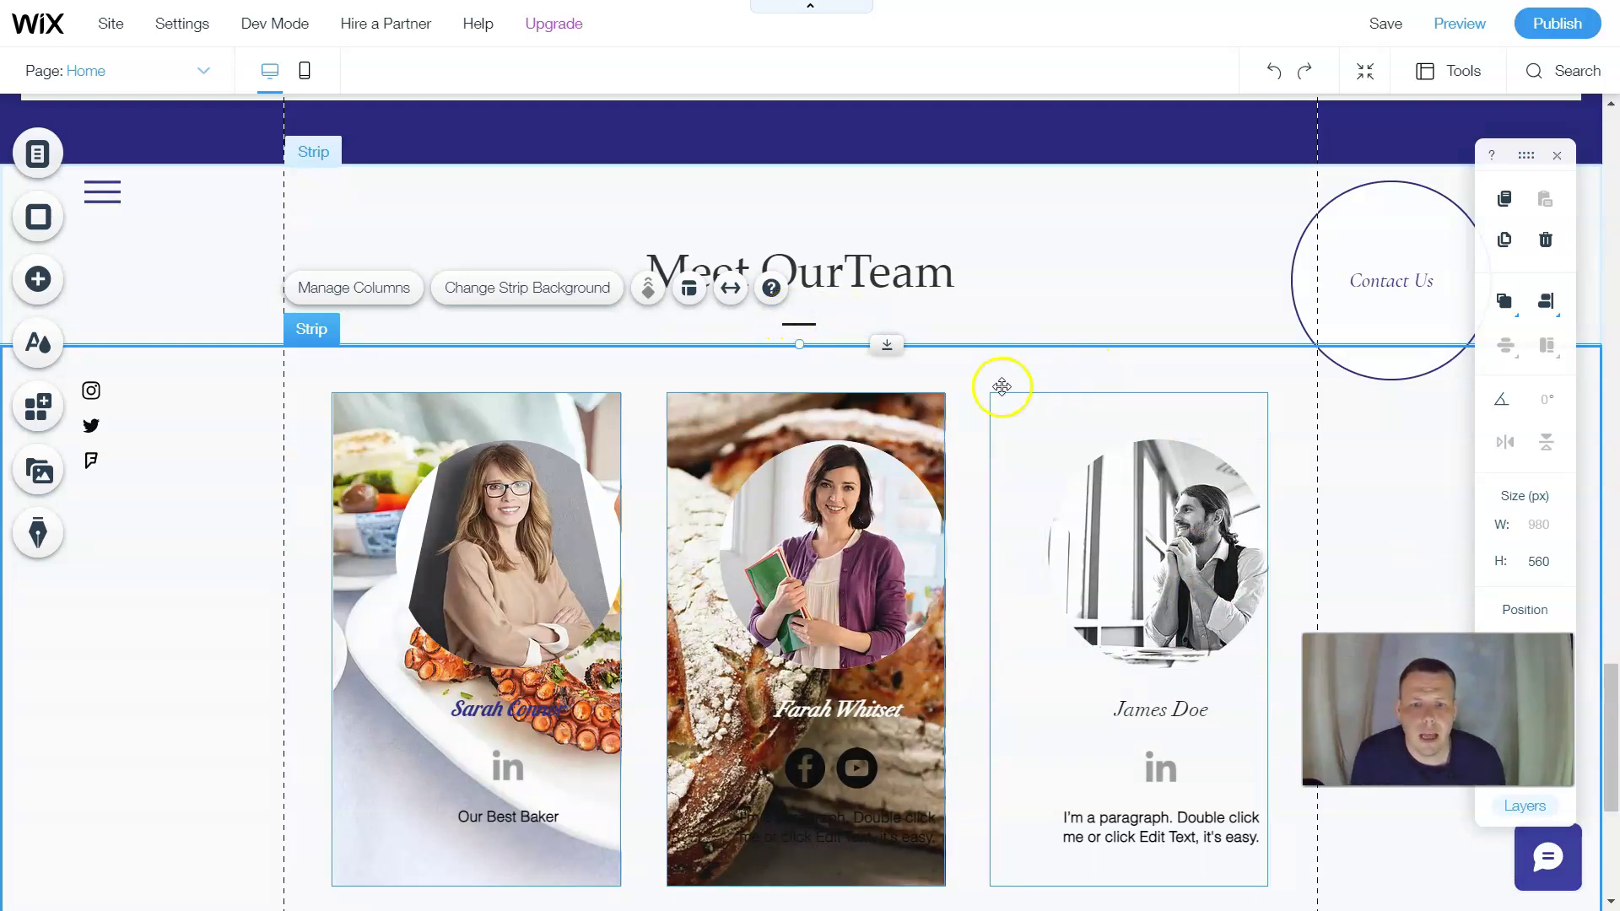
pyautogui.scroll(-3, 971, 397)
pyautogui.scroll(1, 979, 405)
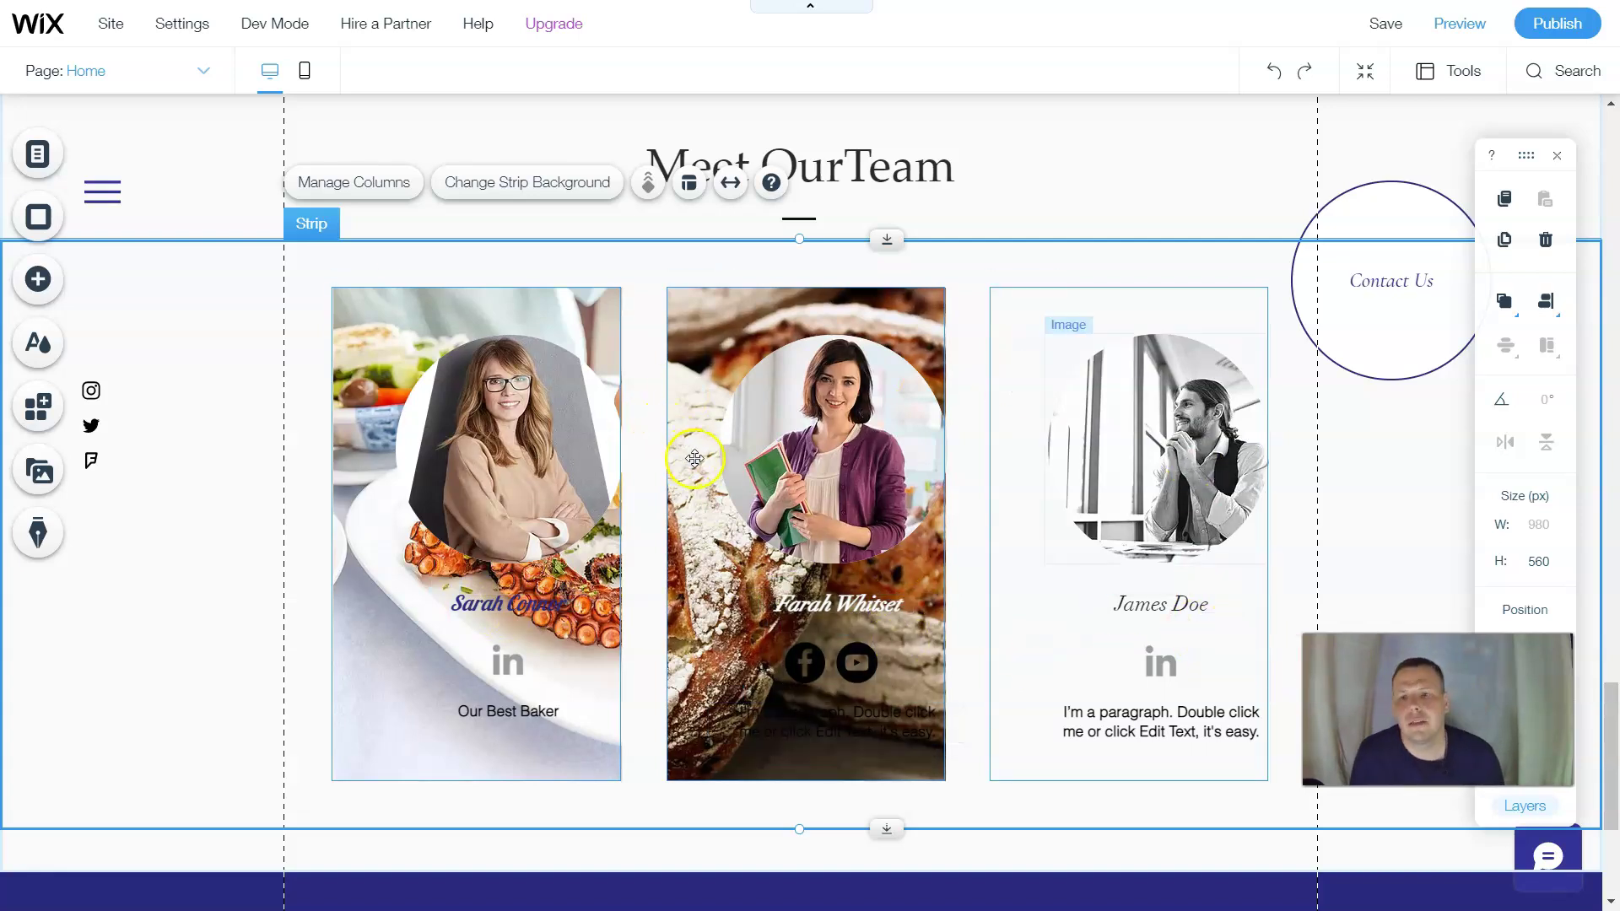
pyautogui.scroll(3, 757, 486)
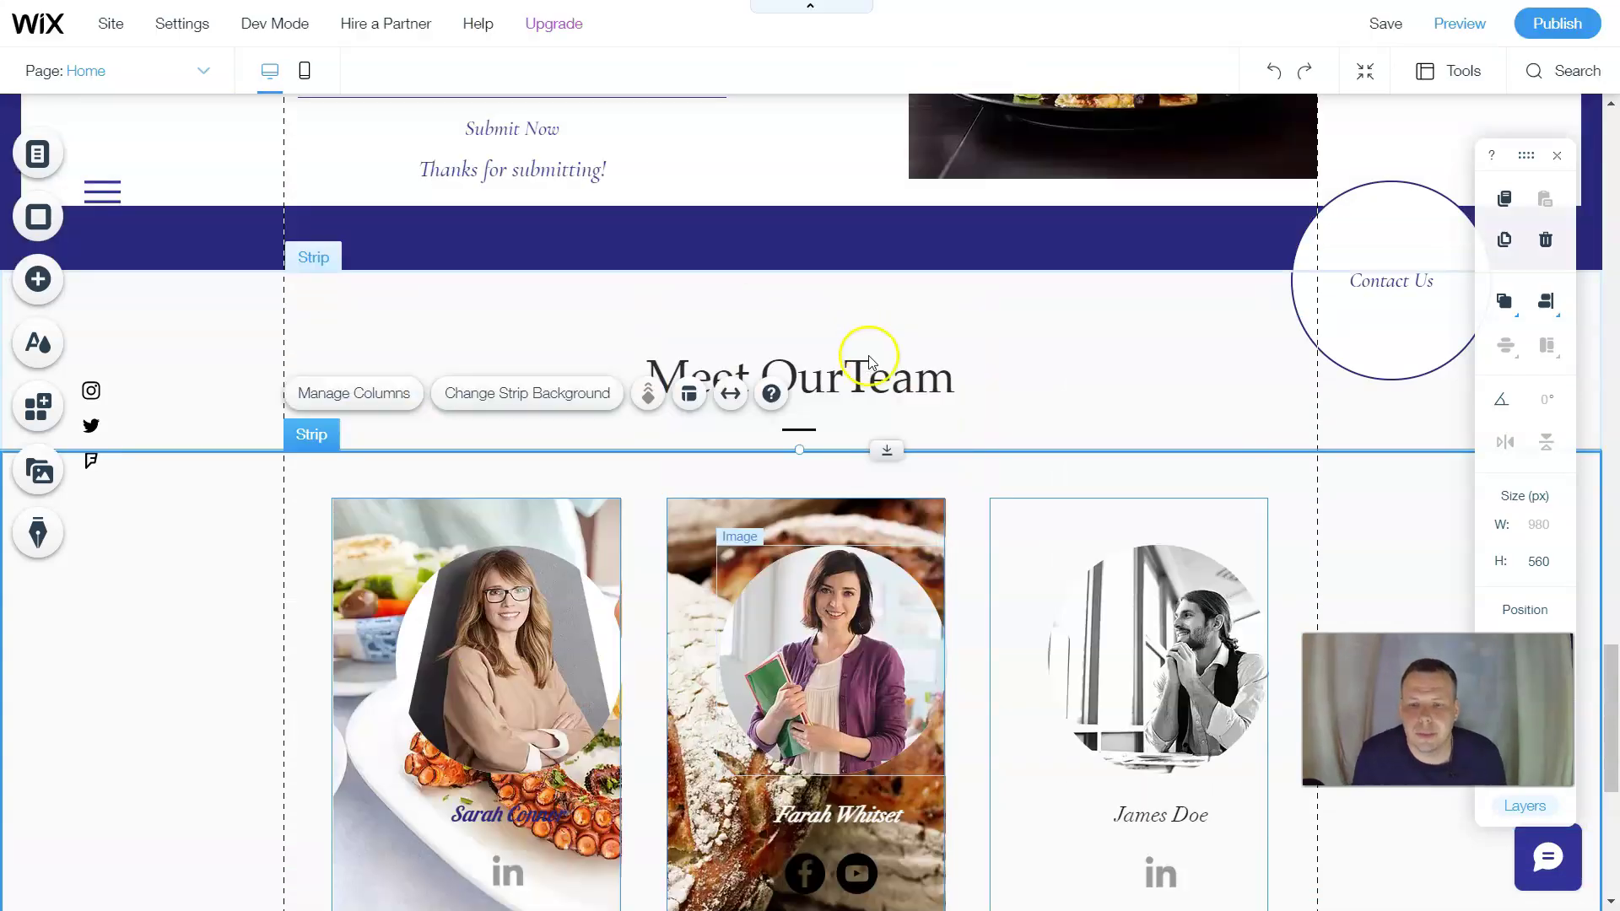
pyautogui.scroll(-3, 930, 517)
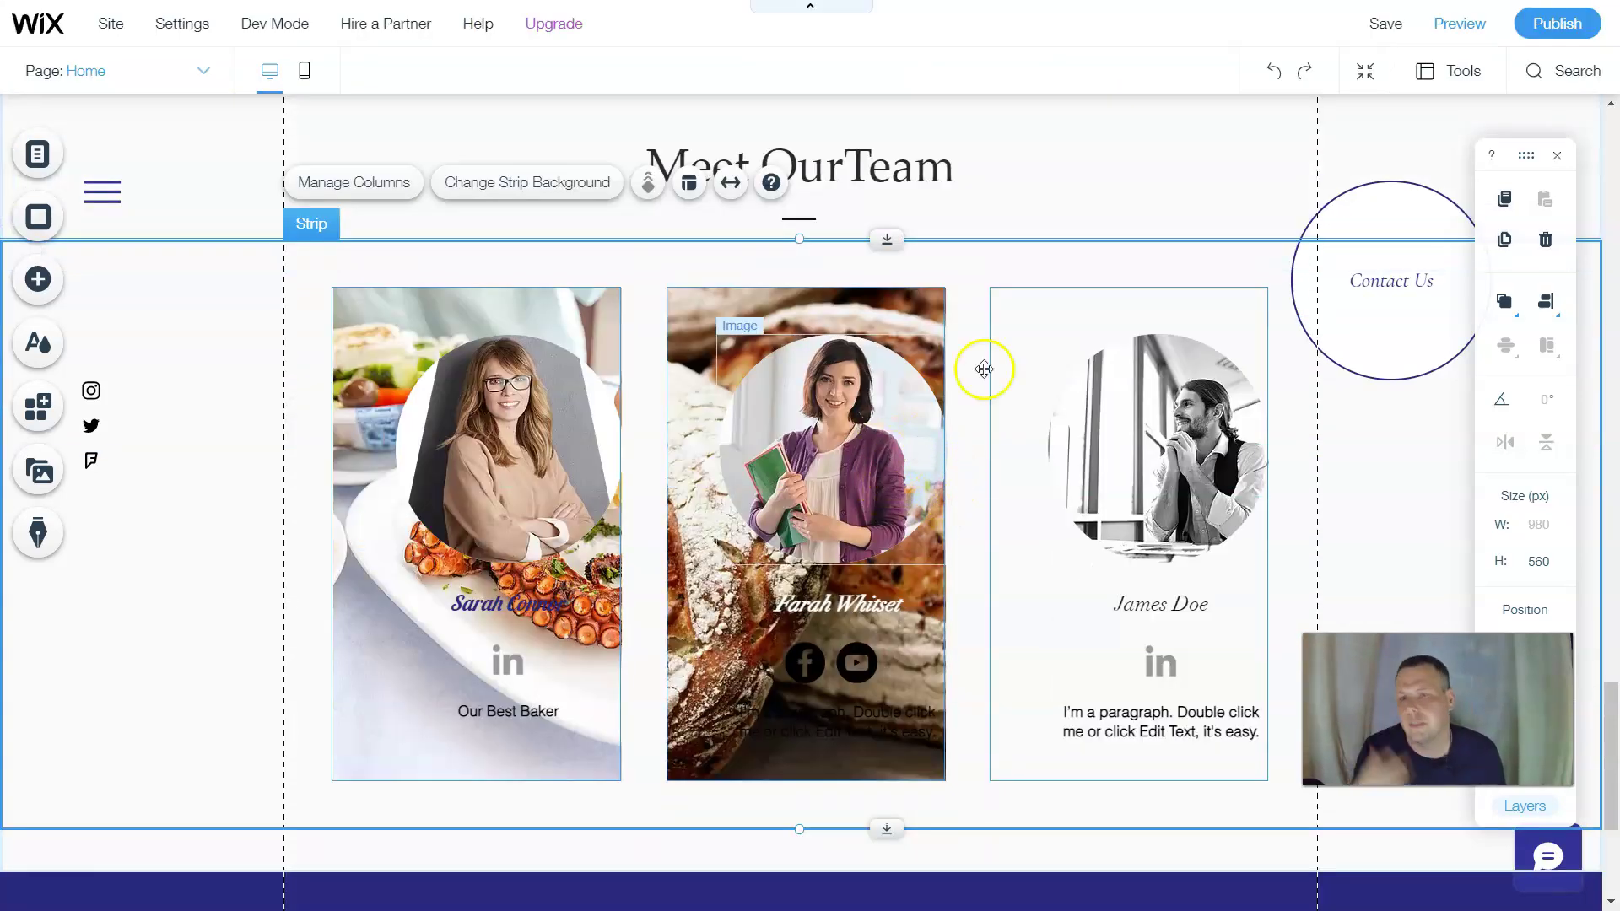
pyautogui.click(1053, 189)
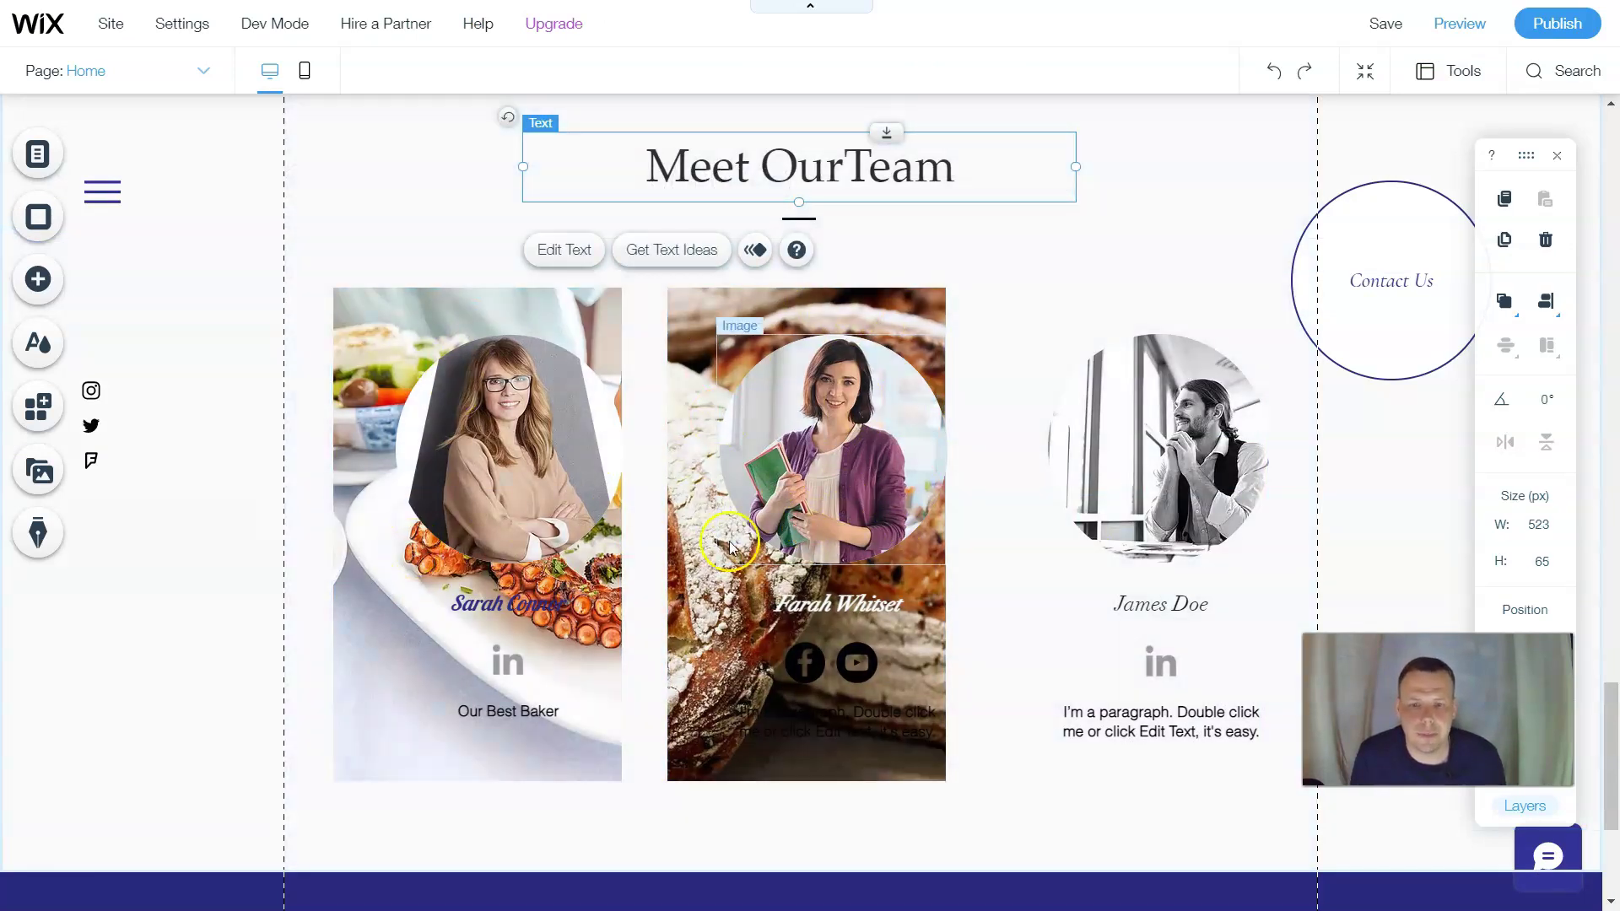
pyautogui.scroll(-1, 759, 489)
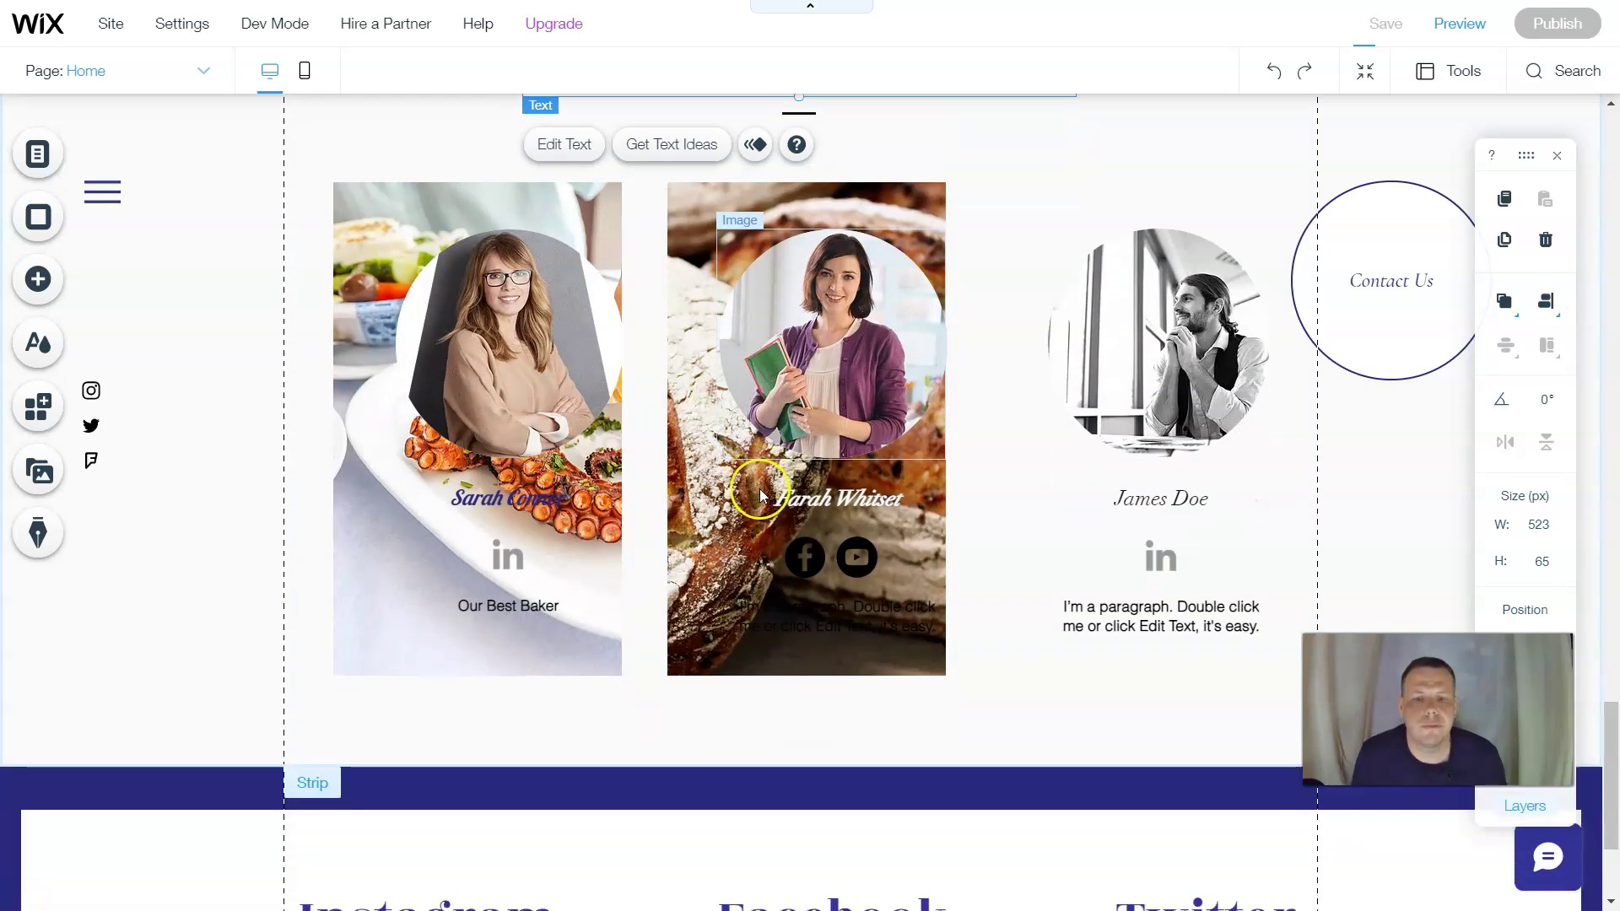
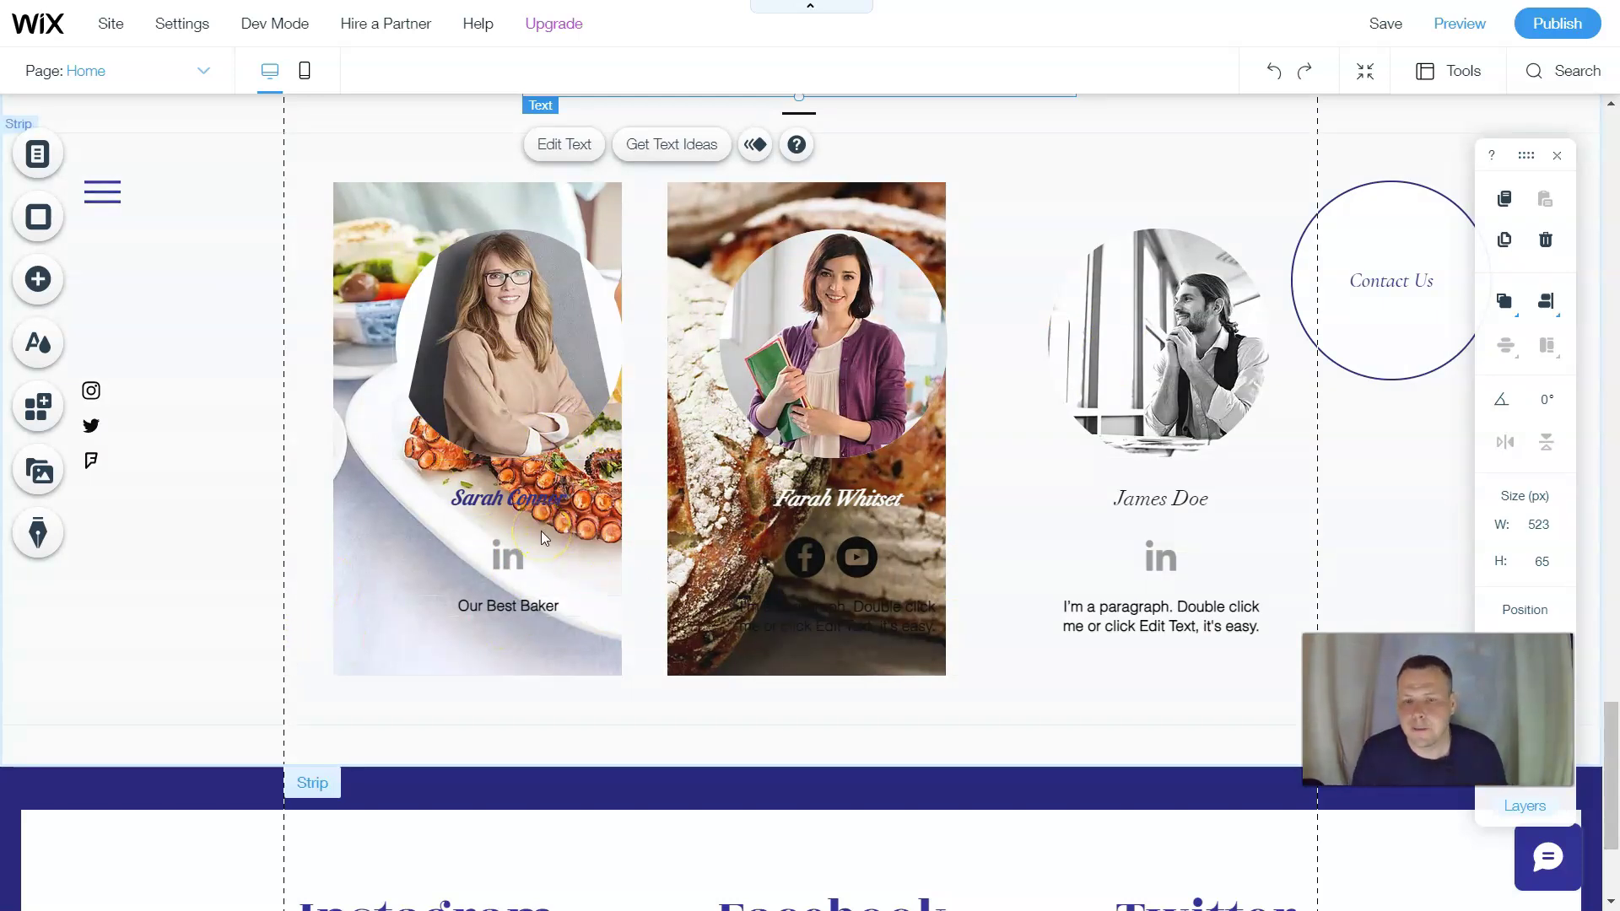
# Try to lower the strip with the Instagram, Facebook and Twitter links to make room beneath the team section.
pyautogui.scroll(1, 751, 675)
pyautogui.scroll(3, 752, 675)
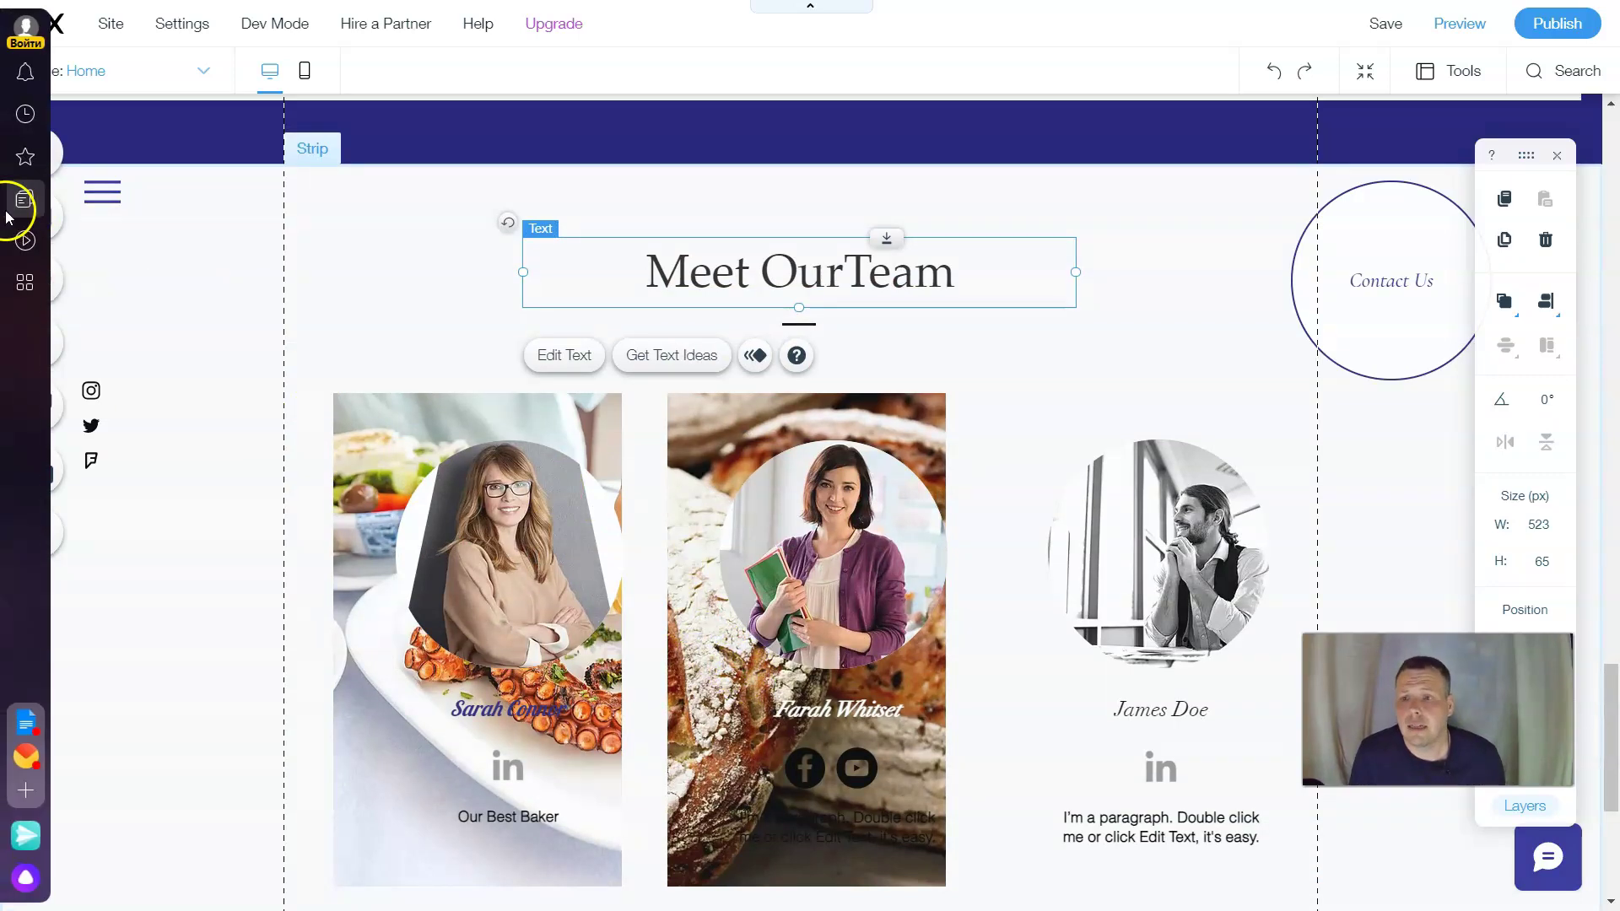
pyautogui.scroll(-5, 743, 666)
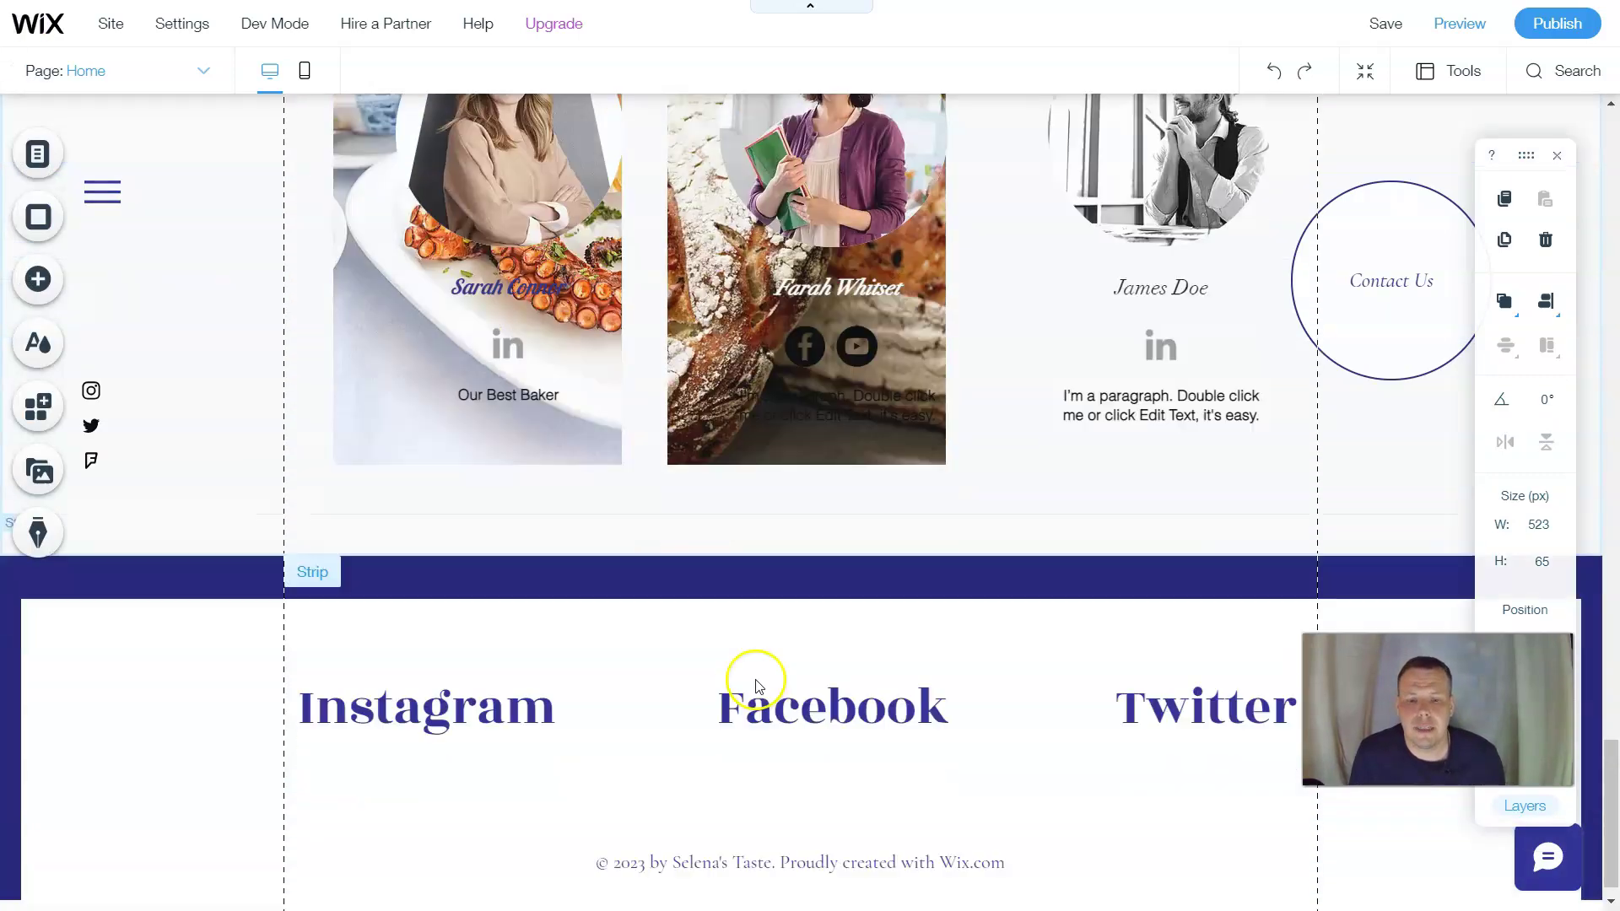
pyautogui.click(844, 609)
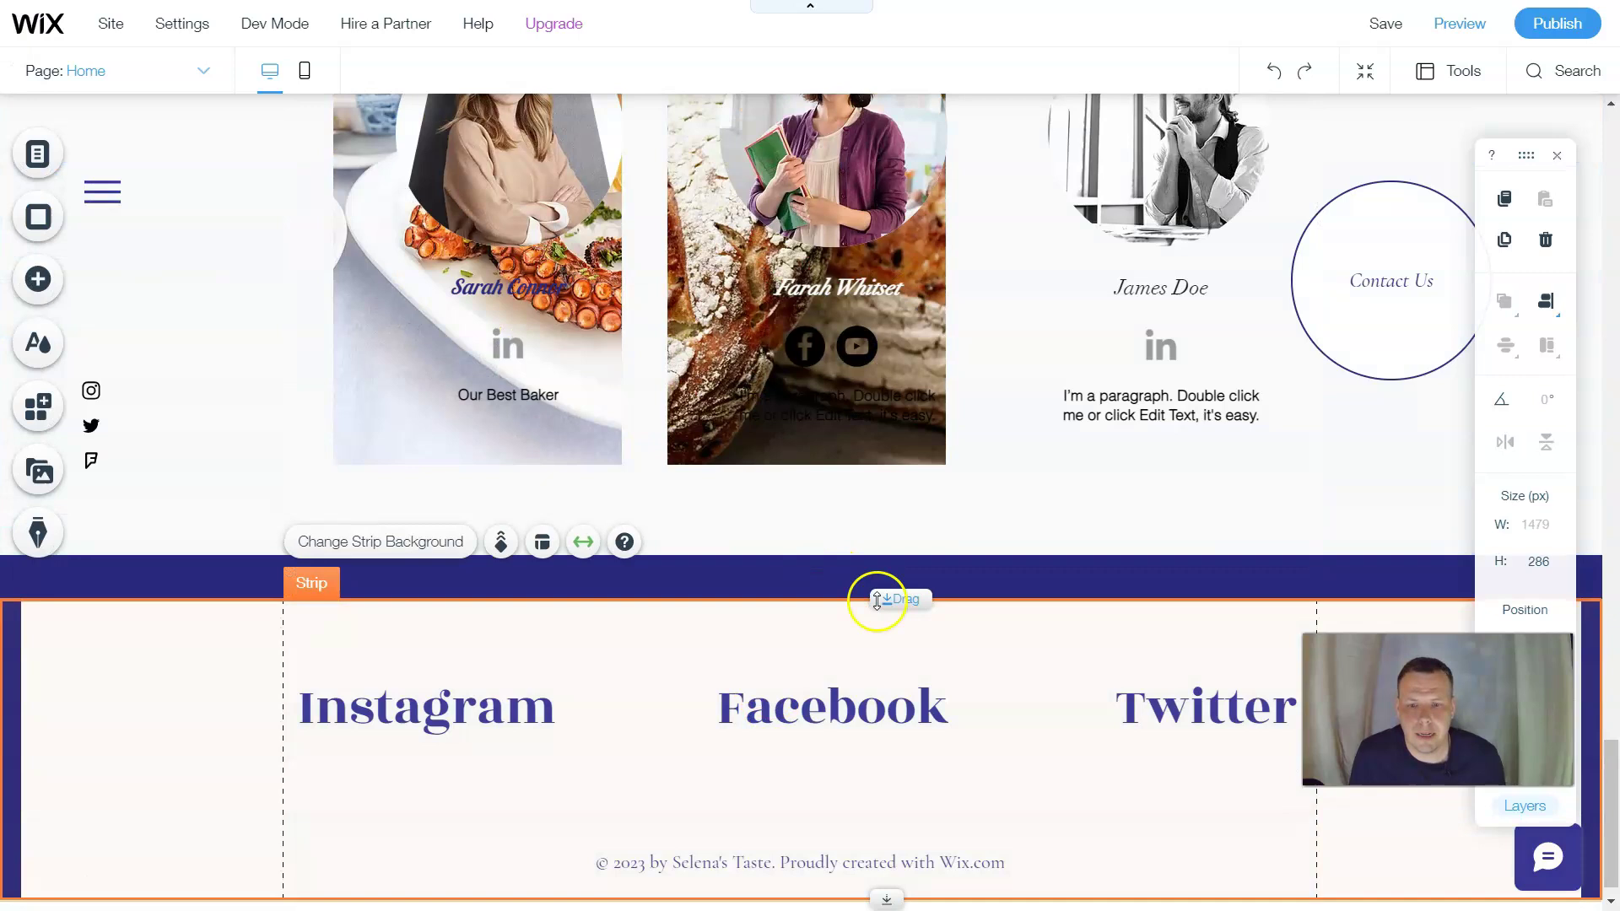
pyautogui.moveTo(886, 612); pyautogui.dragTo(874, 796)
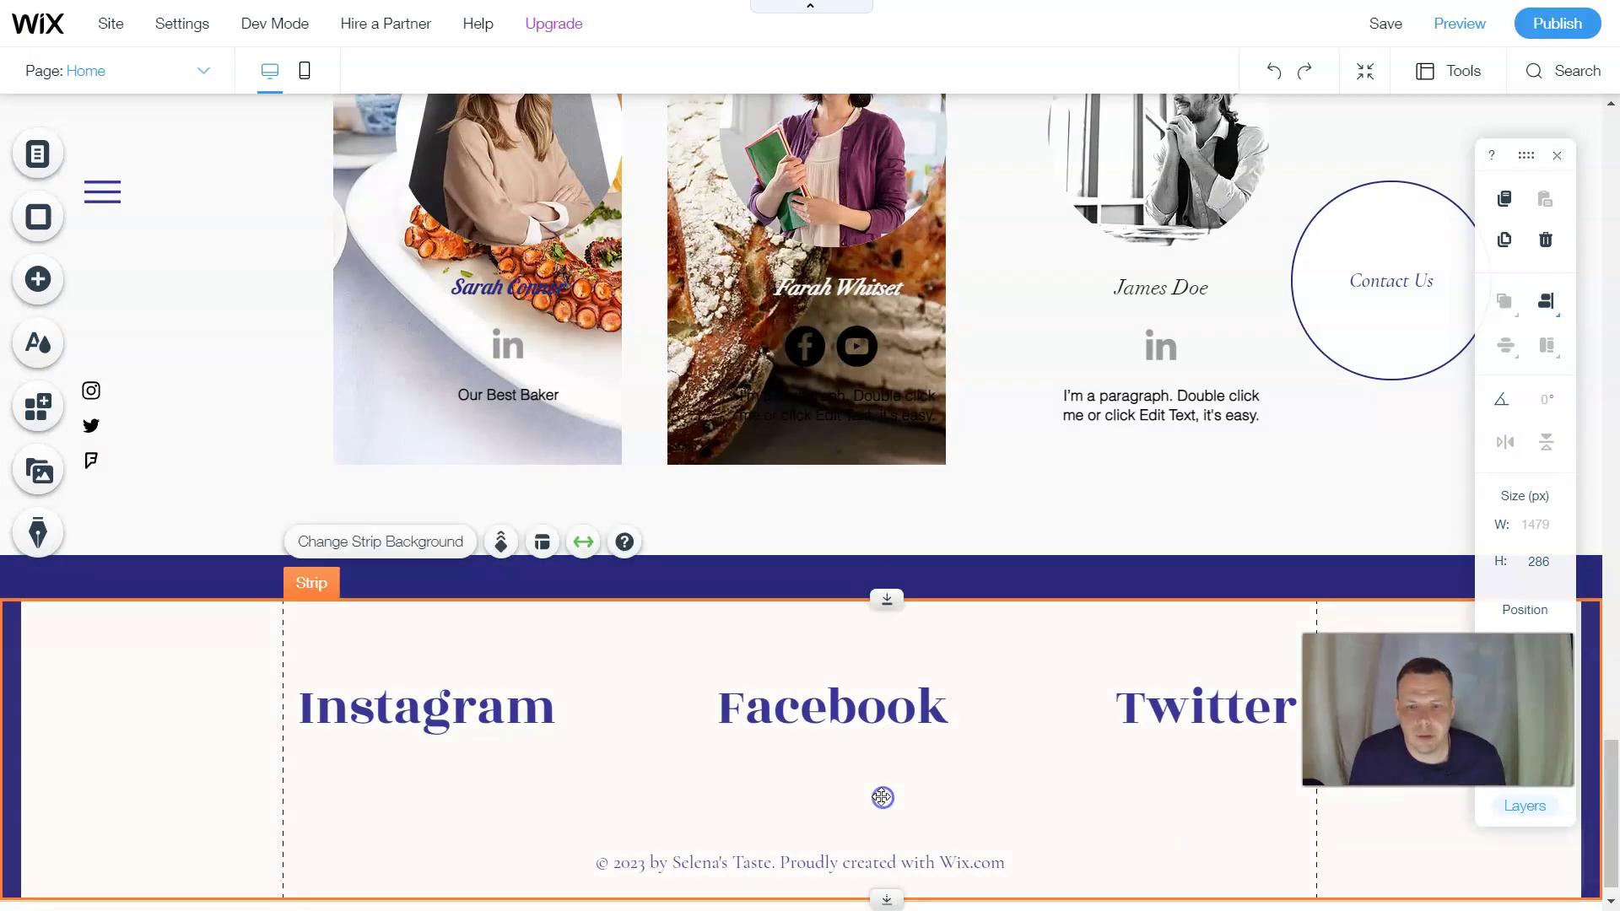
pyautogui.moveTo(890, 605); pyautogui.dragTo(893, 688)
pyautogui.moveTo(881, 633); pyautogui.dragTo(884, 680)
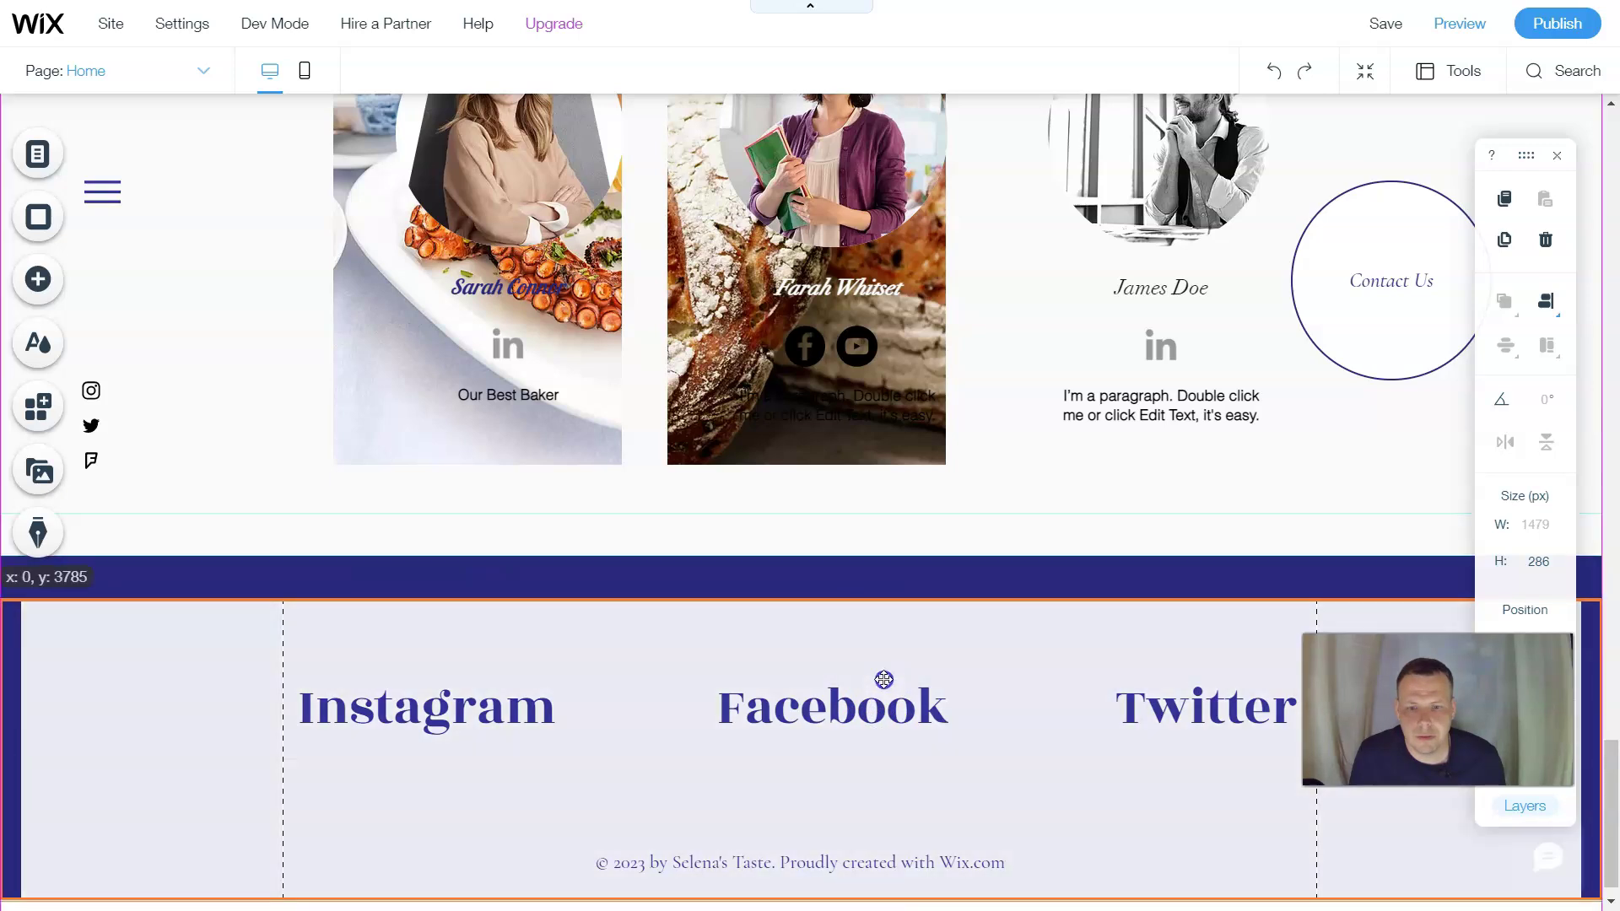
pyautogui.moveTo(875, 615)
pyautogui.mouseDown()
pyautogui.moveTo(879, 586)
pyautogui.moveTo(896, 637)
pyautogui.mouseUp()
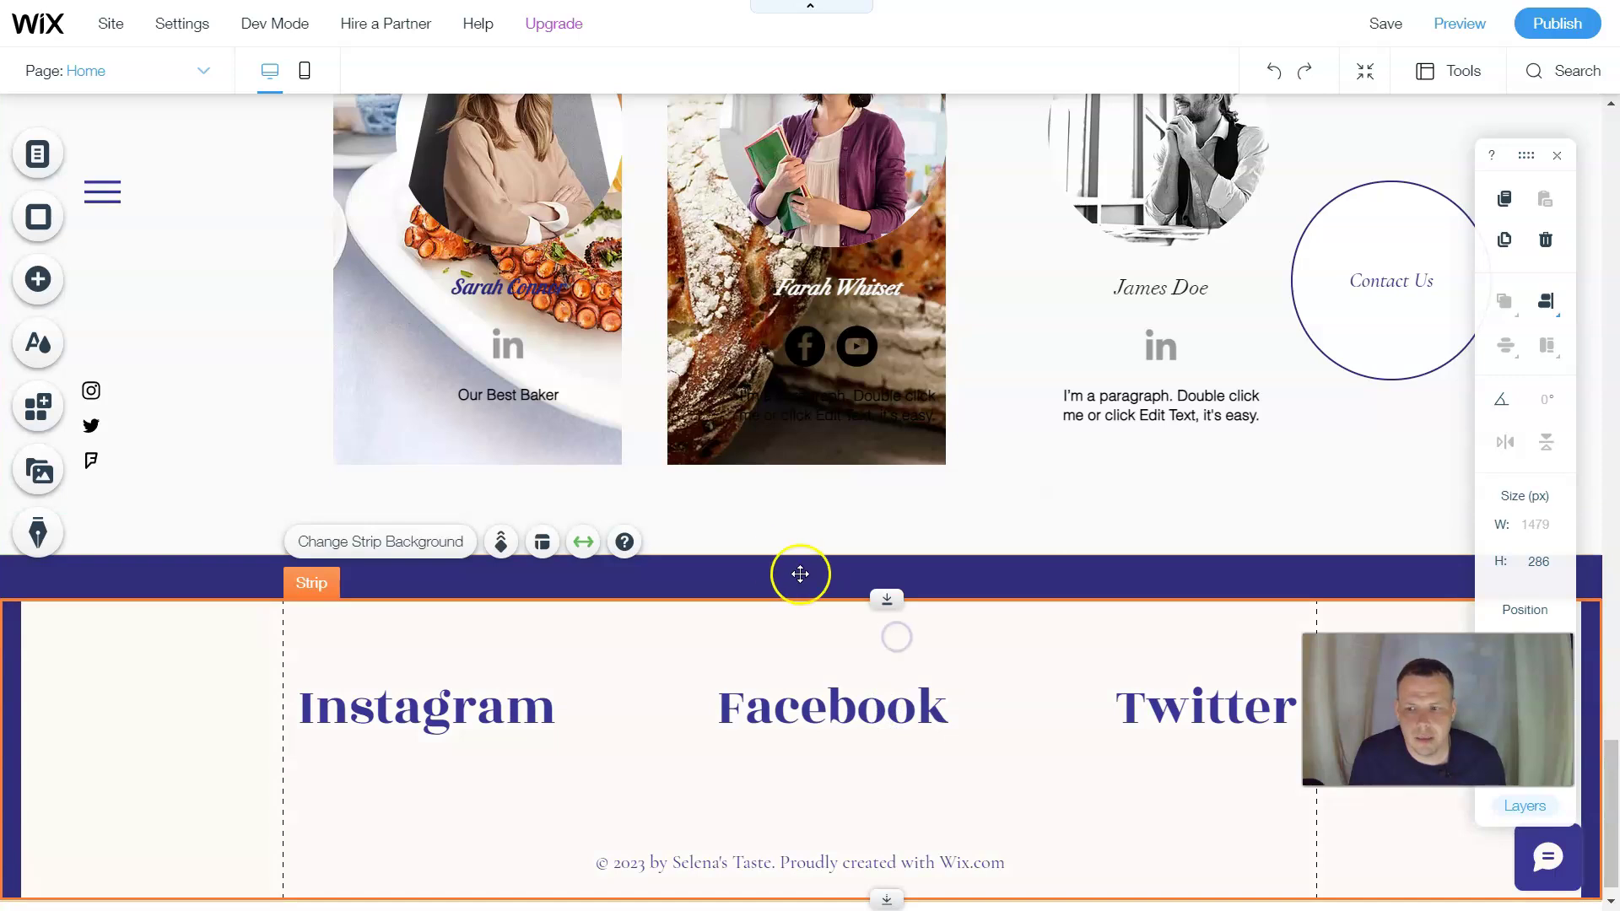
# Browse the ready-made Team and Testimonials strip designs that can be added to the page.
pyautogui.moveTo(4, 200)
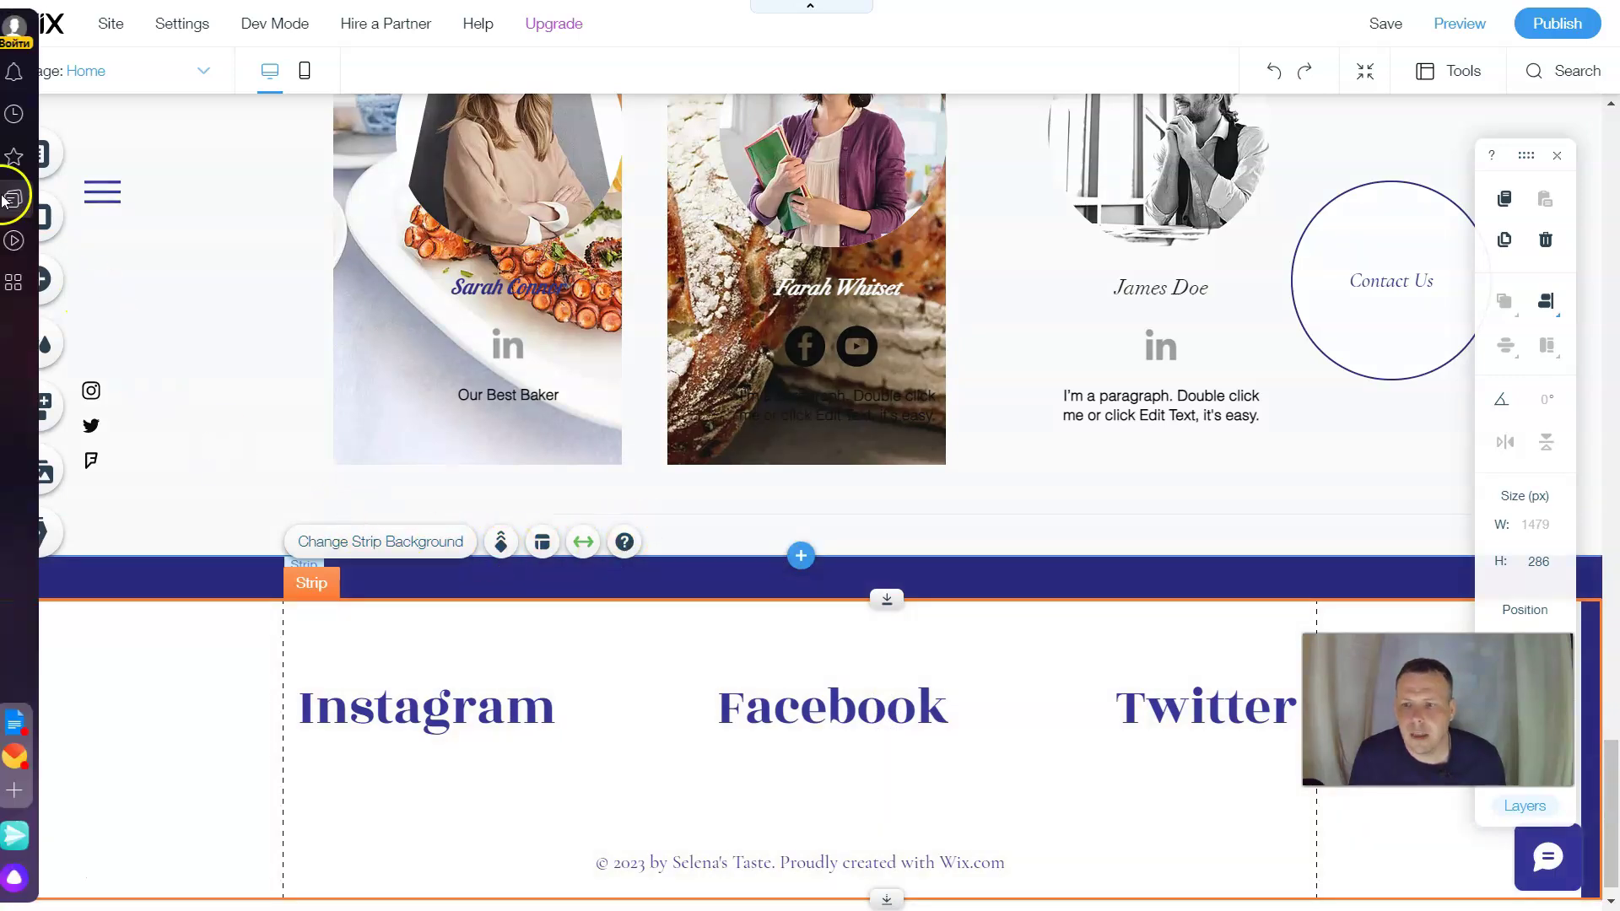
pyautogui.click(52, 283)
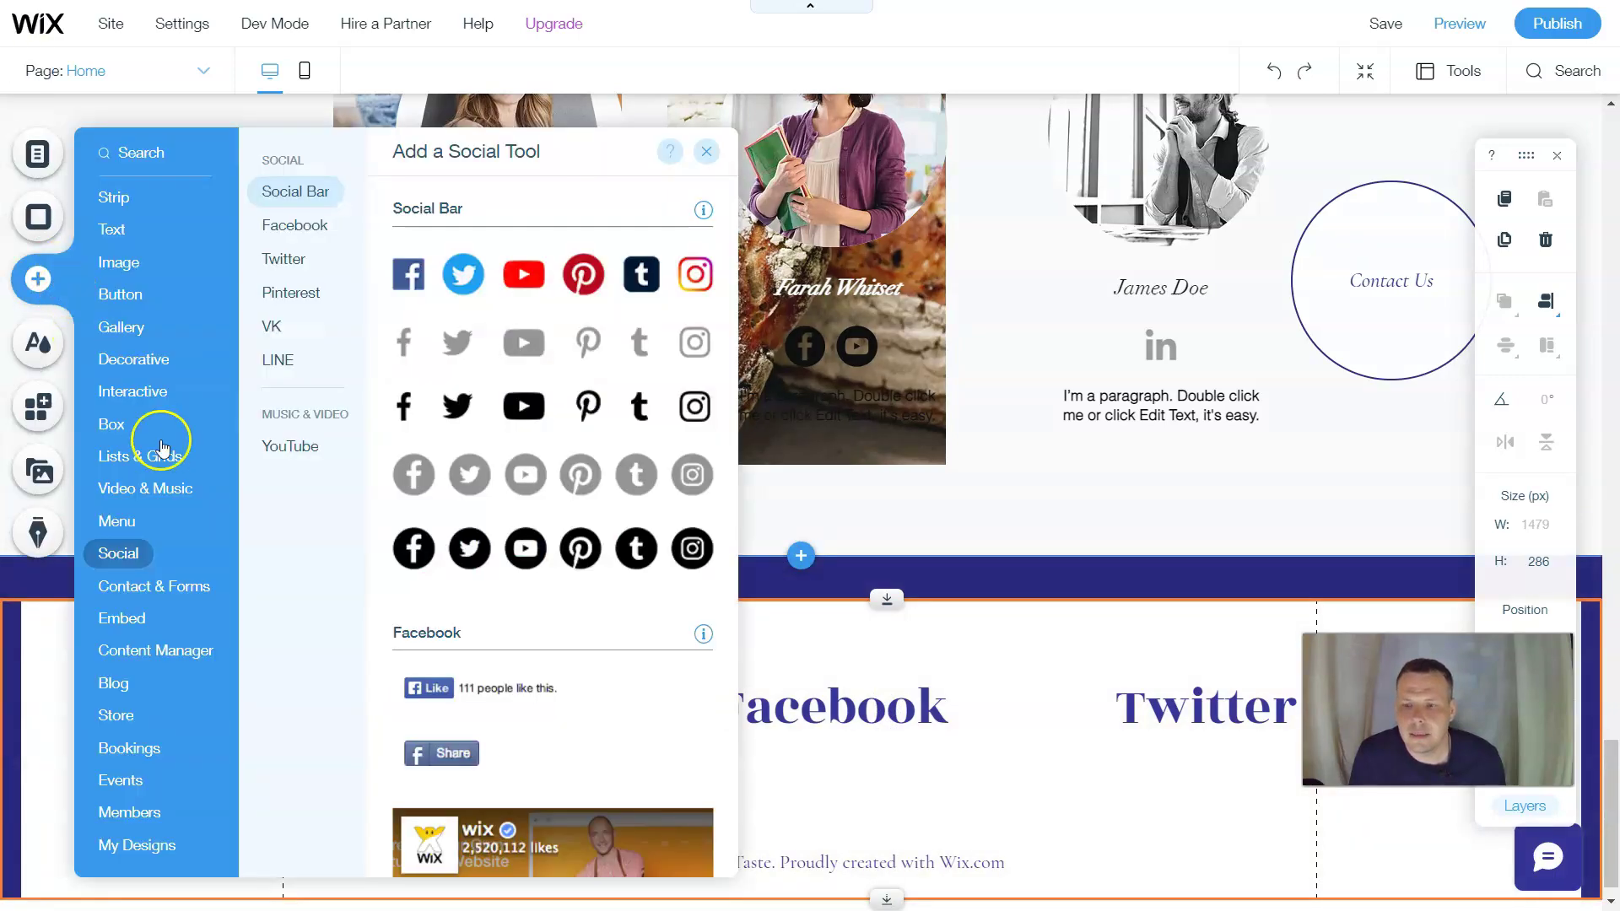
pyautogui.click(115, 197)
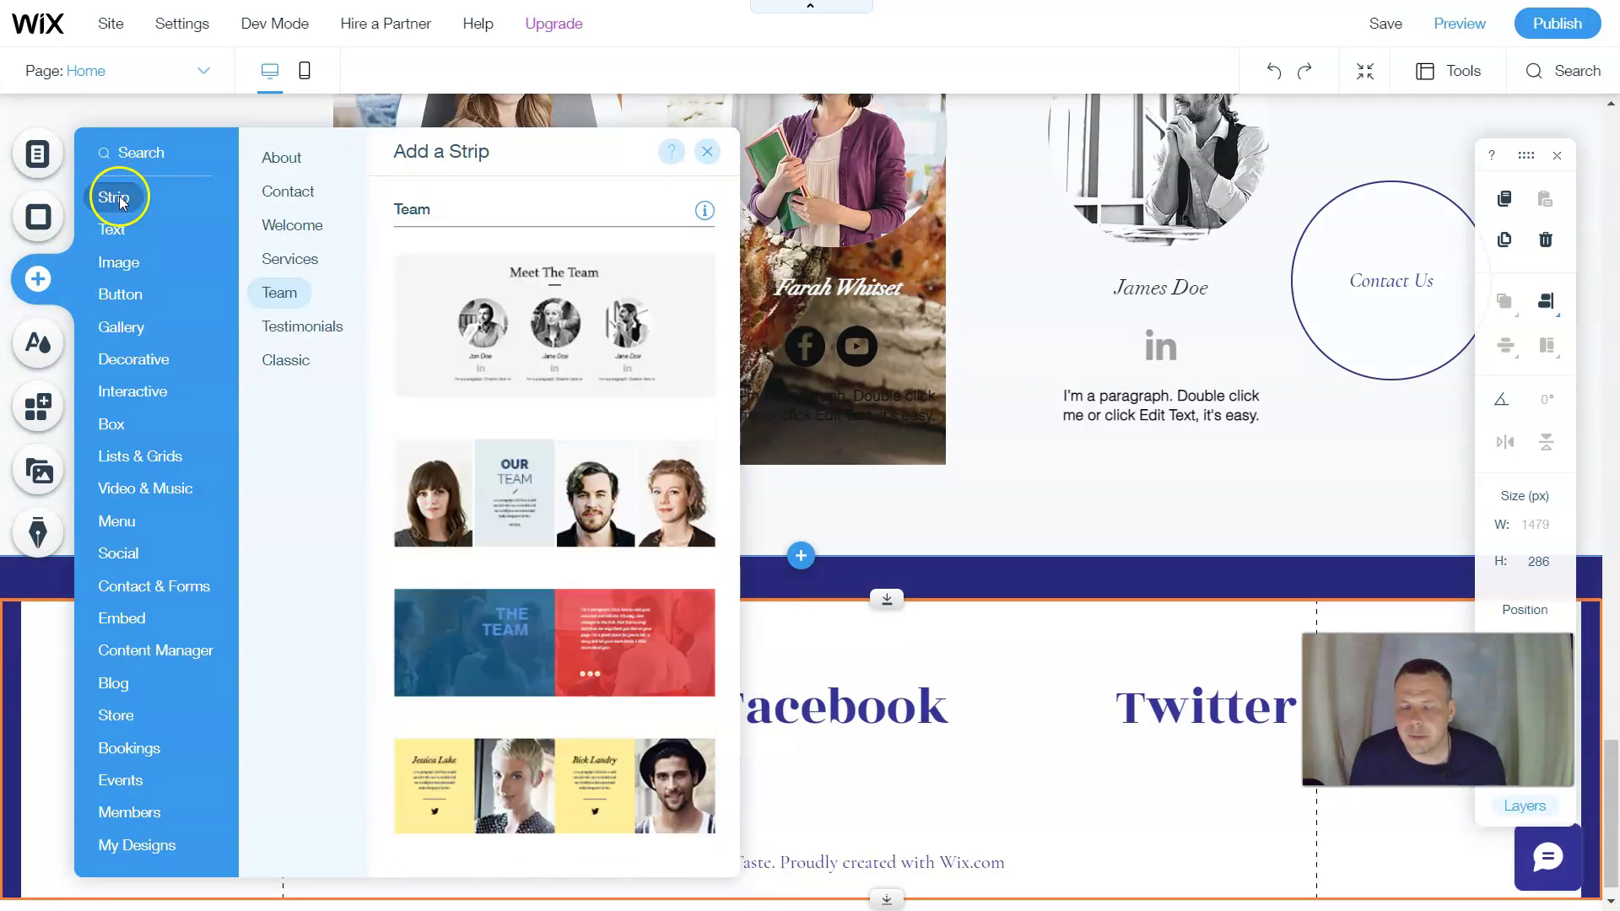
pyautogui.click(308, 331)
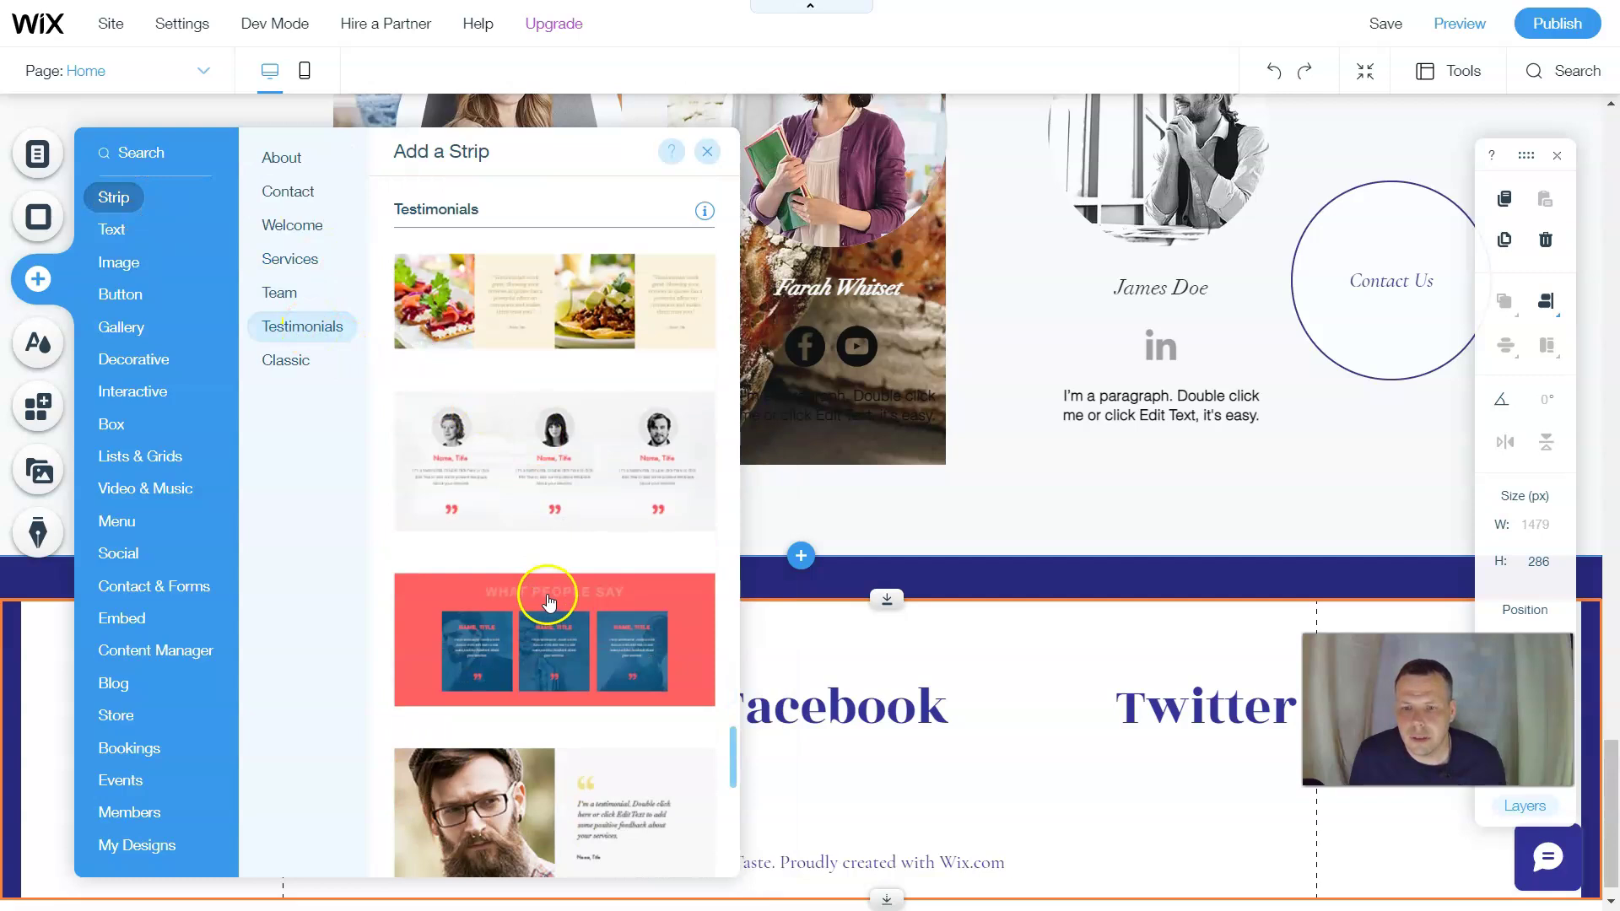
pyautogui.scroll(-2, 549, 583)
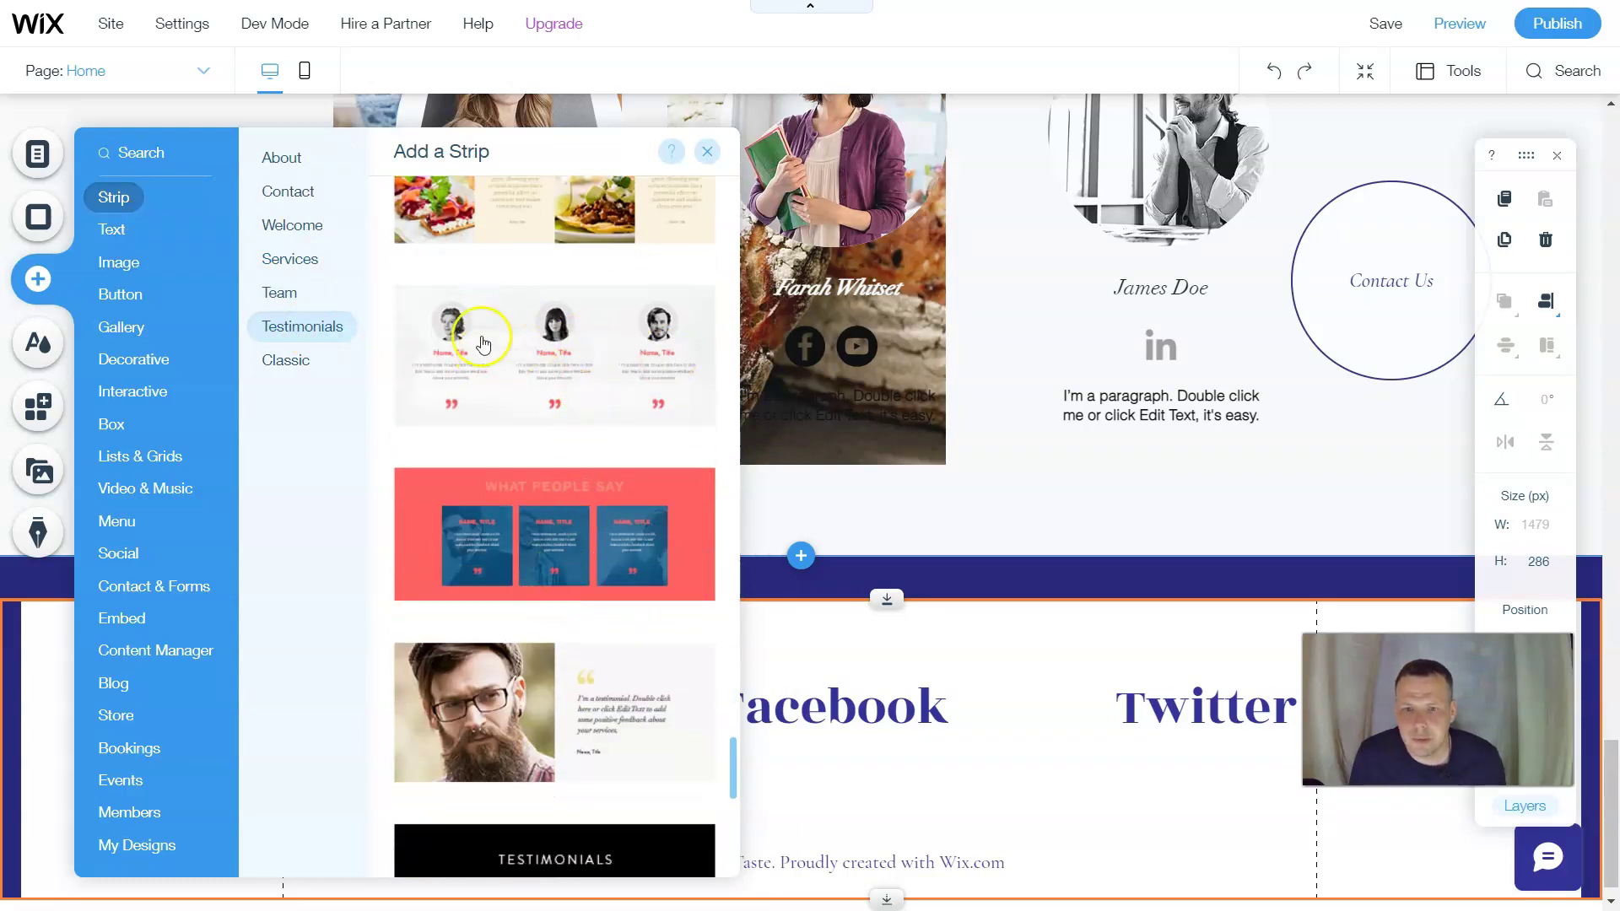
pyautogui.scroll(3, 568, 422)
pyautogui.scroll(-3, 568, 422)
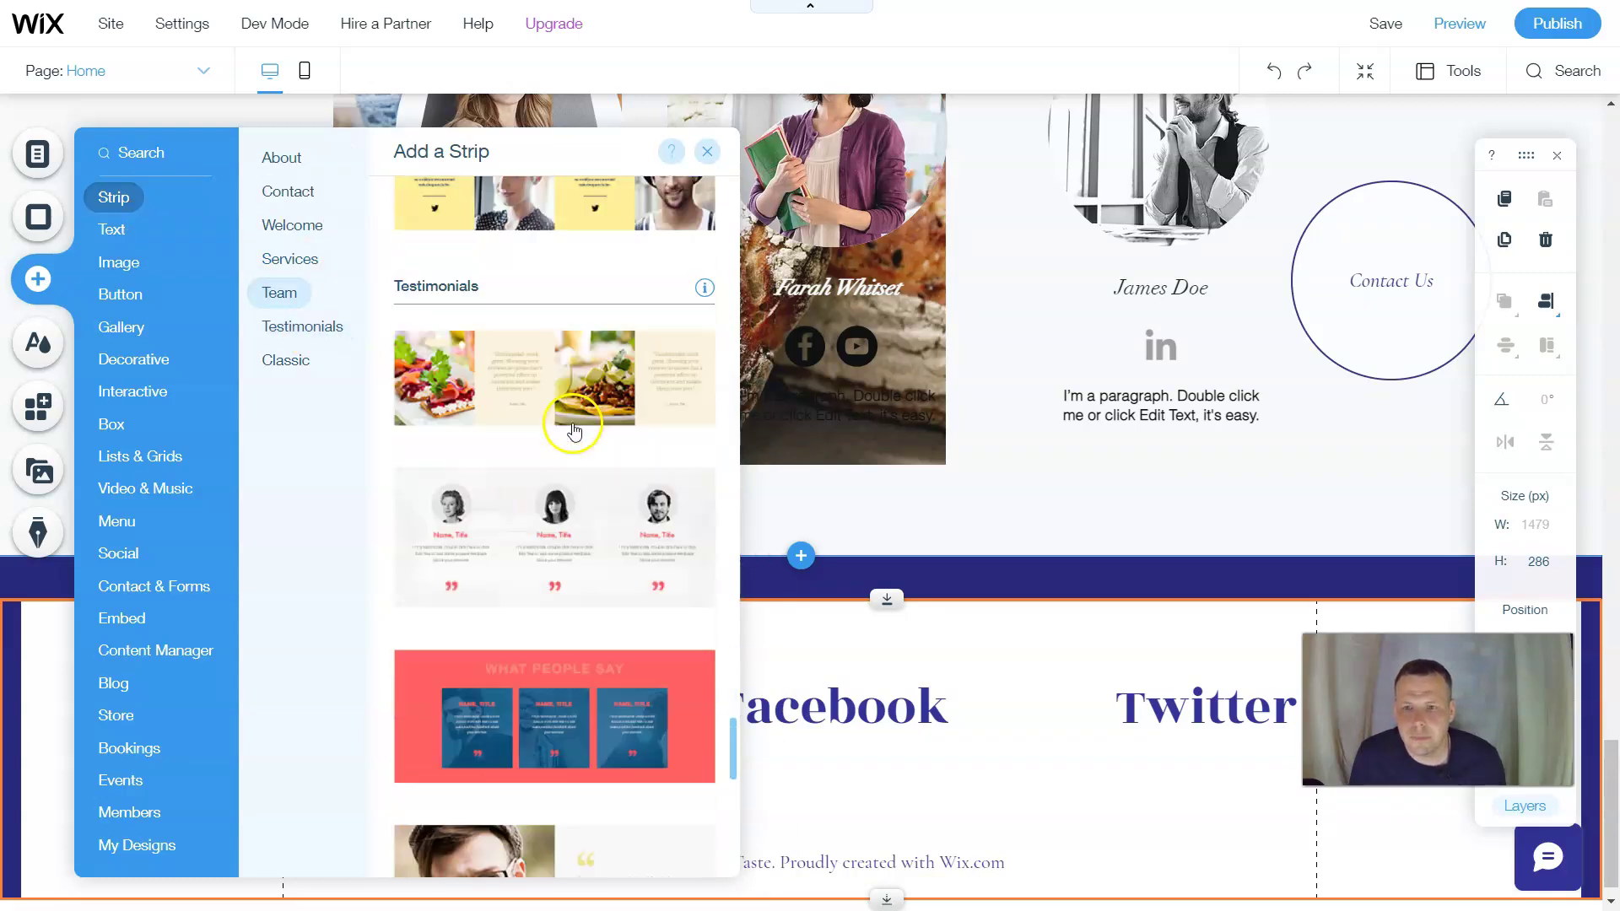
pyautogui.click(293, 299)
pyautogui.click(299, 325)
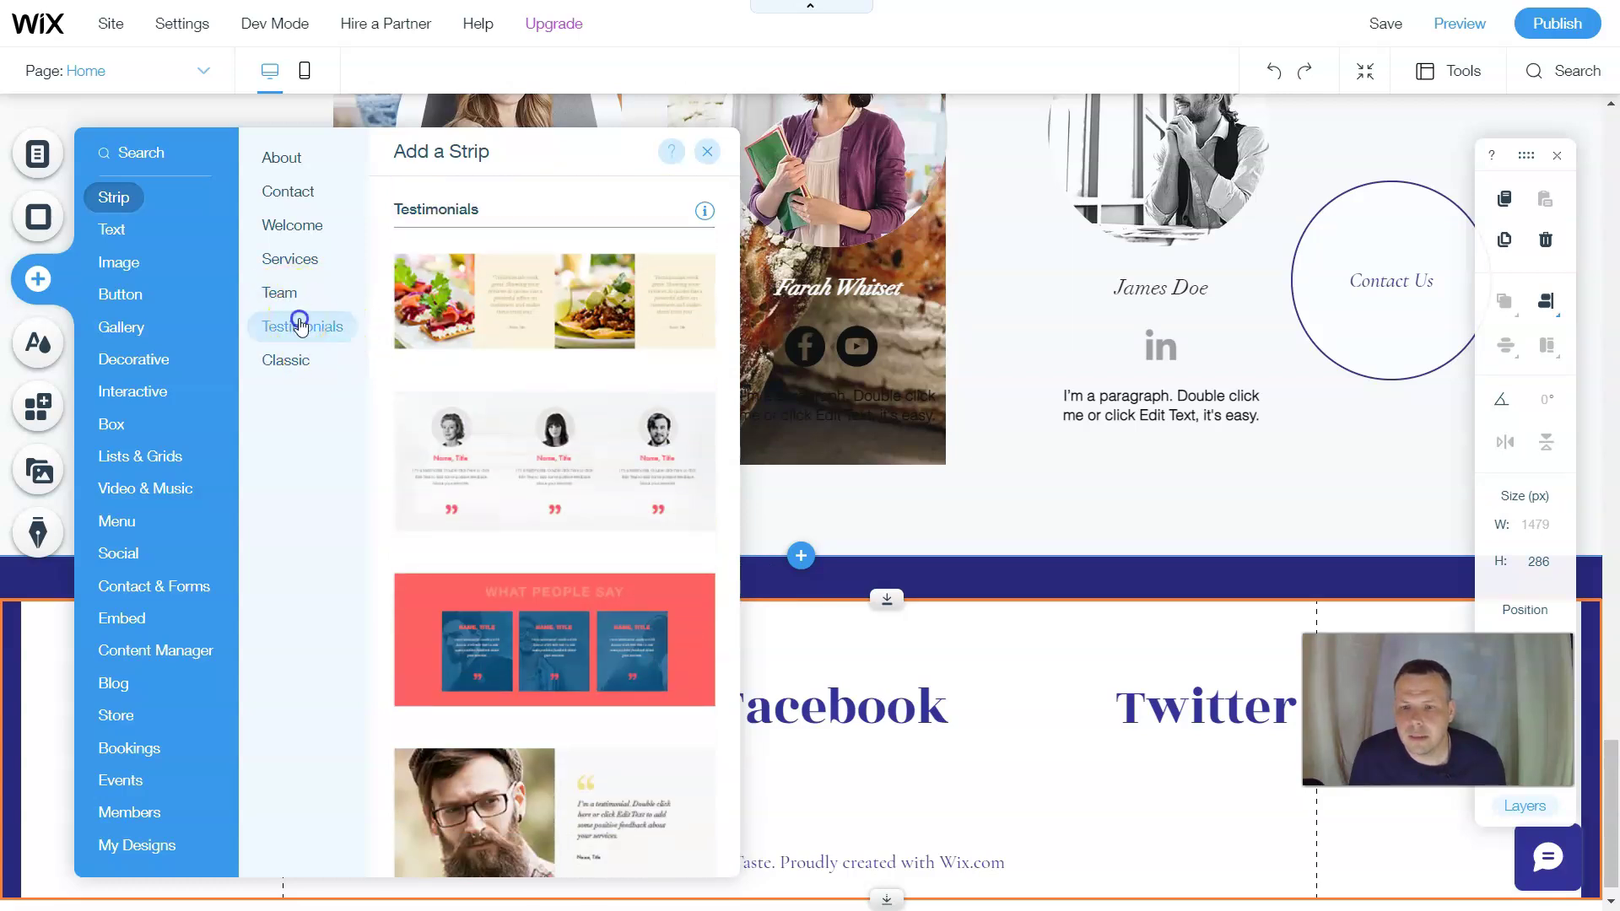
pyautogui.scroll(3, 557, 410)
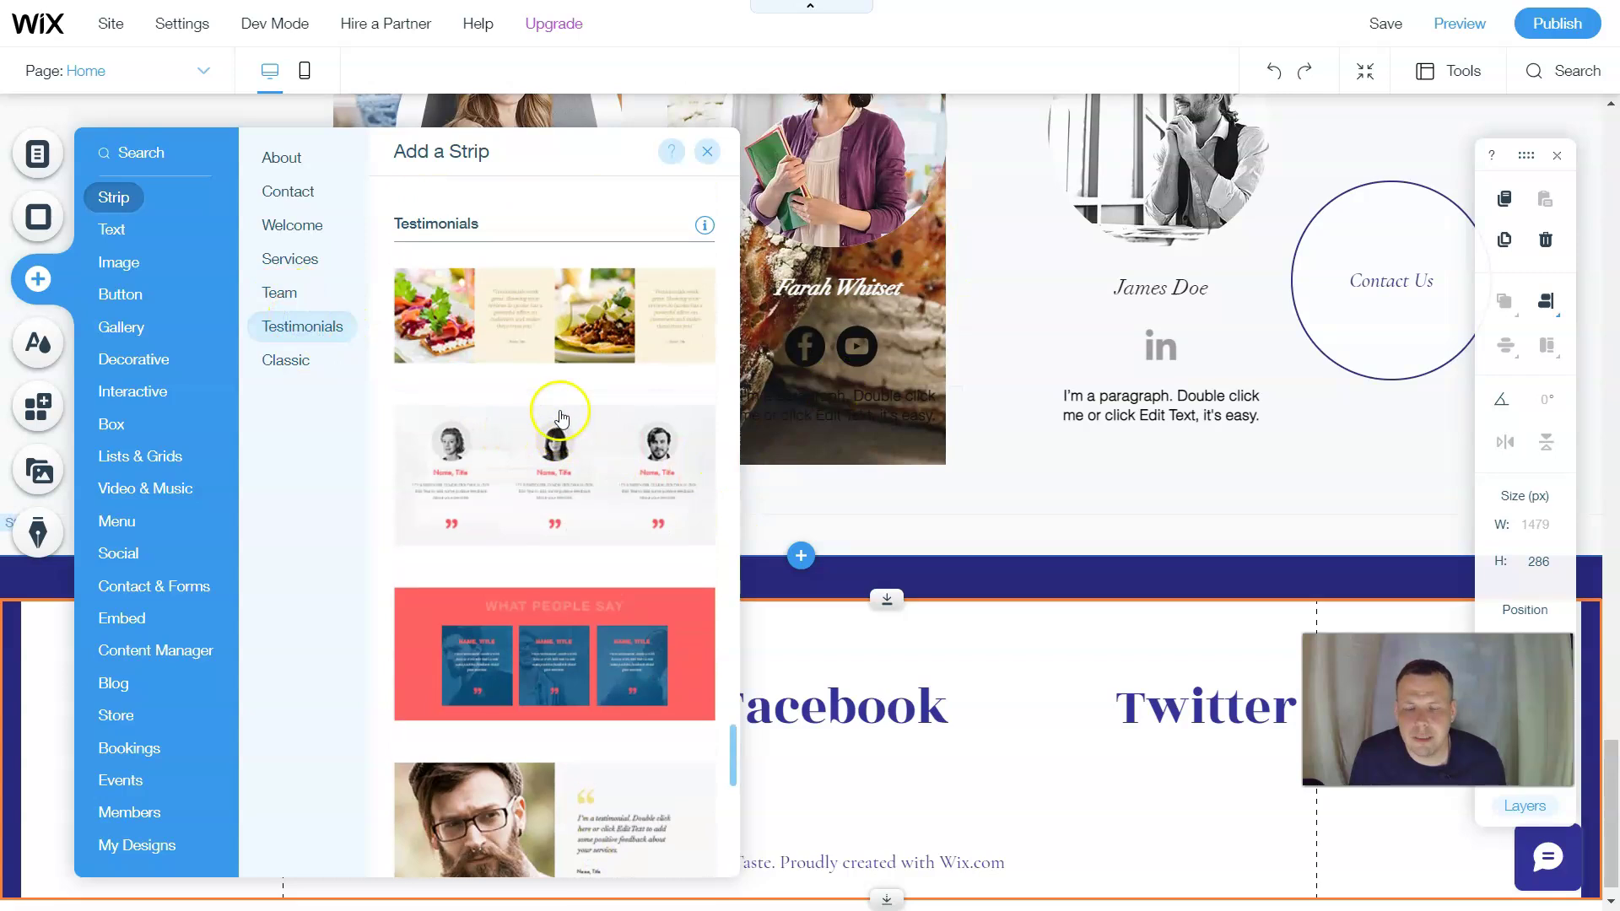
pyautogui.scroll(2, 569, 422)
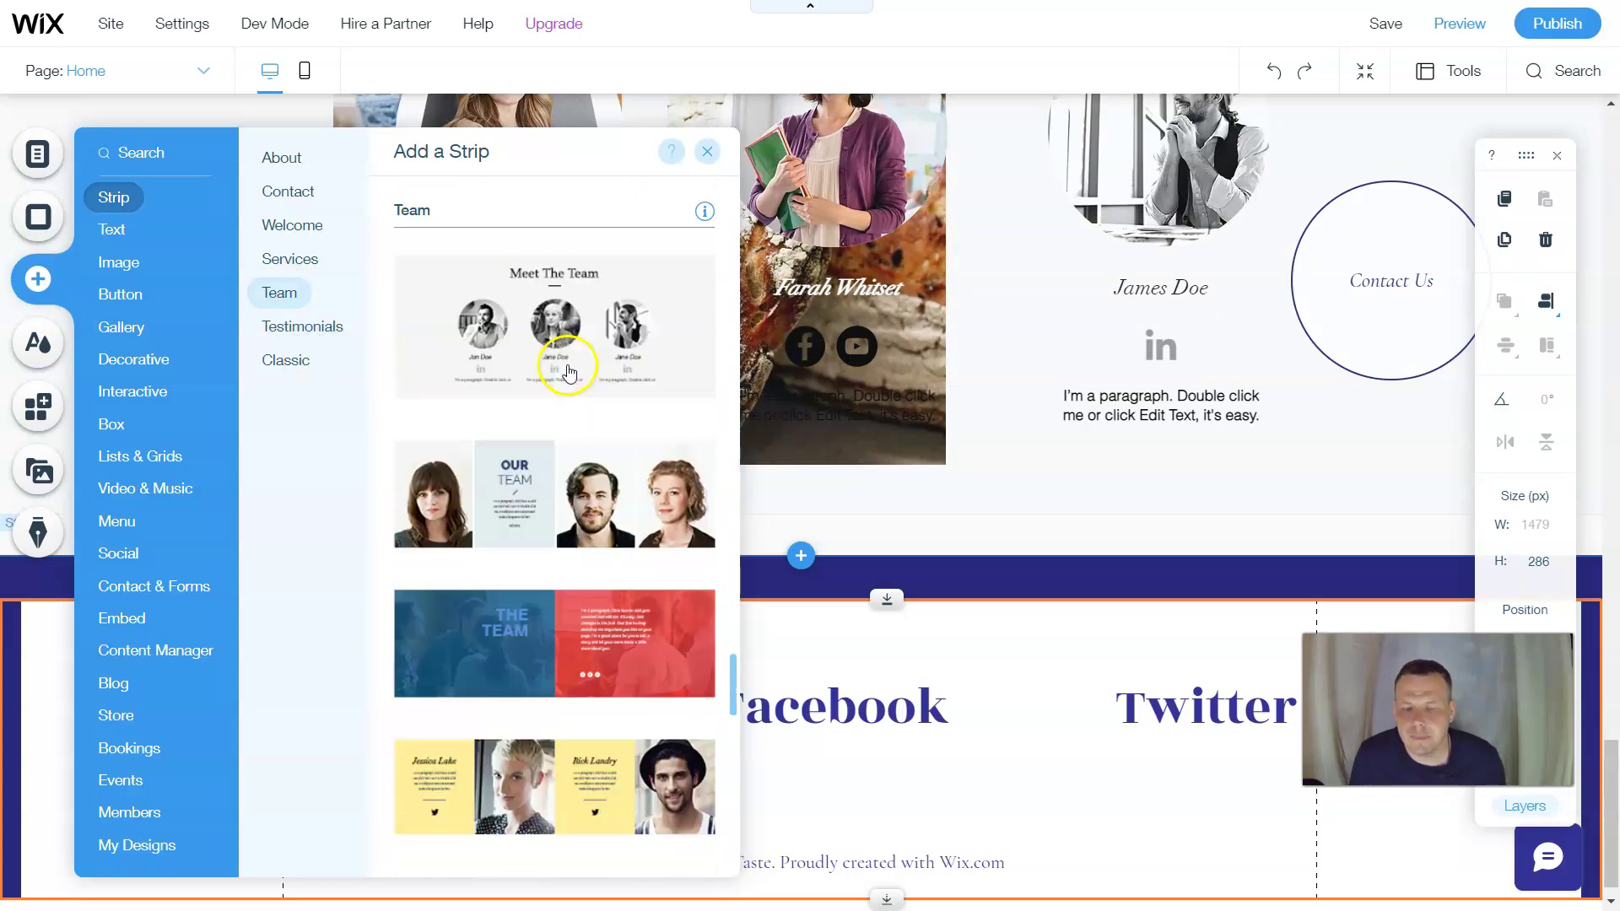
pyautogui.scroll(2, 561, 376)
pyautogui.scroll(-5, 575, 431)
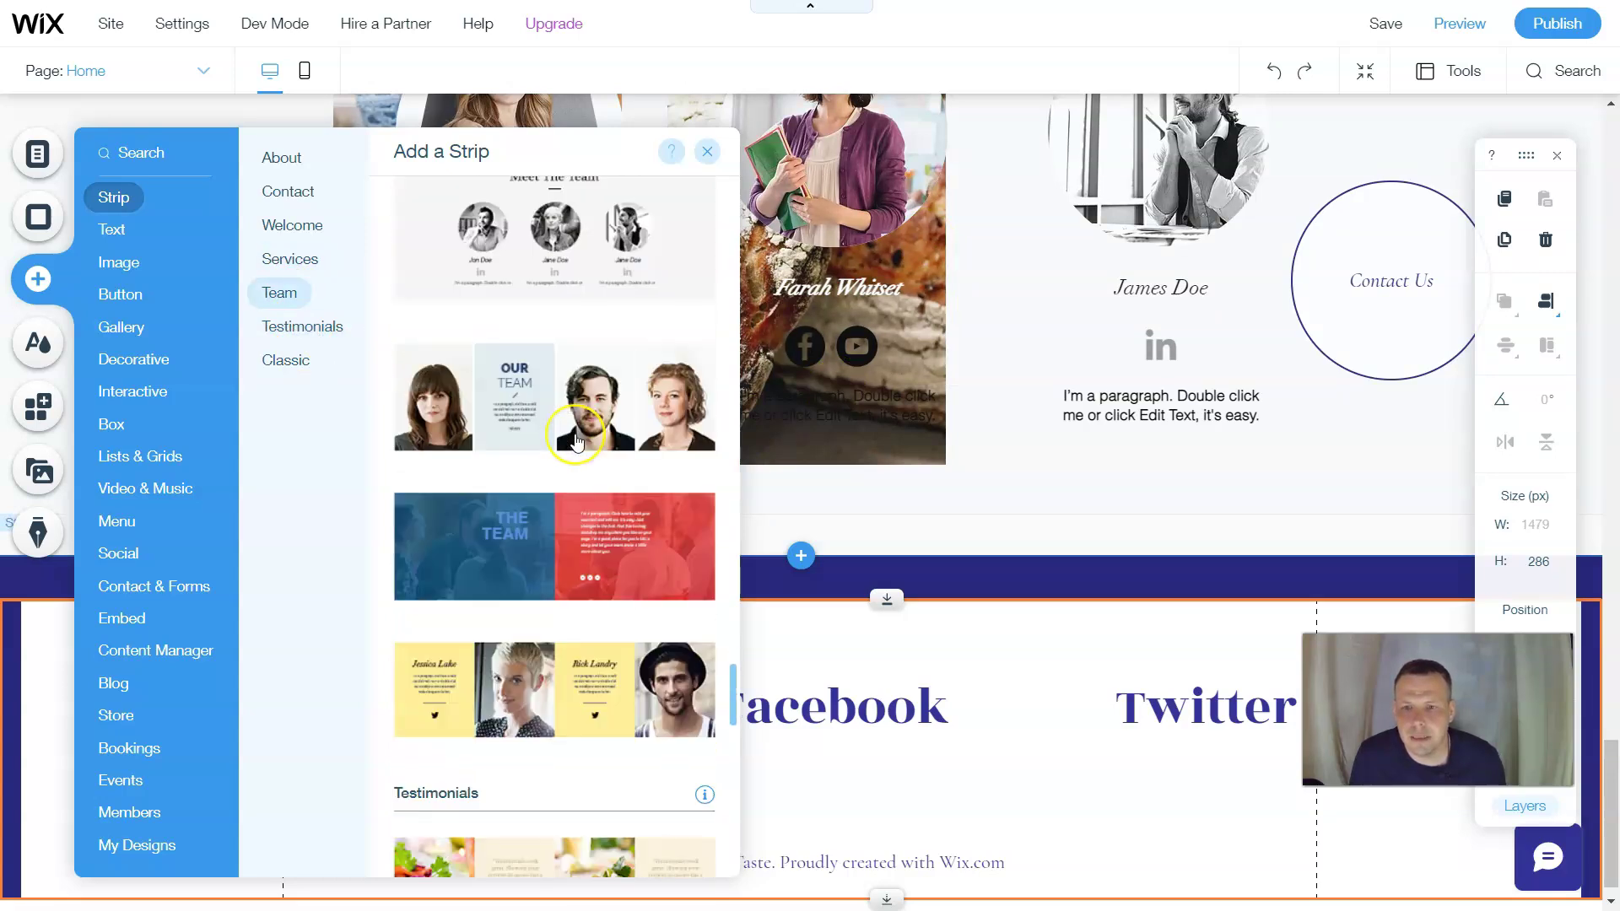
pyautogui.scroll(-1, 605, 511)
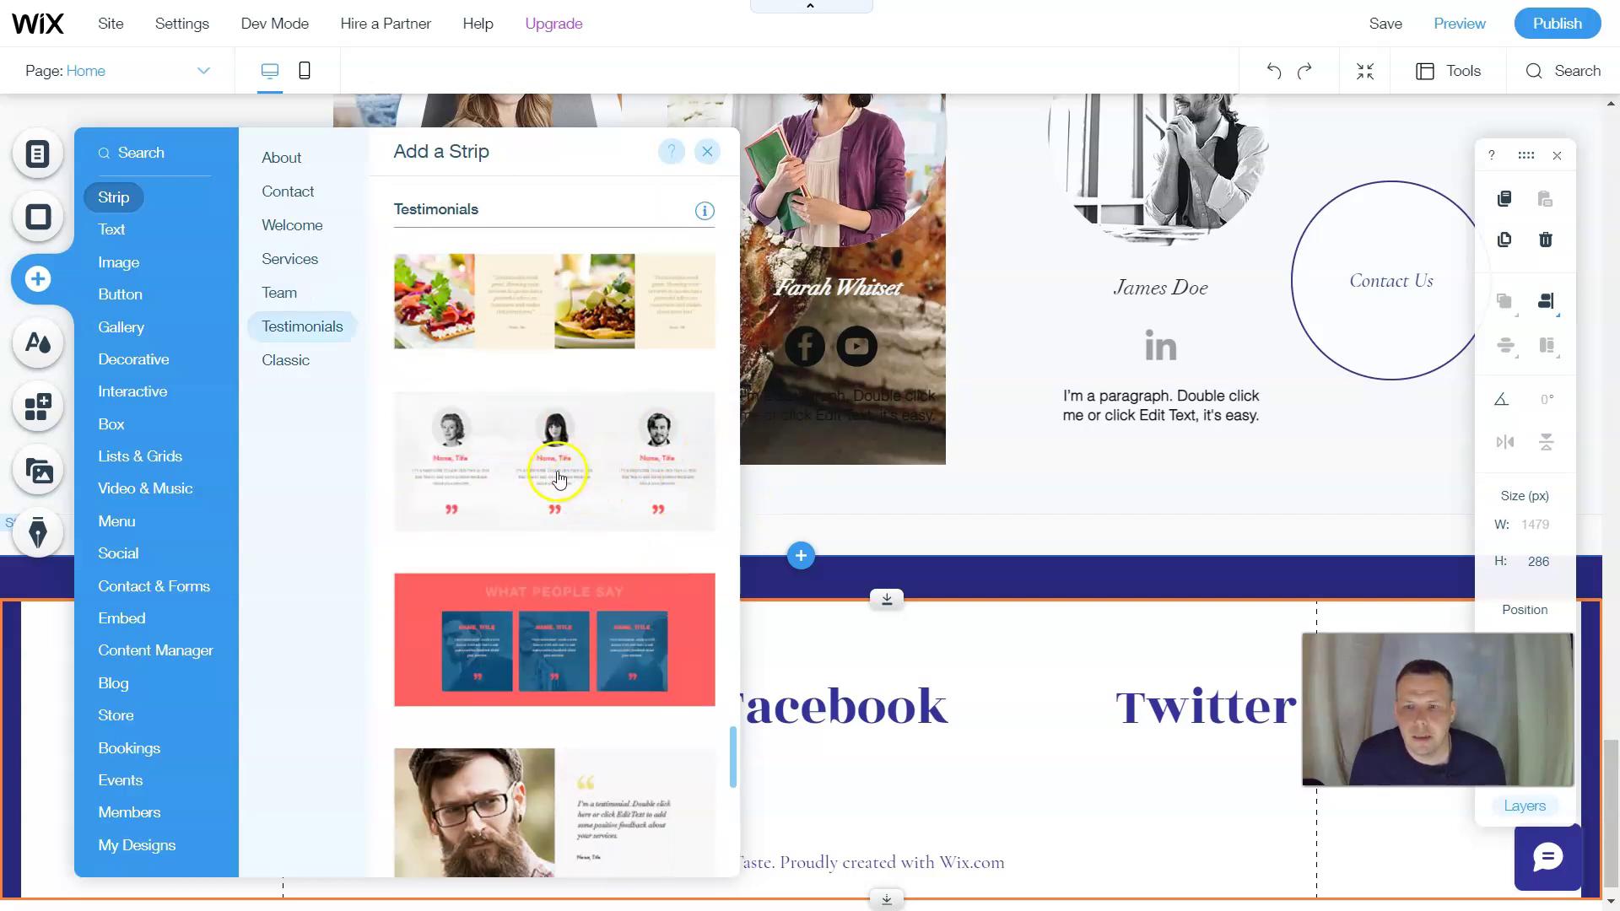
# Add the three-column Testimonials strip with round portraits and red quotation marks beneath the team section, and close the column management options.
pyautogui.click(569, 448)
pyautogui.click(553, 447)
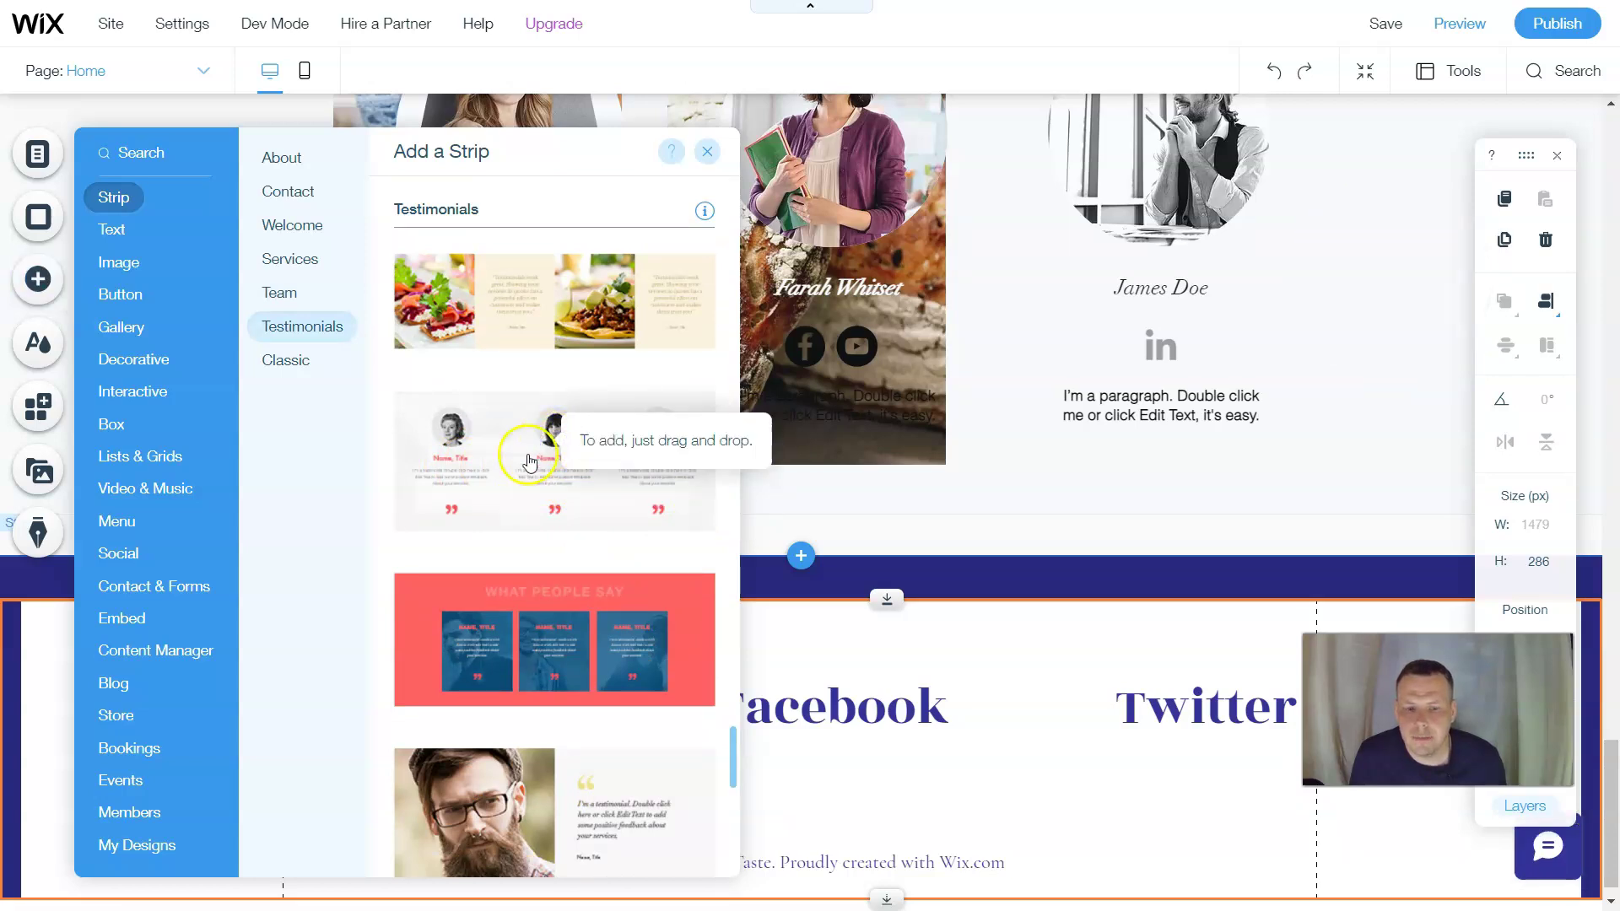
pyautogui.press('Escape')
pyautogui.click(529, 461)
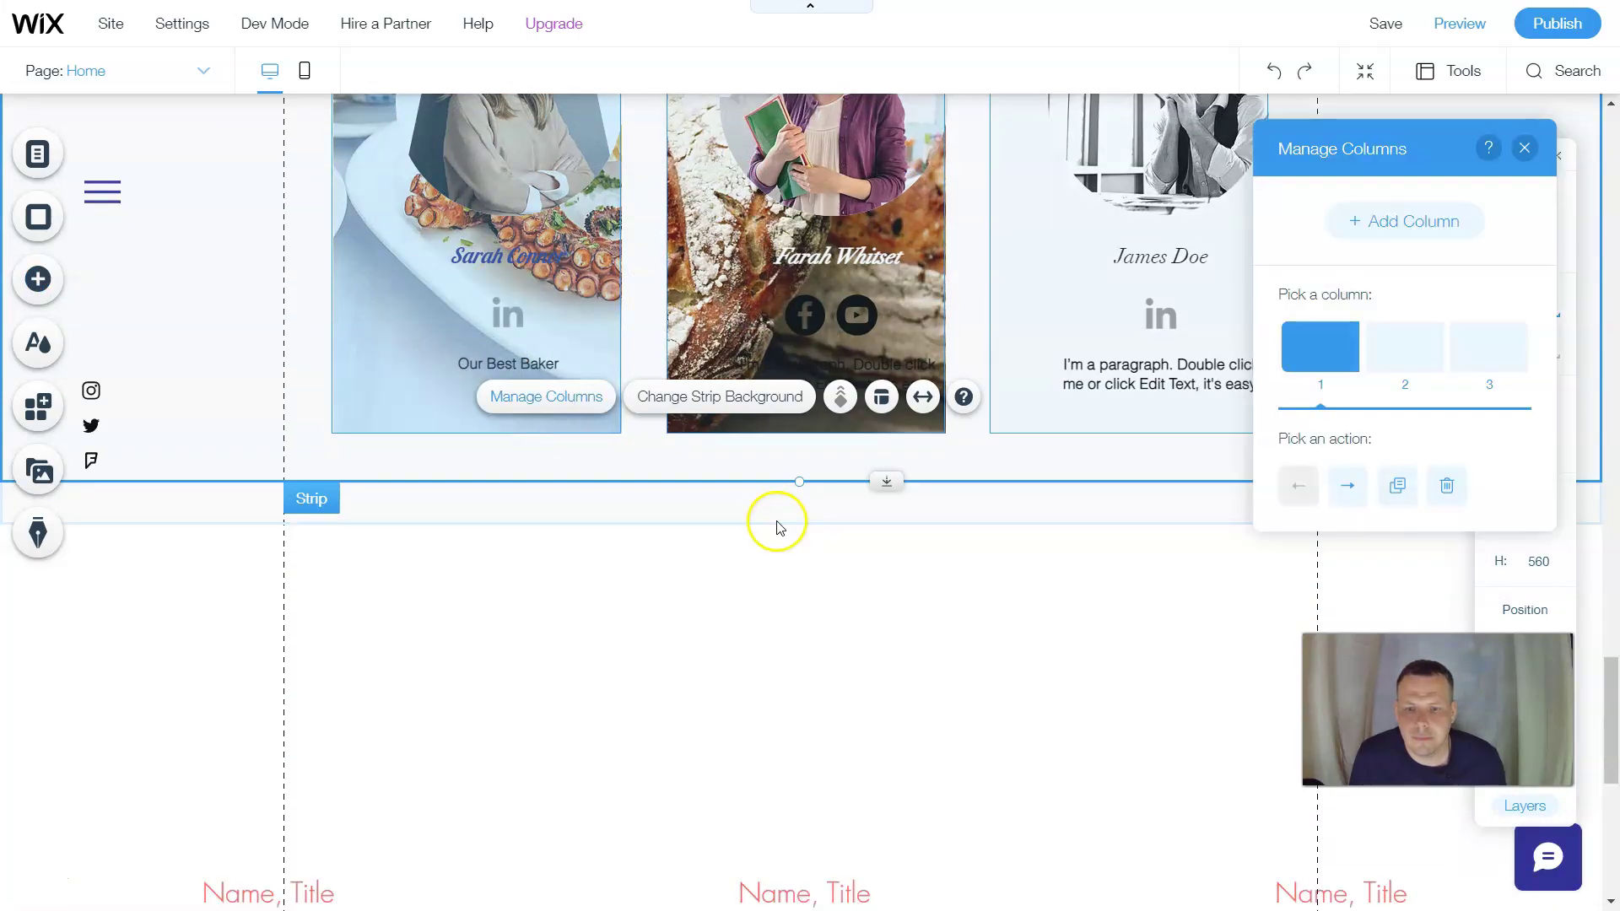
pyautogui.scroll(-8, 928, 599)
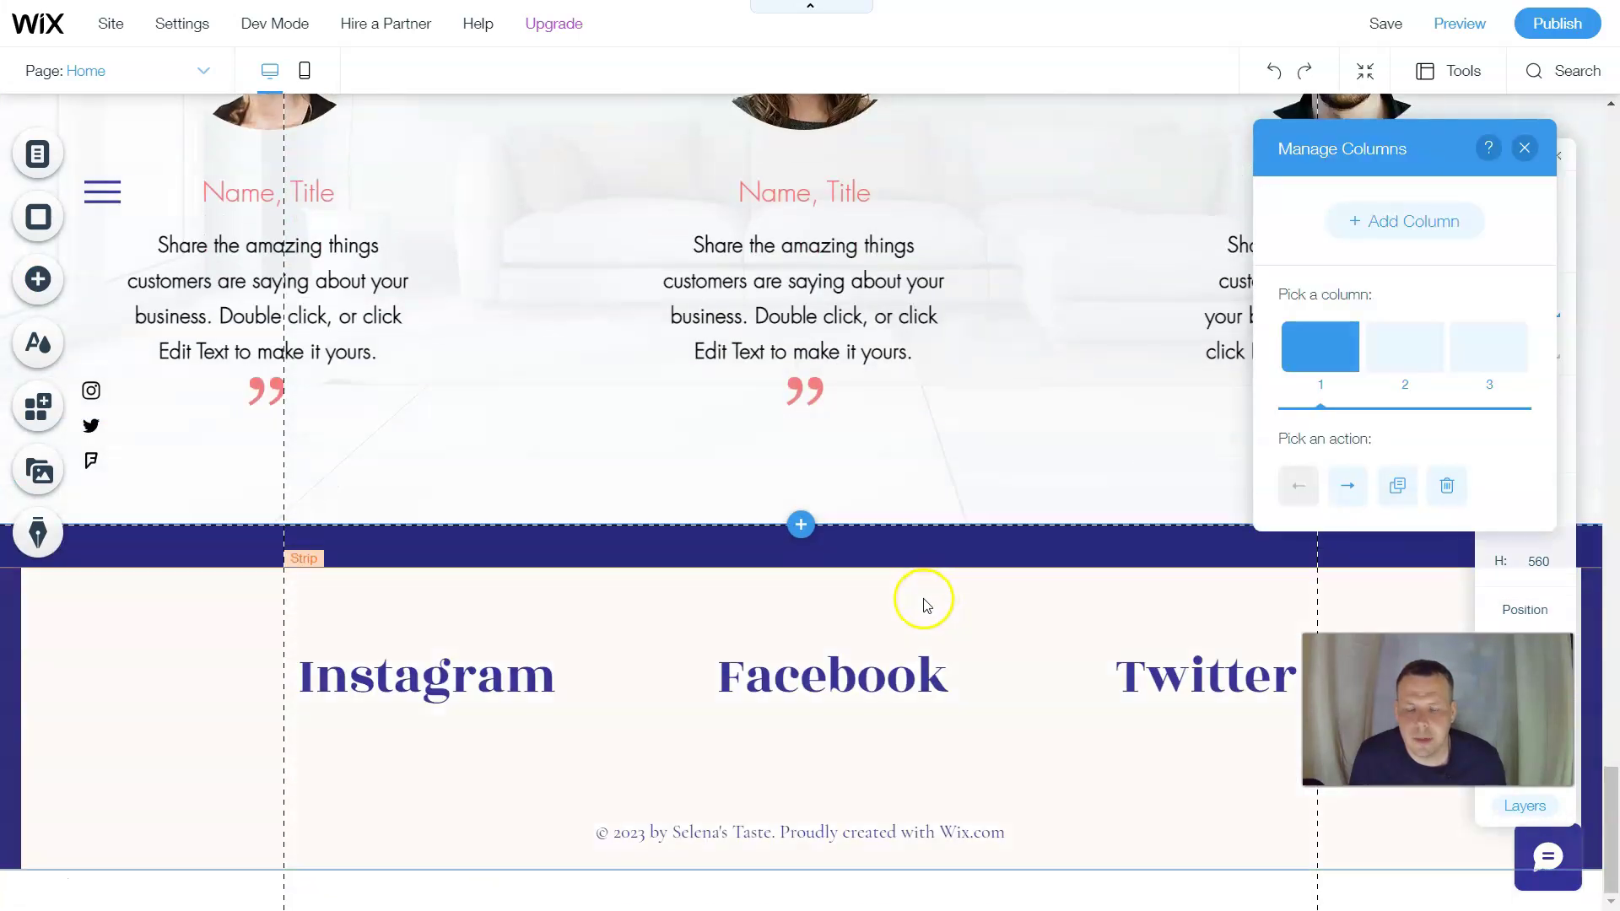
pyautogui.scroll(8, 926, 605)
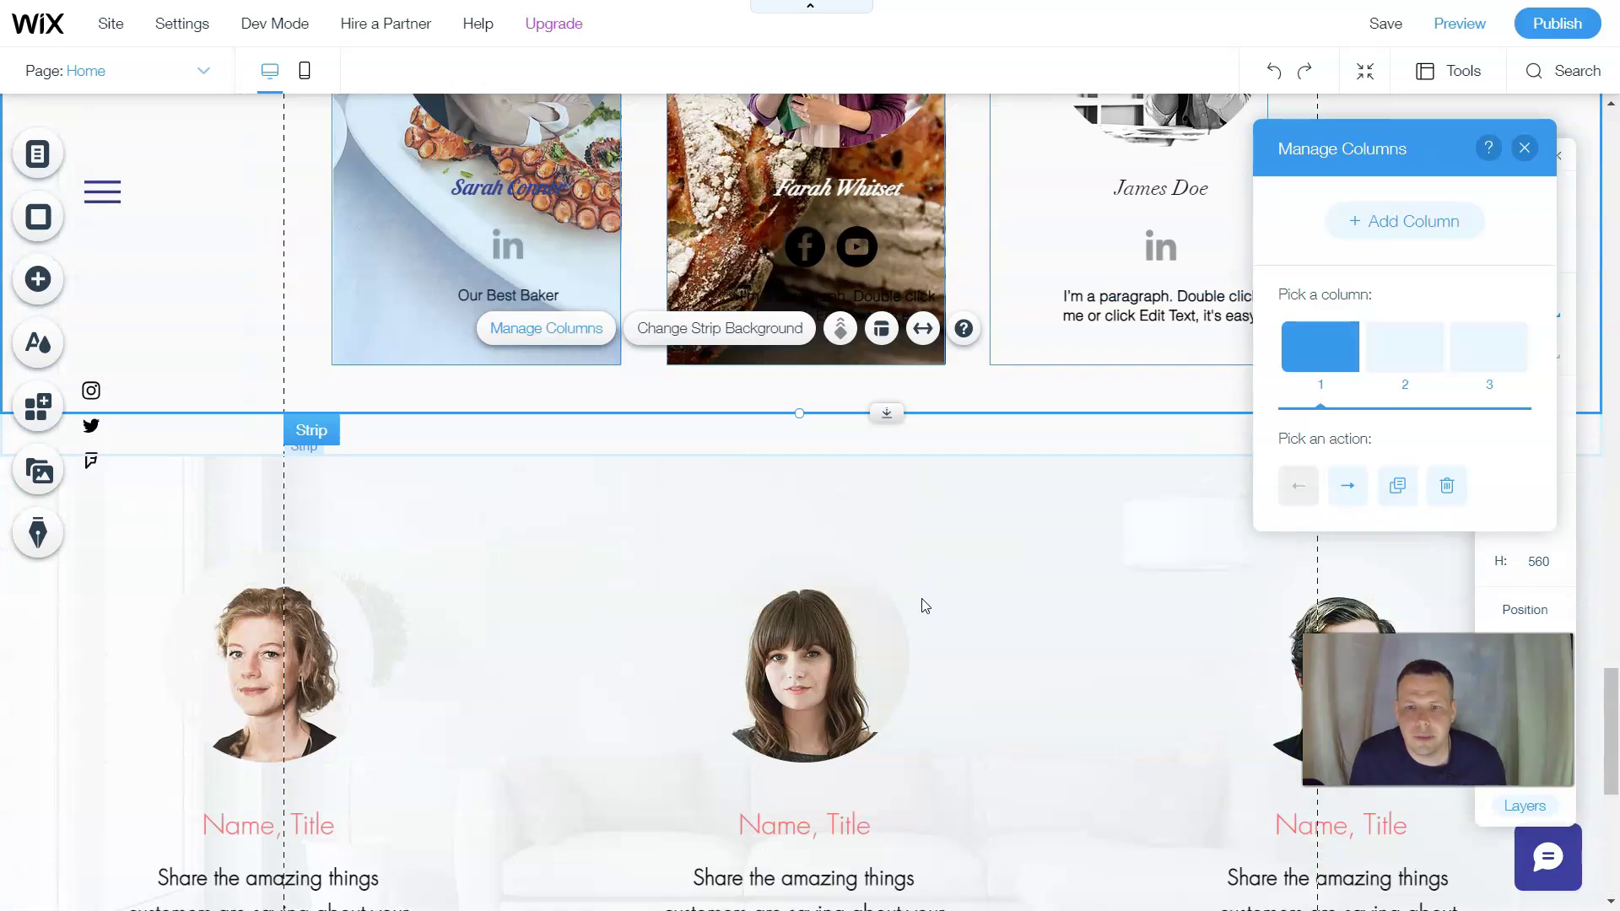
pyautogui.click(1524, 148)
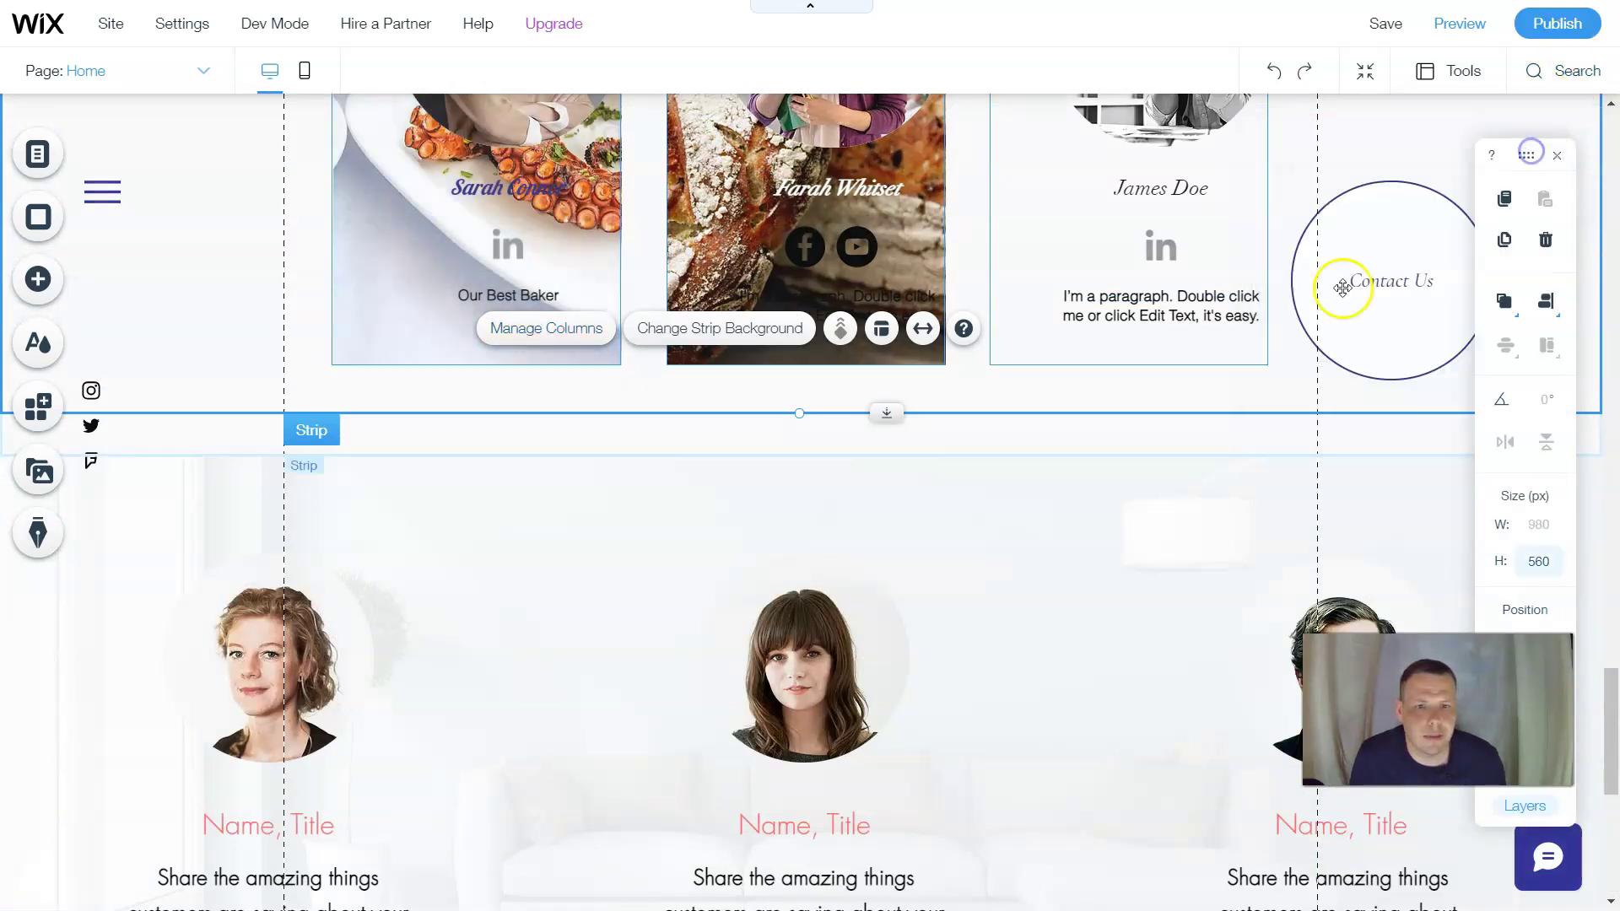
pyautogui.scroll(1, 920, 507)
pyautogui.scroll(-3, 911, 523)
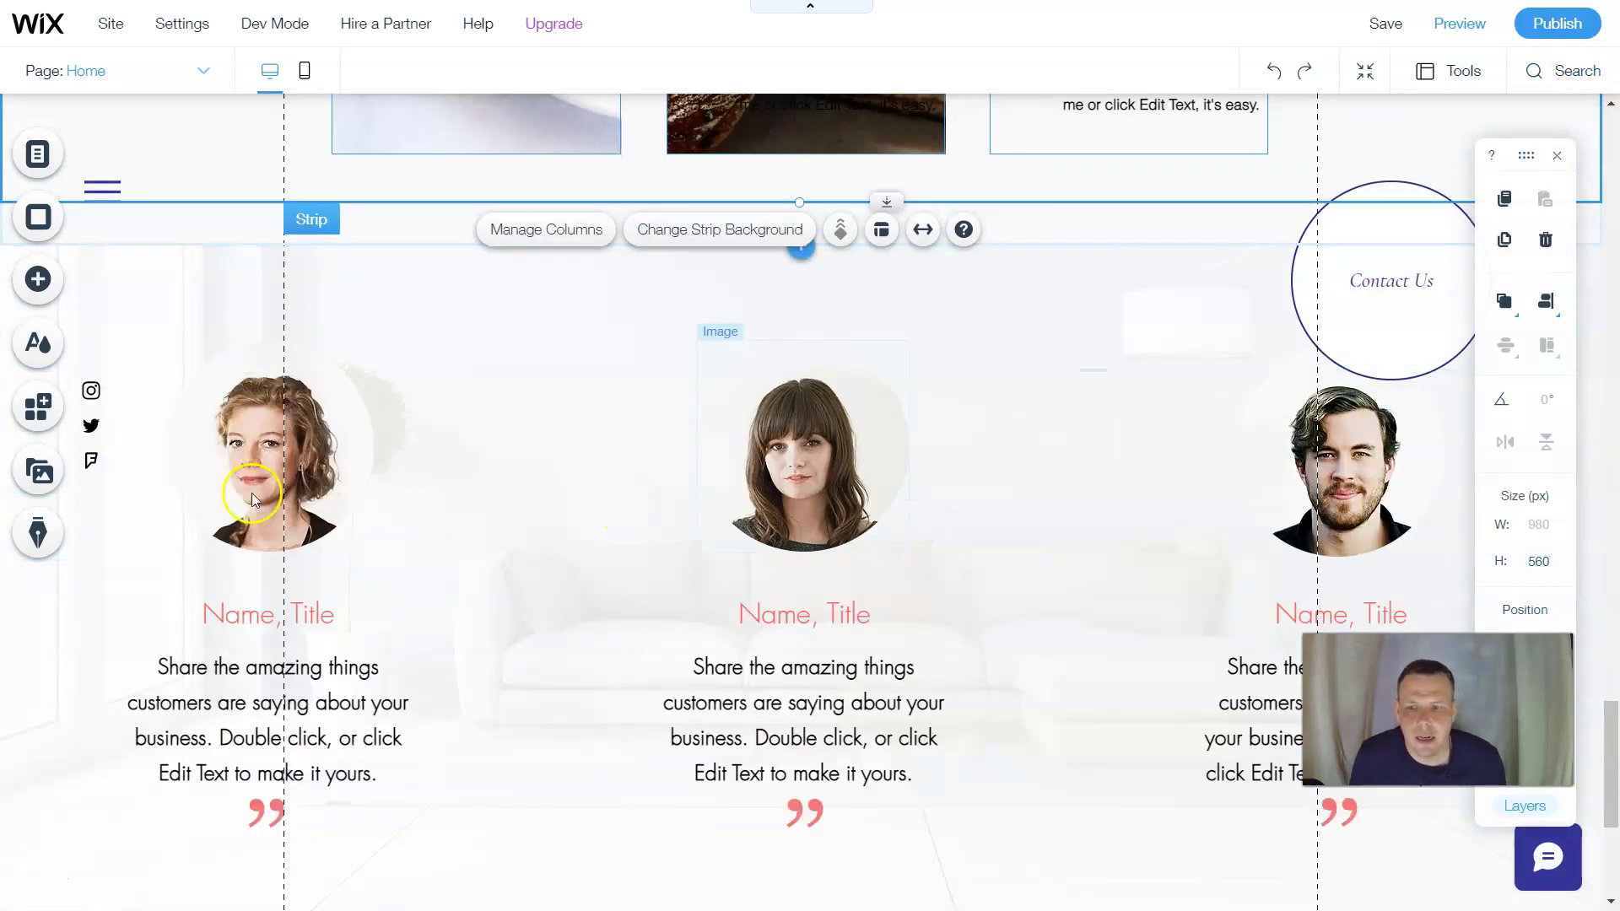
# Delete the portrait image from the first column of the testimonials strip.
pyautogui.click(325, 472)
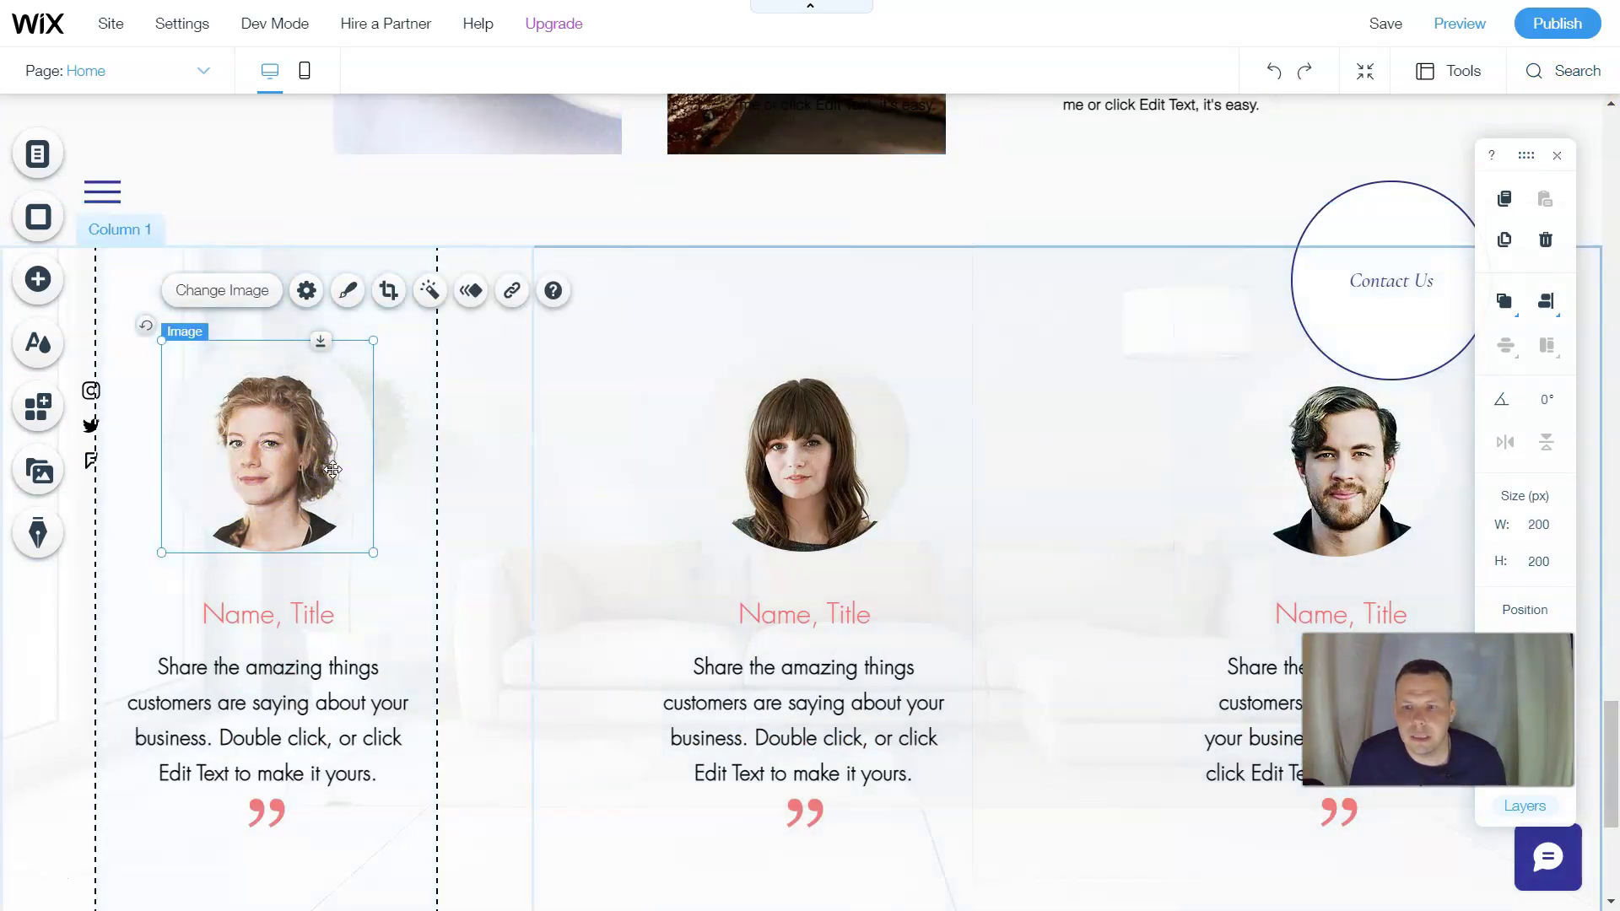
pyautogui.scroll(-1, 676, 380)
pyautogui.scroll(7, 679, 397)
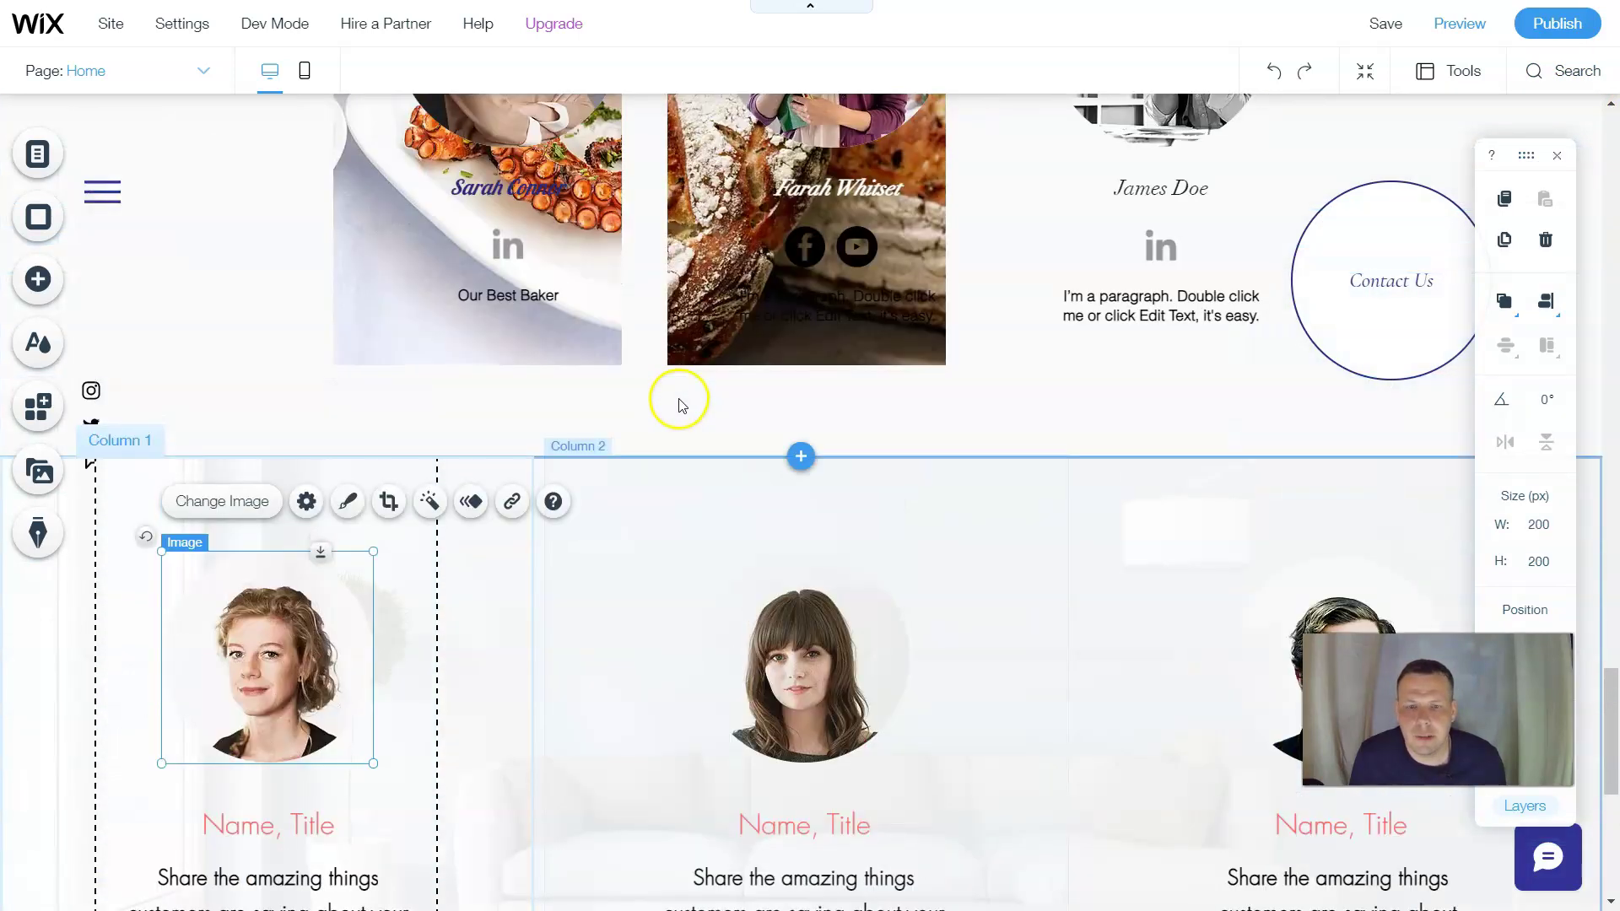
pyautogui.scroll(-4, 677, 414)
pyautogui.scroll(-2, 680, 415)
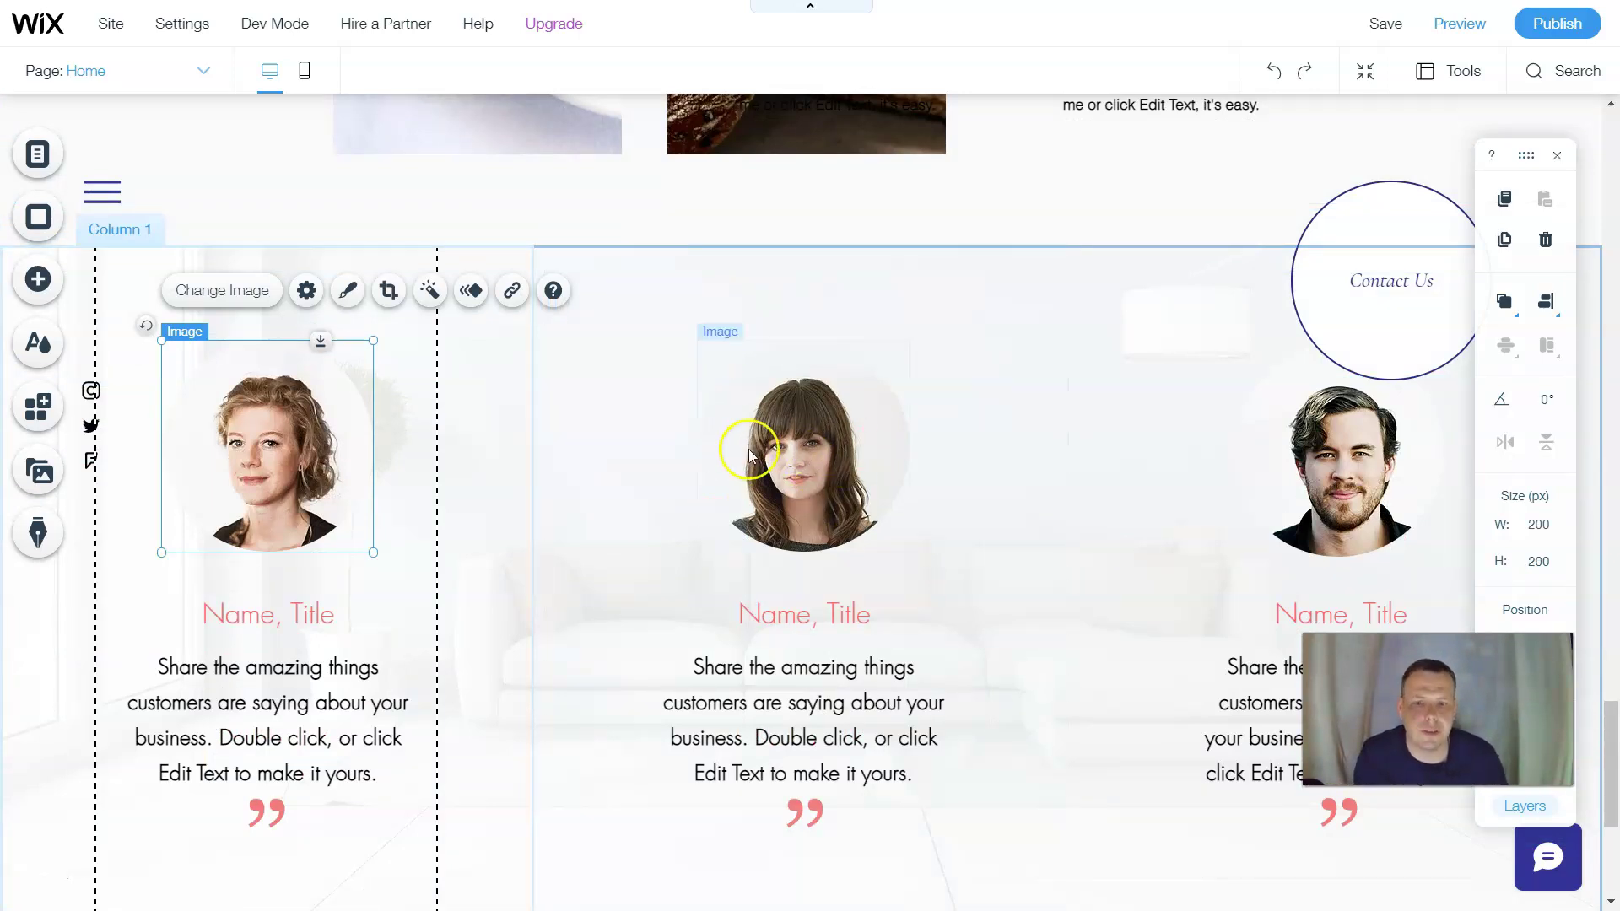
pyautogui.click(789, 467)
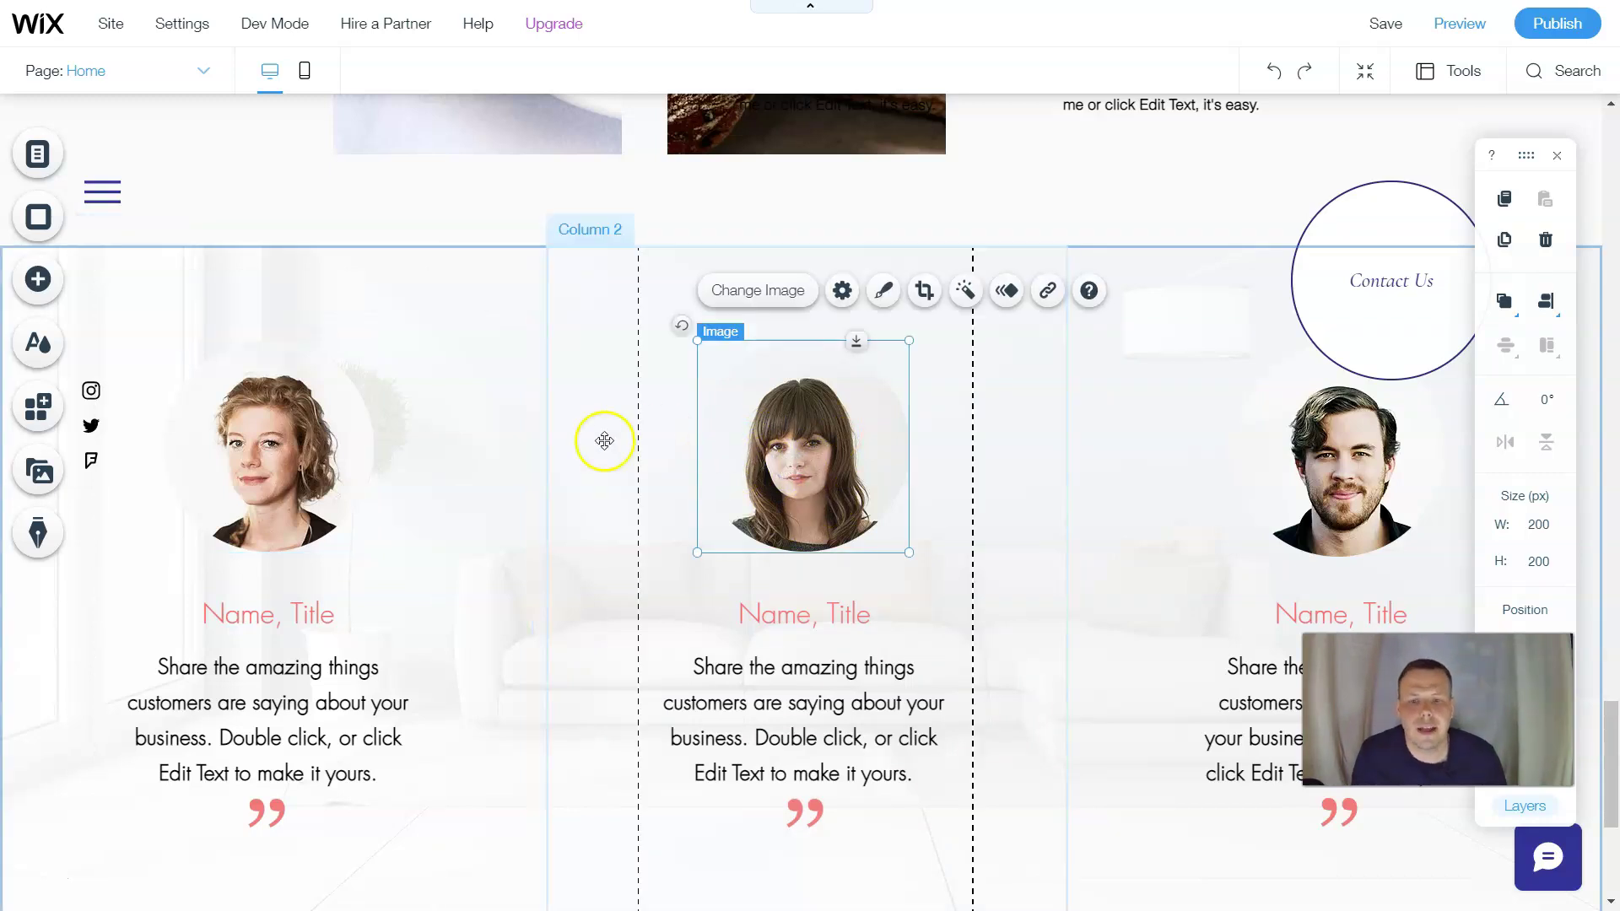
pyautogui.click(306, 456)
pyautogui.rightClick(302, 459)
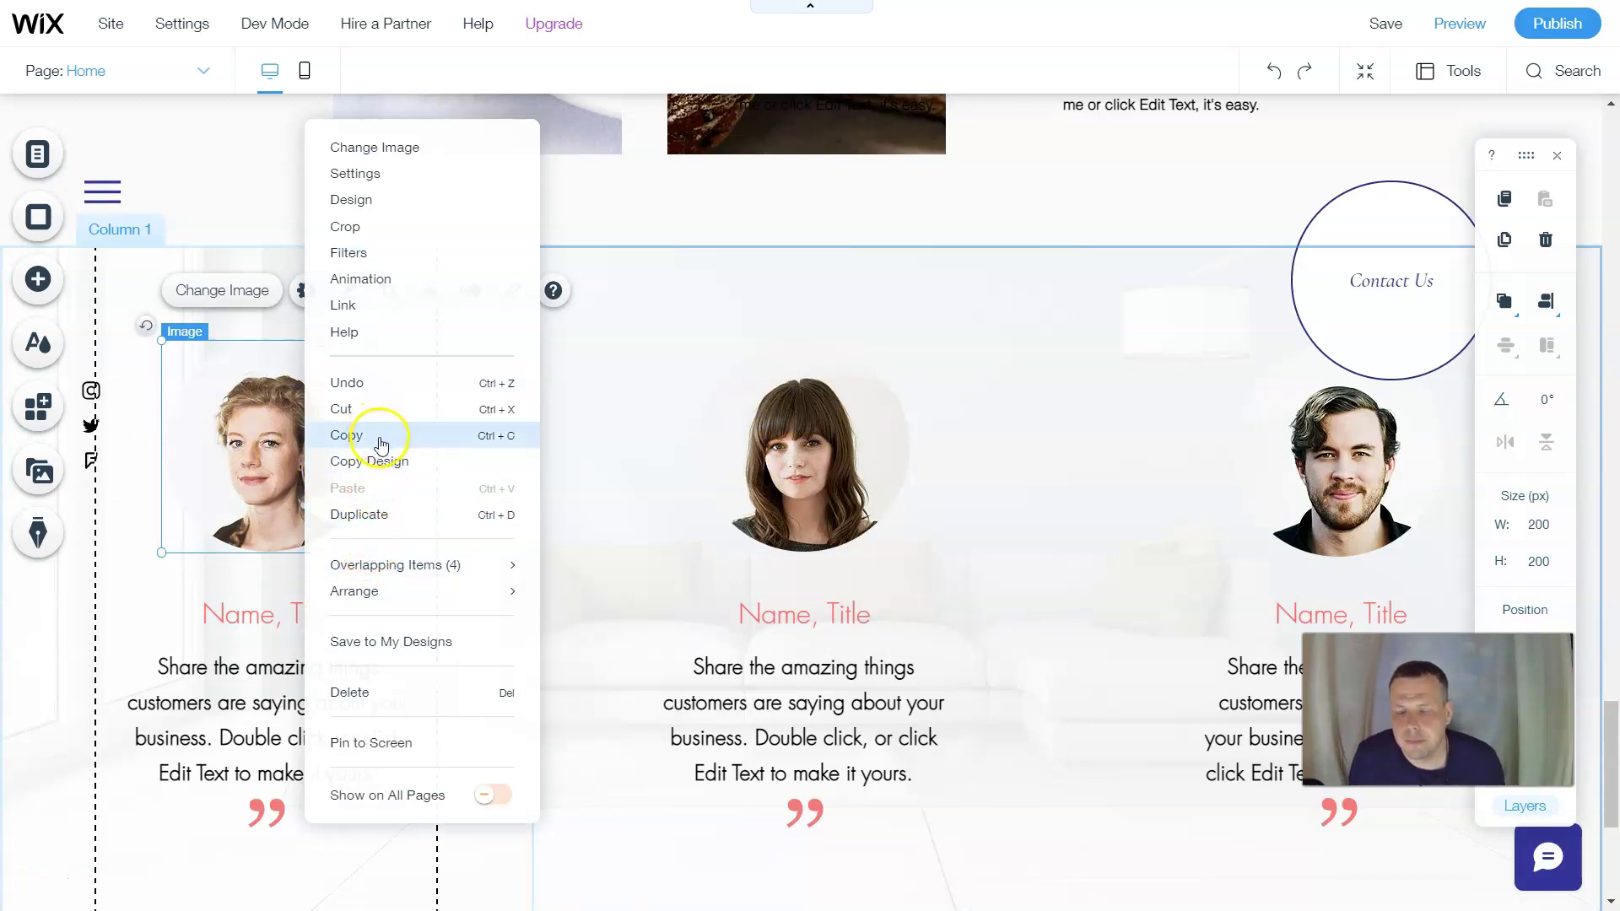
pyautogui.moveTo(399, 596)
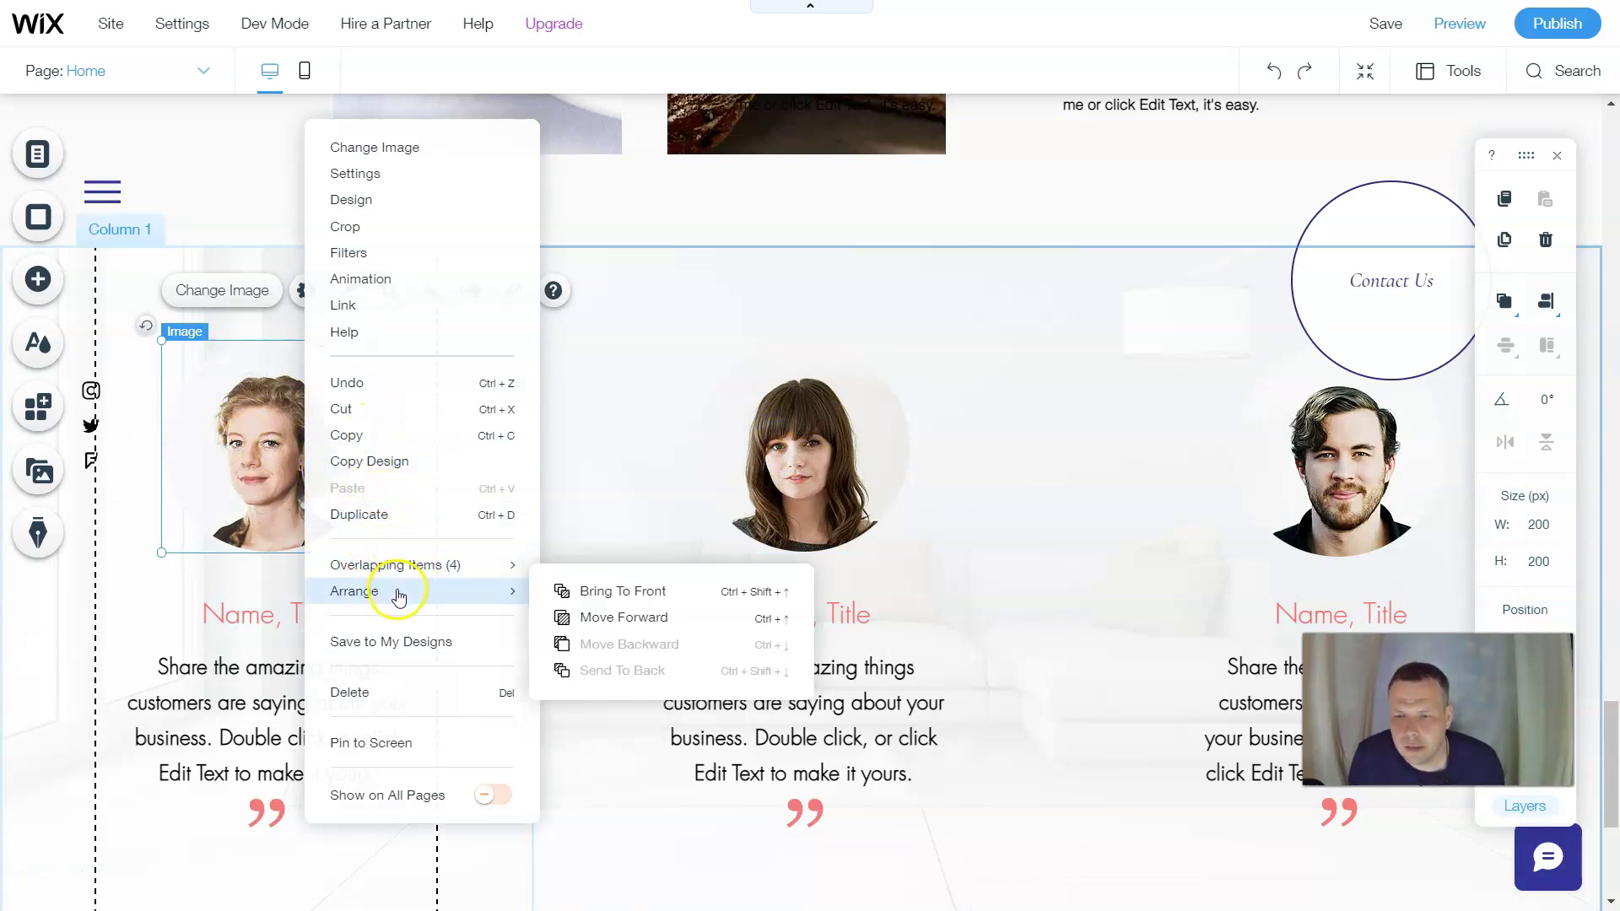
pyautogui.press('Delete')
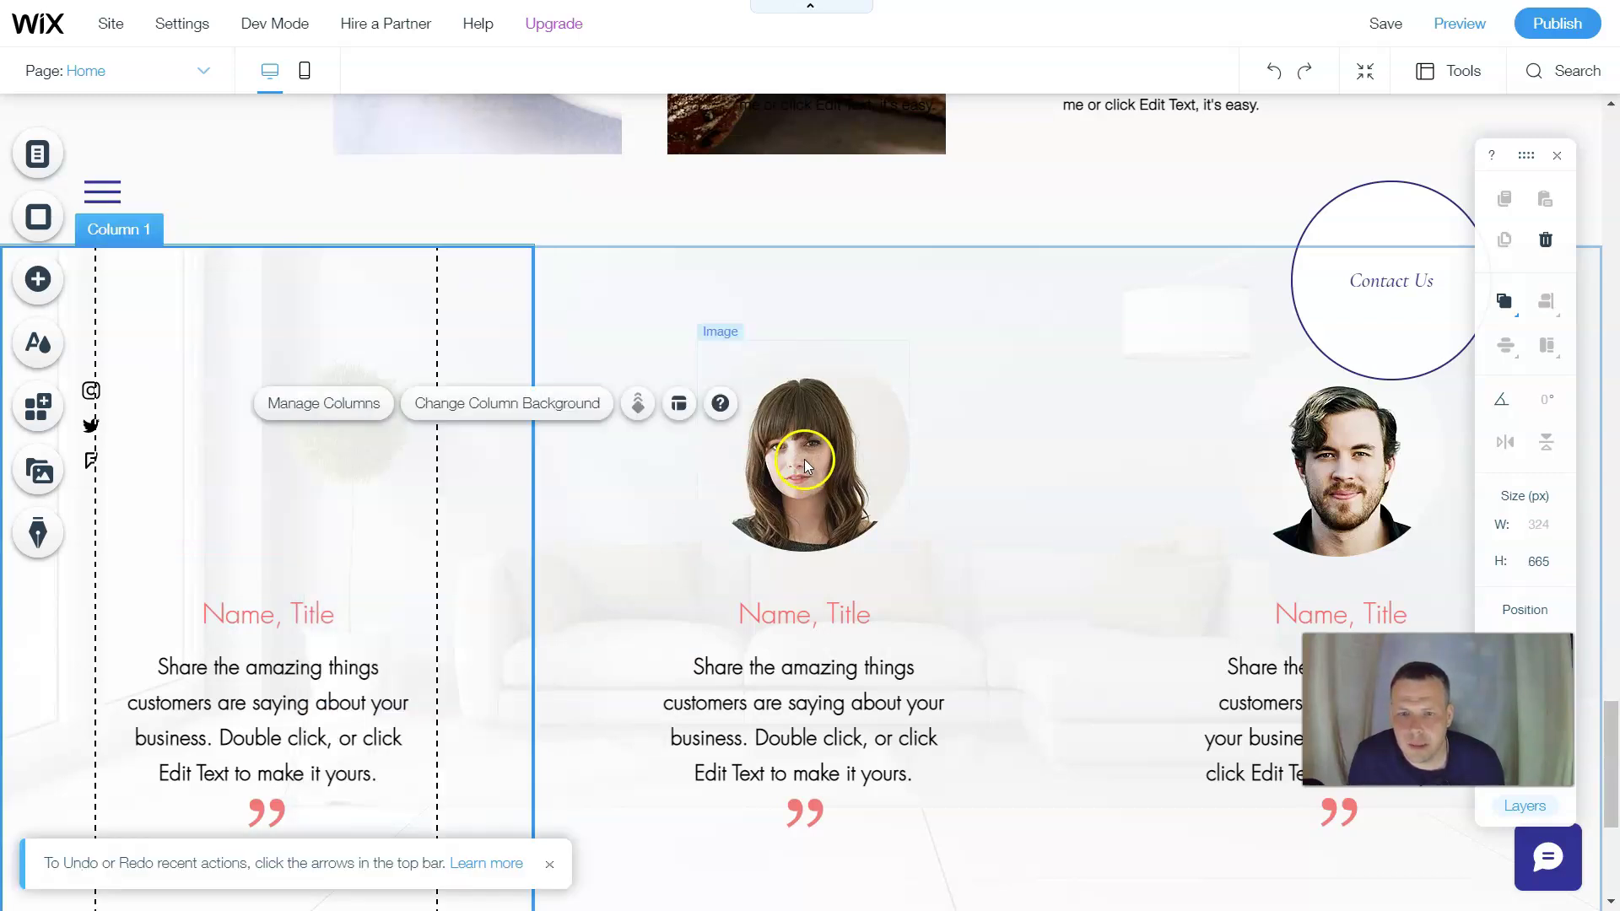
# Delete the portrait images from the second and third columns of the testimonials strip.
pyautogui.click(800, 462)
pyautogui.rightClick(800, 462)
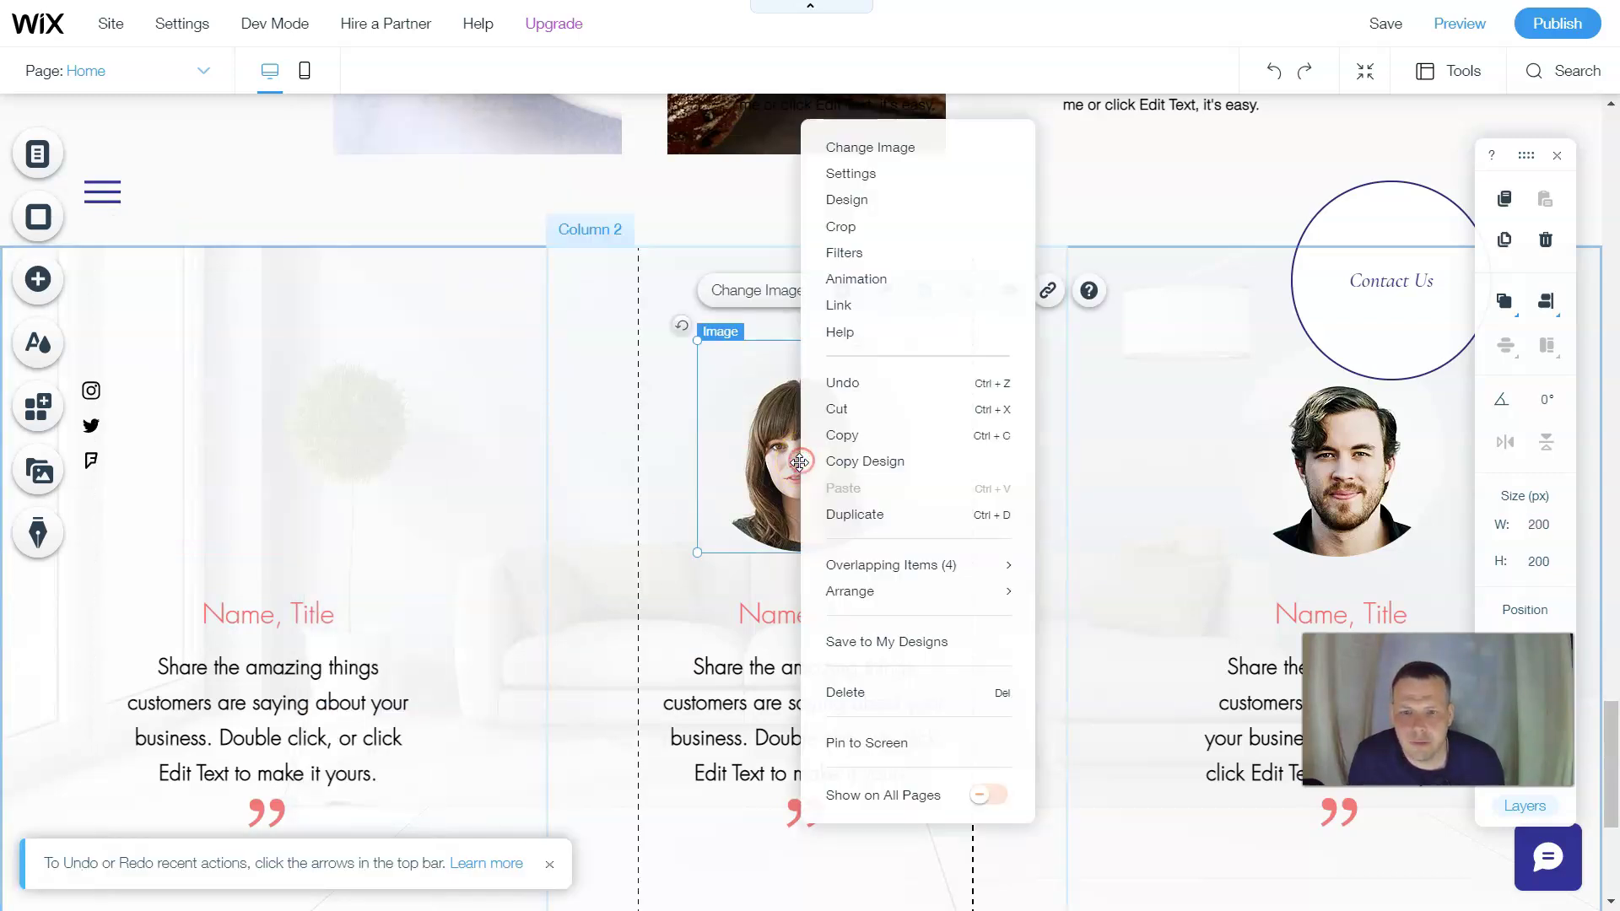
pyautogui.click(843, 692)
pyautogui.click(1356, 482)
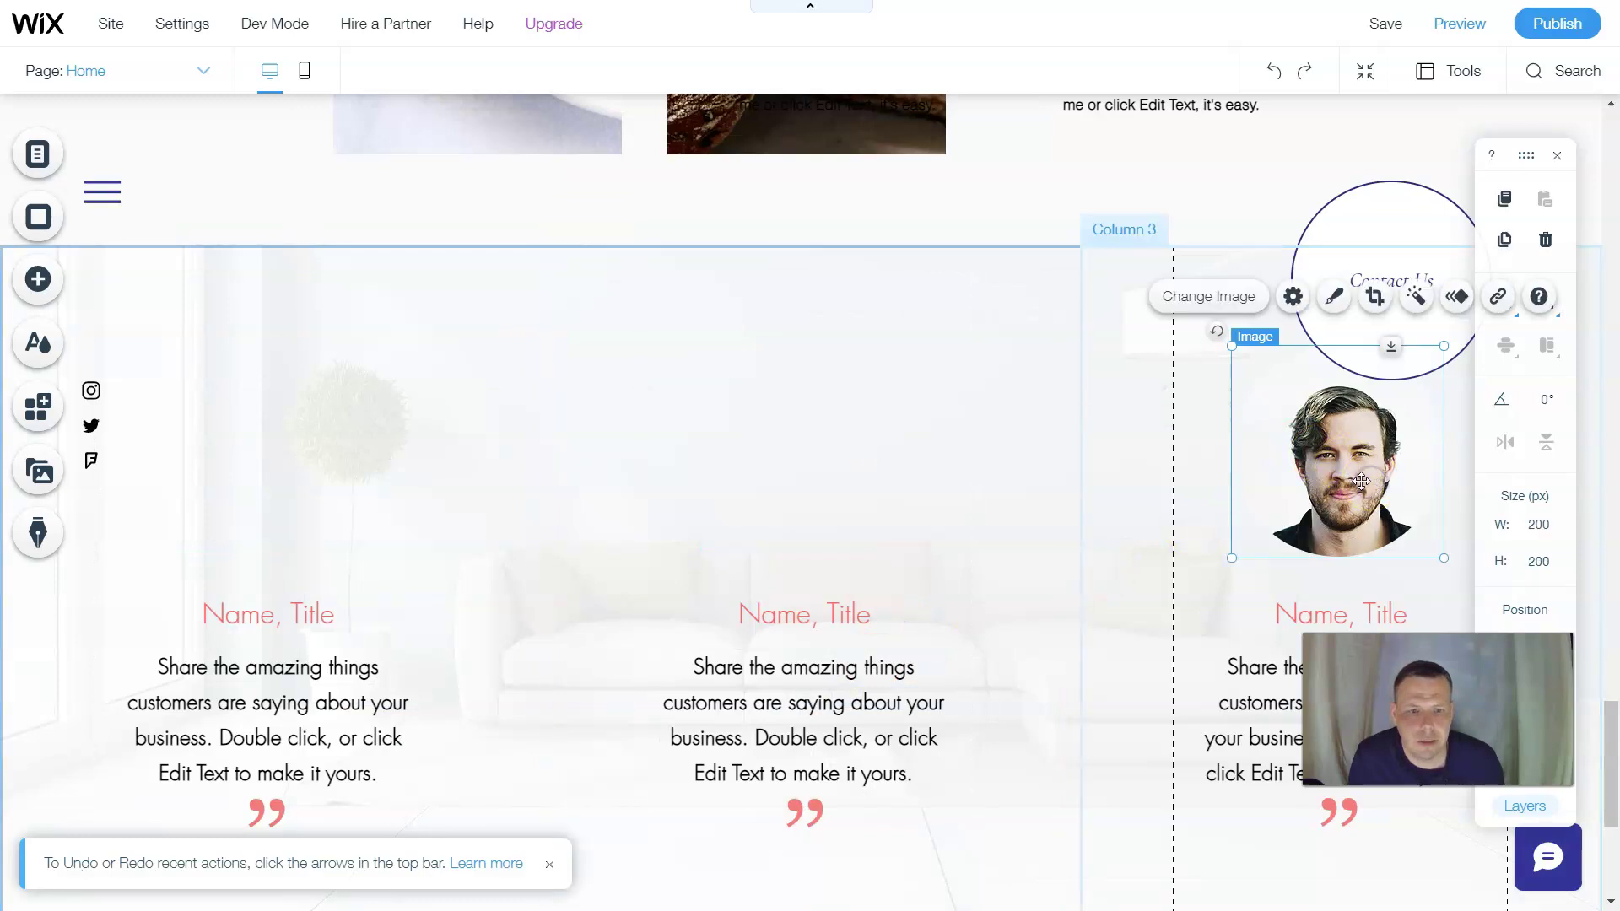
pyautogui.rightClick(1356, 482)
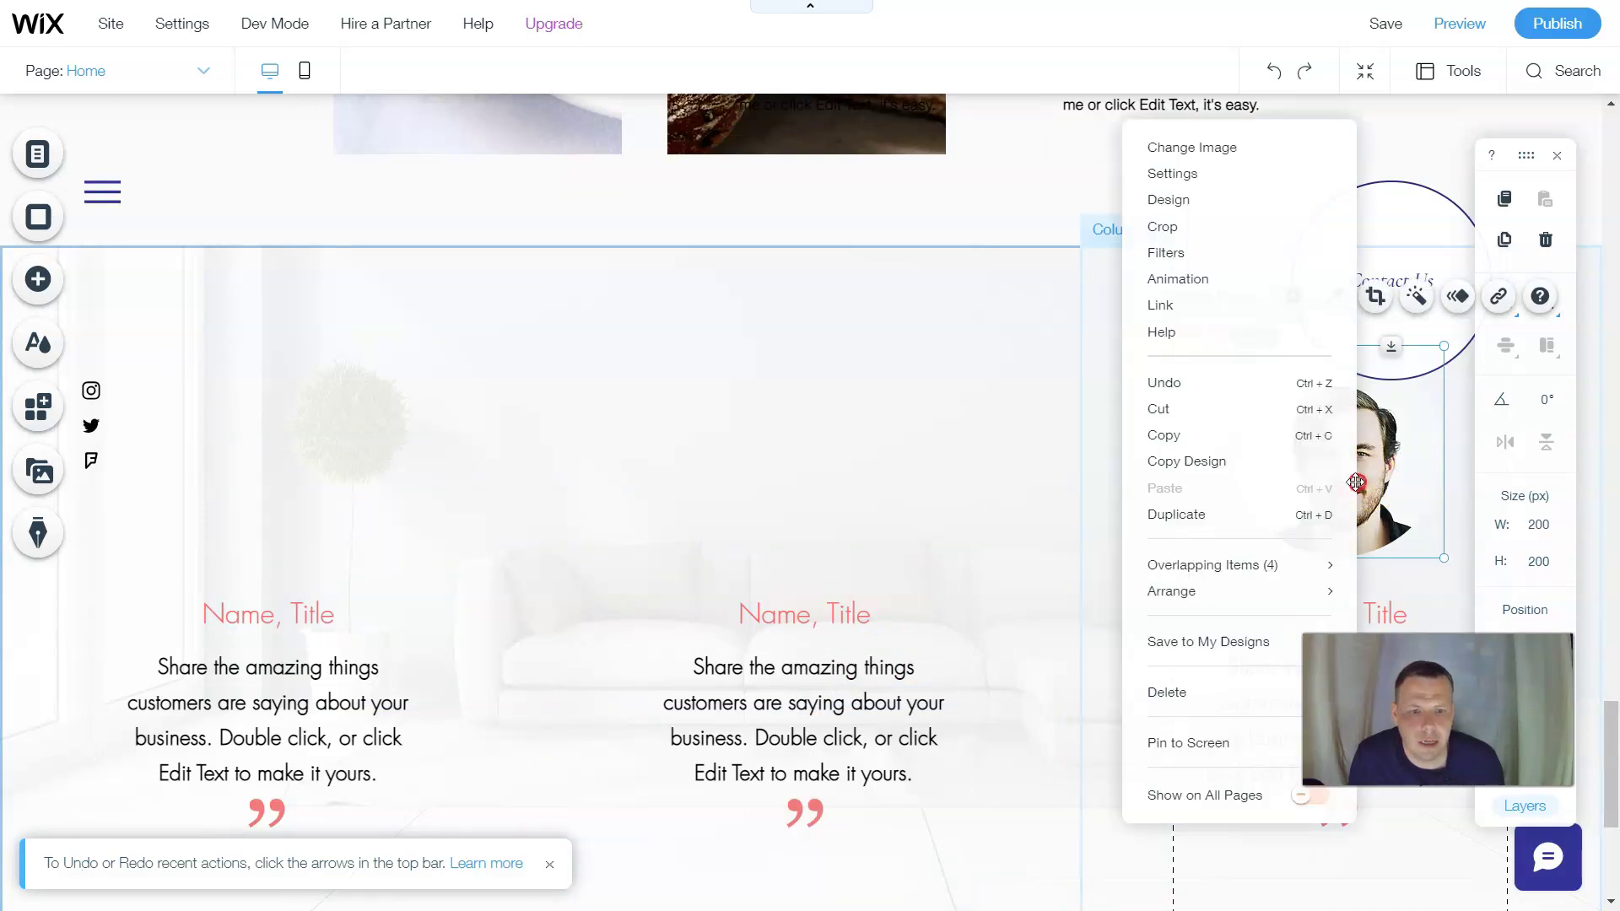
pyautogui.click(1159, 692)
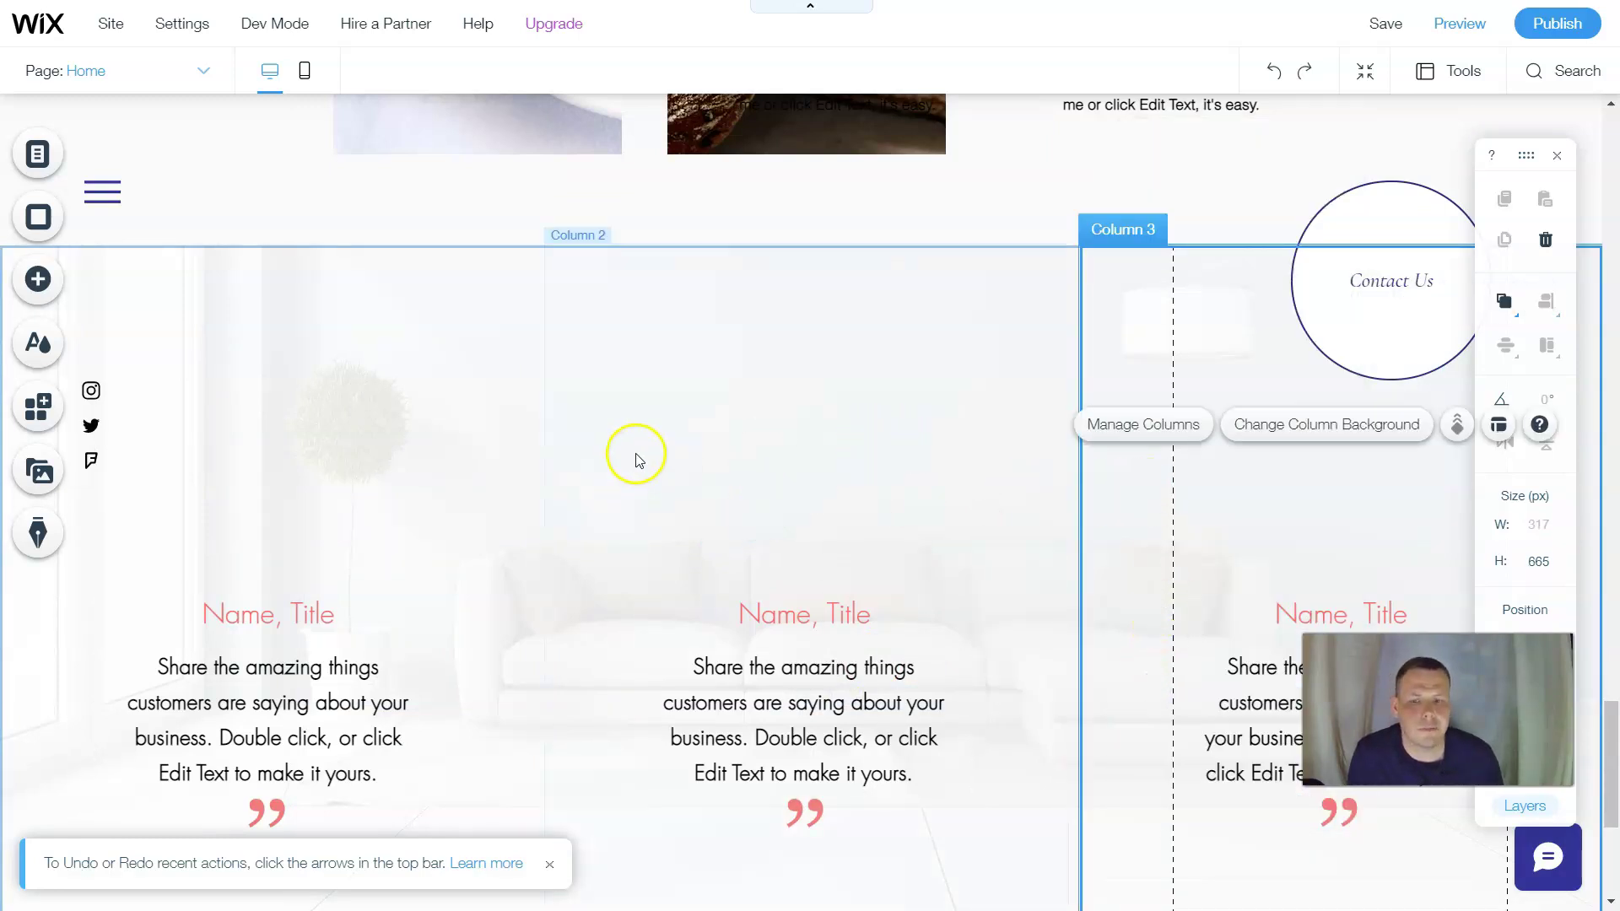
pyautogui.scroll(15, 757, 347)
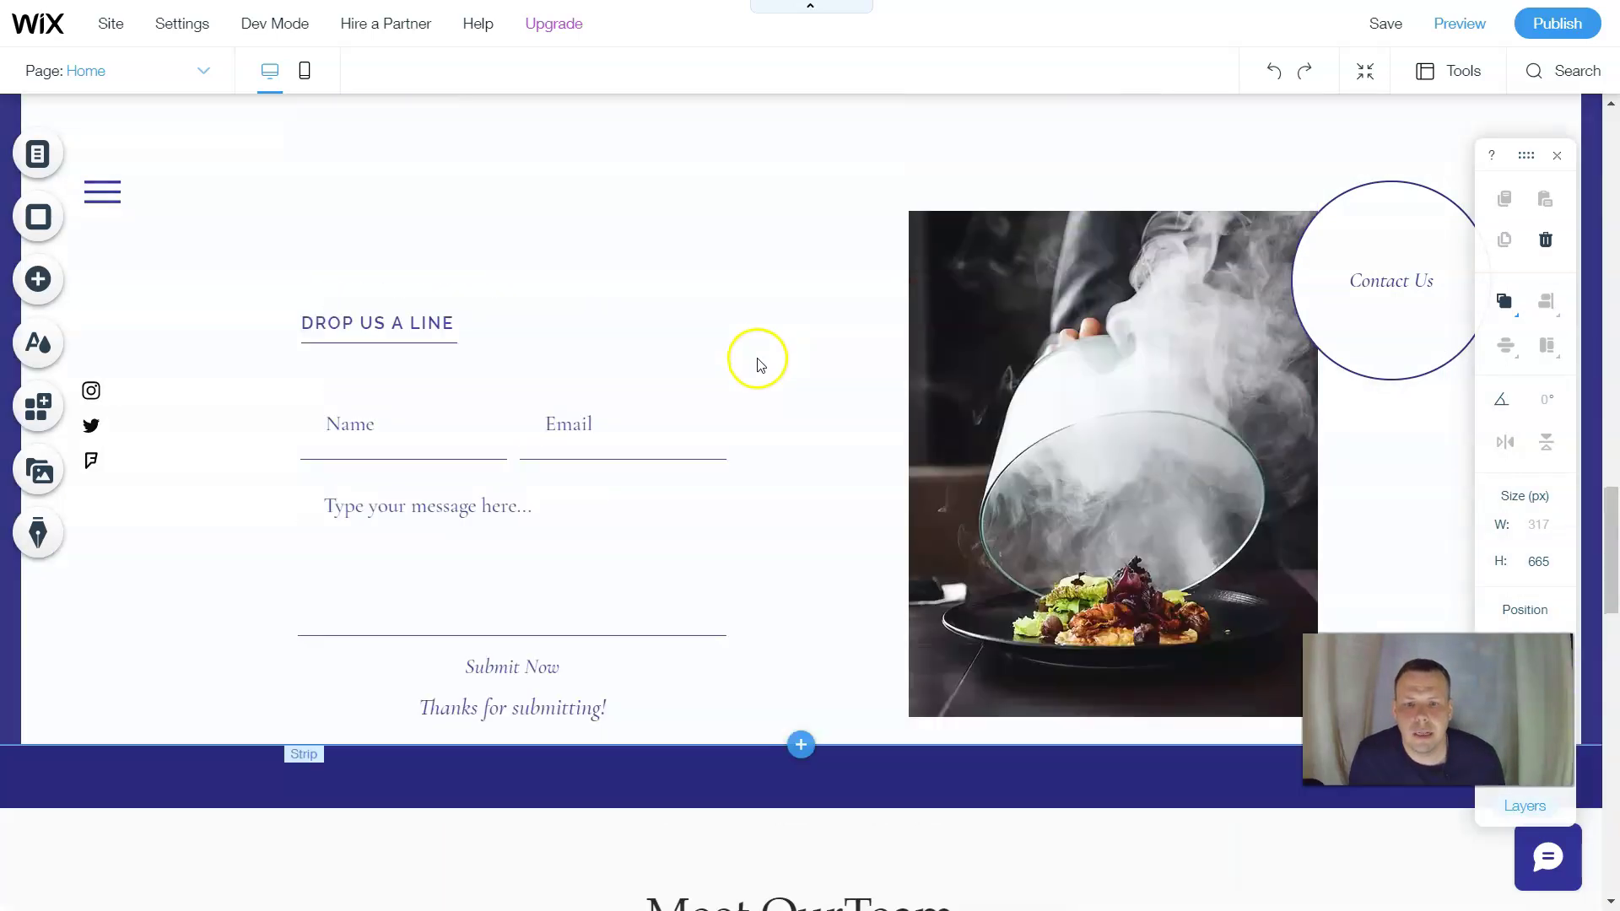
pyautogui.scroll(10, 757, 365)
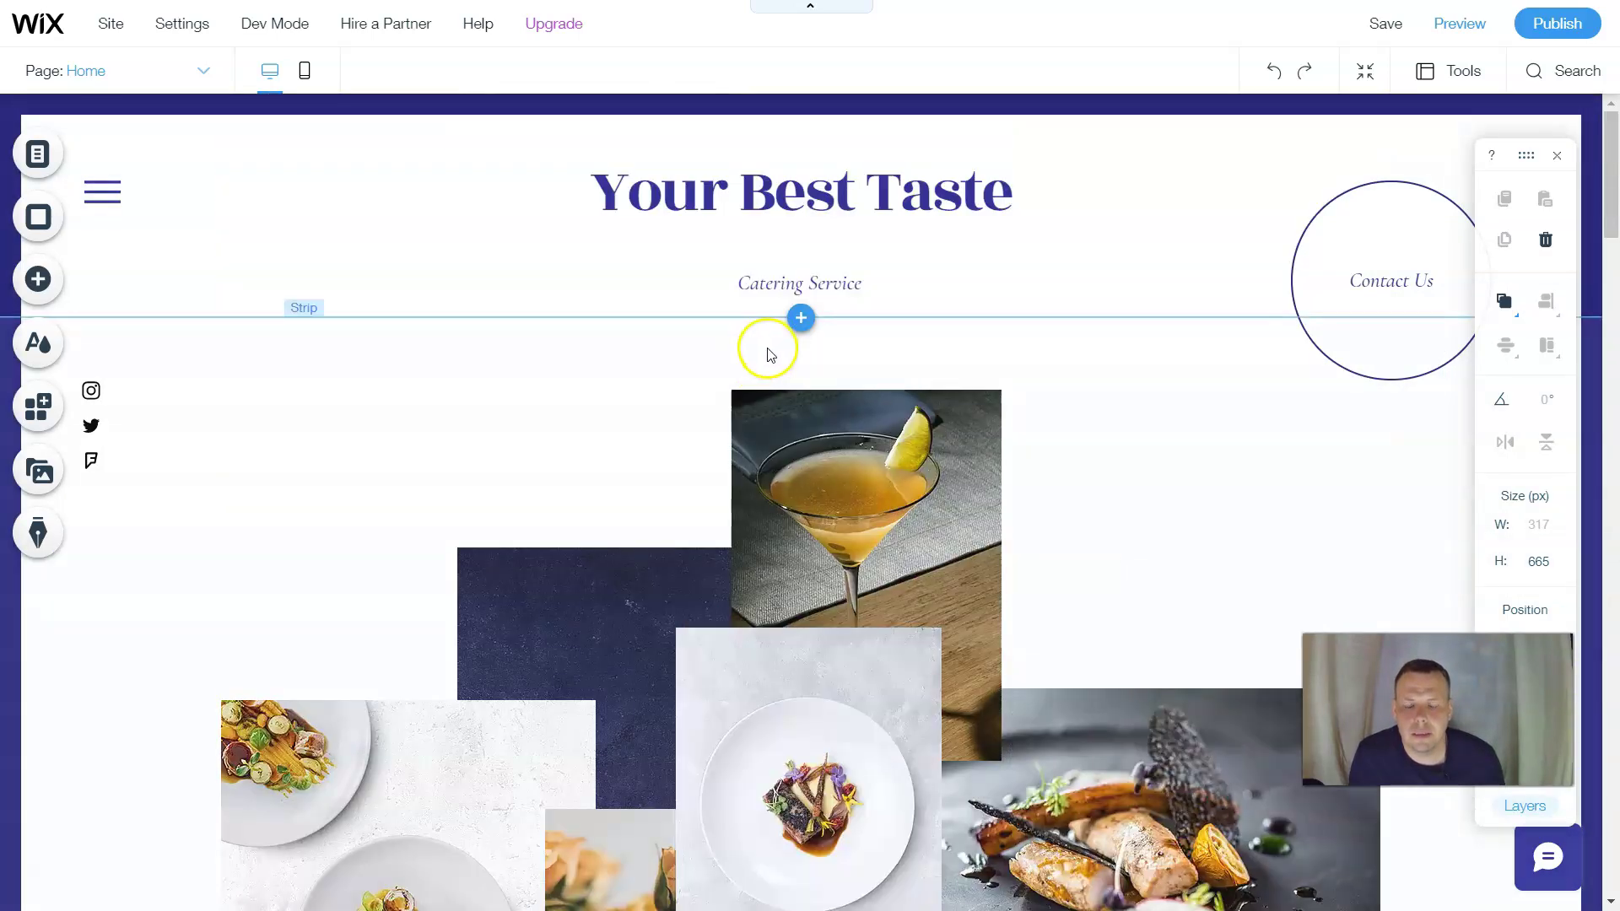
pyautogui.scroll(-6, 768, 359)
pyautogui.scroll(-10, 768, 359)
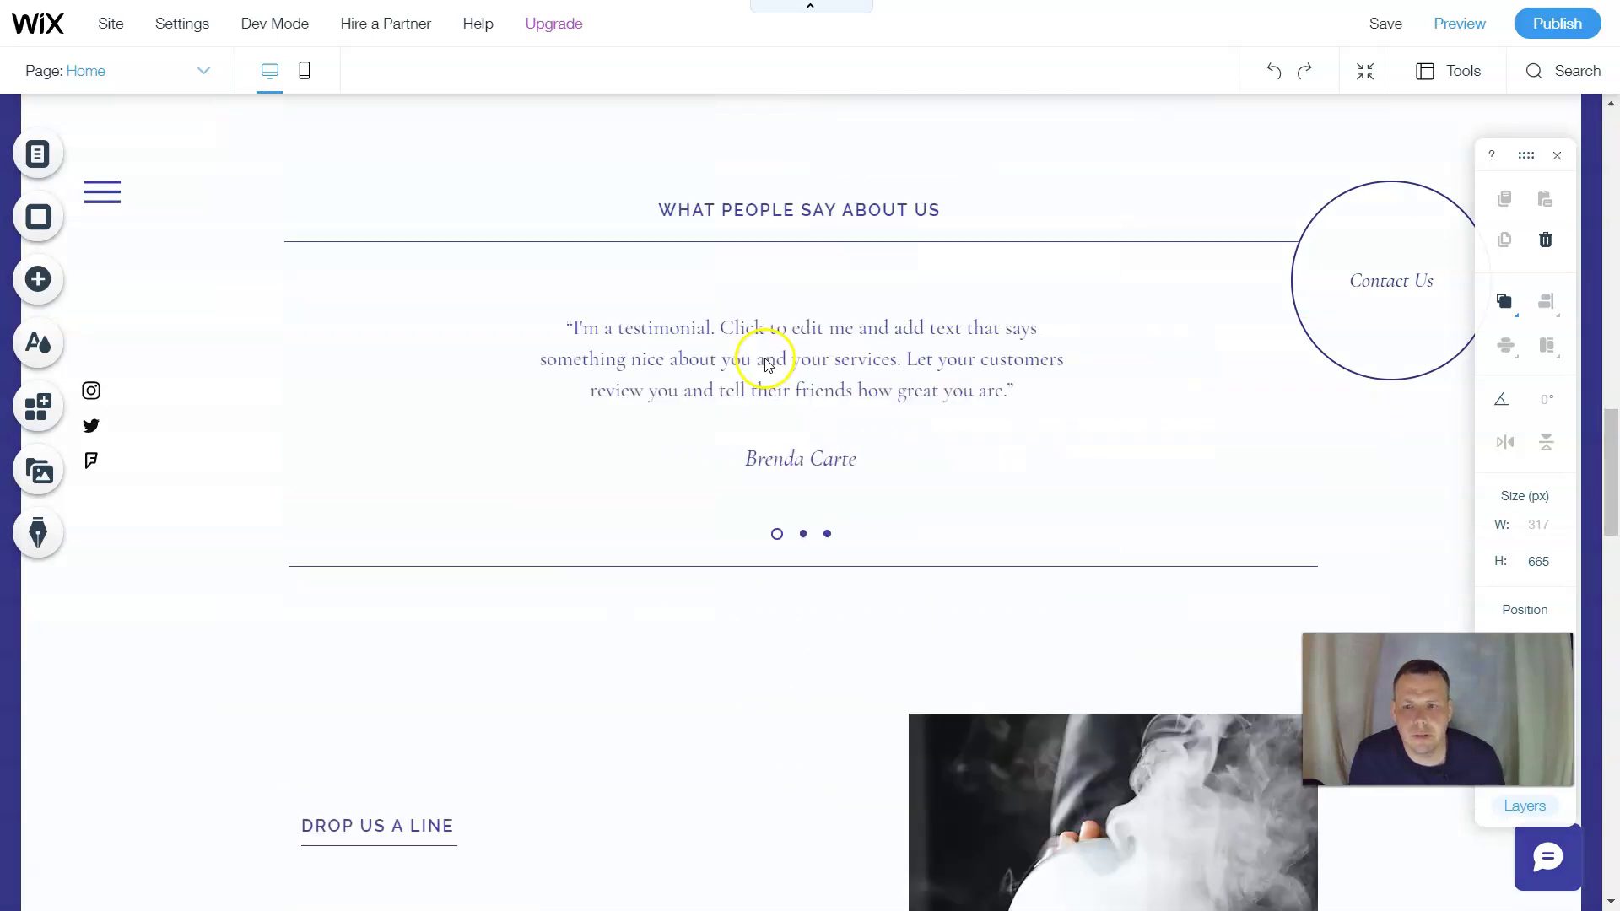
pyautogui.scroll(-10, 768, 367)
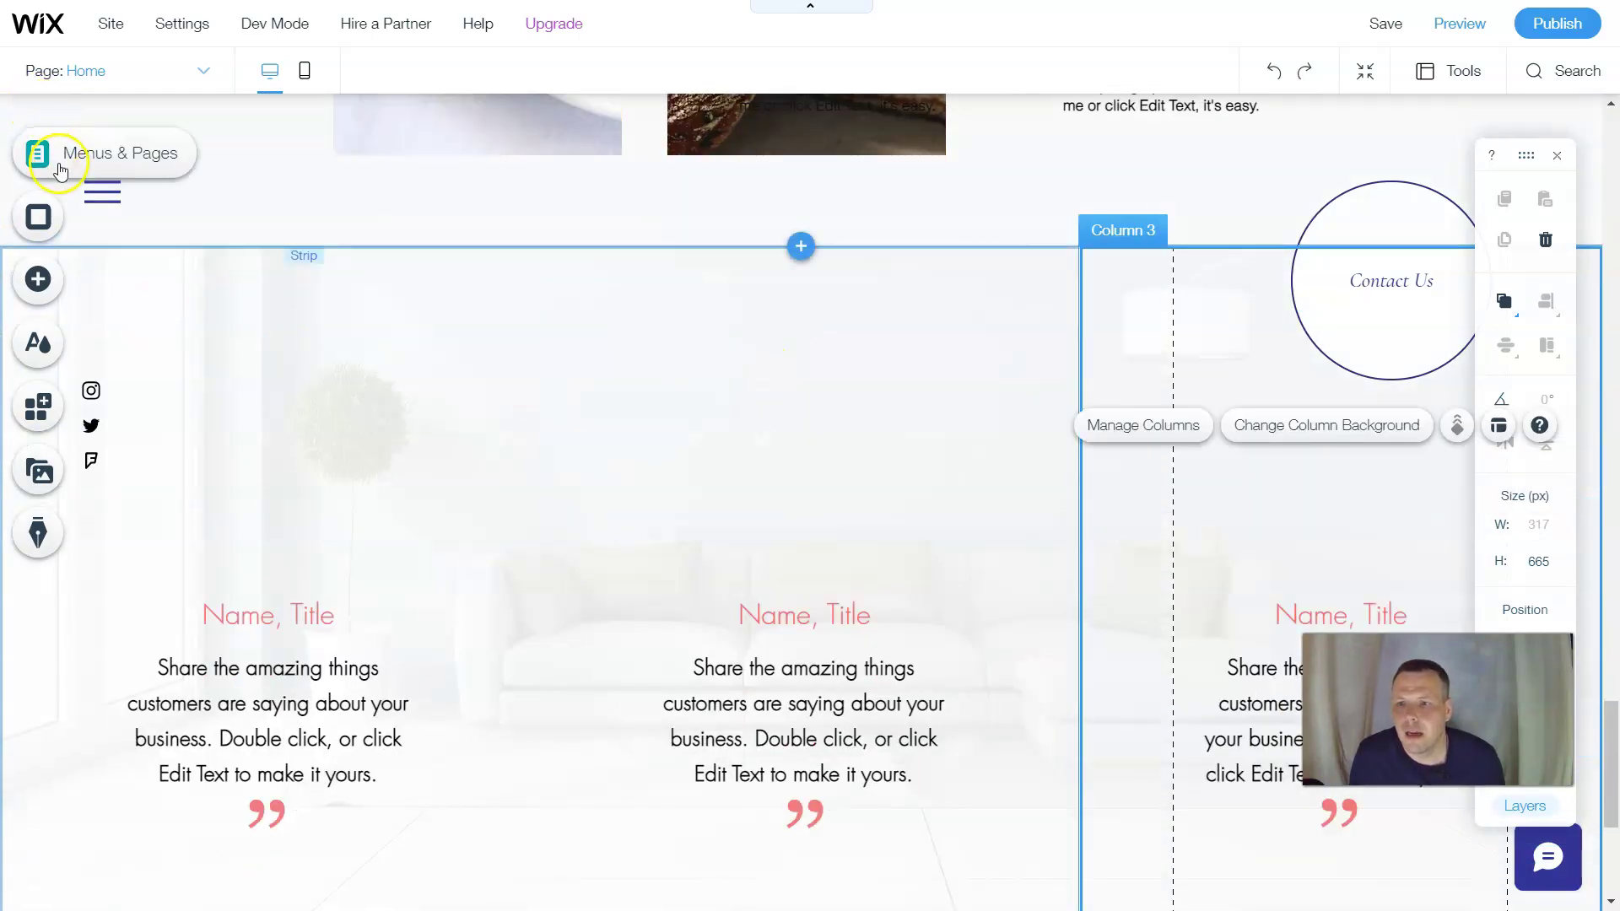
# Open the Free Wix Images collection for adding an image and search it for "cake".
pyautogui.click(38, 277)
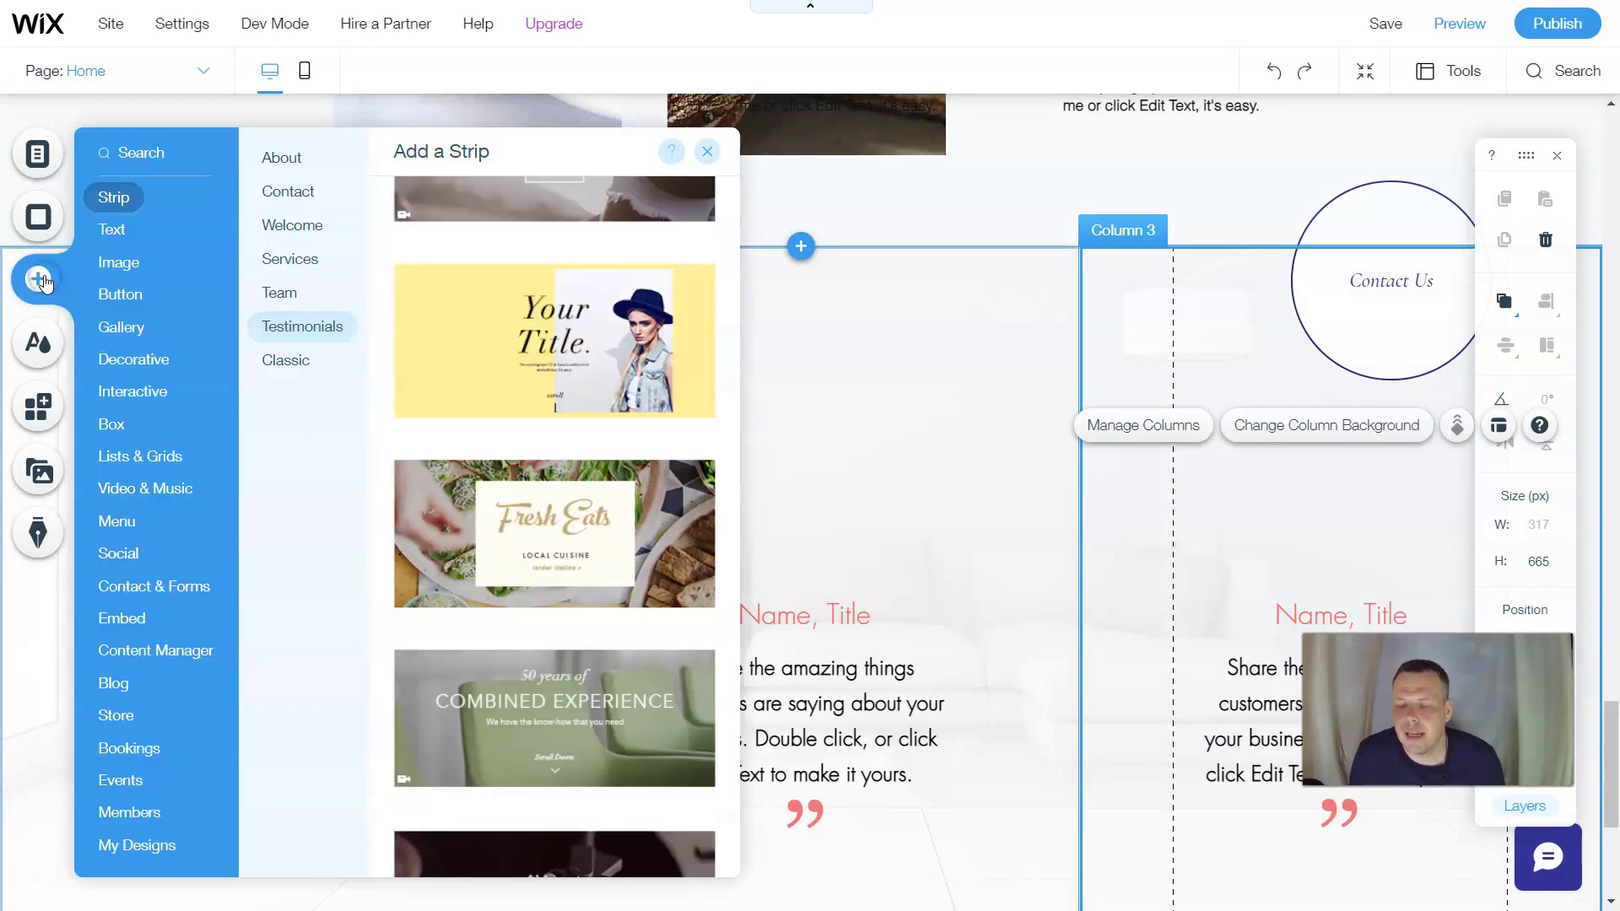
pyautogui.click(118, 262)
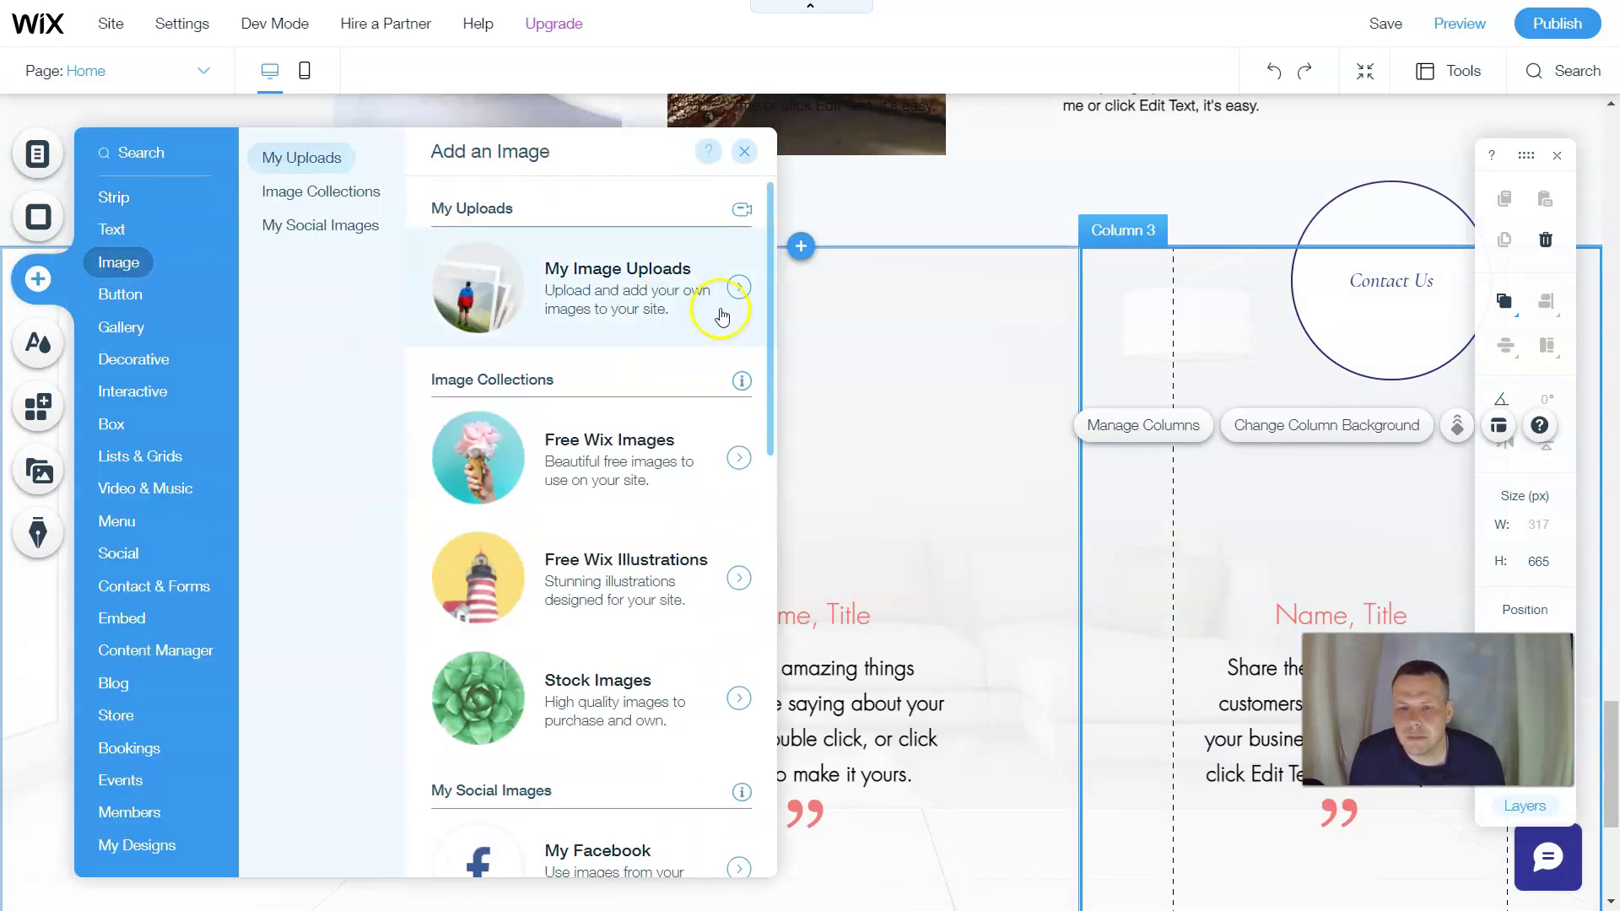
pyautogui.scroll(-3, 621, 371)
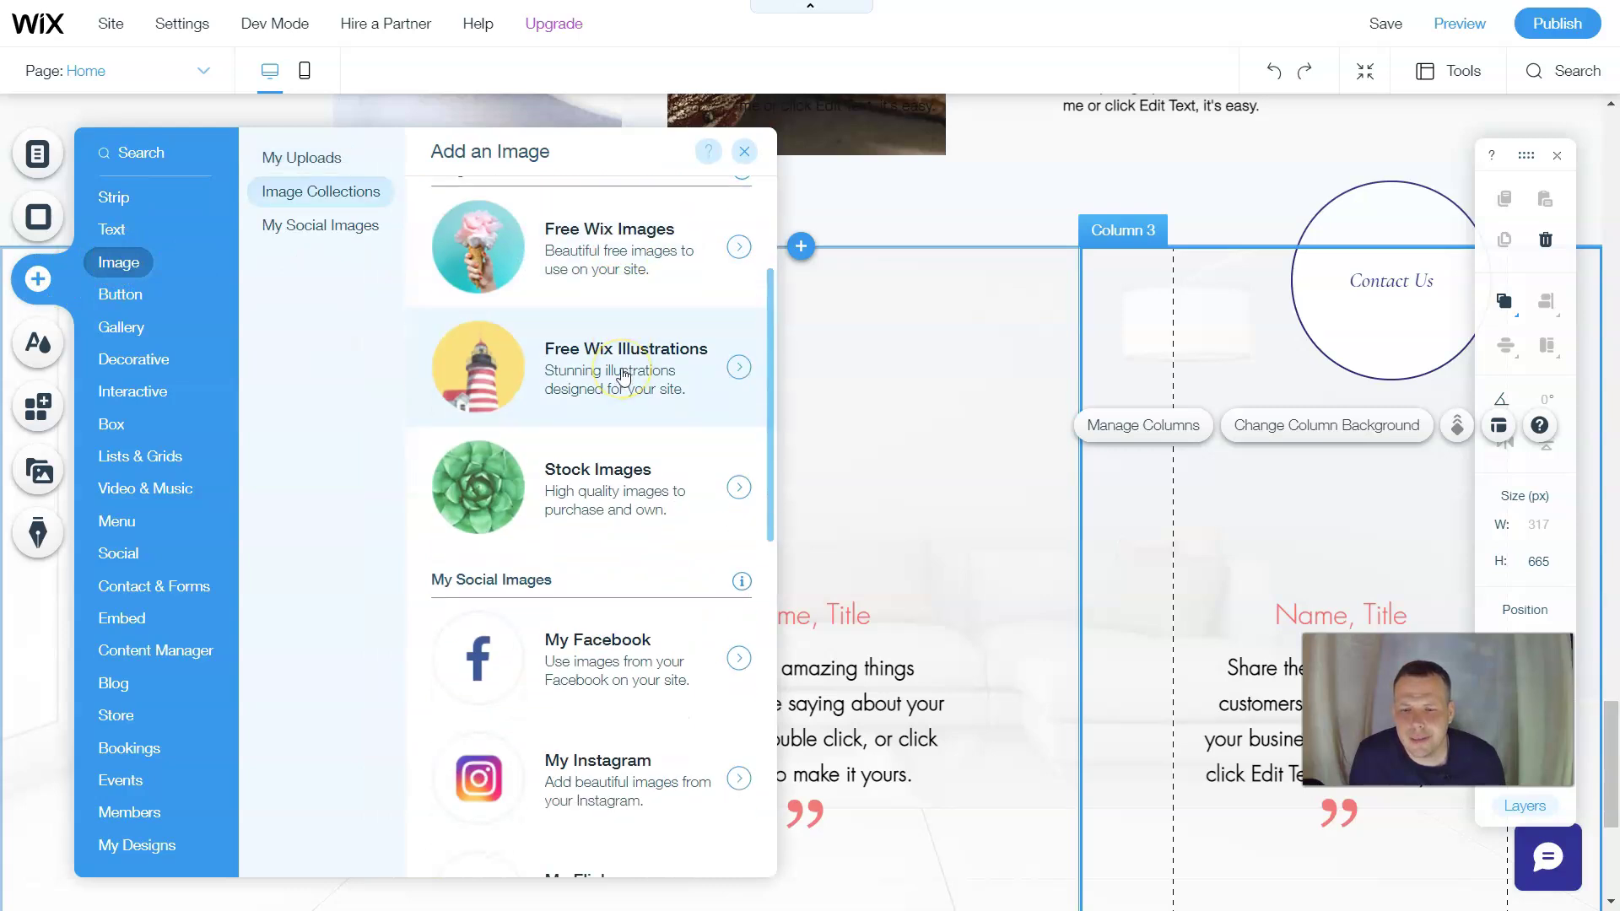
pyautogui.scroll(-3, 623, 375)
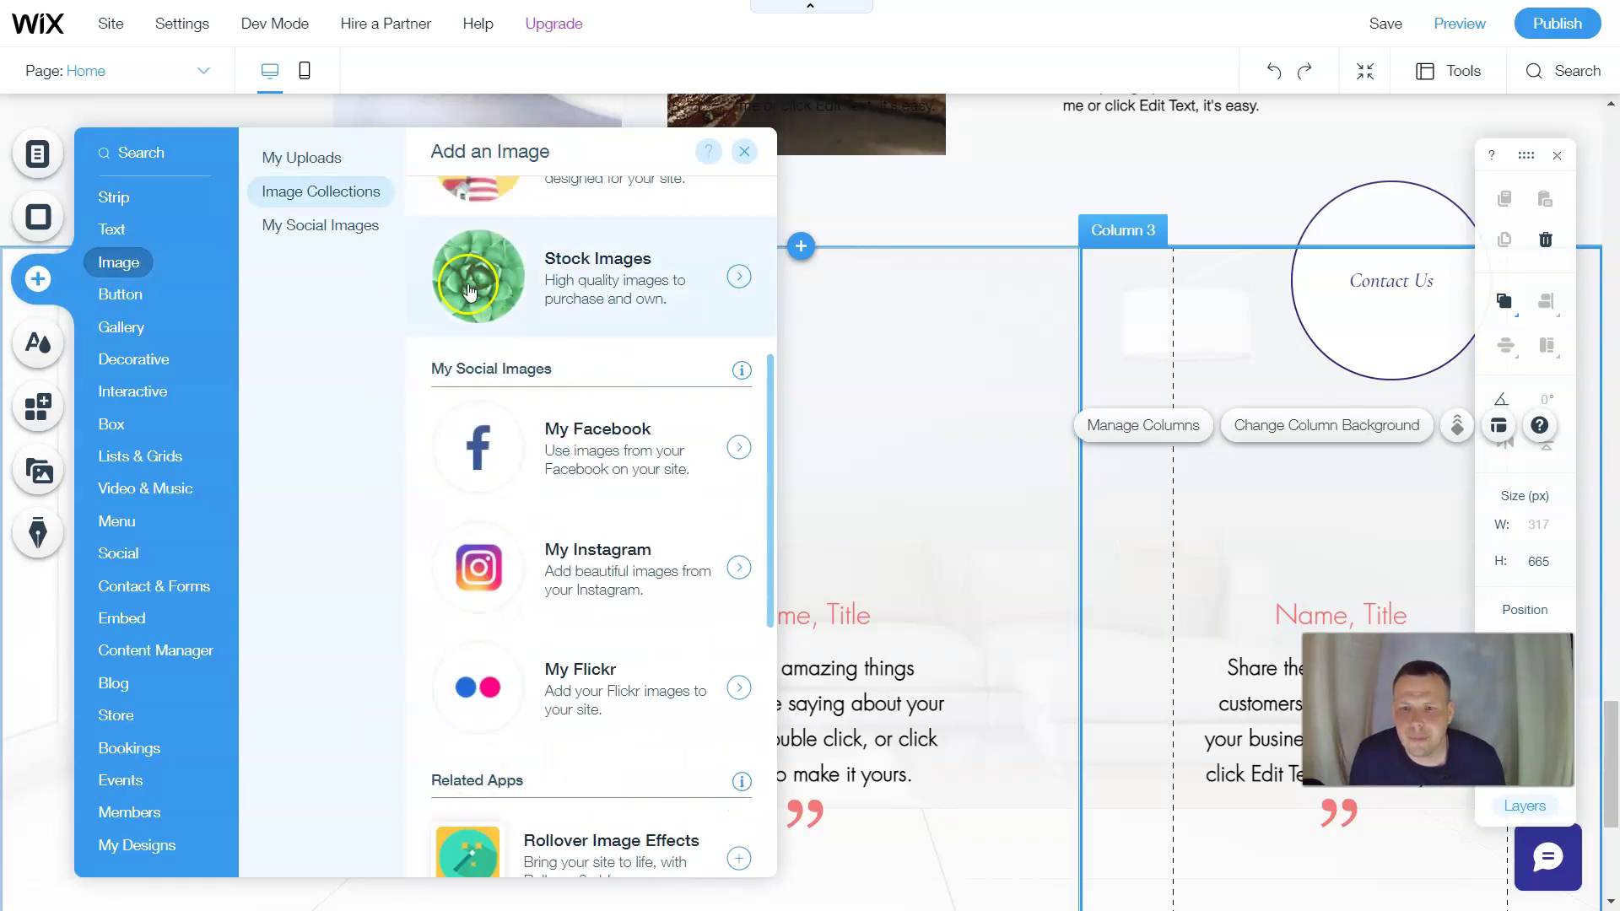
pyautogui.scroll(3, 621, 376)
pyautogui.scroll(-3, 513, 381)
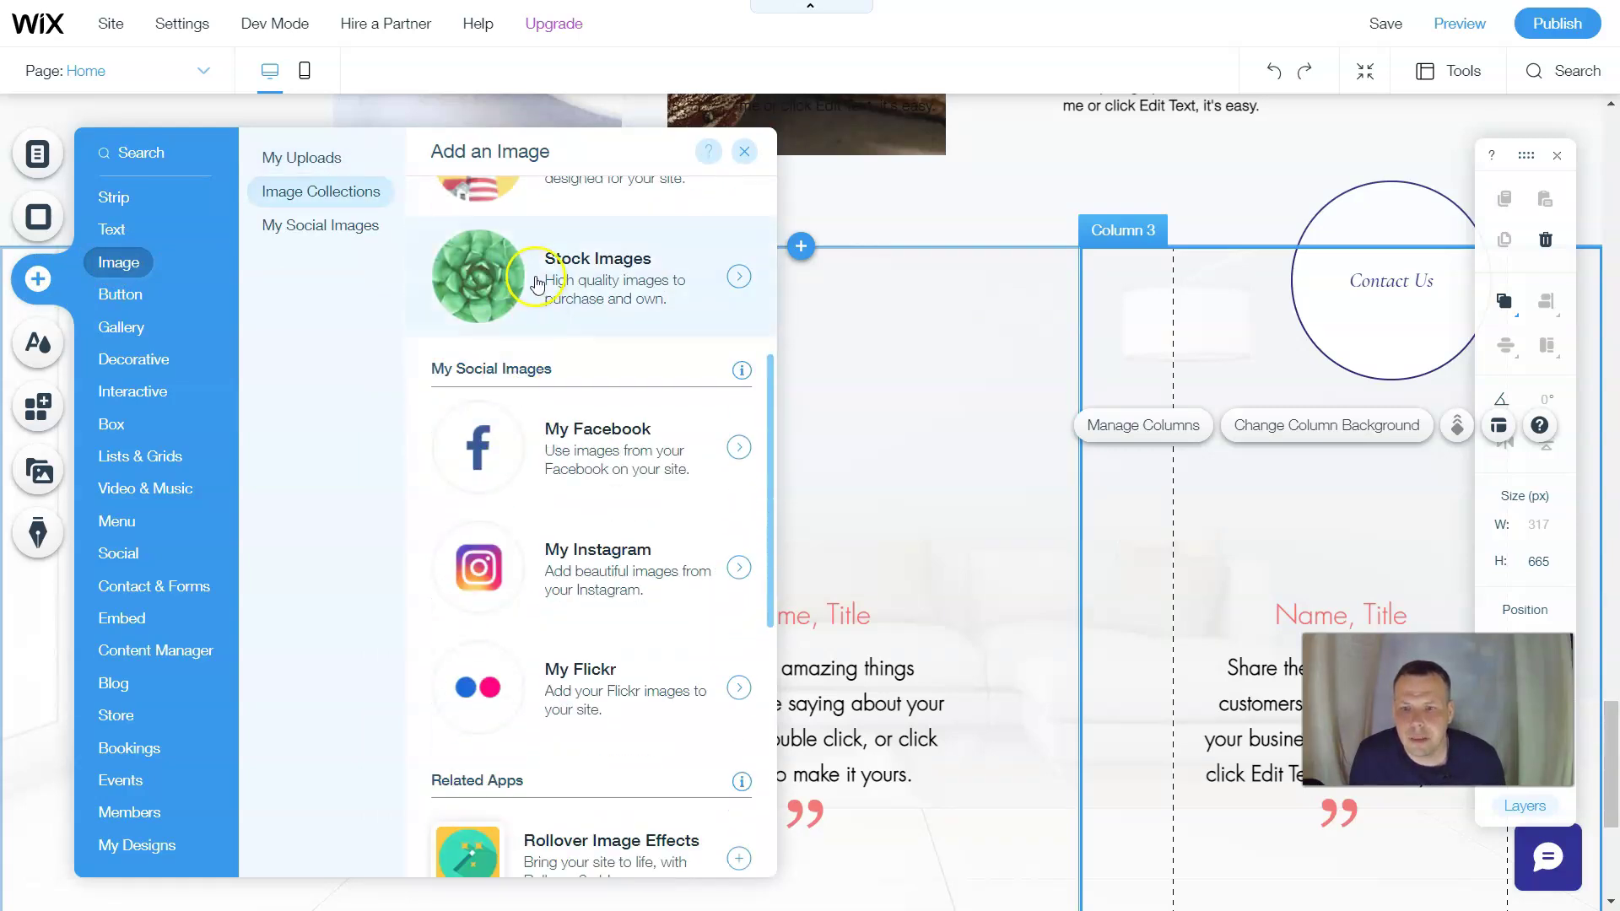
pyautogui.scroll(3, 513, 281)
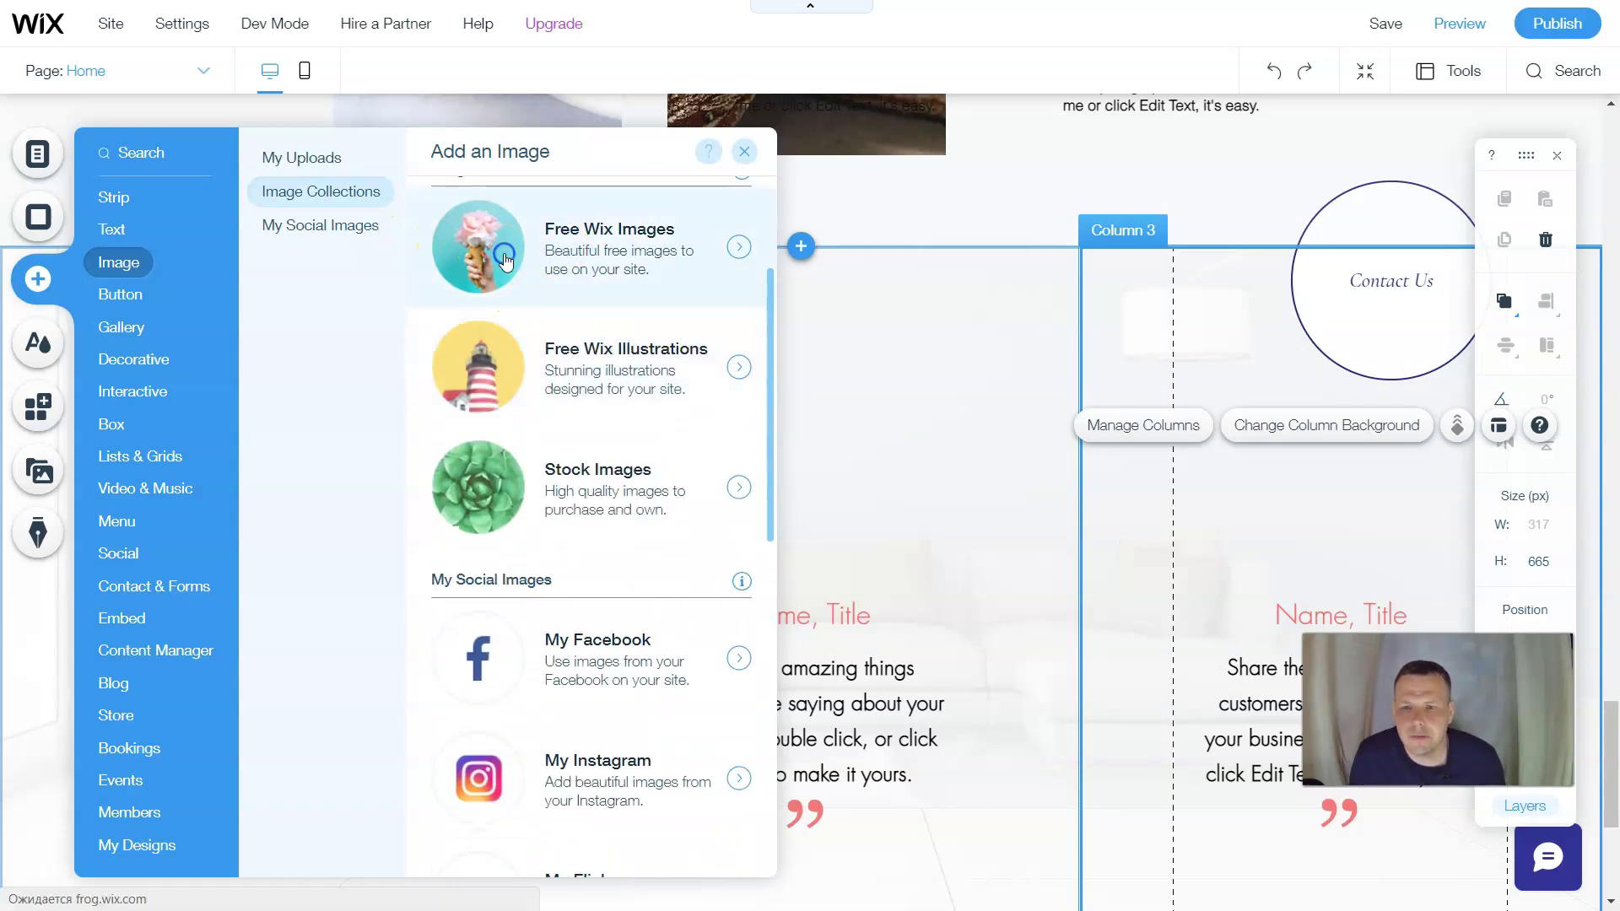
pyautogui.click(547, 268)
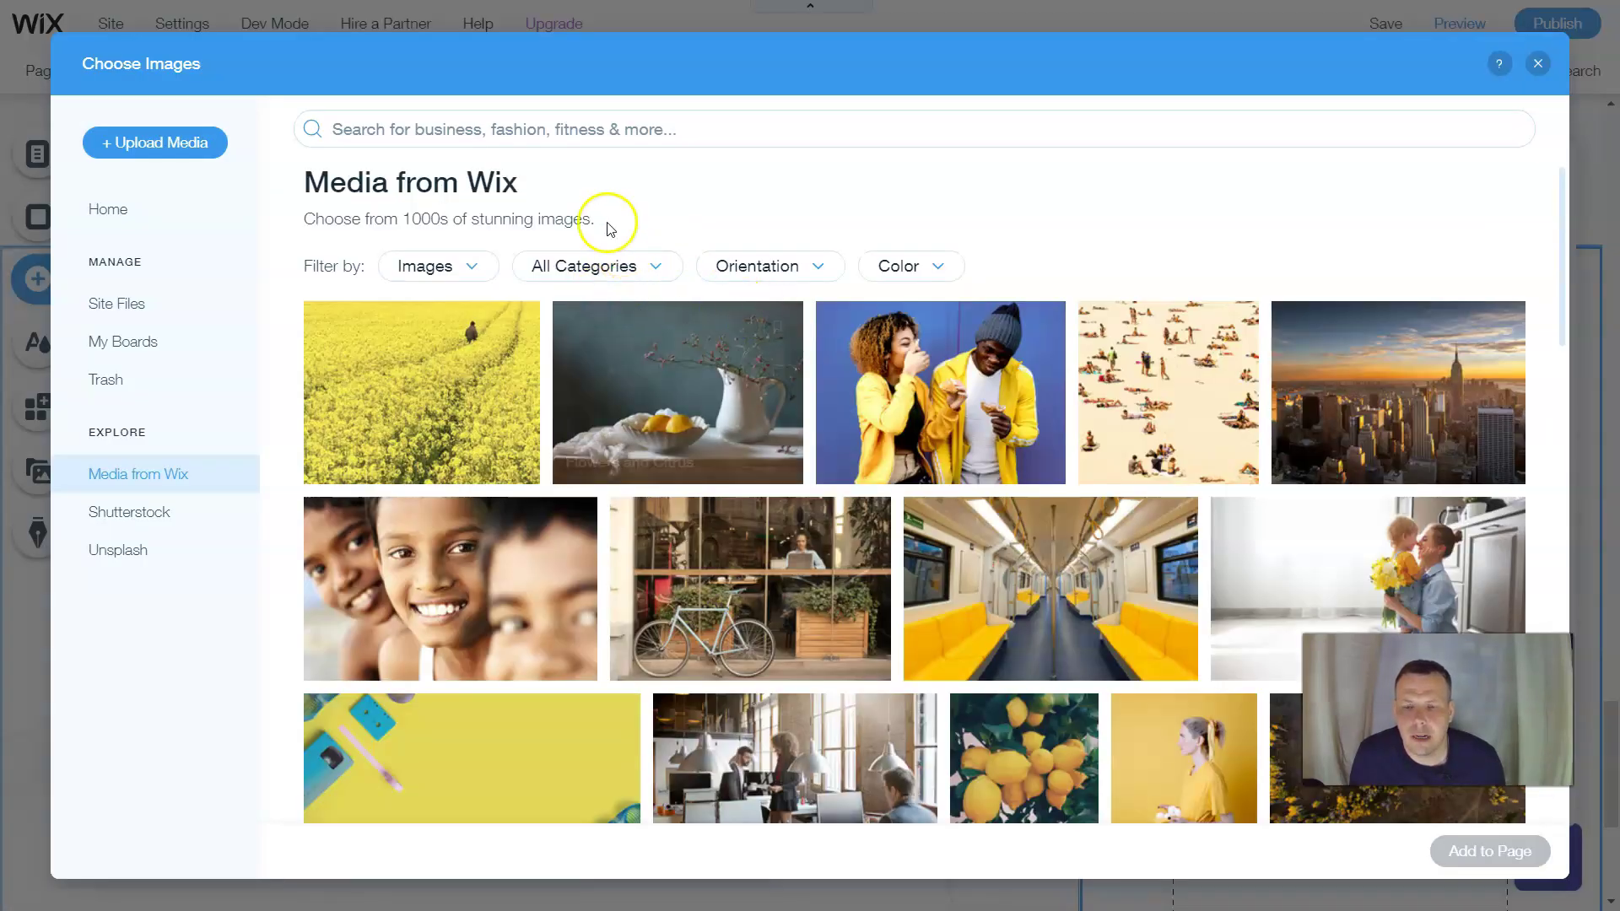
pyautogui.click(608, 126)
pyautogui.write('cake')
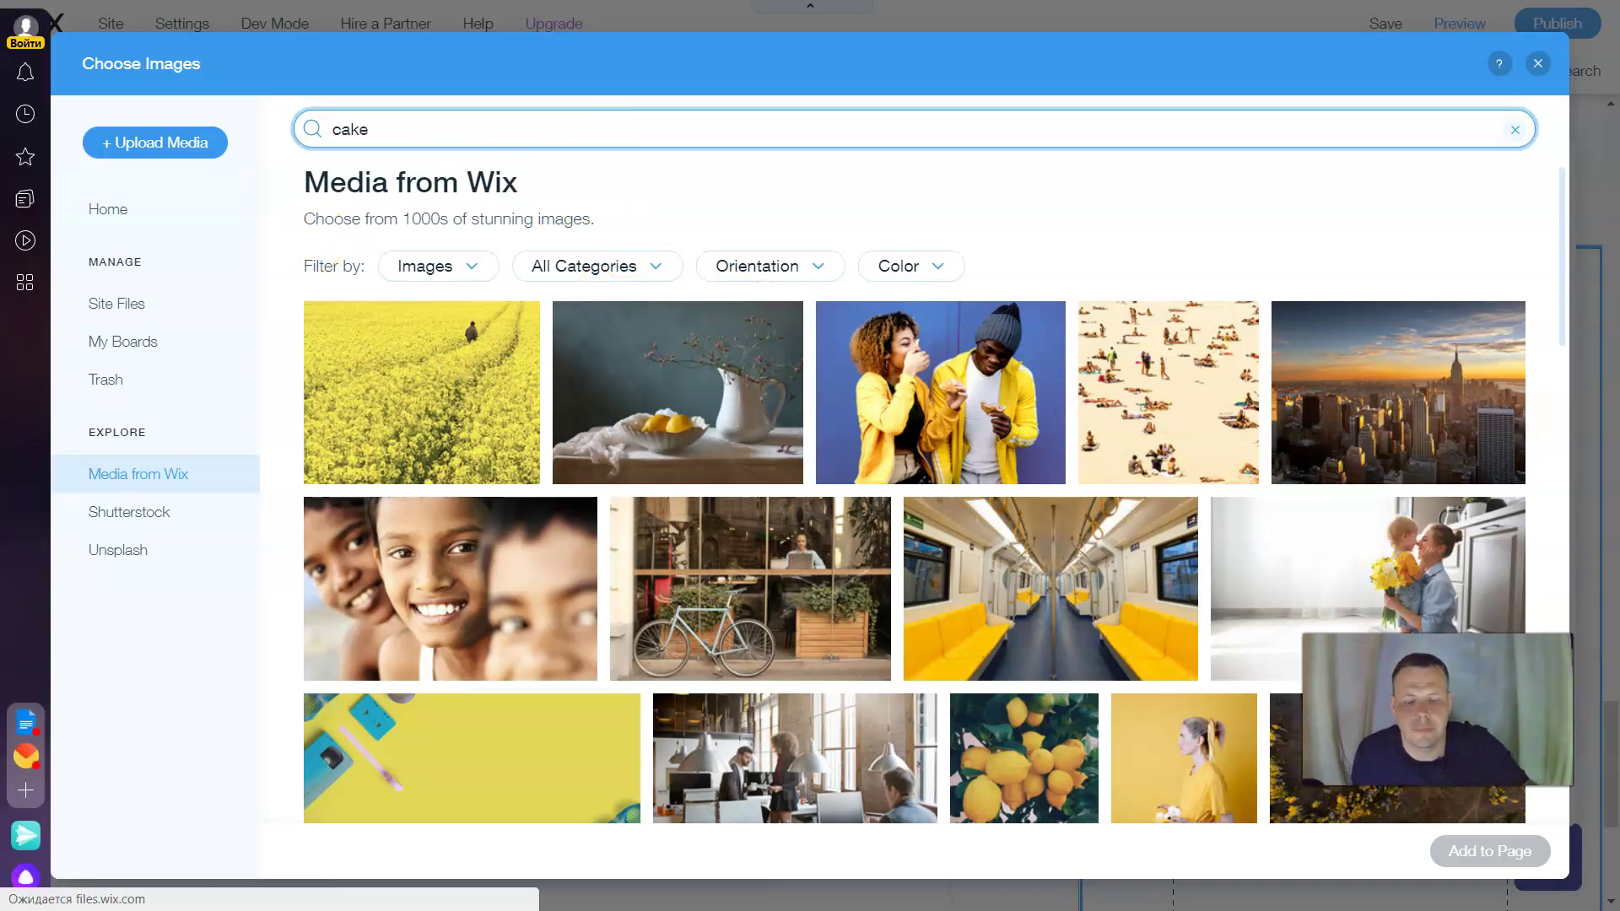
pyautogui.press('Return')
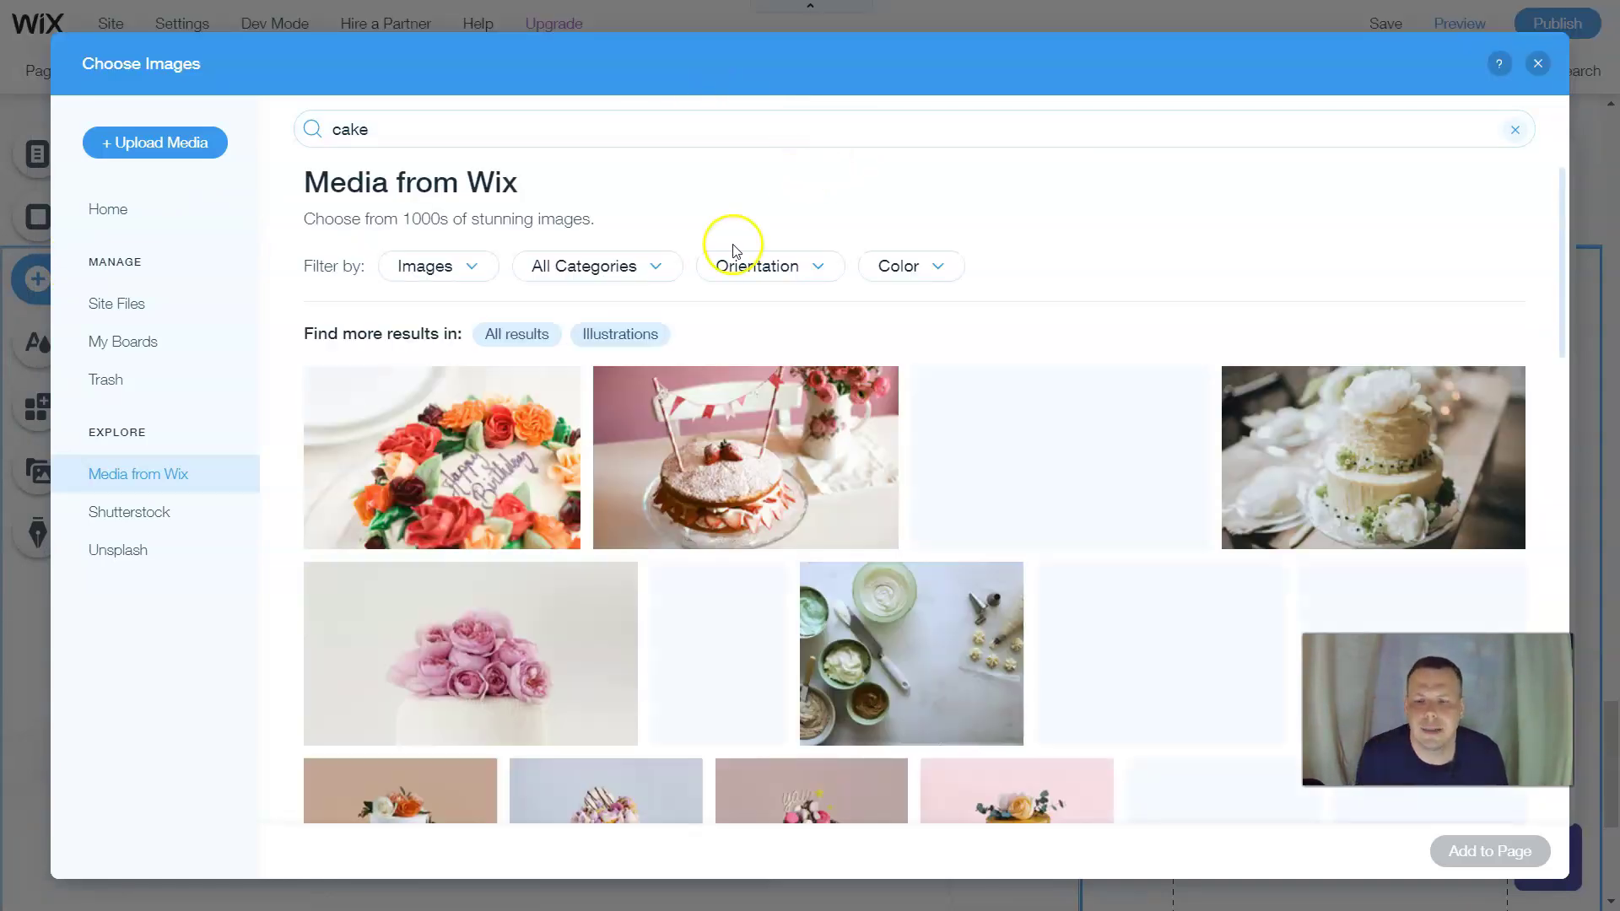
# Browse the cake photos and add the Fruit Cake image to the page.
pyautogui.scroll(-3, 927, 396)
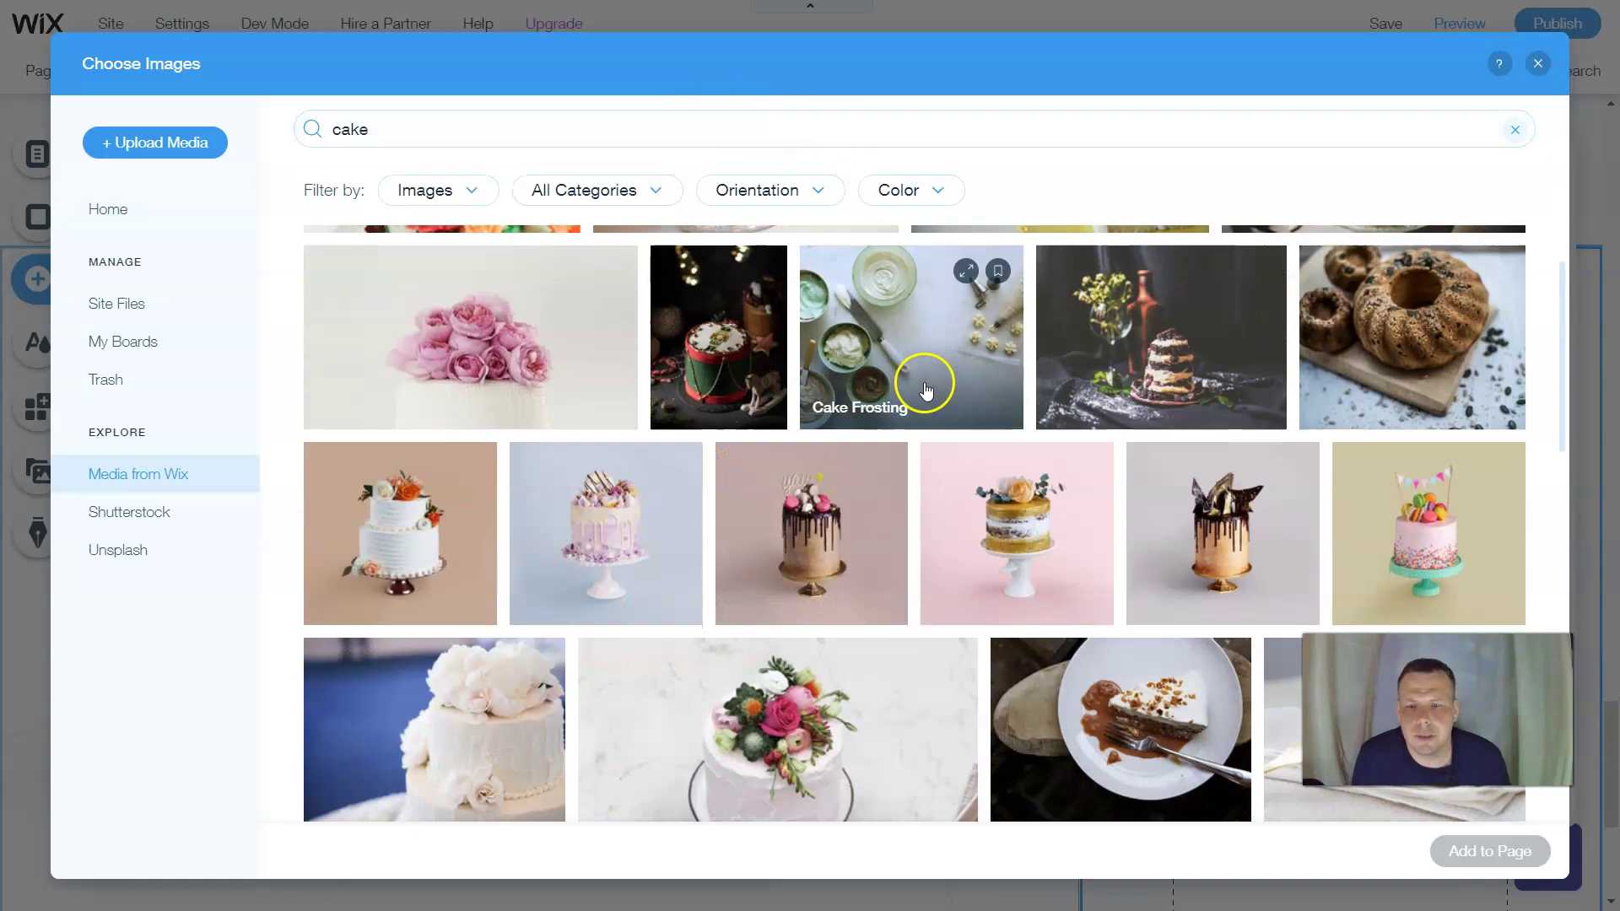
pyautogui.scroll(-2, 922, 384)
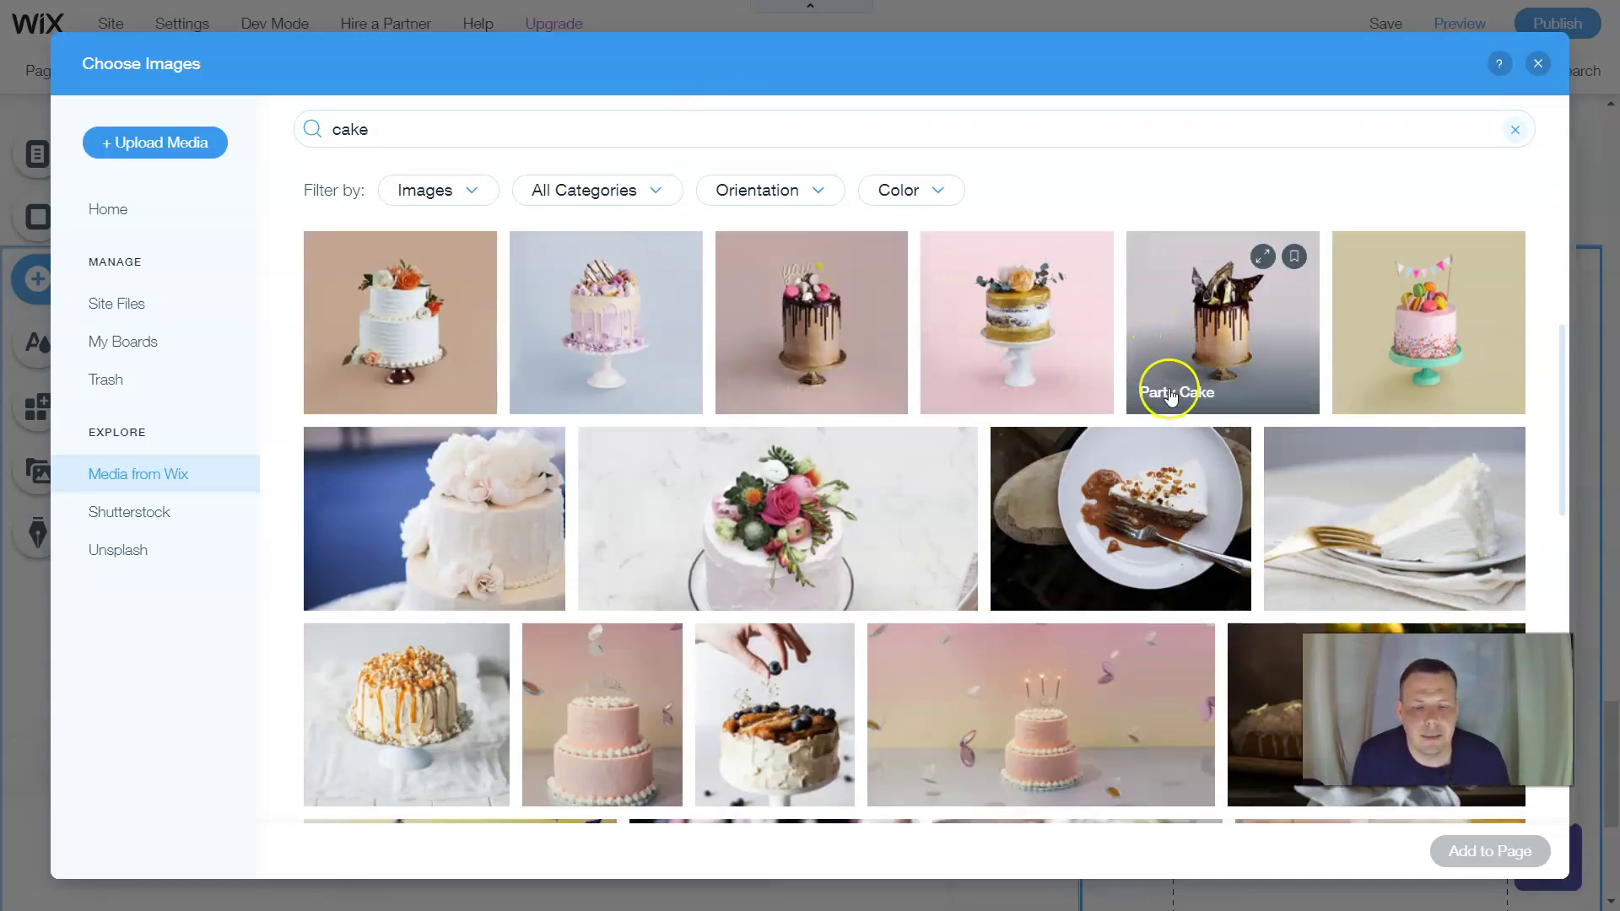
pyautogui.scroll(-3, 1165, 393)
pyautogui.scroll(-5, 1147, 403)
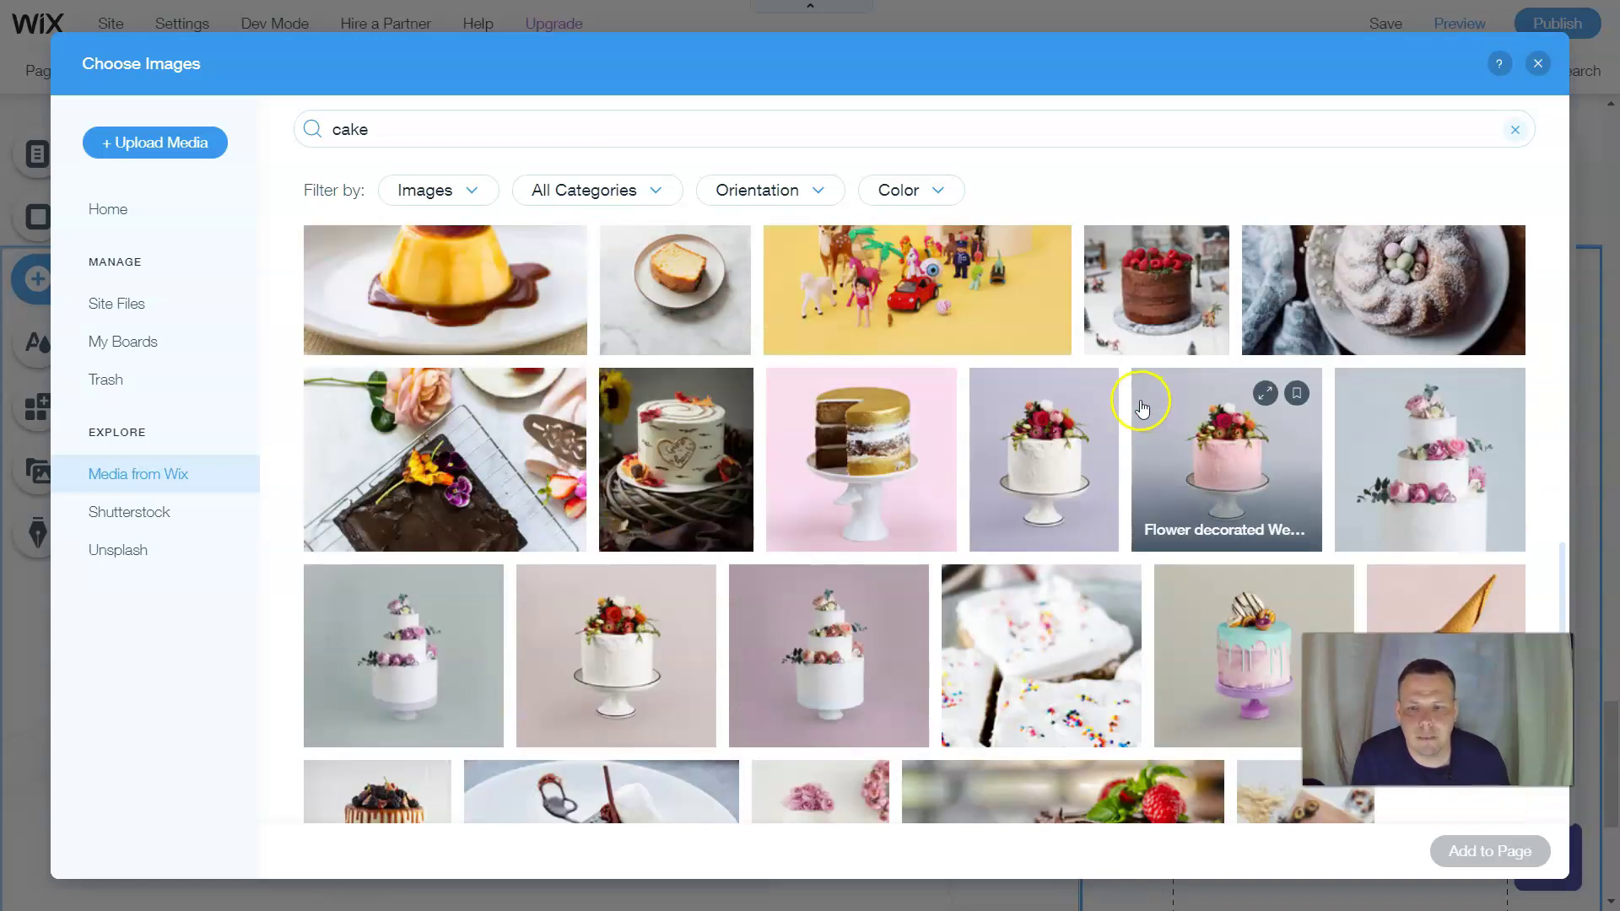
pyautogui.scroll(-3, 1139, 409)
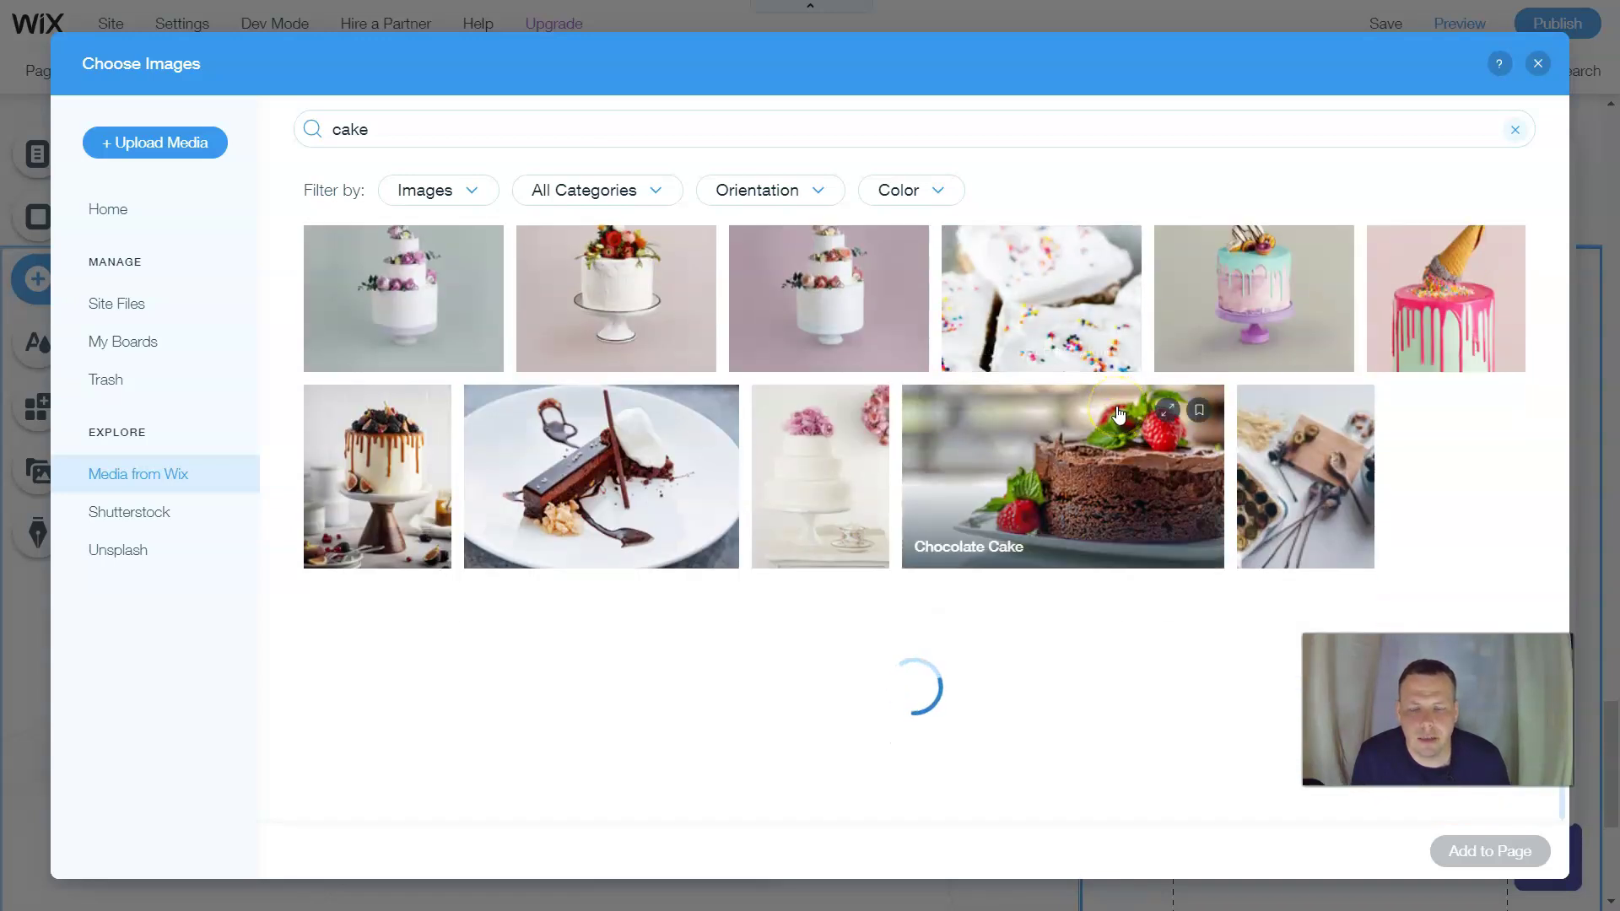
pyautogui.scroll(-7, 561, 396)
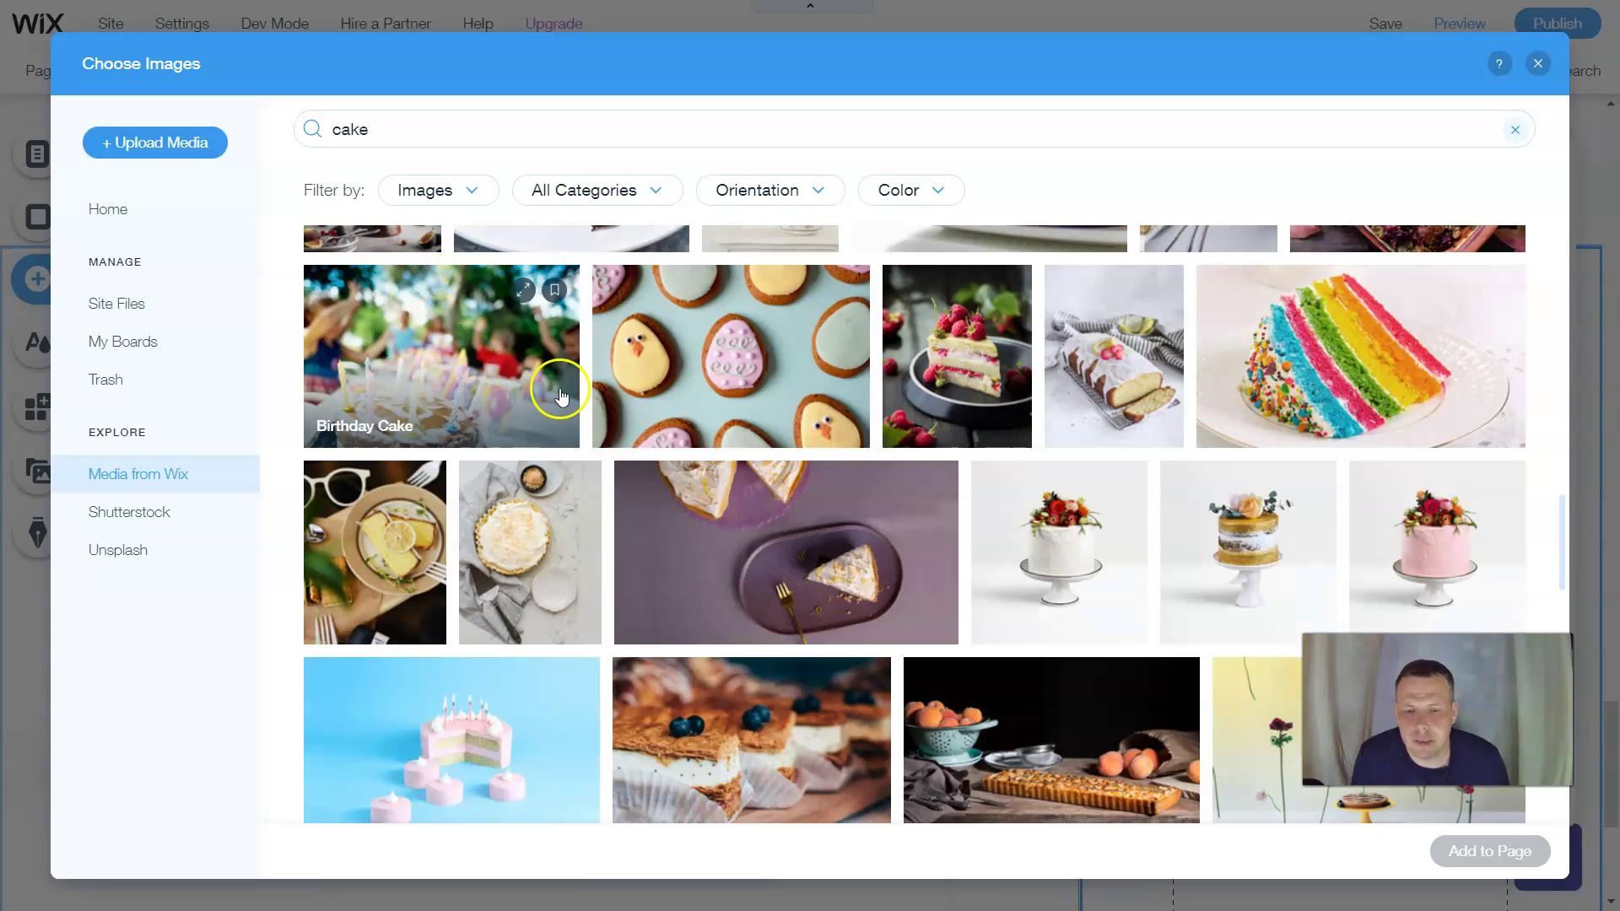
pyautogui.scroll(4, 561, 396)
pyautogui.scroll(-10, 594, 441)
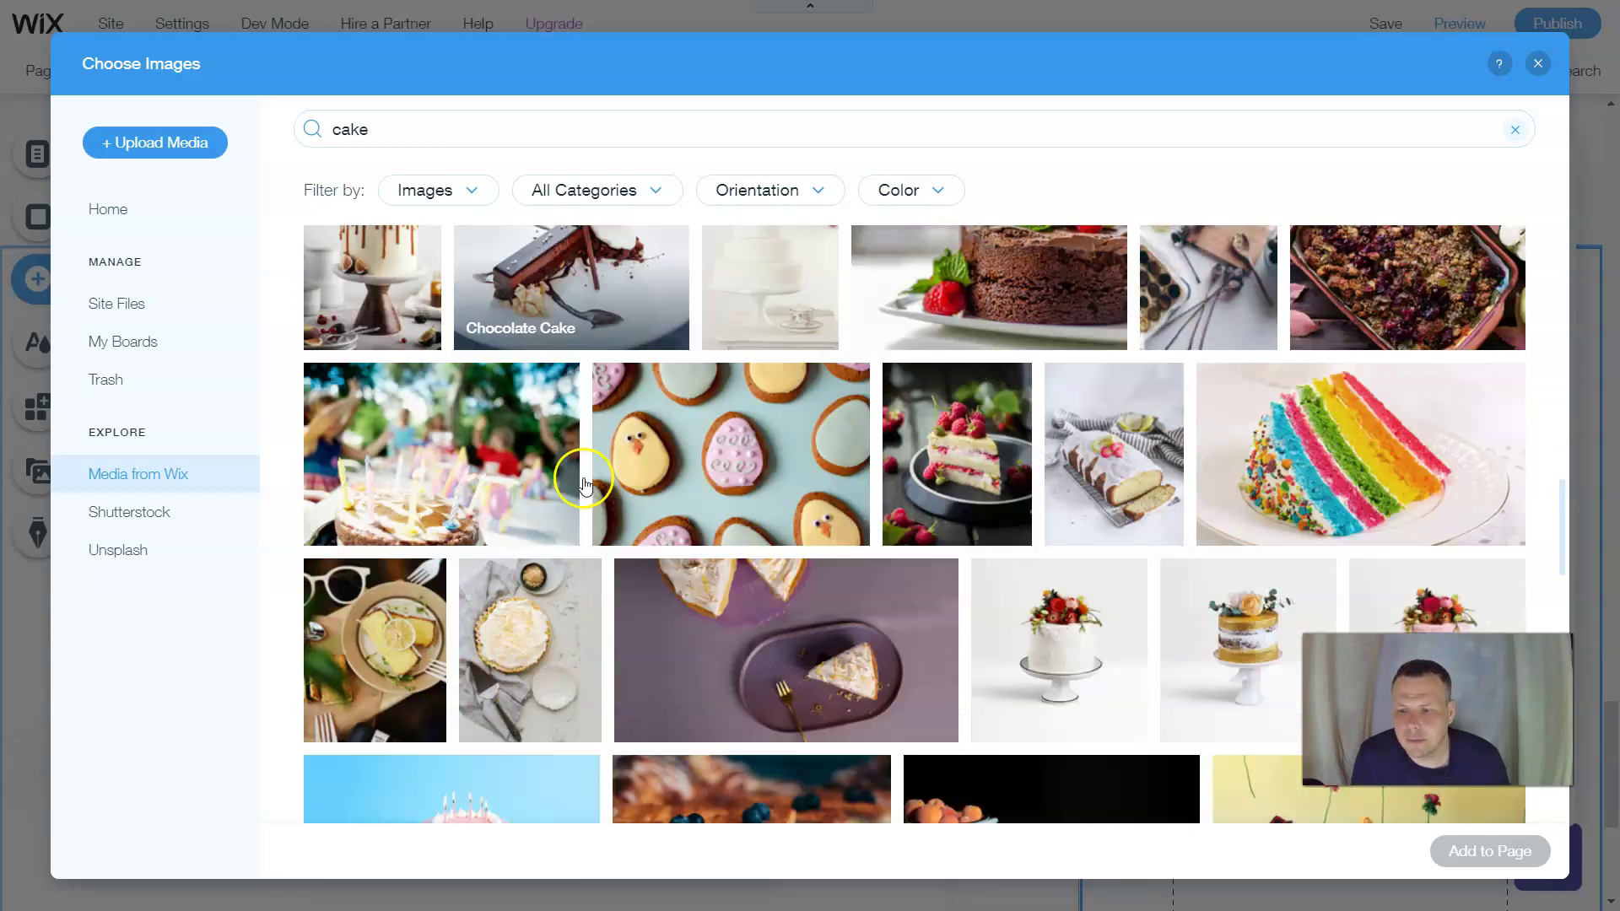
pyautogui.scroll(9, 590, 479)
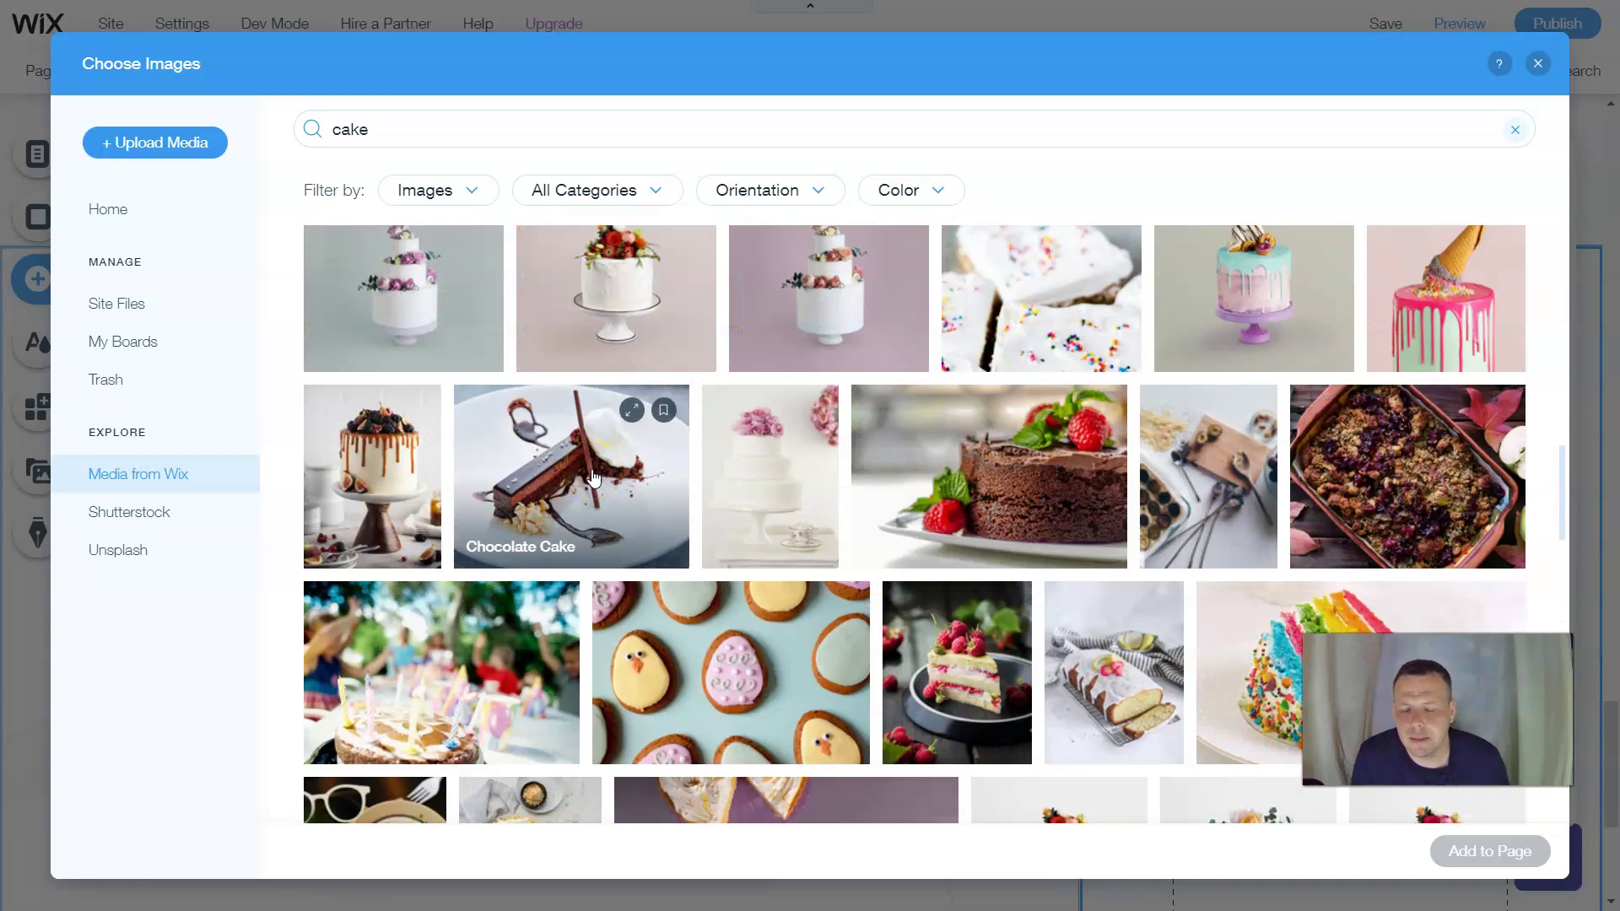
pyautogui.click(381, 504)
pyautogui.click(426, 516)
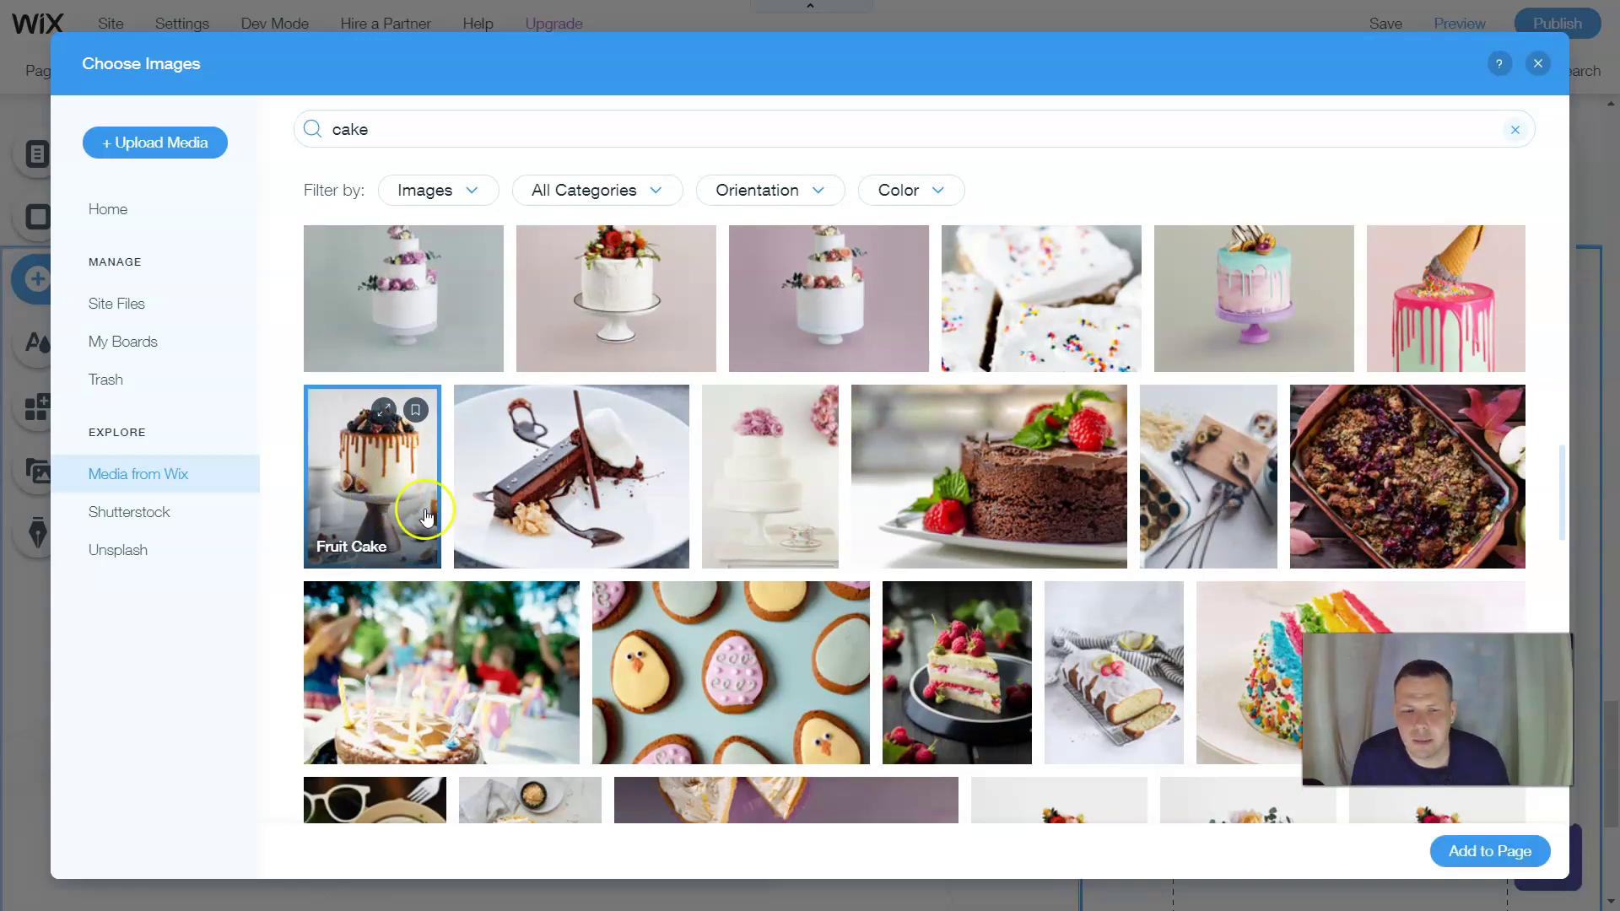
pyautogui.click(1492, 854)
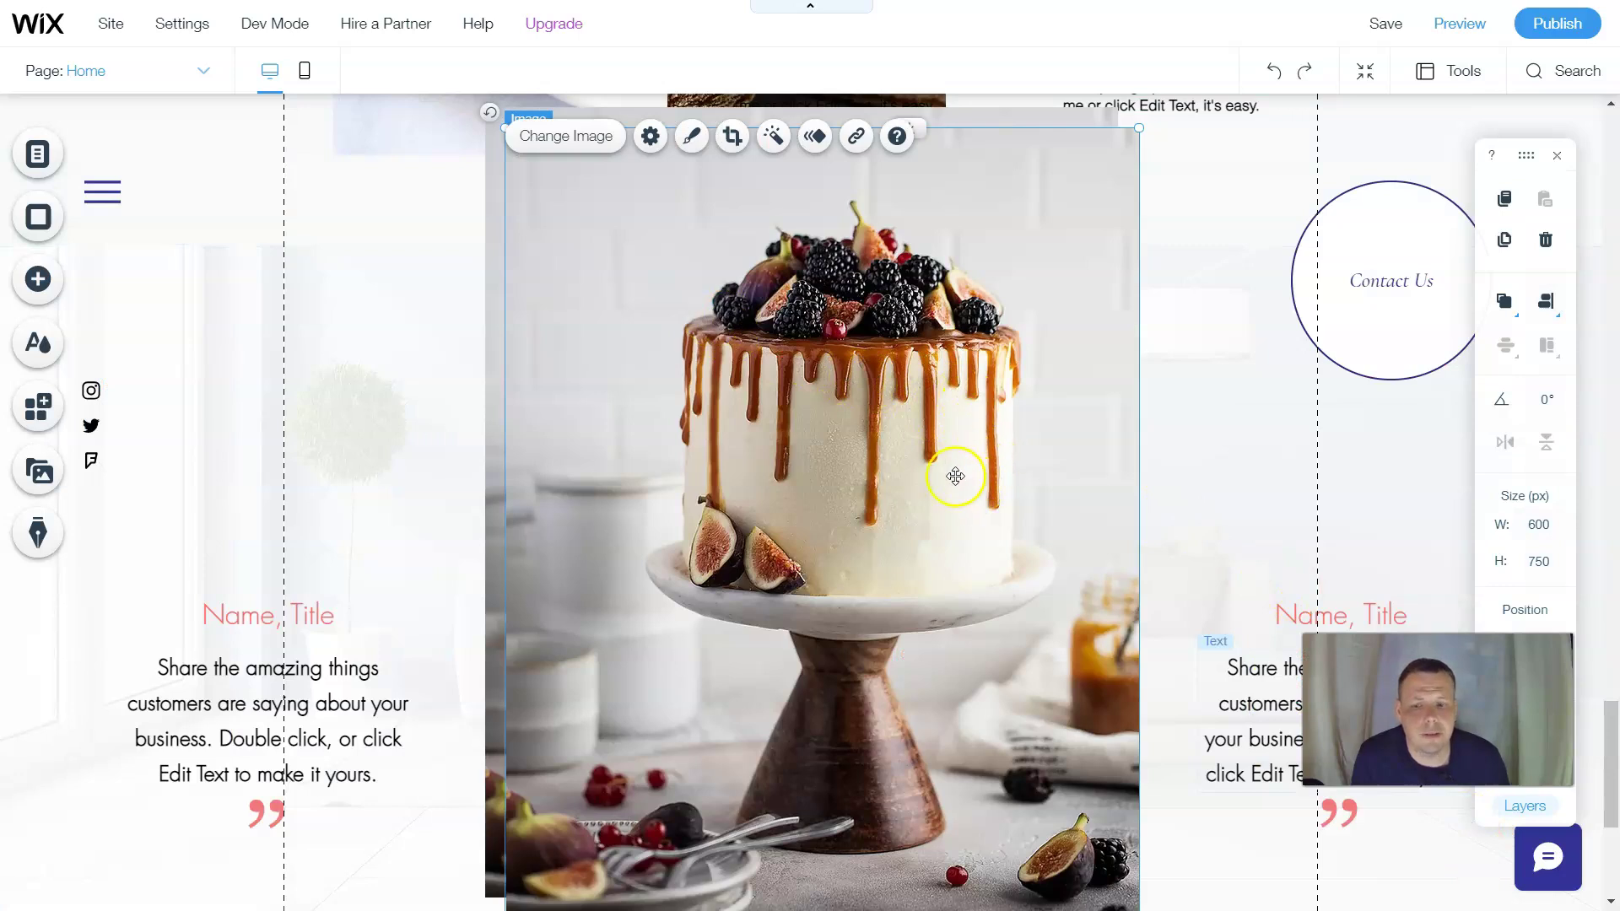
# Move the duplicate cake image aside and delete it from the testimonials strip.
pyautogui.moveTo(1199, 516); pyautogui.dragTo(761, 496)
pyautogui.rightClick(761, 493)
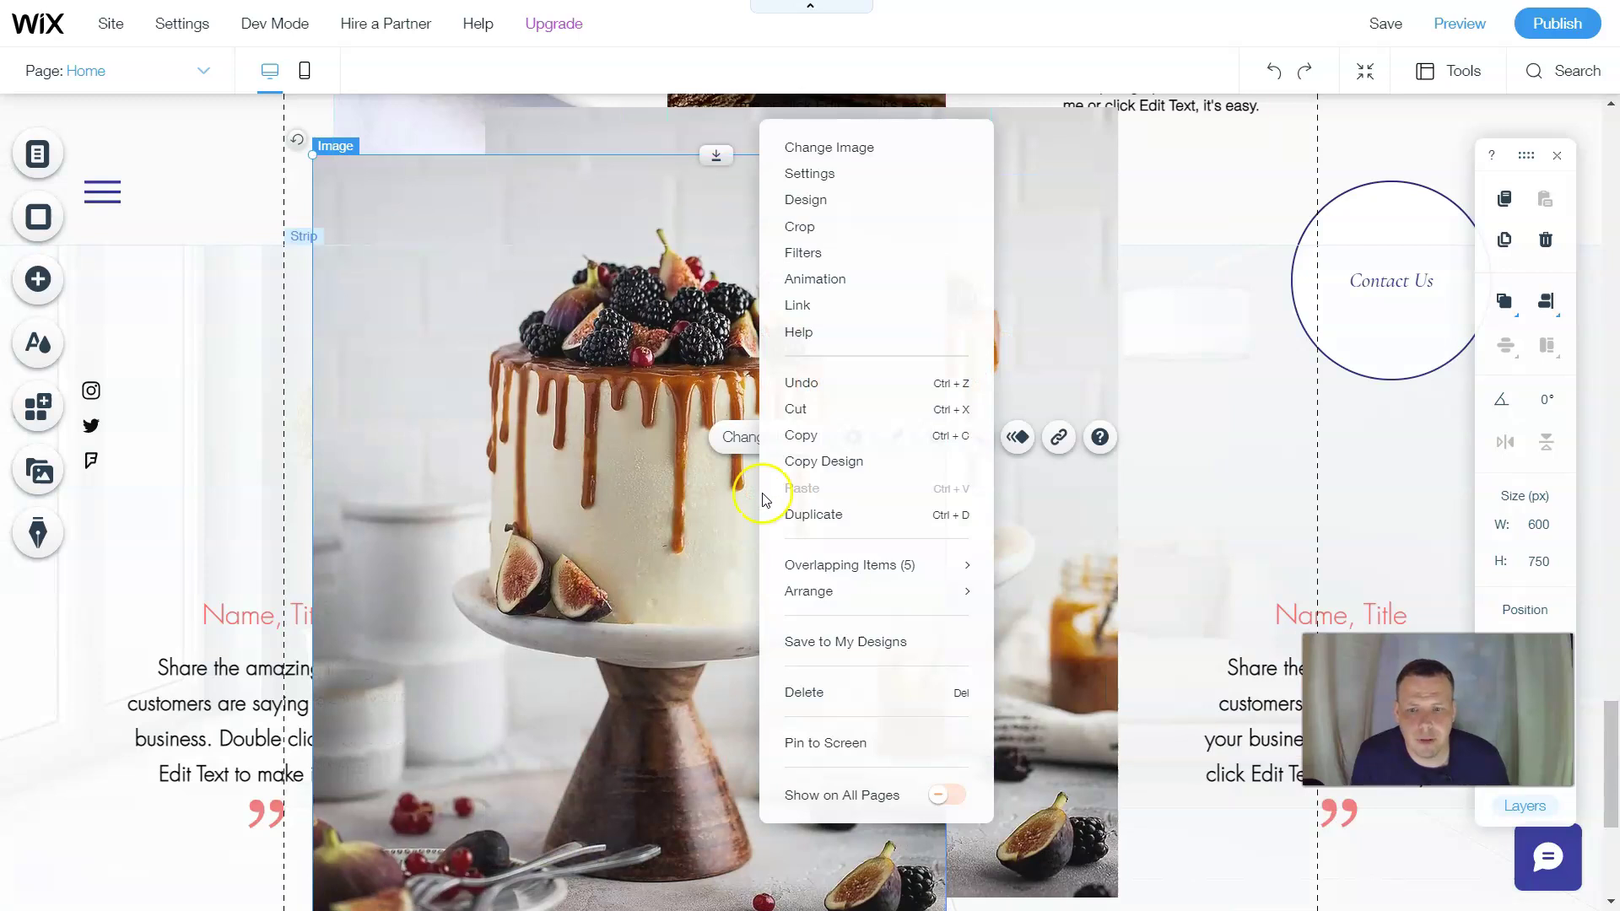
pyautogui.click(802, 687)
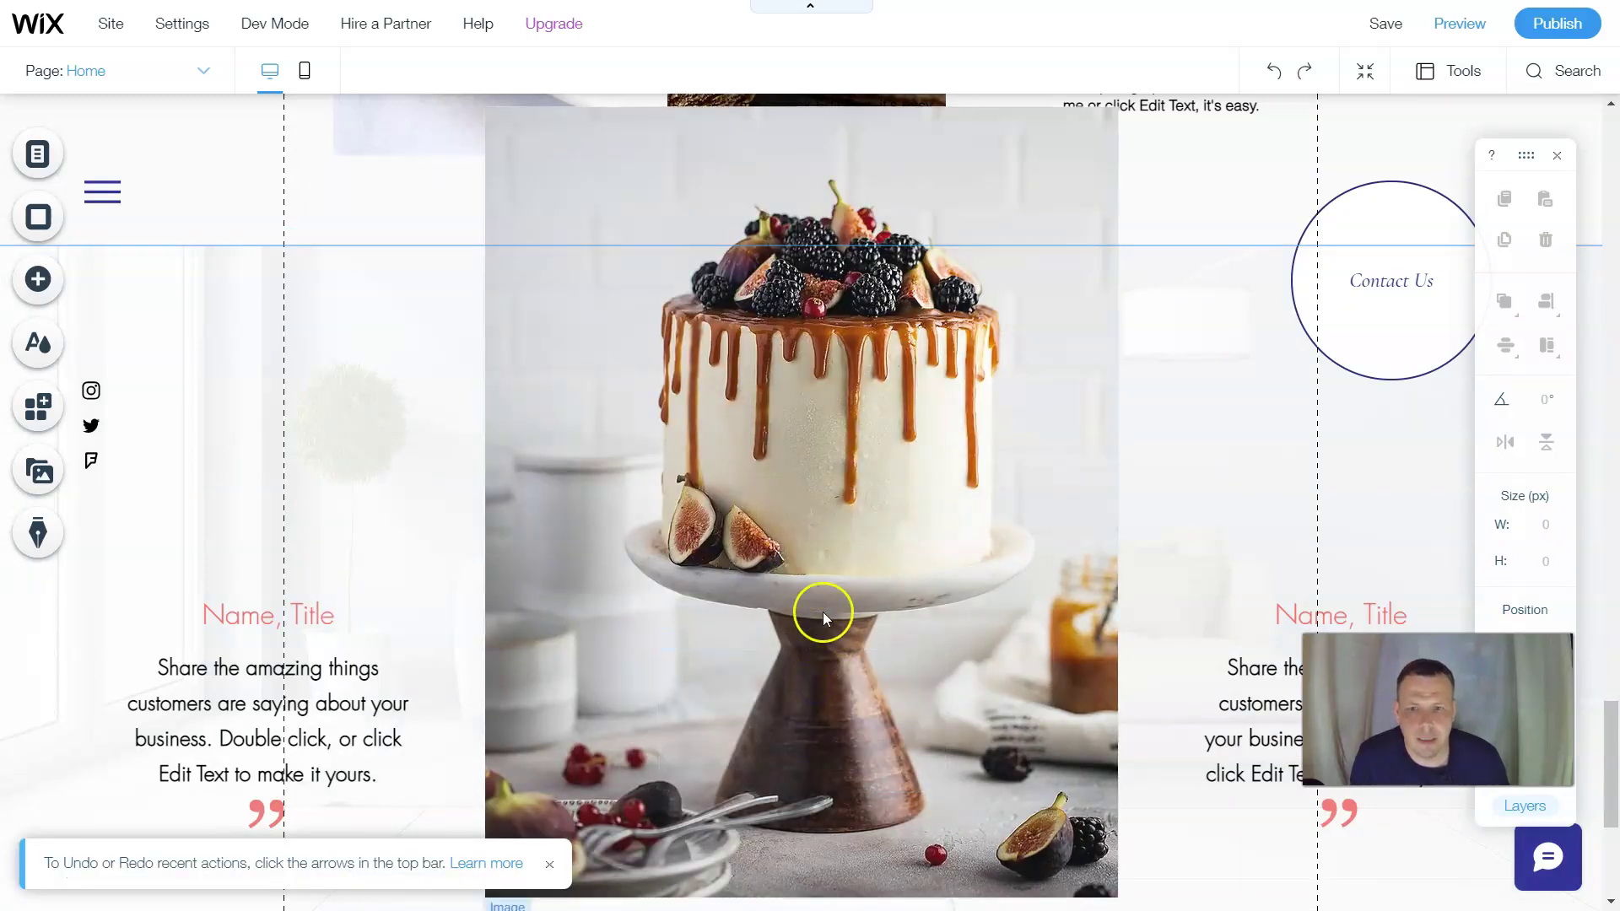
# Crop the cake image to about 396 by 380 px around the cake and move it toward the first testimonial column.
pyautogui.click(859, 462)
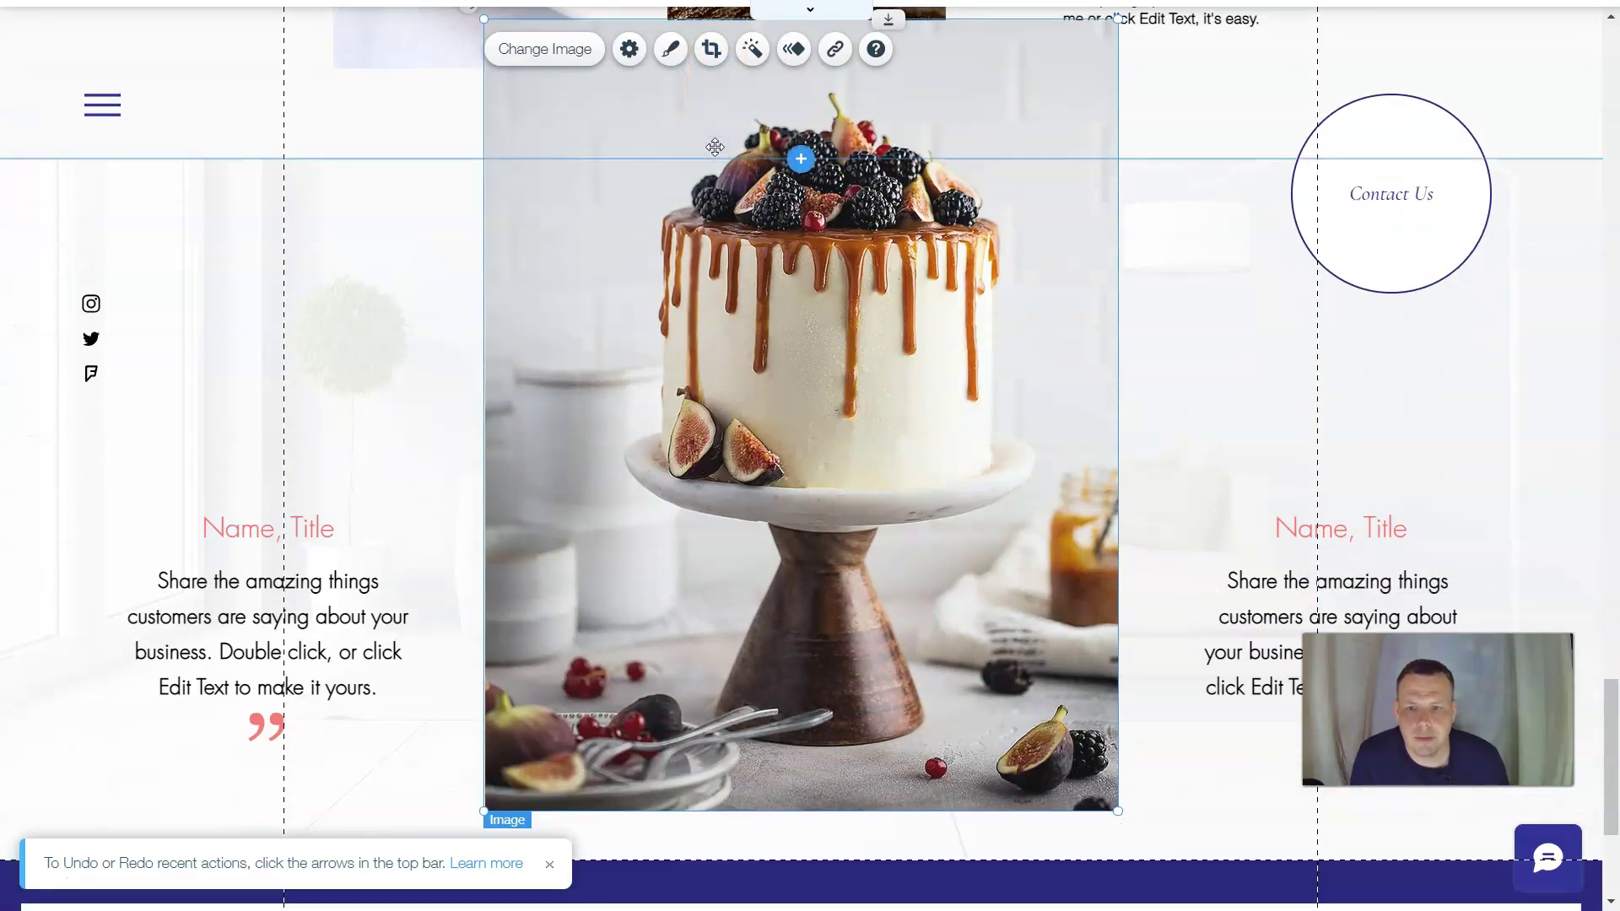
pyautogui.doubleClick(911, 295)
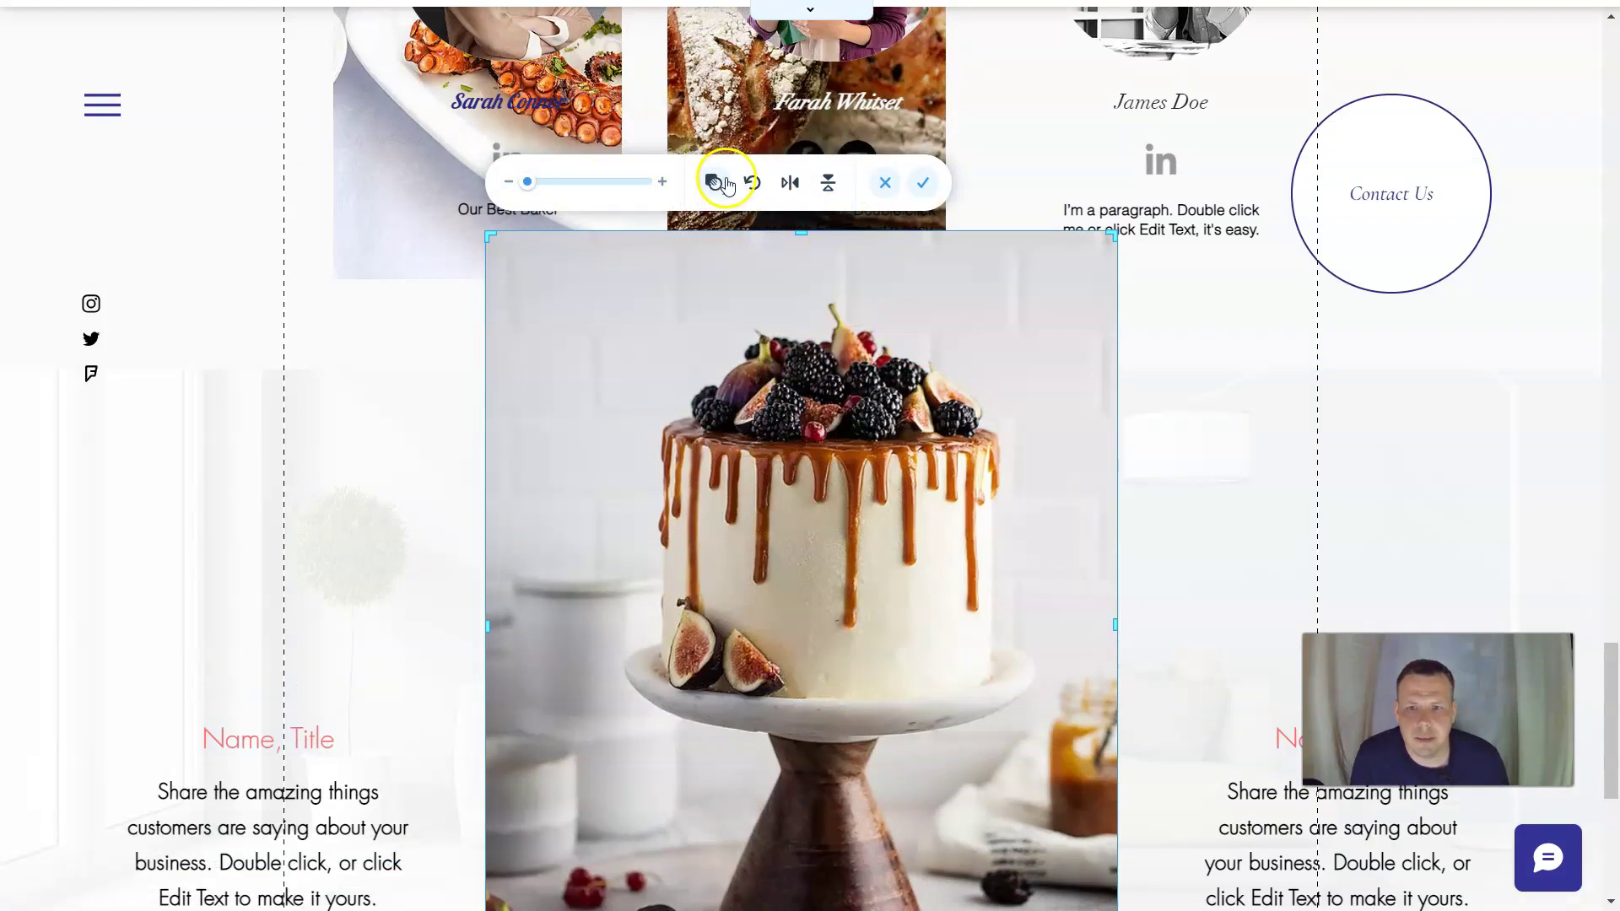
pyautogui.moveTo(804, 235); pyautogui.dragTo(796, 502)
pyautogui.scroll(-5, 856, 557)
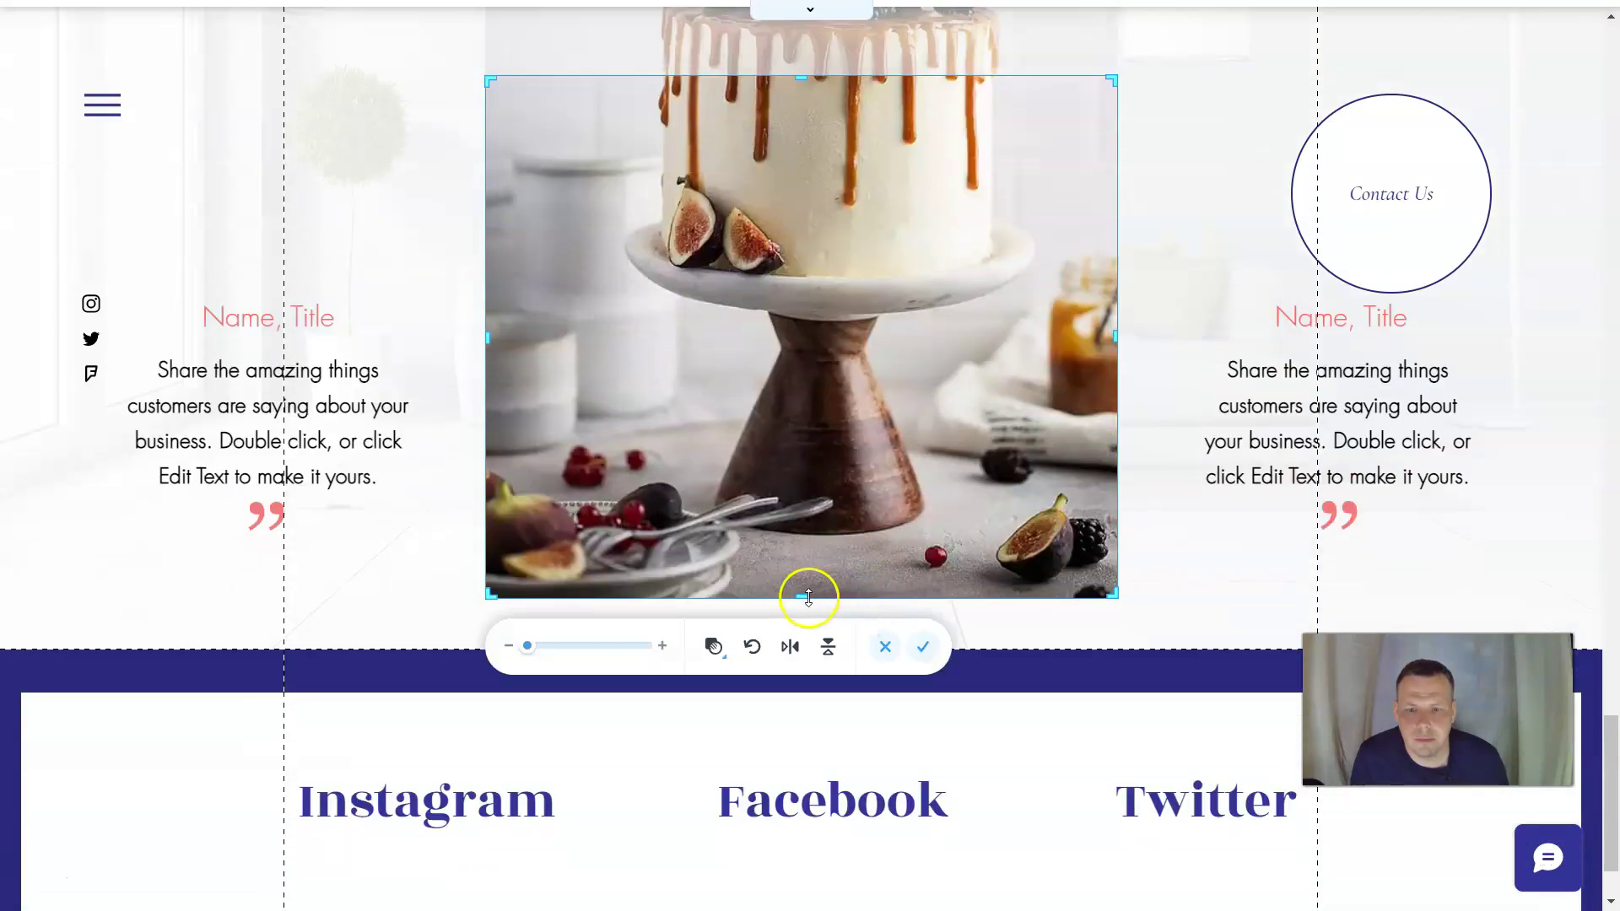
pyautogui.moveTo(809, 597); pyautogui.dragTo(847, 89)
pyautogui.scroll(2, 891, 332)
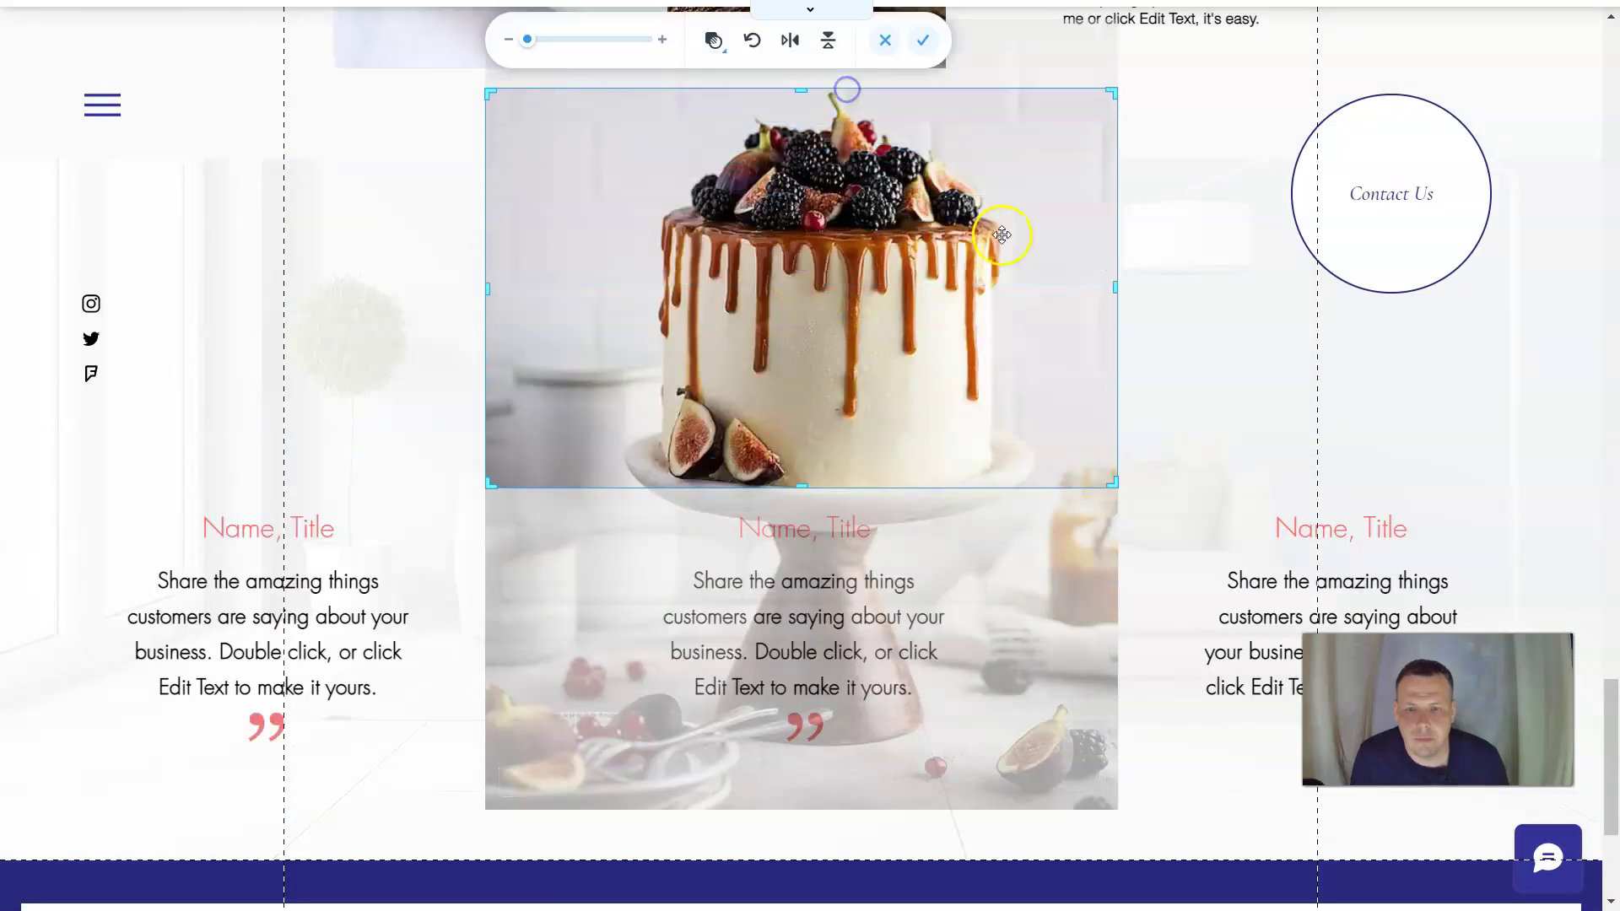
pyautogui.moveTo(1114, 286); pyautogui.dragTo(1006, 299)
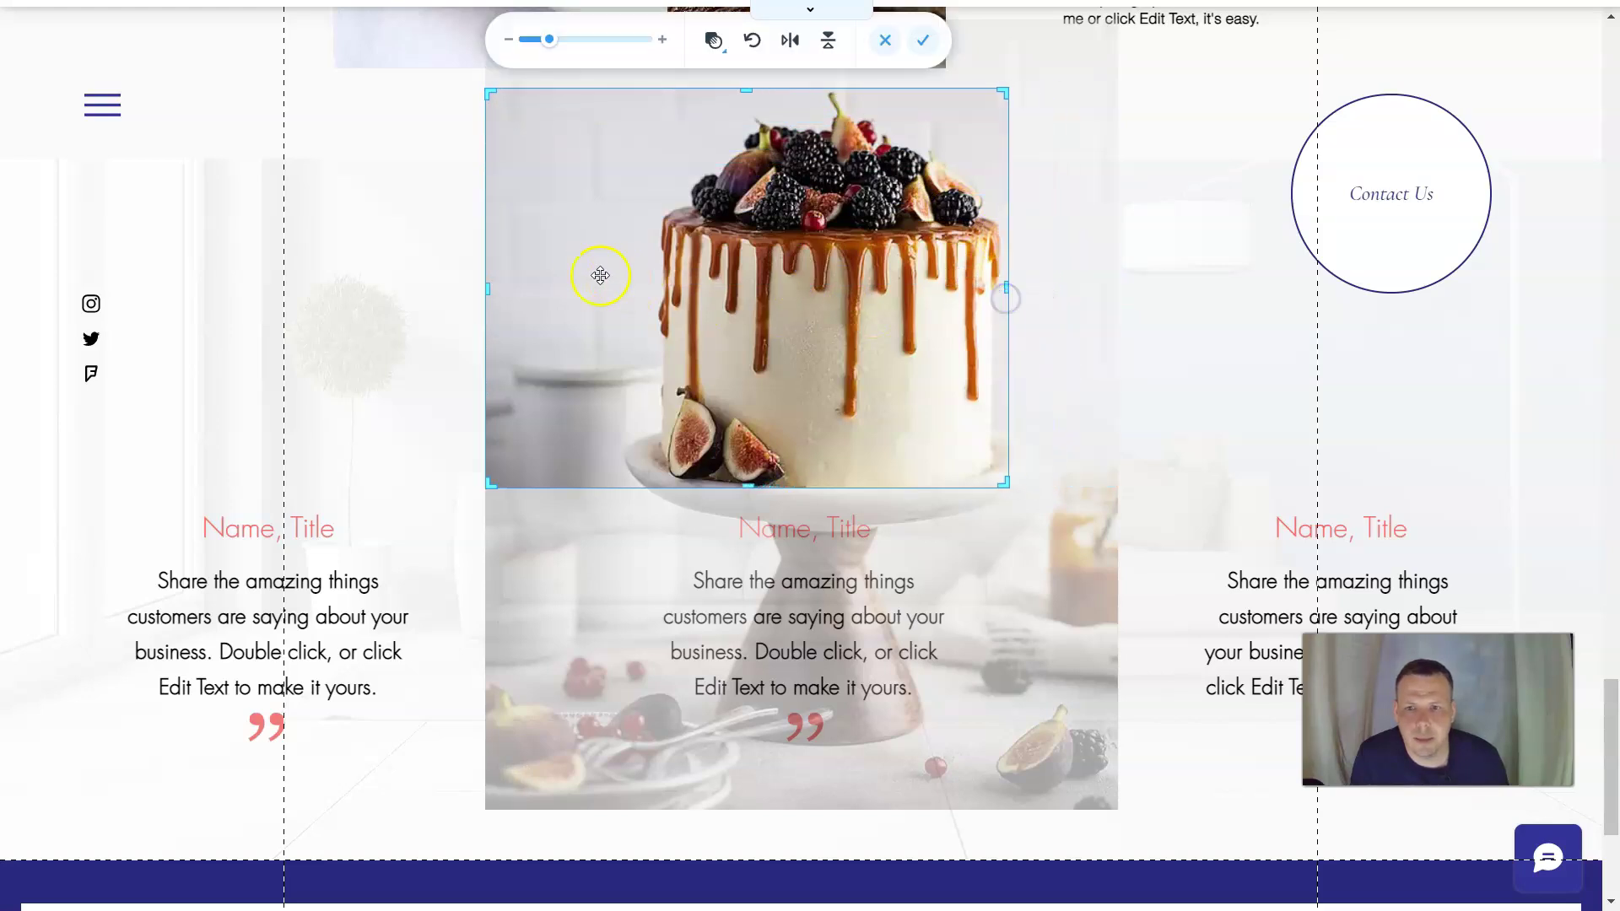
pyautogui.moveTo(487, 289); pyautogui.dragTo(594, 303)
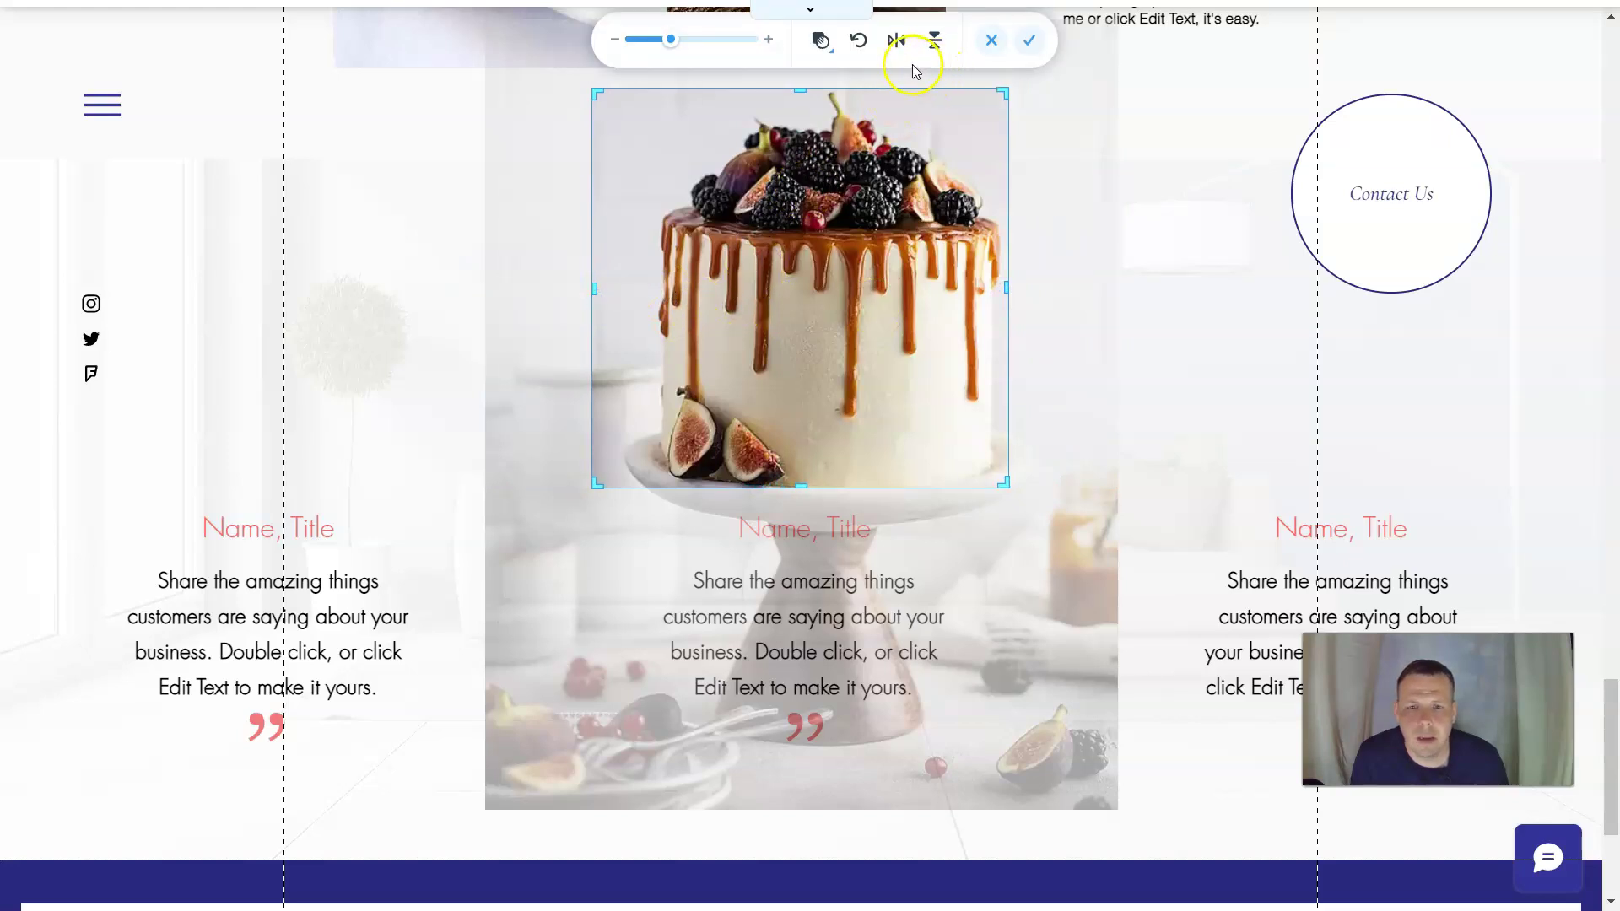
pyautogui.click(1033, 44)
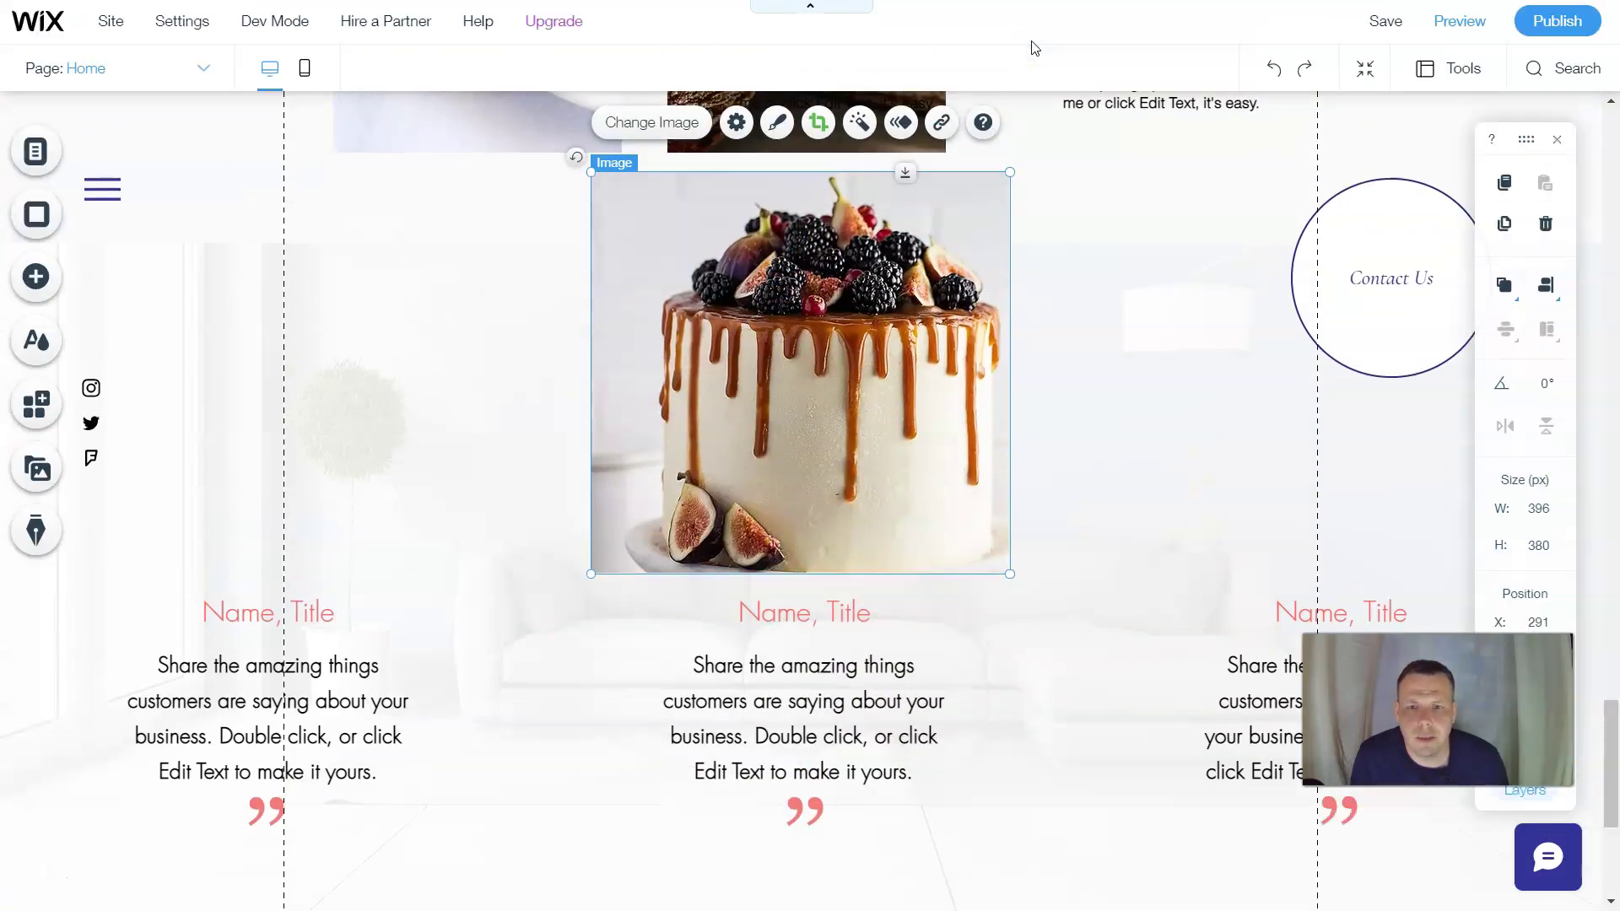
pyautogui.moveTo(866, 327); pyautogui.dragTo(588, 343)
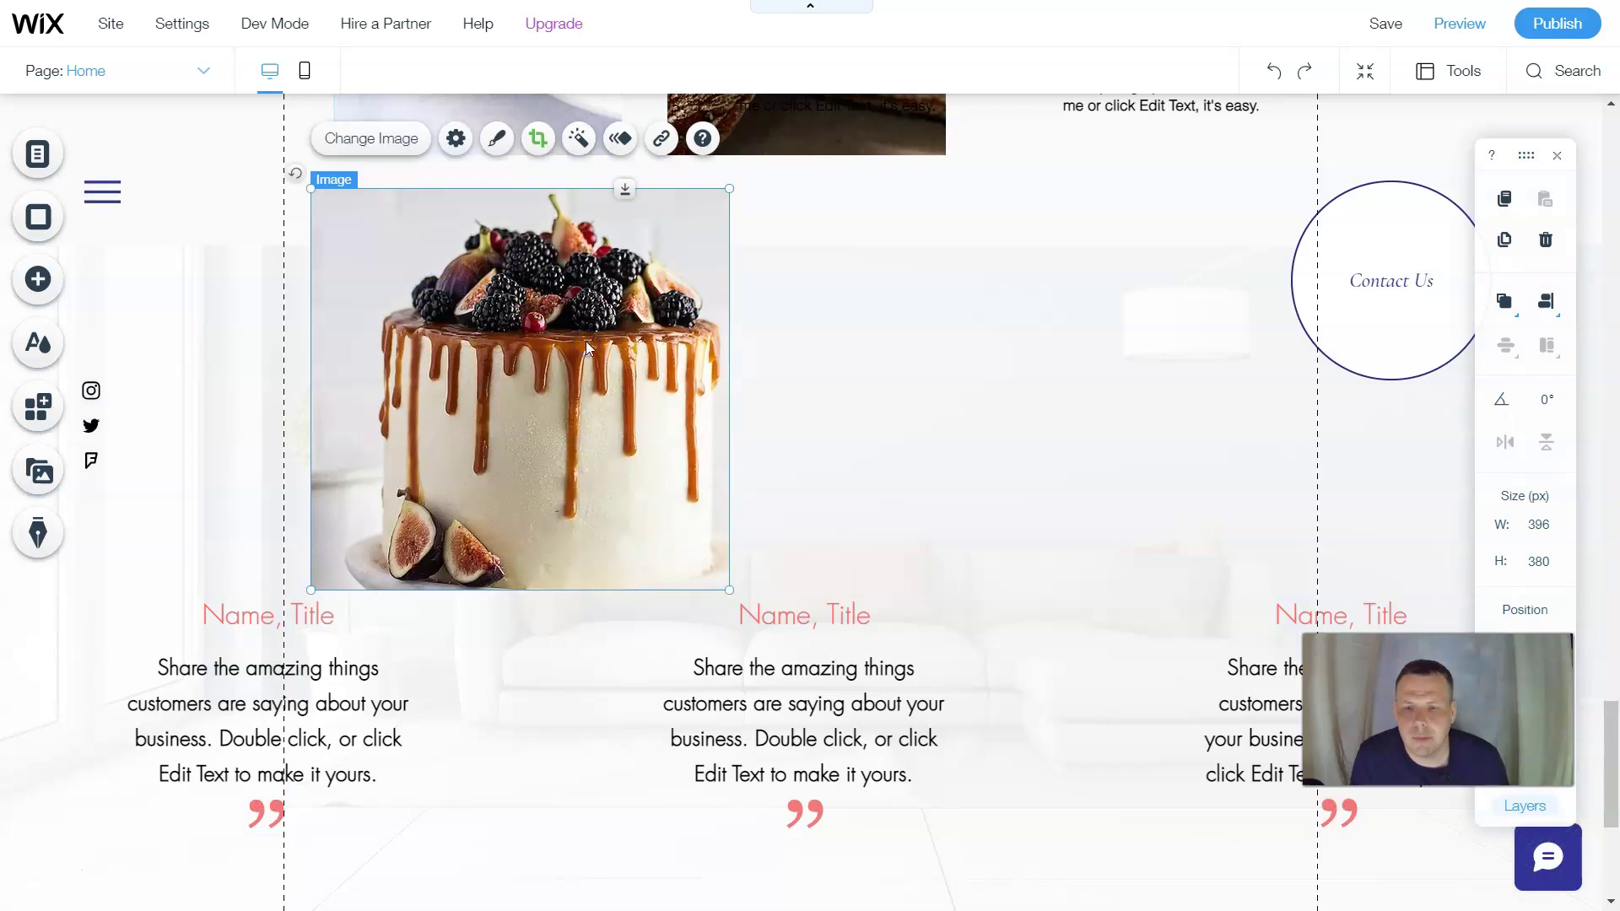
# Start cropping the cake image with the shape choices open and reset the crop shape's proportions.
pyautogui.hotkey('ctrl', 'shift', 'f')
pyautogui.doubleClick(537, 145)
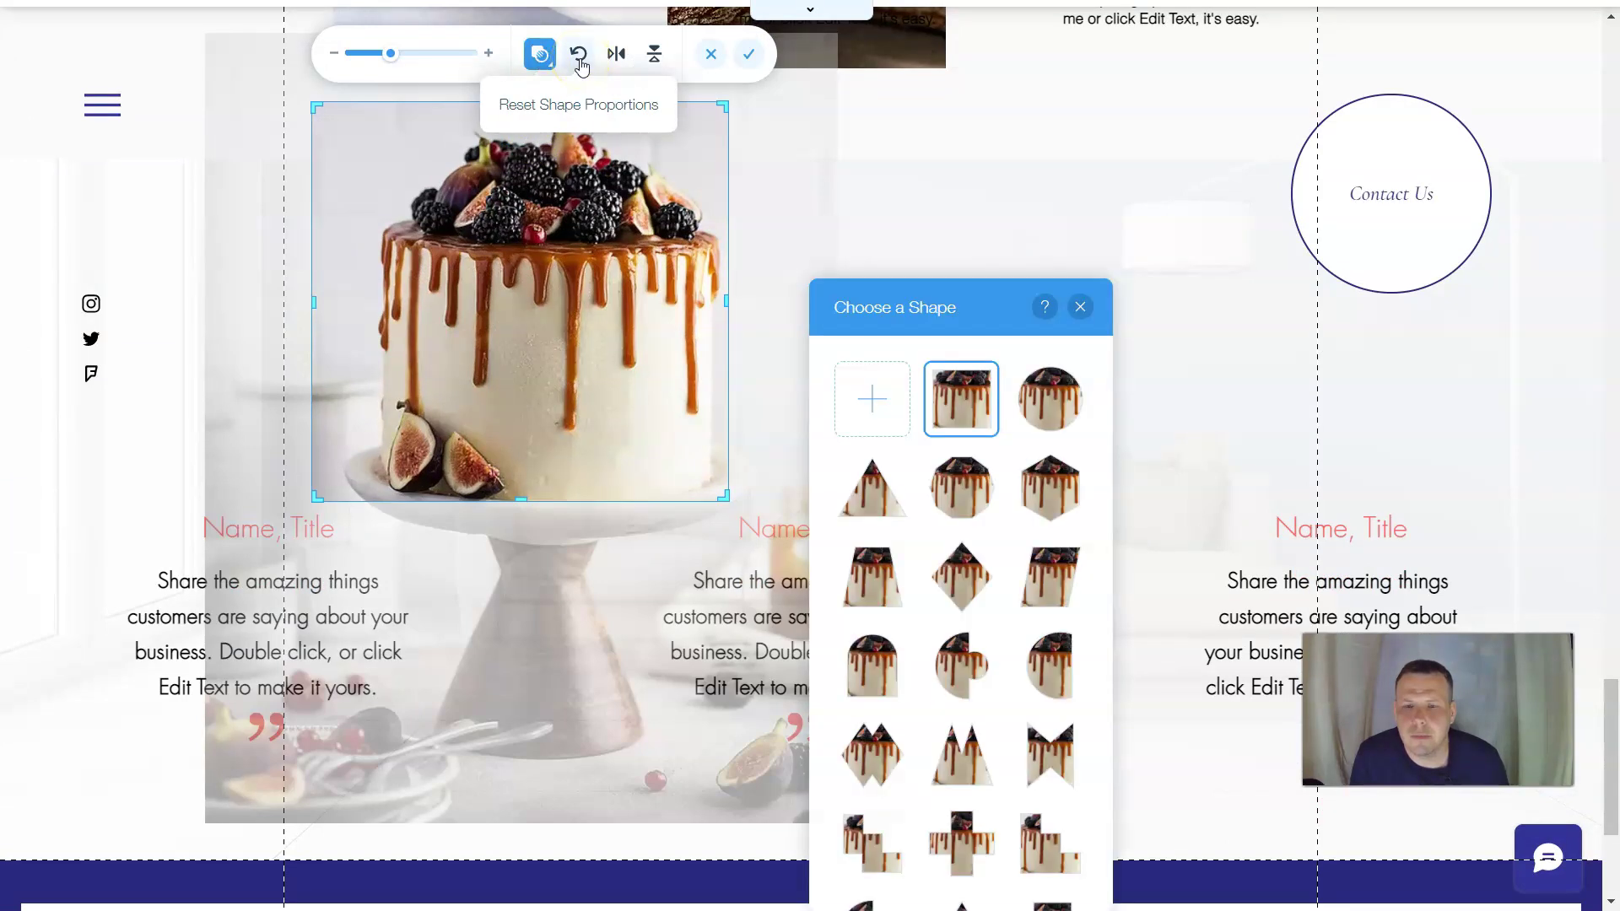
pyautogui.click(579, 57)
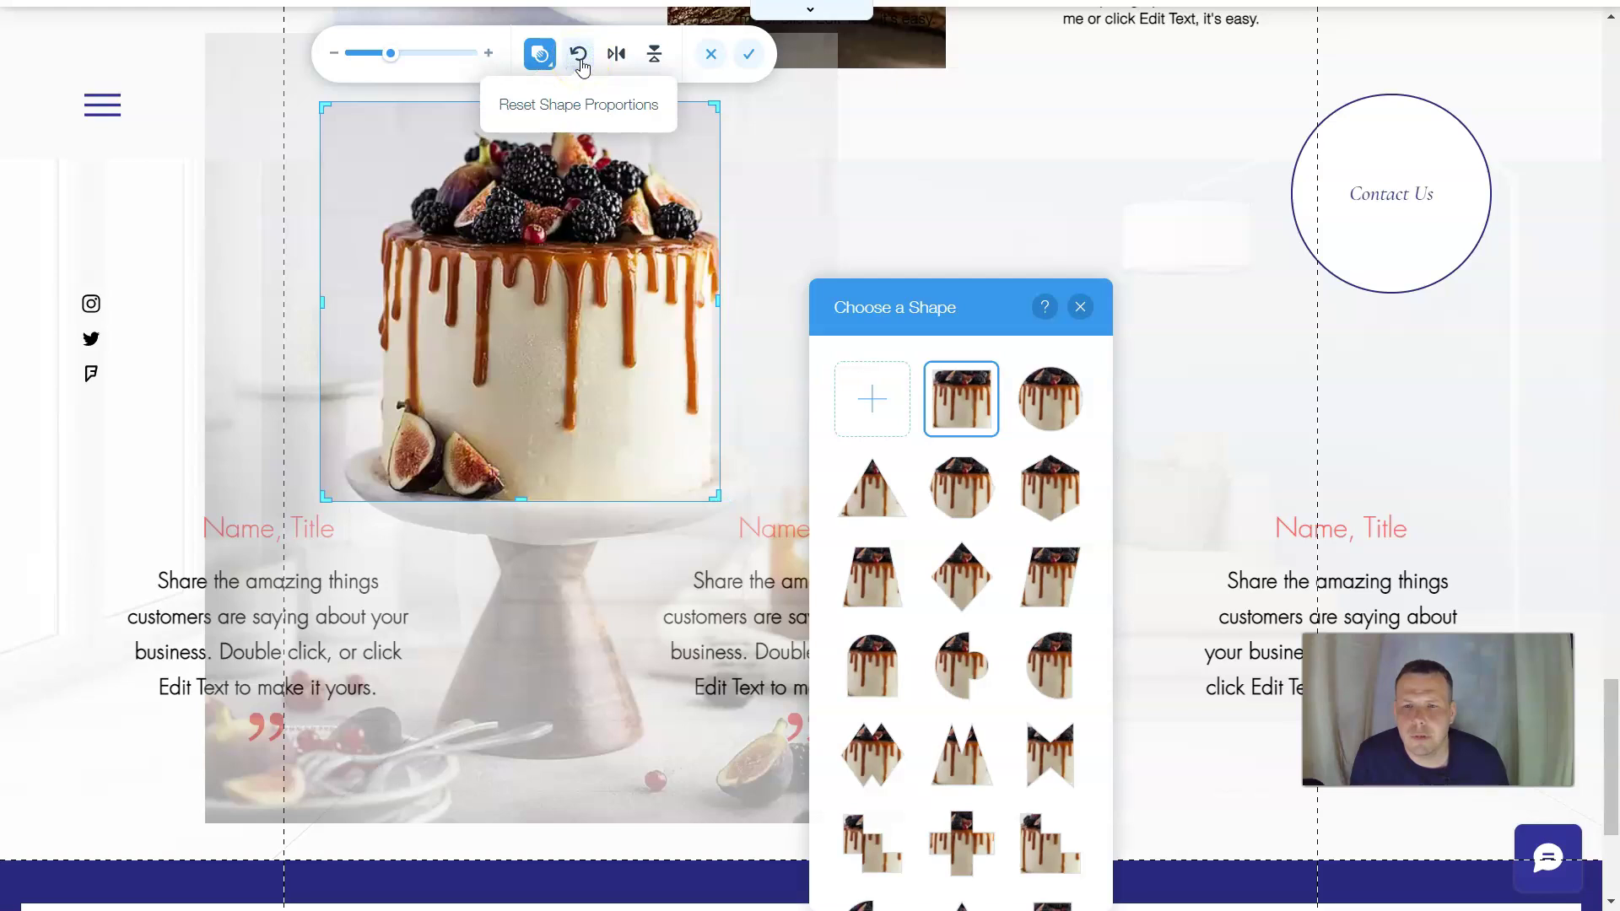
pyautogui.click(612, 55)
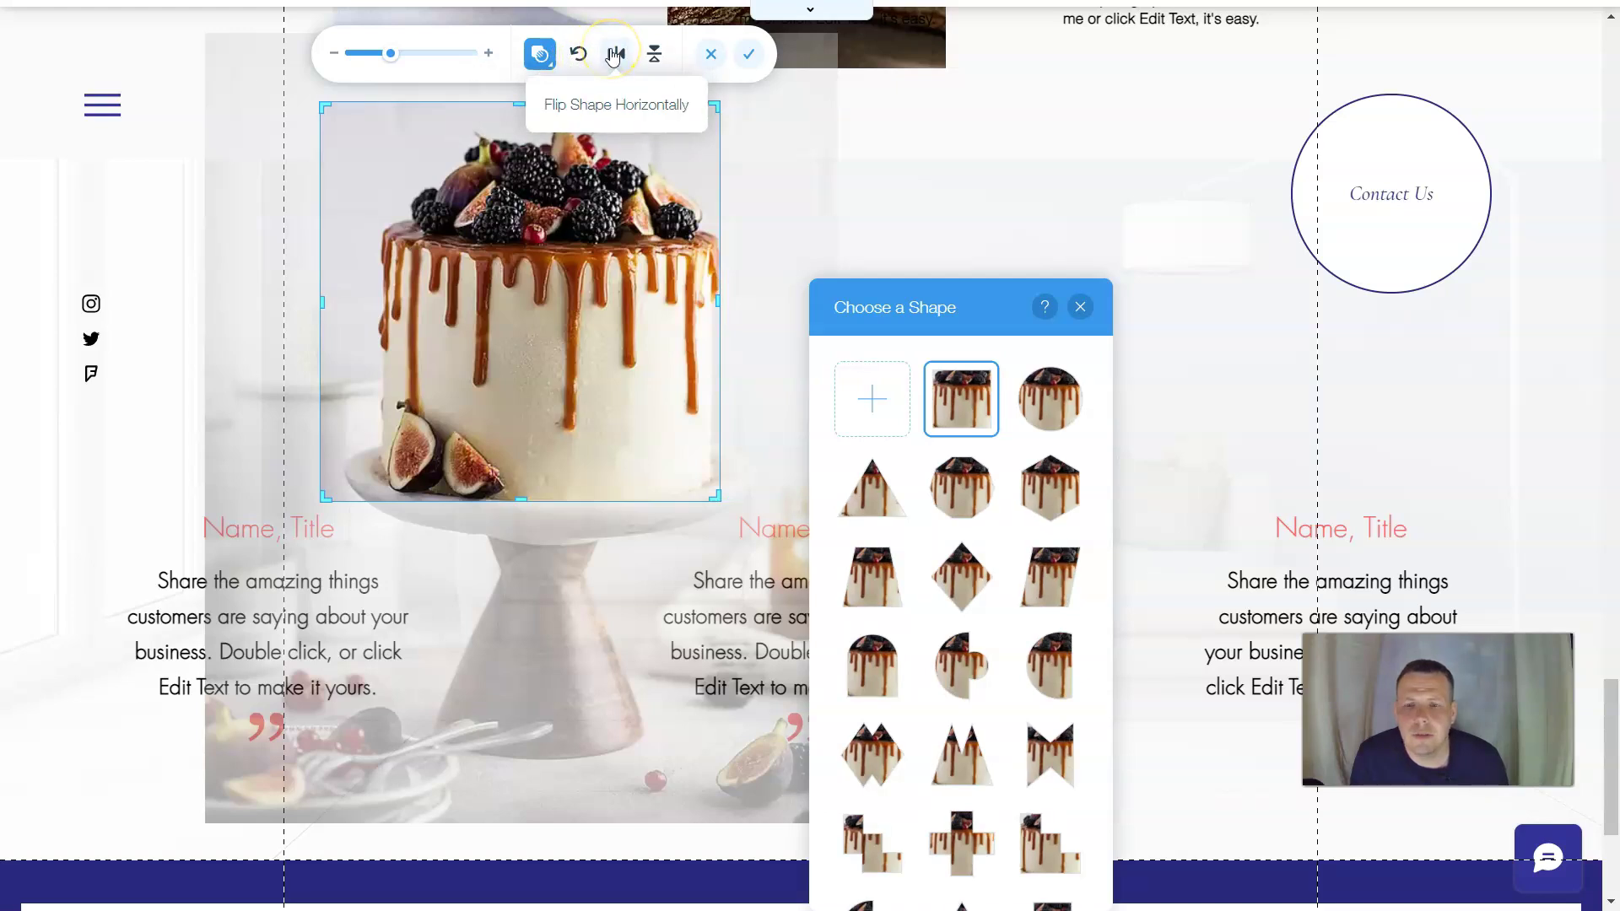
pyautogui.click(650, 54)
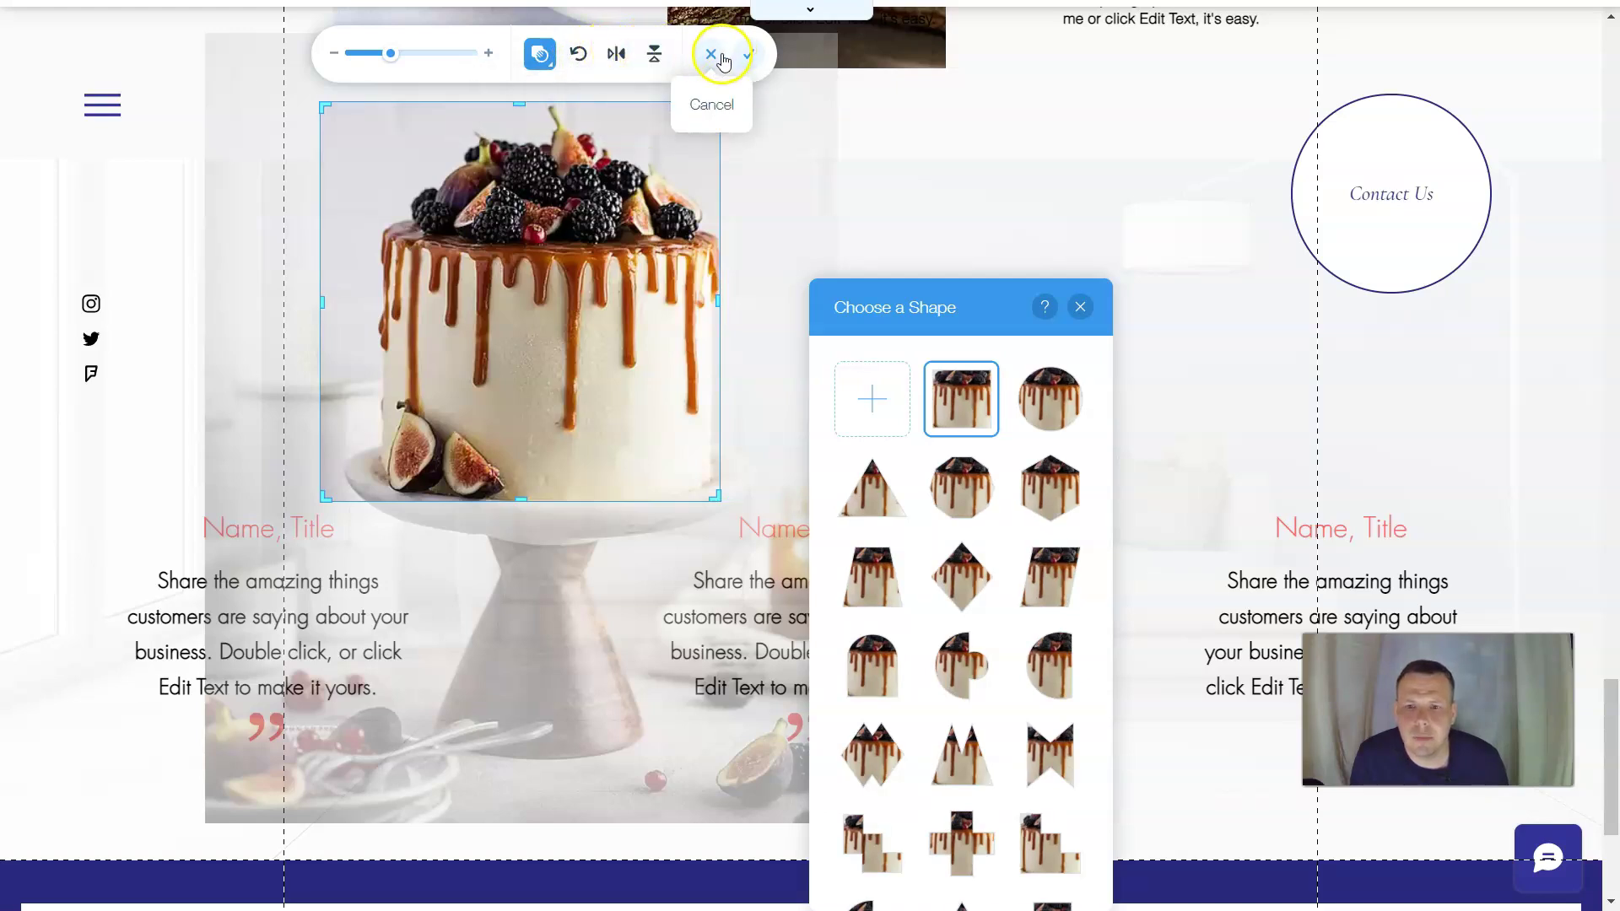
# Crop the cake image to a heart shape, repositioning the photo so the cake sits centrally within the heart.
pyautogui.scroll(-4, 958, 608)
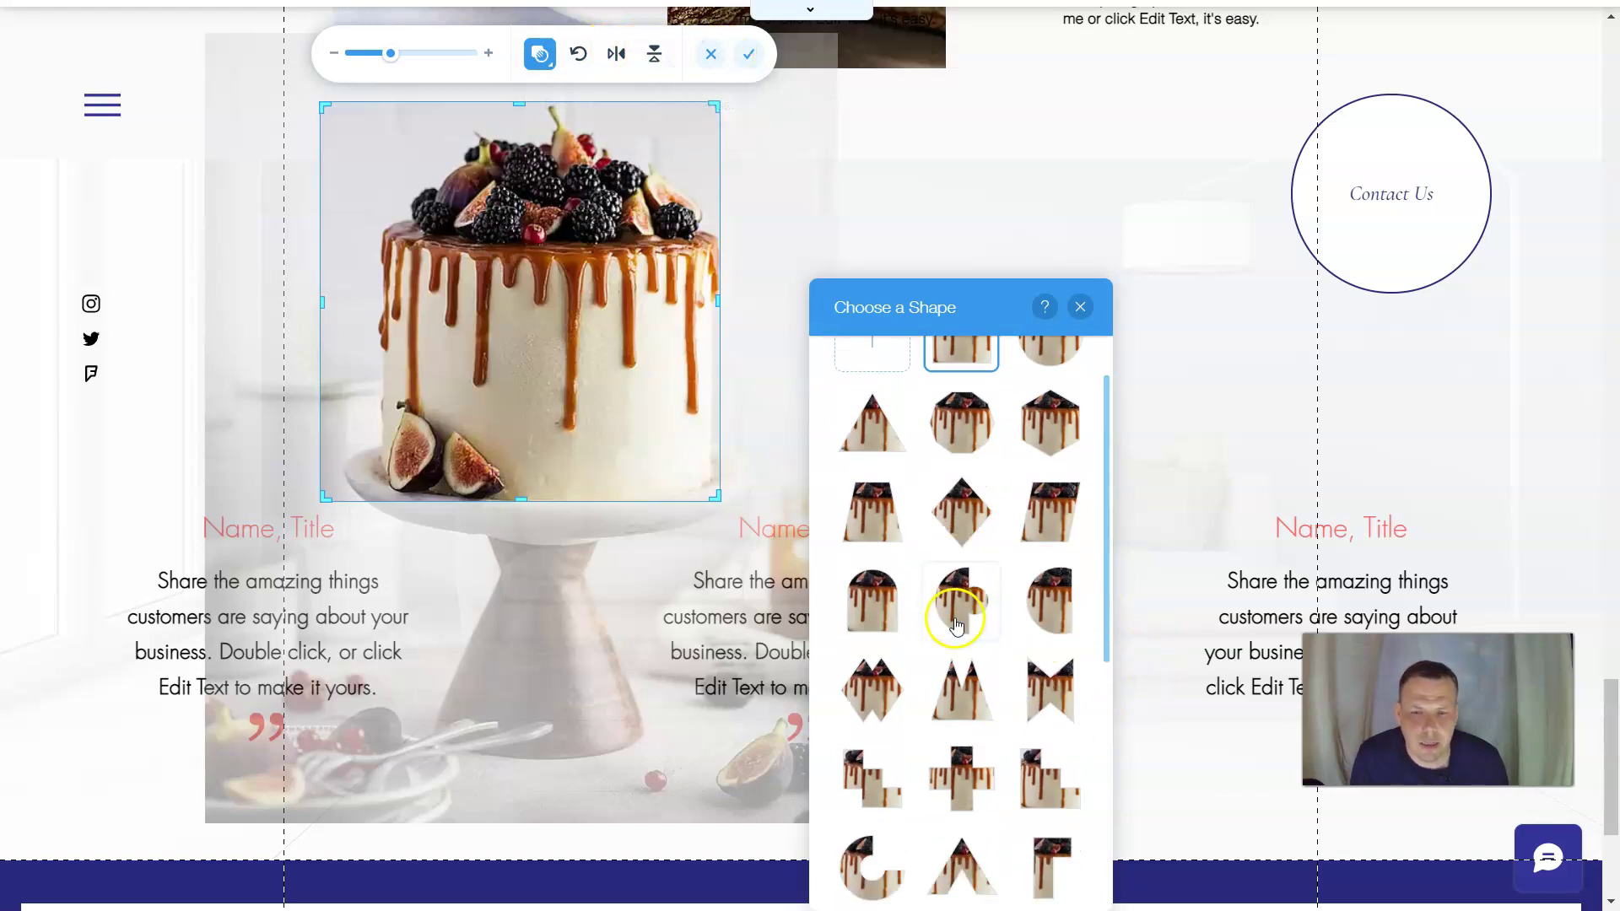
pyautogui.scroll(-3, 1044, 726)
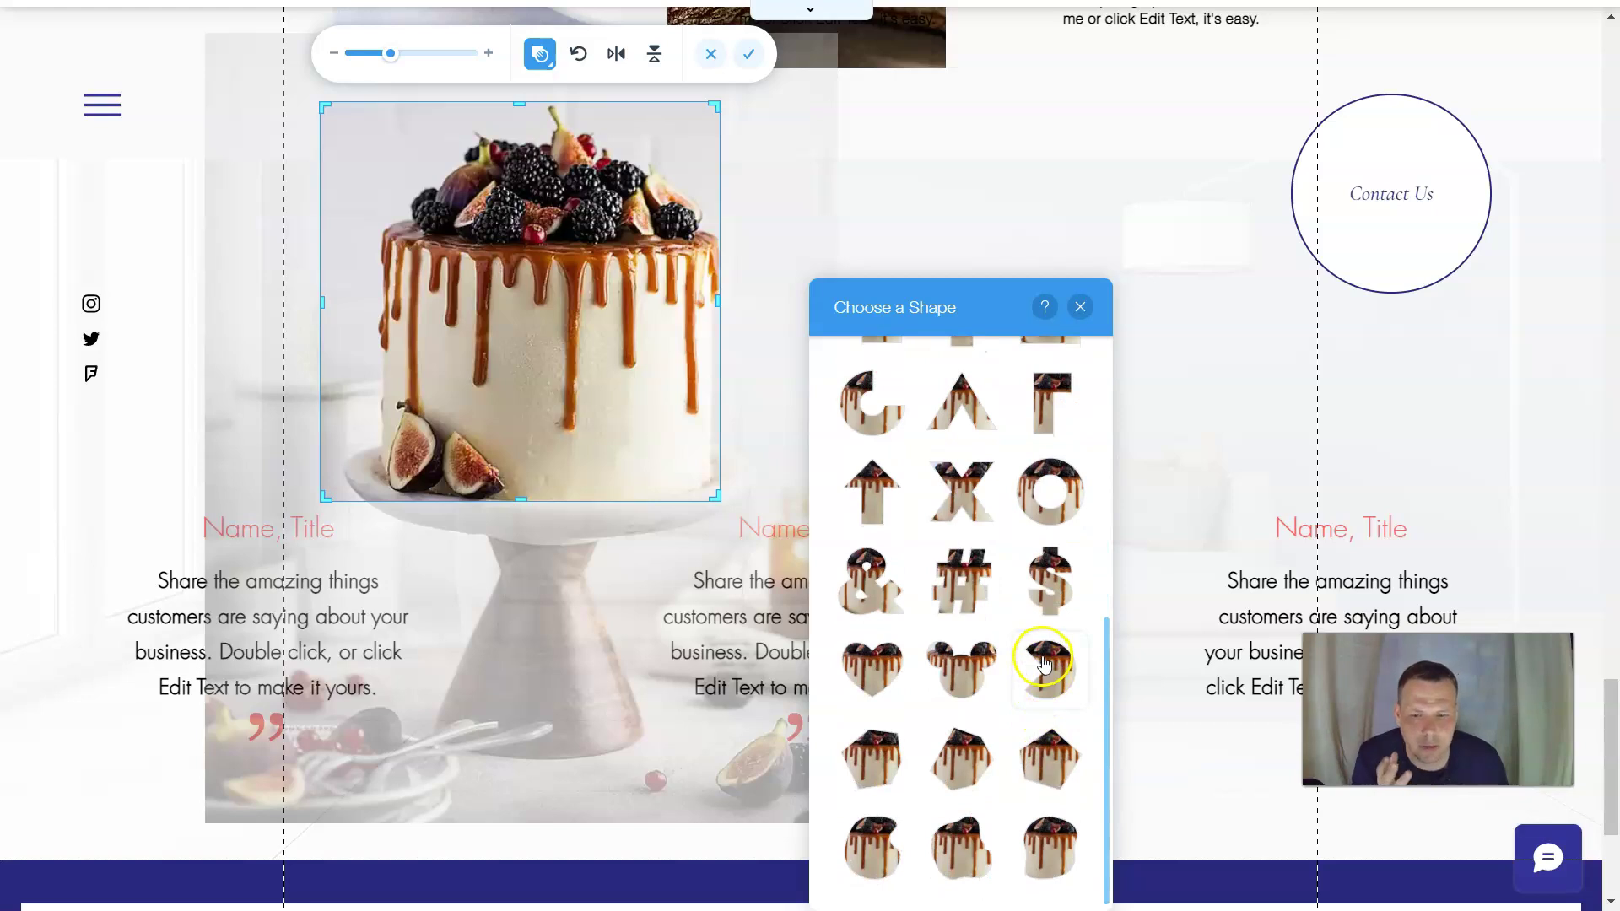
pyautogui.click(873, 669)
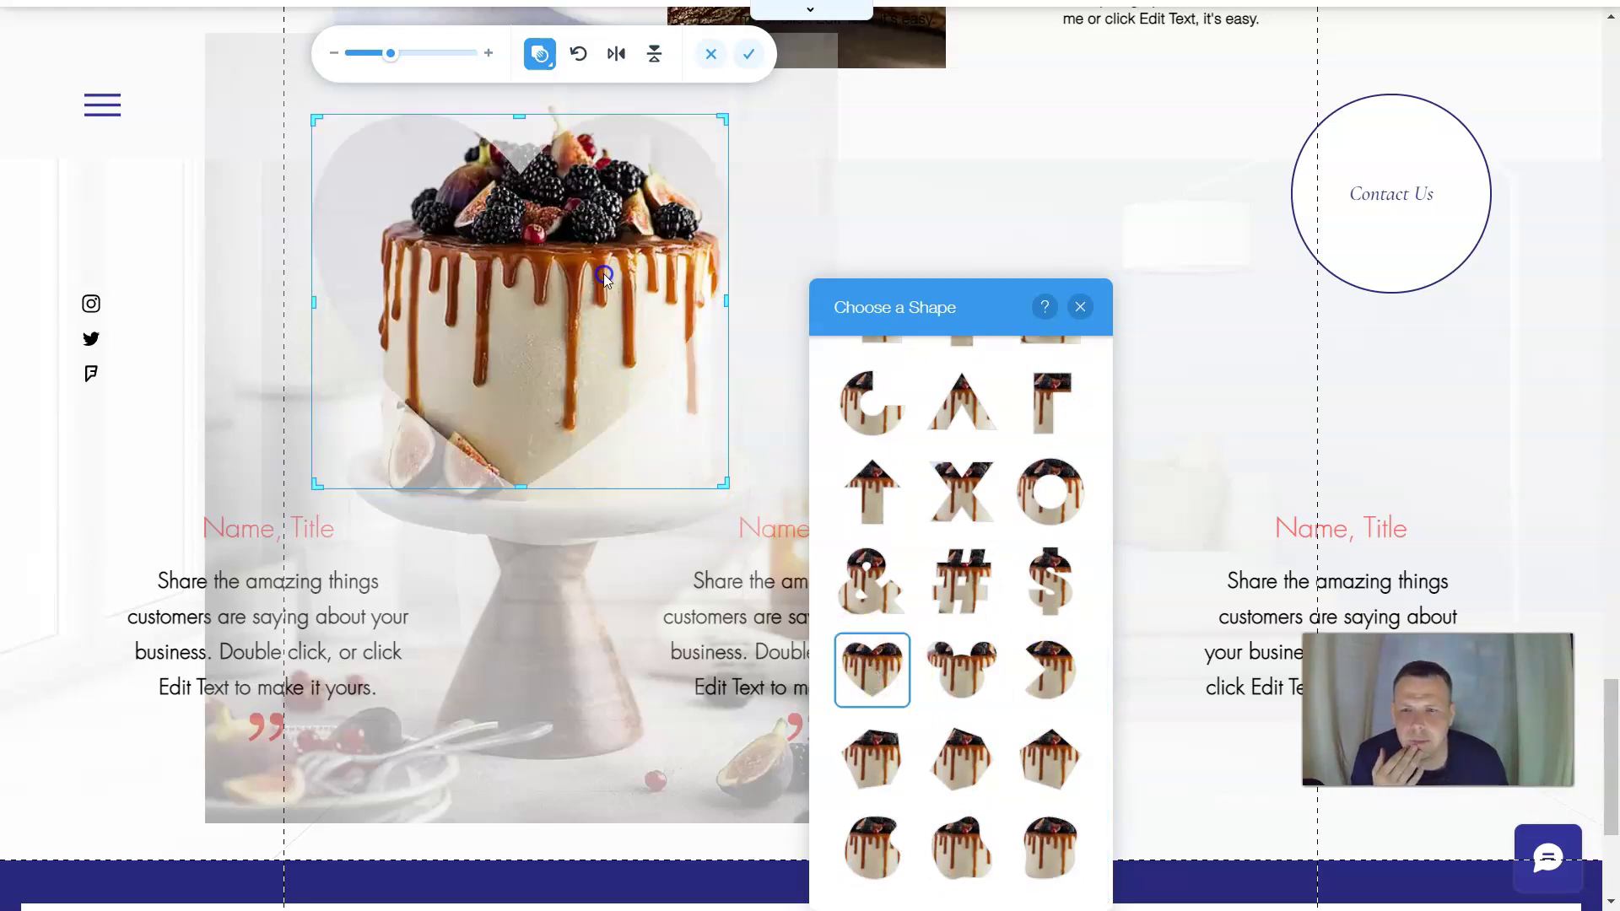
pyautogui.click(578, 292)
pyautogui.moveTo(575, 288); pyautogui.dragTo(541, 315)
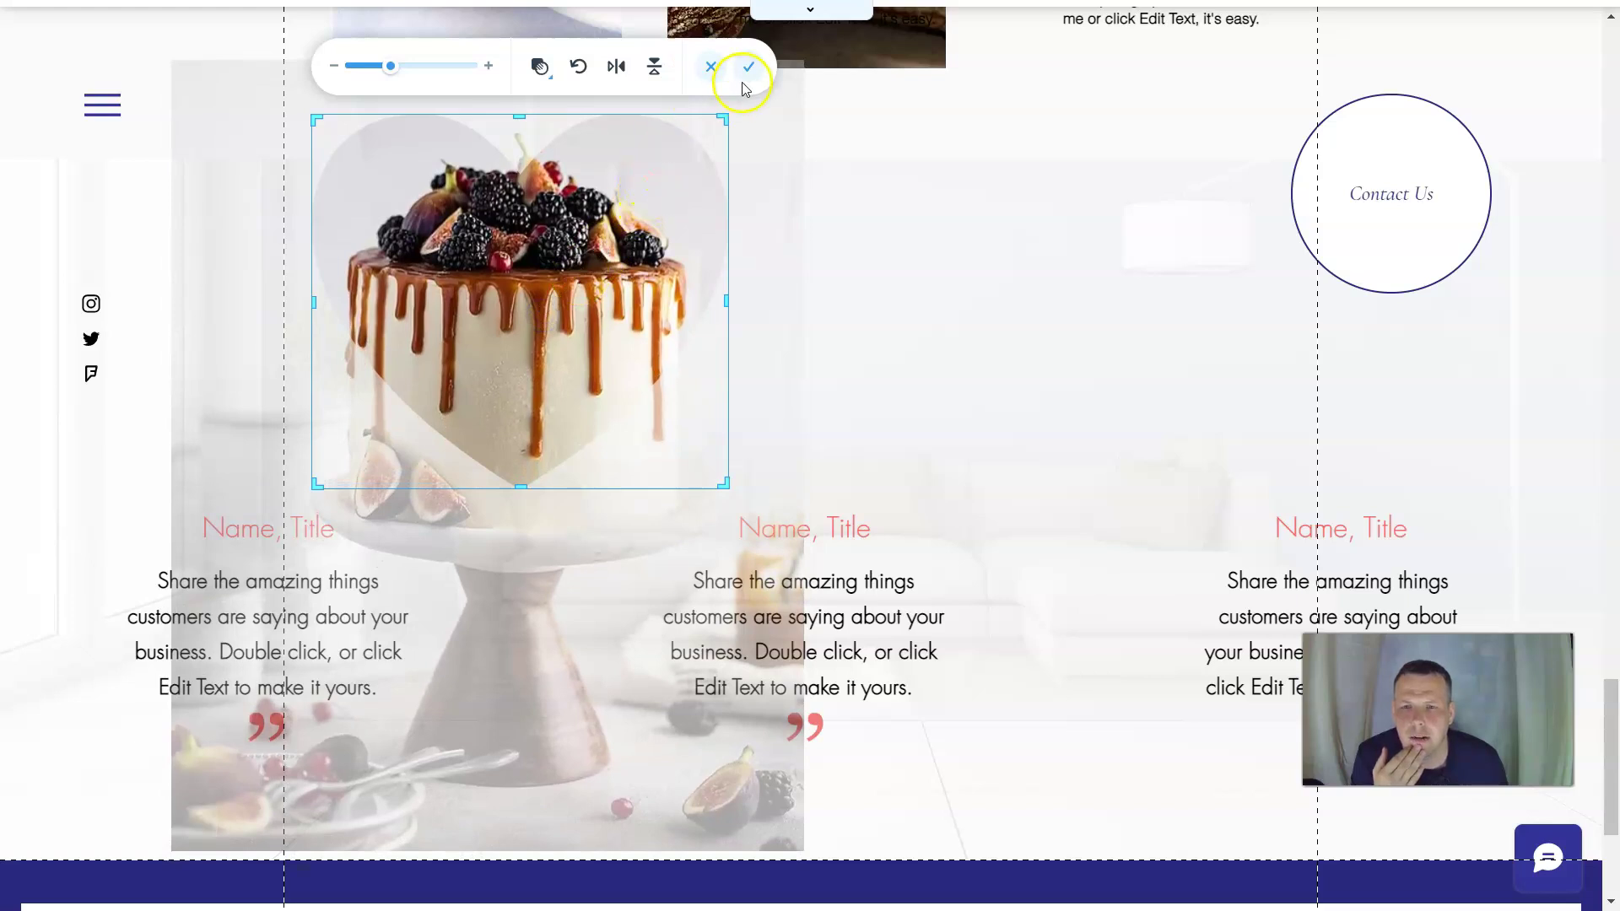
pyautogui.click(747, 78)
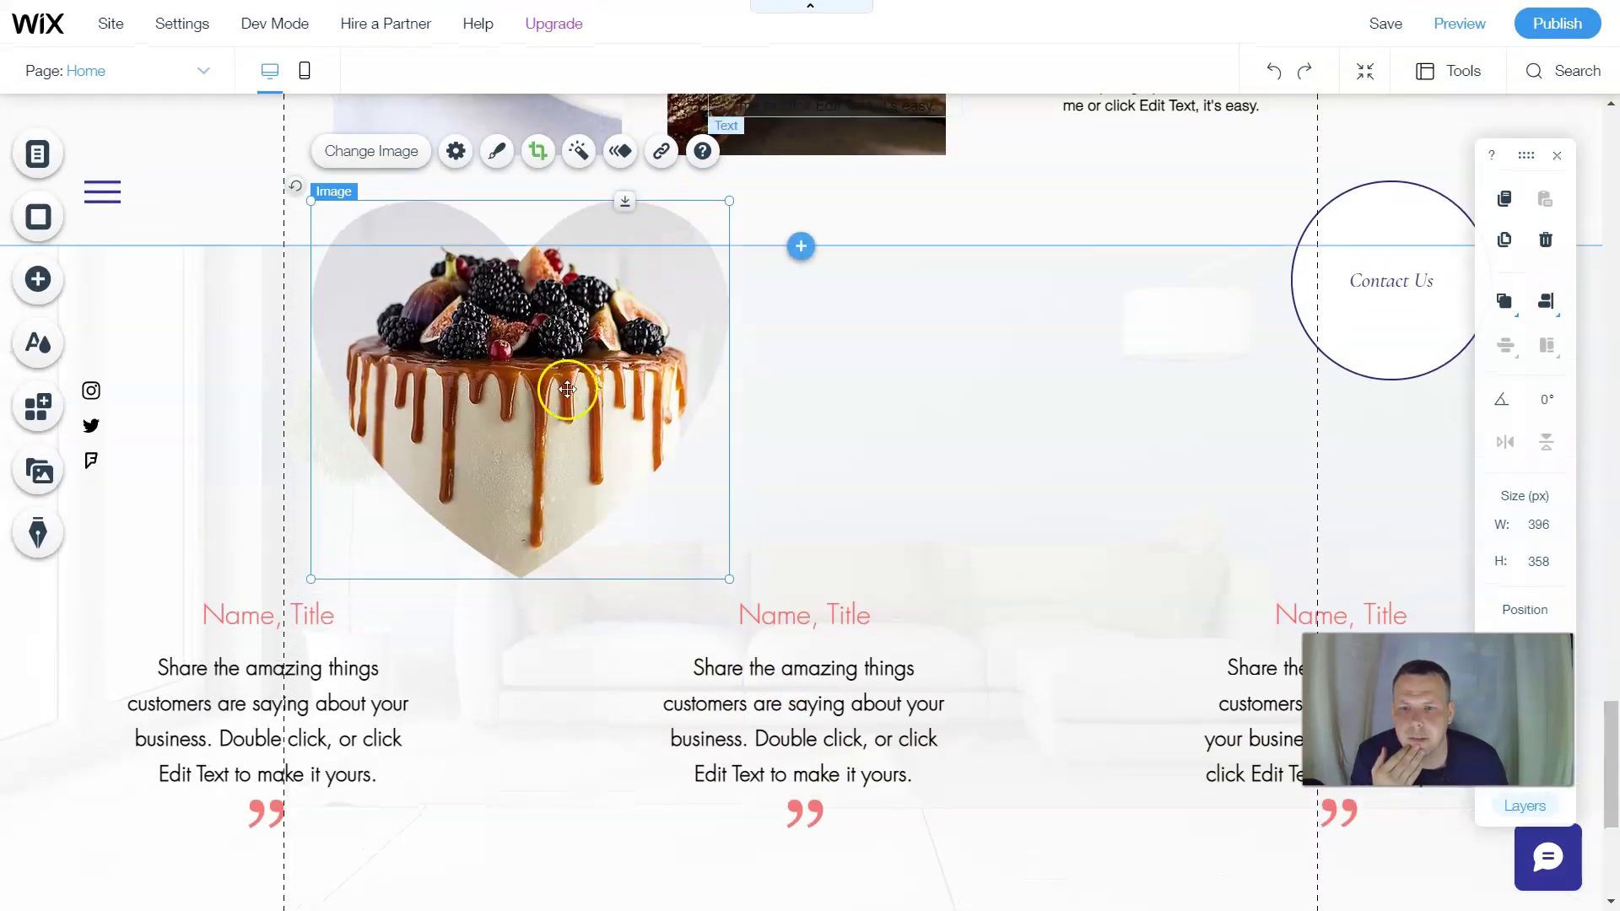
# Move the heart-shaped cake image above the first testimonial and place a duplicate of it above the second testimonial.
pyautogui.moveTo(568, 390); pyautogui.dragTo(339, 378)
pyautogui.click(410, 364)
pyautogui.rightClick(408, 363)
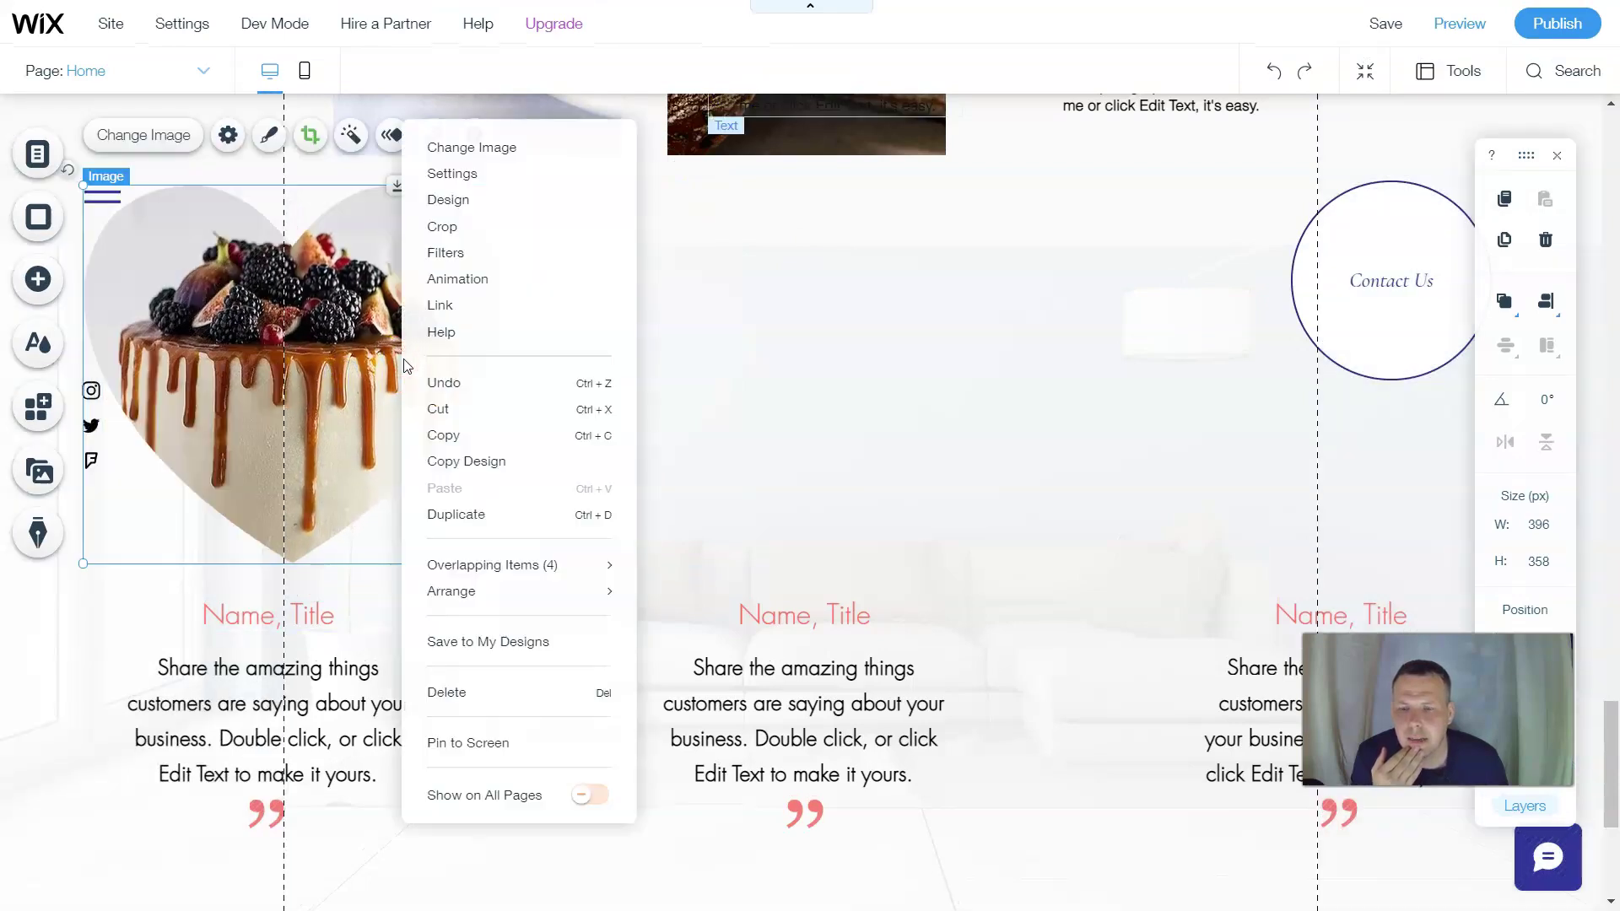
pyautogui.click(474, 529)
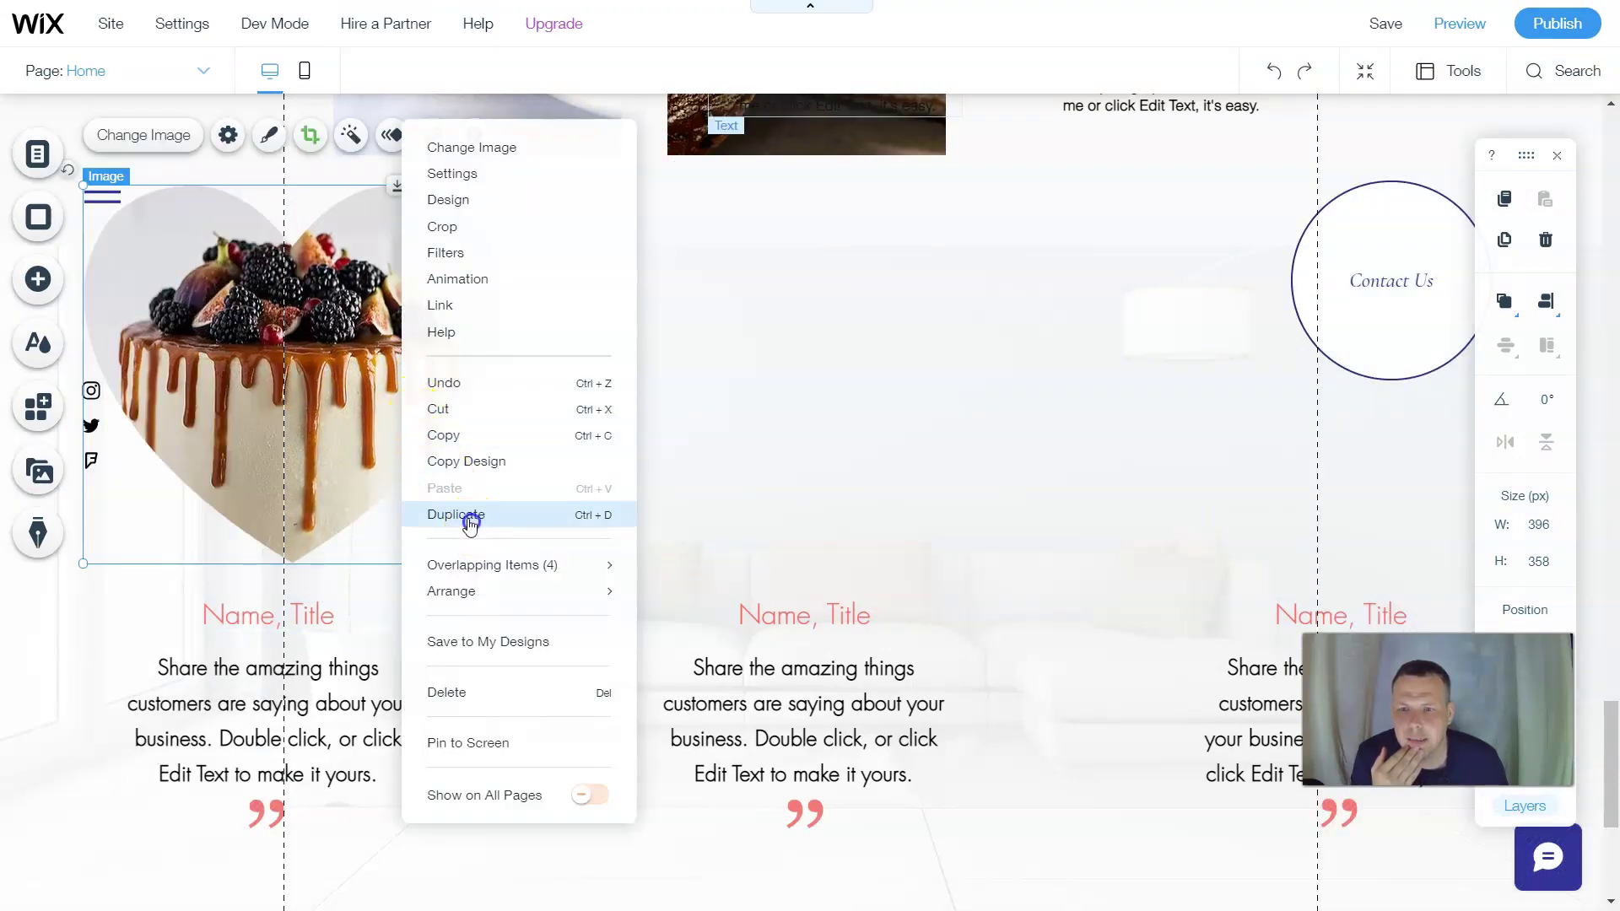
pyautogui.moveTo(423, 411); pyautogui.dragTo(869, 407)
# Duplicate the second heart-shaped cake, place the copy above the third testimonial, and centre the middle heart above its text.
pyautogui.rightClick(869, 407)
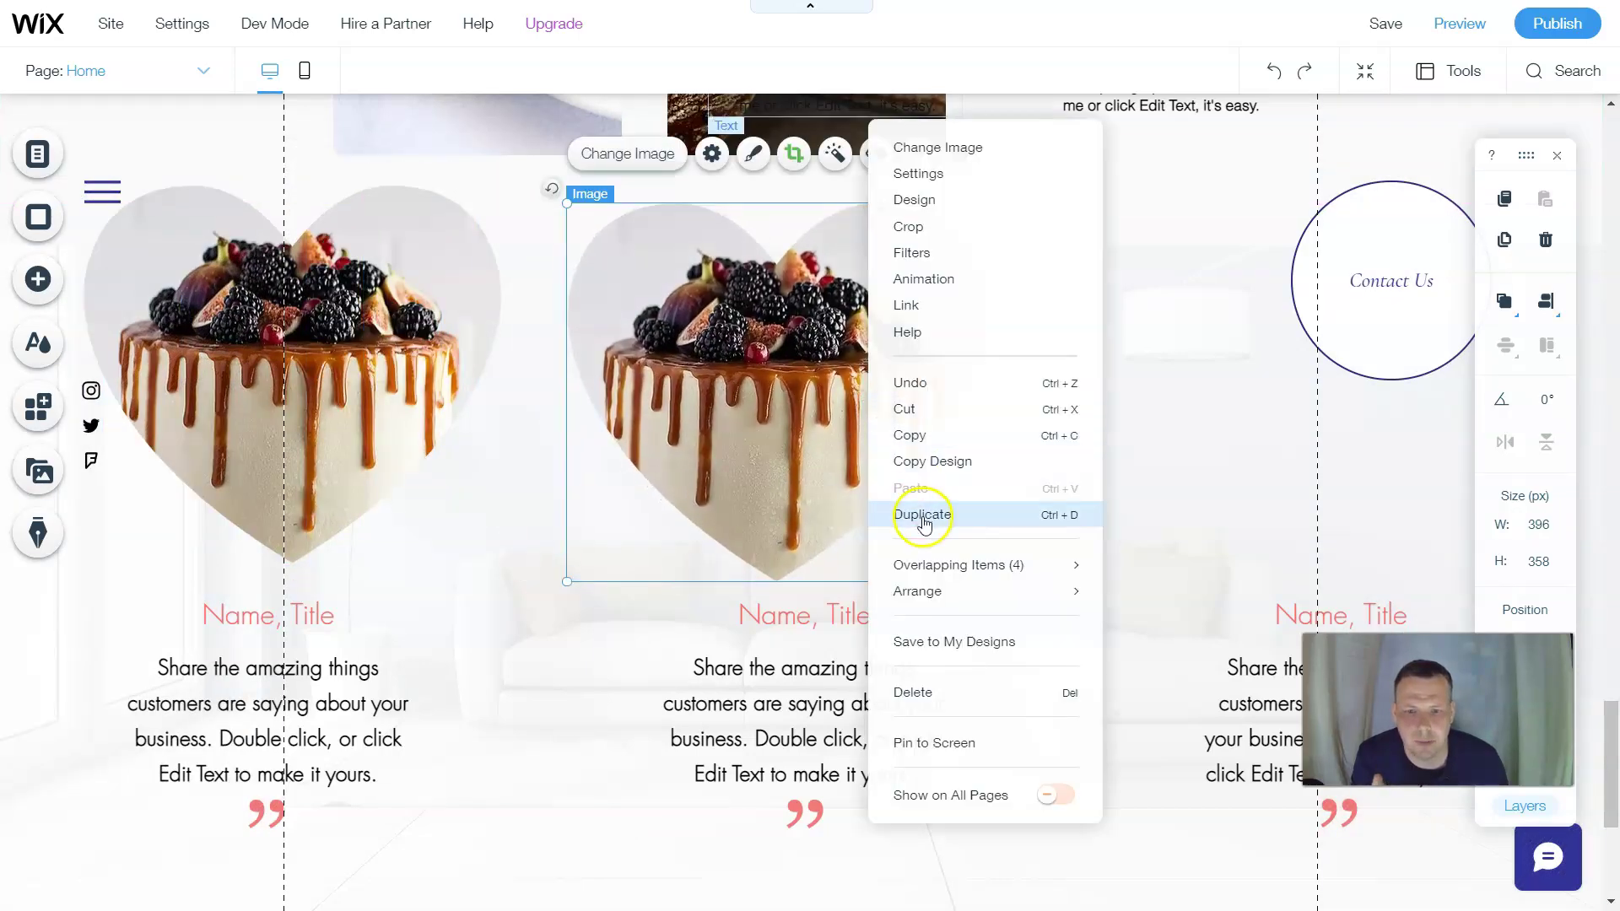
pyautogui.moveTo(943, 618)
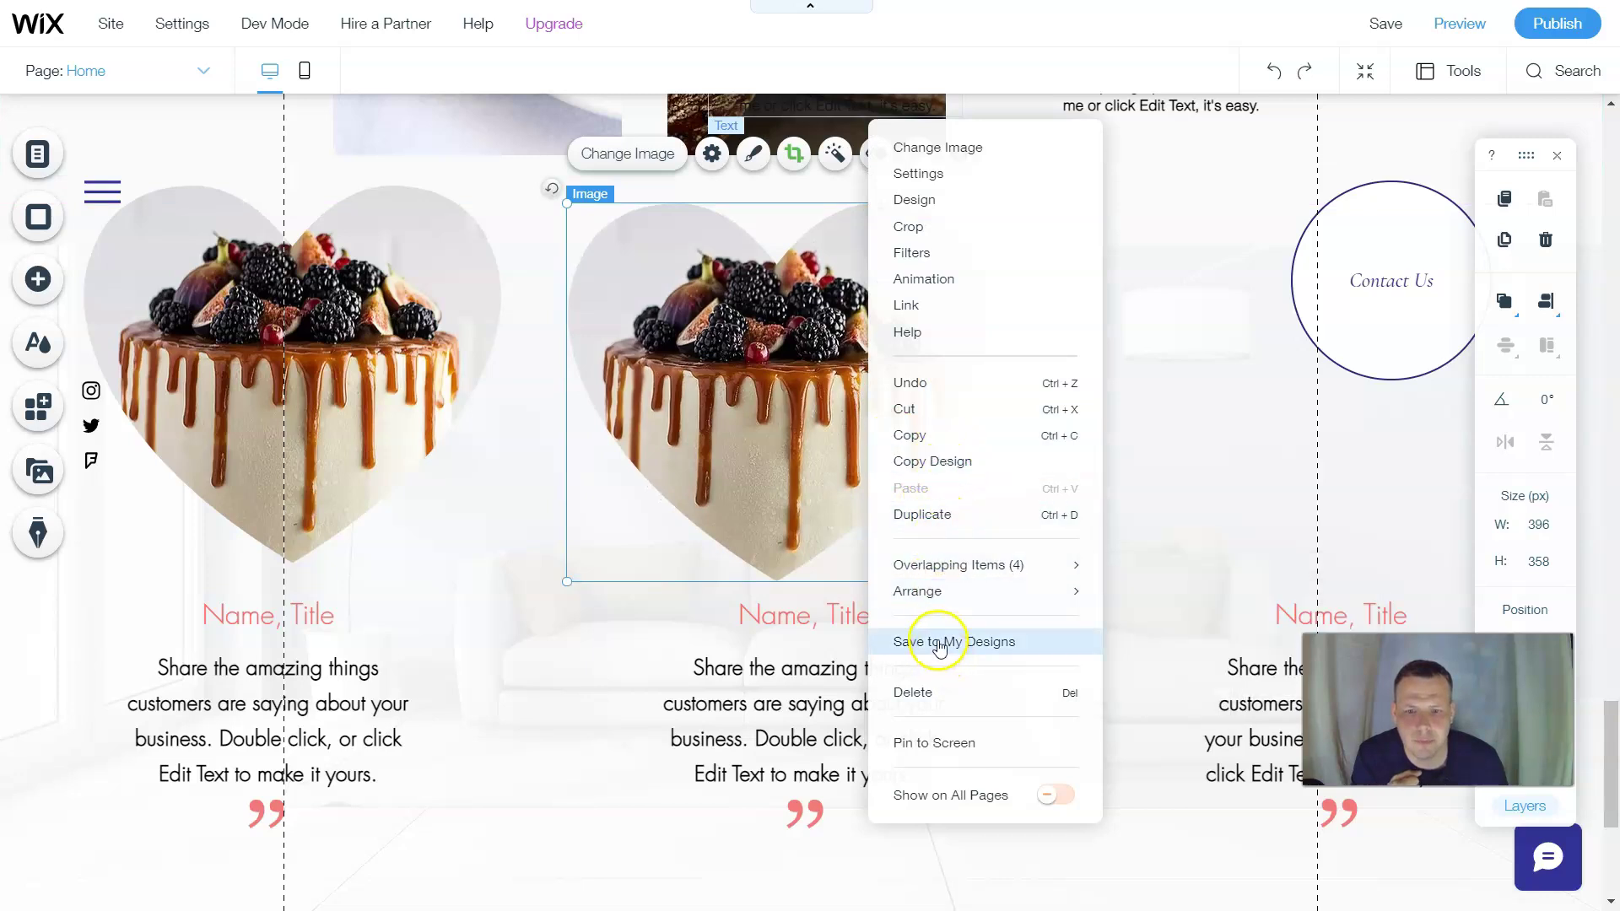
pyautogui.click(971, 514)
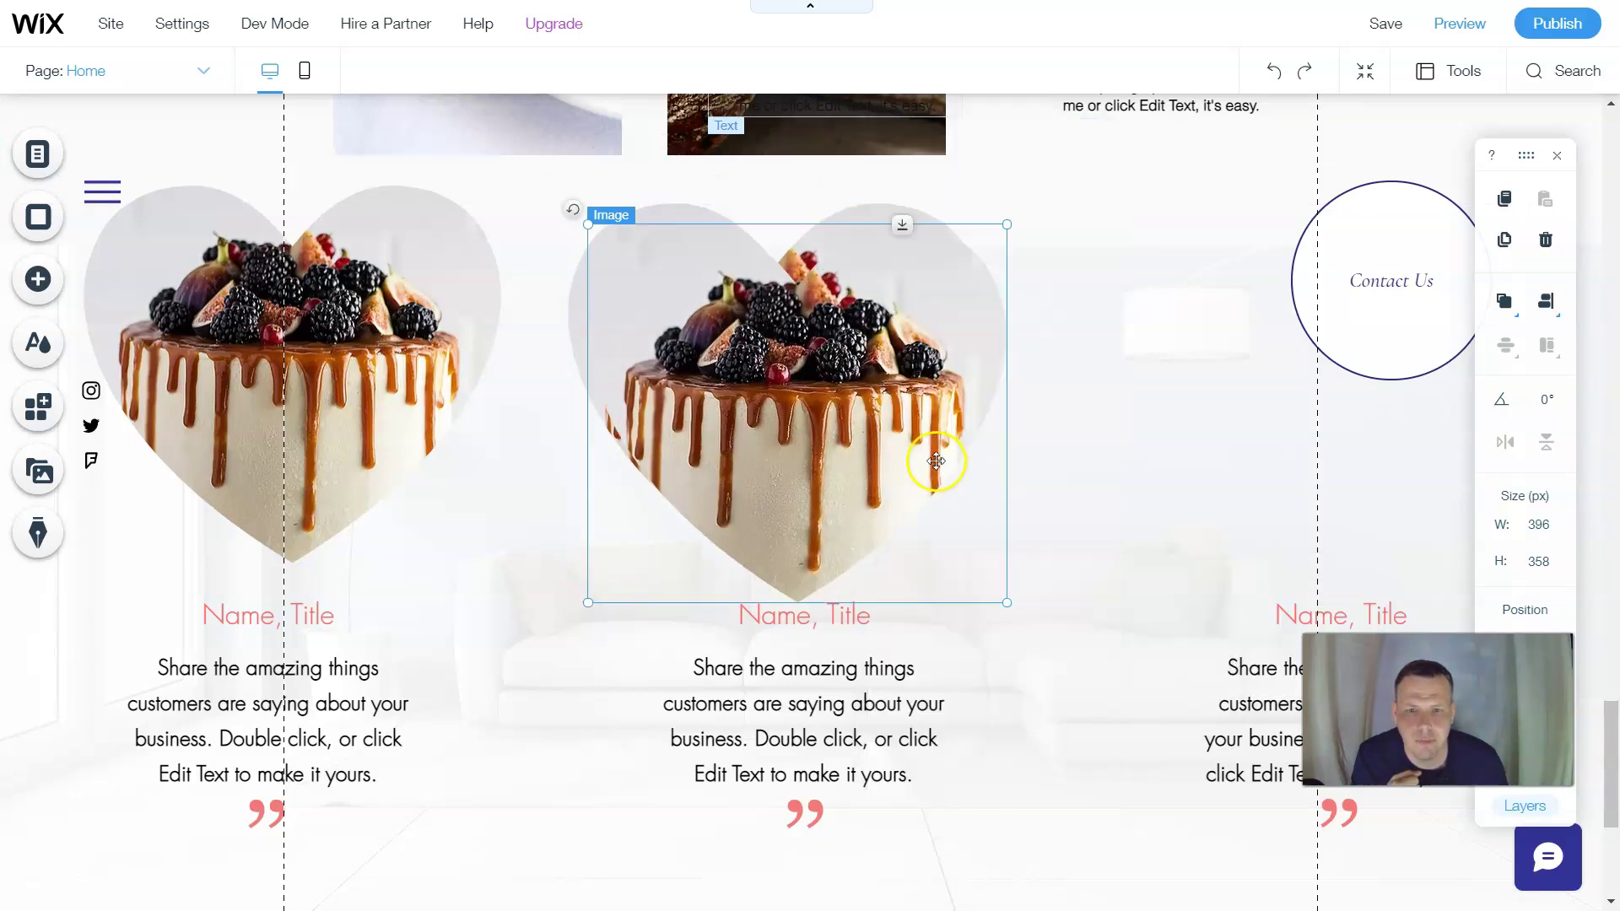
pyautogui.moveTo(860, 412); pyautogui.dragTo(1304, 417)
pyautogui.moveTo(823, 392); pyautogui.dragTo(842, 397)
pyautogui.scroll(-3, 1085, 470)
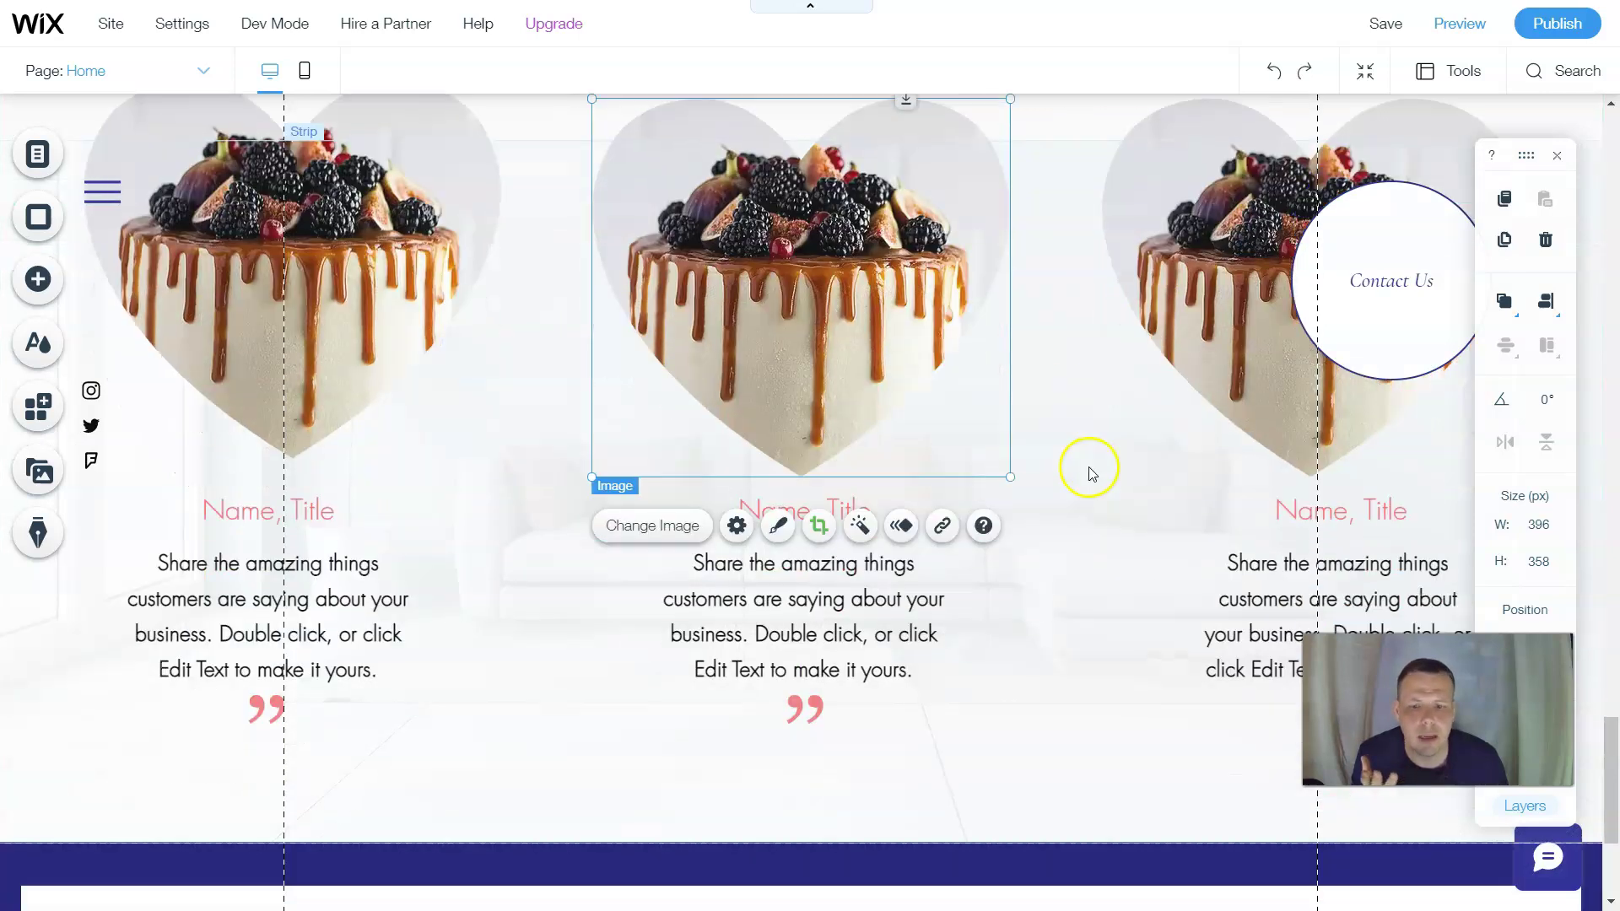
pyautogui.scroll(3, 1065, 521)
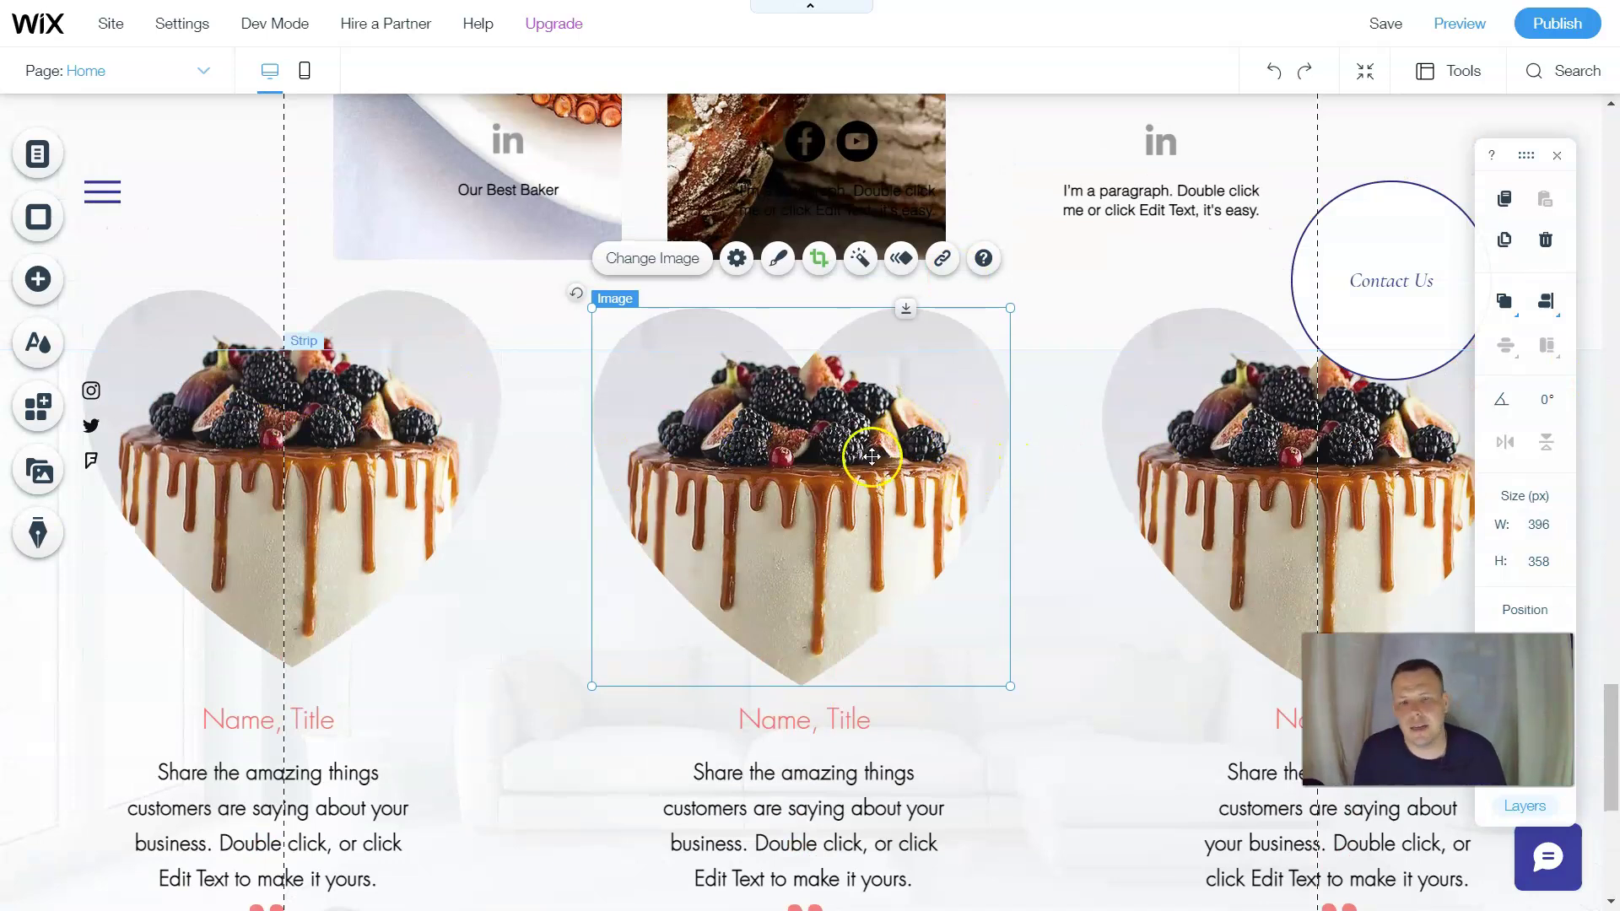
# Examine the image, gallery, interactive and decorative elements available to add, including arrows, featured vector art, icons, and animals and nature.
pyautogui.click(54, 295)
pyautogui.click(122, 289)
pyautogui.click(123, 267)
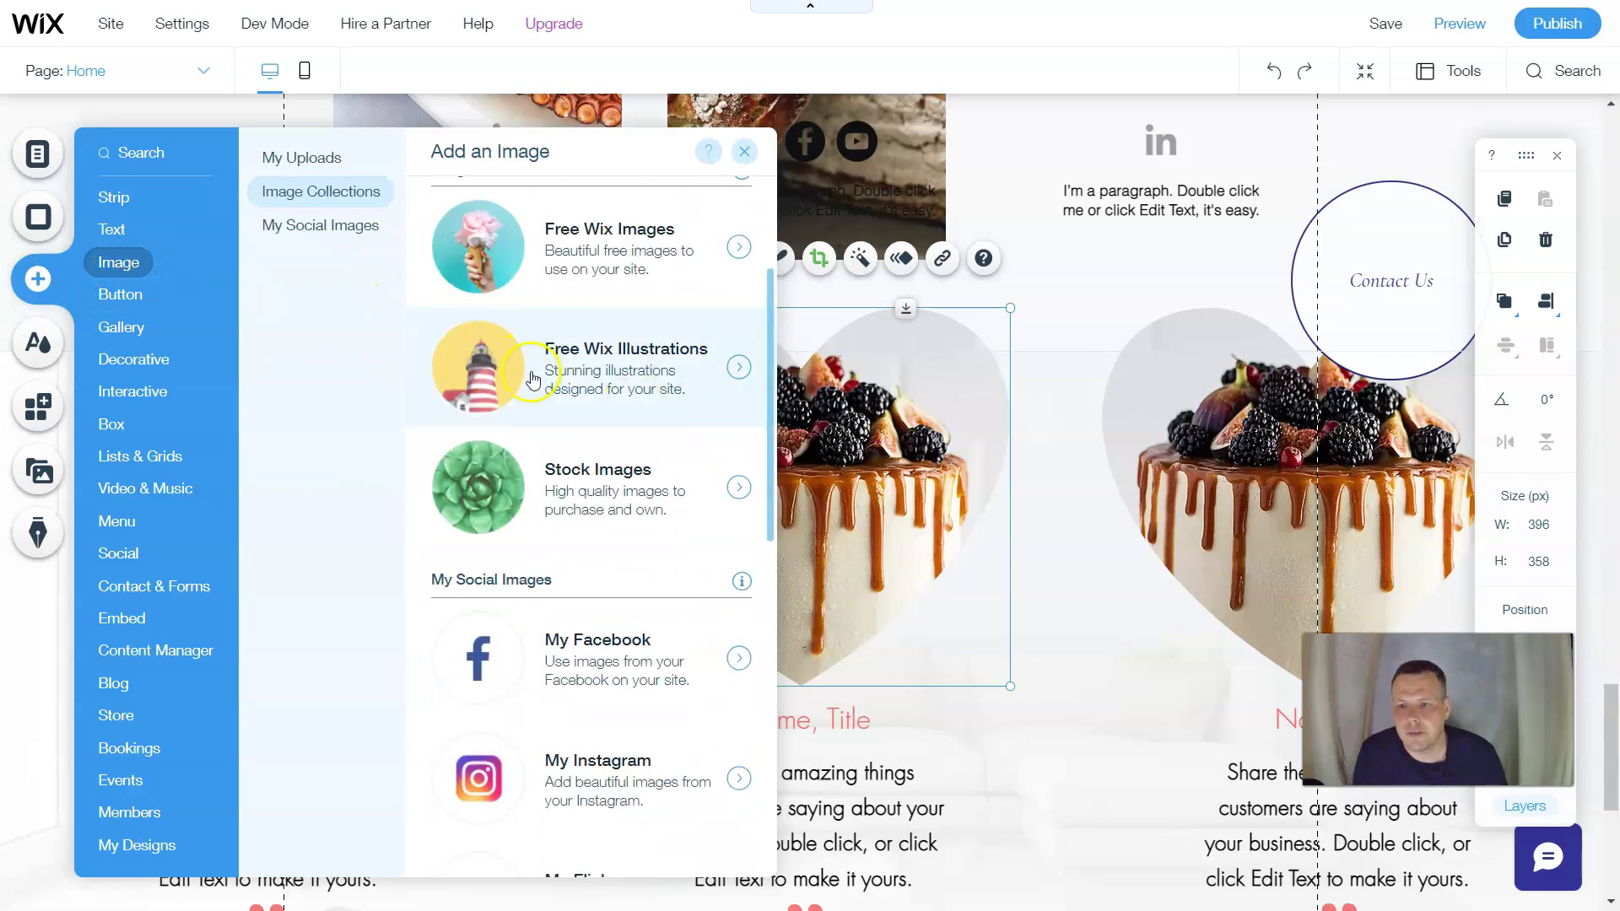
pyautogui.click(139, 328)
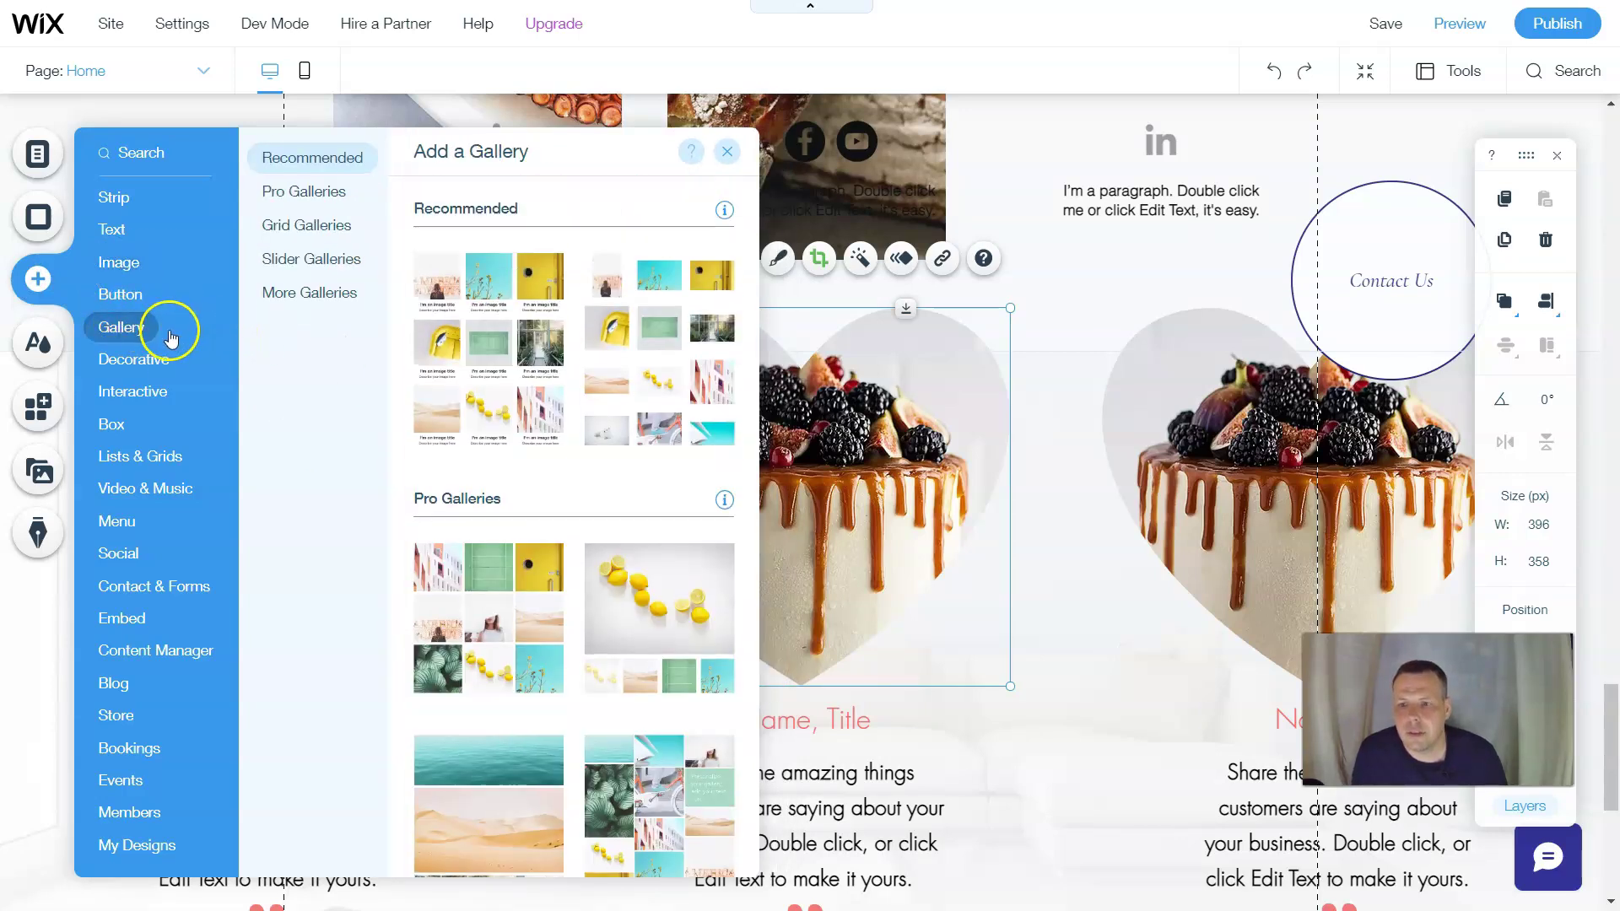
pyautogui.click(172, 400)
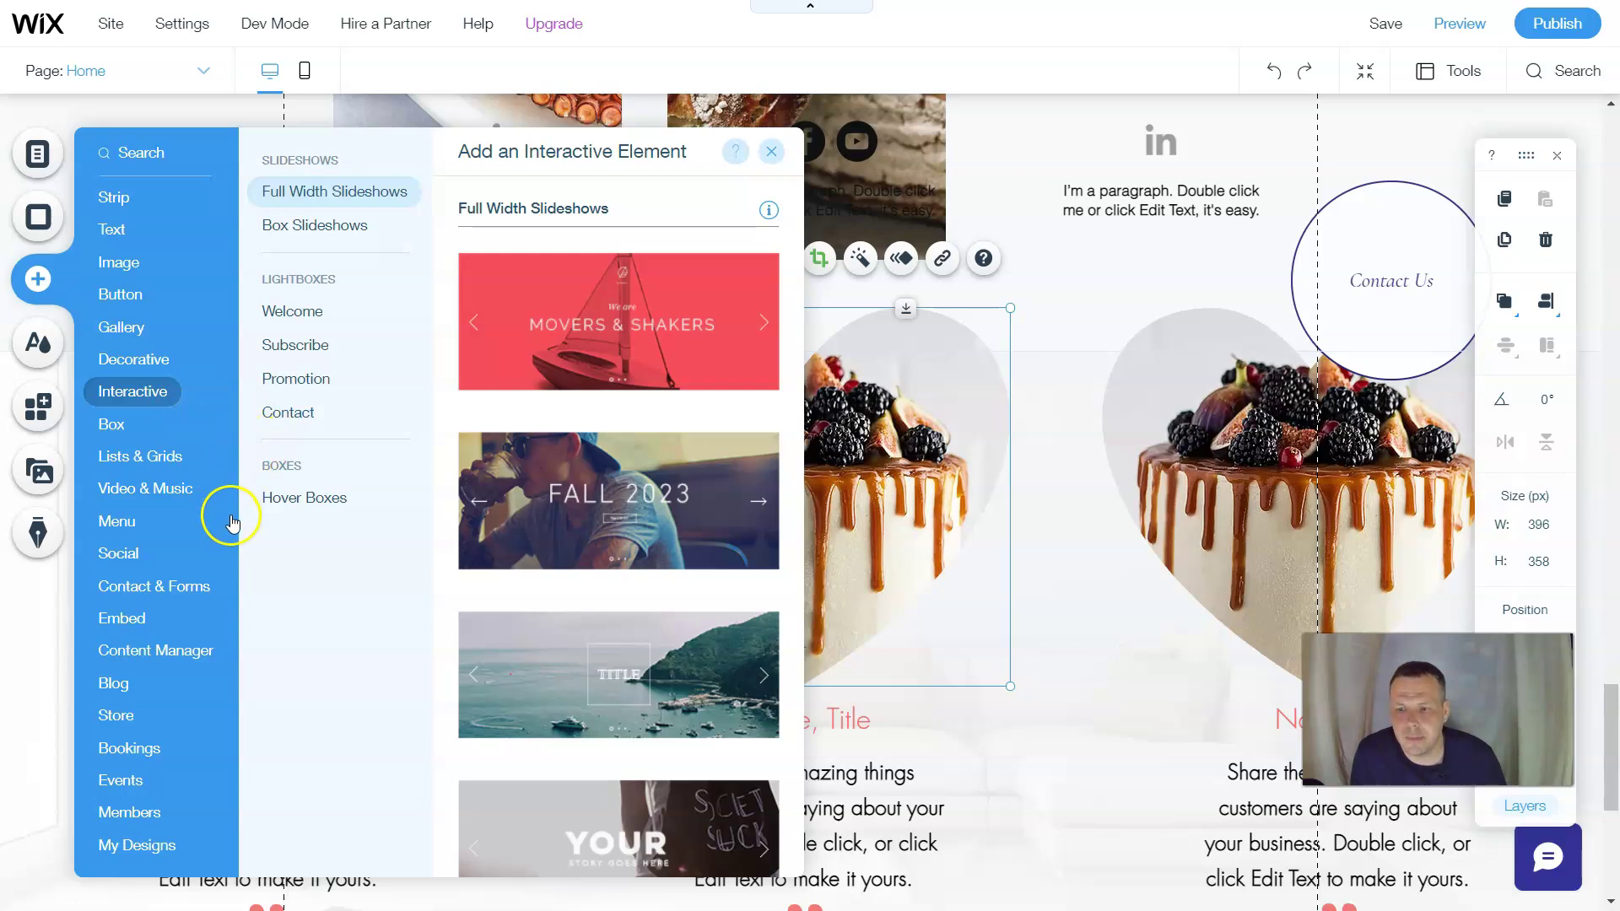
pyautogui.click(144, 363)
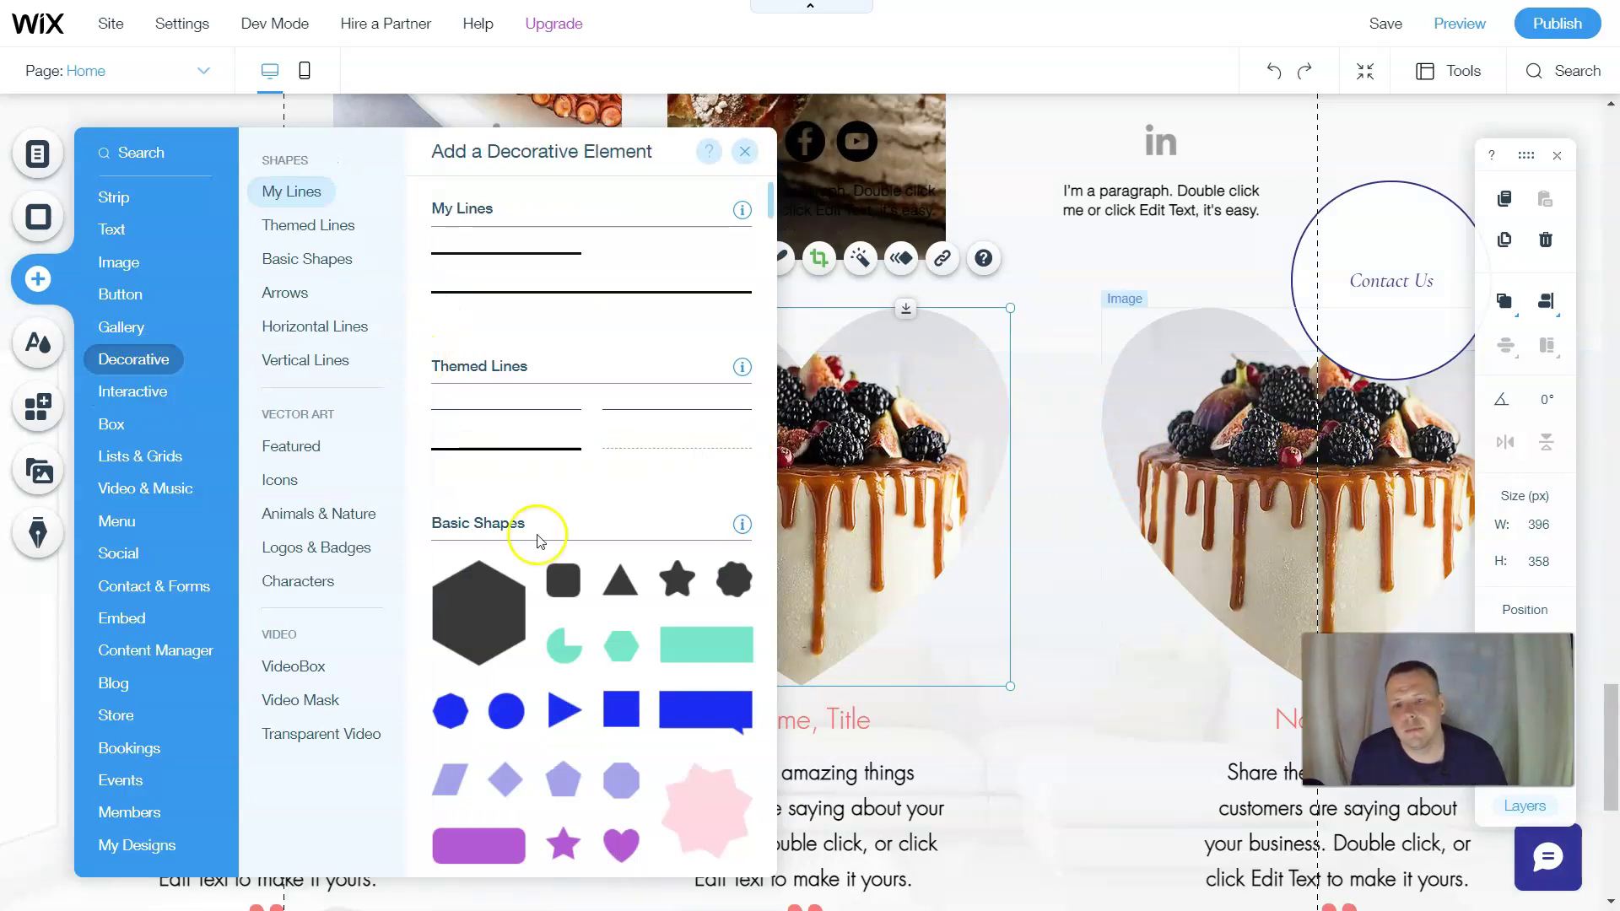
pyautogui.scroll(-8, 568, 568)
pyautogui.scroll(-10, 588, 567)
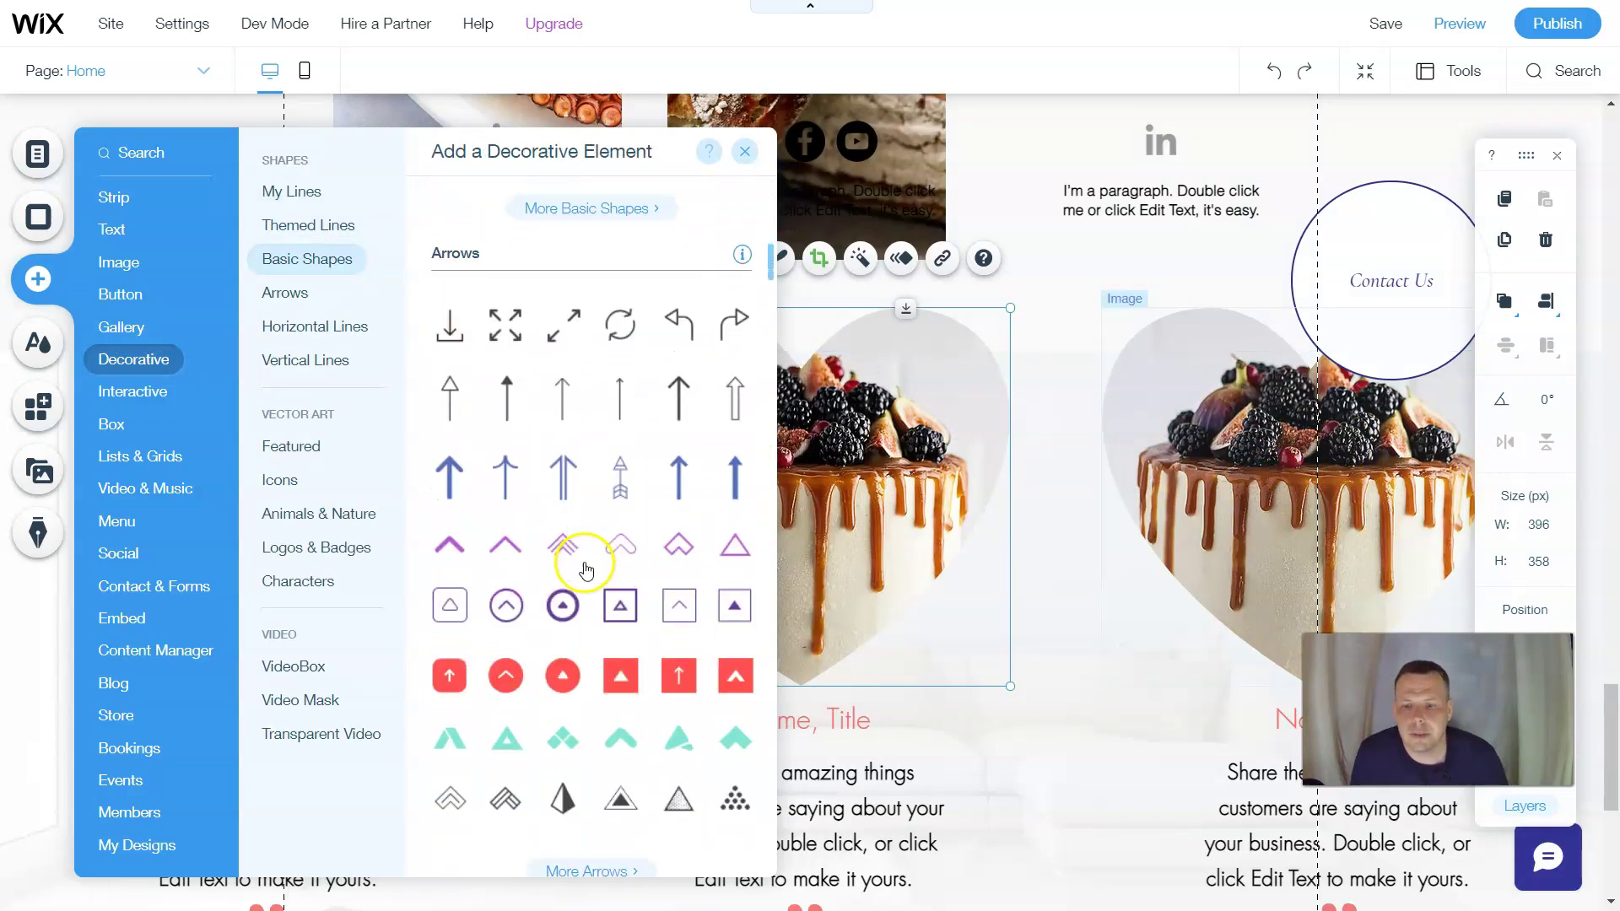
pyautogui.scroll(-5, 592, 565)
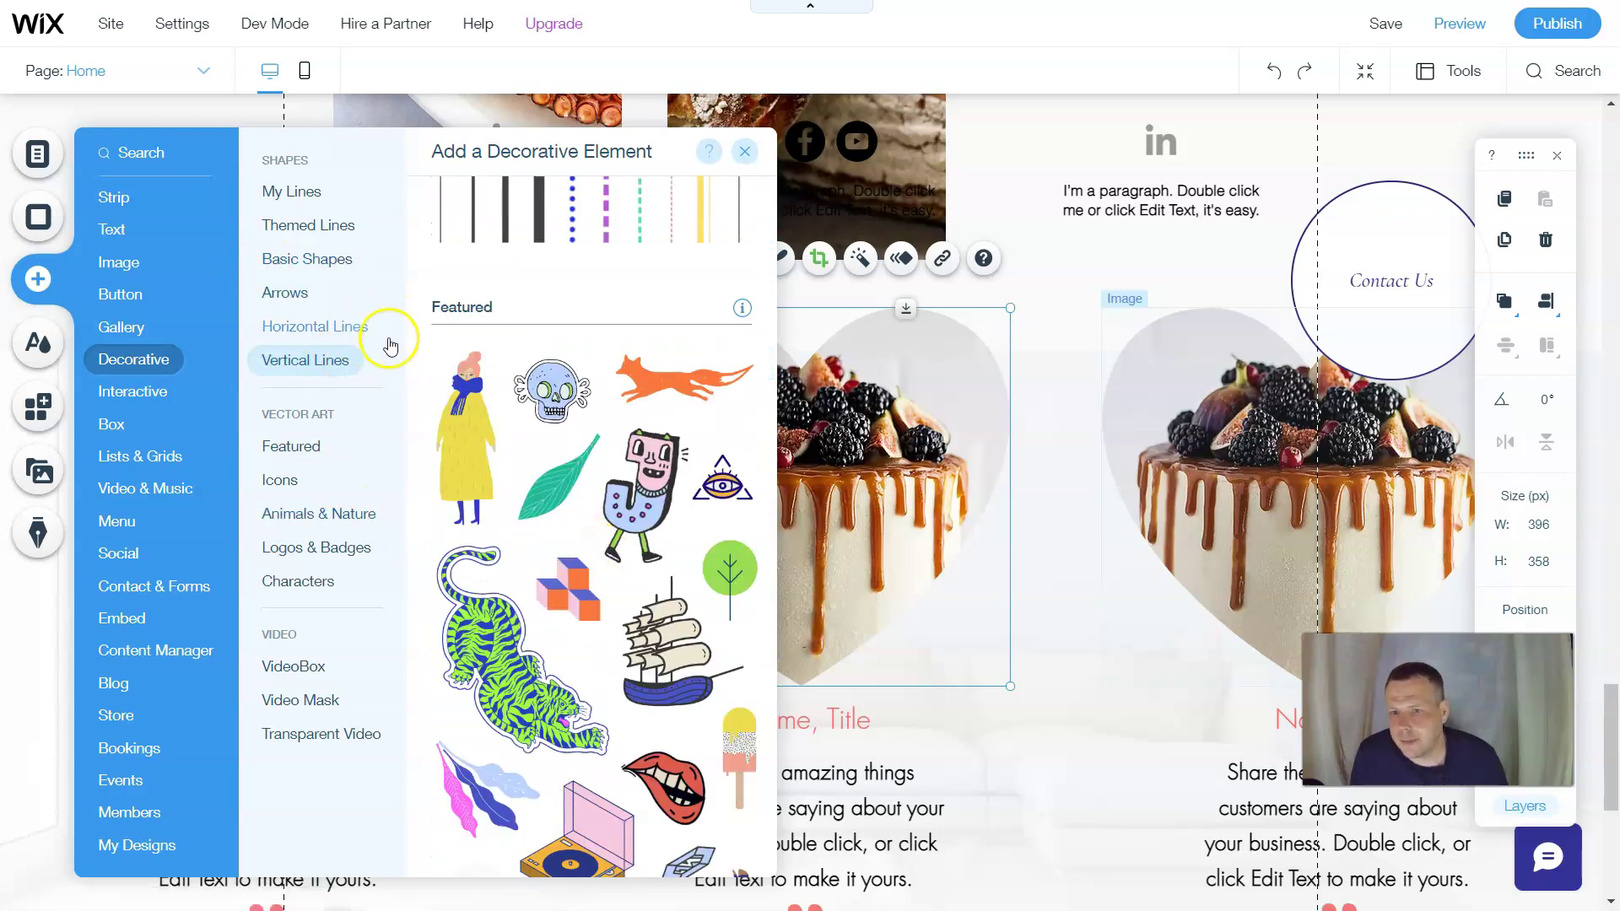
pyautogui.click(302, 444)
pyautogui.scroll(-10, 669, 509)
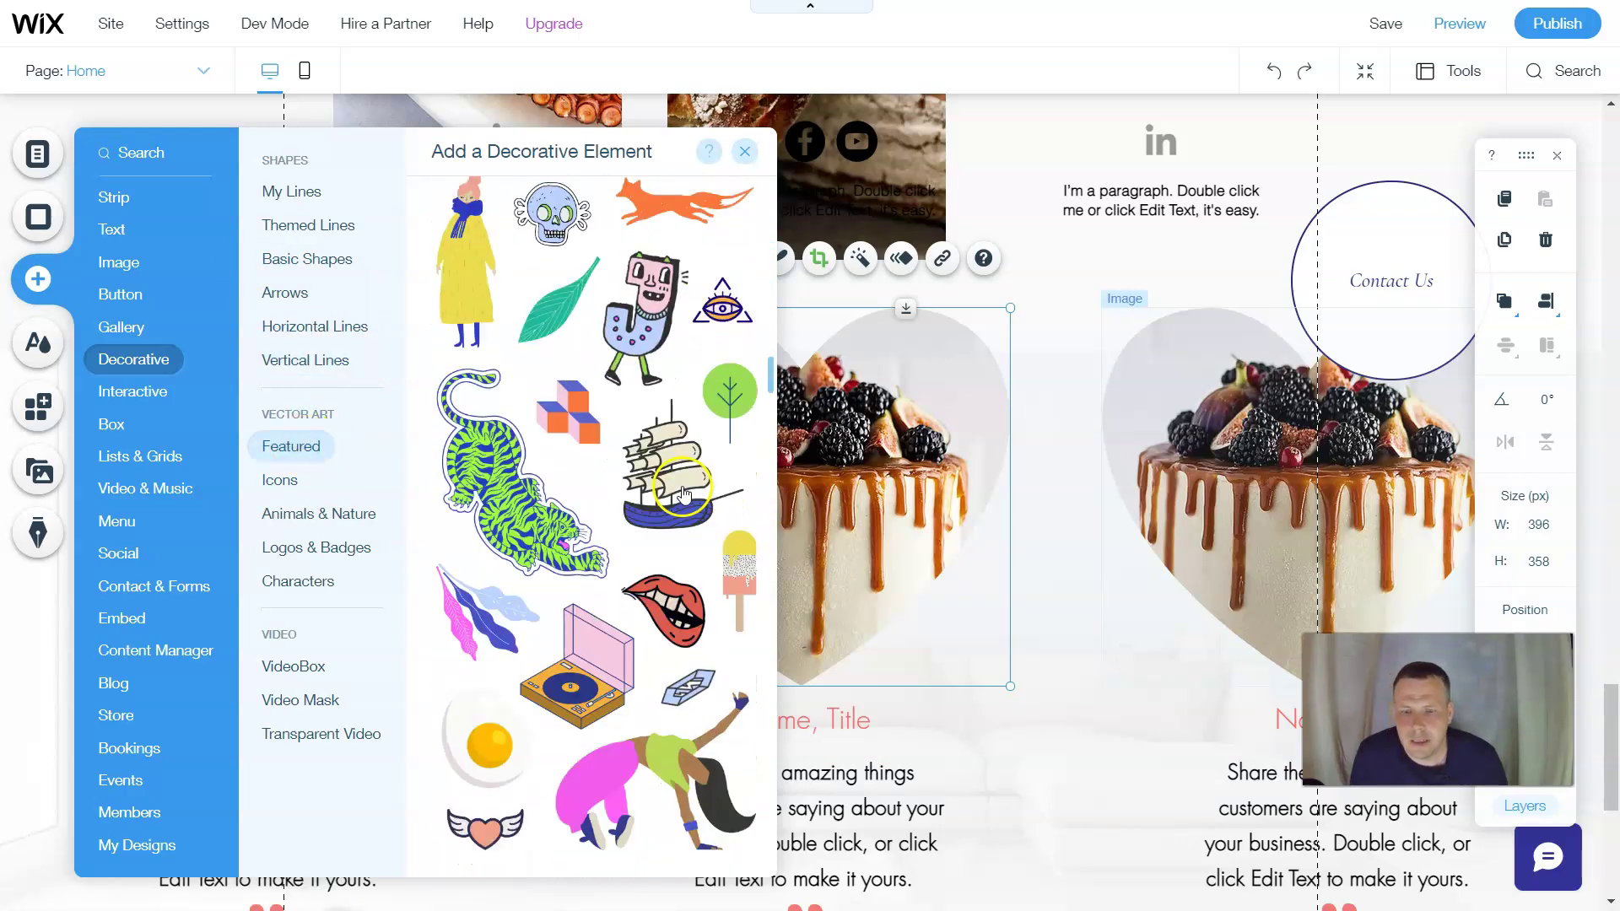
pyautogui.scroll(-8, 667, 502)
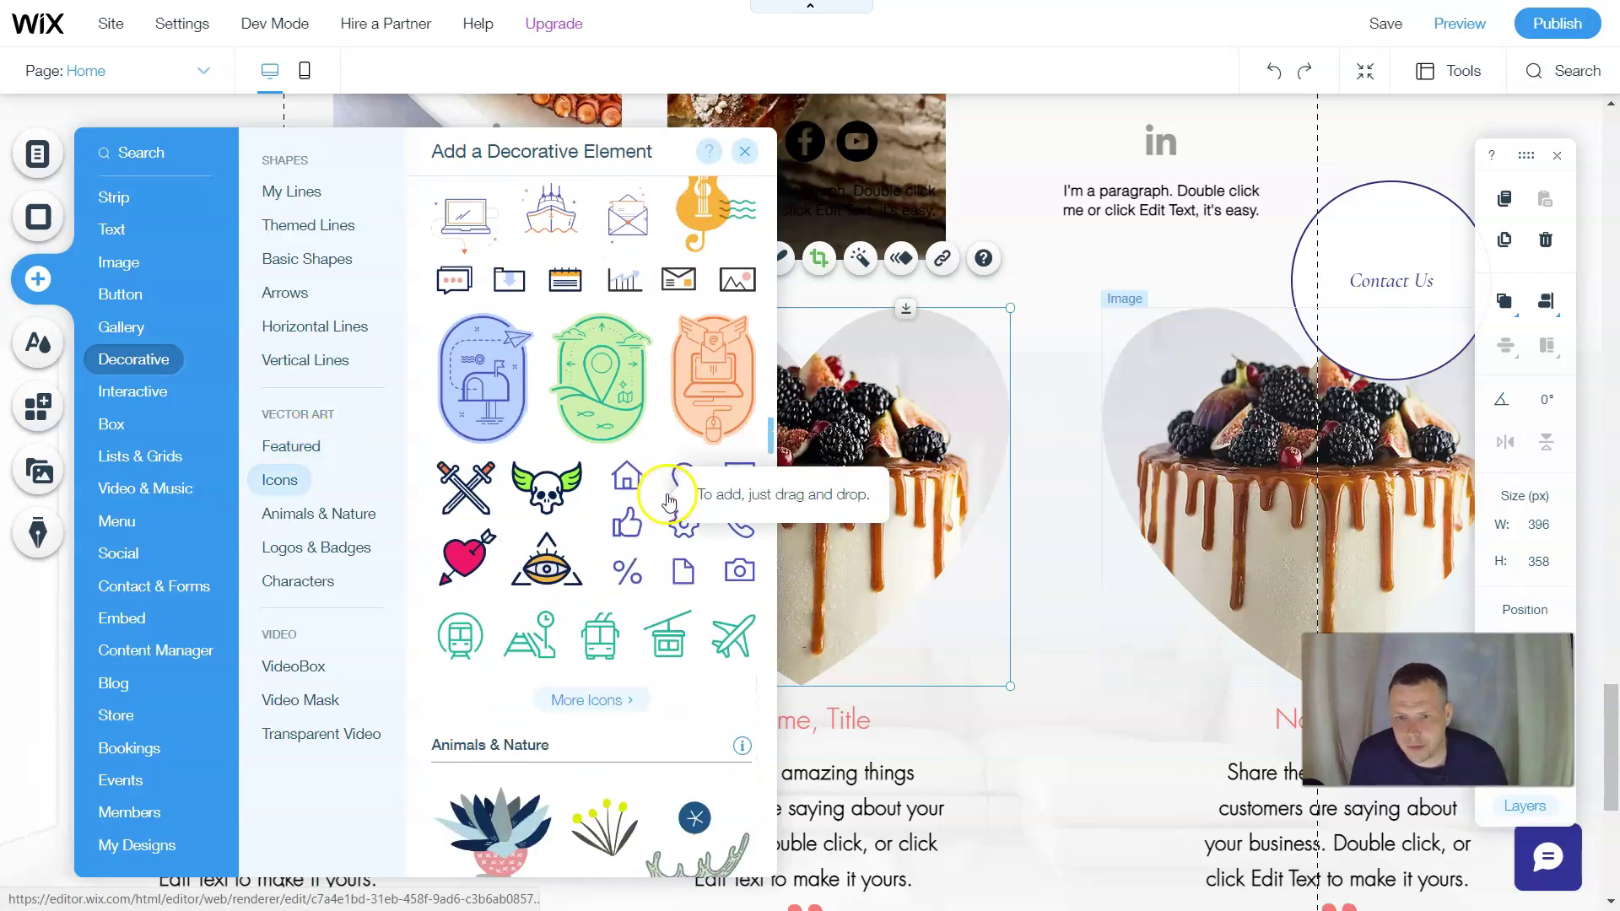
pyautogui.scroll(-3, 662, 503)
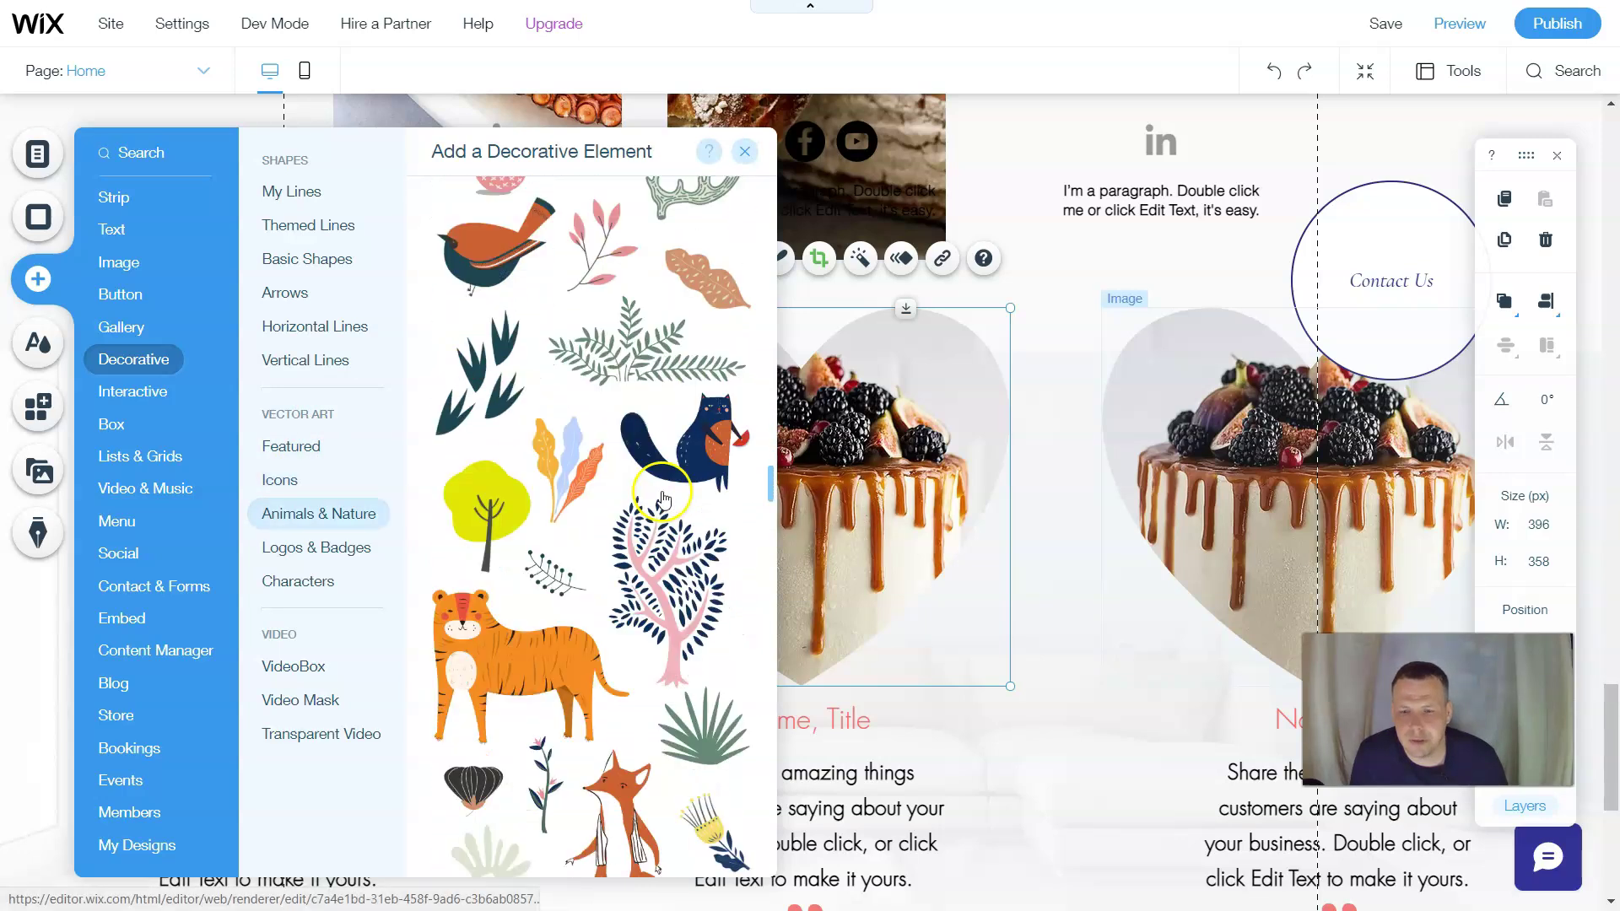
pyautogui.scroll(10, 650, 481)
# Place the black scalloped basic shape on the first heart-shaped cake and delete it again.
pyautogui.click(289, 240)
pyautogui.click(324, 260)
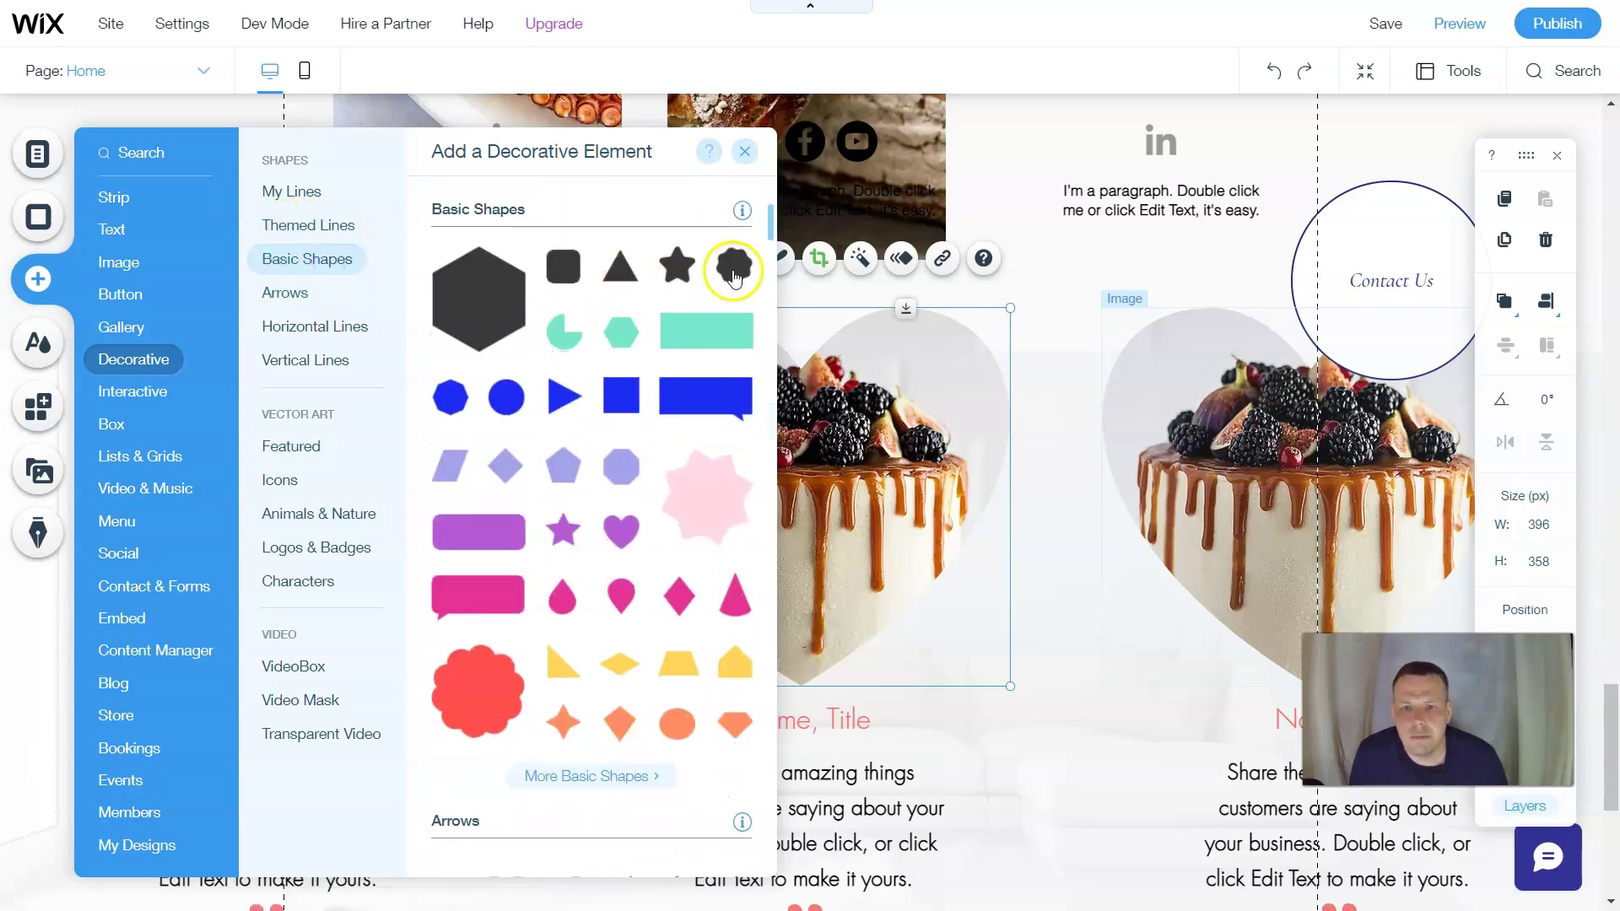
pyautogui.moveTo(734, 266); pyautogui.dragTo(300, 571)
pyautogui.click(416, 438)
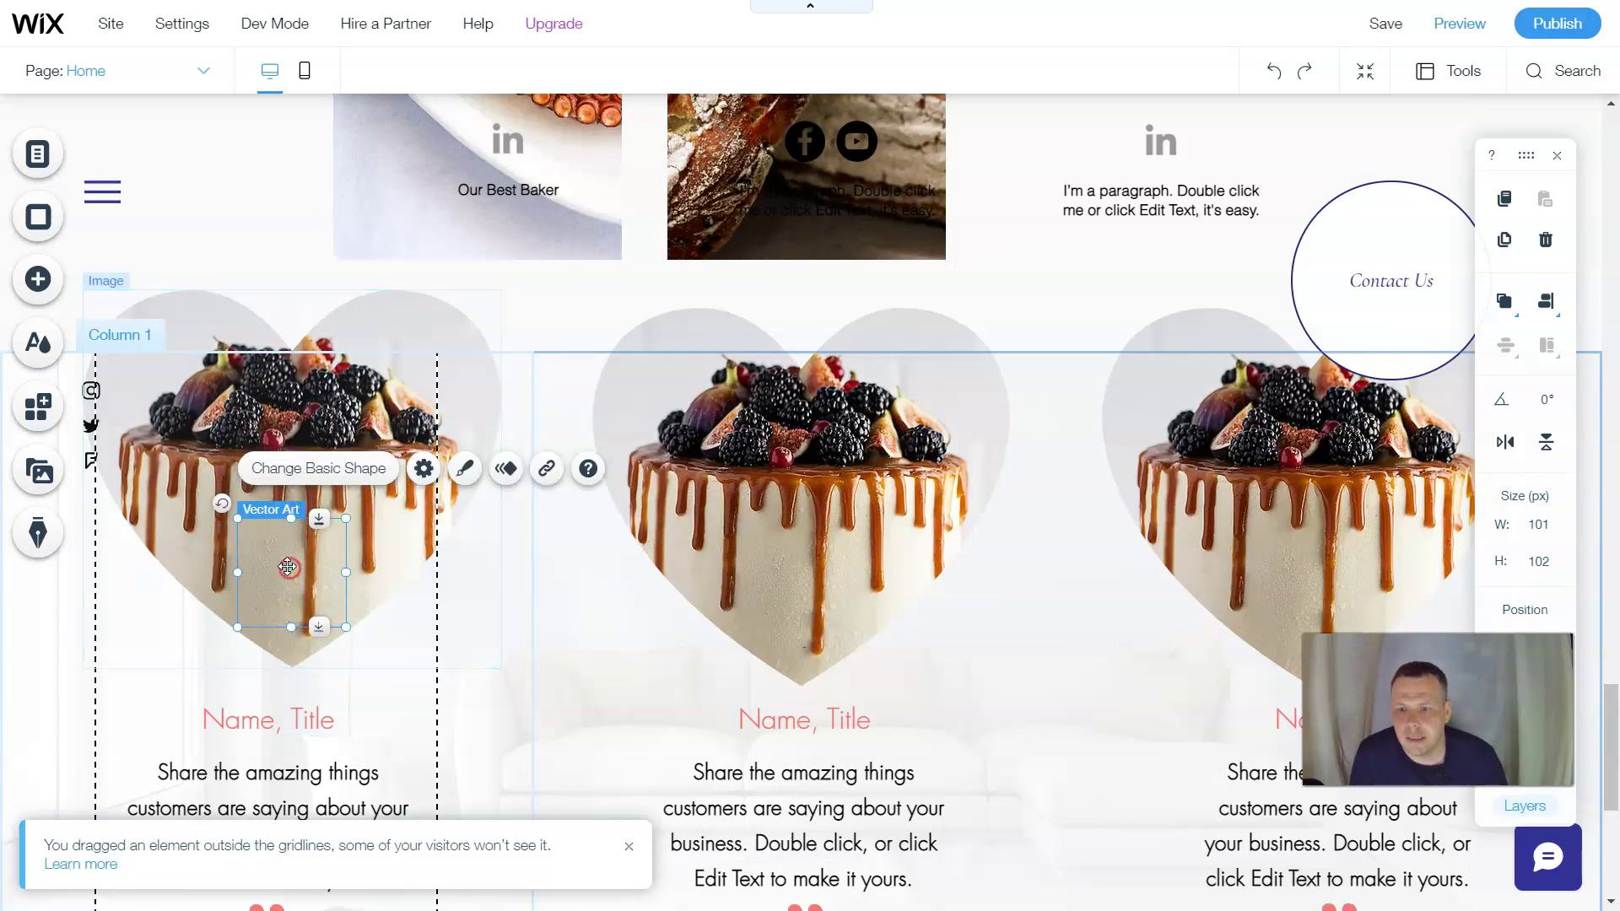
pyautogui.rightClick(296, 569)
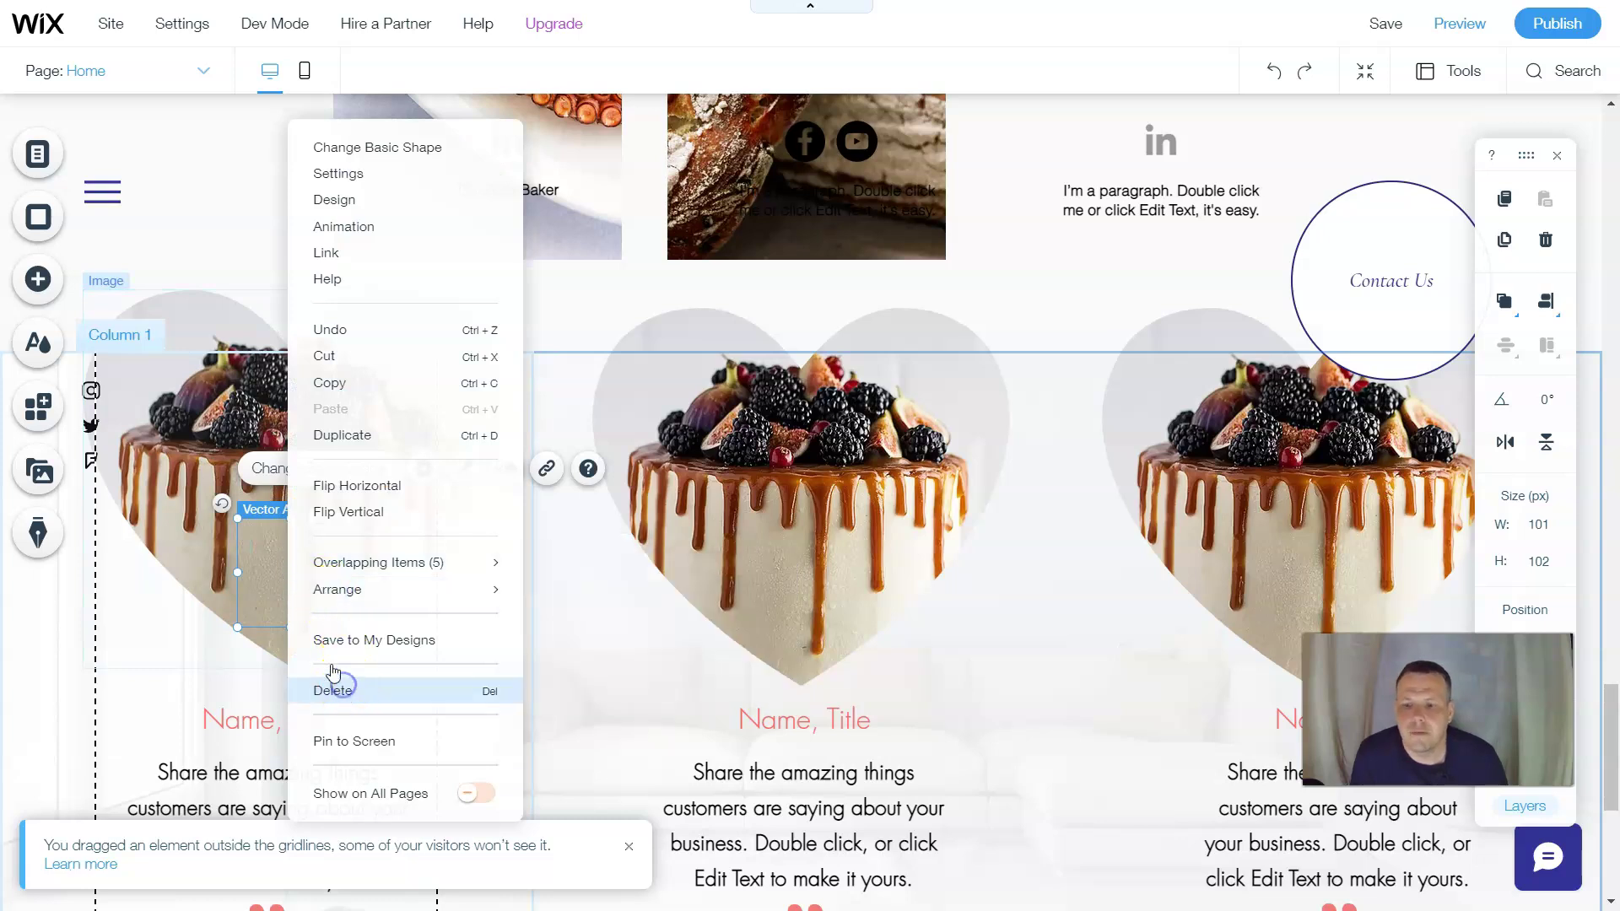
pyautogui.click(336, 685)
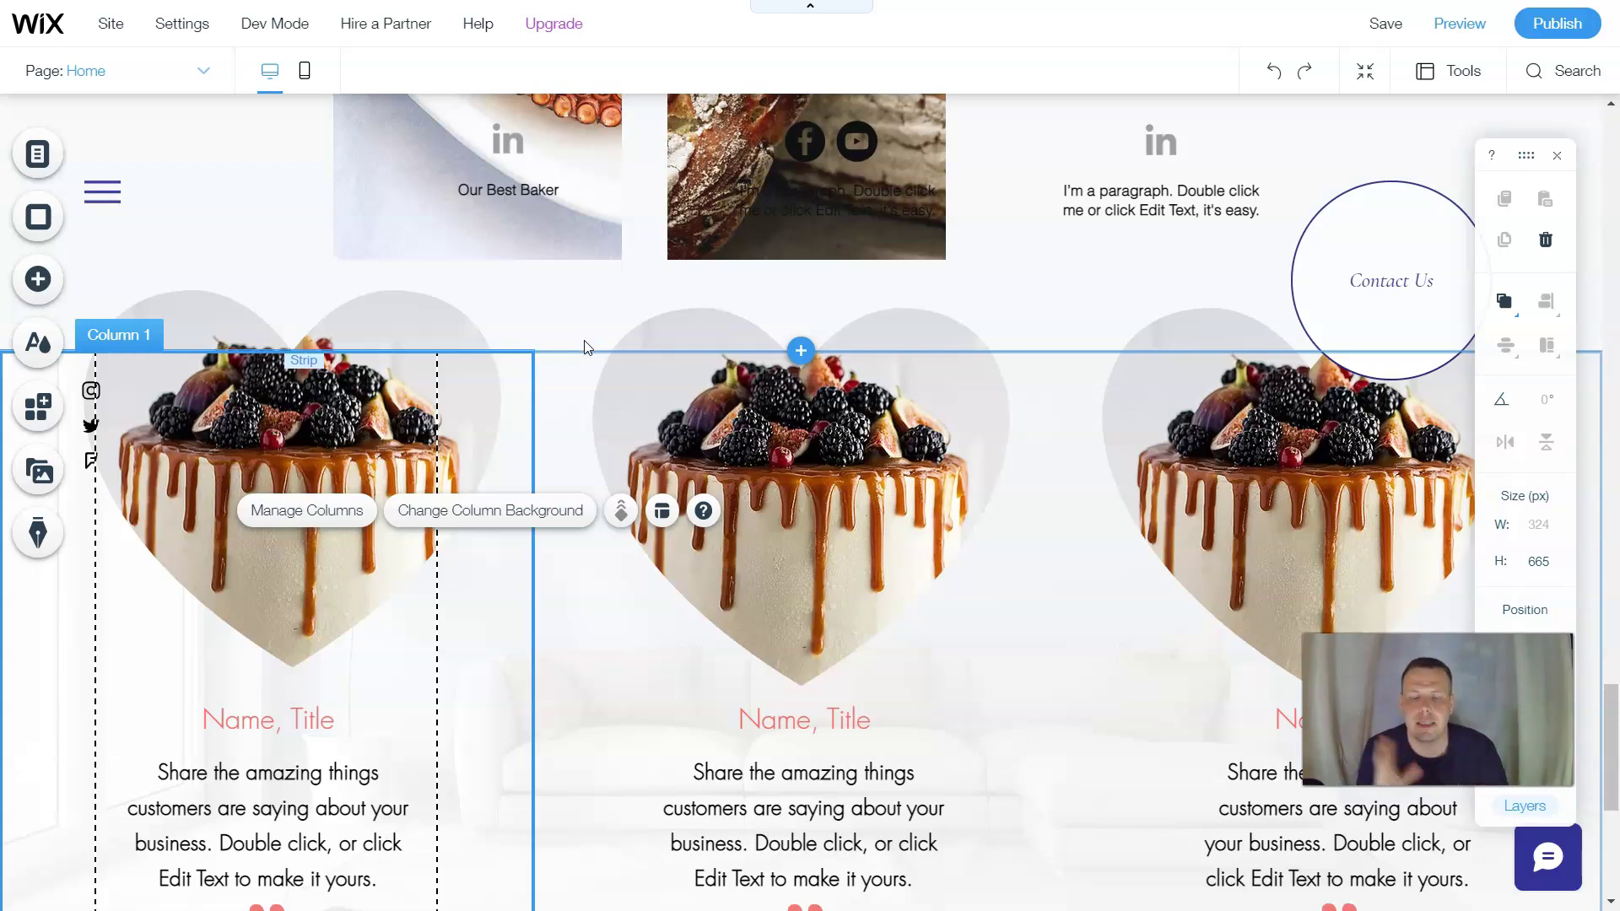
# Review the Meet Our Team section and the Drop Us a Line contact form on the home page.
pyautogui.scroll(7, 937, 346)
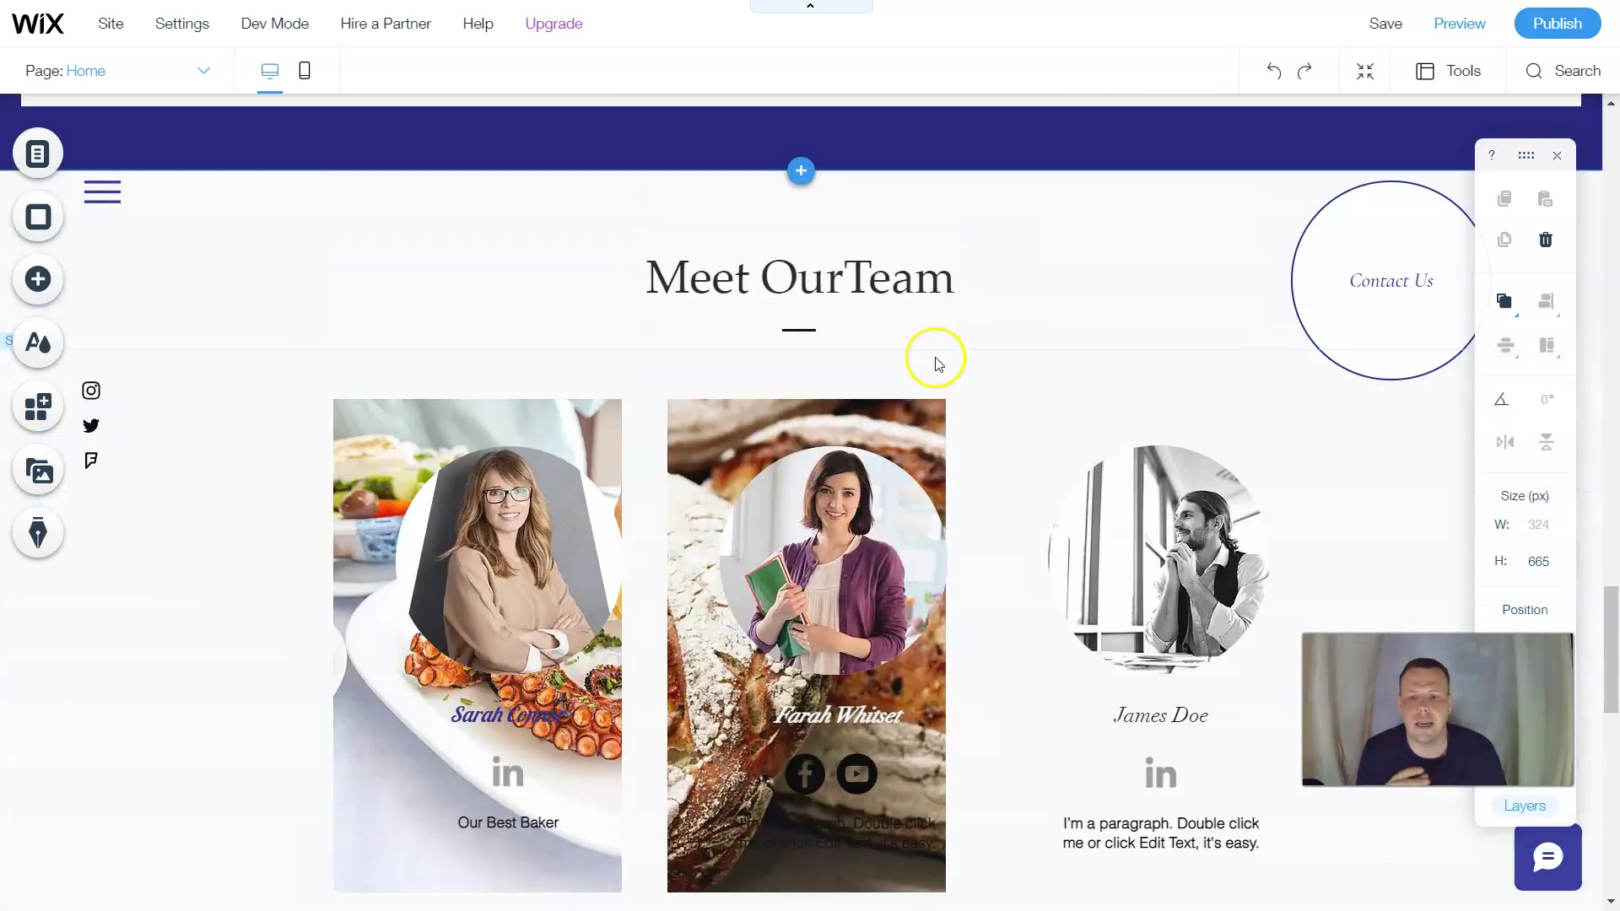
pyautogui.scroll(-2, 938, 363)
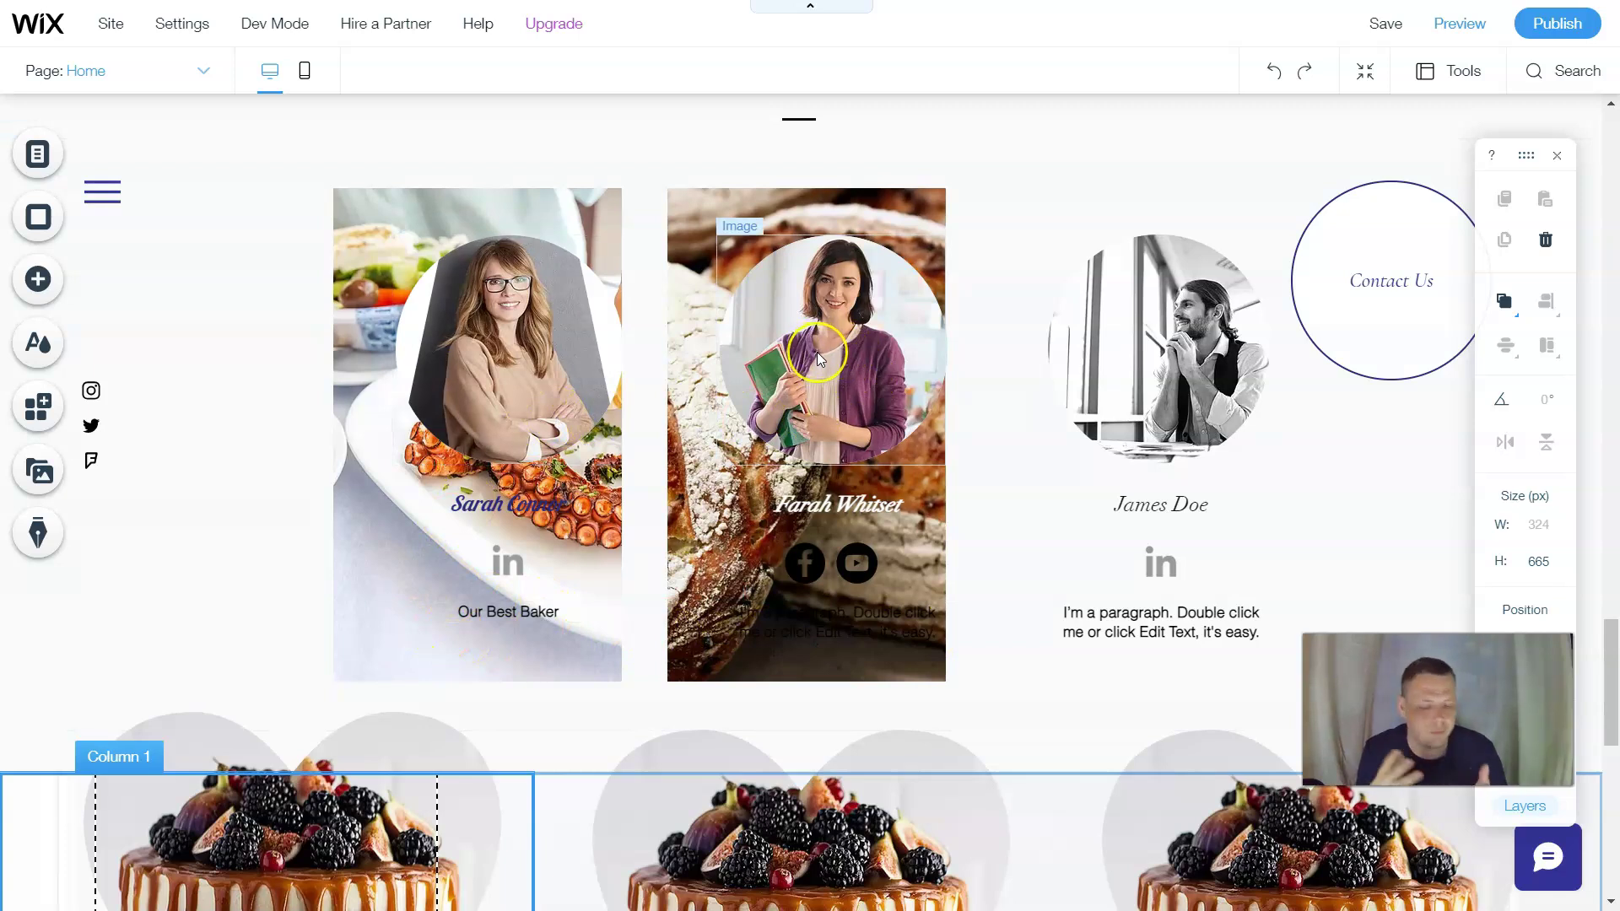
pyautogui.scroll(9, 947, 416)
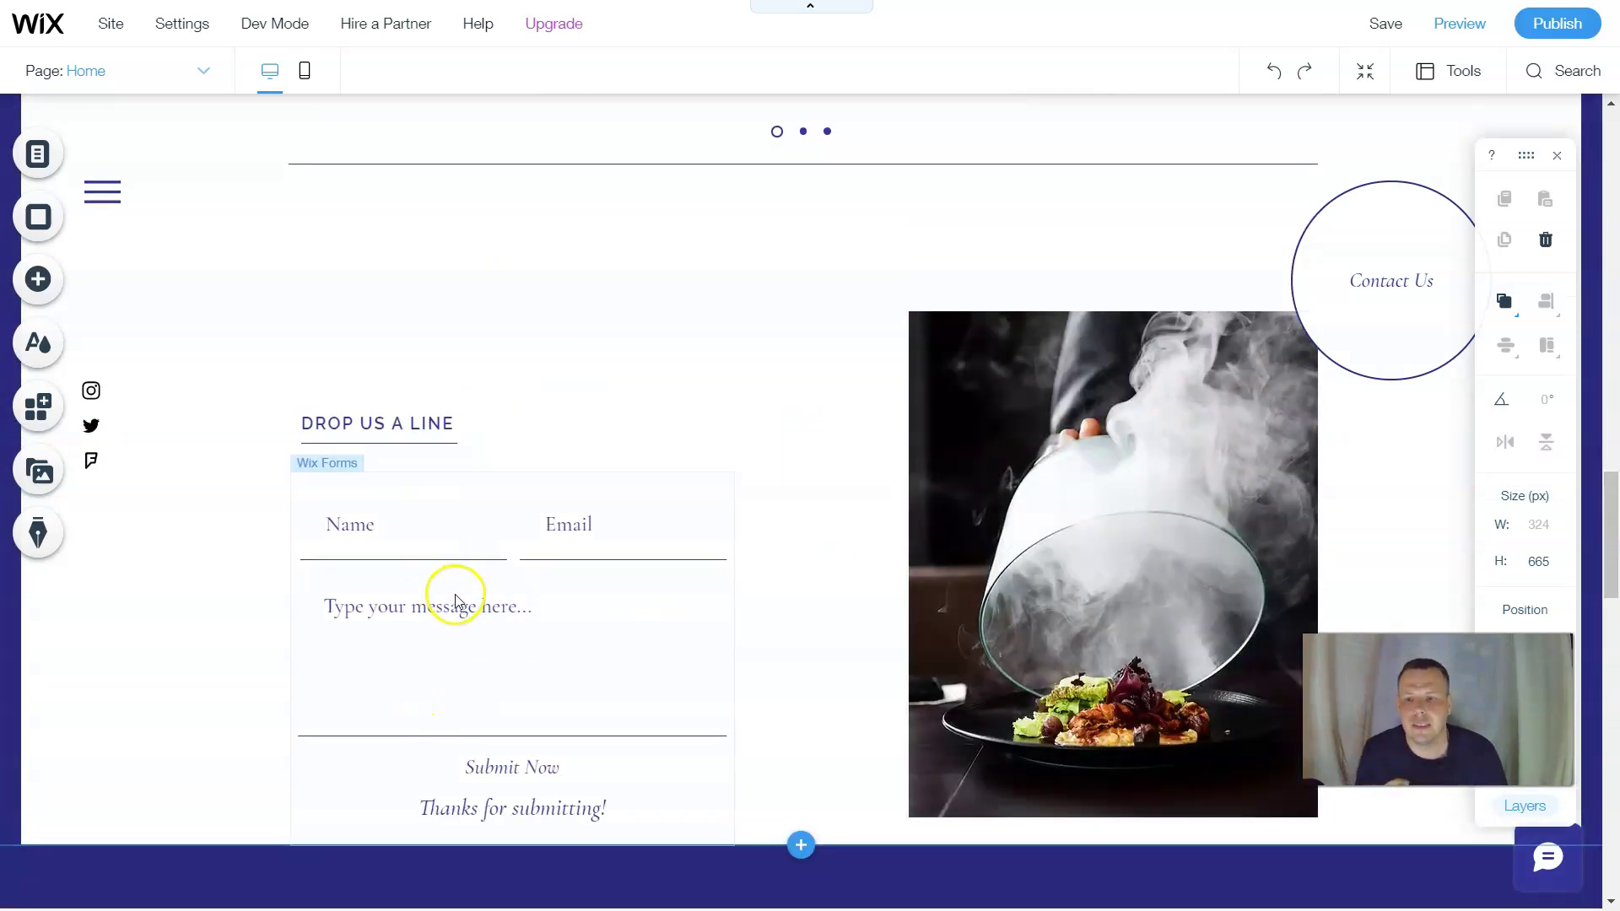
pyautogui.scroll(2, 518, 589)
pyautogui.scroll(-2, 575, 615)
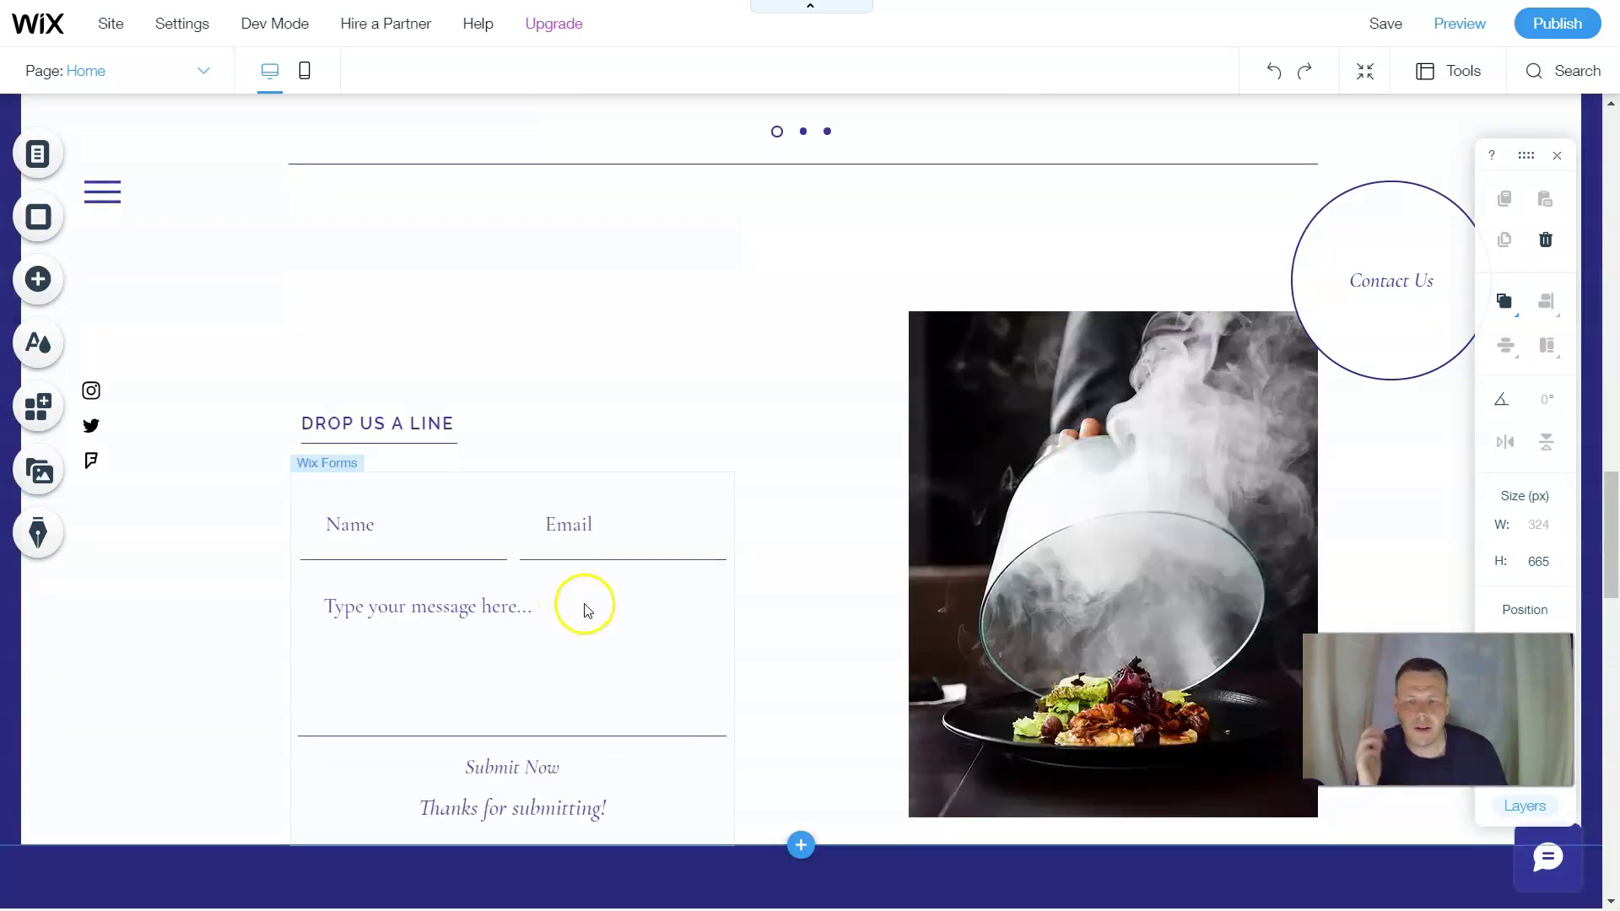
pyautogui.scroll(-1, 633, 658)
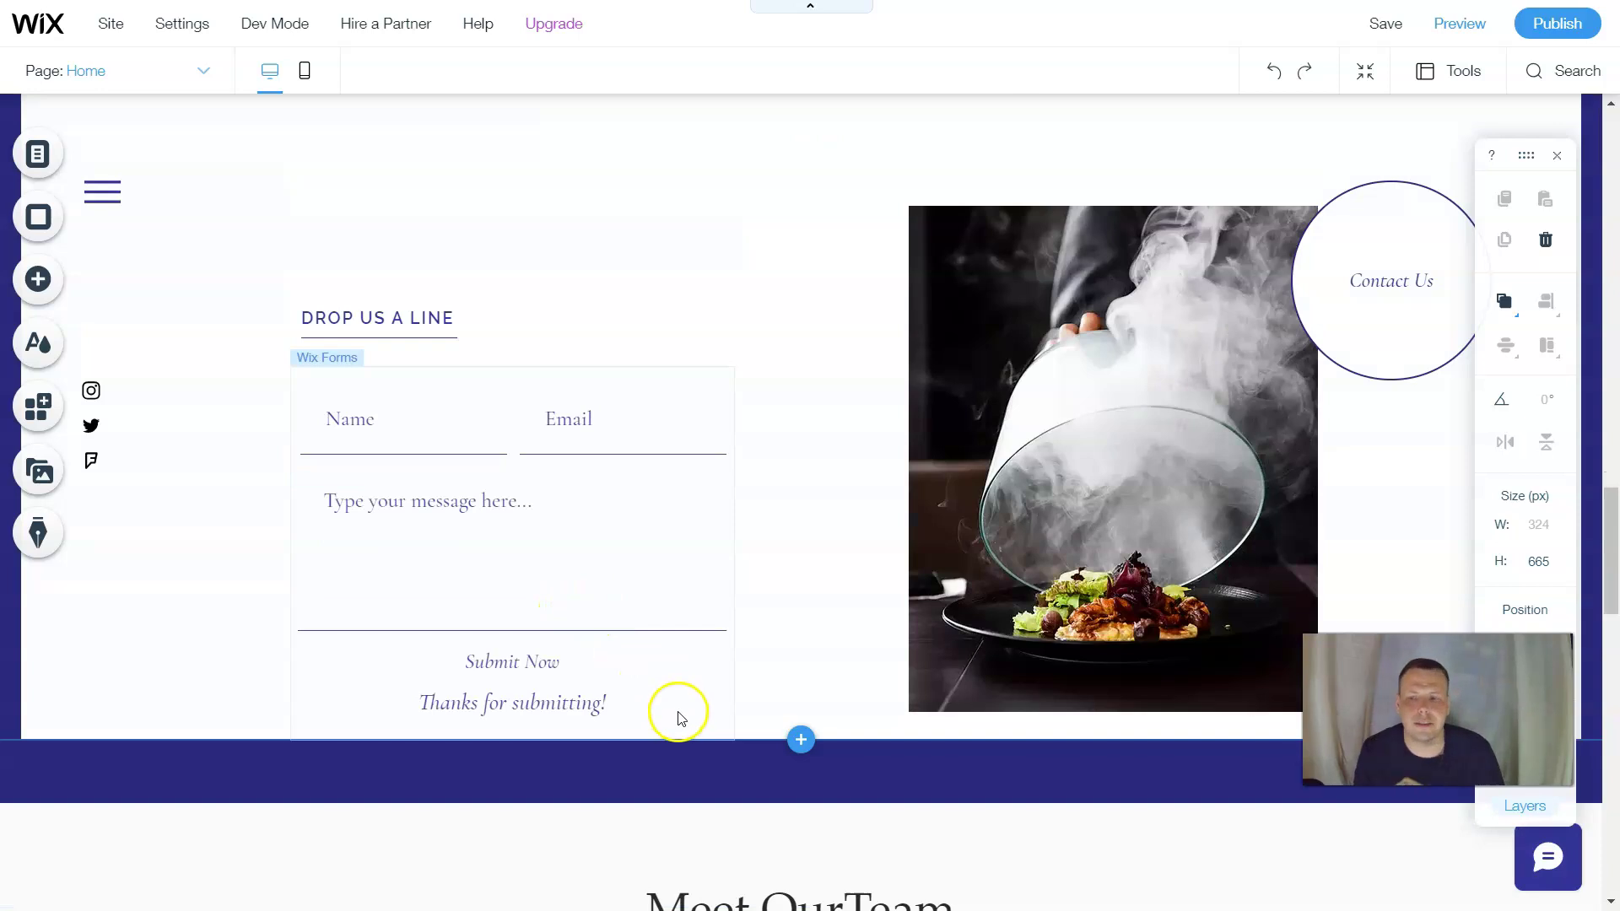